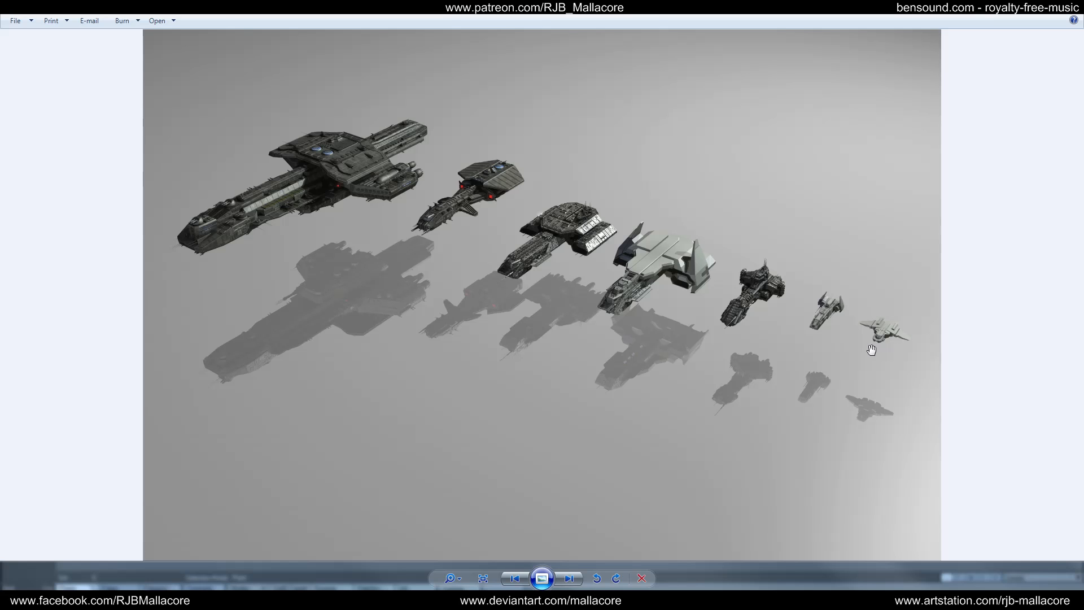
Look through the fleet size comparison and the Mara Revisited work-in-progress renders in the image viewer.
scroll(871, 349, up, 2)
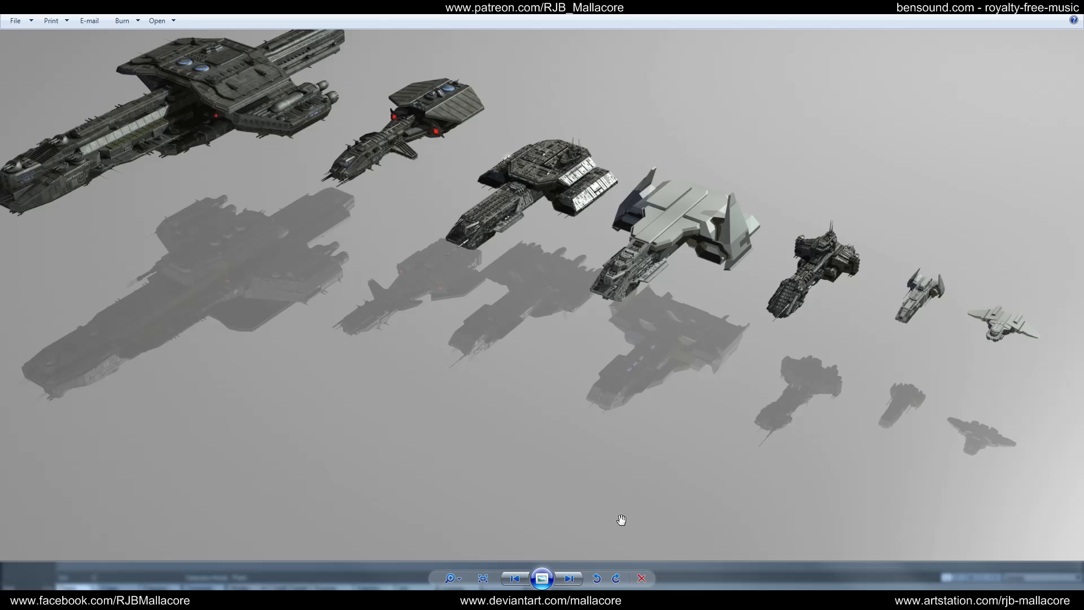
click(570, 579)
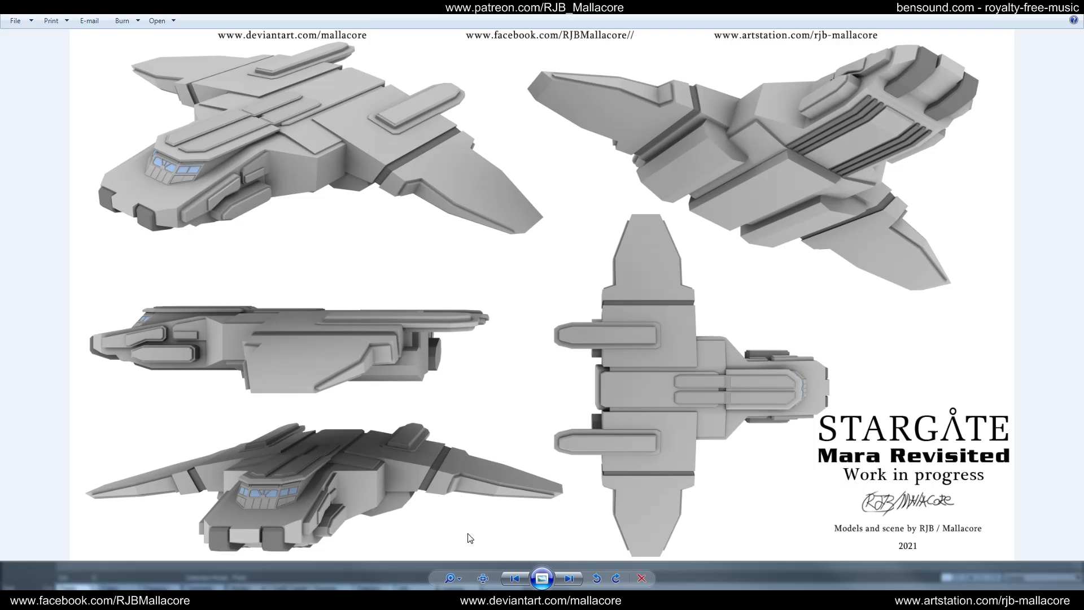
click(574, 577)
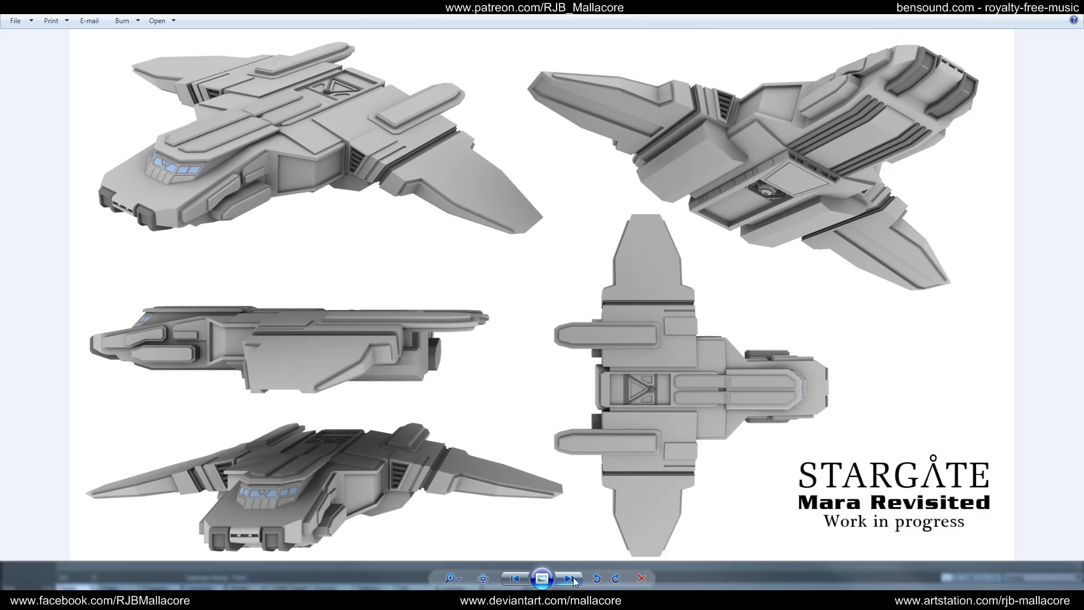
click(574, 577)
click(574, 577)
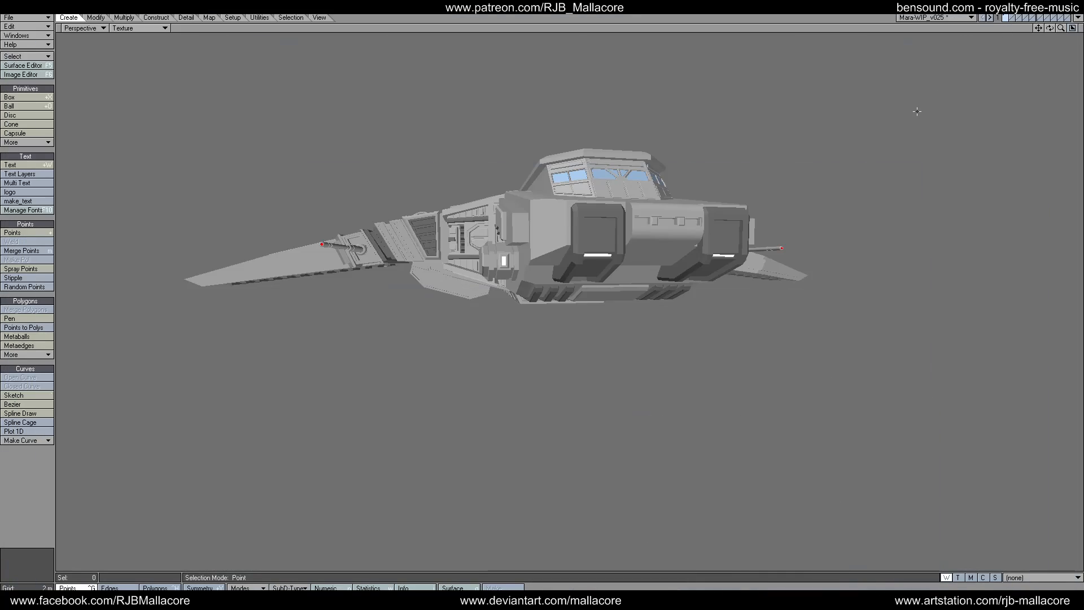
Switch to LightWave Modeler and examine the Mara model from above, below, front, rear and sides, restoring the four-viewport layout.
drag(1050, 29, 957, 79)
drag(1061, 28, 799, 59)
drag(1061, 29, 1027, 28)
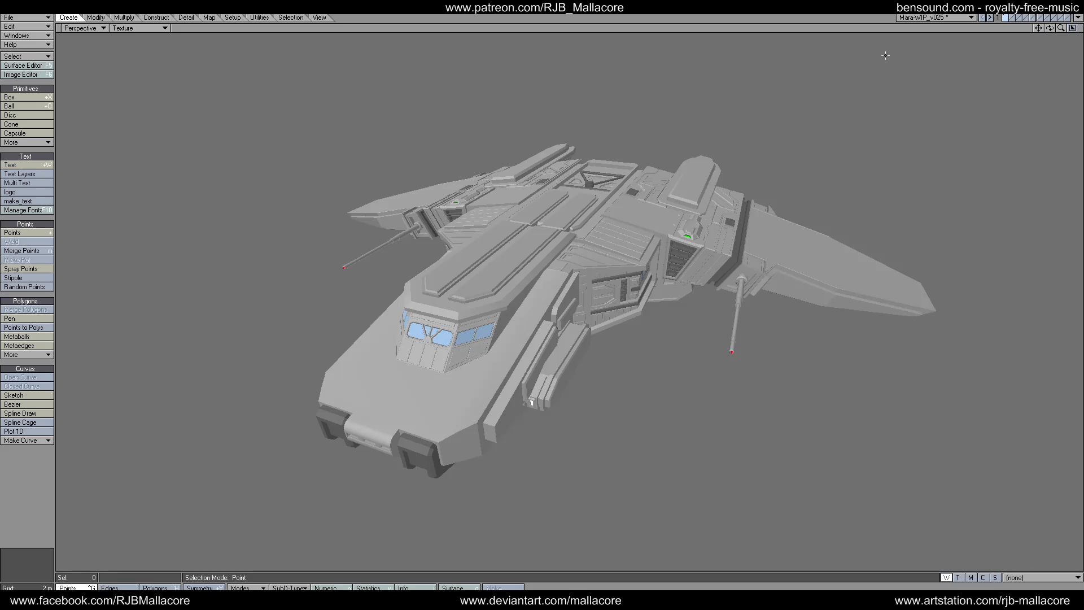
click(1072, 29)
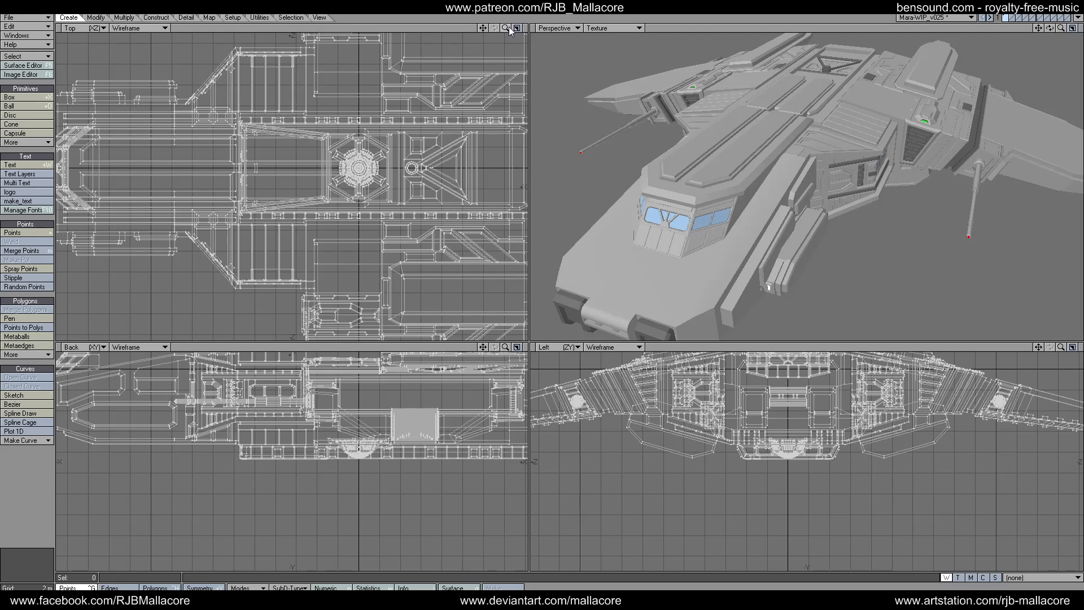
mouse_move(507, 27)
mouse_down()
mouse_move(448, 27)
mouse_move(504, 27)
mouse_up()
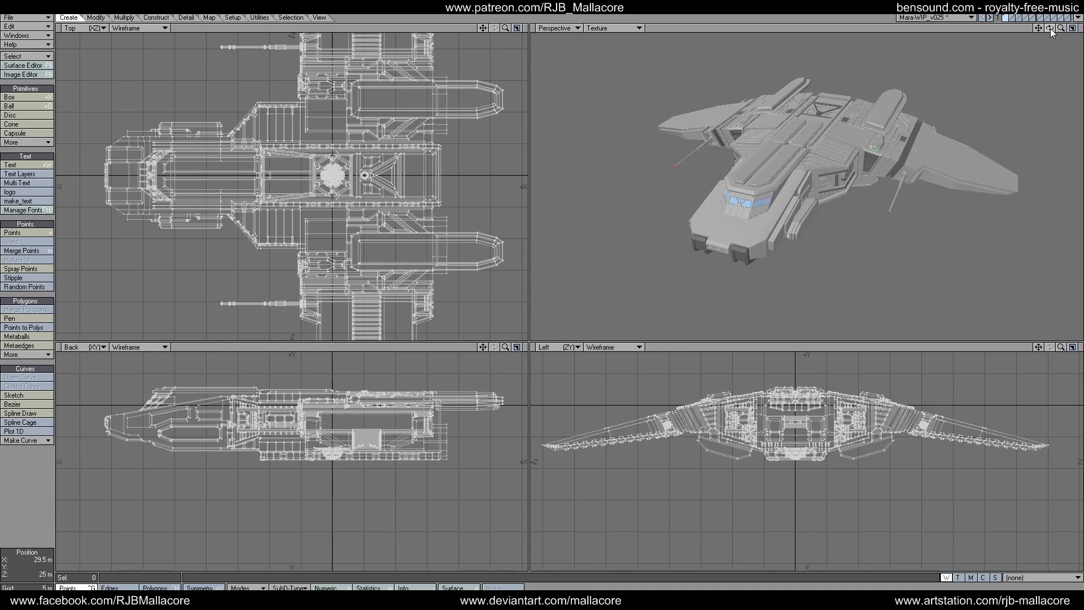
mouse_move(1051, 31)
mouse_down()
mouse_move(903, 34)
mouse_move(1058, 11)
mouse_move(1065, 33)
mouse_move(1079, 28)
mouse_move(1039, 28)
mouse_up()
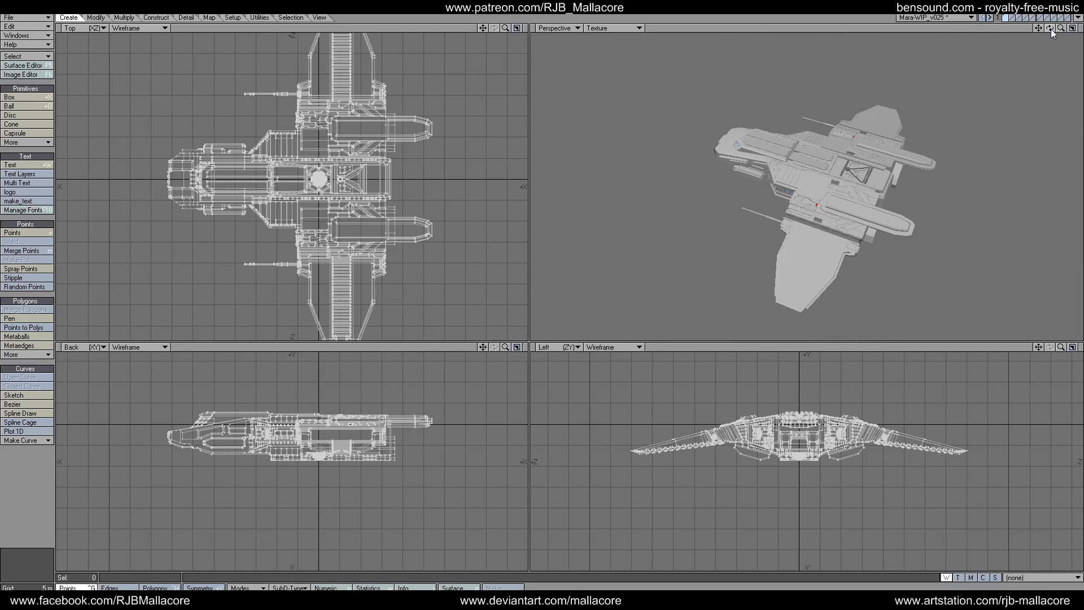
mouse_move(1049, 27)
mouse_down()
mouse_move(1053, 57)
mouse_move(1067, 56)
mouse_move(1082, 28)
mouse_move(1042, 38)
mouse_up()
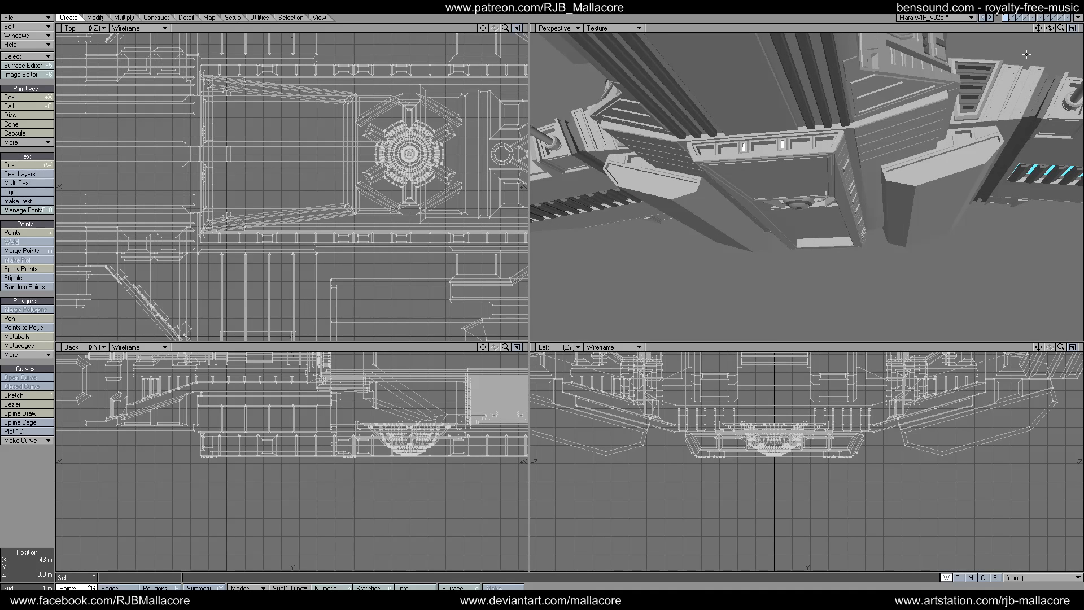
drag(1049, 28, 1010, 104)
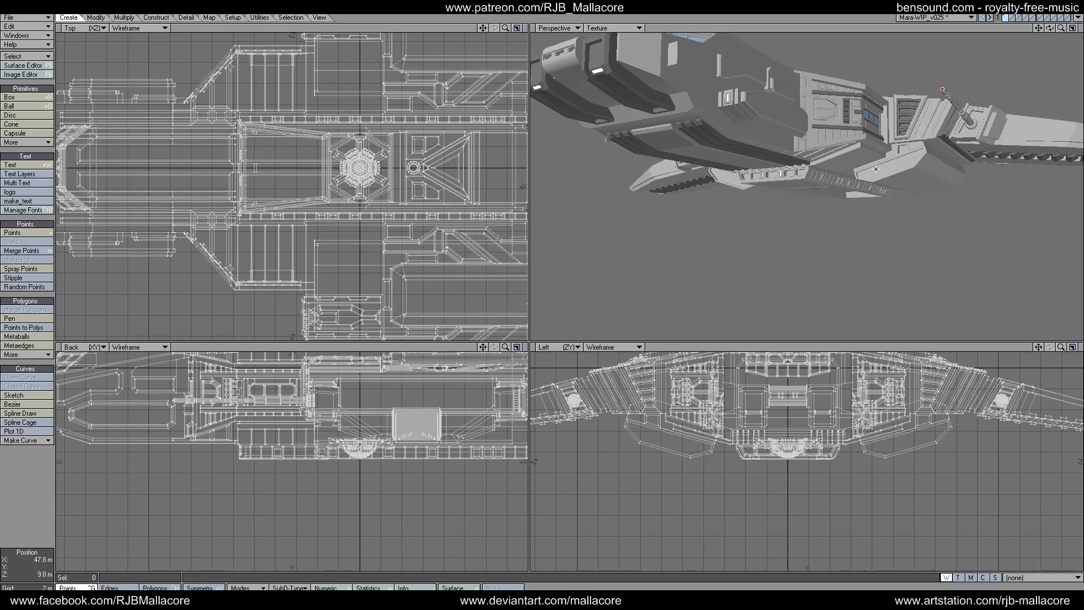
drag(1049, 28, 877, 182)
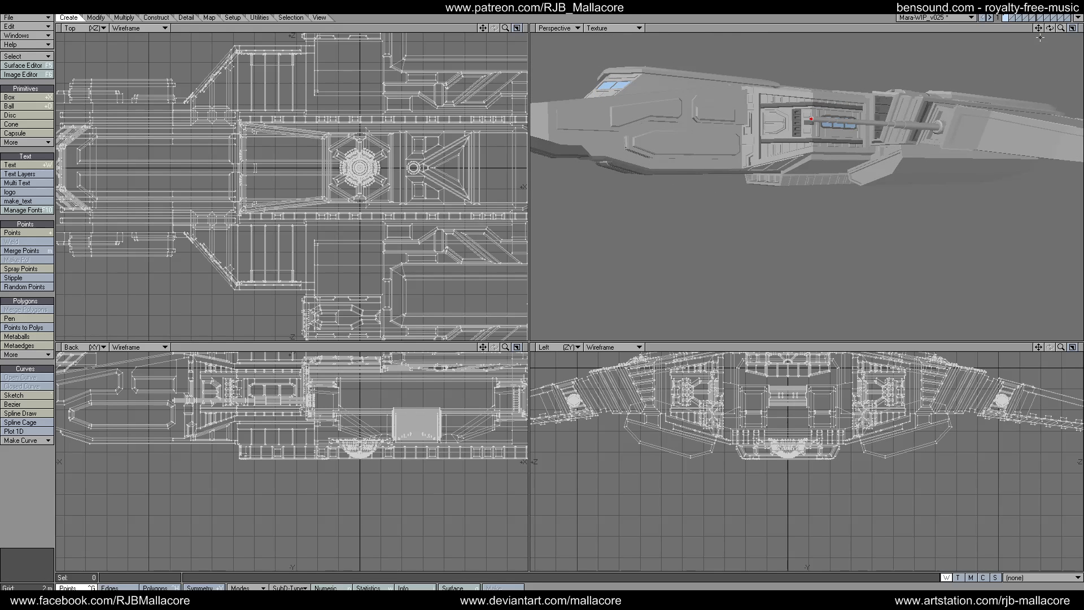
drag(1050, 29, 1016, 93)
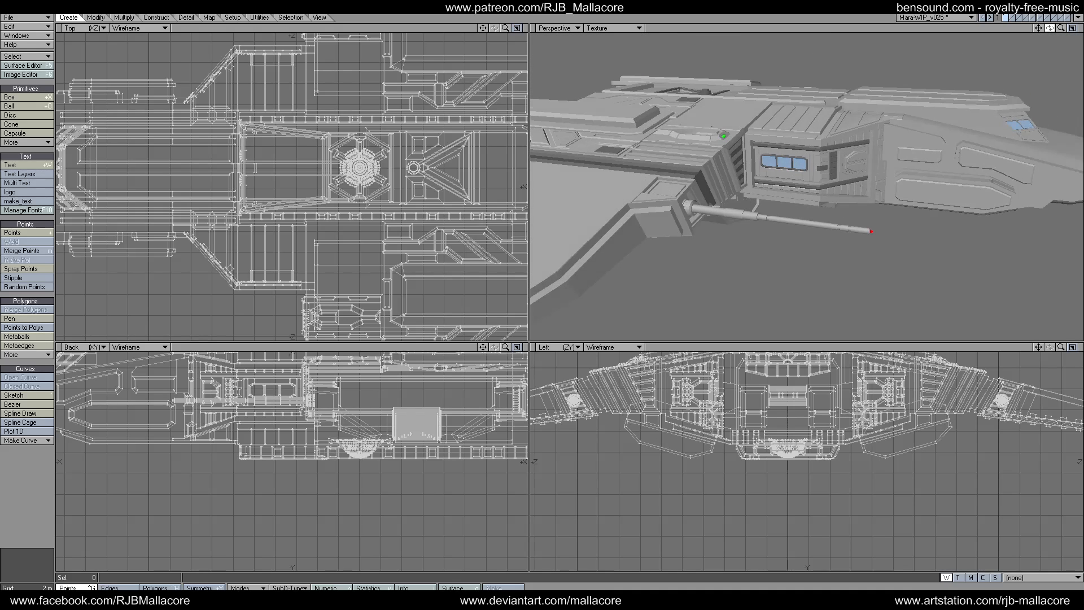
key(a)
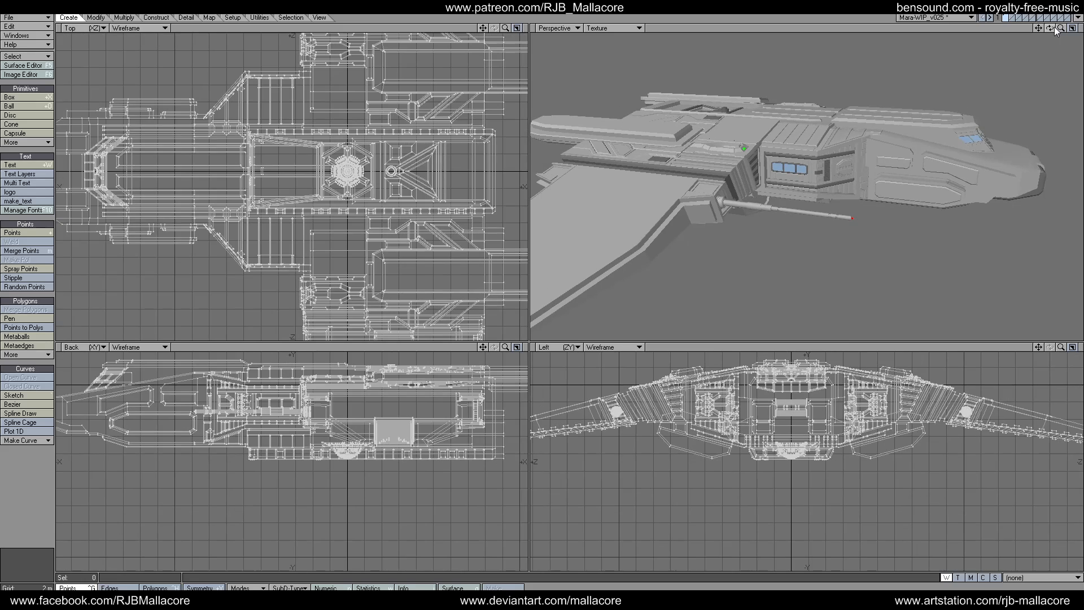
drag(1054, 29, 839, 227)
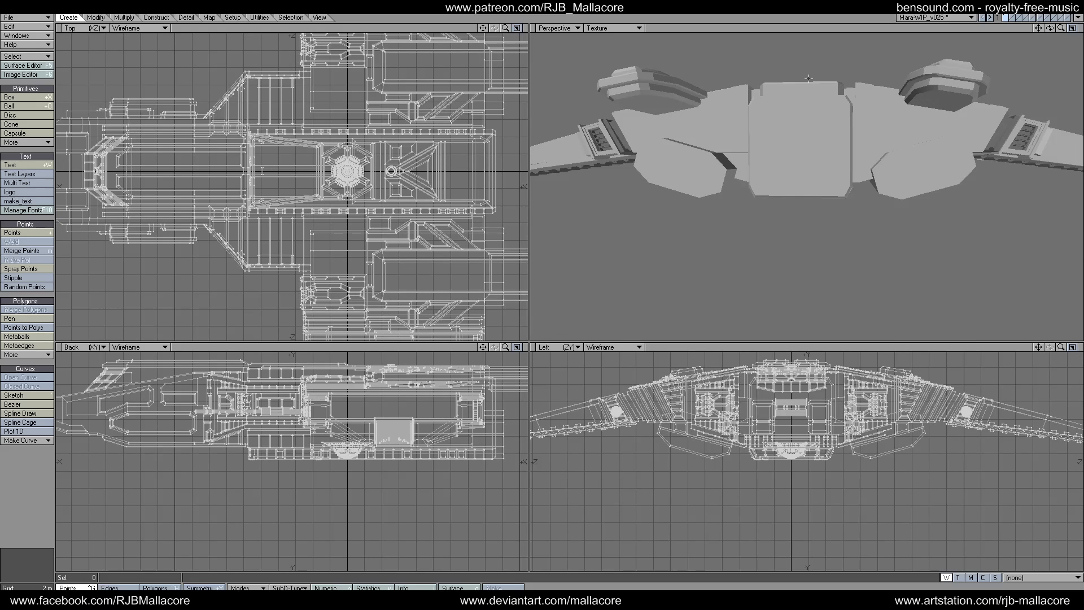
drag(1049, 28, 1075, 31)
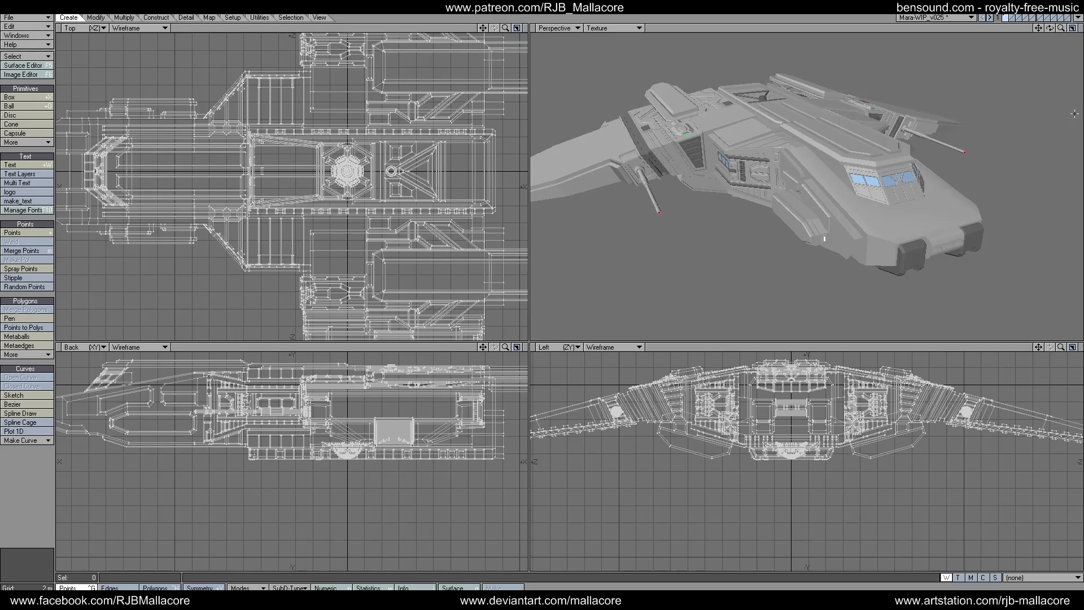
In polygon mode, select the six frame polygons surrounding the recessed window and door section on one side of the hull.
mouse_move(1051, 28)
mouse_down()
mouse_move(1034, 25)
mouse_move(1046, 31)
mouse_move(1039, 38)
mouse_move(1050, 19)
mouse_move(1070, 28)
mouse_move(1050, 35)
mouse_up()
click(160, 587)
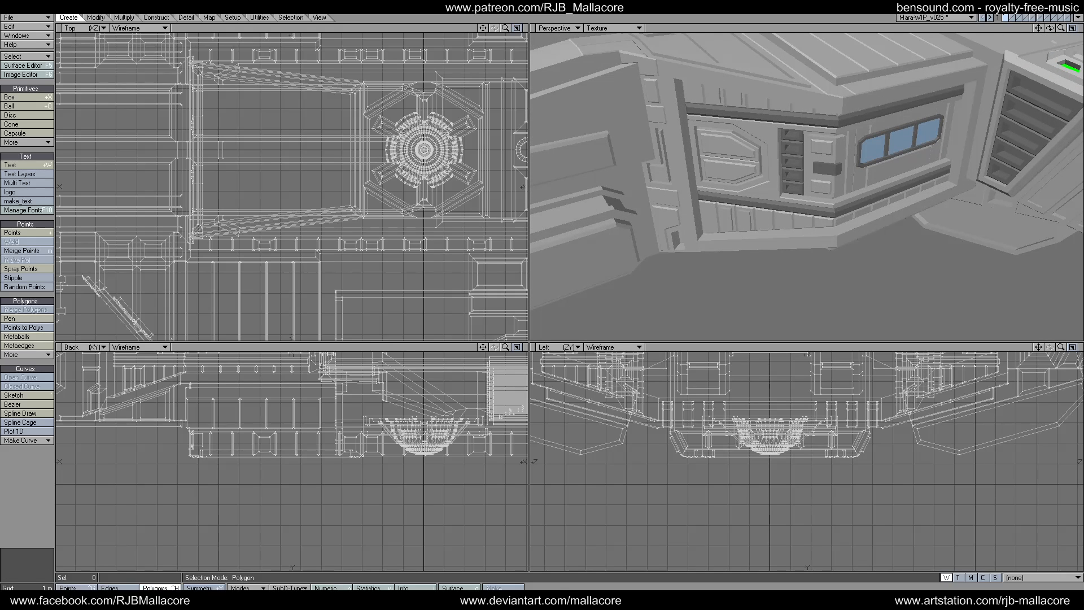
click(668, 126)
click(686, 75)
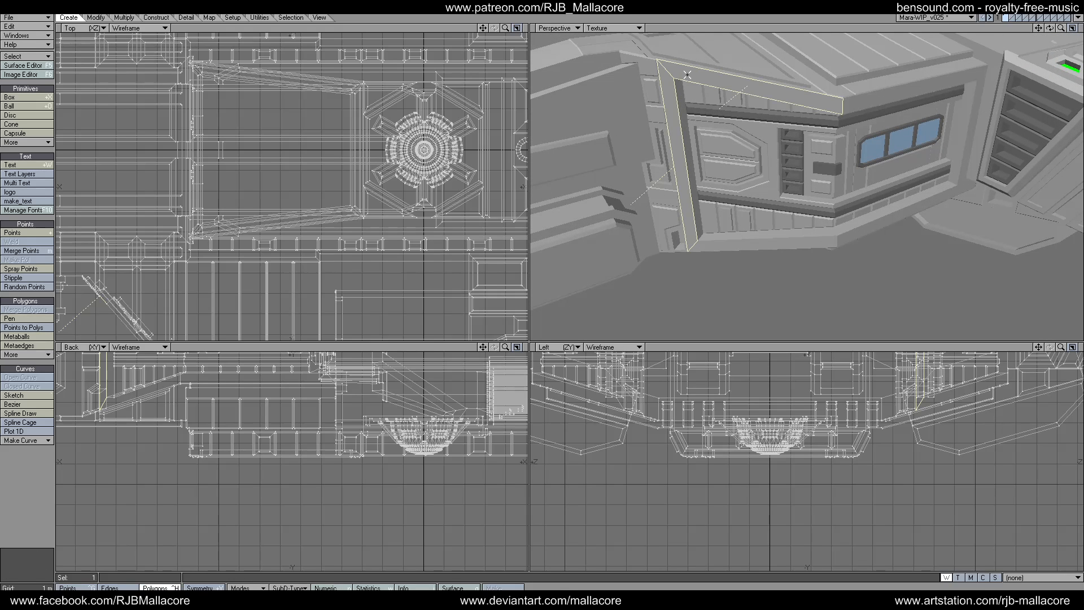
click(775, 241)
click(846, 233)
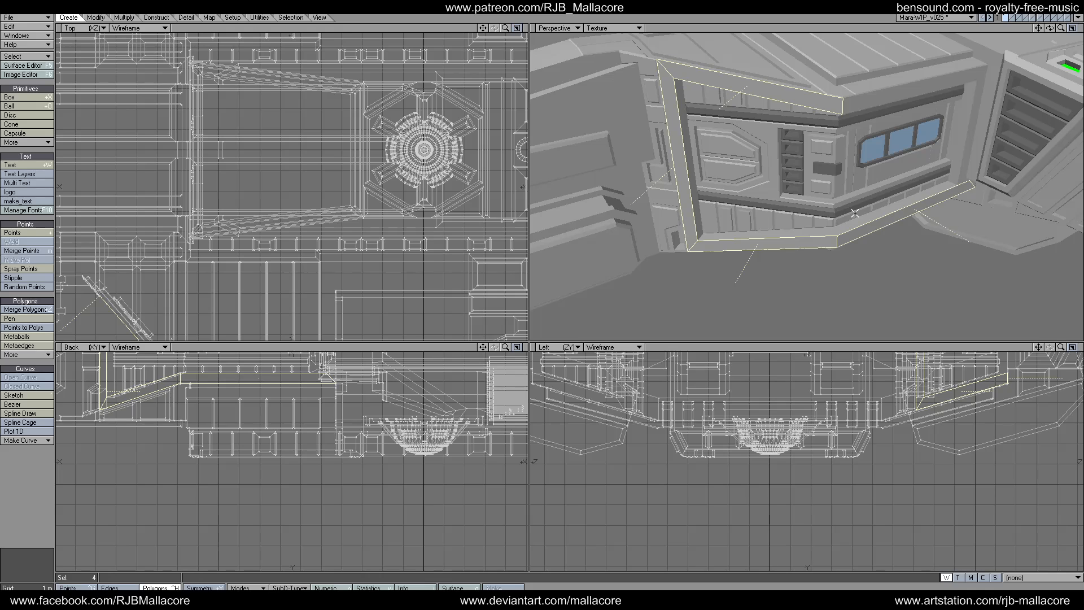
click(859, 99)
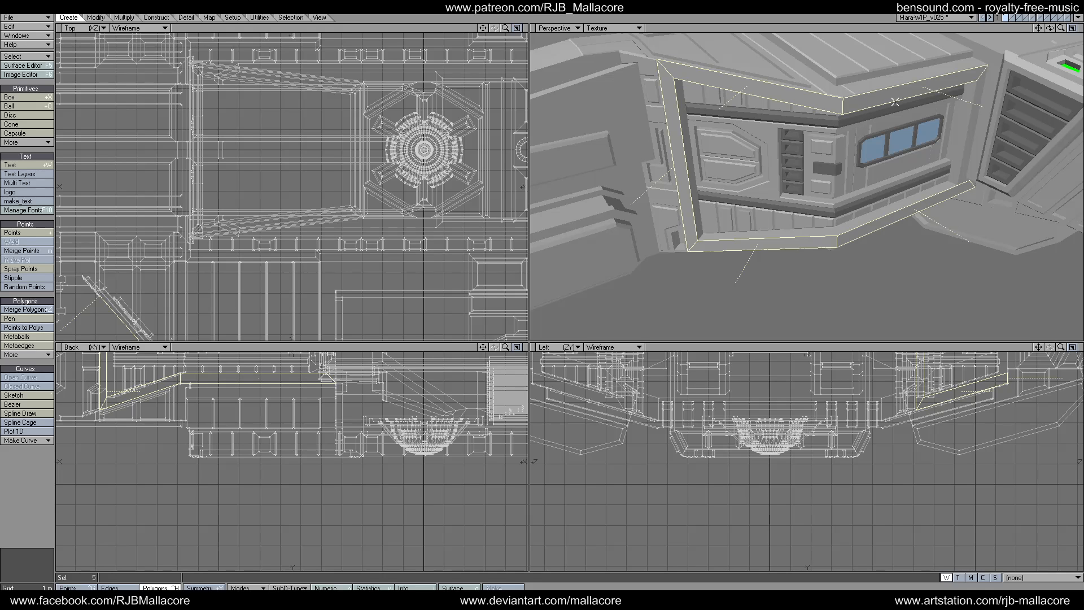
click(991, 80)
Add the six matching frame polygons around the window section on the opposite side of the hull to the selection.
mouse_move(1049, 28)
mouse_down()
mouse_move(1081, 28)
mouse_move(1053, 35)
mouse_up()
click(845, 55)
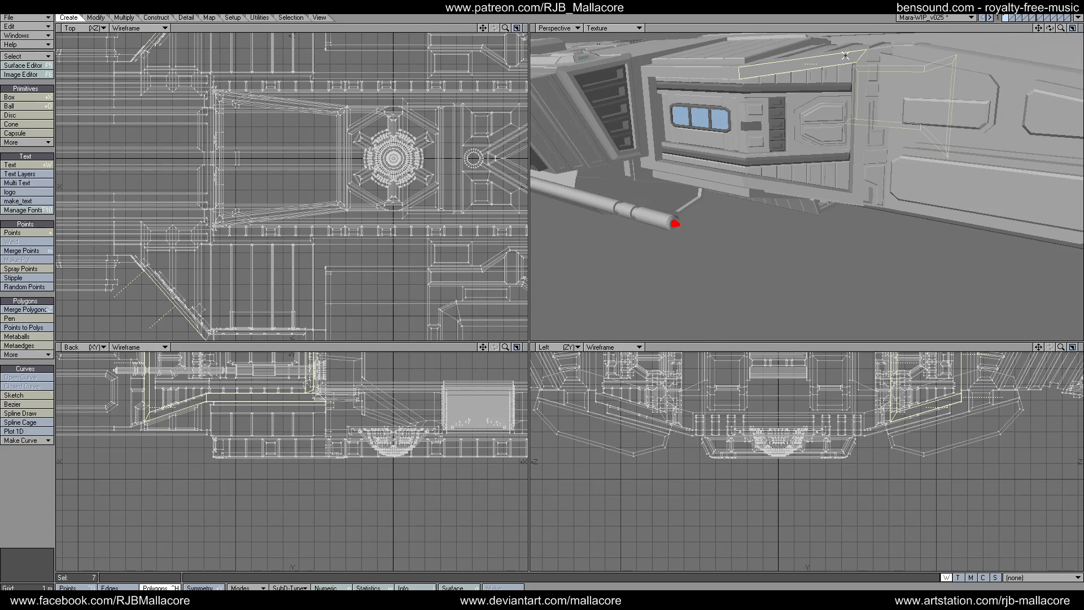
click(861, 69)
click(784, 186)
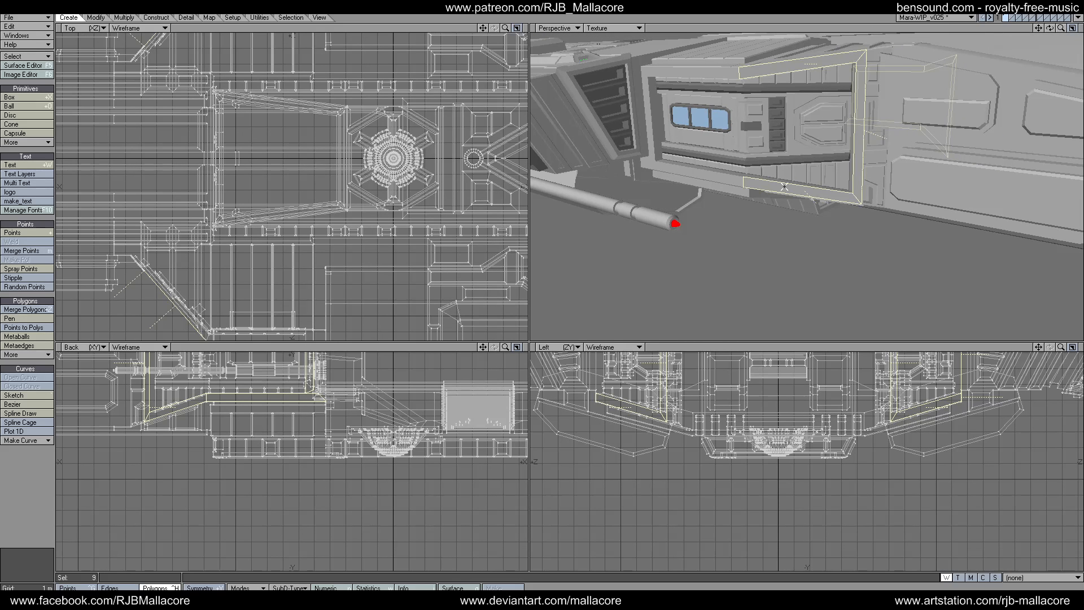
click(717, 177)
click(693, 72)
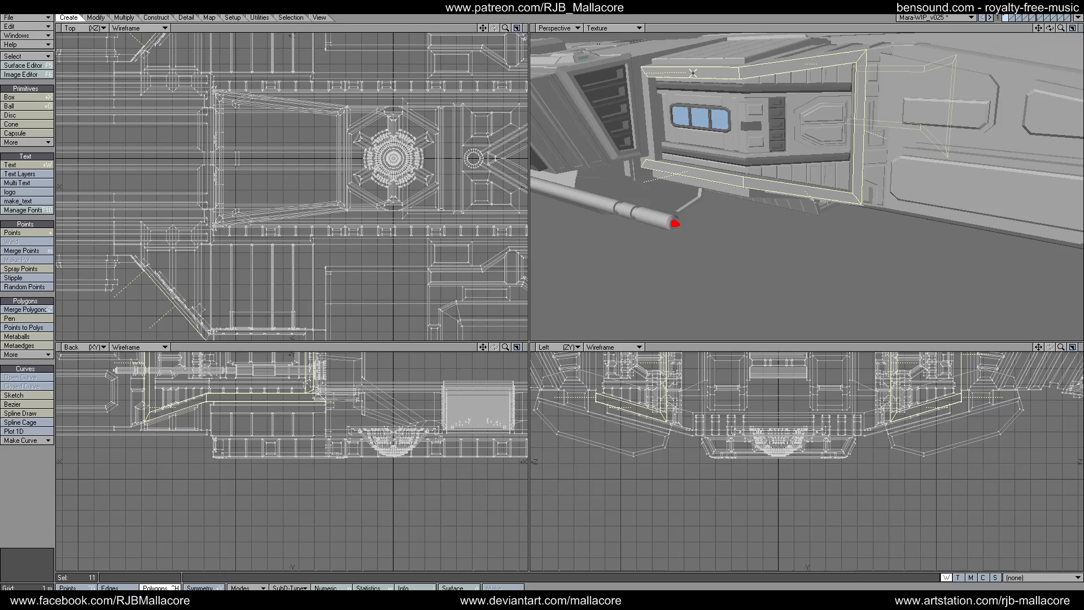
click(642, 88)
drag(1061, 28, 1047, 31)
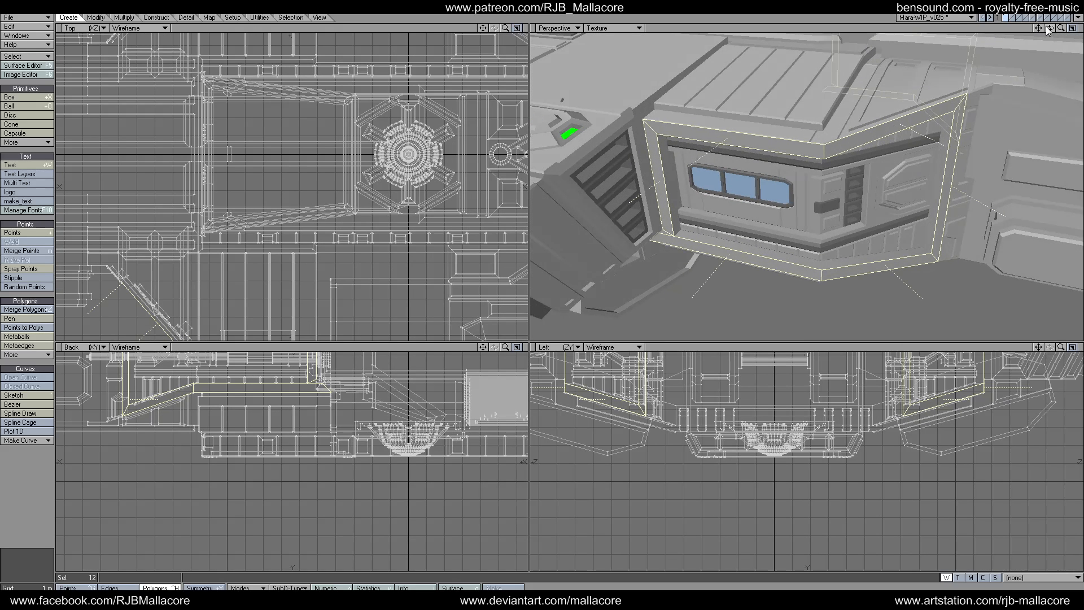
Multishift the selected frame polygons on both sides with an inset of 150 mm and no shift.
click(124, 18)
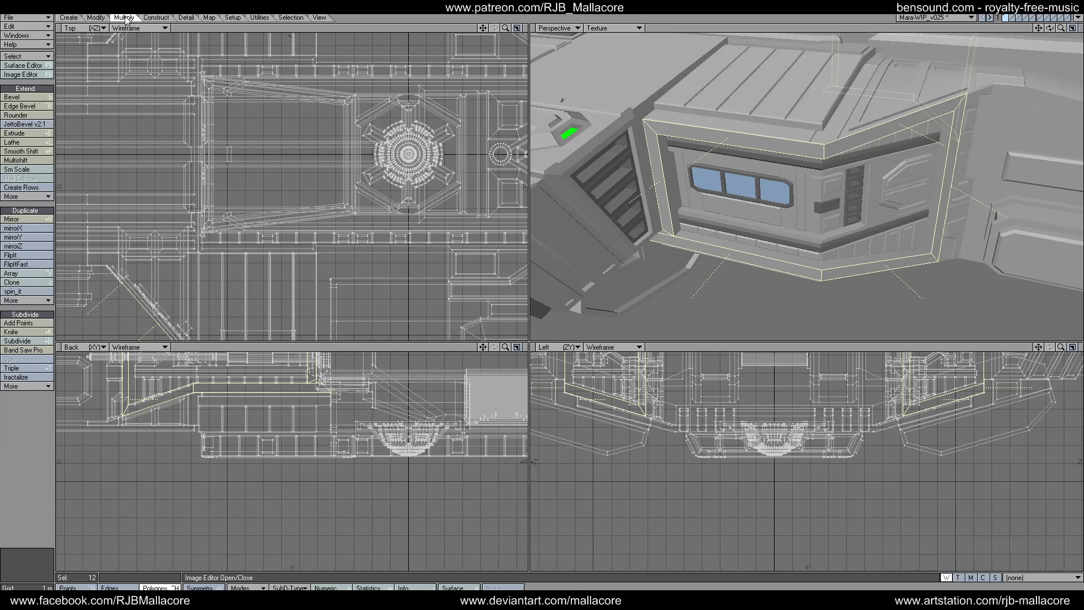
click(41, 160)
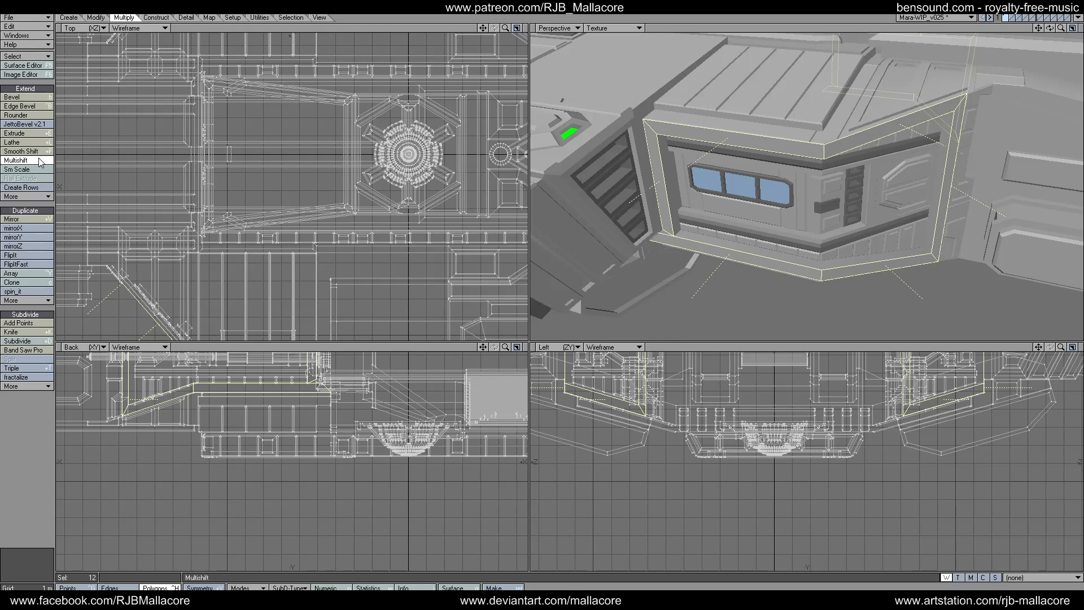
key(n)
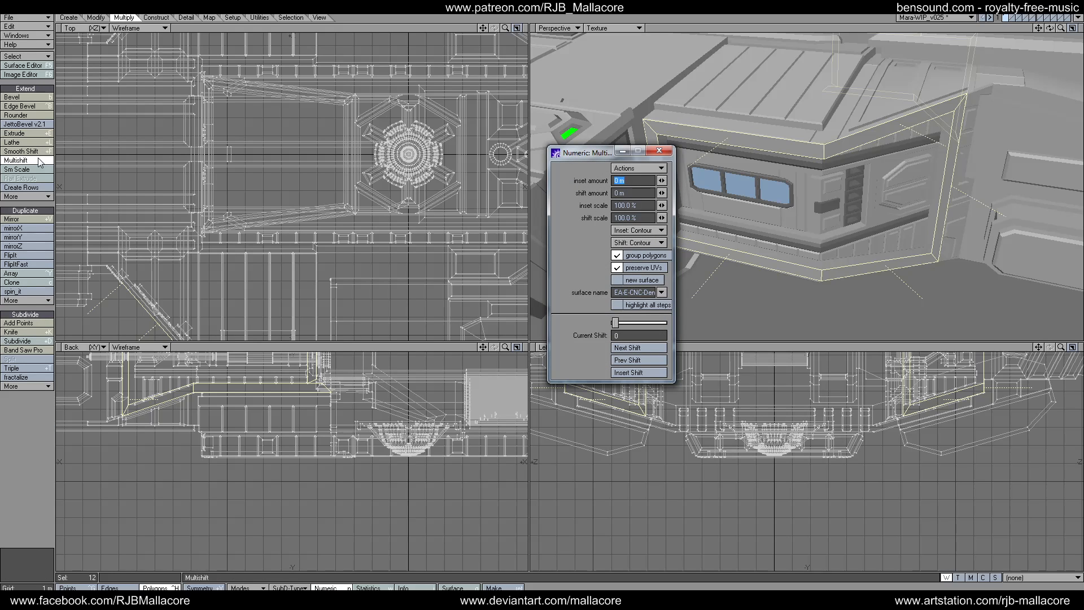
text(.2)
key(Tab)
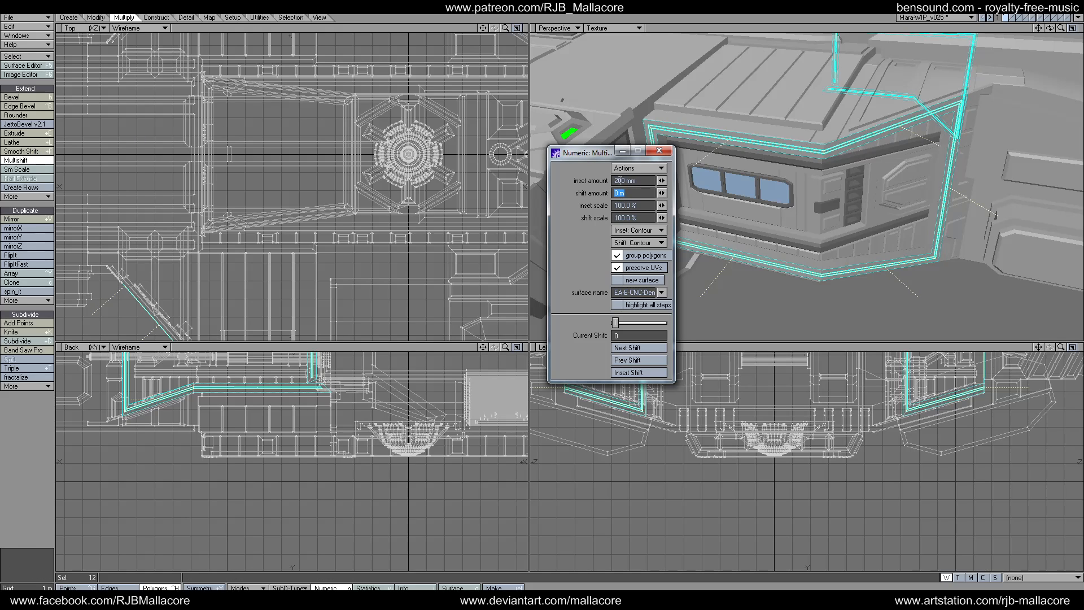
drag(618, 181, 612, 182)
text(1)
key(Tab)
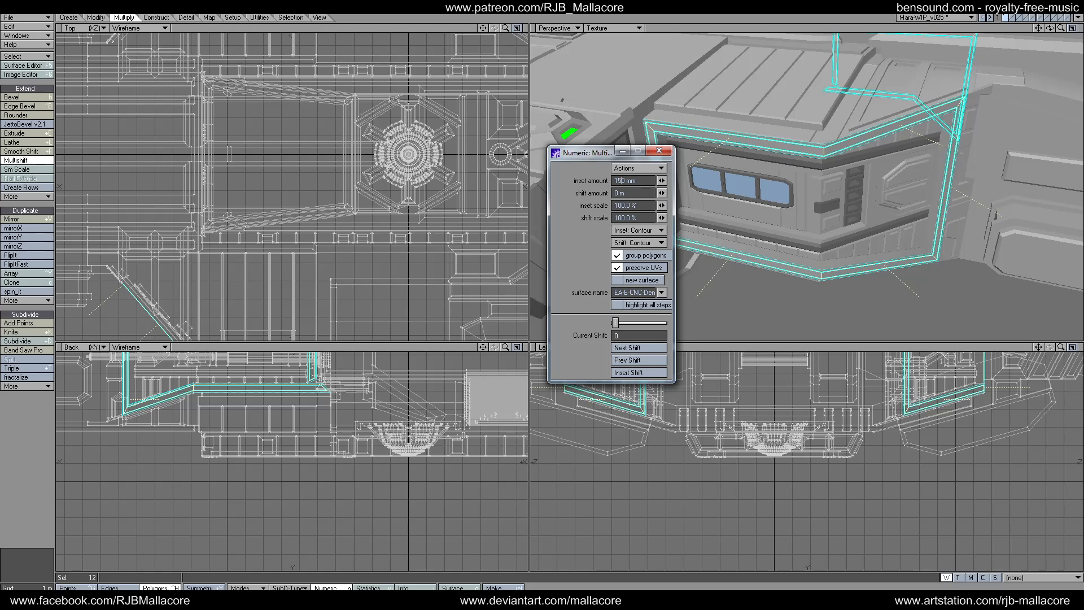
key(Tab)
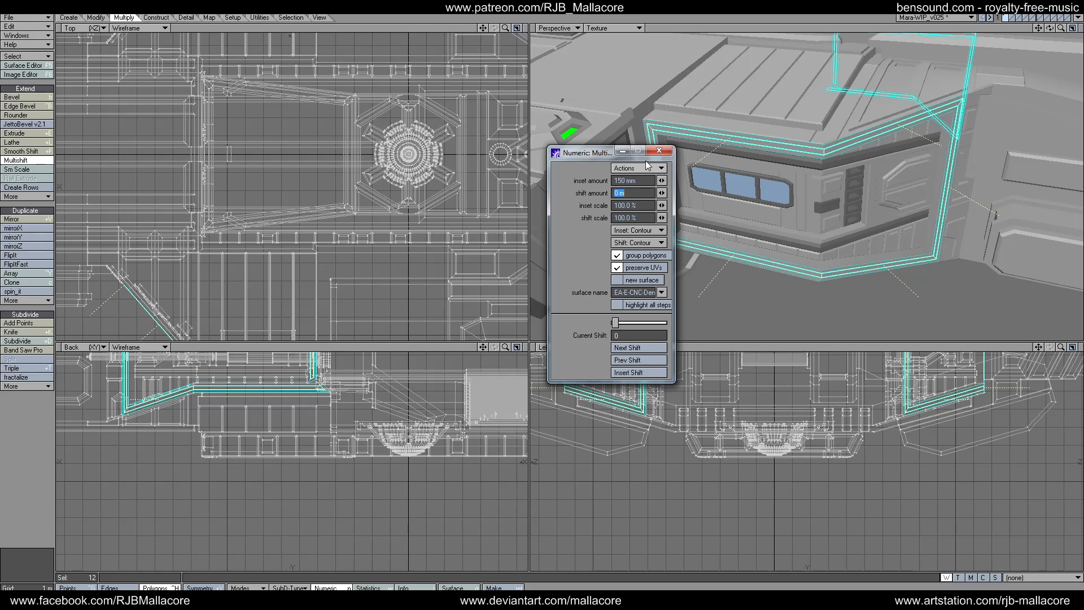
click(658, 151)
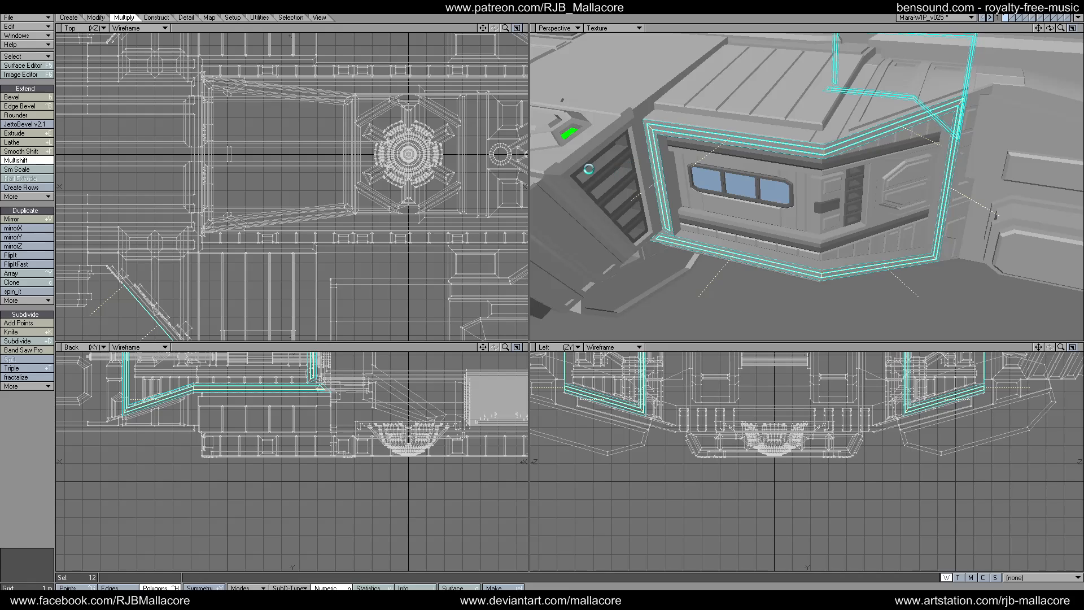
key(space)
Multishift the inset frame polygons with an inset of 0 and a shift of -100 mm, and clear the selection.
click(47, 161)
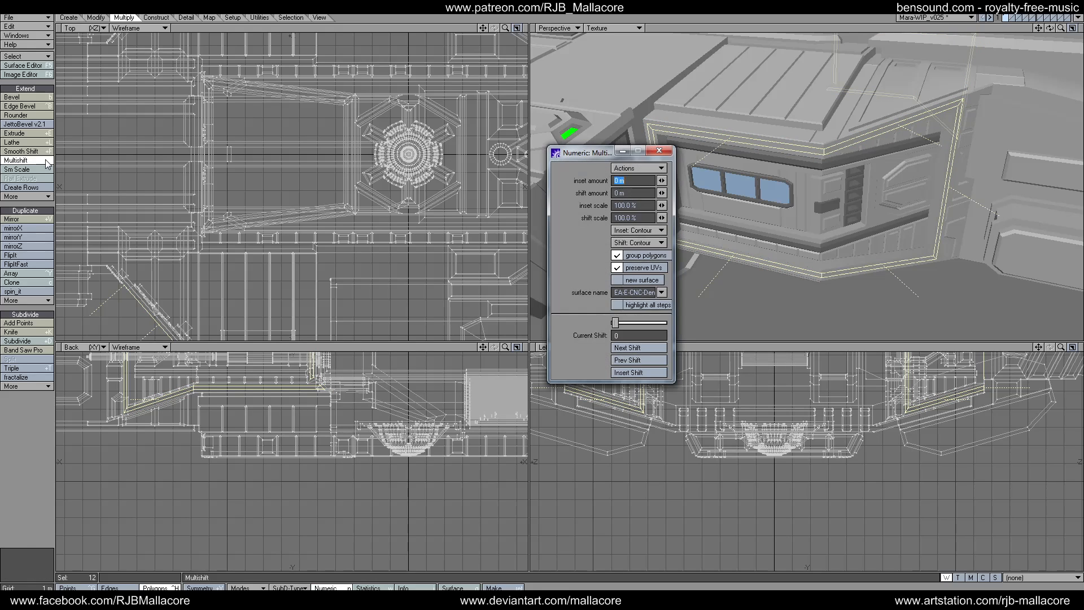
text(-1)
key(Tab)
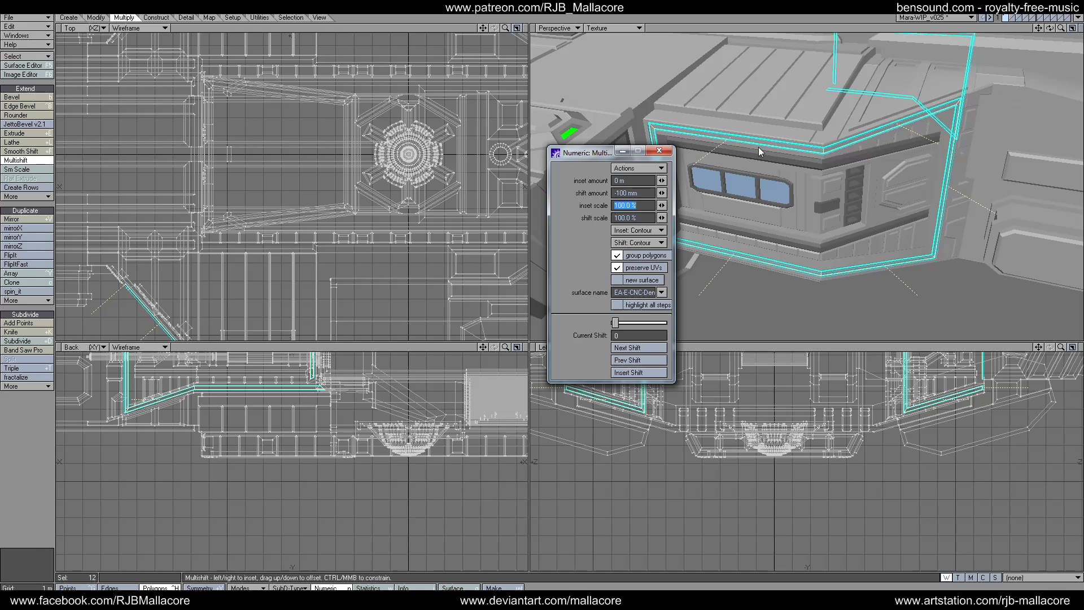
click(659, 150)
key(space)
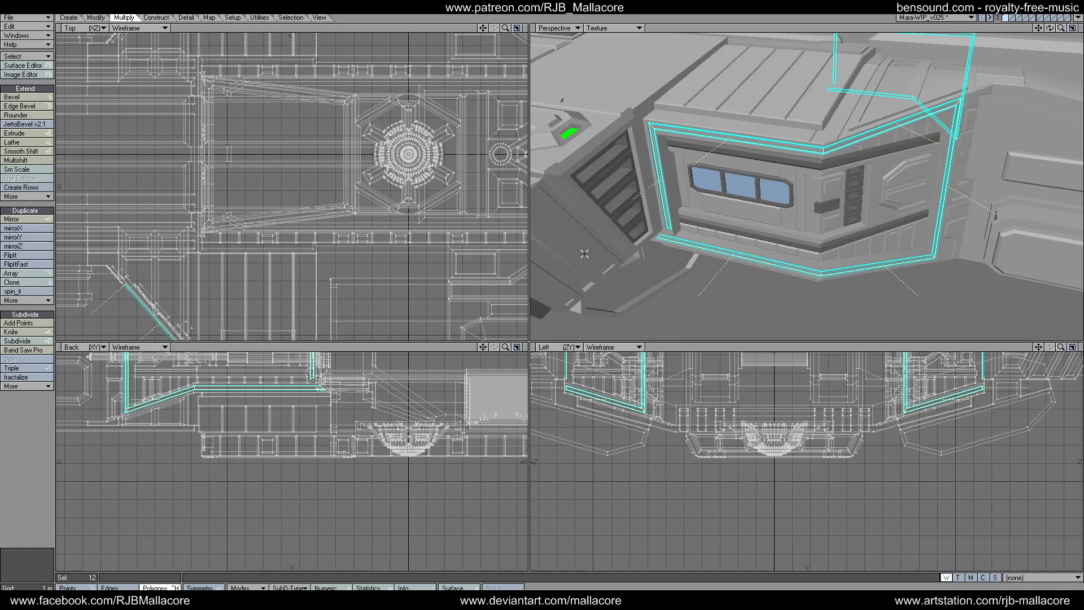
click(44, 456)
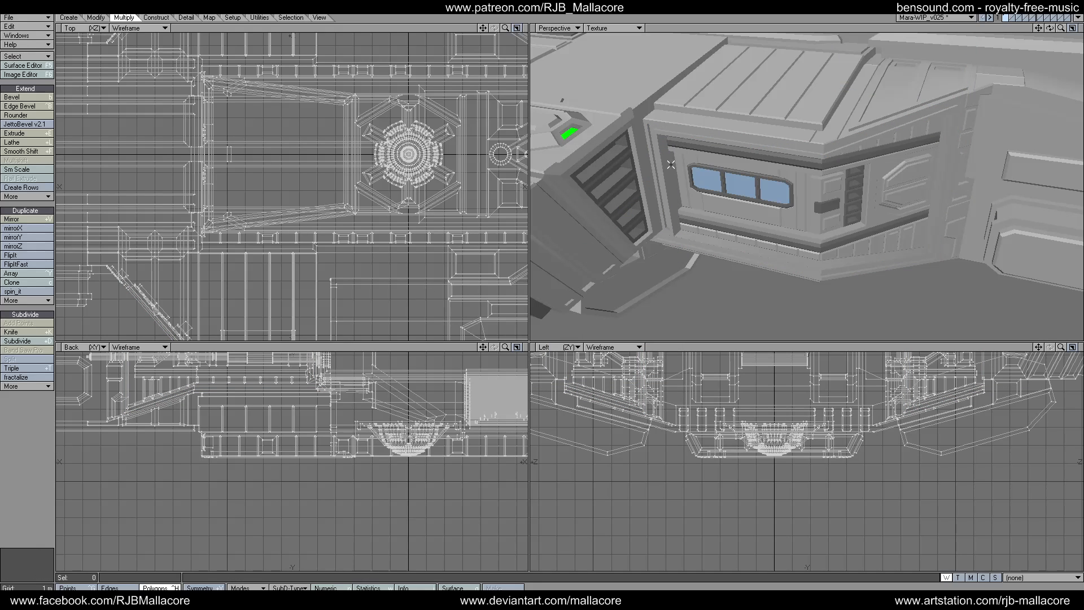
mouse_move(1049, 28)
mouse_down()
mouse_move(1021, 6)
mouse_move(994, 11)
mouse_move(1028, 30)
mouse_up()
drag(1050, 27, 1063, 37)
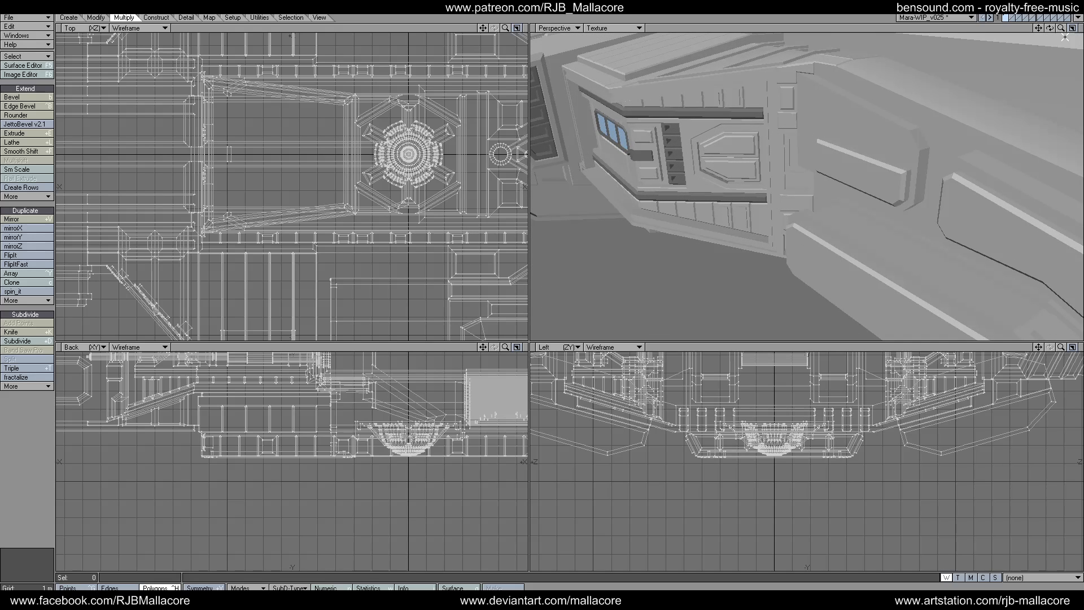
Save the model as the next incremental version, v026.
key(plus)
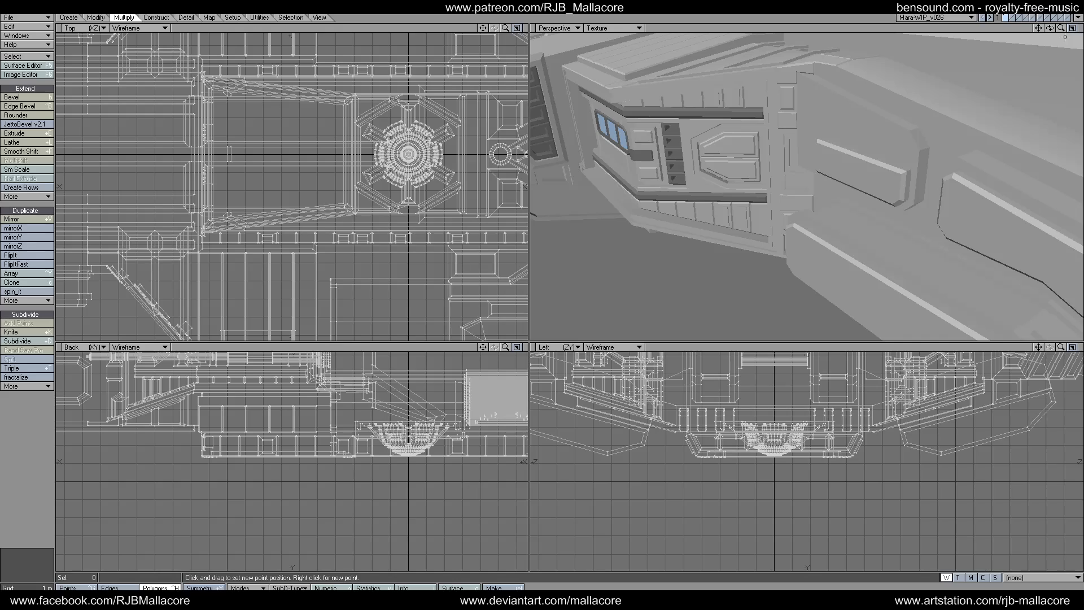
Examine the nose, side window sections and upper hull of the ship from several angles.
drag(1060, 28, 1037, 23)
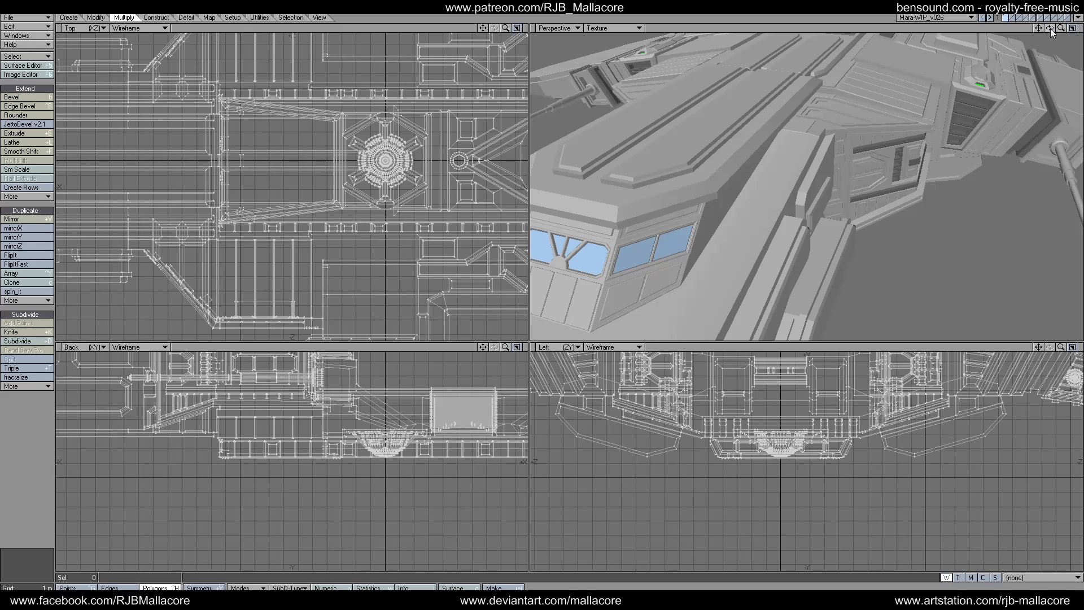
drag(1050, 29, 1059, 29)
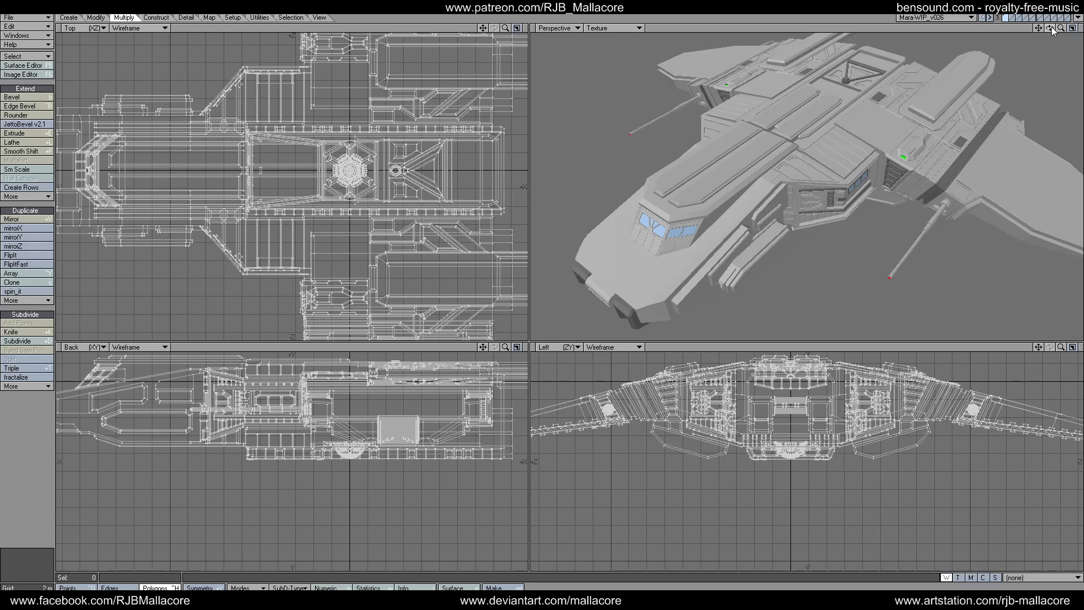
drag(1060, 29, 1059, 29)
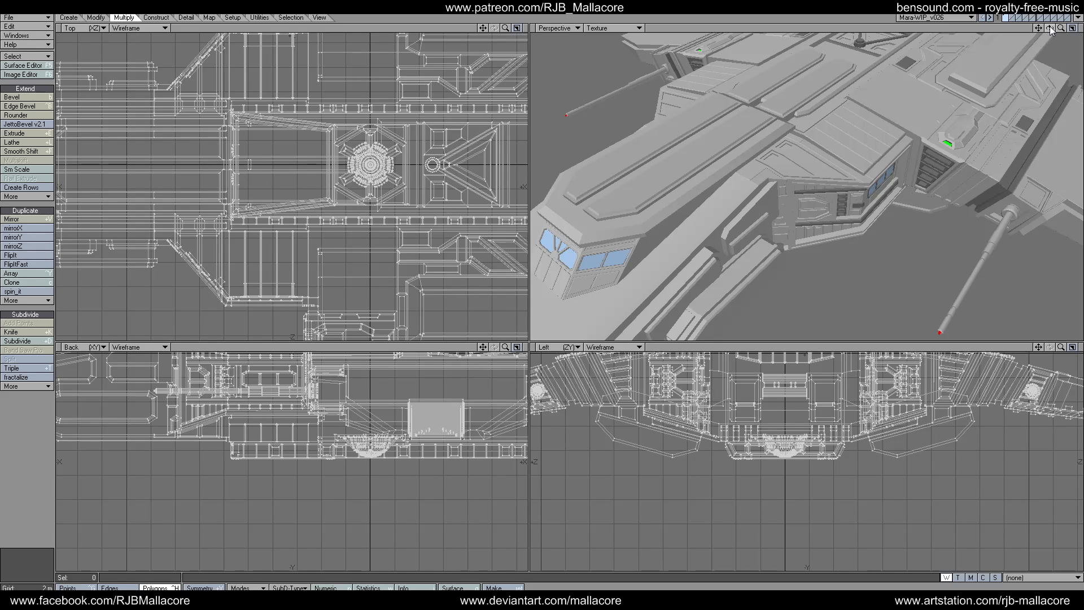
drag(1049, 26, 903, 29)
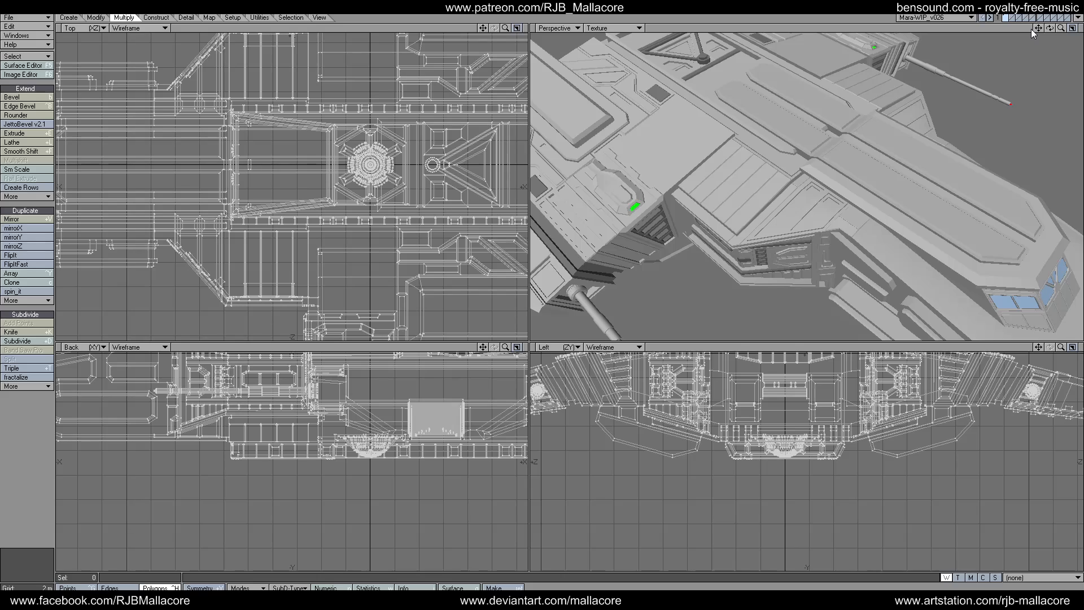
drag(1037, 28, 999, 46)
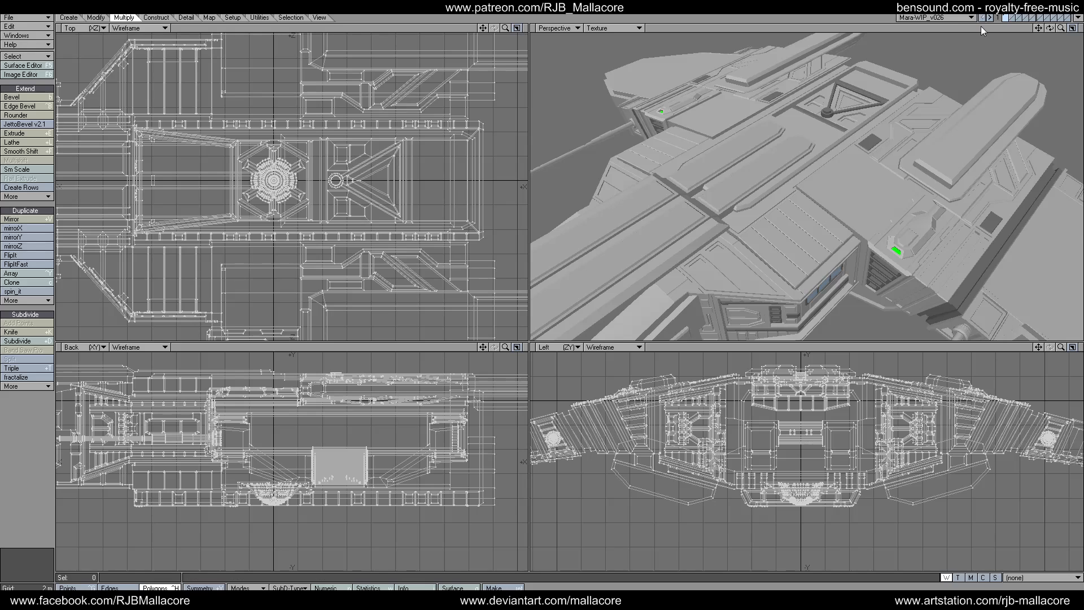
drag(1059, 27, 1040, 9)
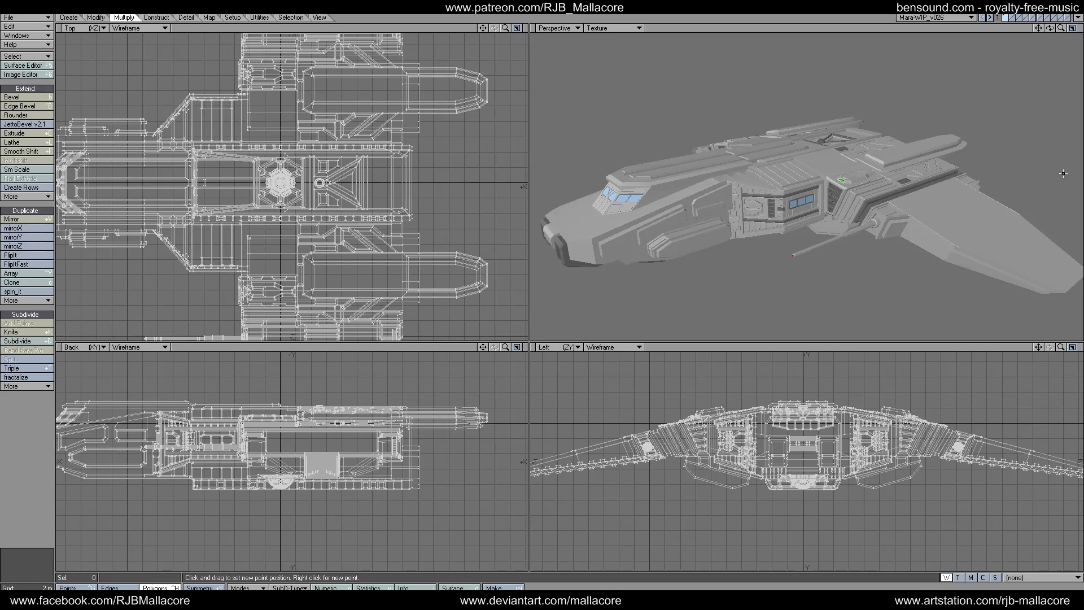
mouse_move(1049, 28)
mouse_down()
mouse_move(1041, 68)
mouse_move(1050, 37)
mouse_up()
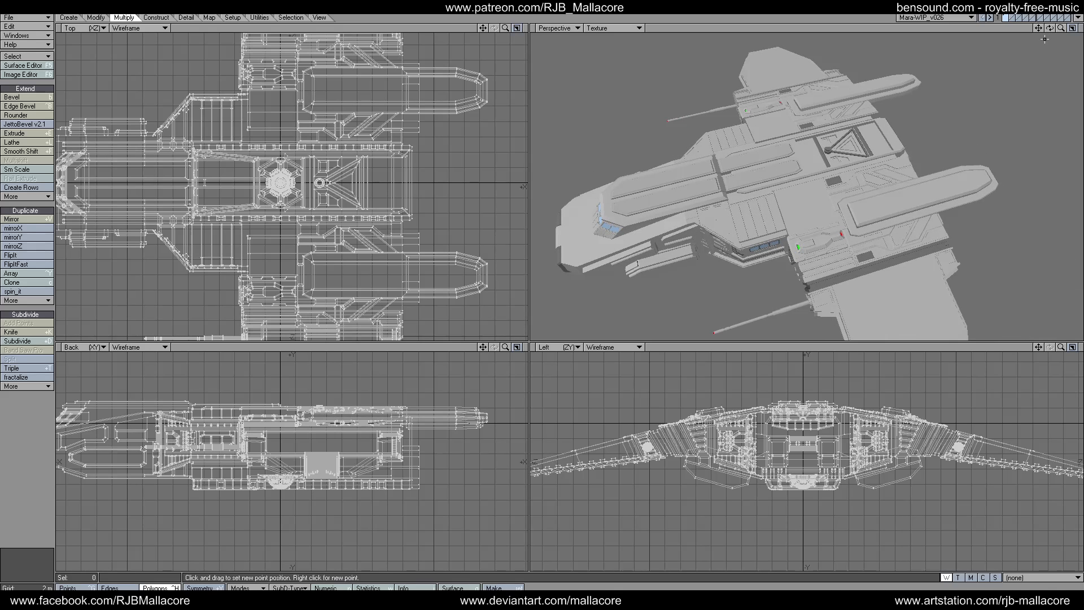
drag(1049, 28, 980, 92)
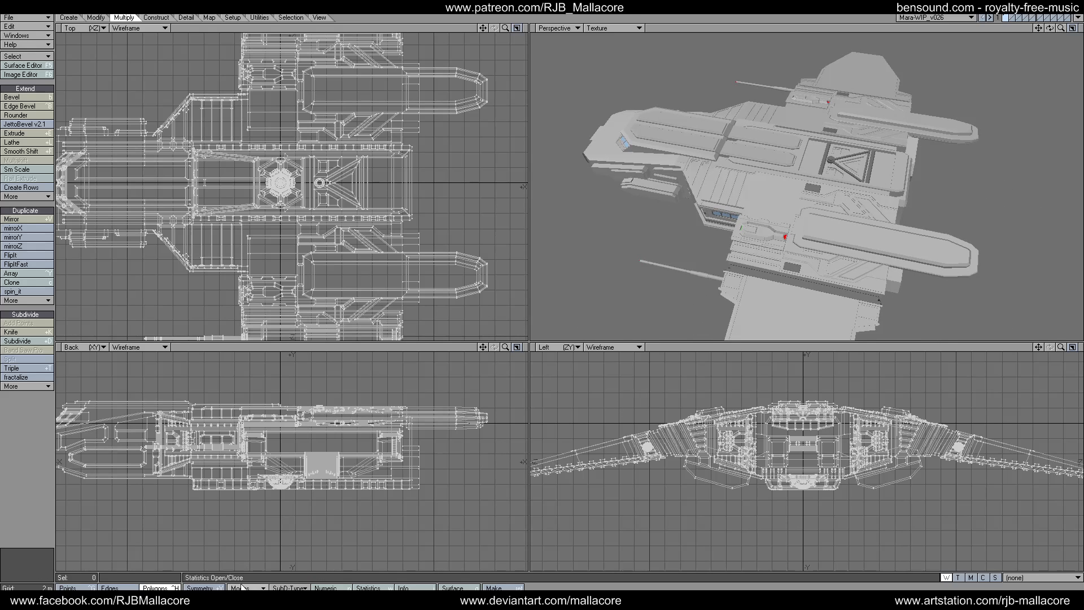
Cut the two plain square upper-hull polygons on both sides of the spine and paste them into the second layer.
click(751, 176)
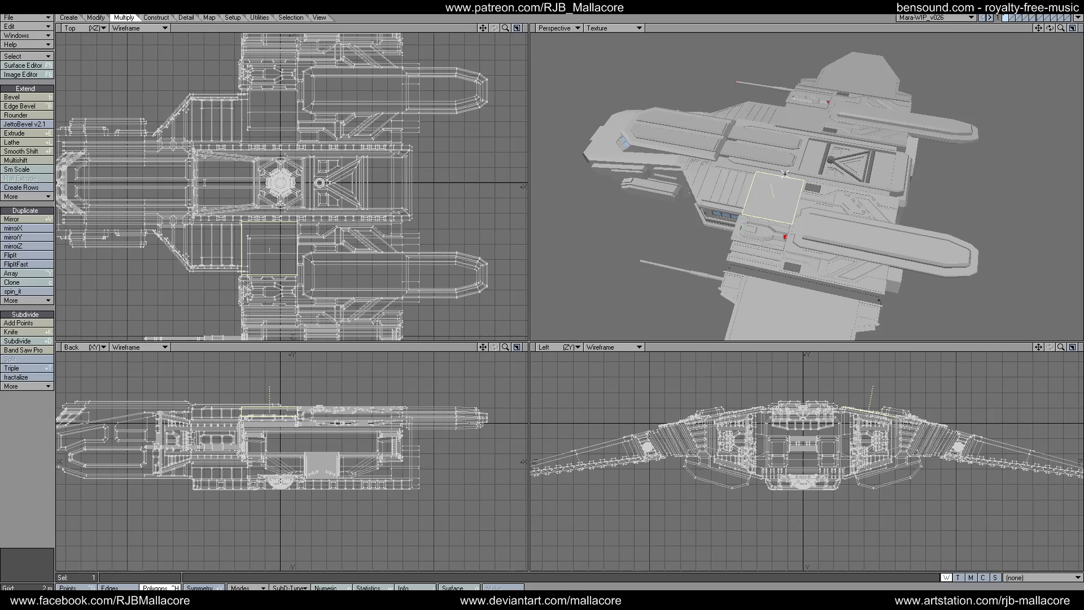
click(798, 111)
key(Delete)
click(1014, 17)
key(ctrl+v)
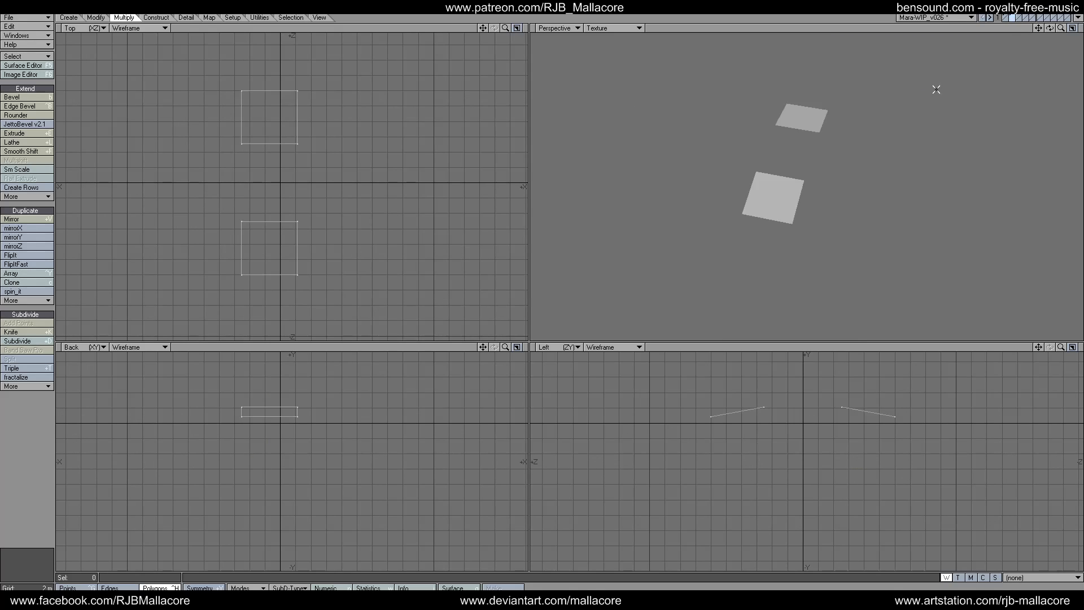
Delete the square polygon on the +Z side, and make the empty third layer active with the second layer as background.
click(320, 123)
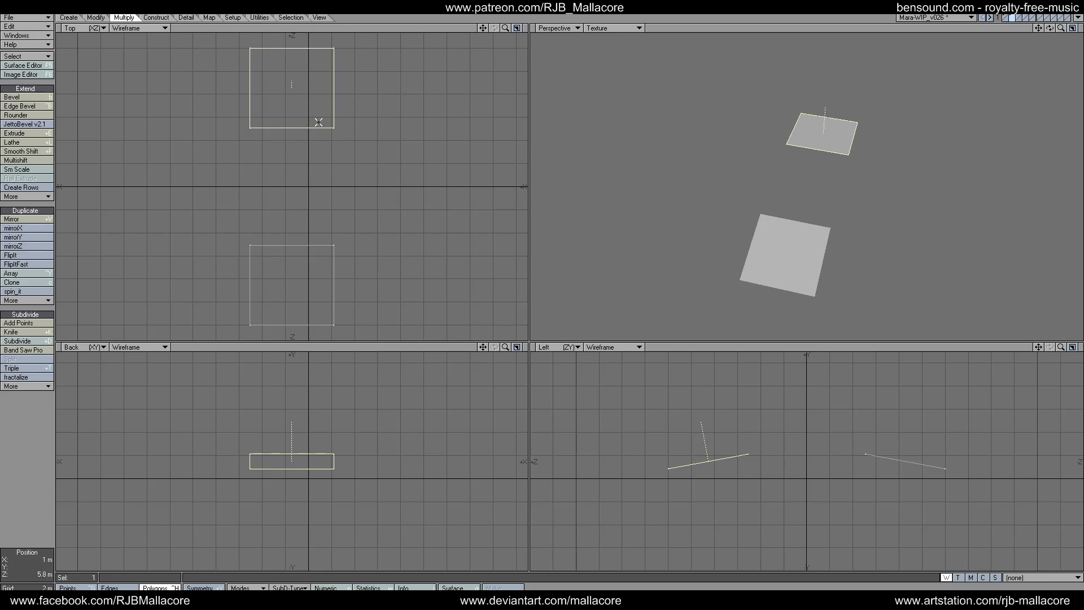
key(Delete)
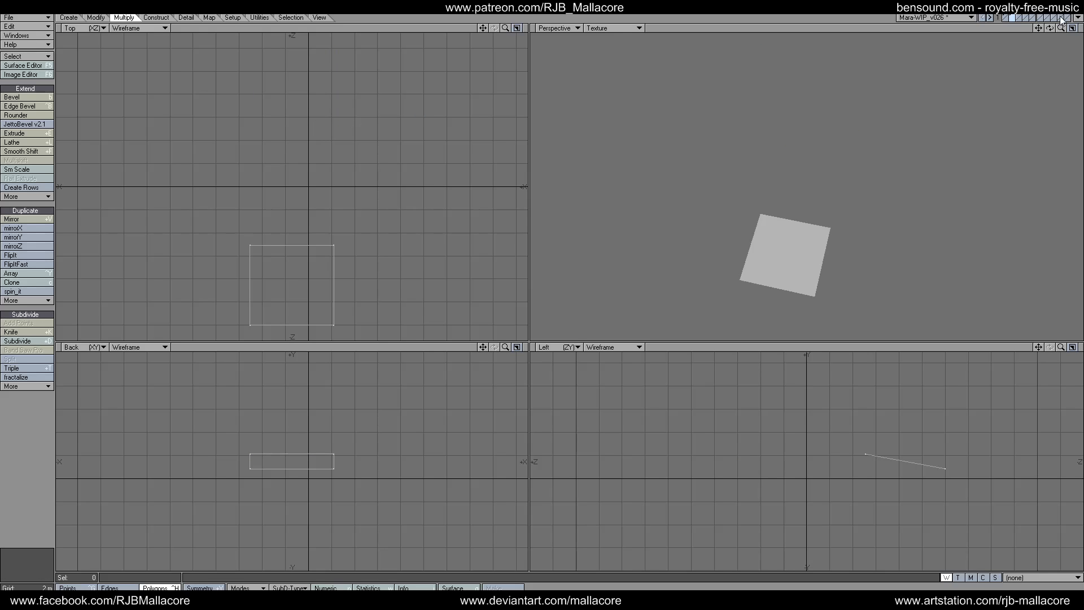
click(1032, 17)
key(ctrl+v)
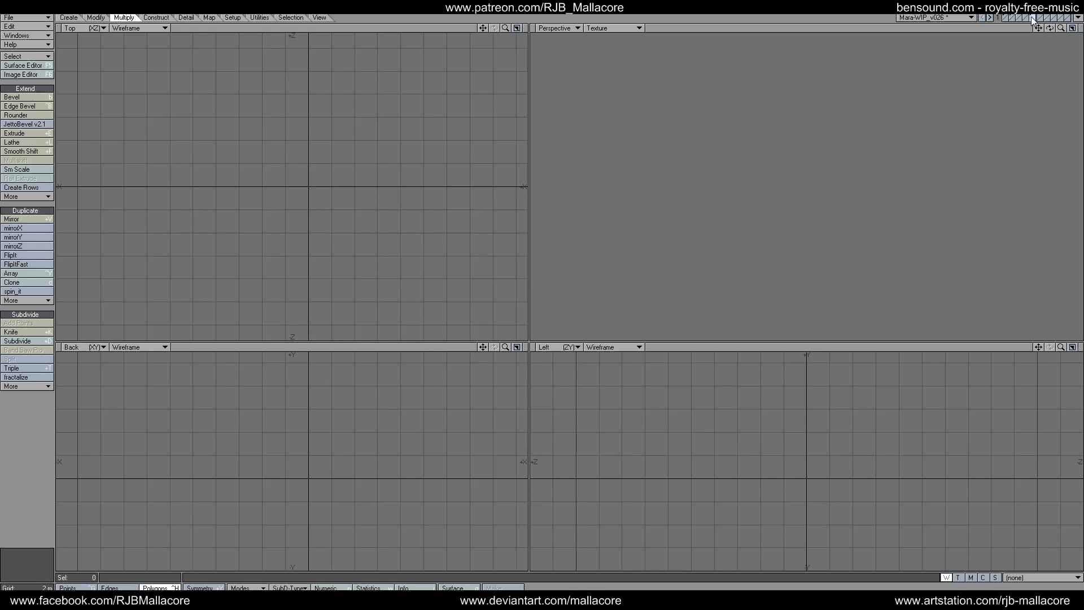
click(1017, 15)
click(1013, 20)
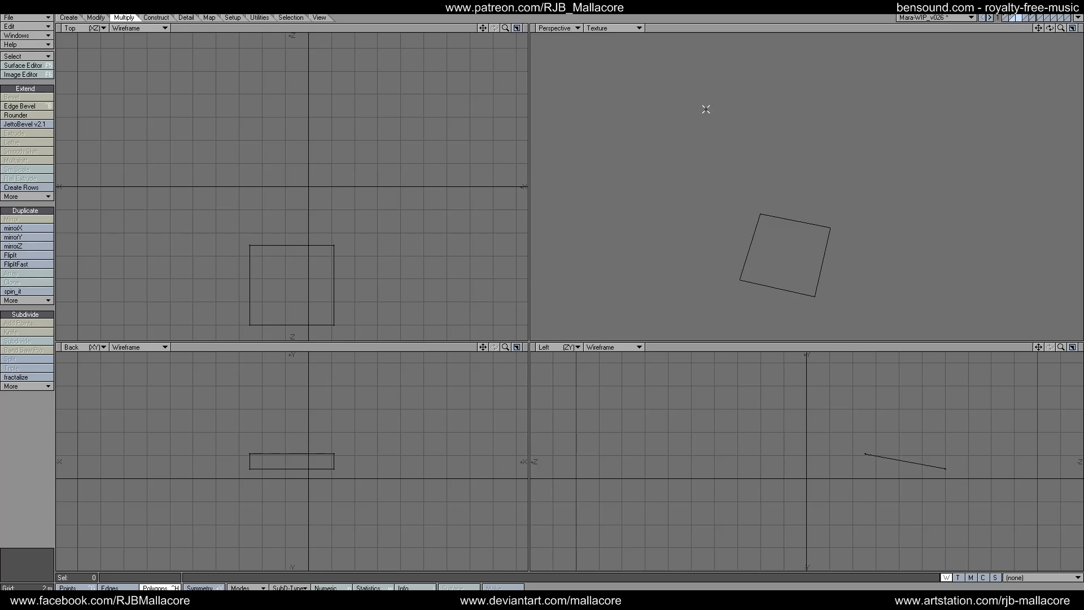
In the top view, draw a flat box about 3 m deep over the background square's inboard edge, overhanging both ends.
drag(483, 28, 472, 4)
click(68, 17)
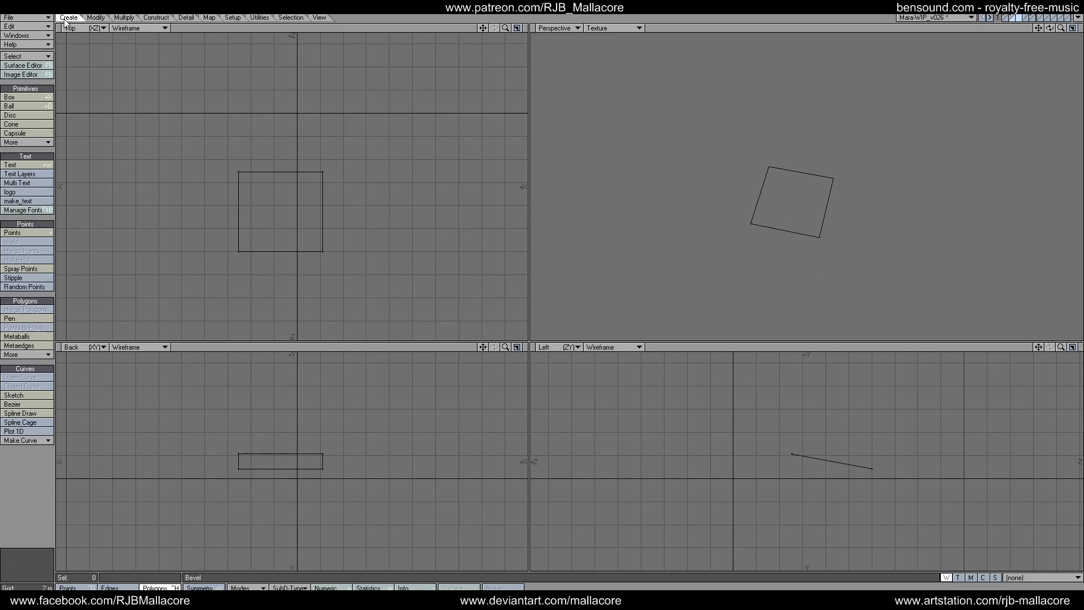
click(35, 96)
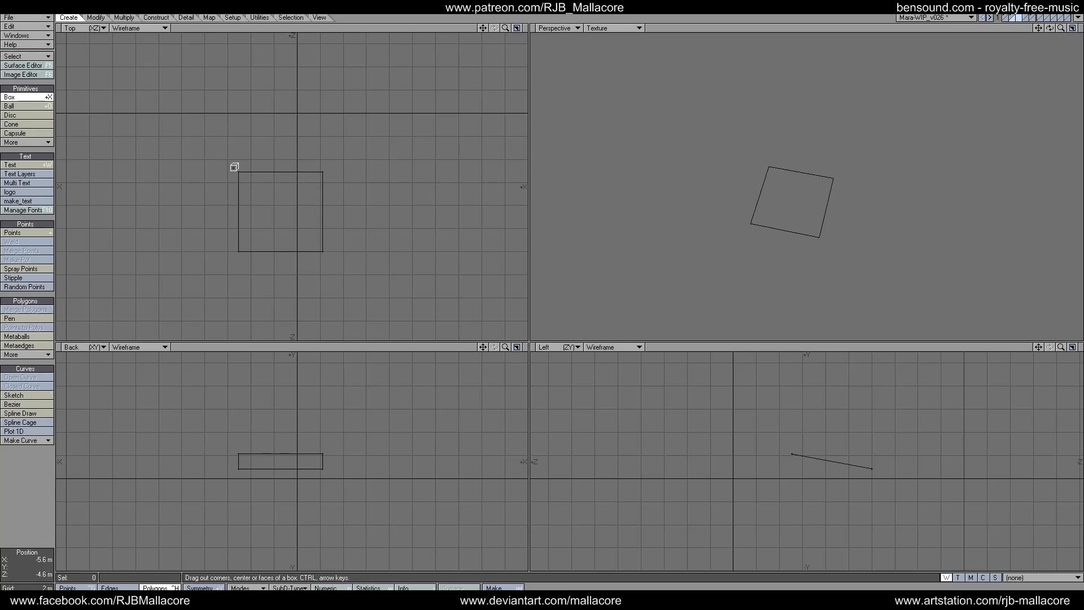
drag(224, 157, 349, 192)
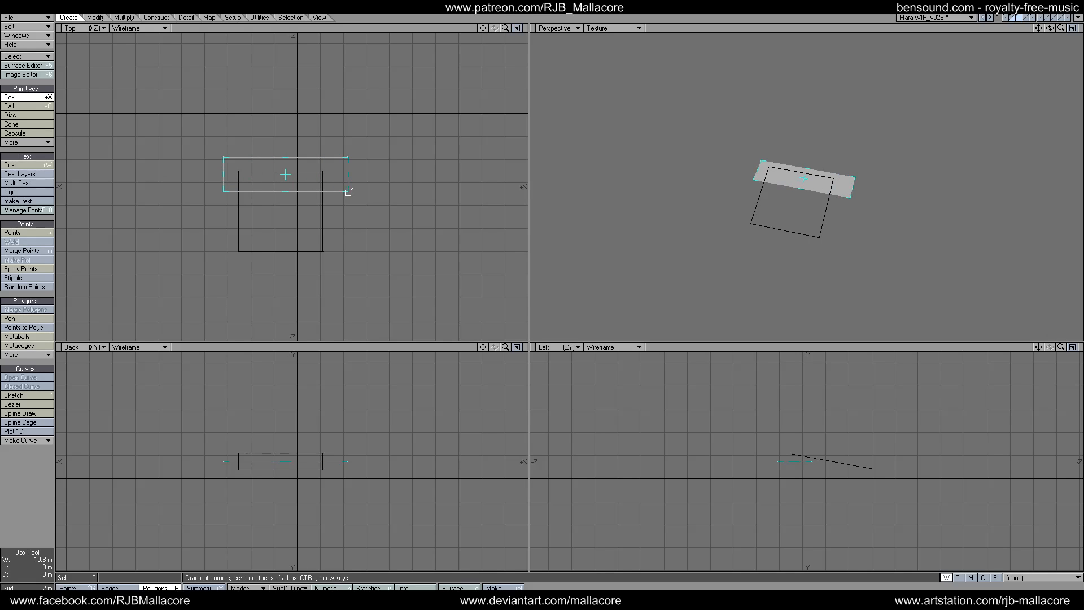
drag(216, 168, 233, 174)
key(space)
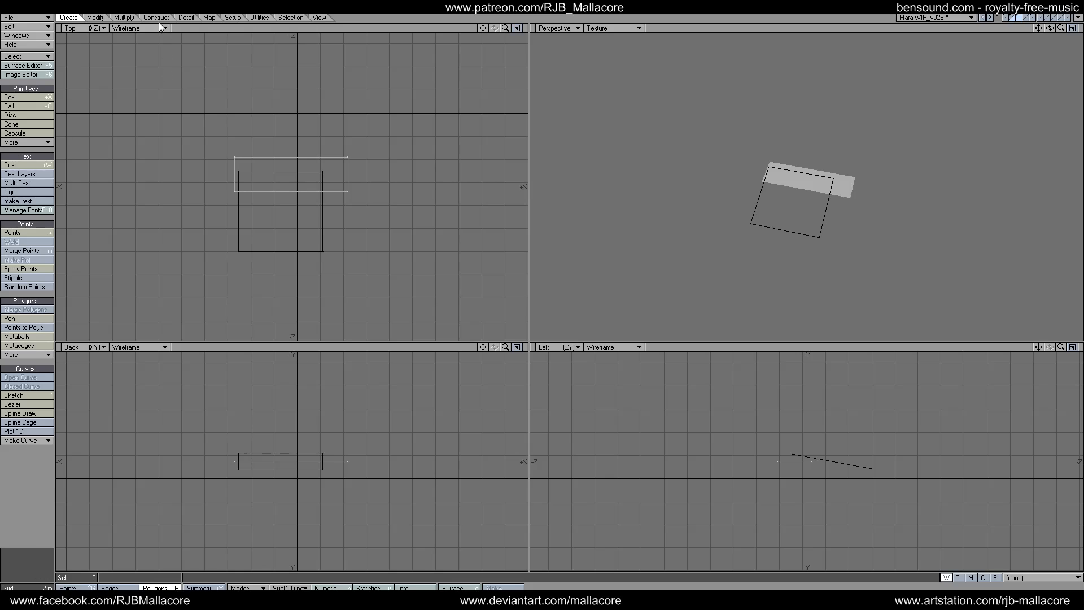
Knife the flat box twice across its depth near its -X end.
click(123, 18)
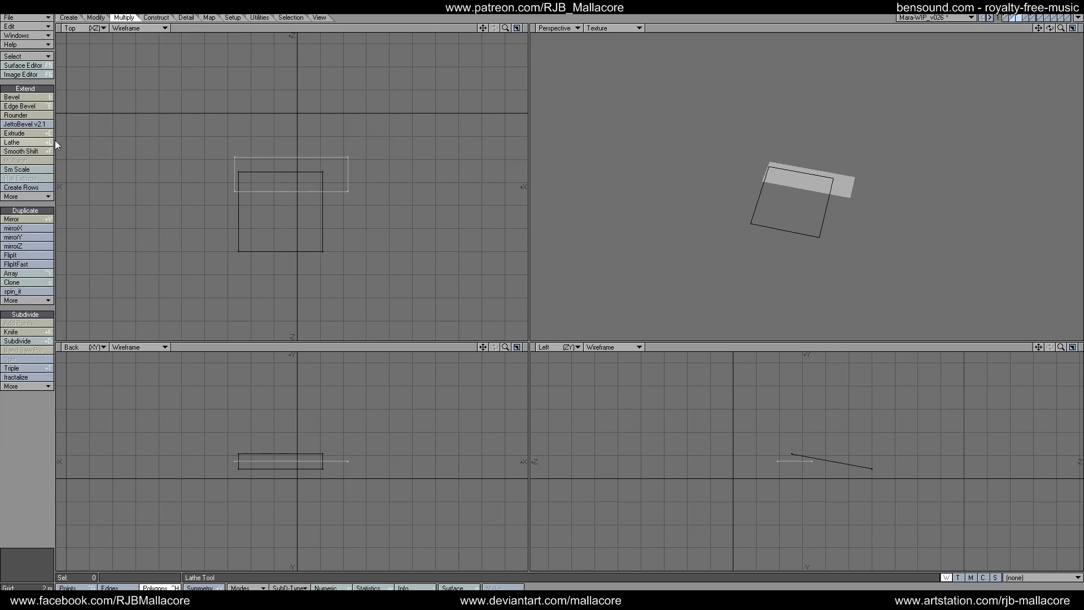
click(17, 332)
drag(262, 152, 265, 213)
key(space)
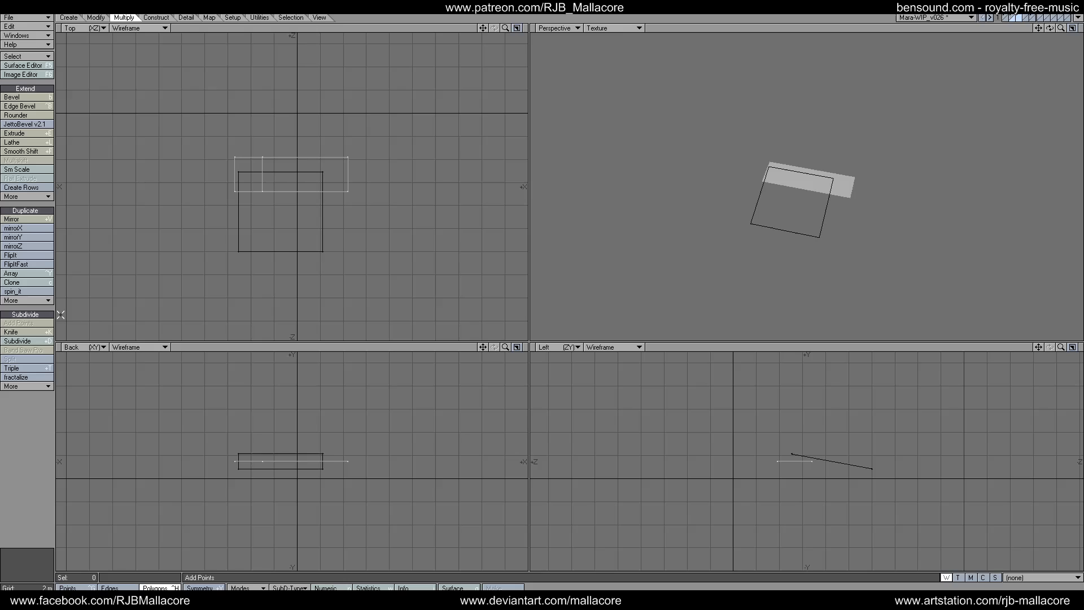
click(11, 333)
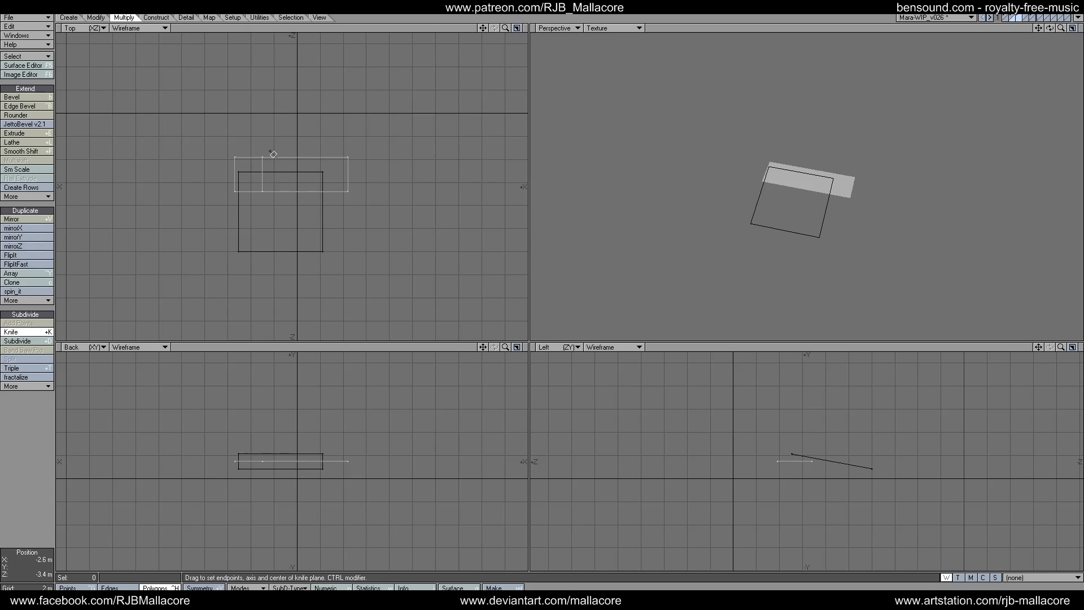
drag(251, 151, 253, 203)
key(space)
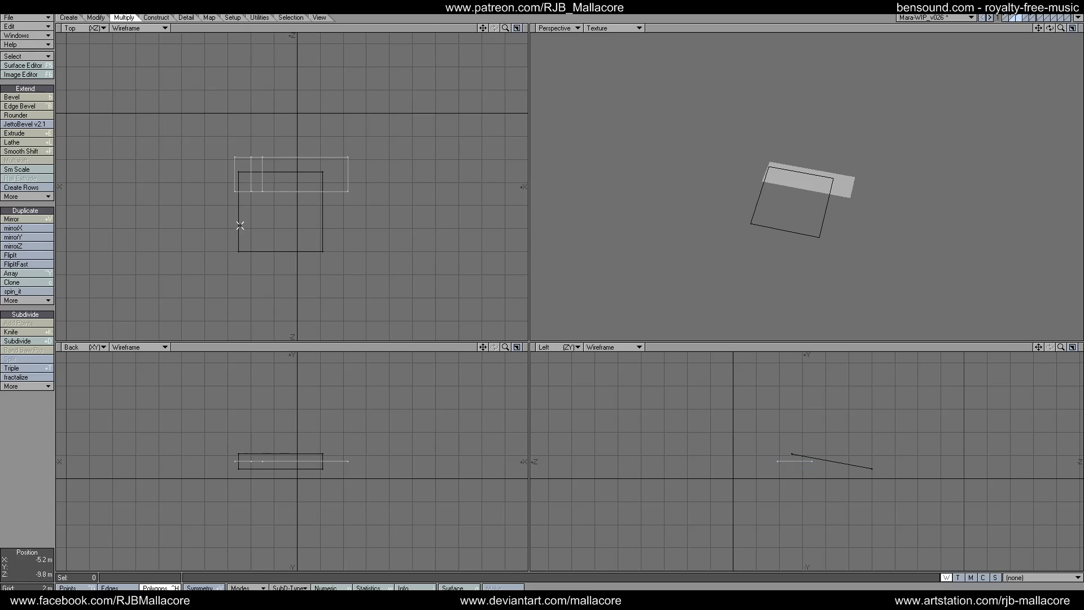
Move the two lower-edge points at the box's -X end toward -Z to form an angled step, and clear the selection.
click(69, 588)
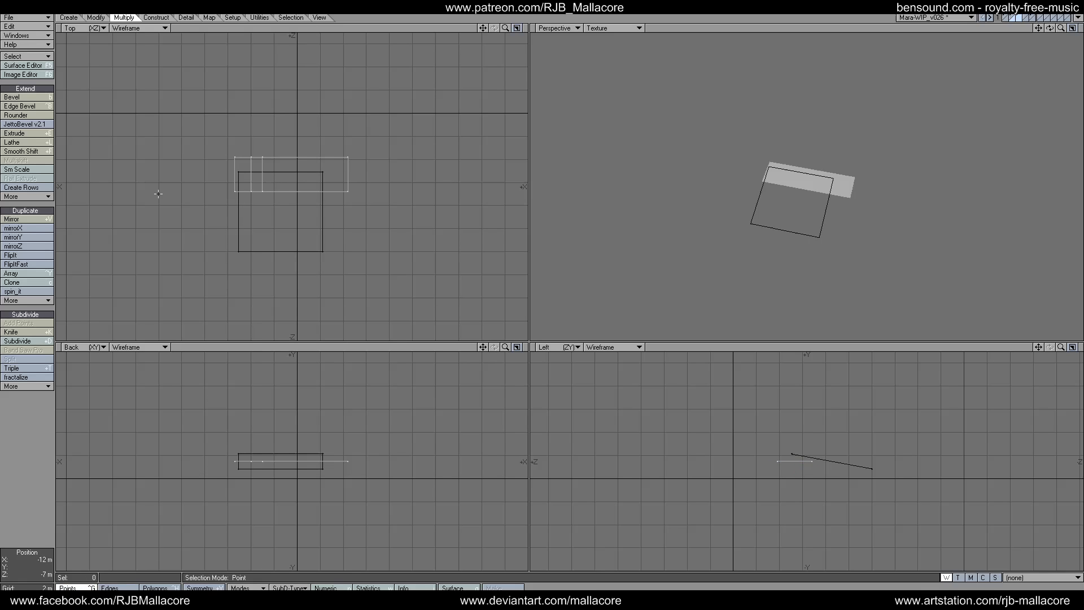
click(251, 190)
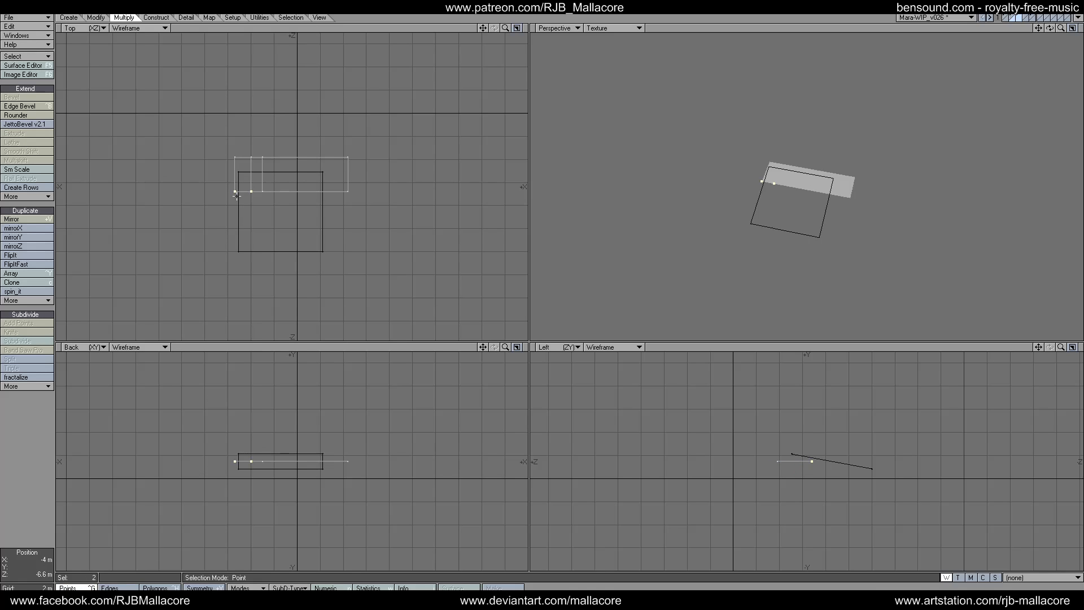
key(t)
mouse_move(251, 190)
mouse_down()
mouse_move(248, 216)
mouse_move(252, 207)
mouse_up()
click(46, 533)
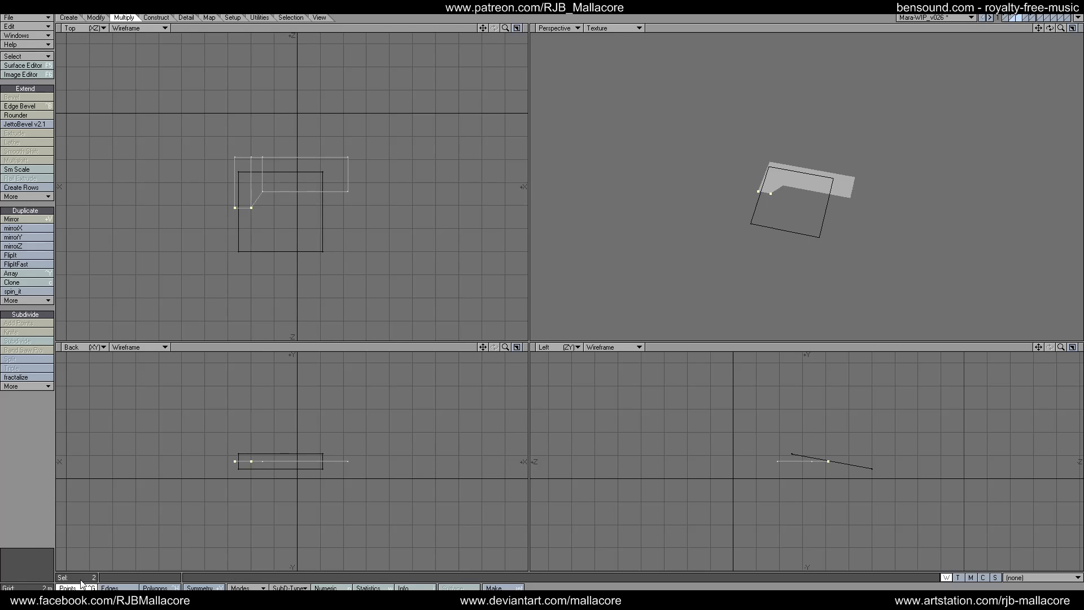
click(47, 533)
Move the lower-edge points of the box's long section slightly toward +Z to narrow that section.
click(263, 192)
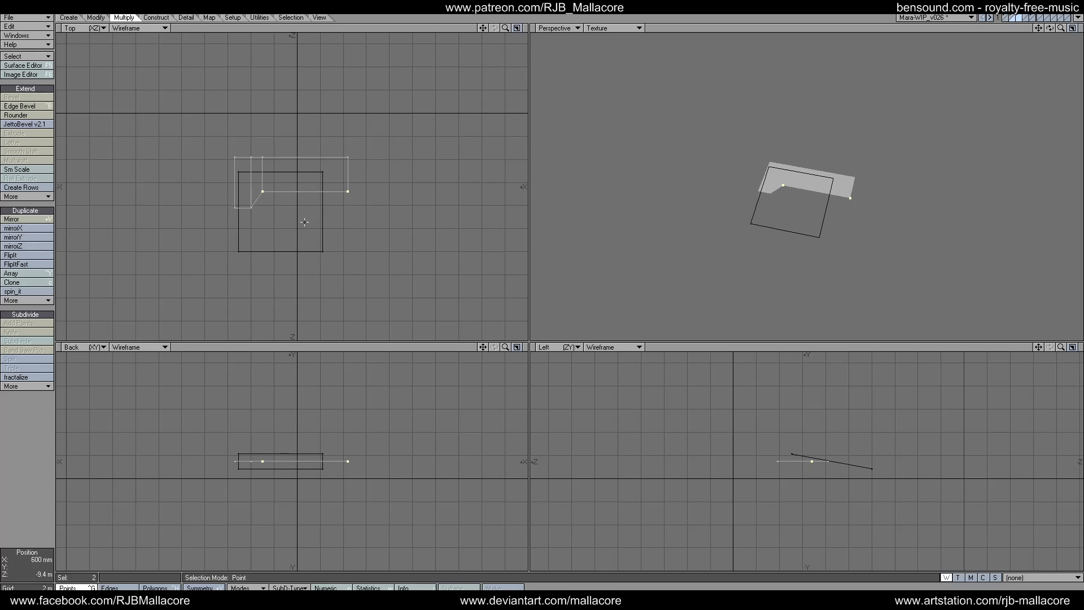
key(t)
drag(305, 222, 304, 215)
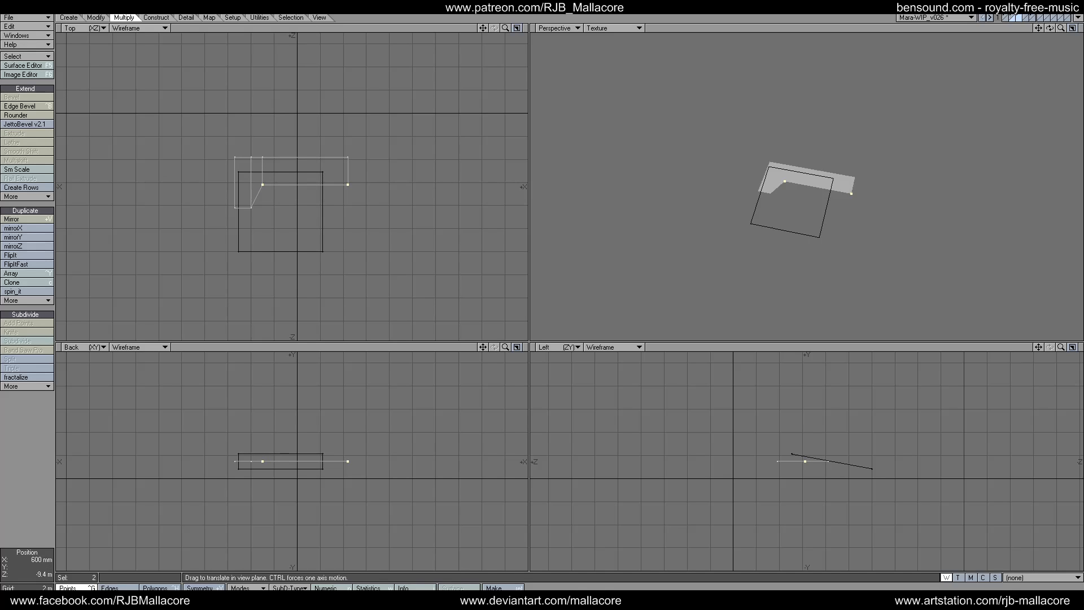
key(space)
Select the shape's three polygons, merge them into one, and clear the selection.
key(ctrl+h)
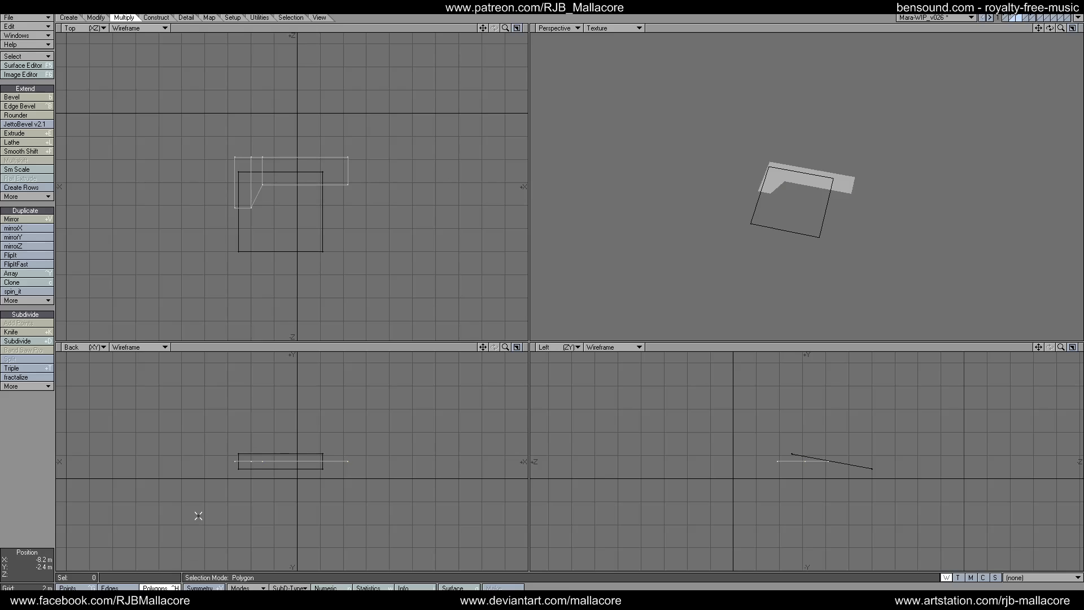
drag(264, 162, 249, 166)
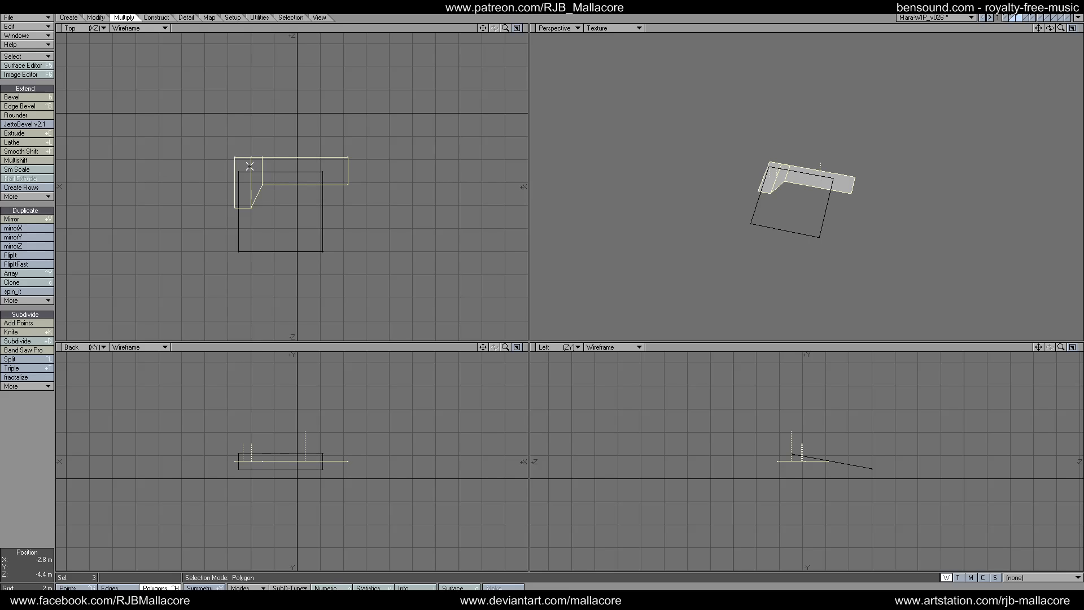
key(shift+z)
click(255, 332)
Delete the leftover knife-cut points along the straight outer edge of the merged polygon.
click(79, 588)
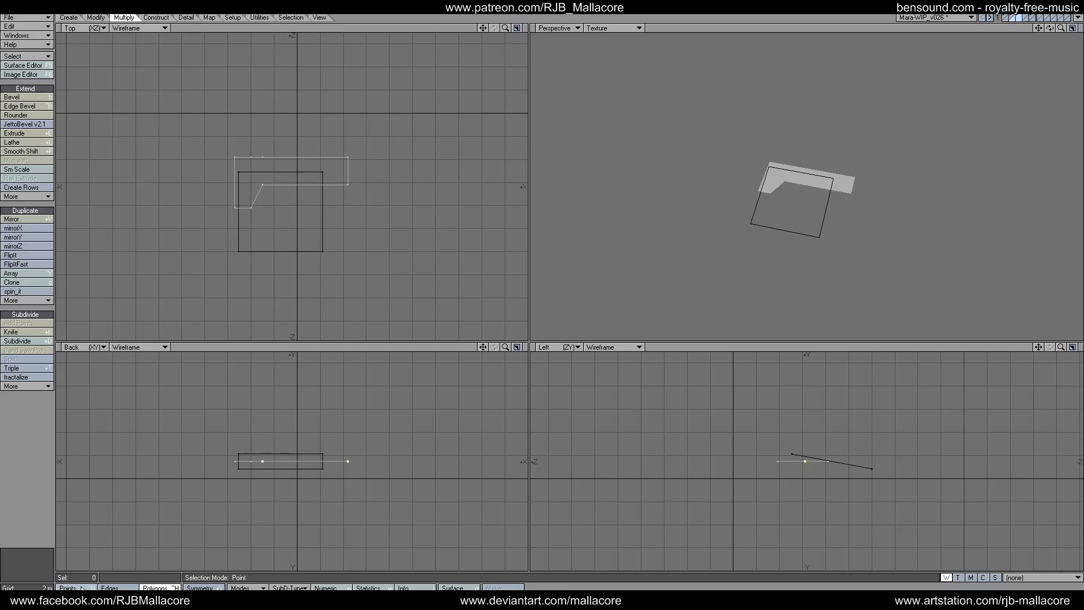
click(82, 588)
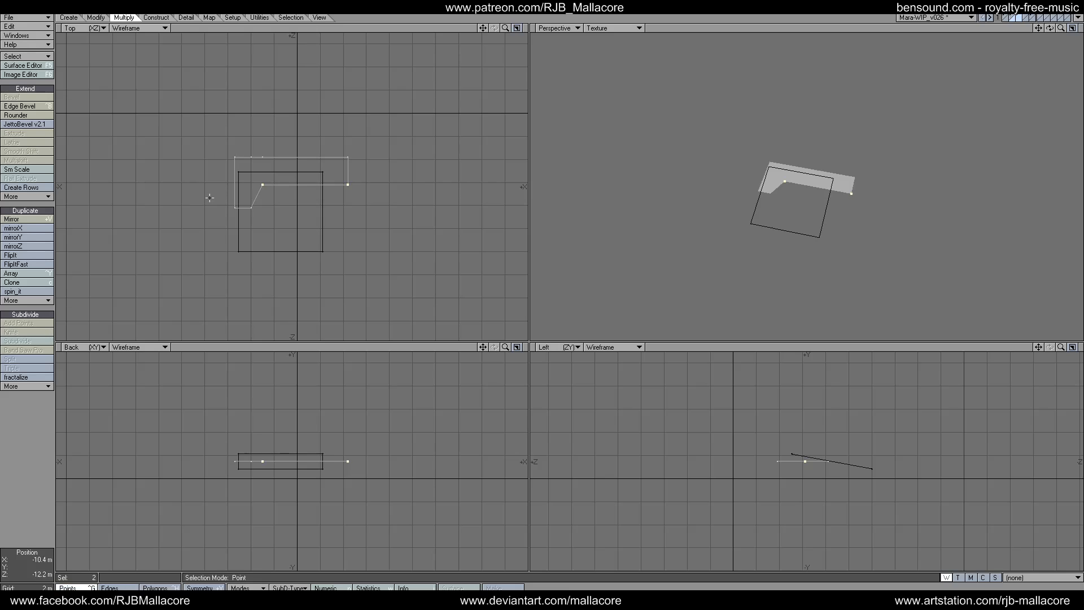
click(263, 157)
key(Delete)
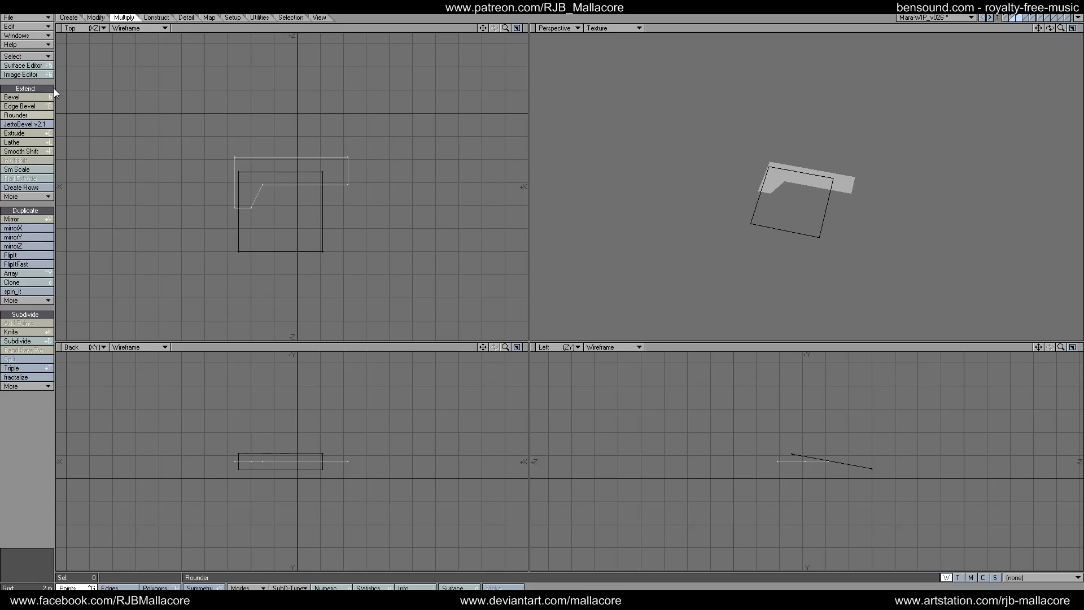
Mirror the stepped polygon across Z about the middle of the background square.
click(21, 218)
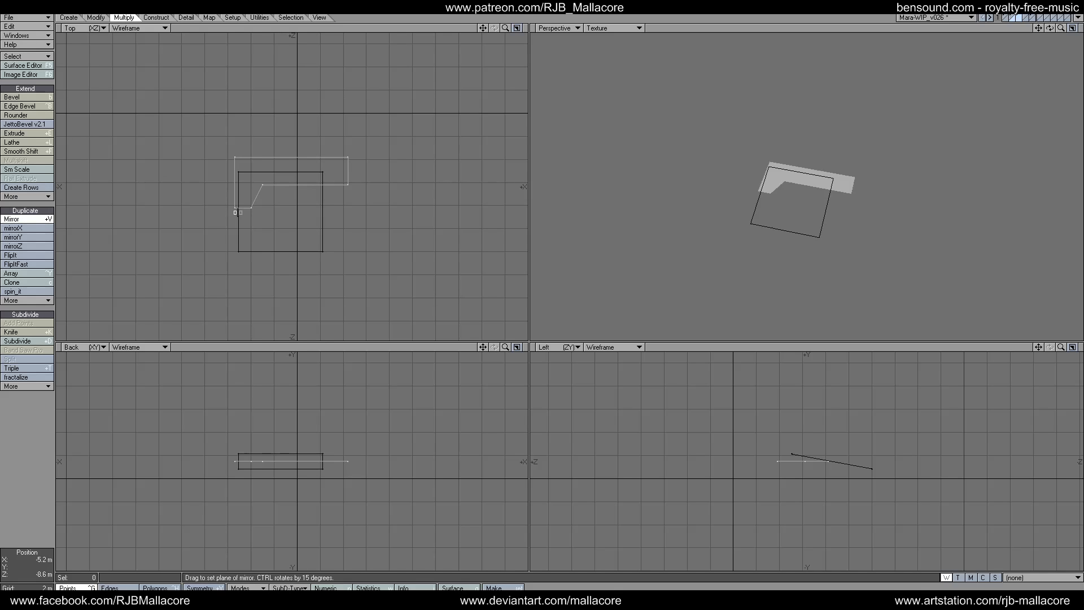
drag(237, 211, 304, 215)
key(space)
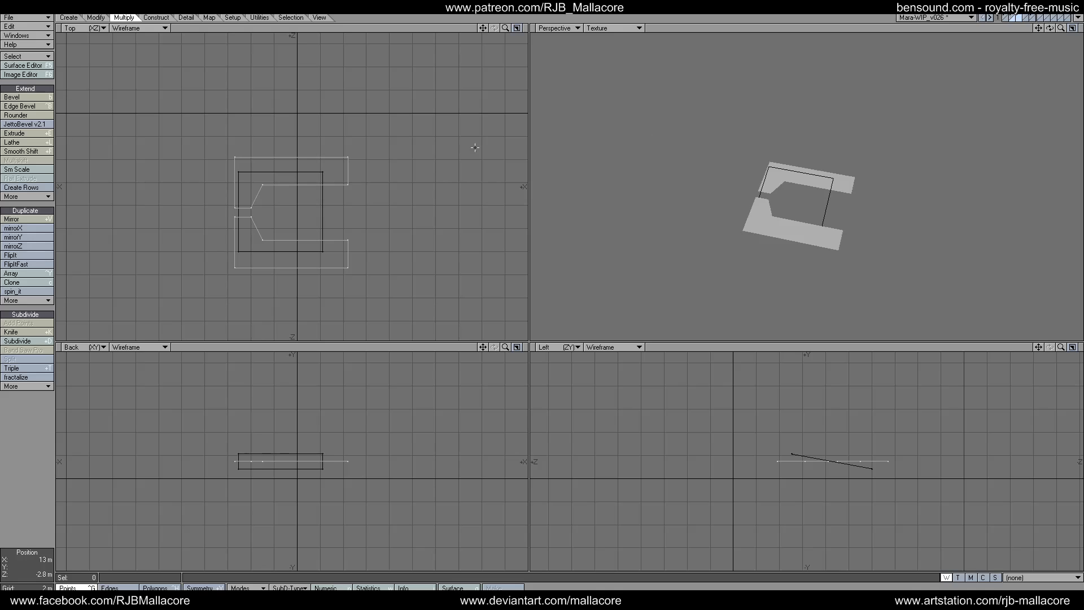
Draw a flat box about 7 m by 2 m in the gap between the two mirrored template polygons, extending past the square's +X edge.
click(68, 18)
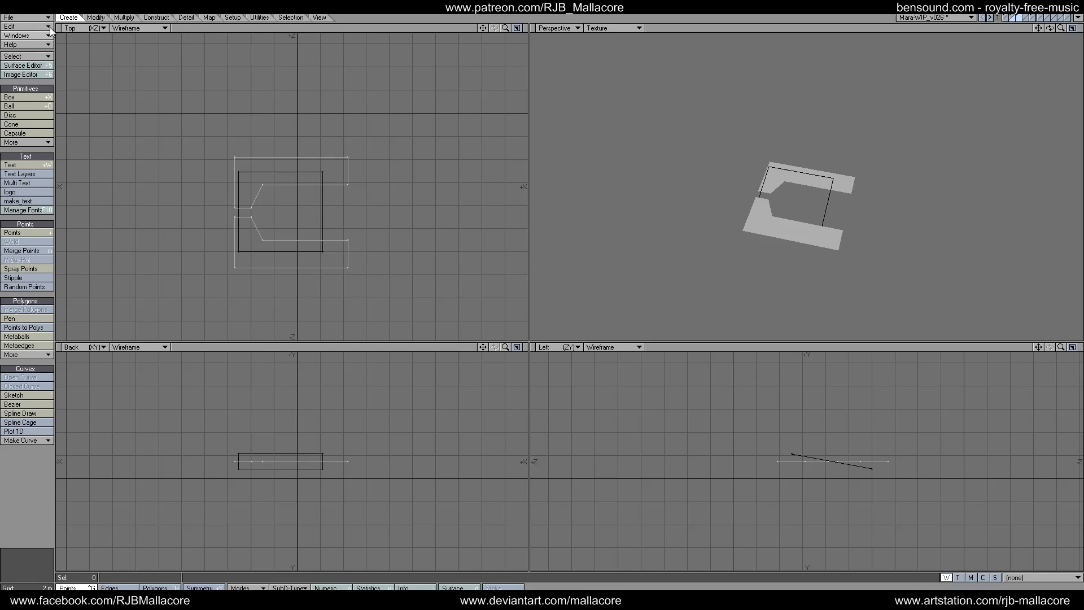
click(23, 97)
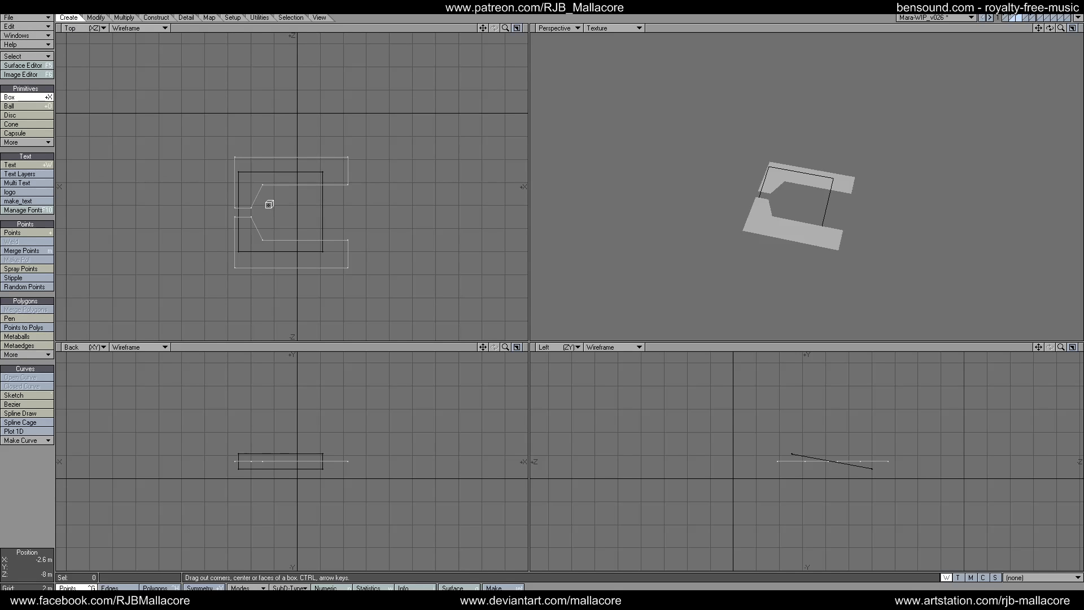
drag(271, 200, 351, 223)
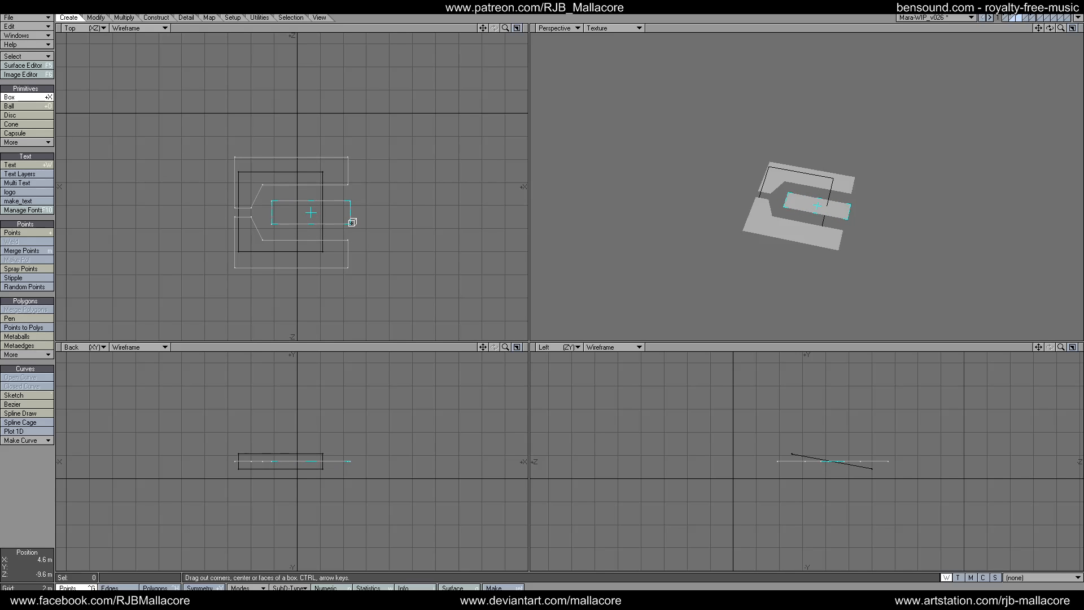
key(space)
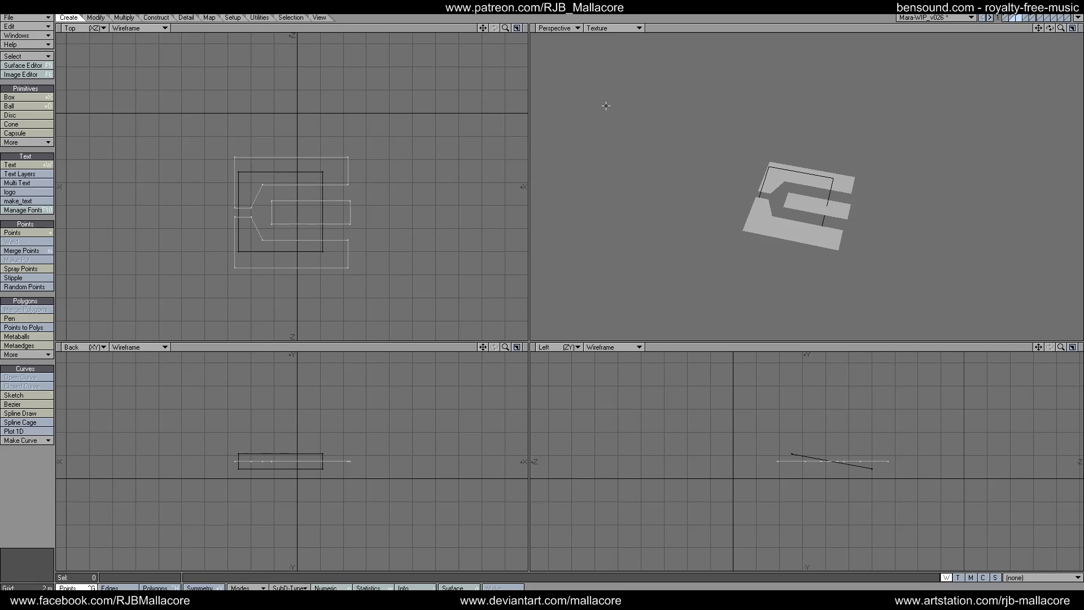
Bring the square panel's layer to the foreground and slice it with the background templates using Template Drill on the Y axis.
drag(1048, 28, 1049, 29)
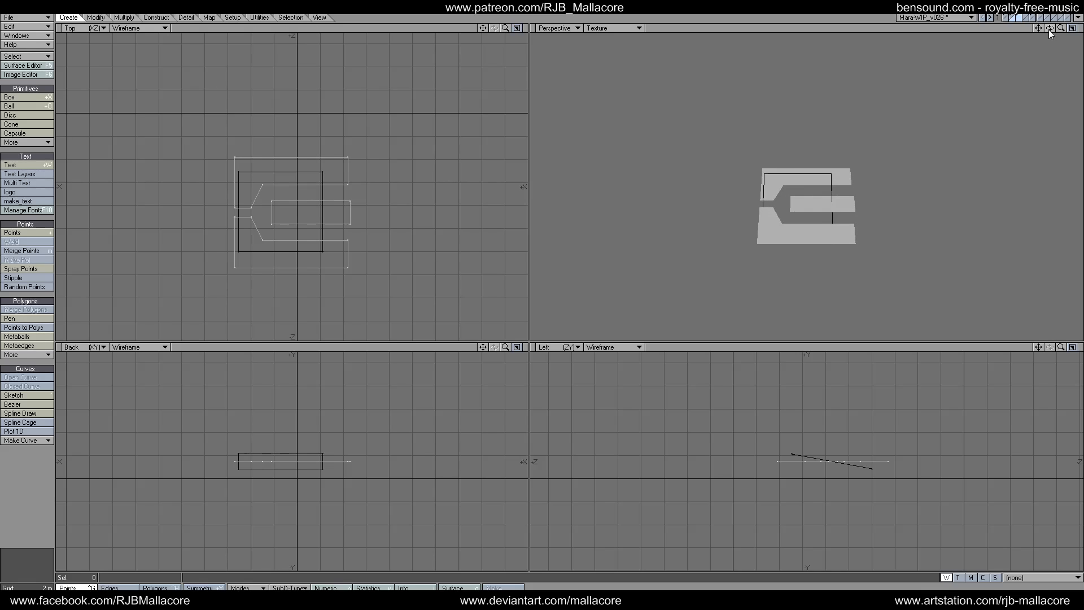
click(1014, 19)
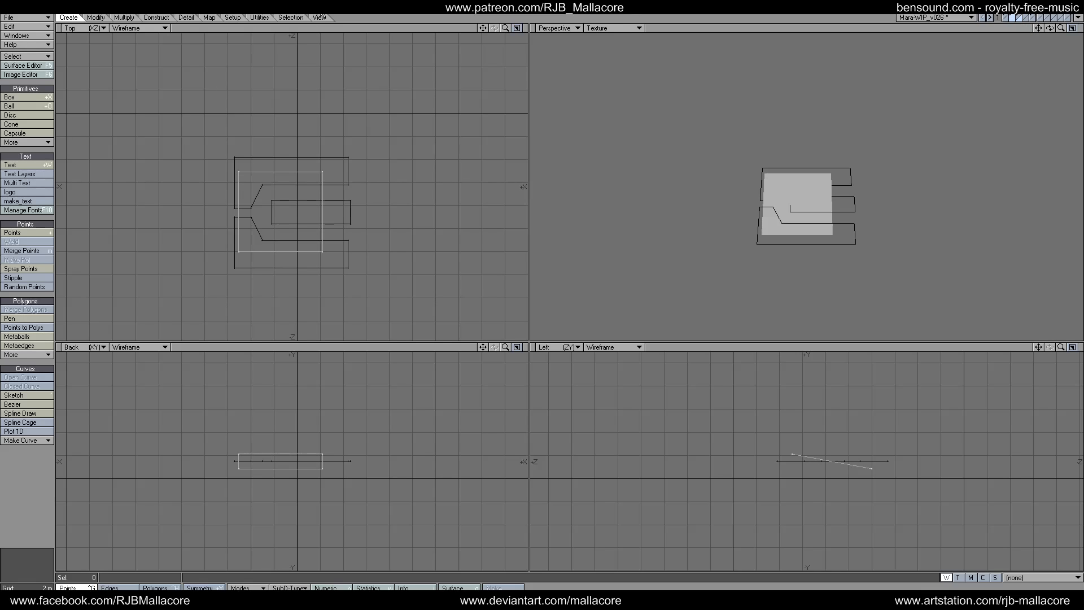
click(152, 17)
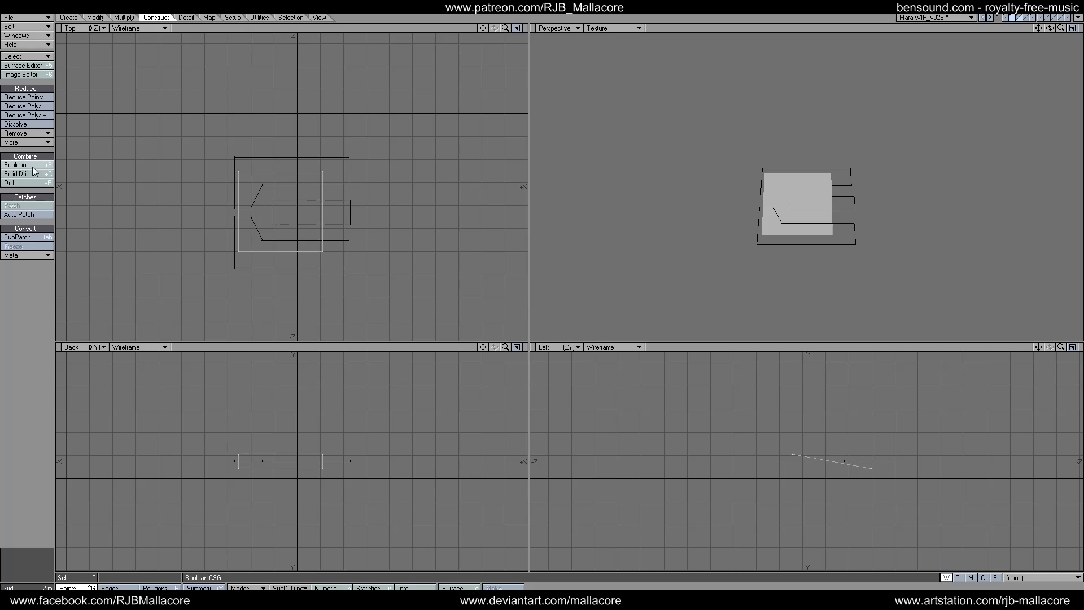
click(26, 180)
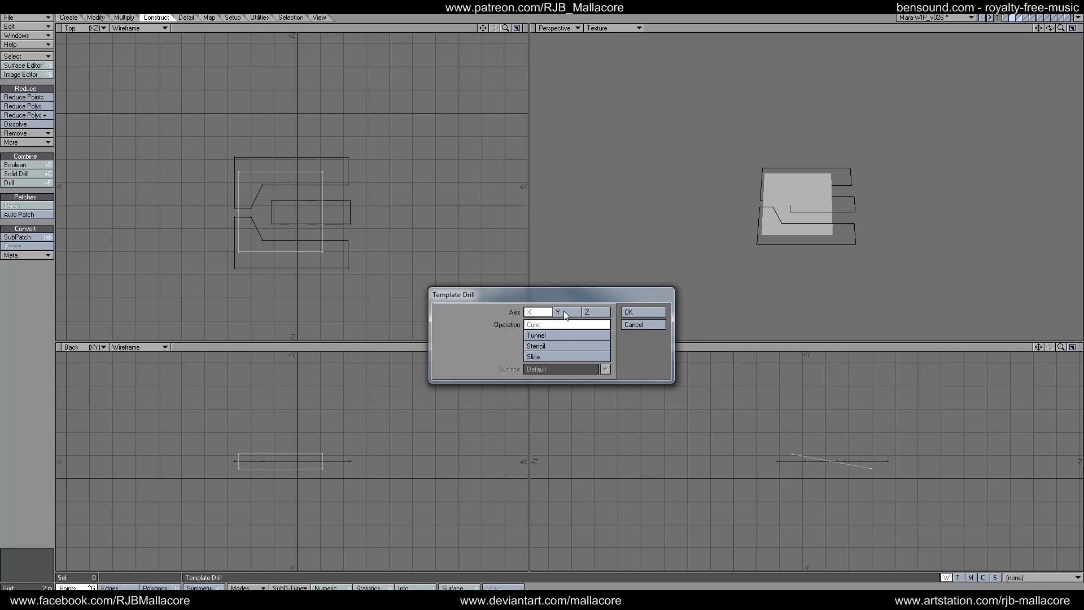
click(561, 355)
click(631, 312)
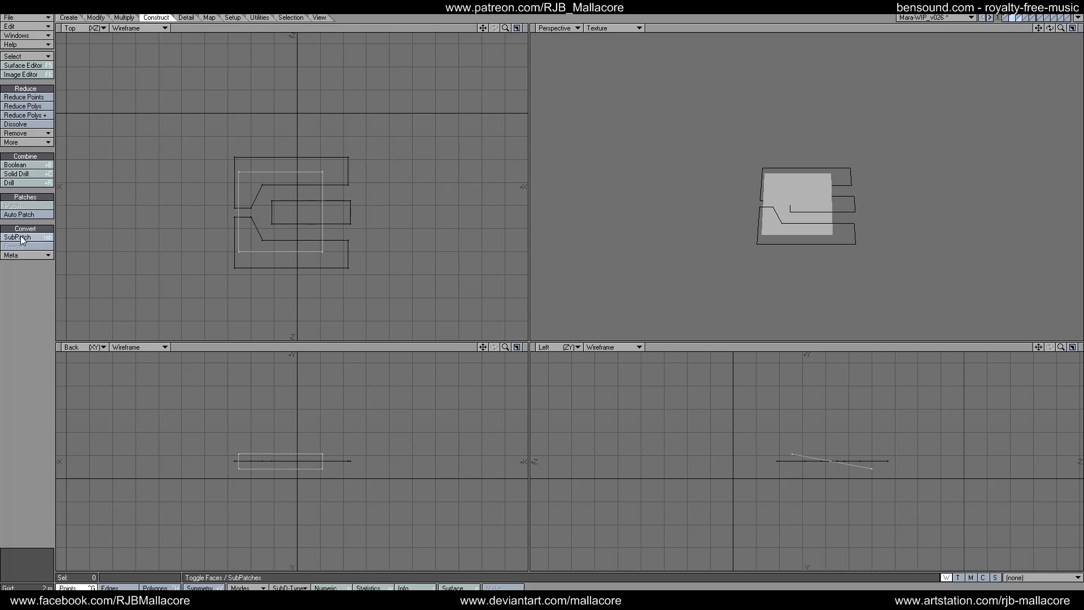
click(23, 182)
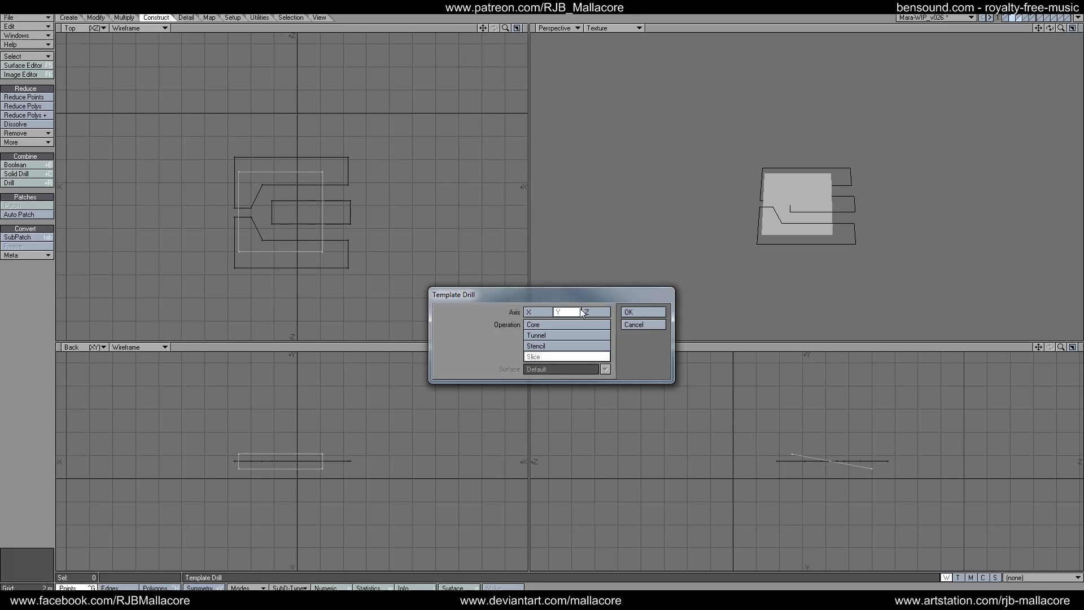
click(643, 312)
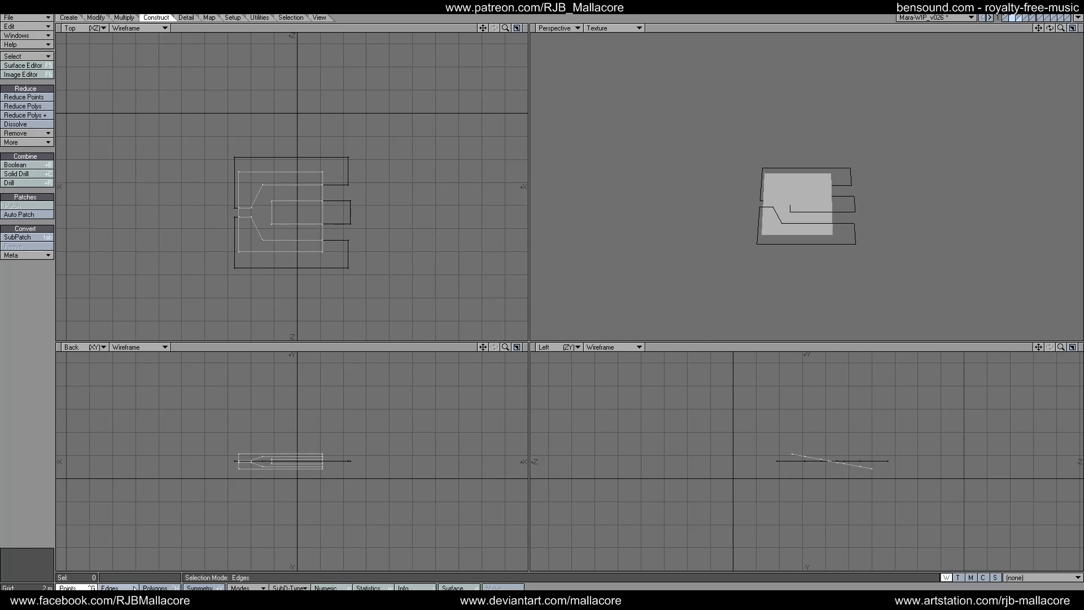
Select the two stepped outer polygons of the panel, Multishift them with 50 mm inset and 50 mm shift, and clear the selection.
click(156, 587)
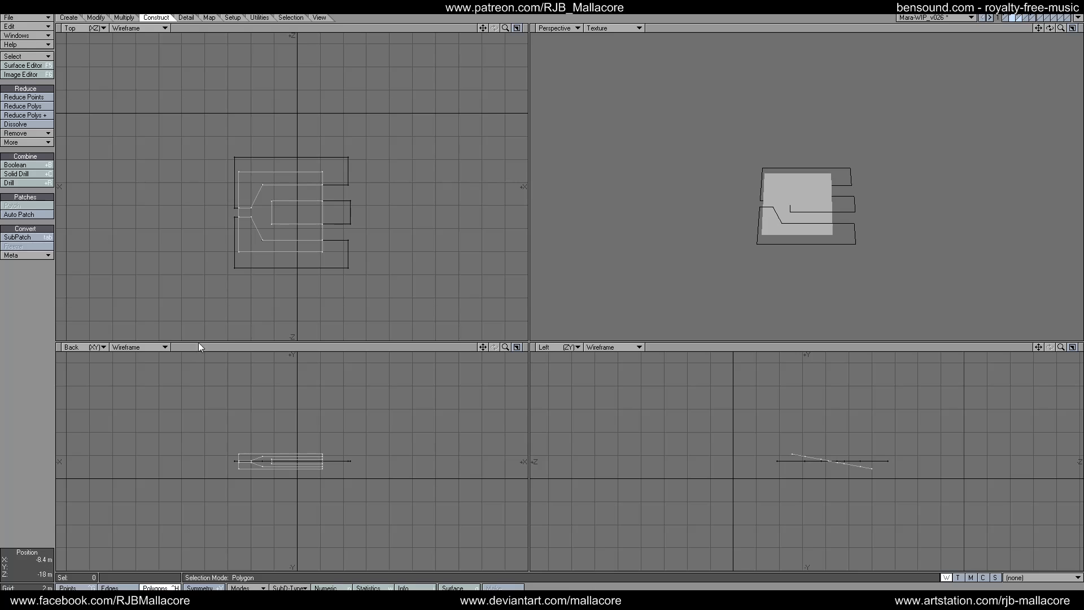
click(240, 189)
click(255, 246)
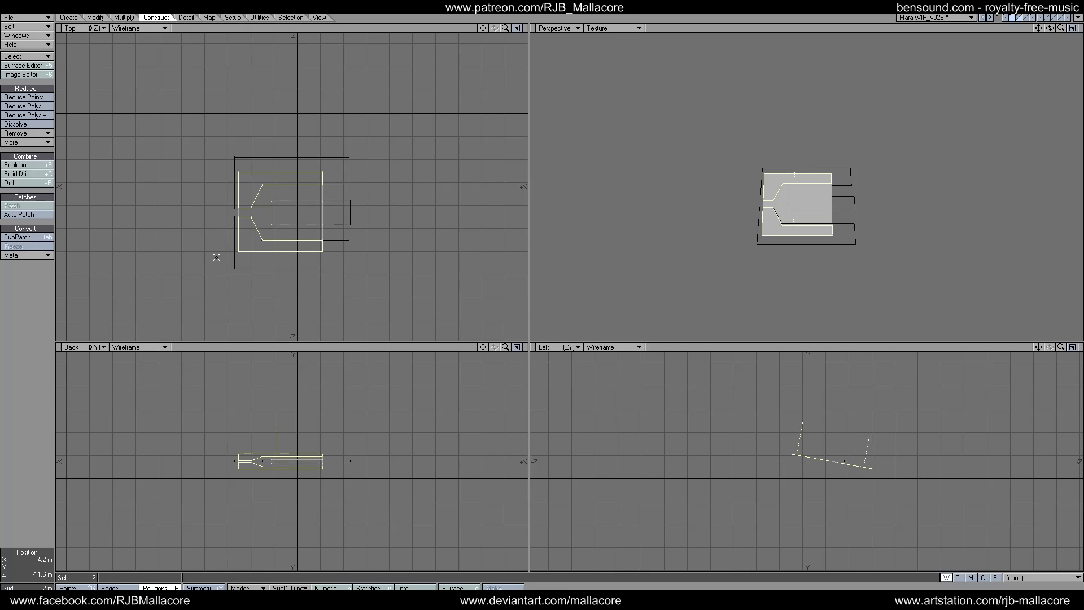
click(124, 18)
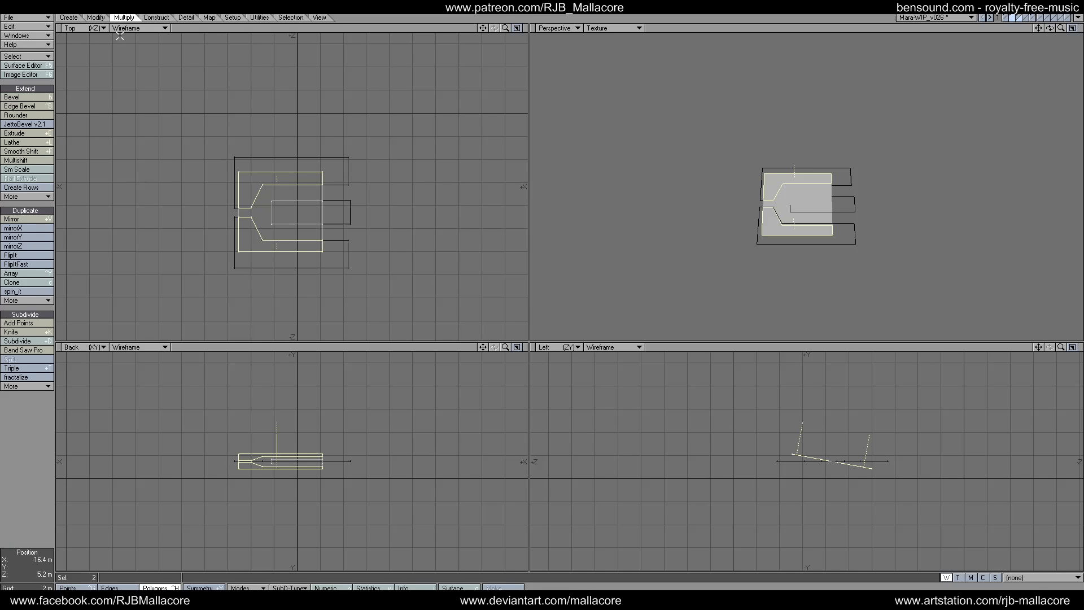
click(35, 161)
text(n.05)
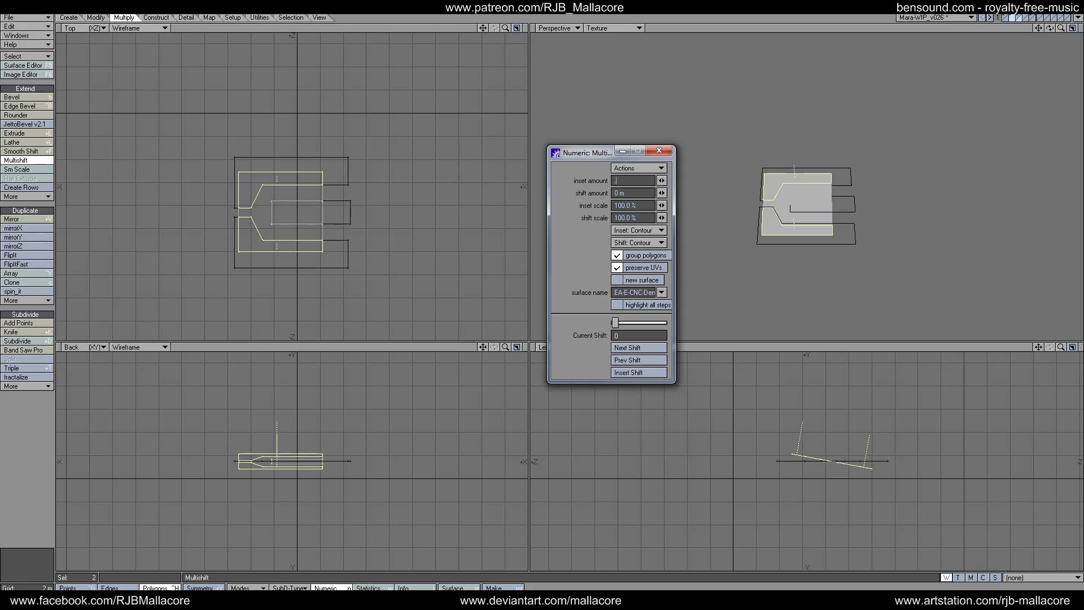
key(Tab)
text(.05)
key(Tab)
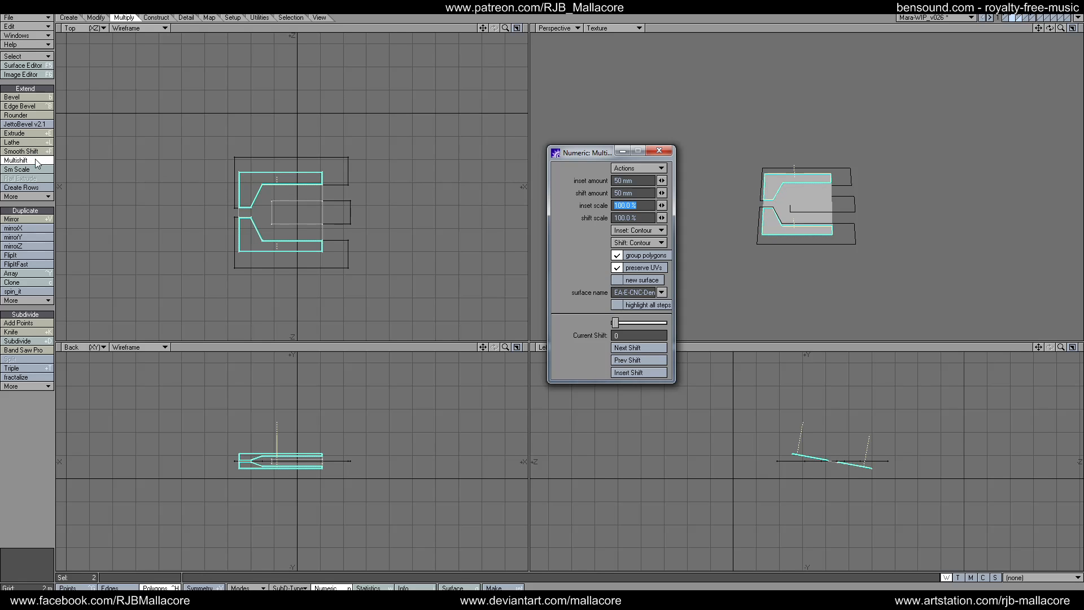
click(665, 152)
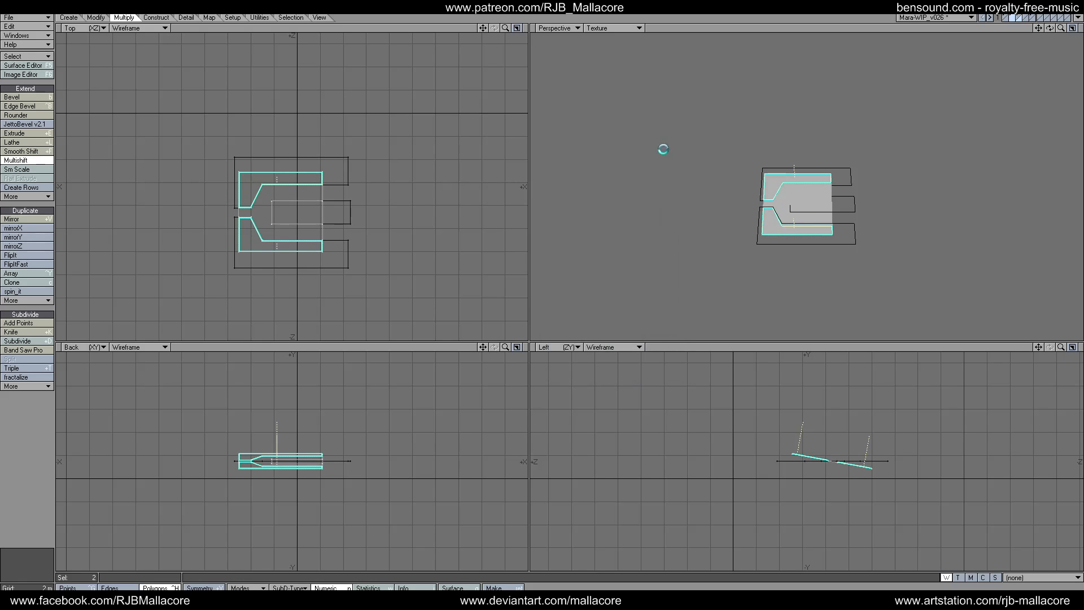
key(space)
click(37, 457)
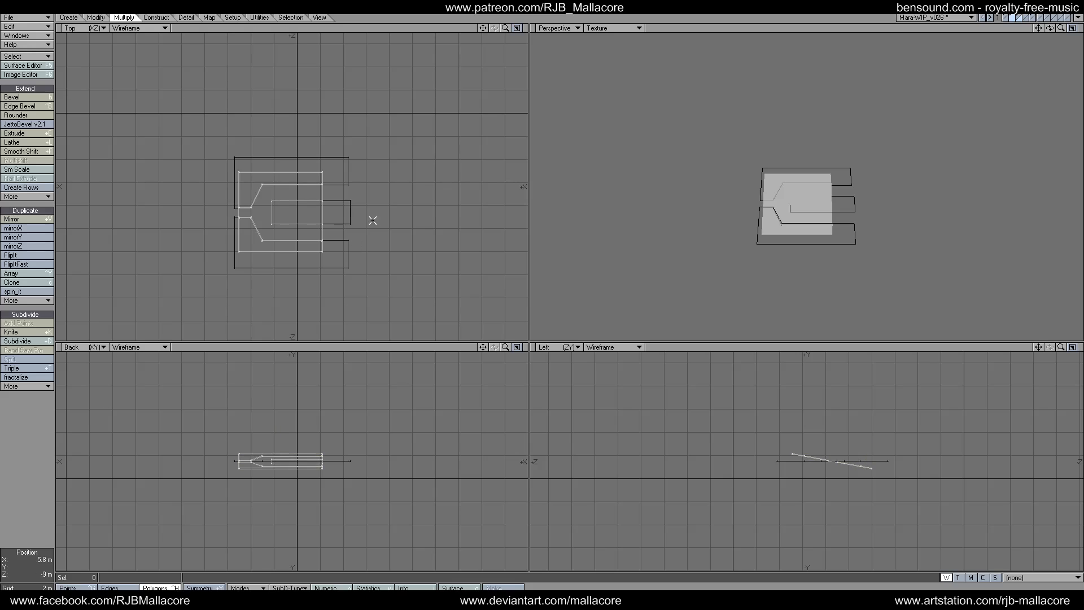
Select the panel's central rectangle and Multishift it with a 200 mm inset.
click(317, 205)
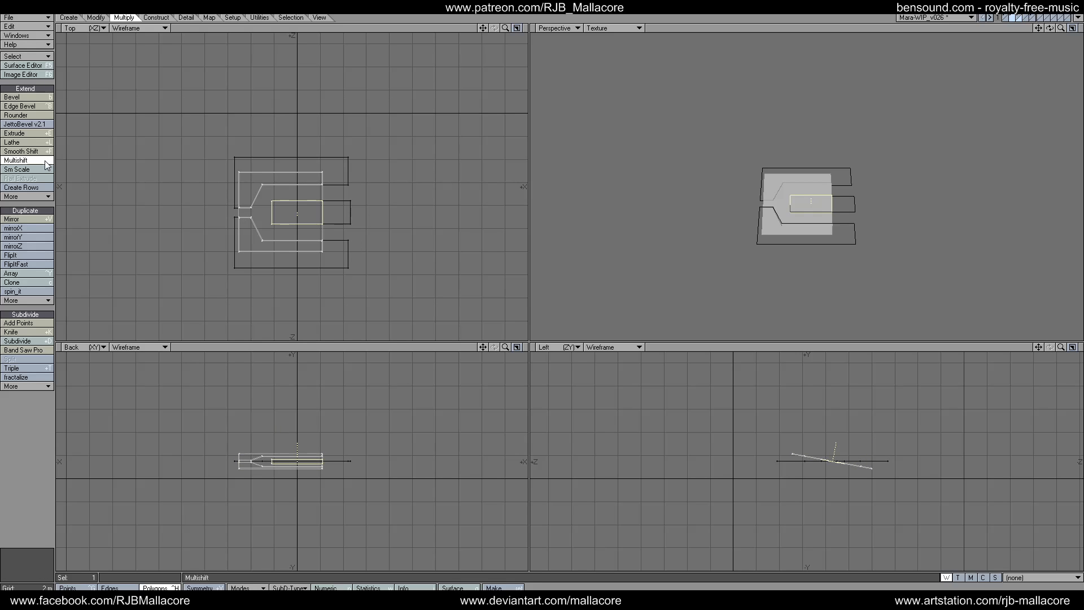
key(n)
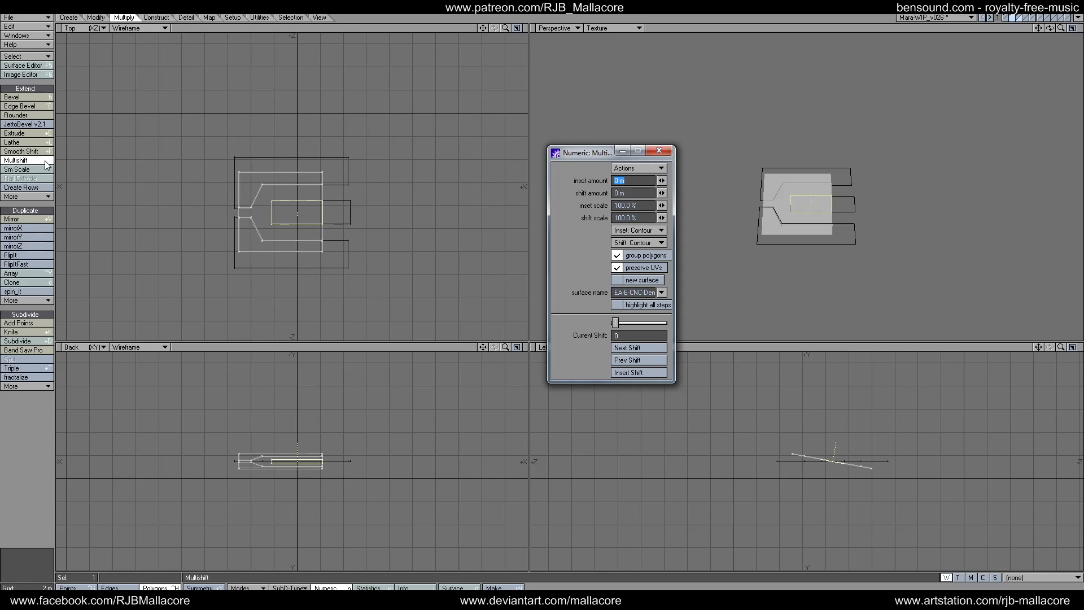
text(200mm)
key(Tab)
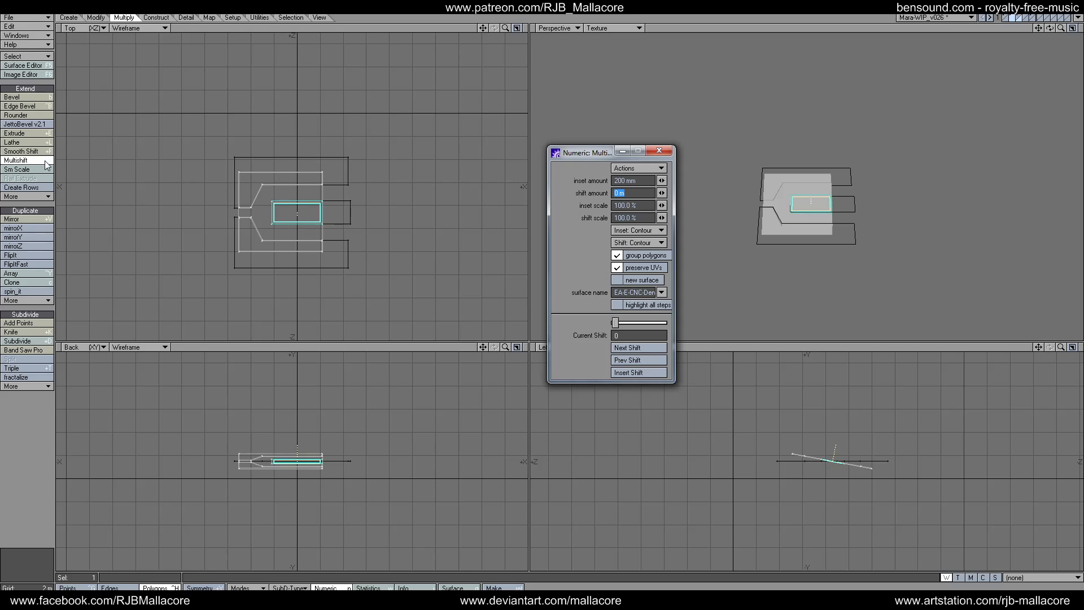
click(657, 152)
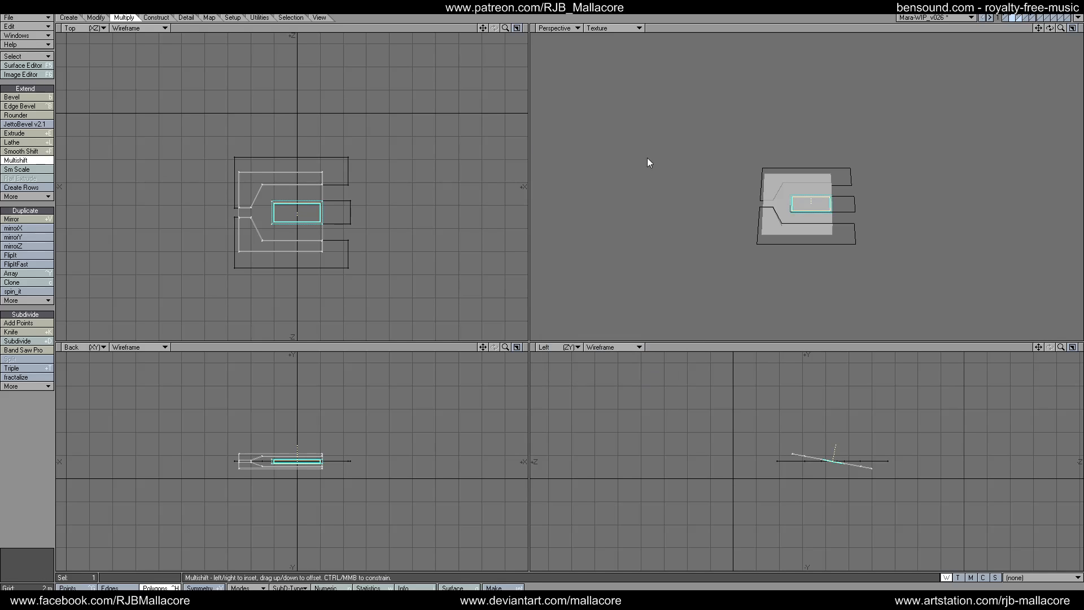
key(space)
Recess the inset central rectangle with a Multishift shift amount of -200 mm.
click(40, 162)
key(n)
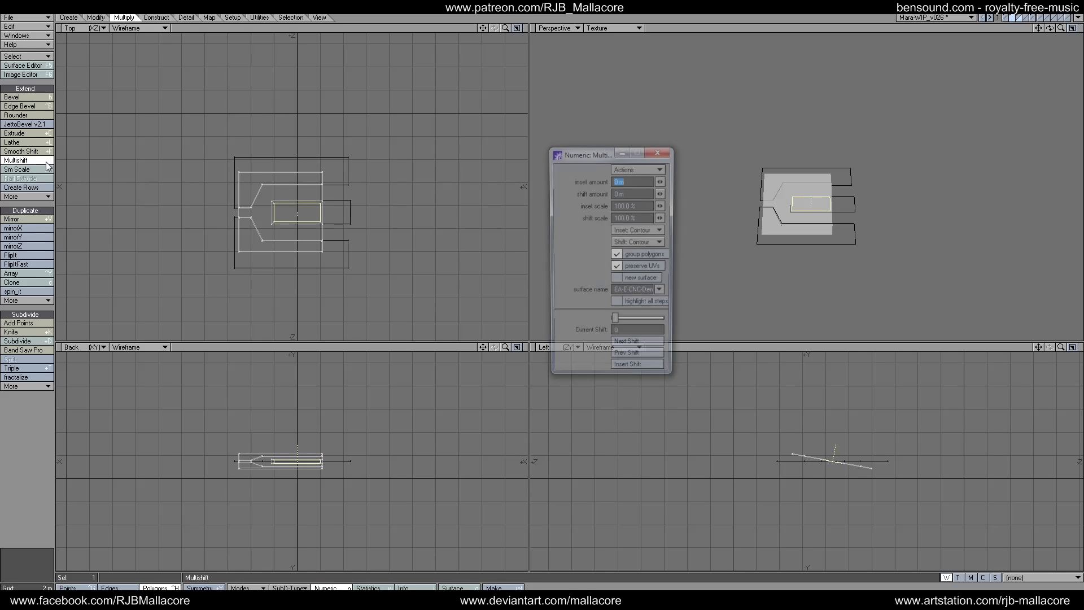
key(Tab)
text(-)
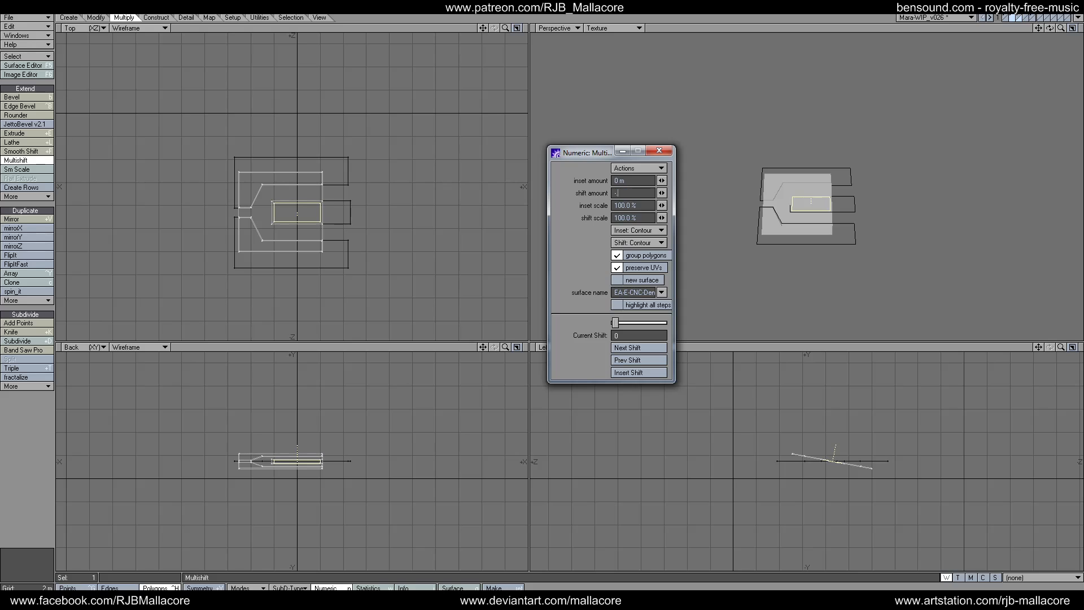
text(200)
key(Tab)
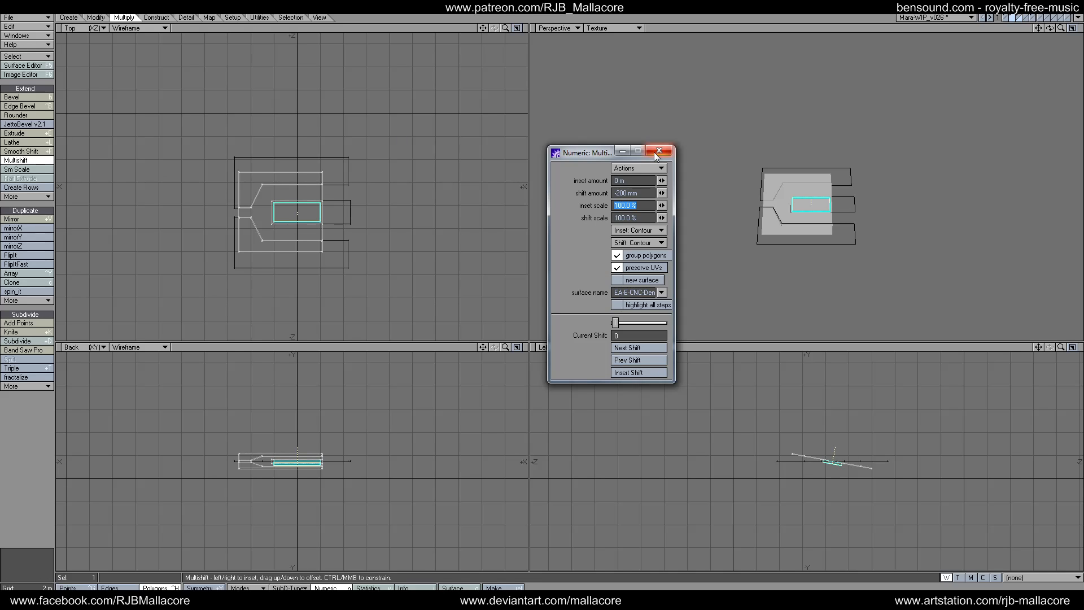
click(657, 151)
key(space)
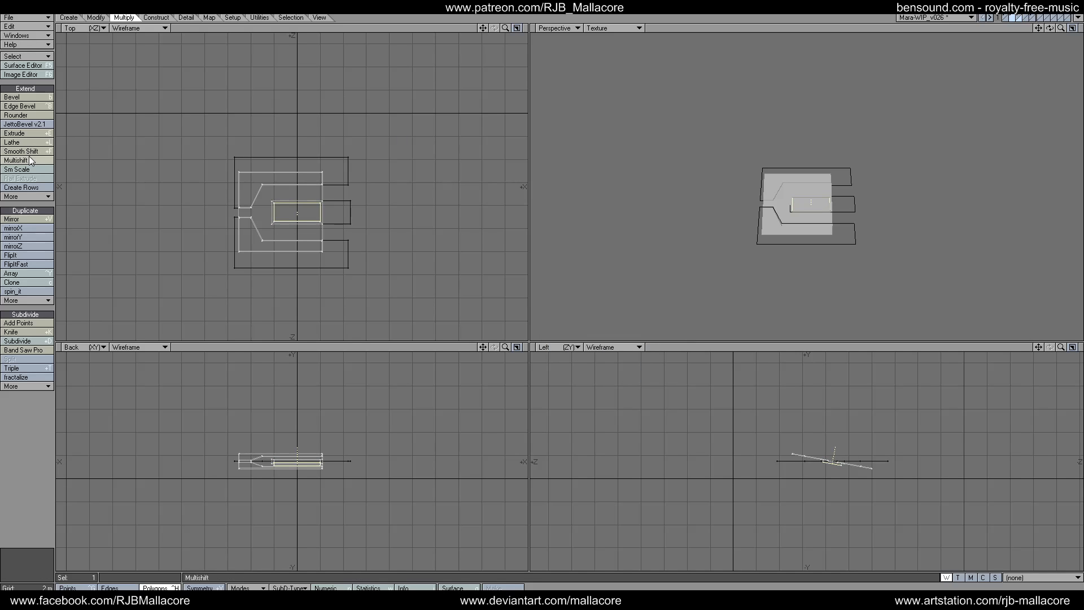
Inset the recessed rectangle's floor by 100 mm with Multishift.
click(31, 161)
key(n)
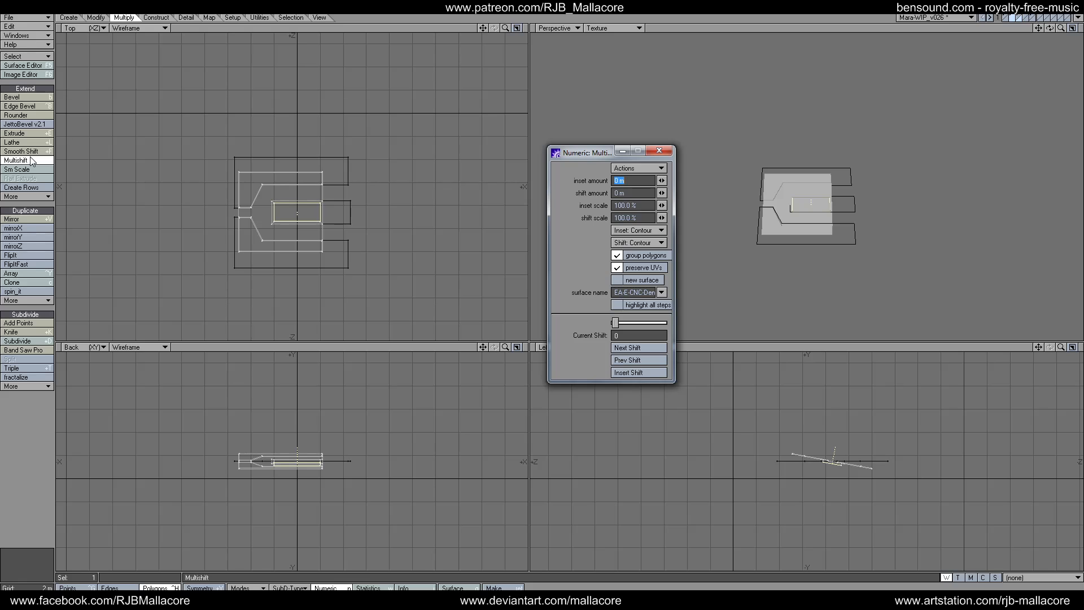
text(.)
text(1)
key(Tab)
click(659, 148)
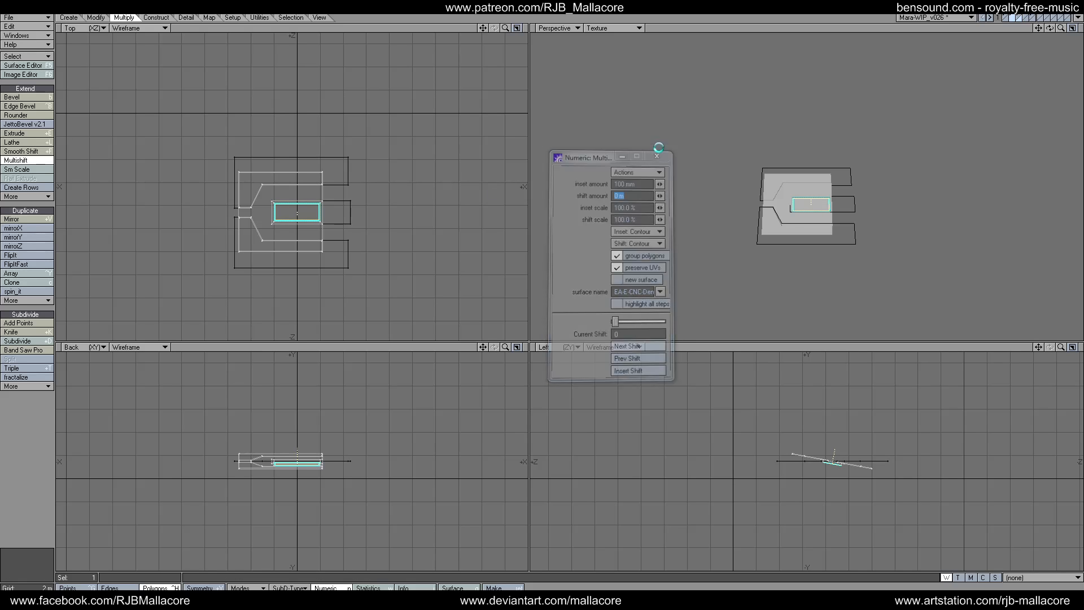
Raise the inner rectangle inside the recess with a Multishift shift amount of 0.2 m.
click(35, 161)
key(n)
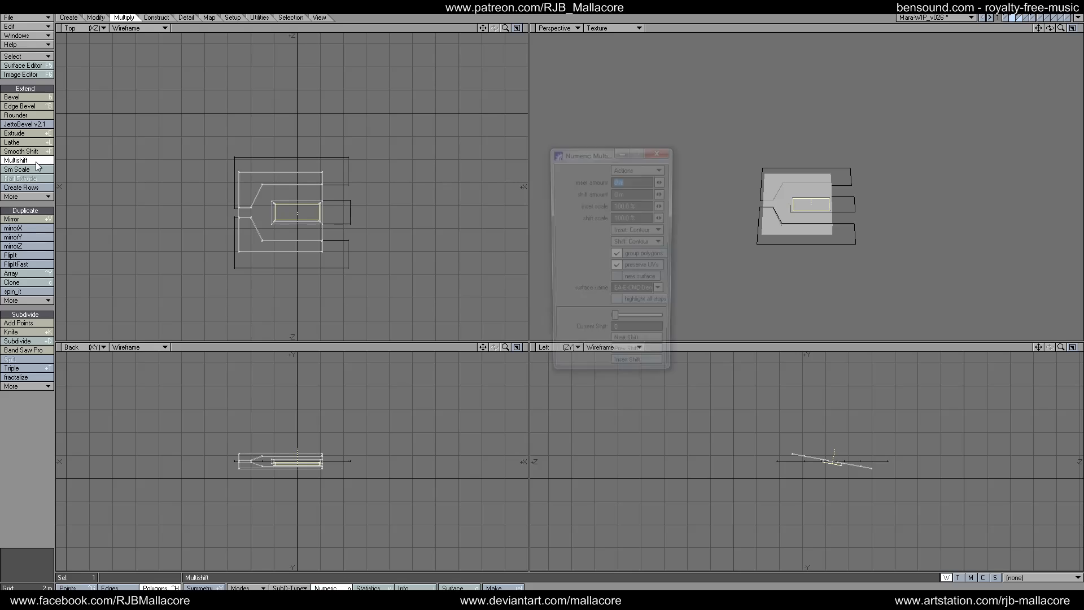
key(Tab)
text(.2)
key(Tab)
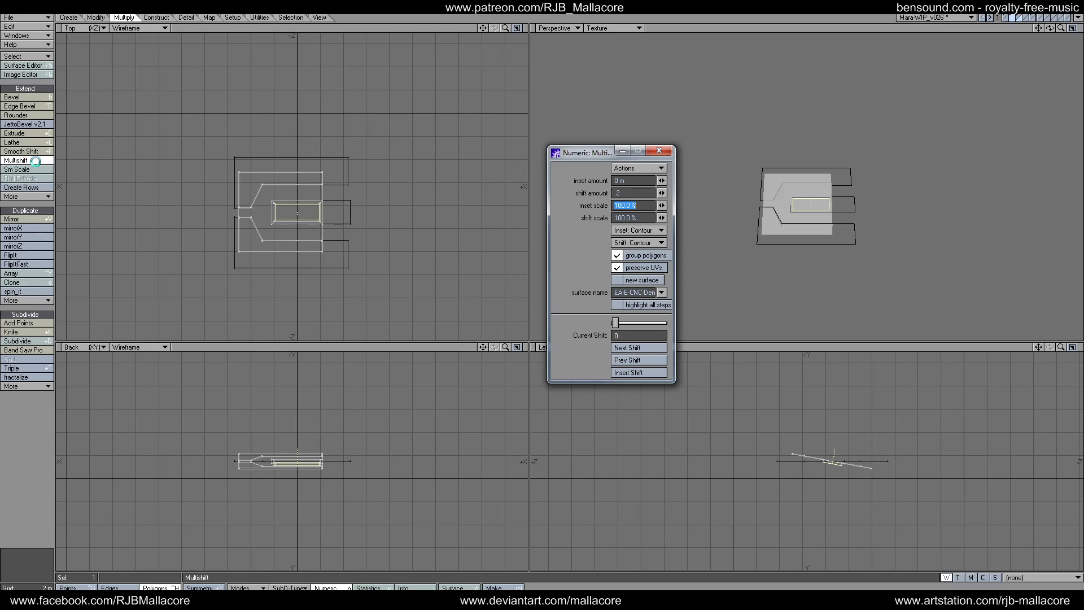
click(658, 150)
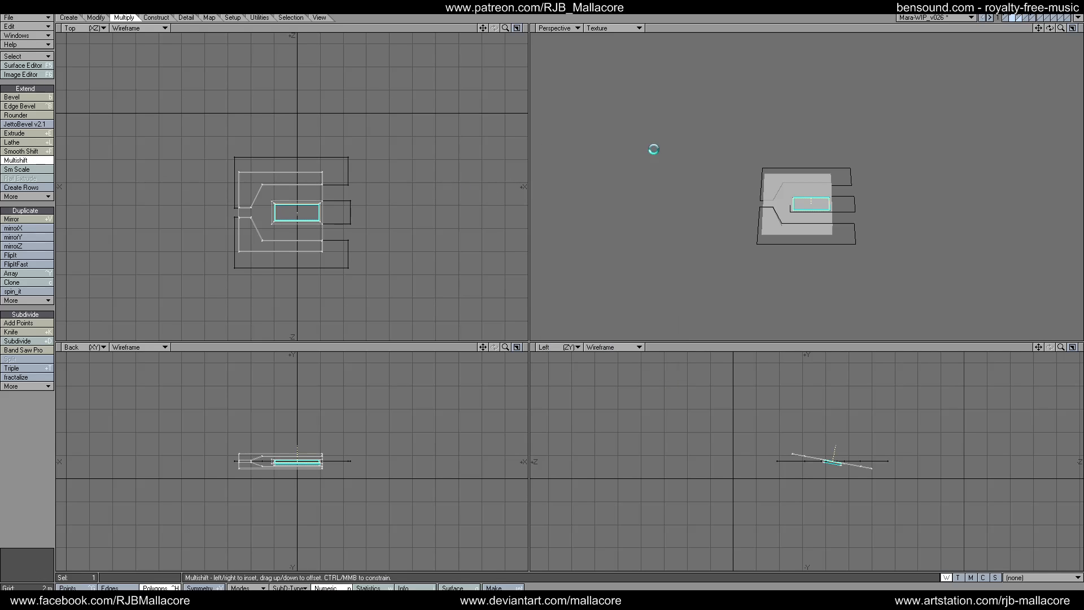
key(space)
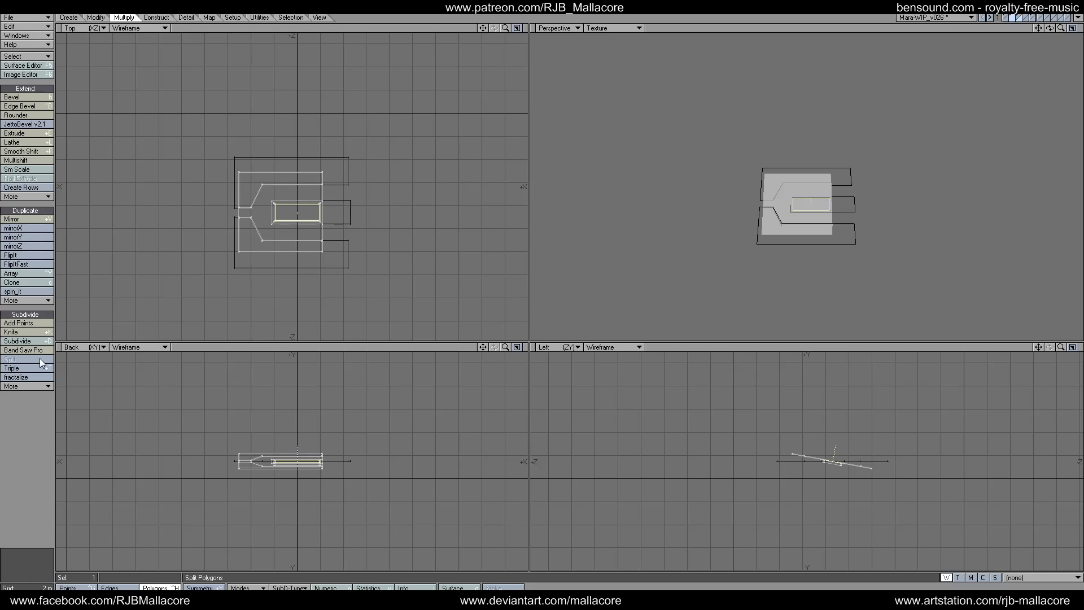
Knife the raised inner rectangle along Z near its middle to split it into two polygons.
click(23, 331)
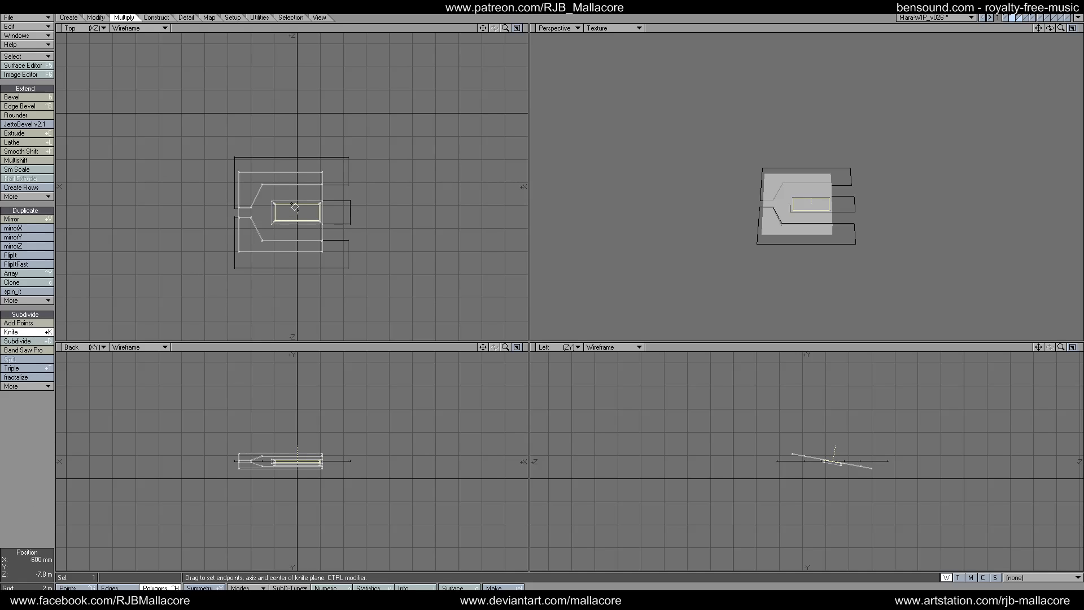
drag(292, 196, 292, 228)
key(space)
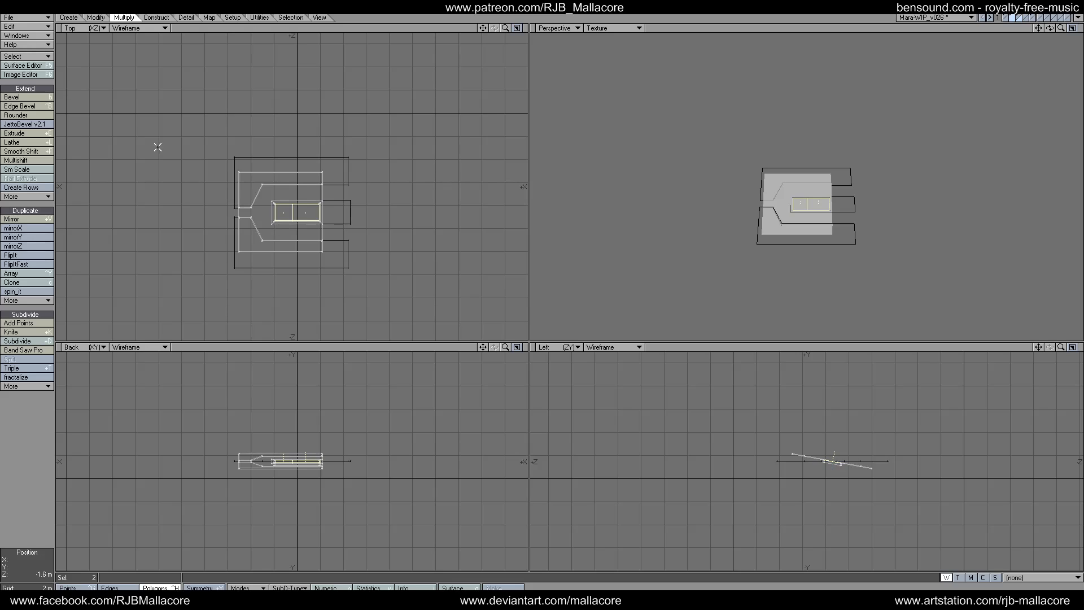
click(22, 97)
key(n)
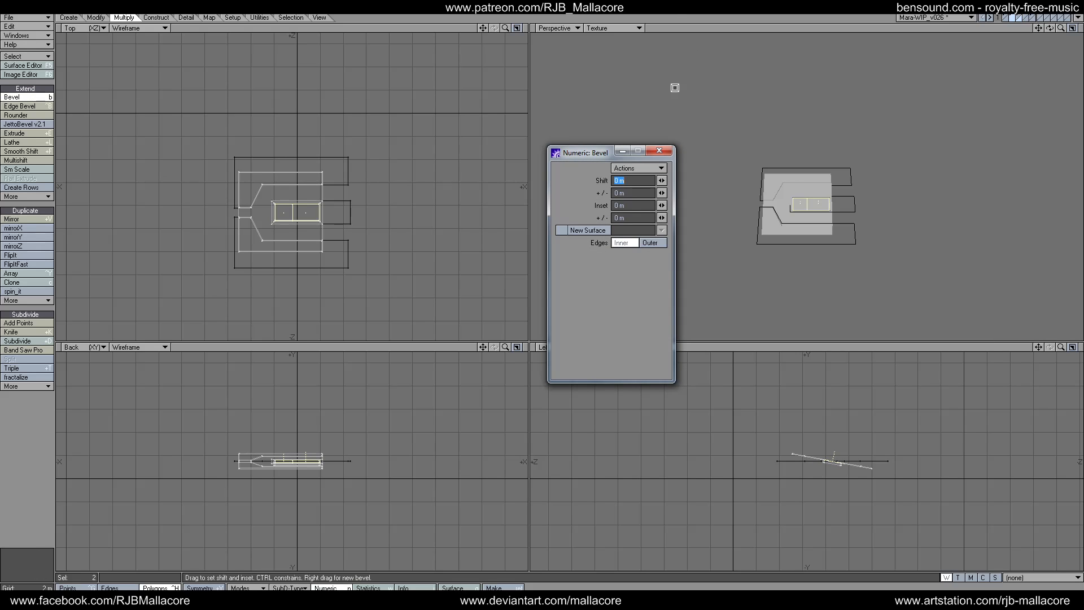
click(658, 151)
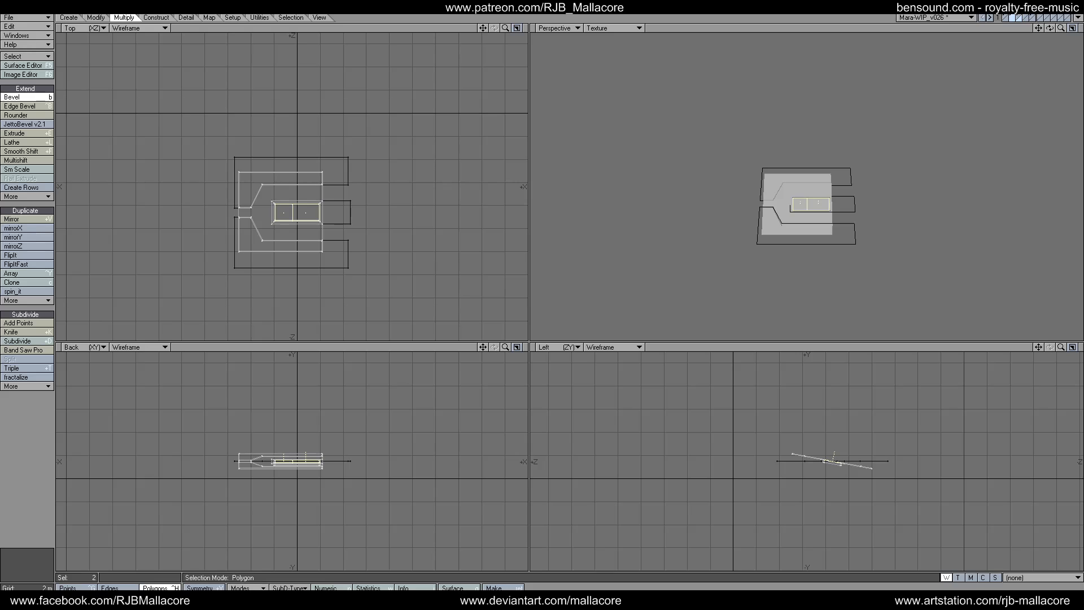
key(space)
Keep only the +X half of the split raised rectangle selected and inset it by 200 mm with Multishift.
click(274, 215)
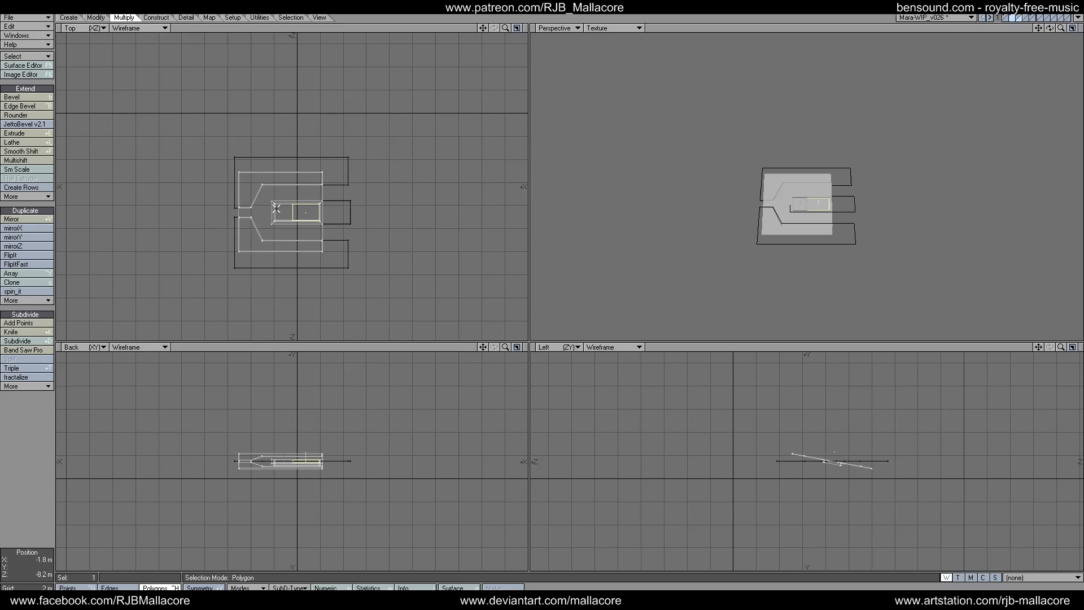
click(25, 161)
text(n)
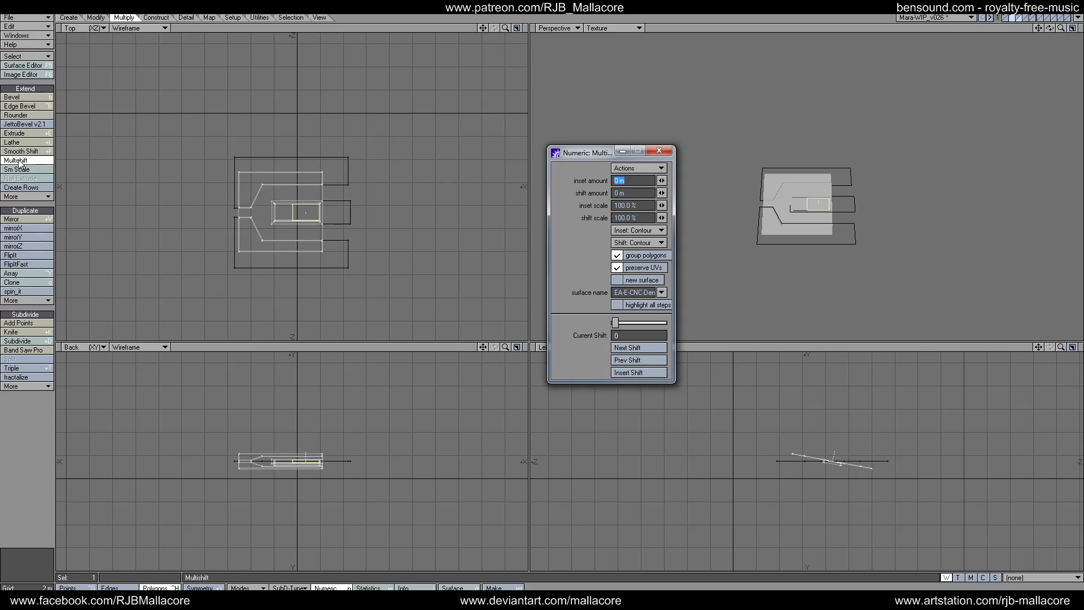
text(200mm)
key(Tab)
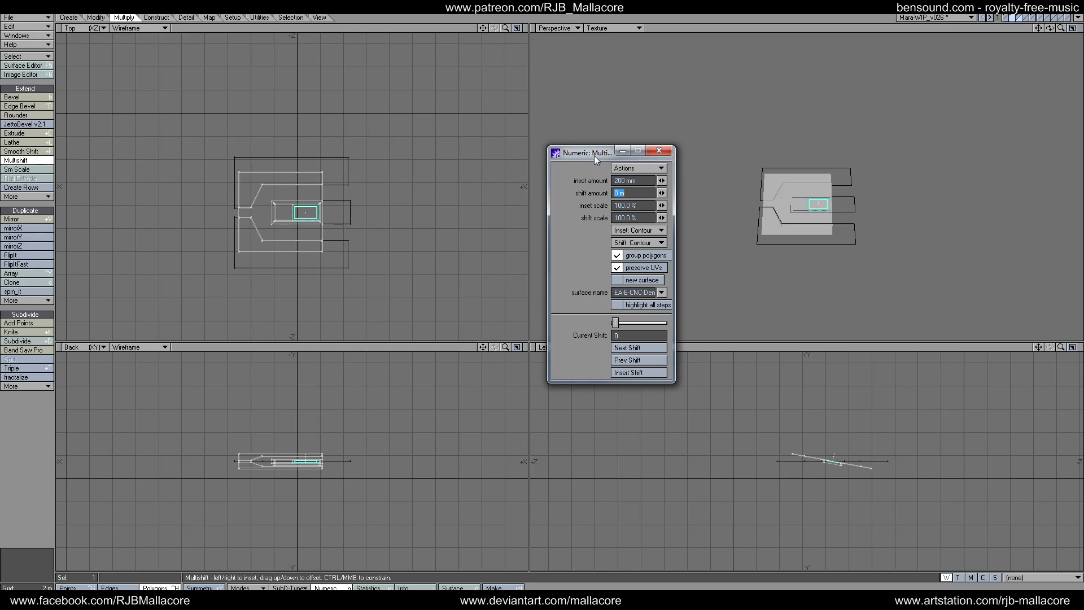
click(658, 151)
key(space)
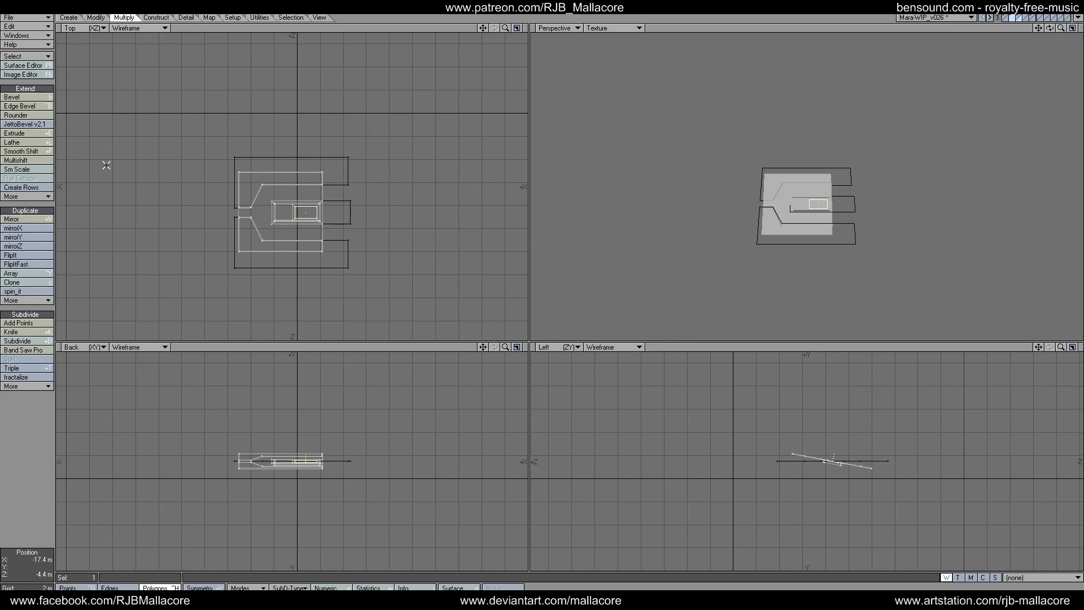
Multishift the inset half with an inset amount of 100 mm and a shift amount of 100 mm, and deselect it.
click(25, 161)
text(n)
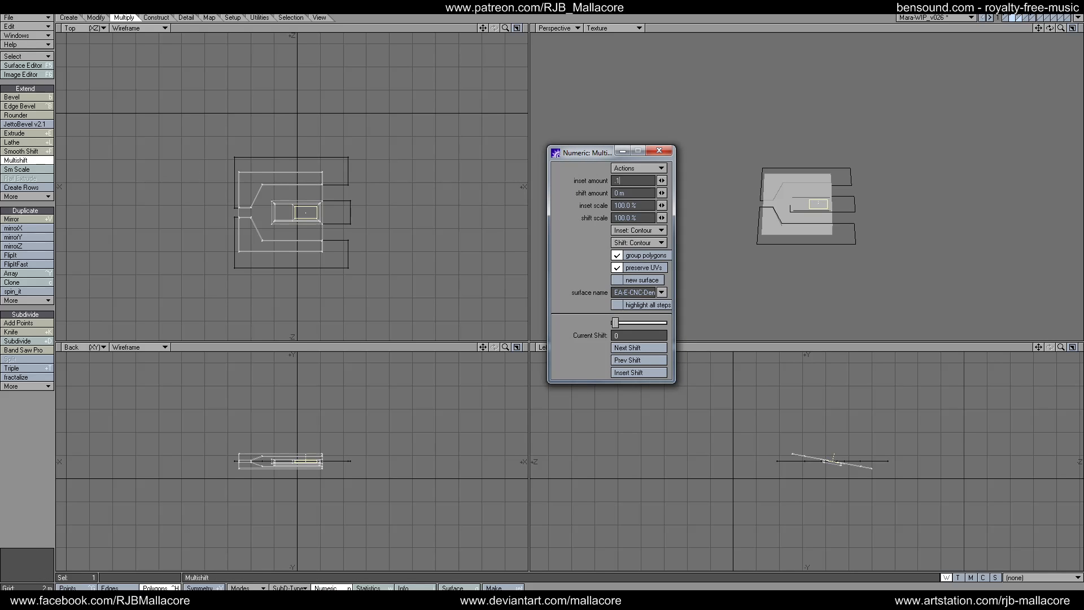
text(100mm)
key(Tab)
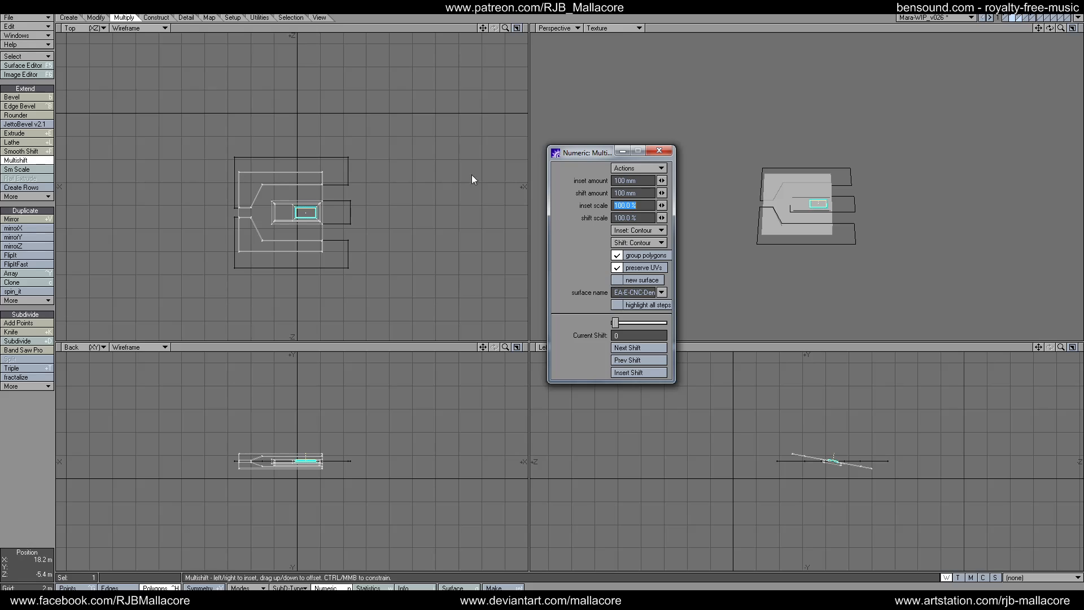
click(663, 152)
key(space)
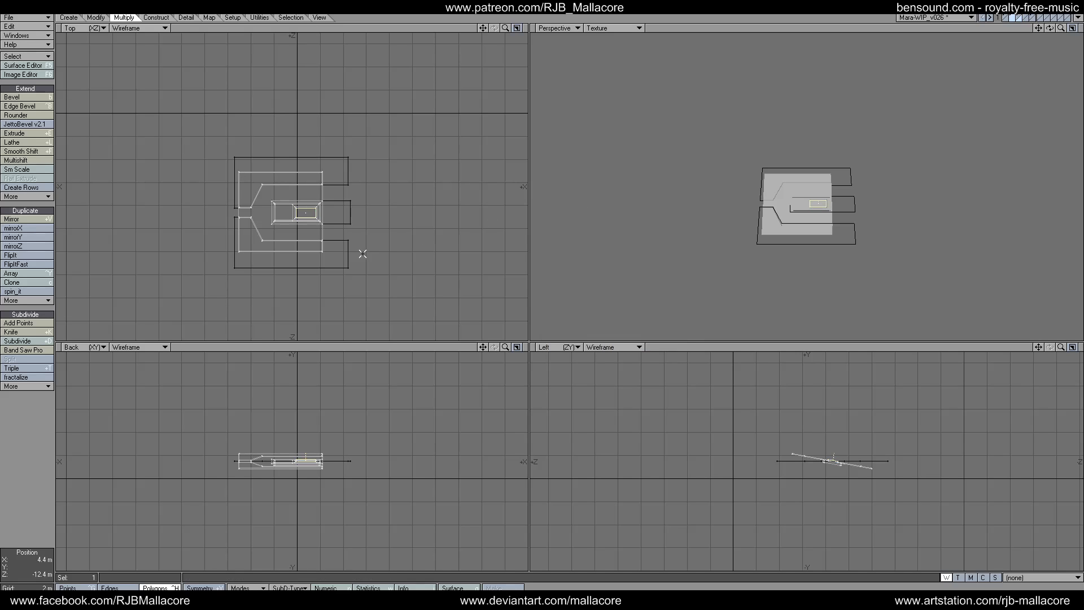
click(44, 507)
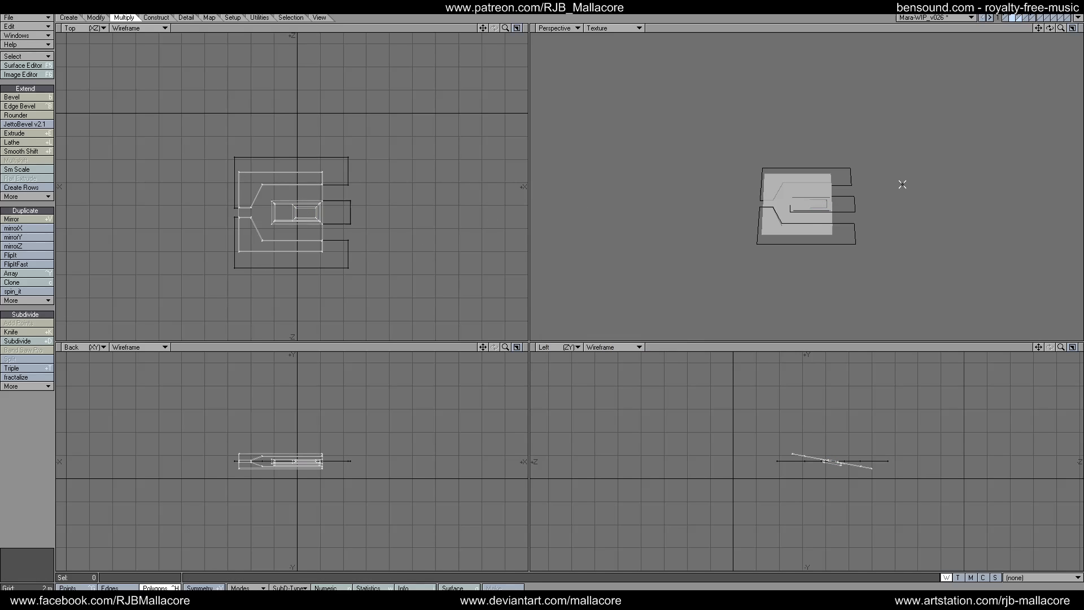
Select both L-shaped side polygons and knife the +Z one along X near its inner corner, separating its angled end piece.
click(768, 230)
click(779, 180)
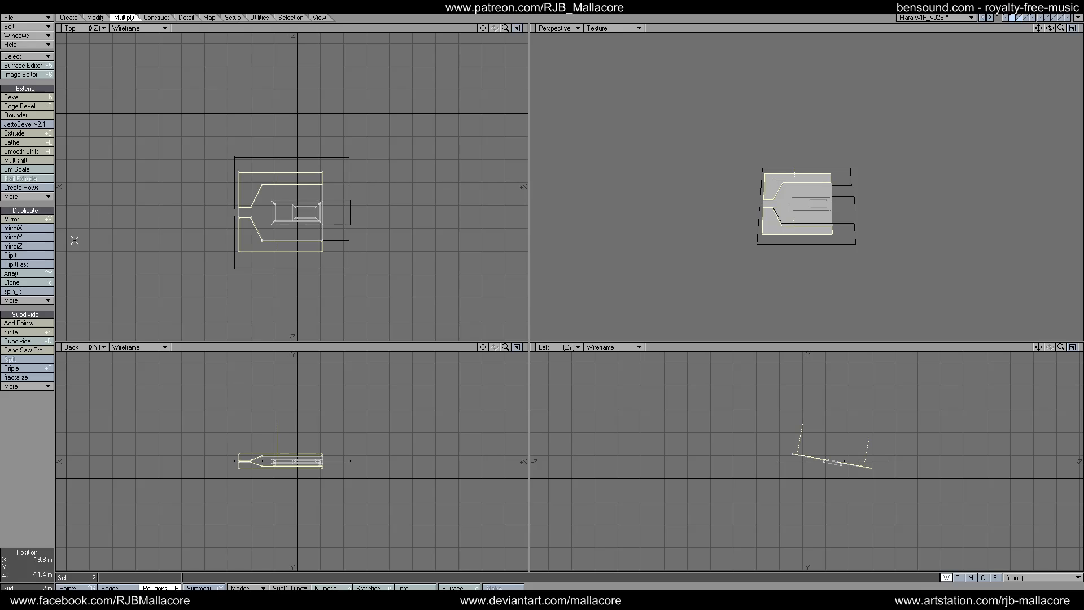
click(20, 331)
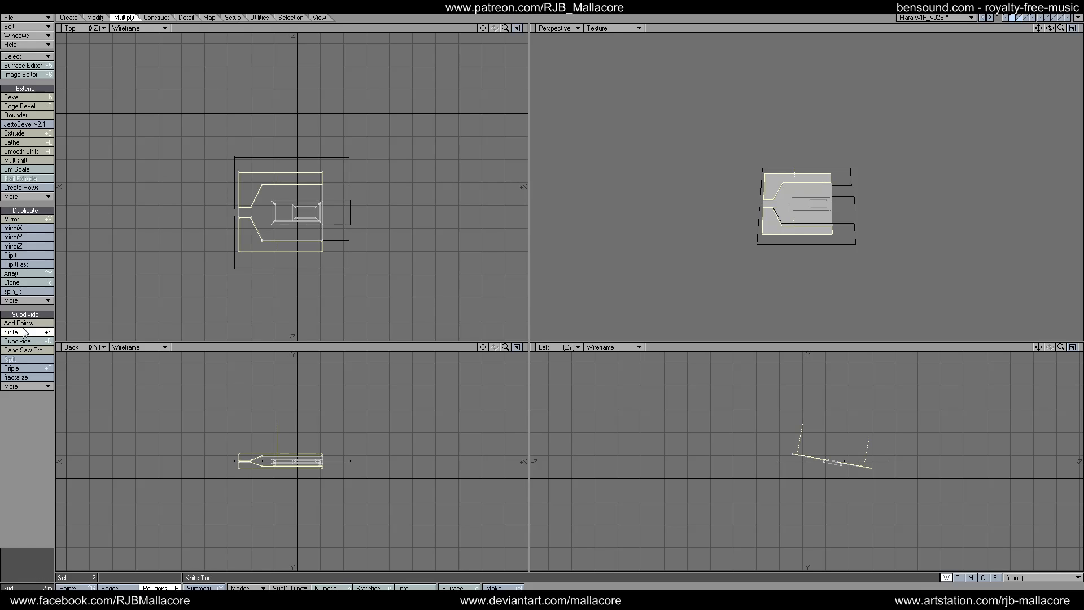
drag(227, 190, 357, 185)
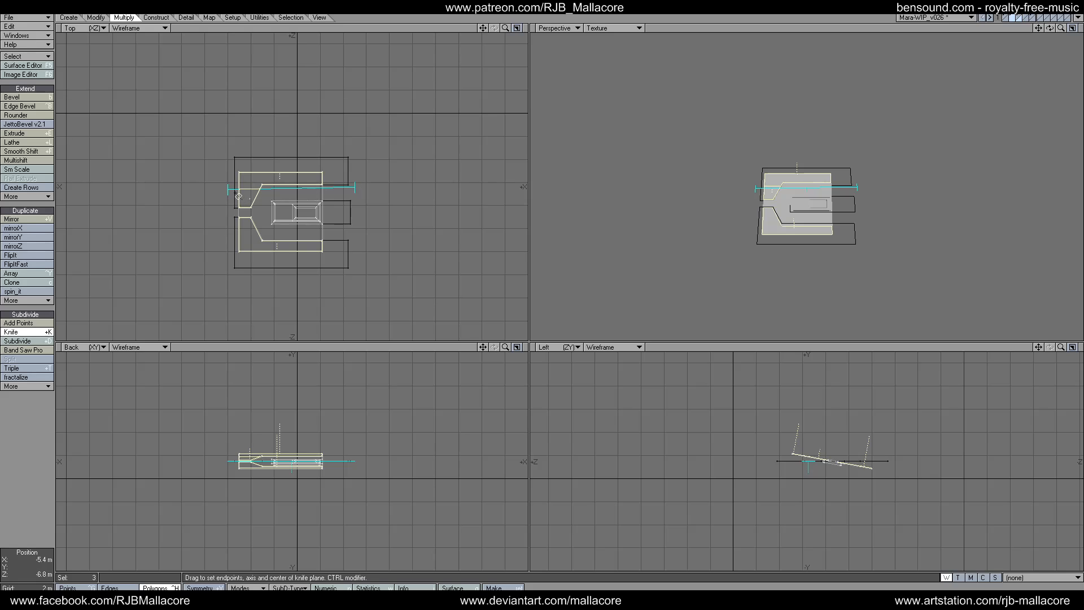
drag(228, 191, 227, 189)
click(39, 332)
click(39, 332)
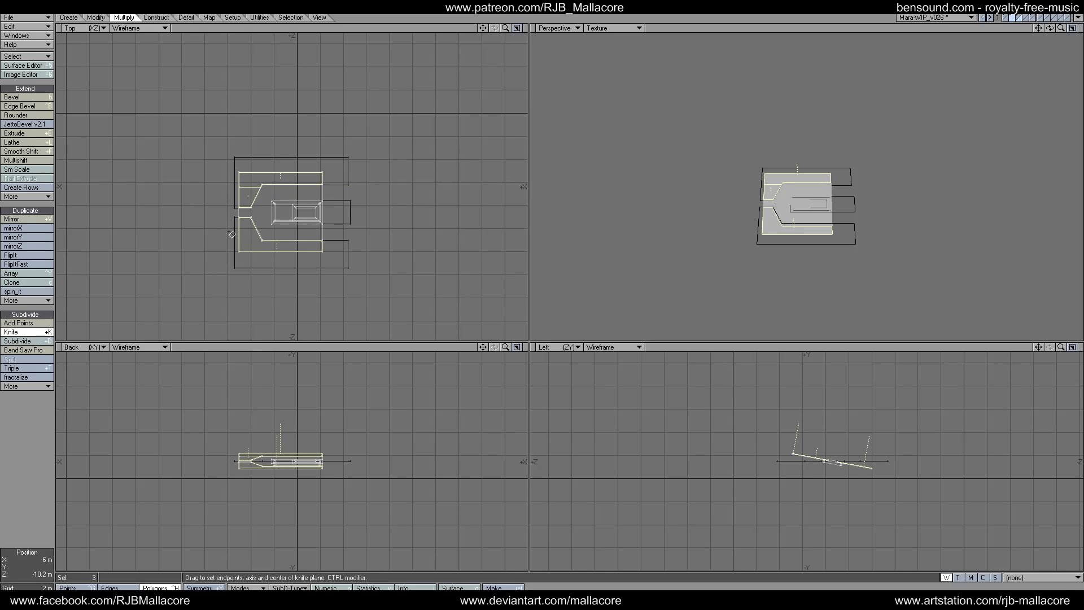
Knife the -Z L-shaped side polygon along X near its inner corner, separating its angled end piece.
drag(228, 236, 352, 238)
drag(228, 236, 222, 238)
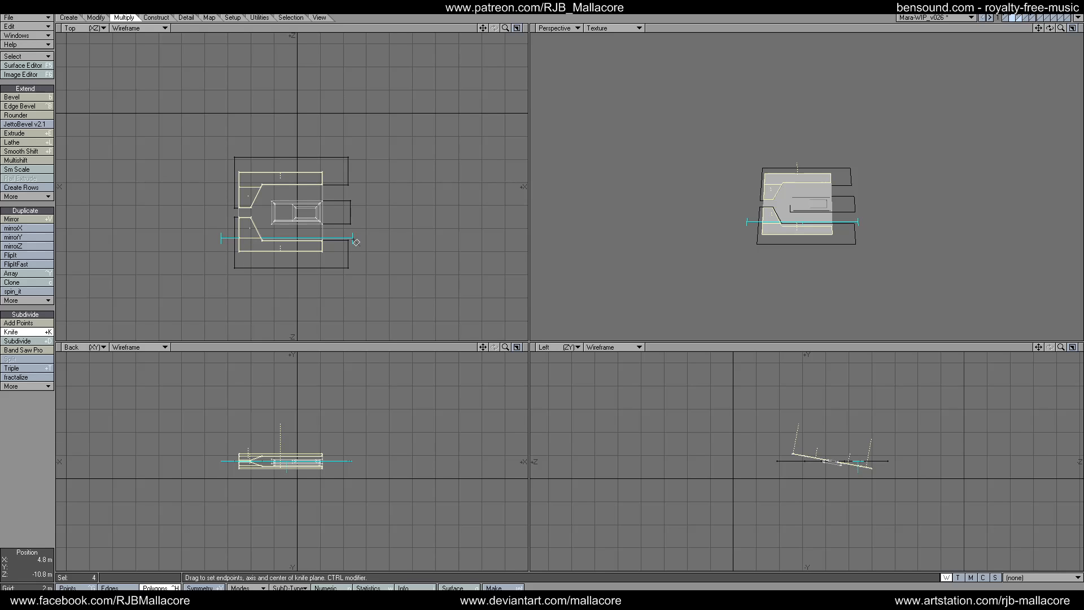
drag(356, 242, 356, 240)
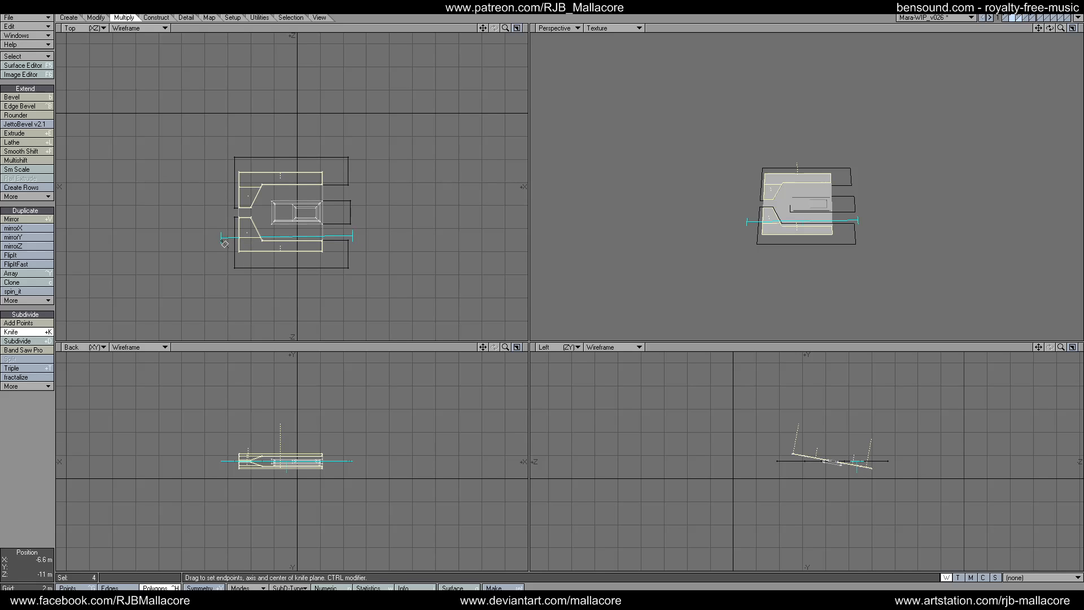
drag(220, 239, 218, 240)
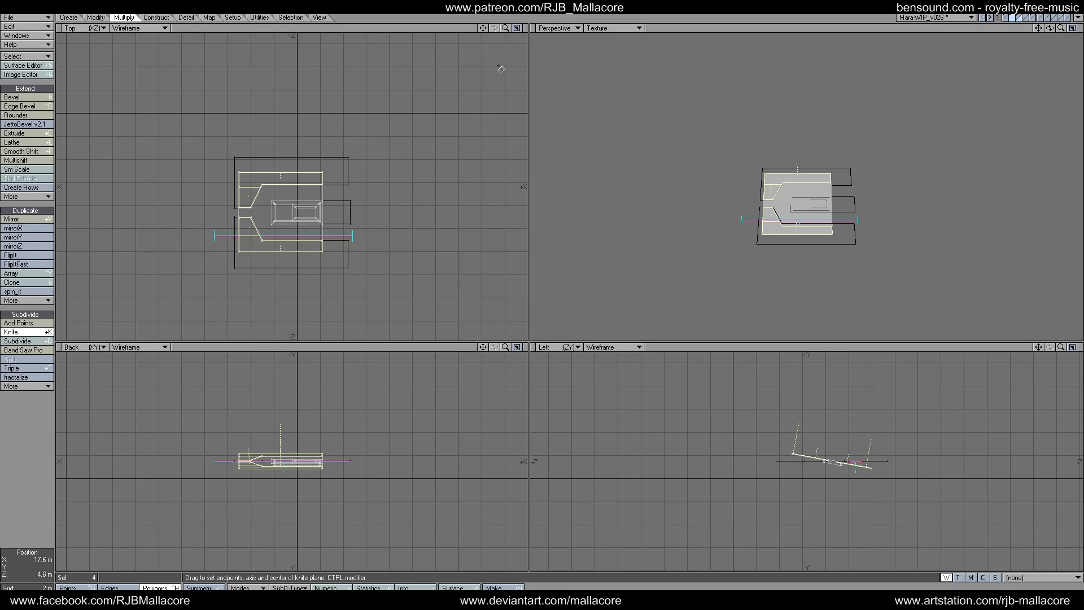
drag(505, 27, 502, 38)
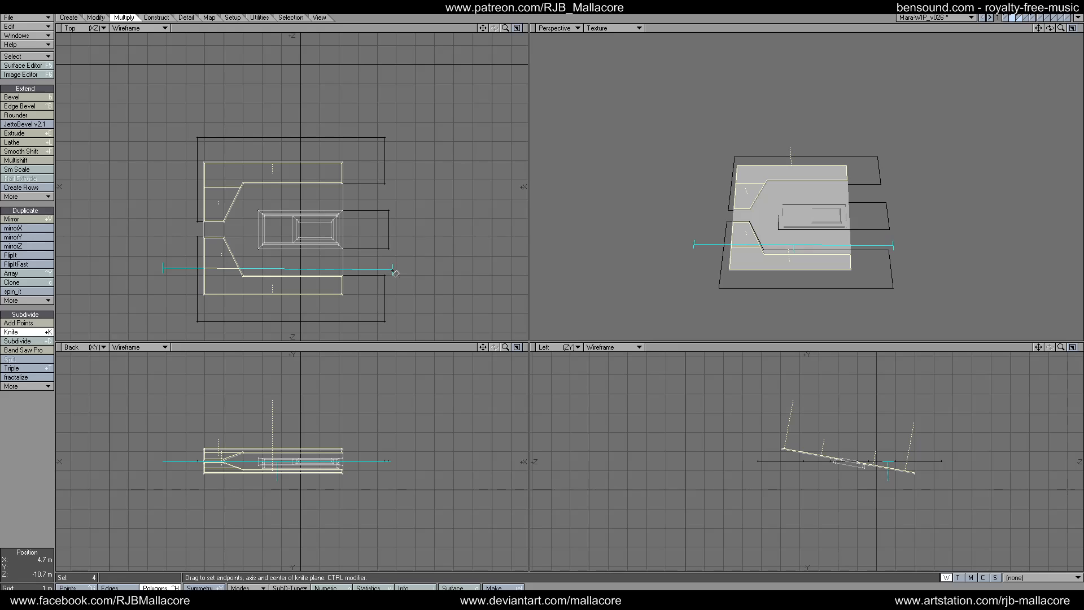
drag(162, 269, 155, 269)
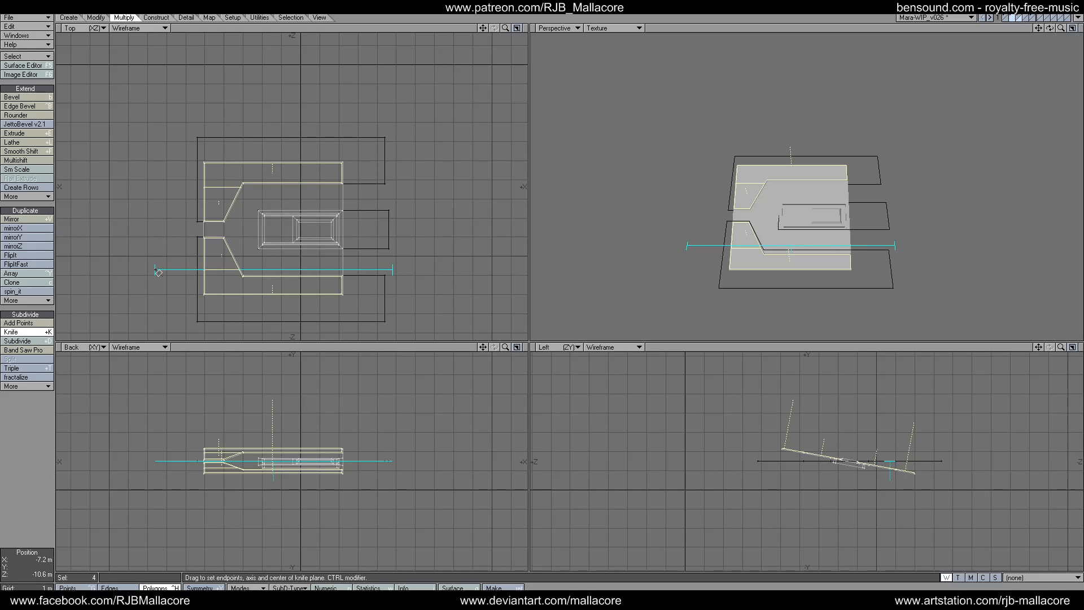
key(space)
Deselect the two long side strips and inset the two angled end pieces by 200 mm with Multishift.
drag(235, 295, 251, 298)
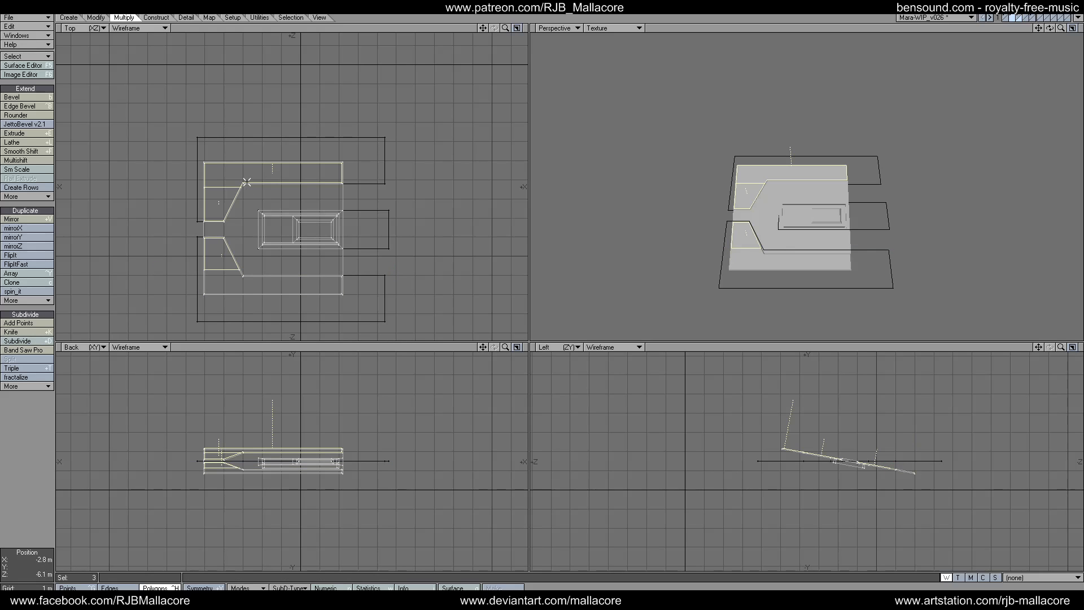
drag(248, 178, 253, 153)
click(17, 160)
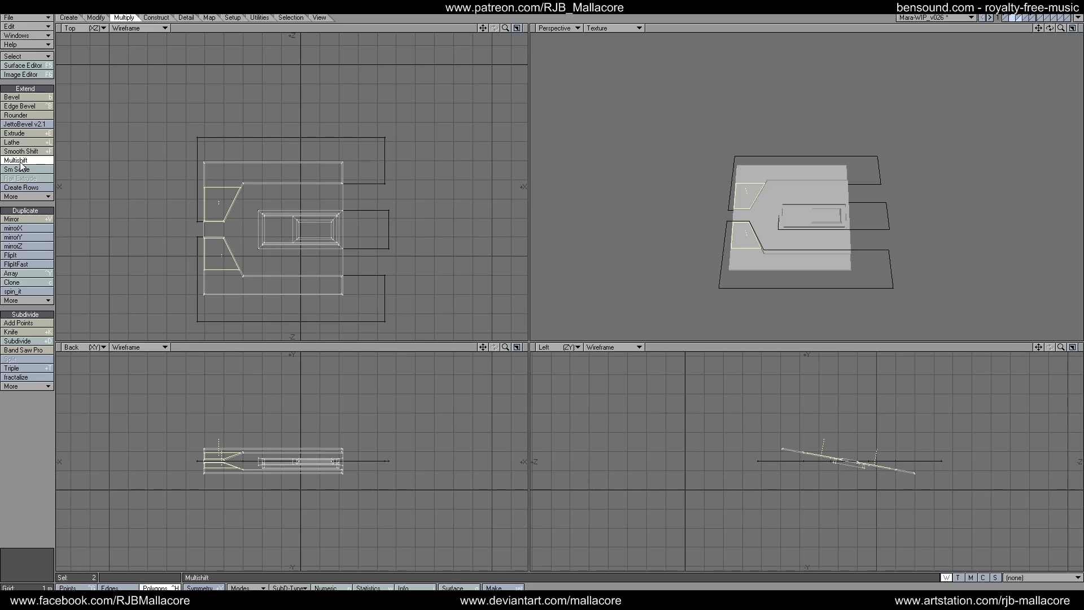
text(n200mm)
key(Tab)
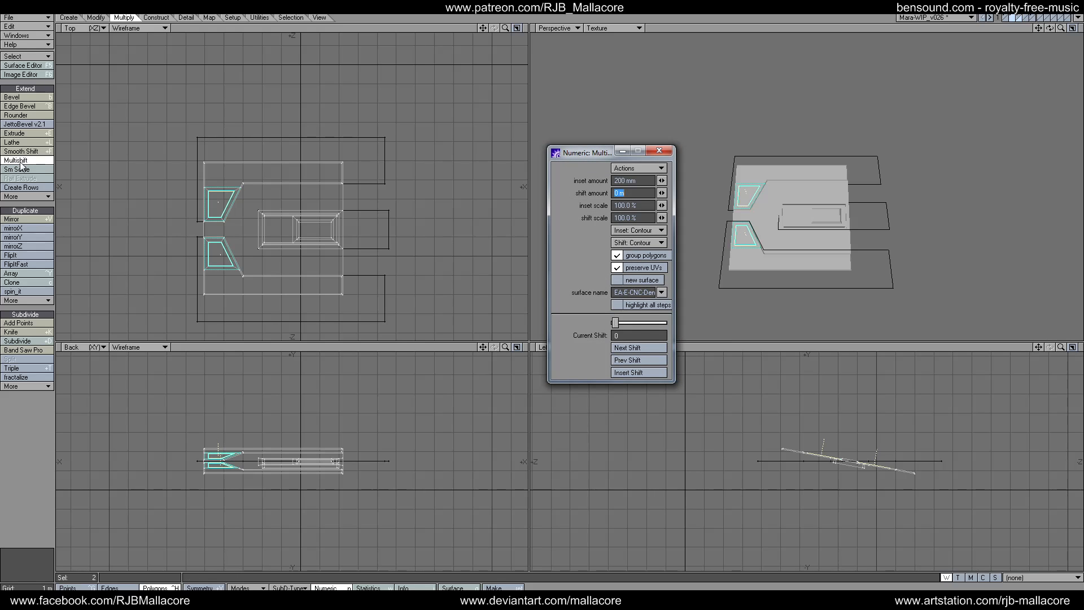
click(659, 151)
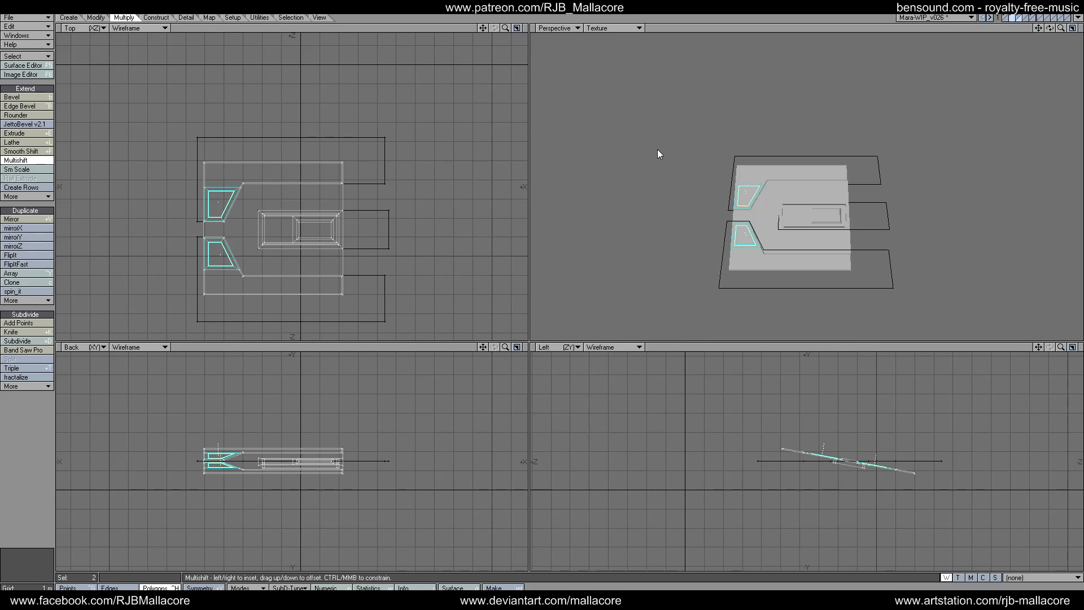
key(space)
Recess the two inset end pieces with a Multishift shift amount of -200 mm and deselect them.
click(48, 161)
key(n)
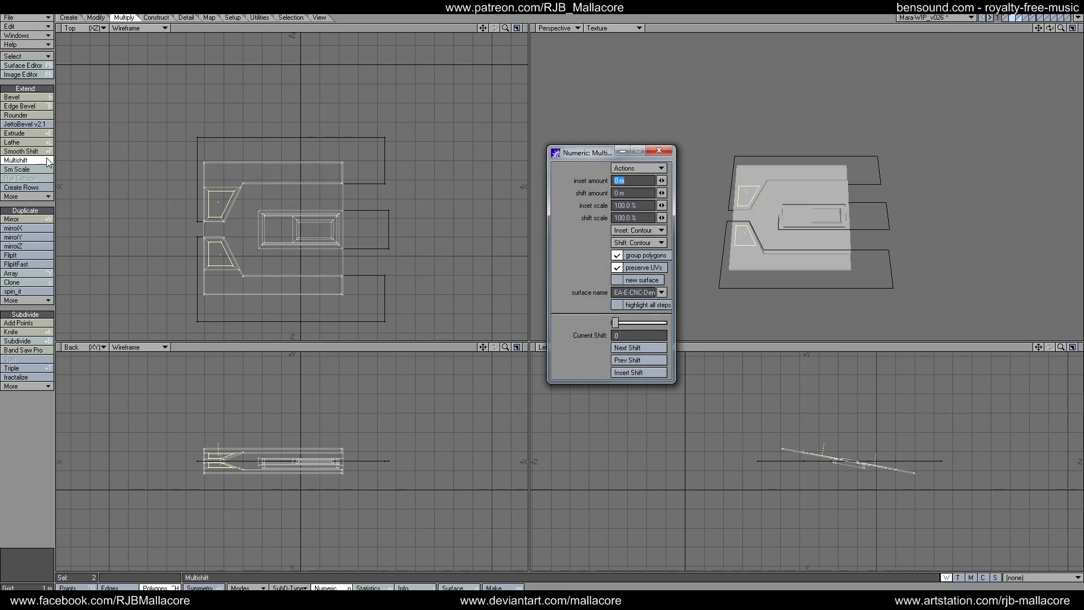
key(Tab)
text(-200mm)
key(Tab)
click(659, 150)
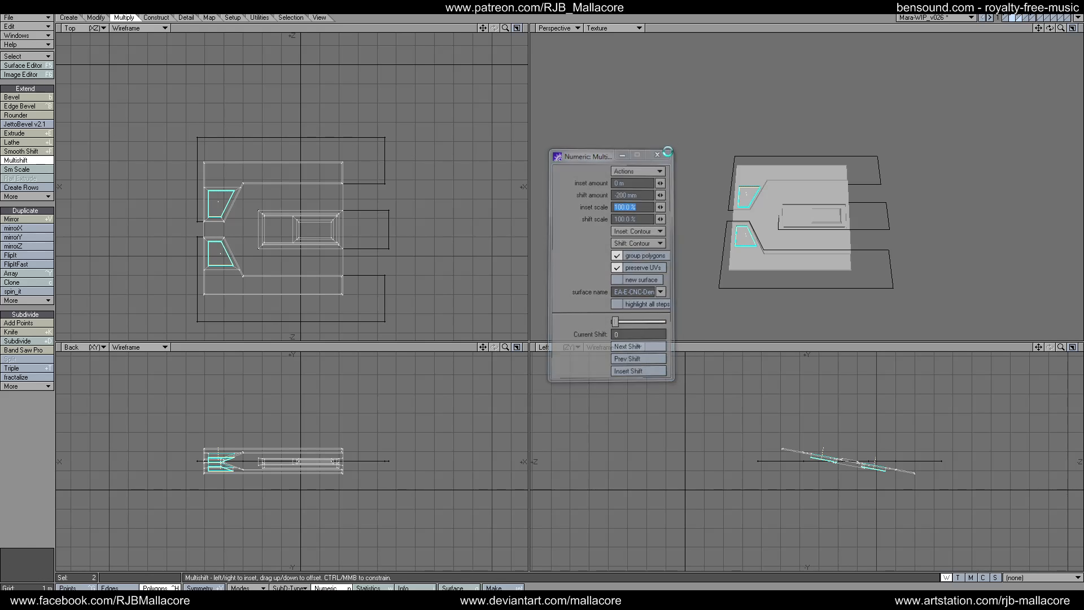
key(space)
click(12, 435)
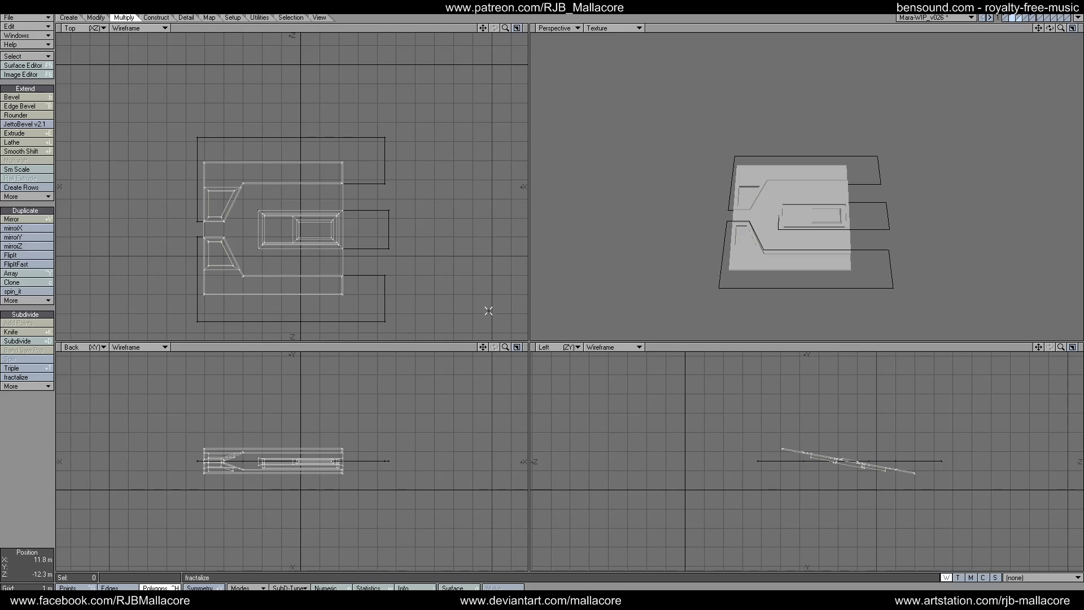
Knife the central polygon around the recess along Z across its narrowing end, keeping only the large C-shaped part selected.
click(768, 202)
click(20, 332)
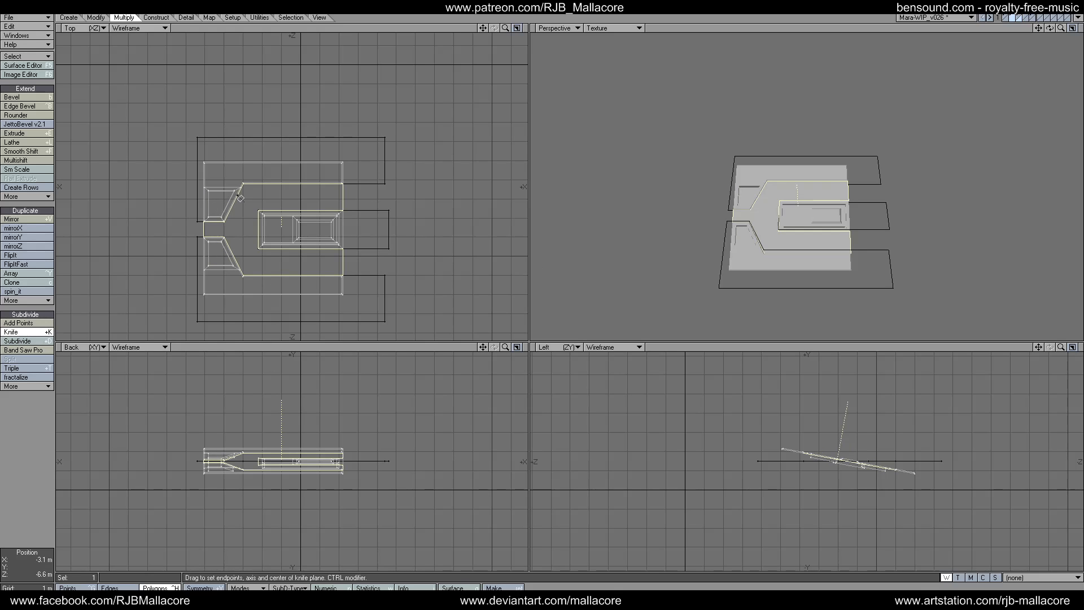
drag(233, 186, 237, 280)
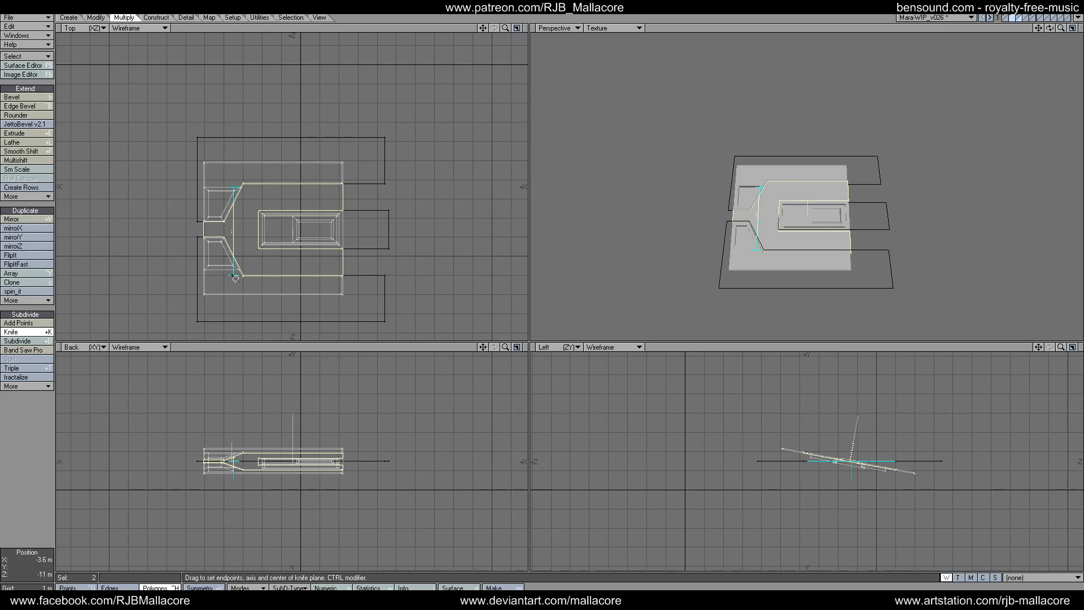
key(space)
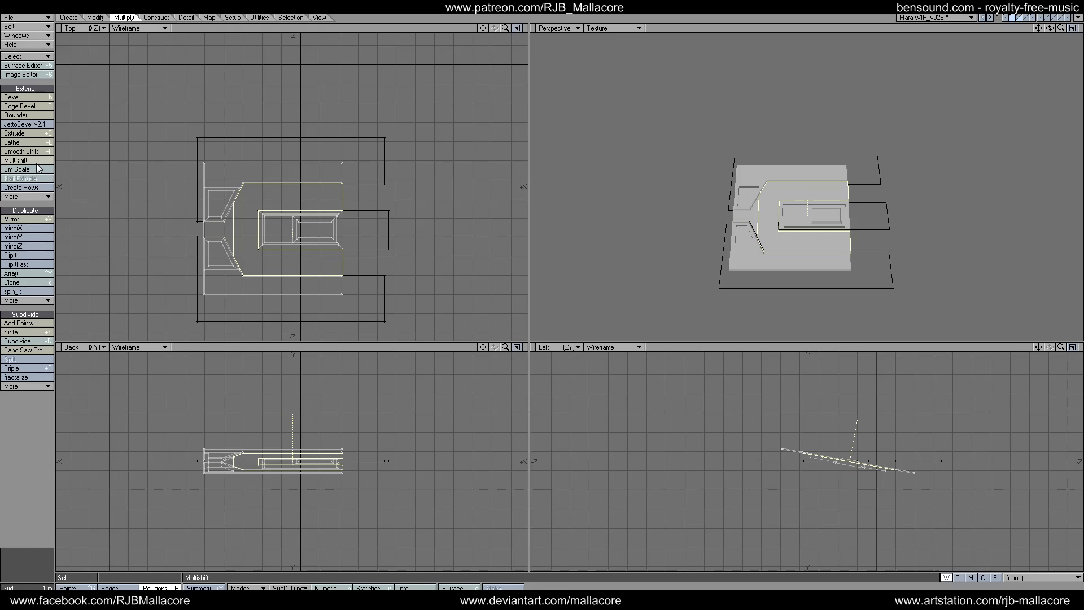
Inset the C-shaped polygon around the central recess by 200 mm with Multishift.
key(n)
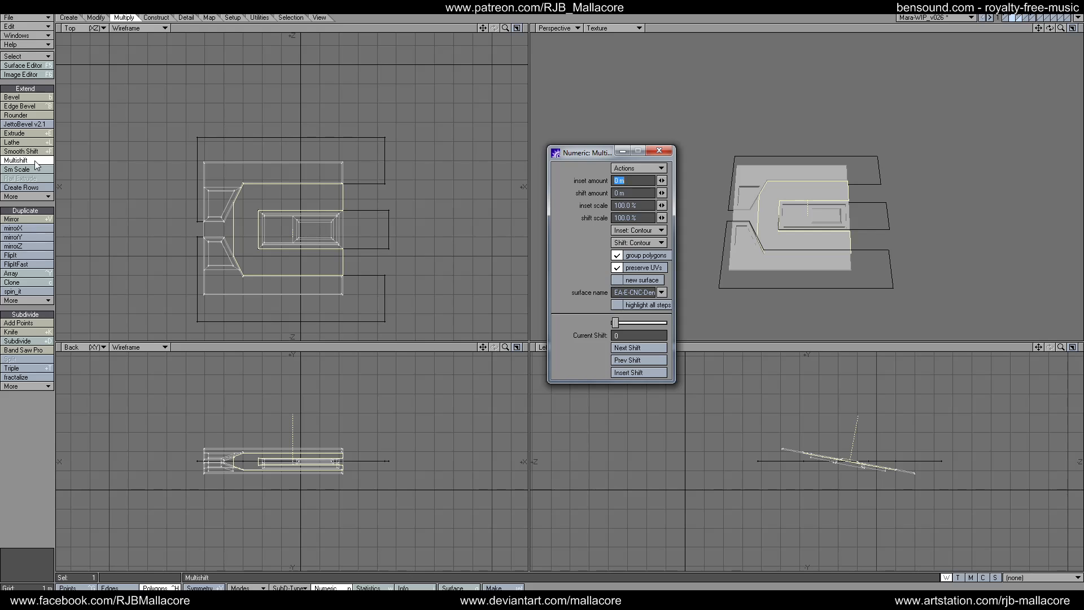
key(Tab)
key(BackSpace)
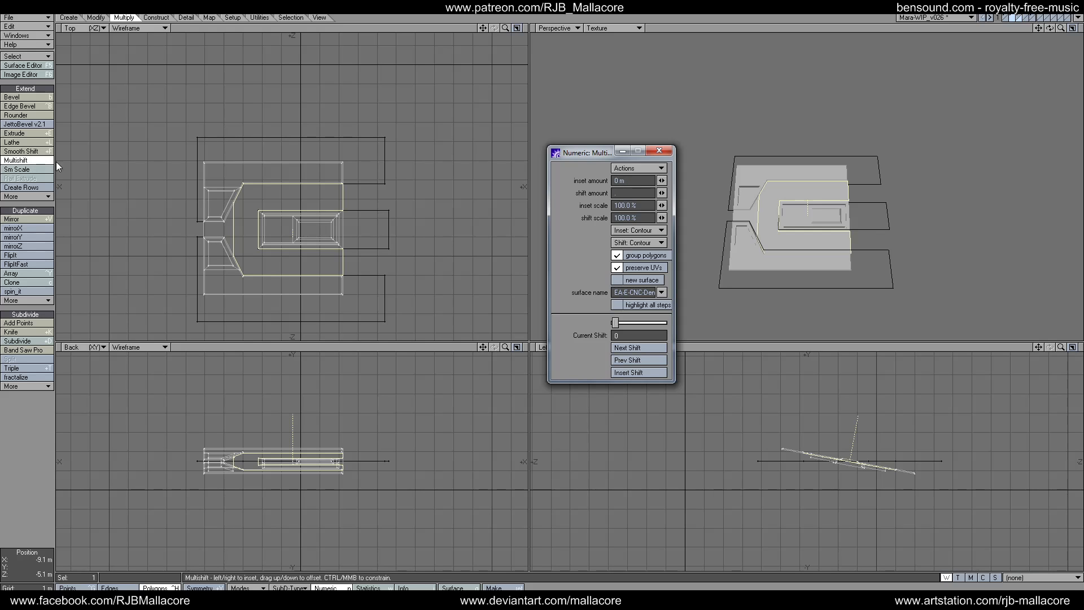
text(200mm)
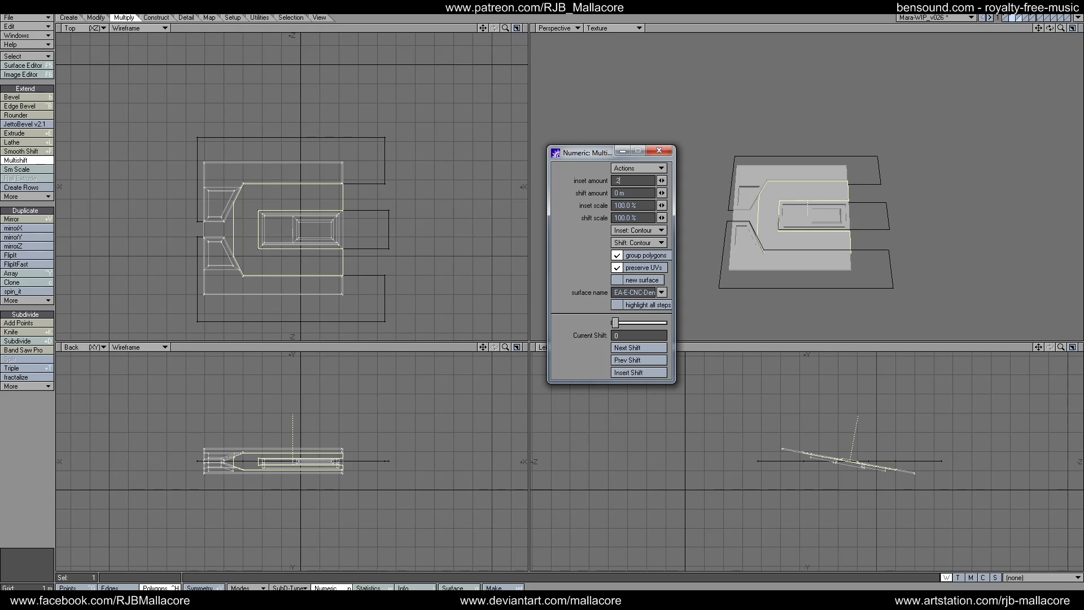
key(Tab)
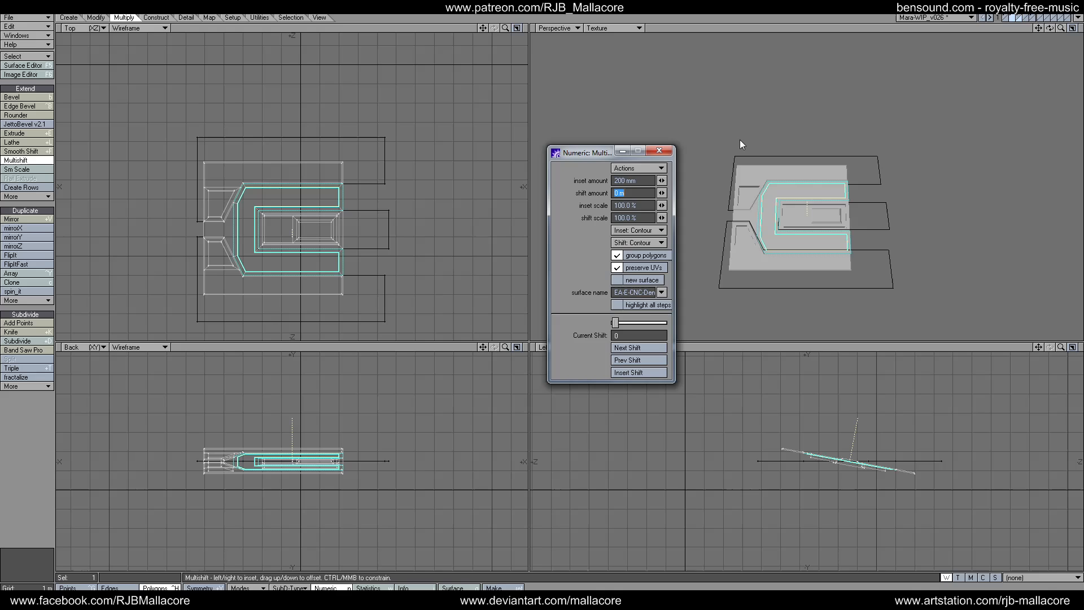
click(659, 151)
key(space)
Apply a second Multishift to the C-shaped polygon with a 100 mm inset and a 100 mm shift, and deselect it.
click(25, 160)
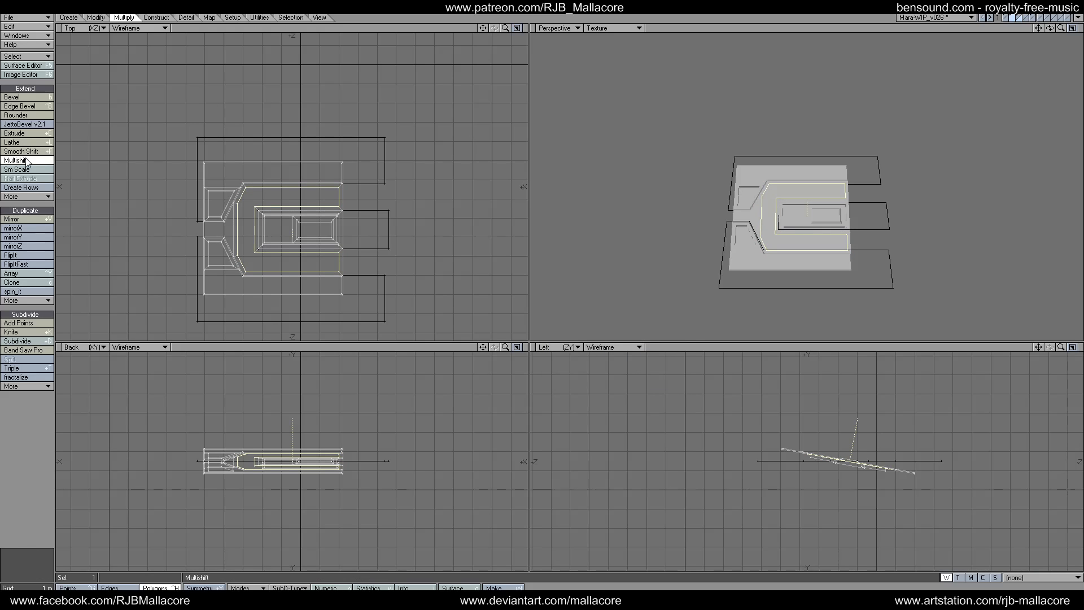
key(n)
text(.1)
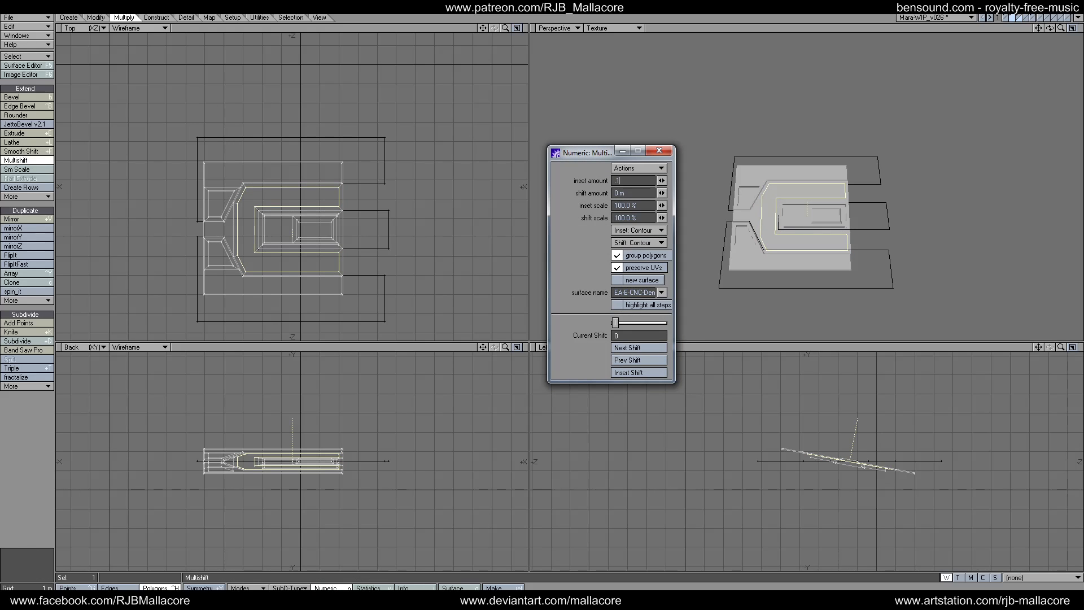
key(Tab)
text(.1)
key(Tab)
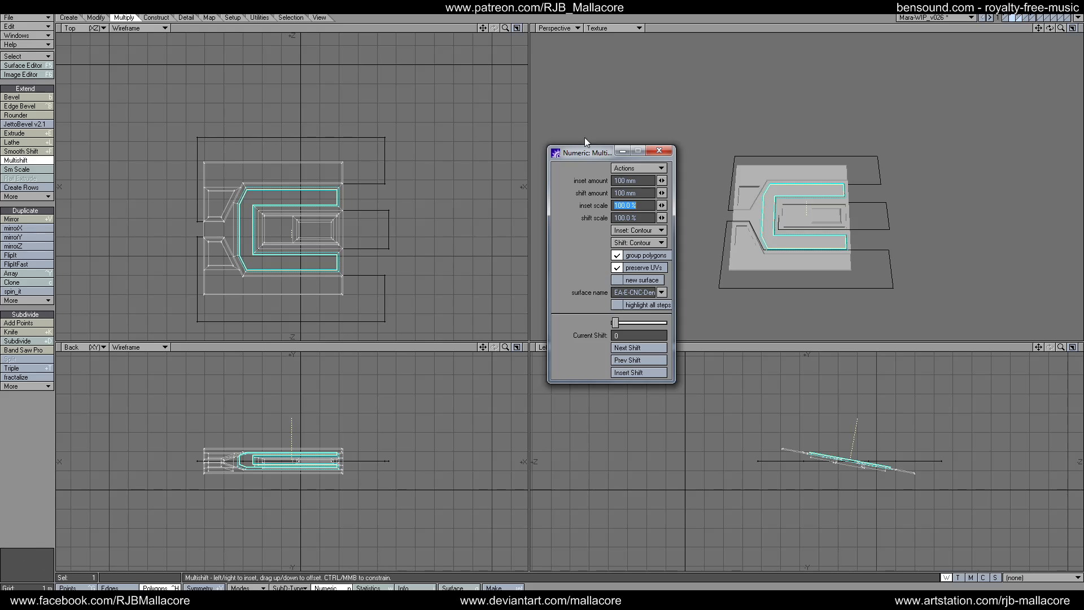
click(659, 149)
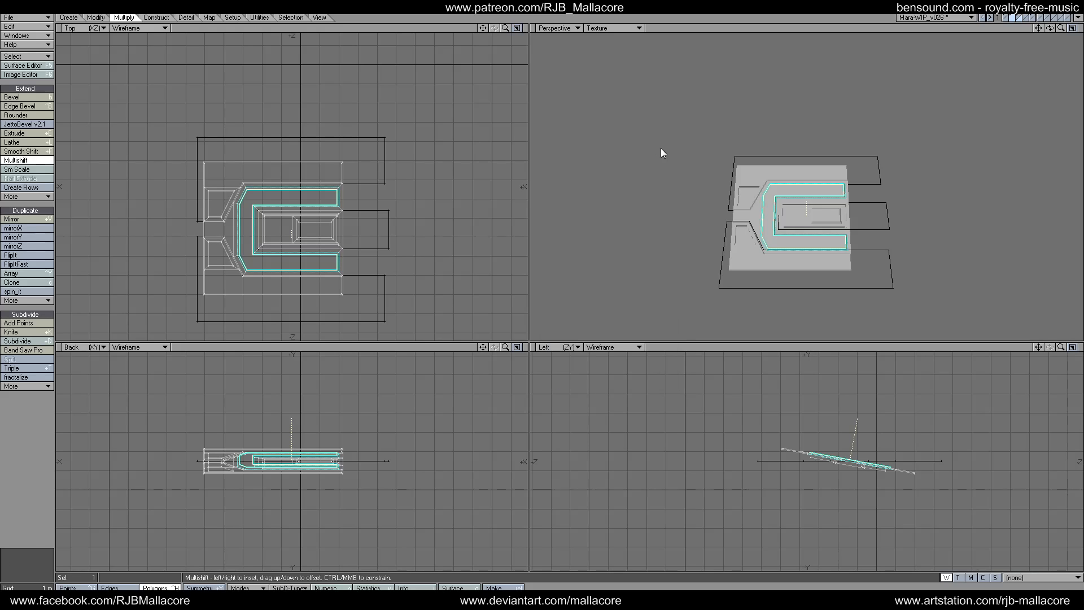
key(space)
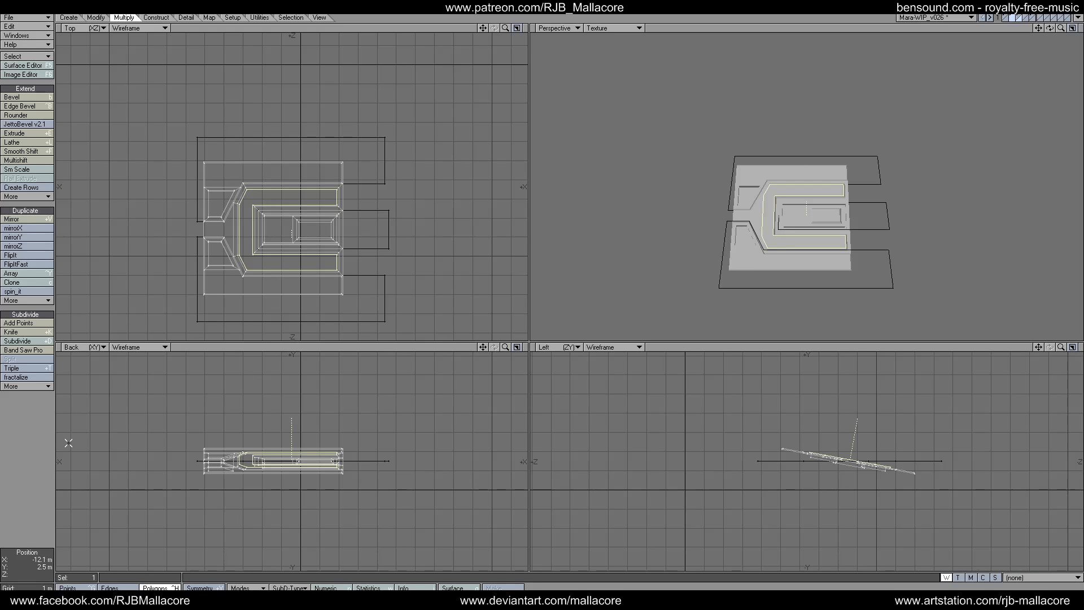
click(52, 450)
Assign the Mara-Dark1 surface to the small rectangular recess in the panel's centre, including its side walls, and deselect it.
click(823, 211)
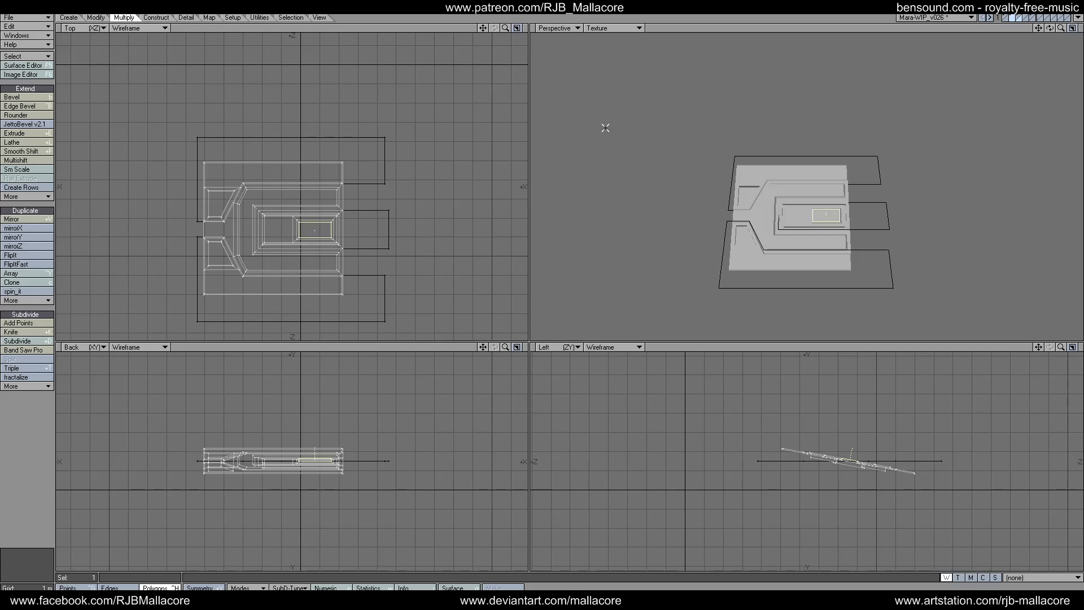
click(289, 17)
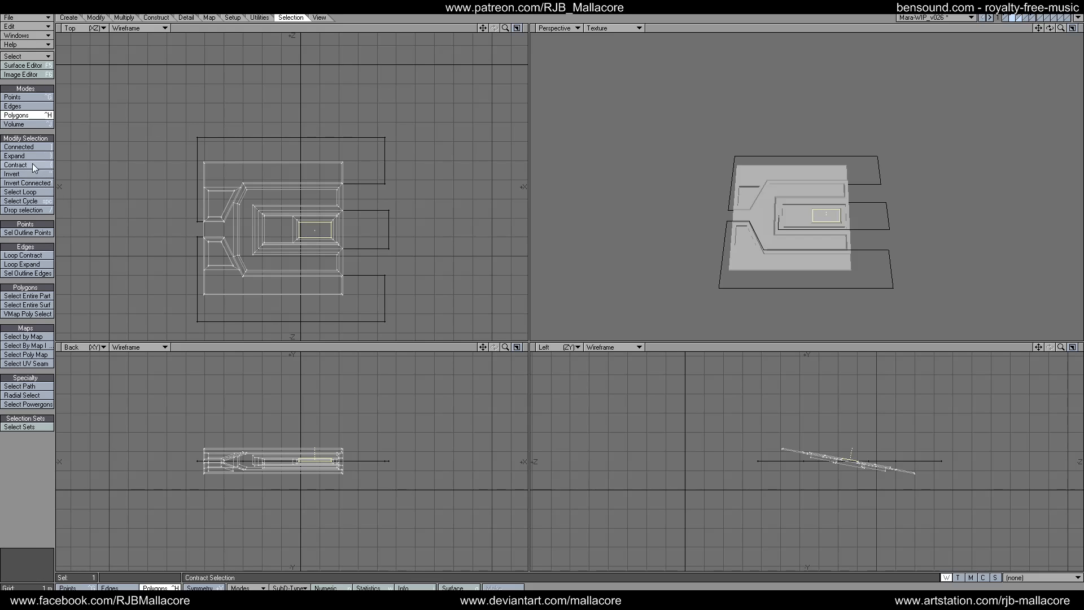
click(23, 156)
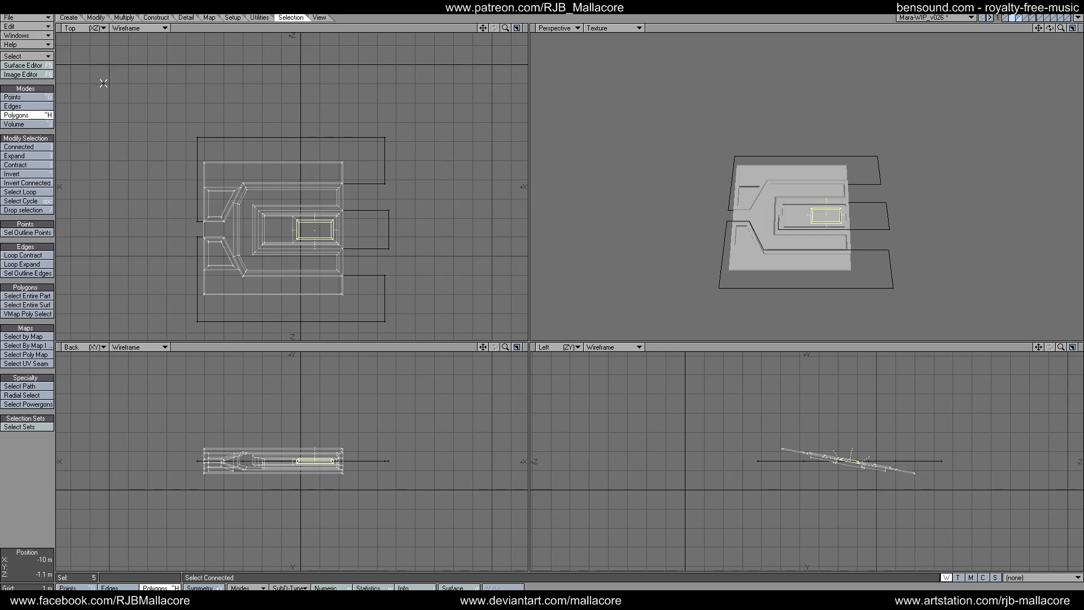
key(q)
click(606, 311)
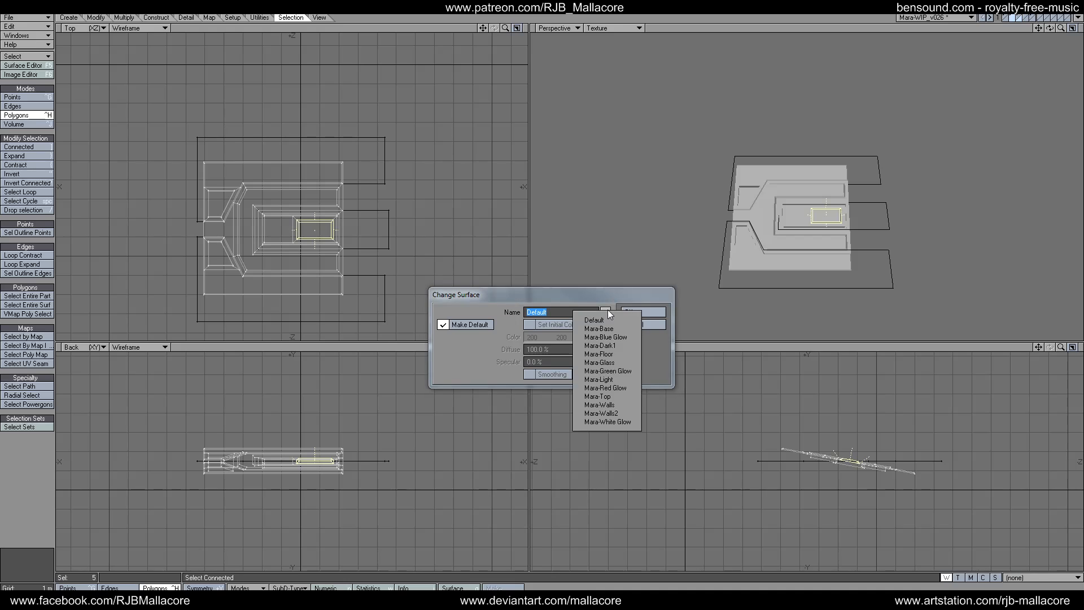
click(599, 345)
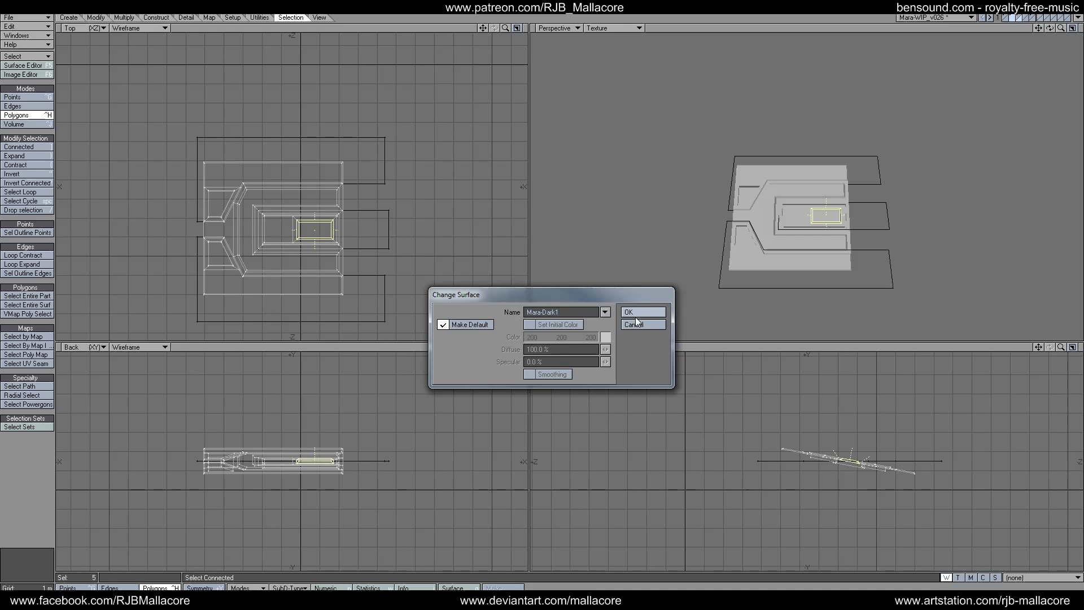
click(636, 312)
key(slash)
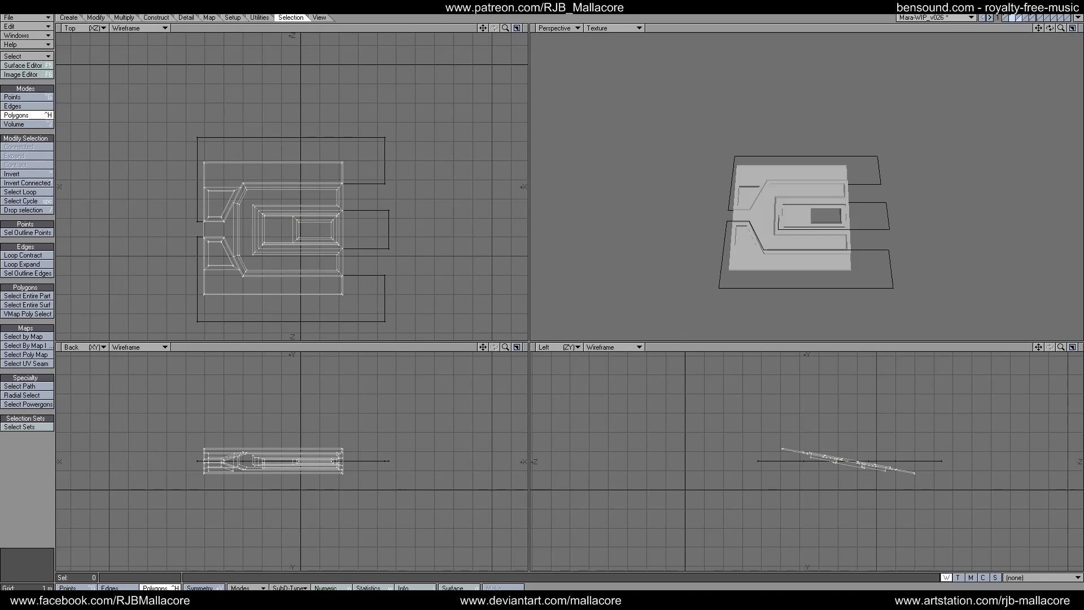
Mirror the detailed panel across the ship's centreline onto the opposite side of the hull.
click(1005, 21)
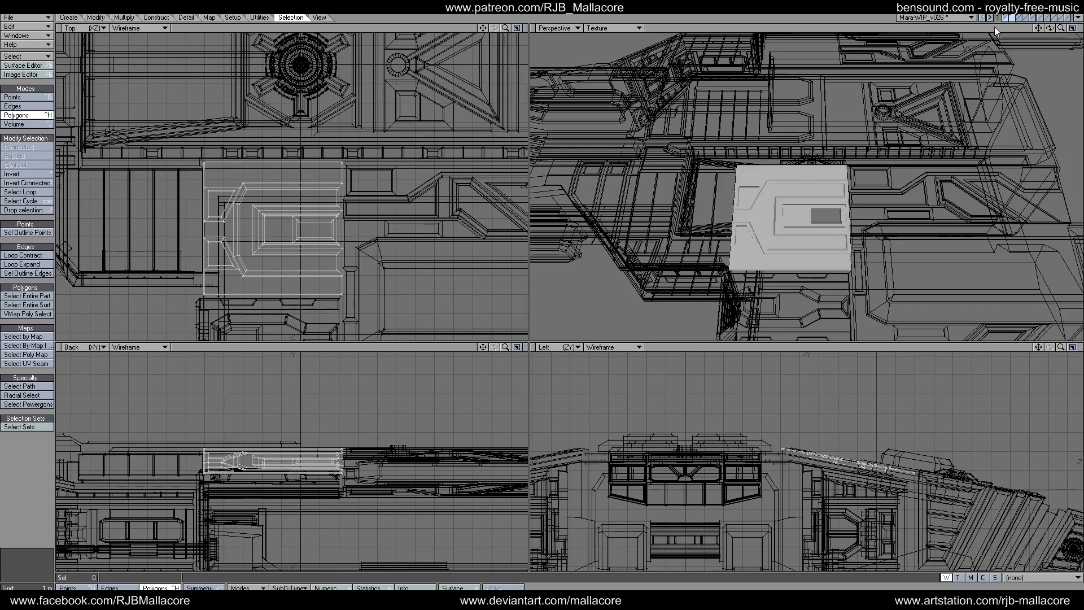
key(a)
click(124, 18)
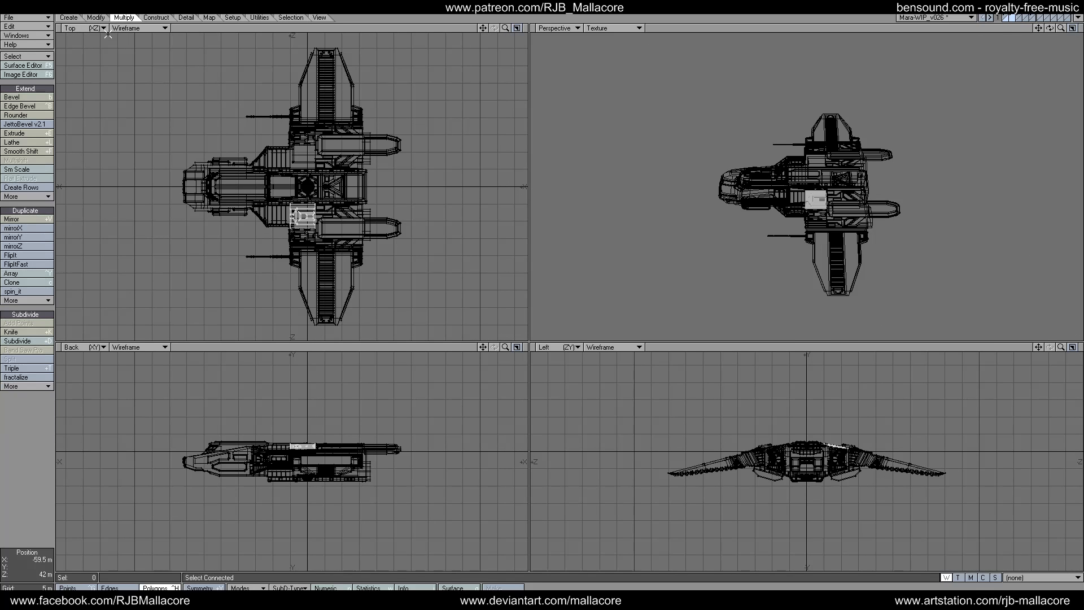
click(43, 219)
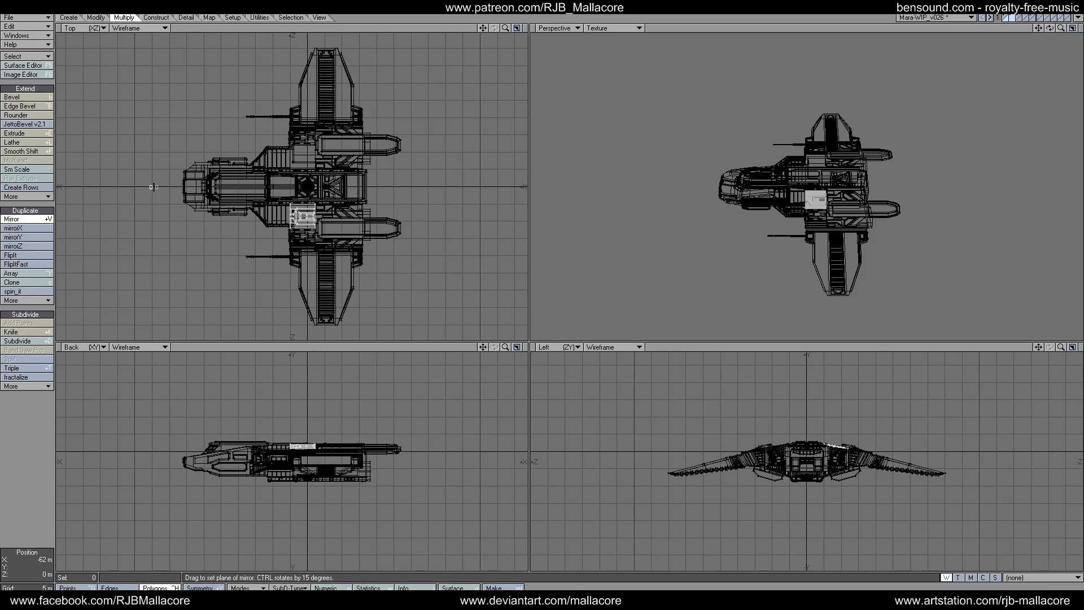
drag(152, 187, 280, 187)
key(space)
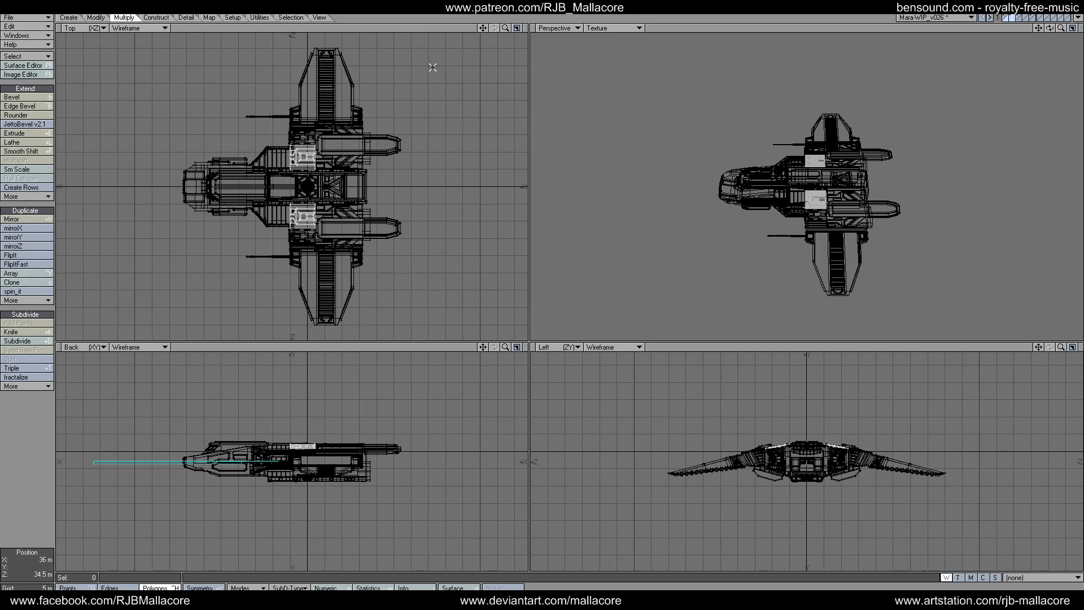
Move both detailed panels into the main hull layer and merge the duplicate points.
drag(505, 28, 570, 28)
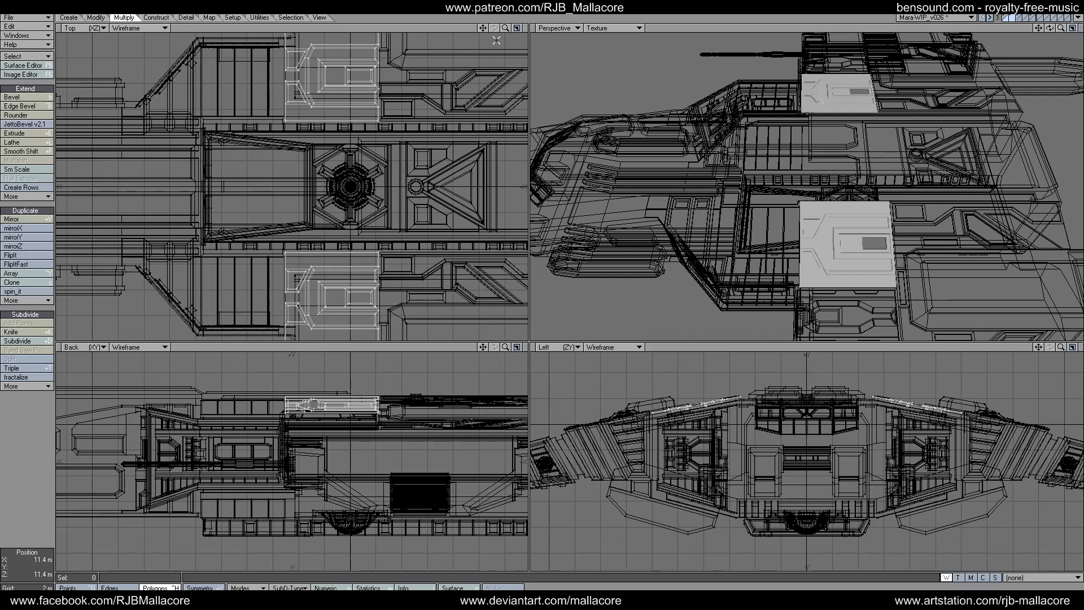
click(1005, 18)
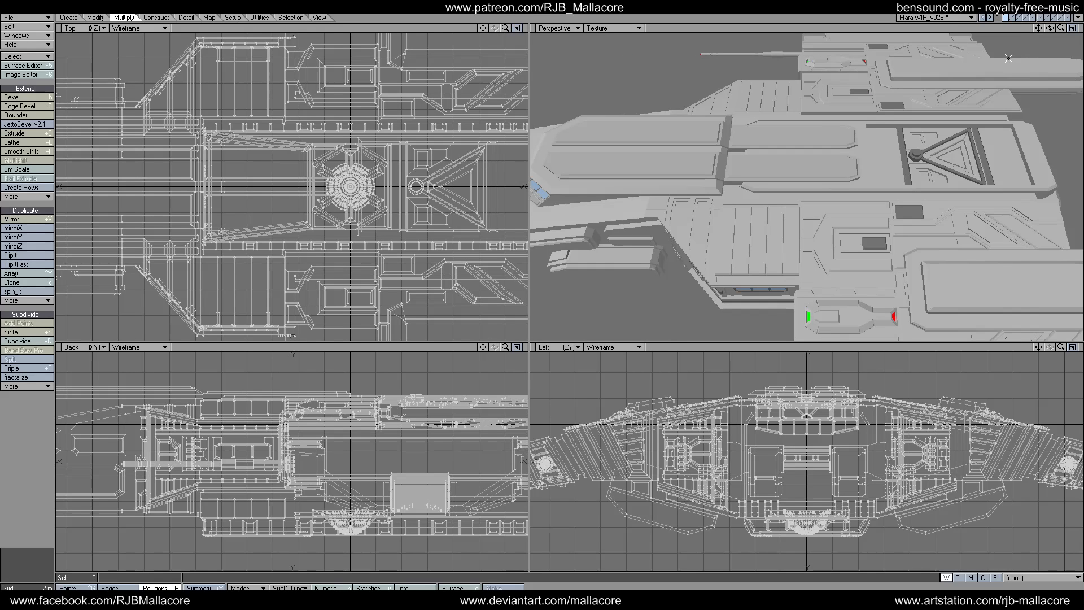
key(m)
click(636, 312)
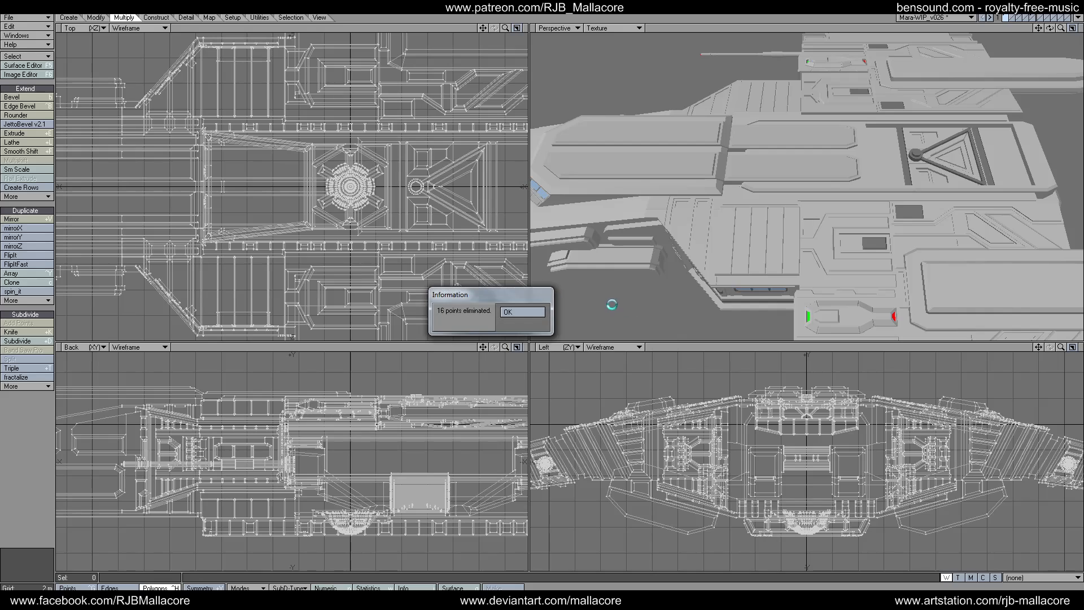
click(543, 313)
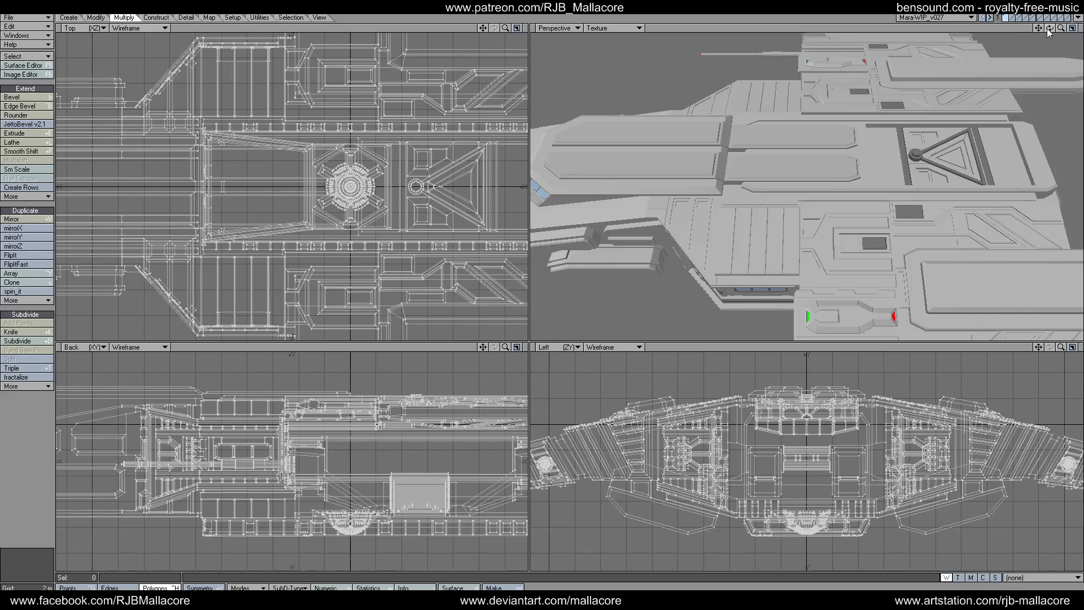
Cut the two long narrow polygons flanking the hull's central spine and paste them into the second layer.
mouse_move(1049, 28)
mouse_down()
mouse_move(1010, 45)
mouse_move(1056, 28)
mouse_move(1078, 42)
mouse_move(990, 26)
mouse_move(1073, 26)
mouse_move(1077, 36)
mouse_move(1053, 23)
mouse_move(1065, 9)
mouse_move(1042, 45)
mouse_move(1066, 46)
mouse_move(1058, 35)
mouse_up()
key(a)
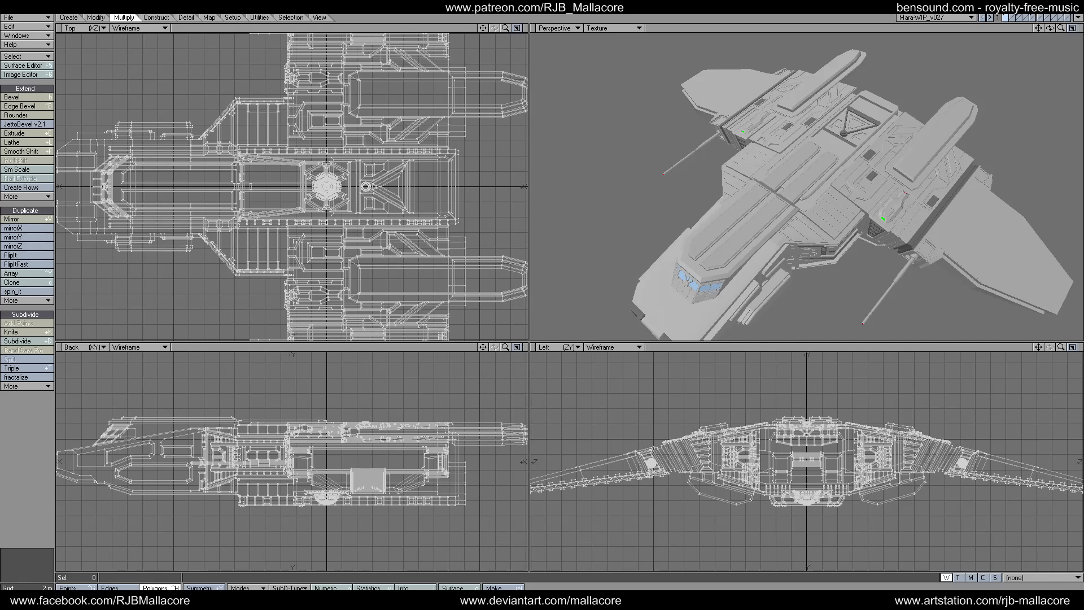
key(period)
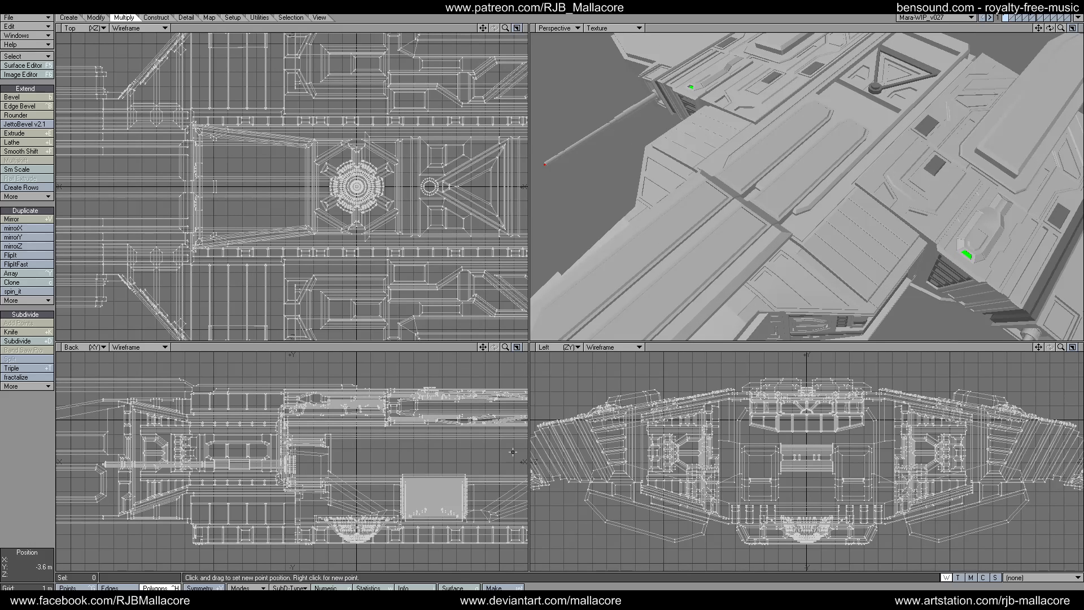
click(886, 134)
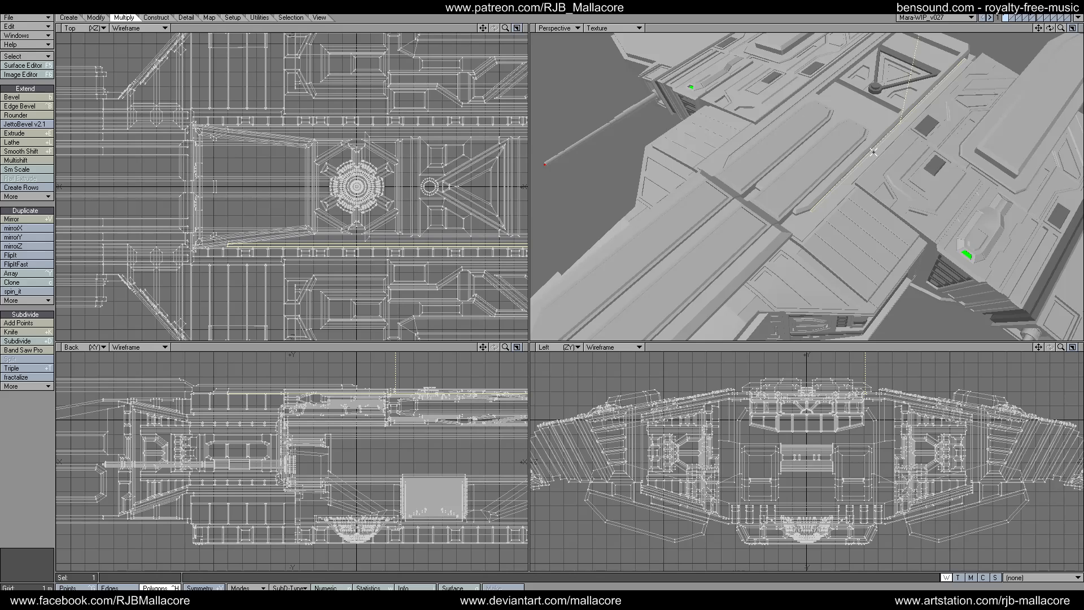
click(884, 145)
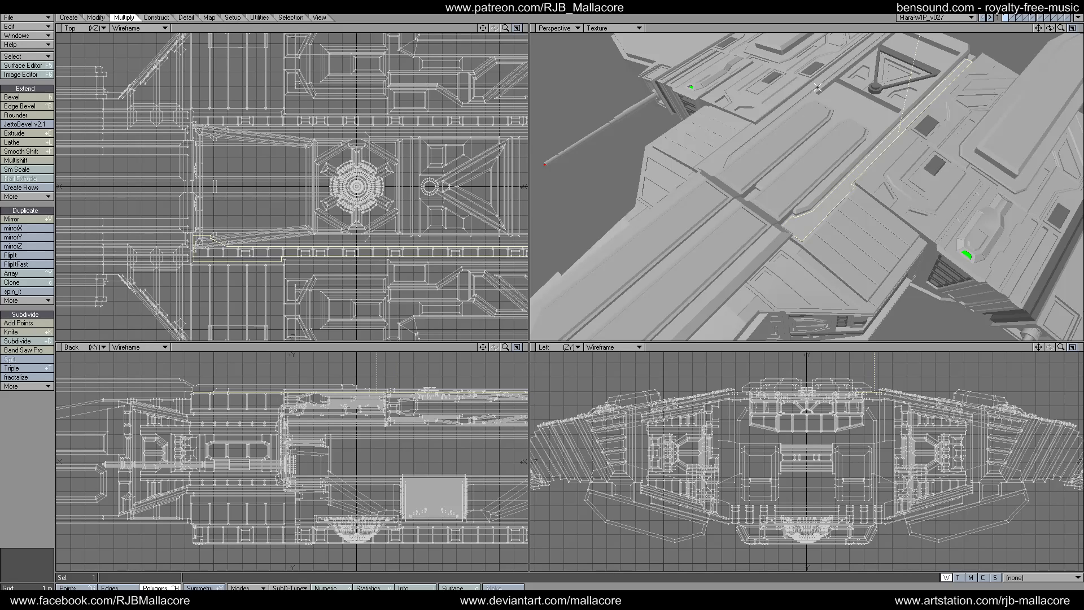
click(802, 92)
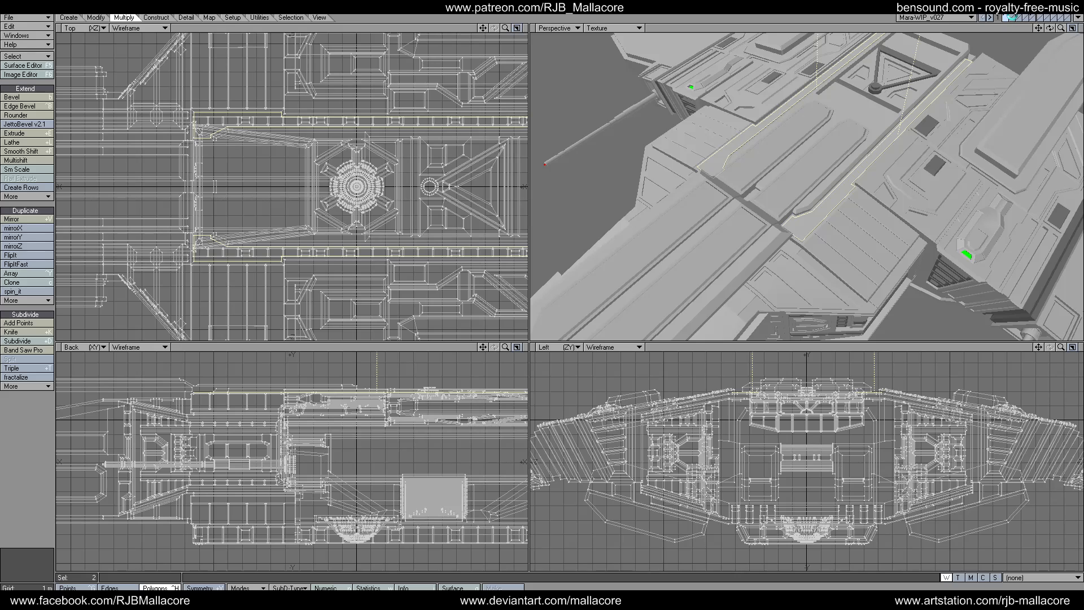
key(ctrl+x)
click(1011, 17)
key(ctrl+v)
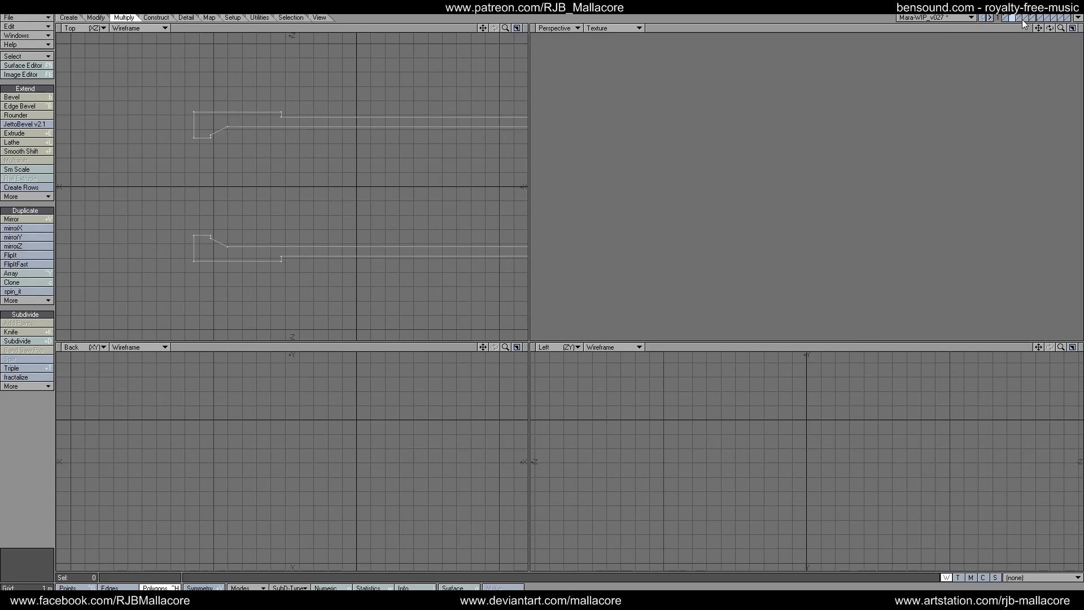
Delete the three leftover template polygons on the third layer and return to the second layer.
key(a)
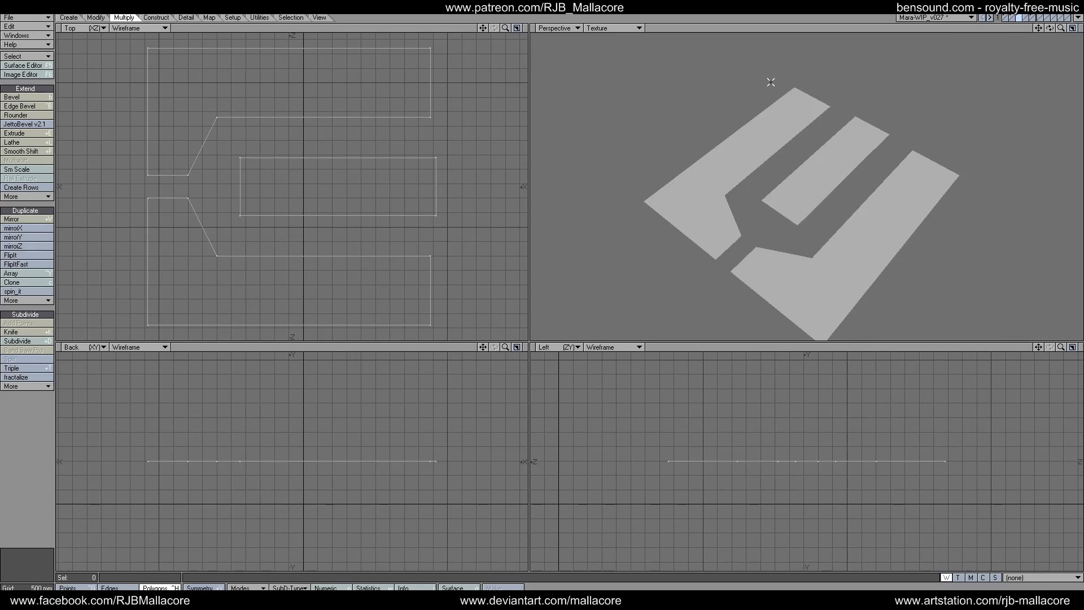
key(ctrl+x)
click(1011, 18)
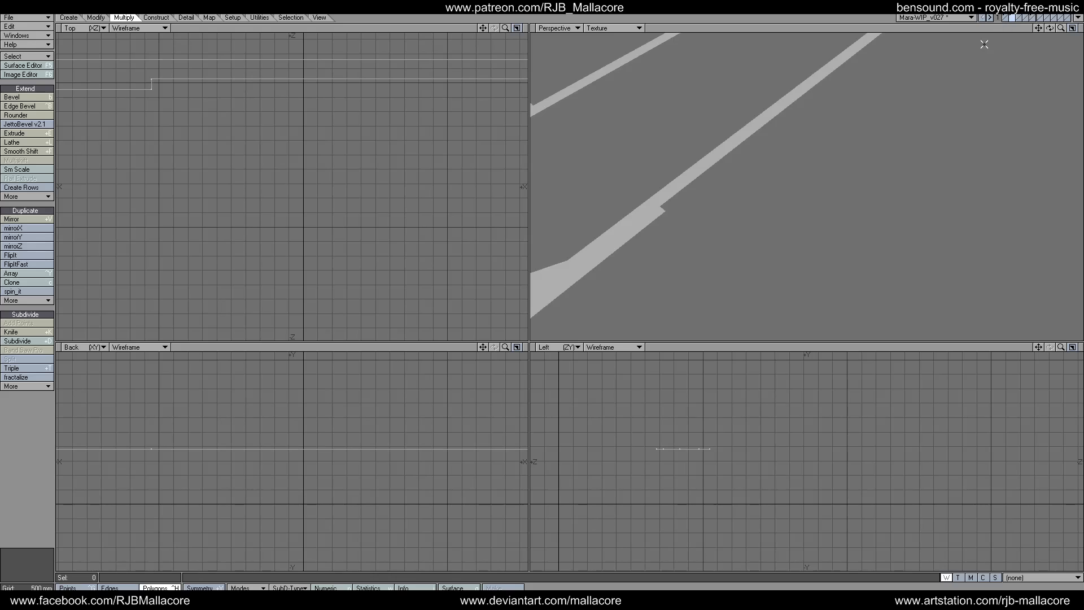
Delete the long strip polygon on the positive Z side, keeping only the opposite one.
key(a)
click(460, 130)
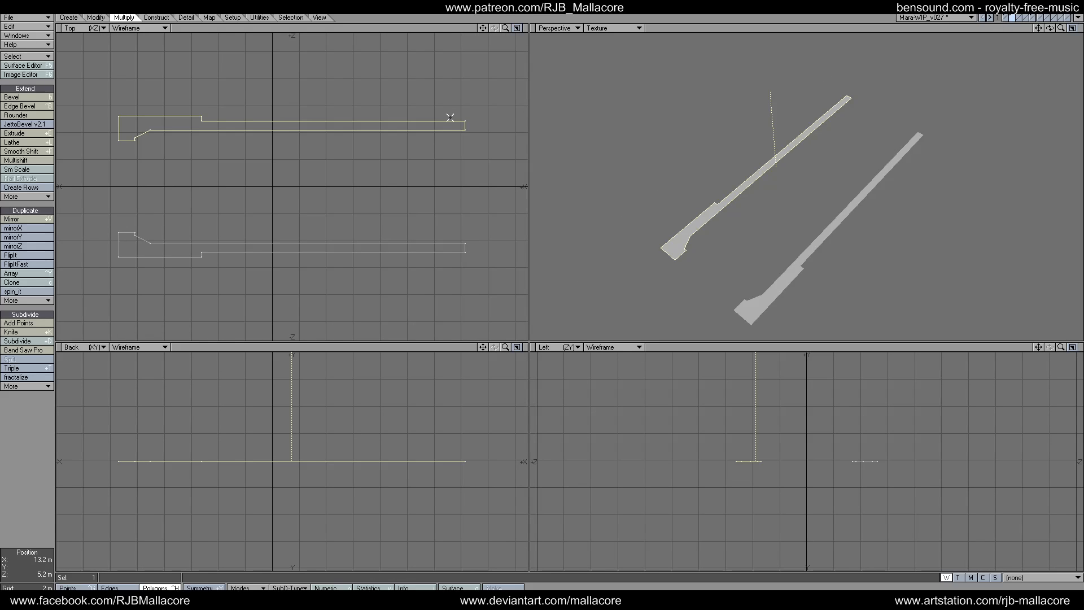
key(ctrl+x)
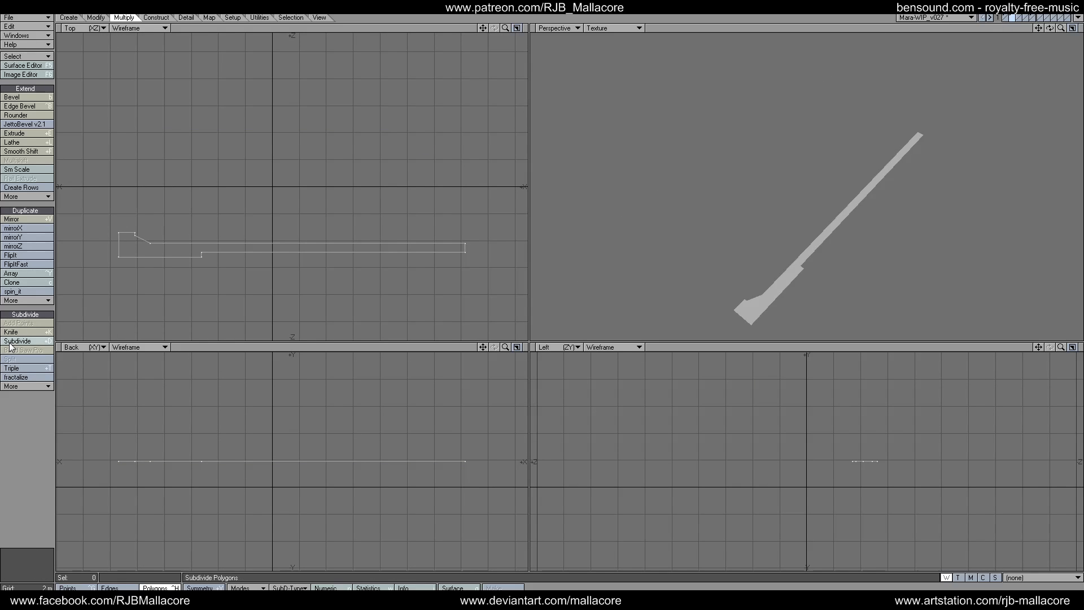
Knife the remaining strip crosswise at the step in its outer edge and again slightly further into the wide end.
click(10, 333)
drag(202, 235, 206, 273)
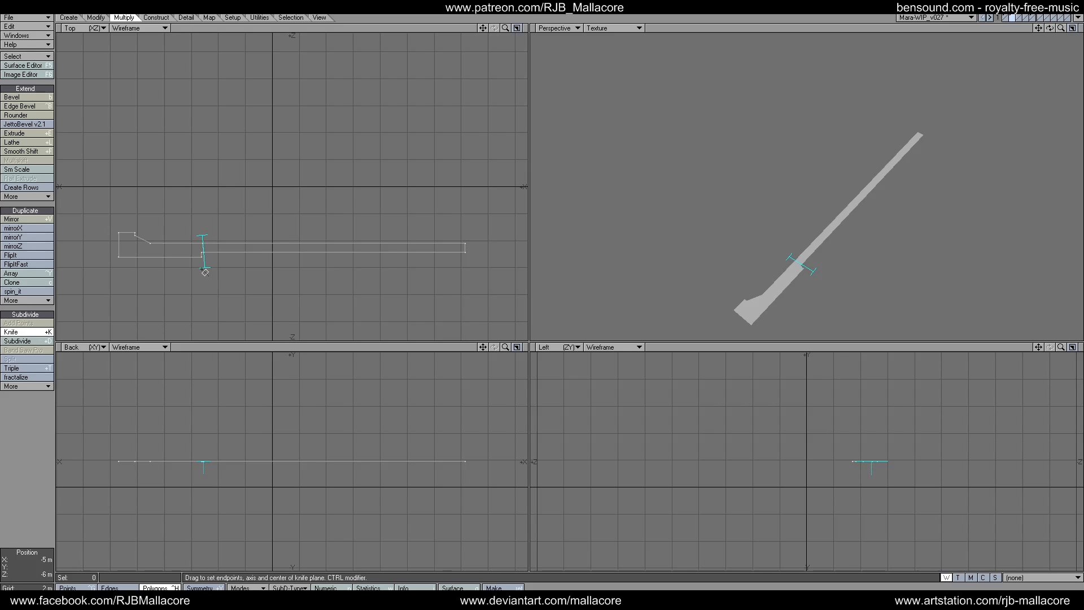
click(11, 331)
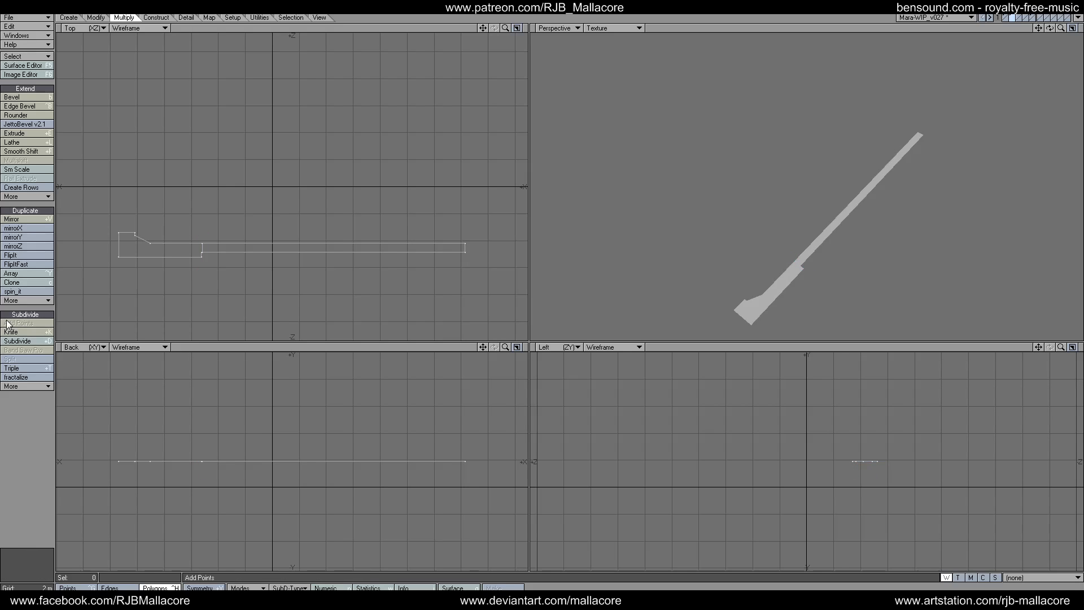
click(9, 331)
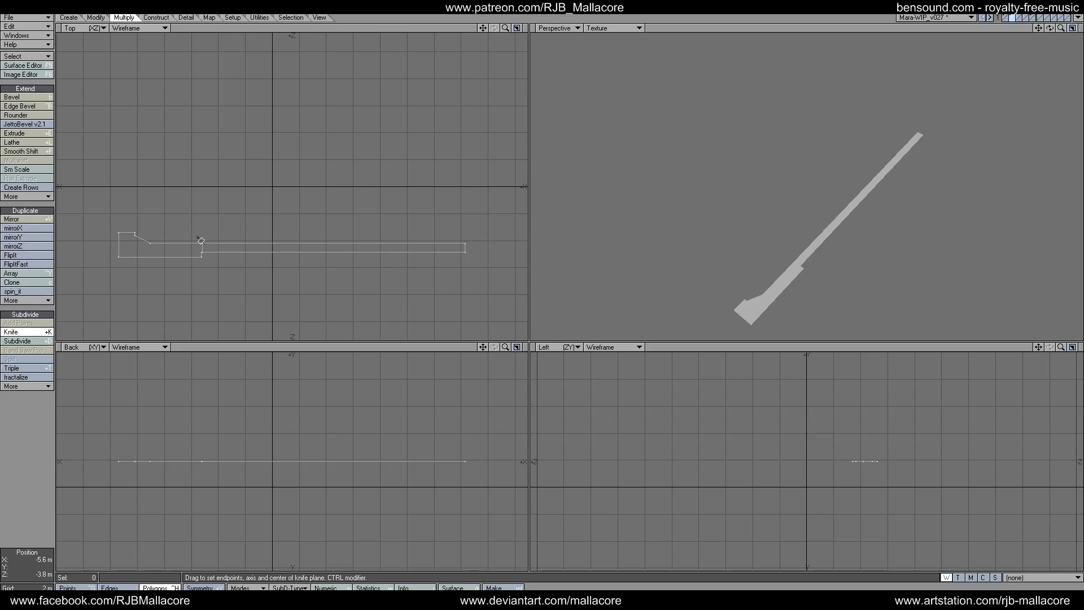
drag(197, 267, 197, 271)
click(11, 332)
Knife the strip's wide end lengthwise just inside its small projecting tab.
click(12, 332)
mouse_move(113, 239)
mouse_down()
mouse_move(154, 238)
mouse_move(108, 238)
mouse_up()
key(space)
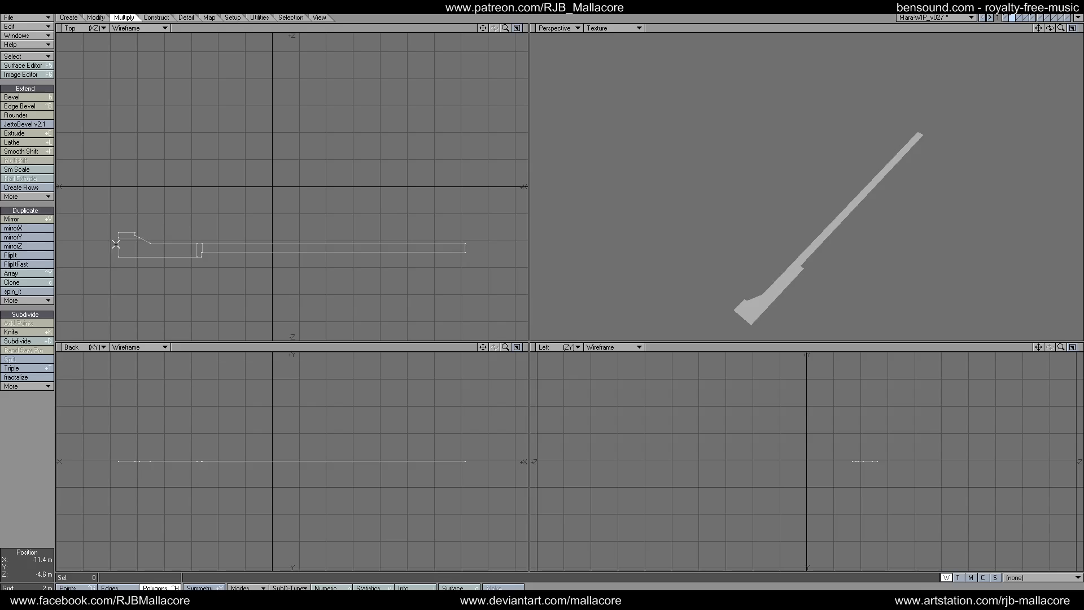
Knife the wide end crosswise twice, just before and just after the foot of its sloped edge.
key(shift+k)
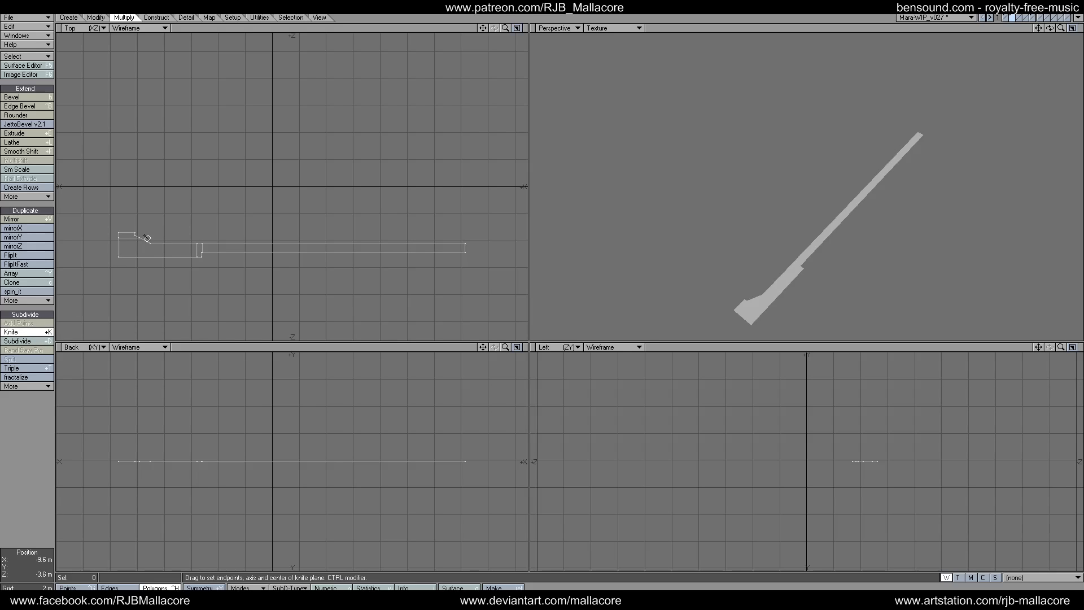
drag(147, 269, 149, 239)
key(space)
key(shift+k)
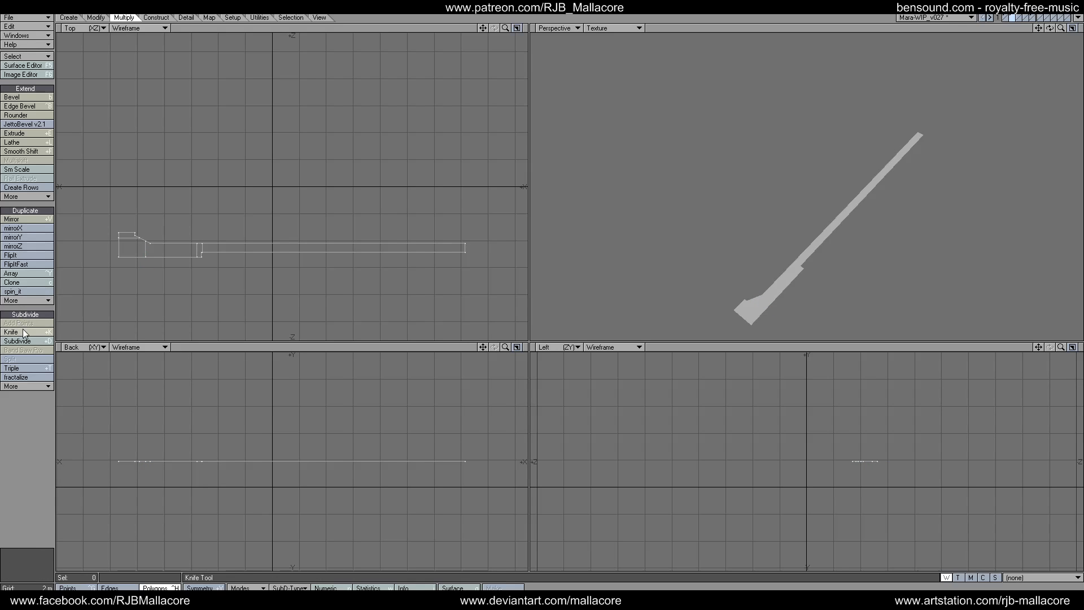
drag(154, 236, 154, 264)
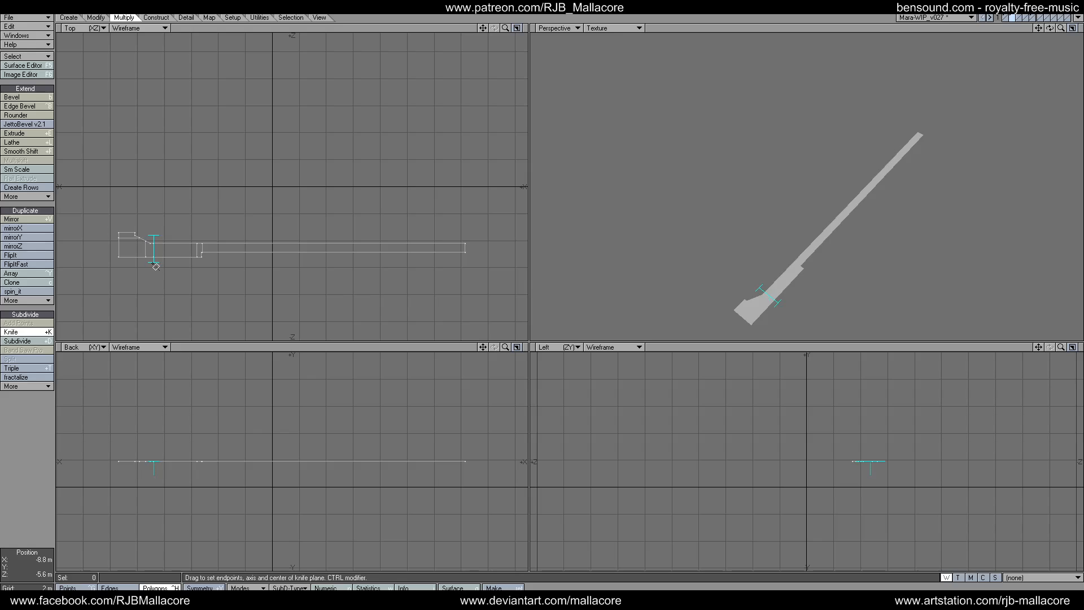
key(space)
Inset the large polygon at the strip's wide end by 200 mm with Multishift.
click(126, 256)
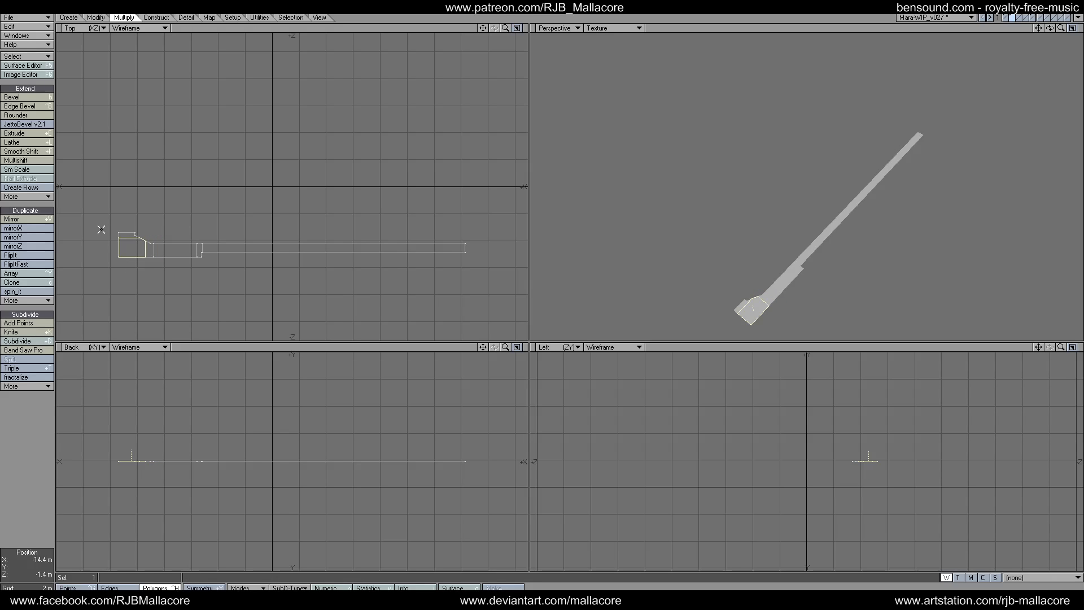
click(22, 160)
text(n)
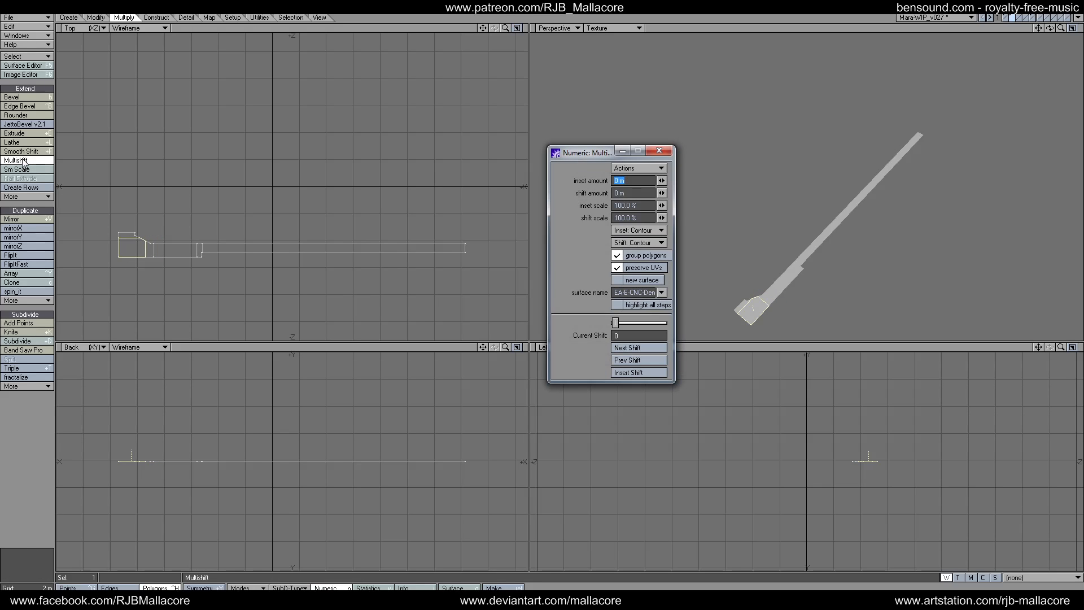
text(200mm)
key(Tab)
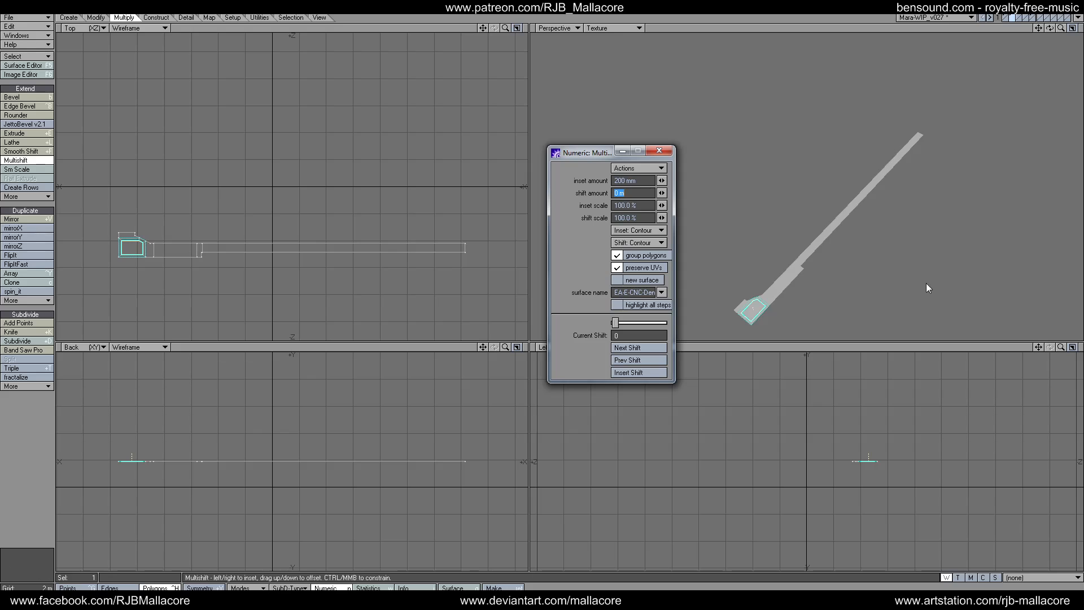
click(659, 150)
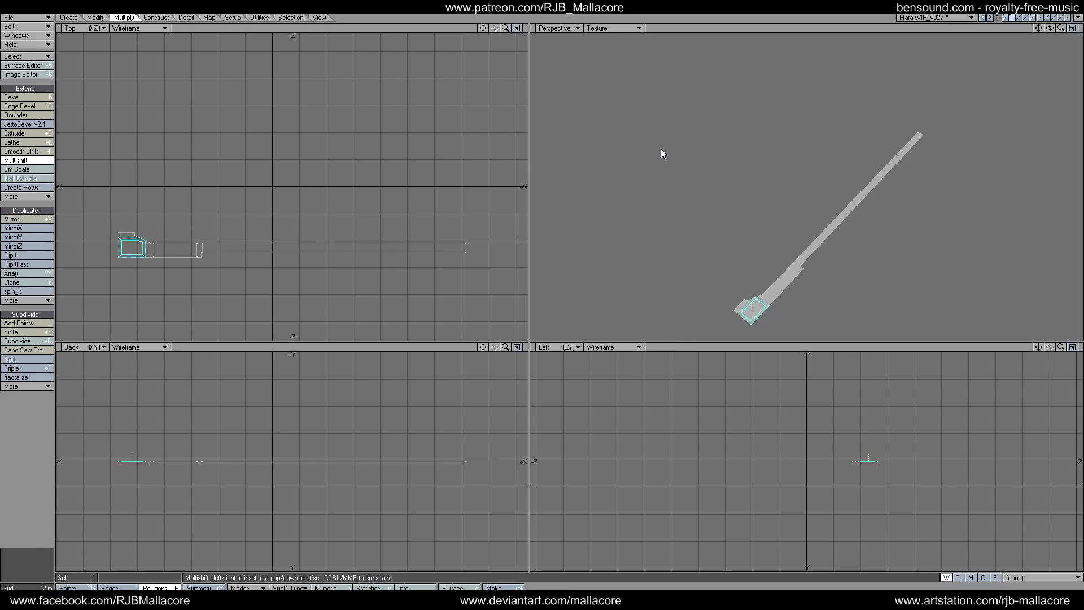
key(space)
Raise the inset end polygon with Multishift using a 100 mm inset and a 100 mm shift, and deselect it.
click(21, 161)
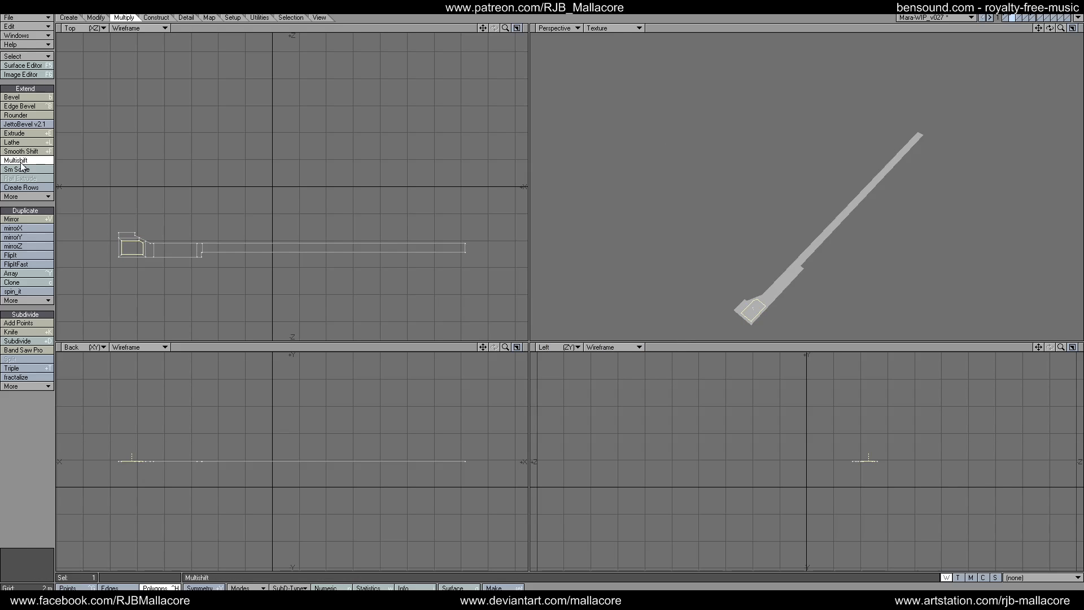
text(n)
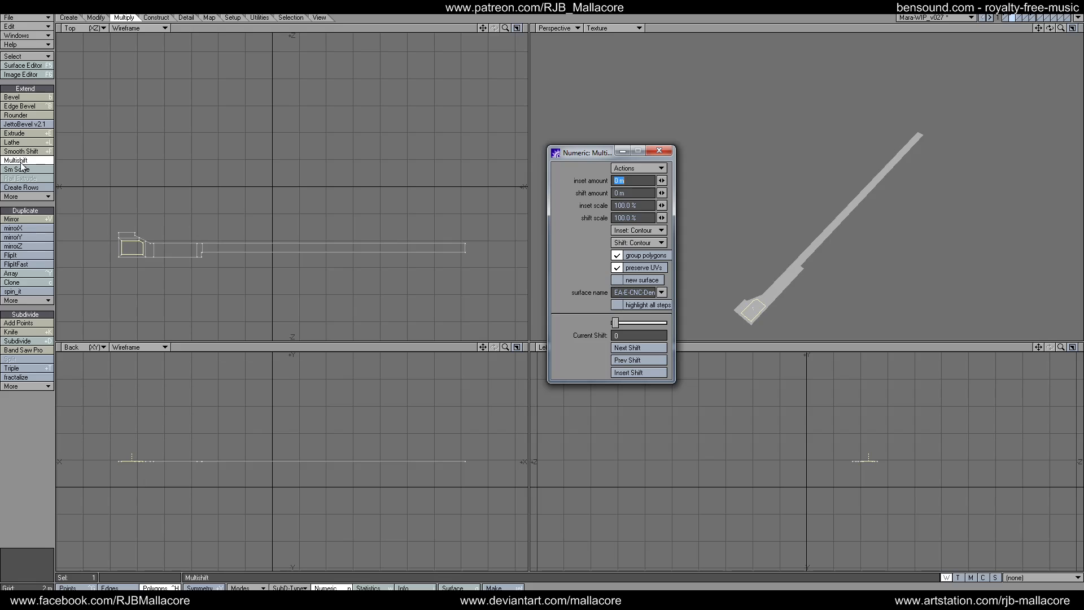
text(.1)
key(Tab)
text(.1)
key(Tab)
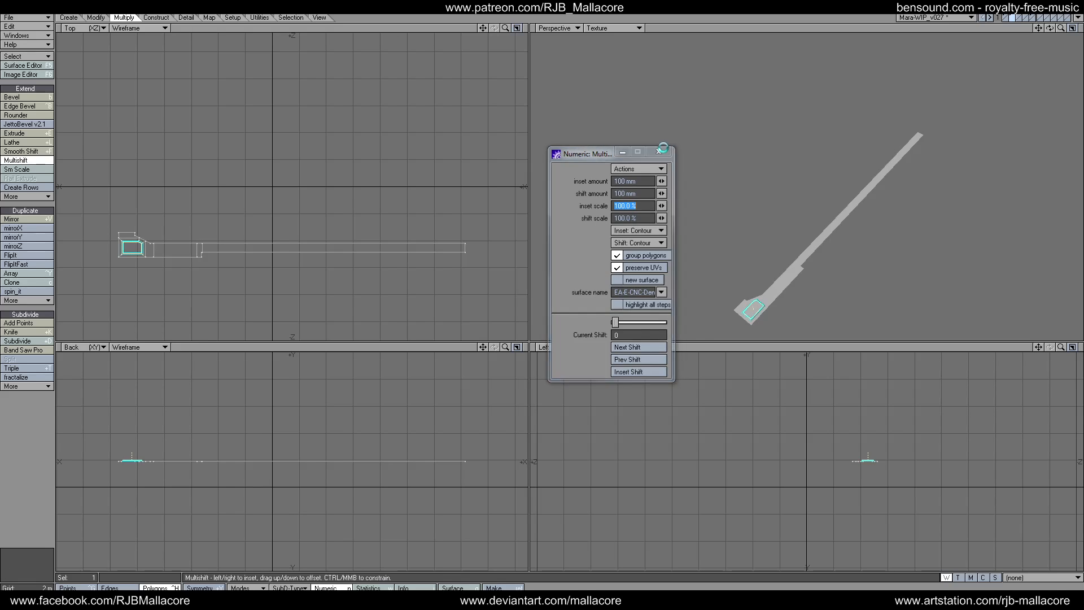
click(664, 147)
key(space)
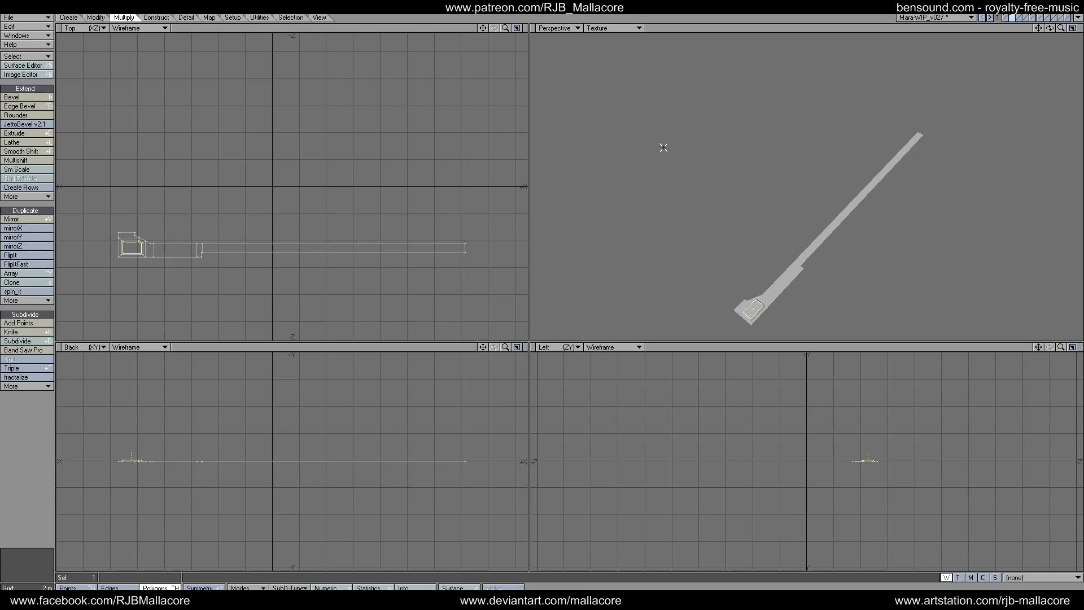
click(25, 511)
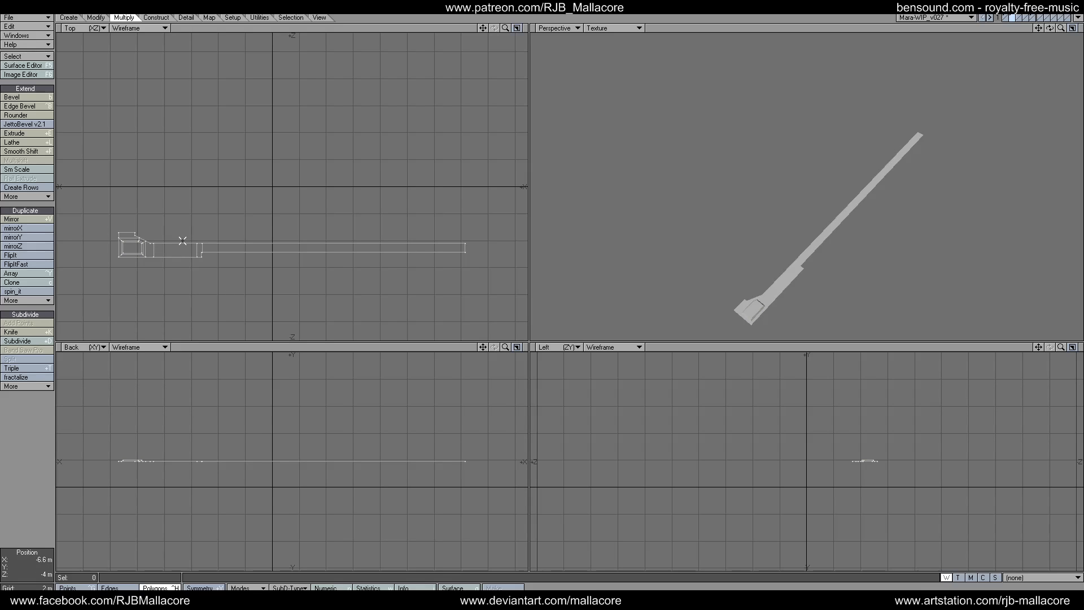
Inset the rectangular polygon between the end block and the narrow strip by 200 mm with Multishift.
click(182, 252)
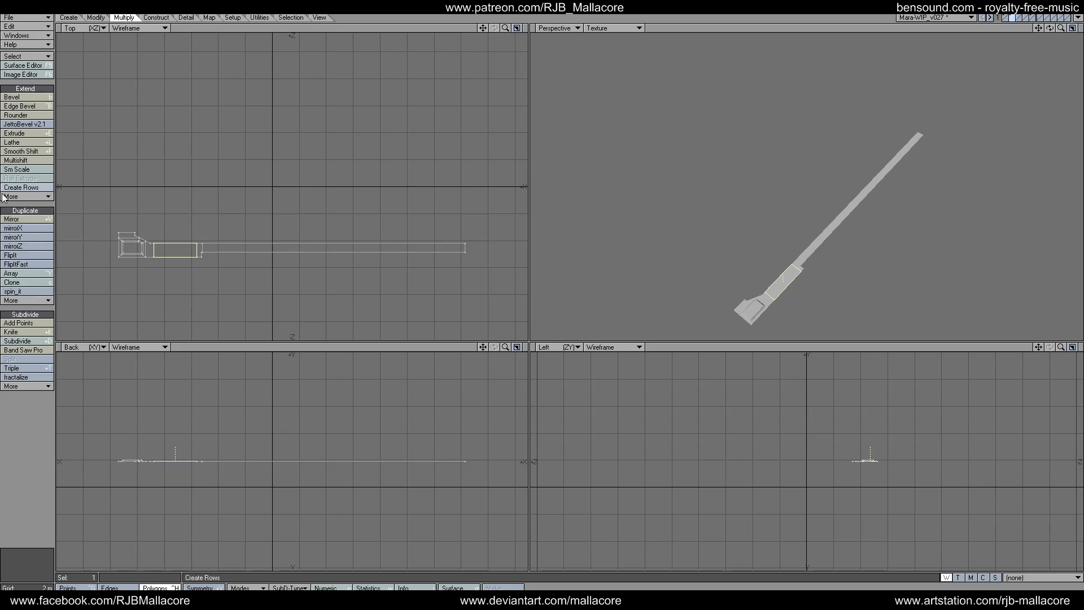
click(23, 161)
text(n200mm)
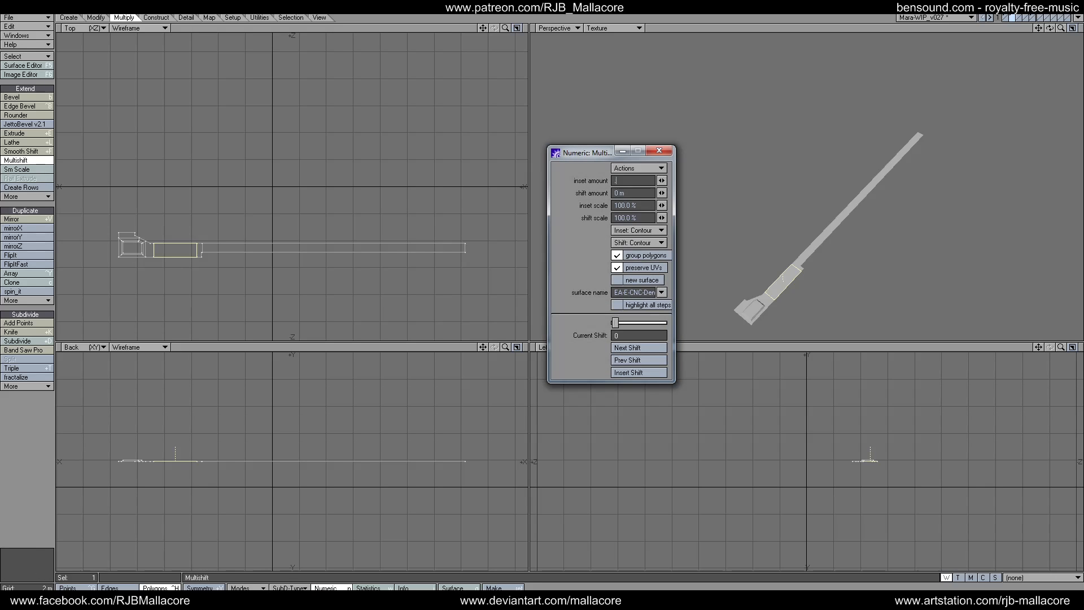
key(Tab)
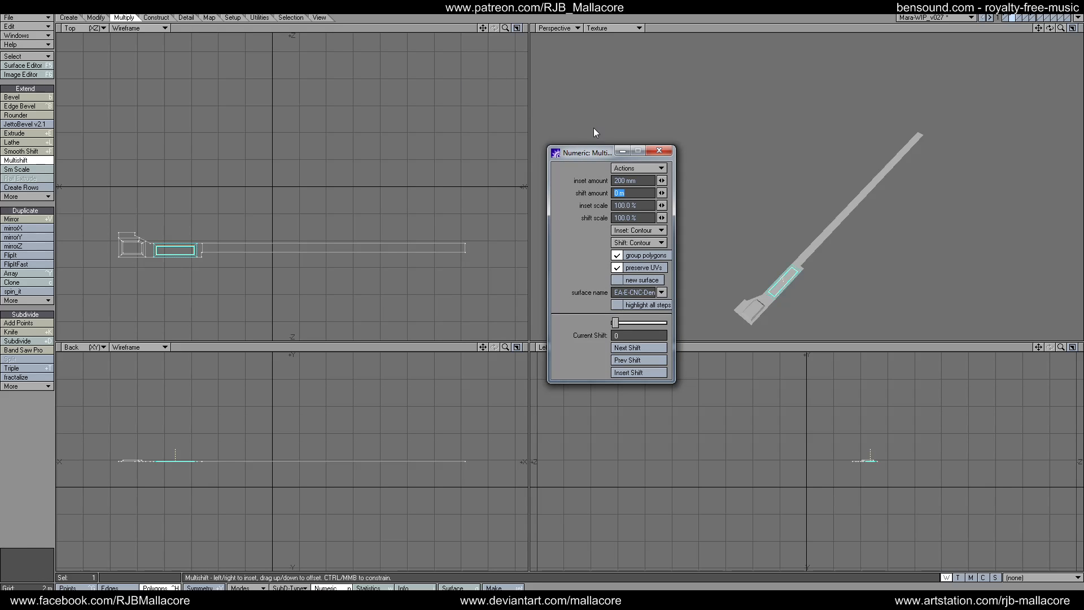
click(657, 151)
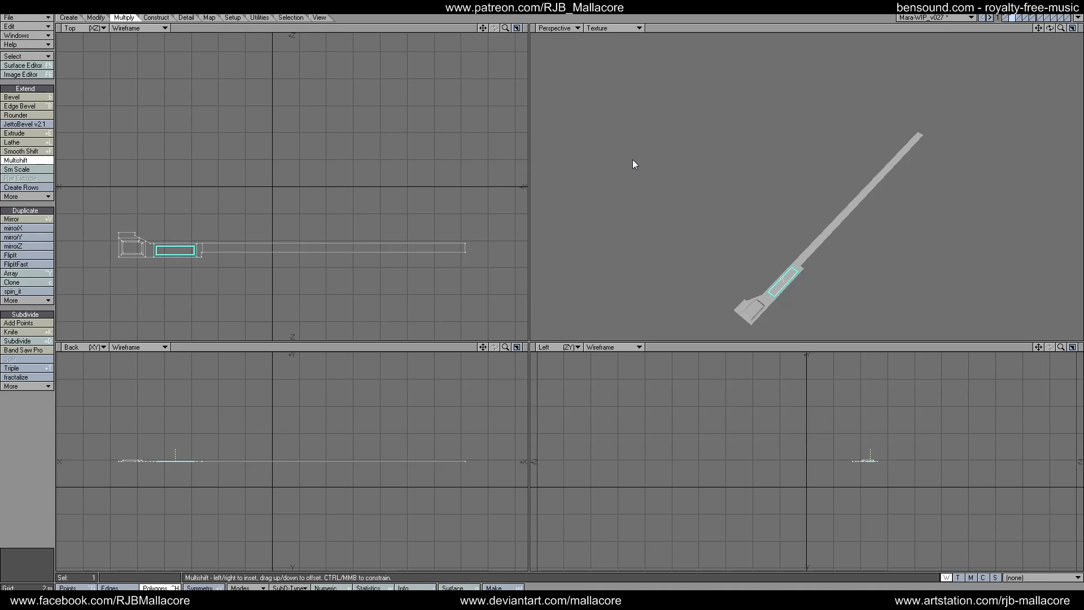
key(space)
Recess the inset rectangle with Multishift using a shift of -200 mm and no inset.
click(26, 161)
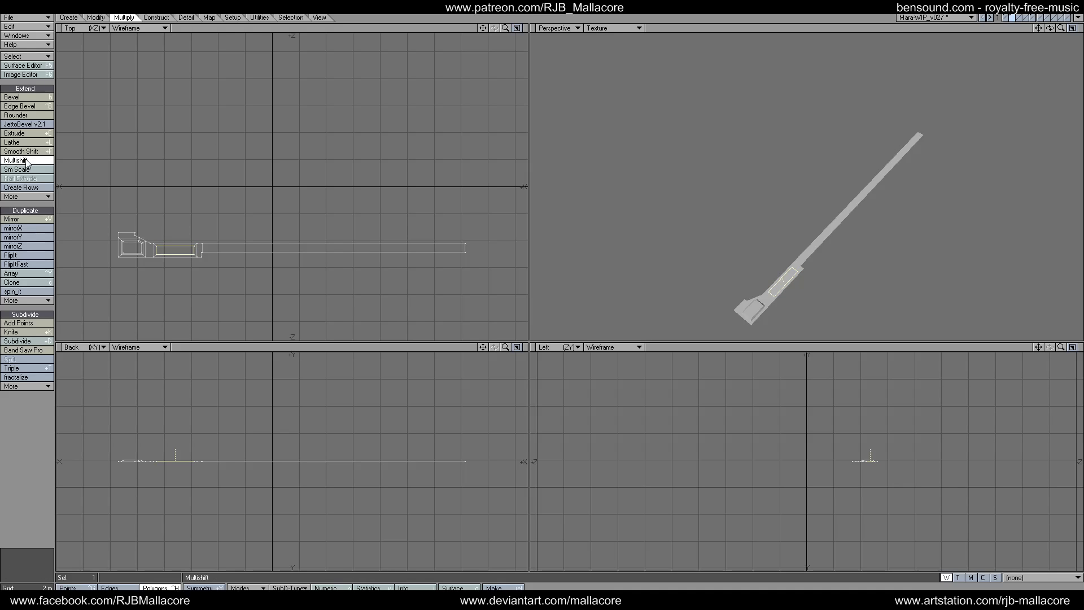
key(n)
key(Tab)
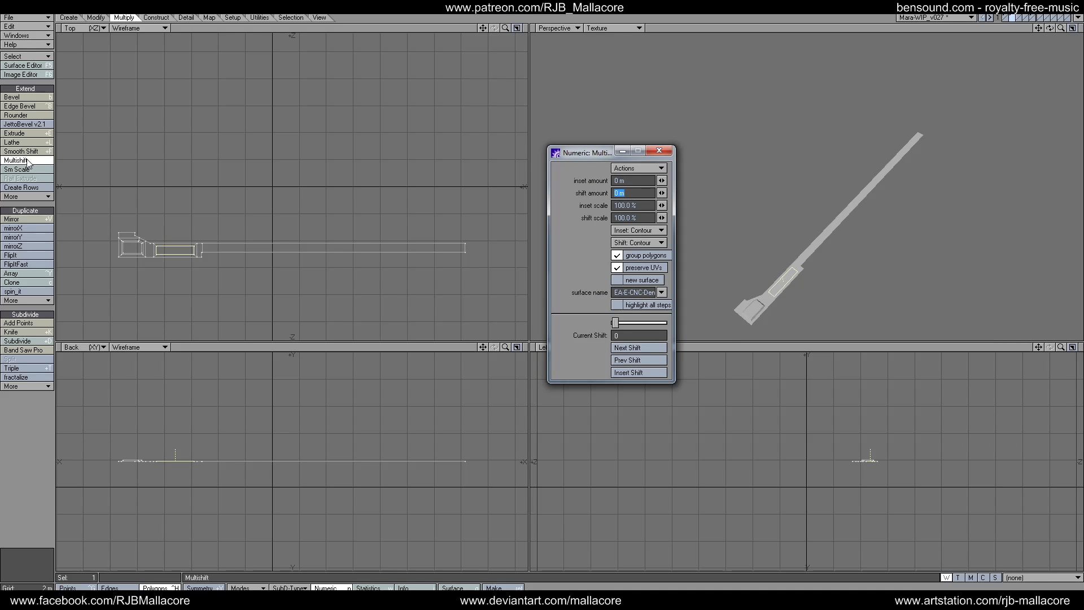
text(-.2)
key(Tab)
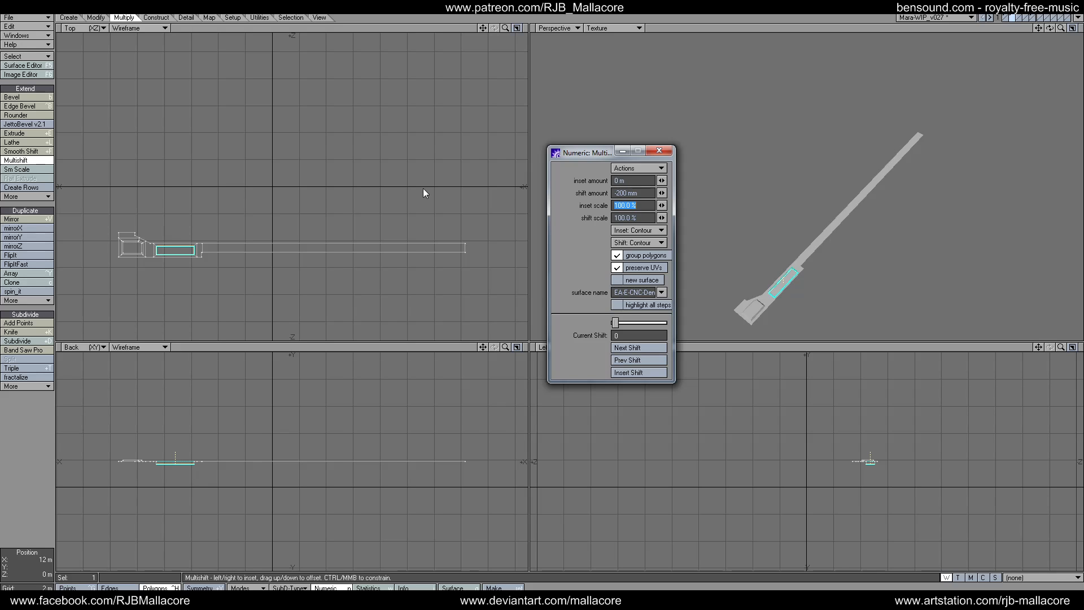
click(658, 152)
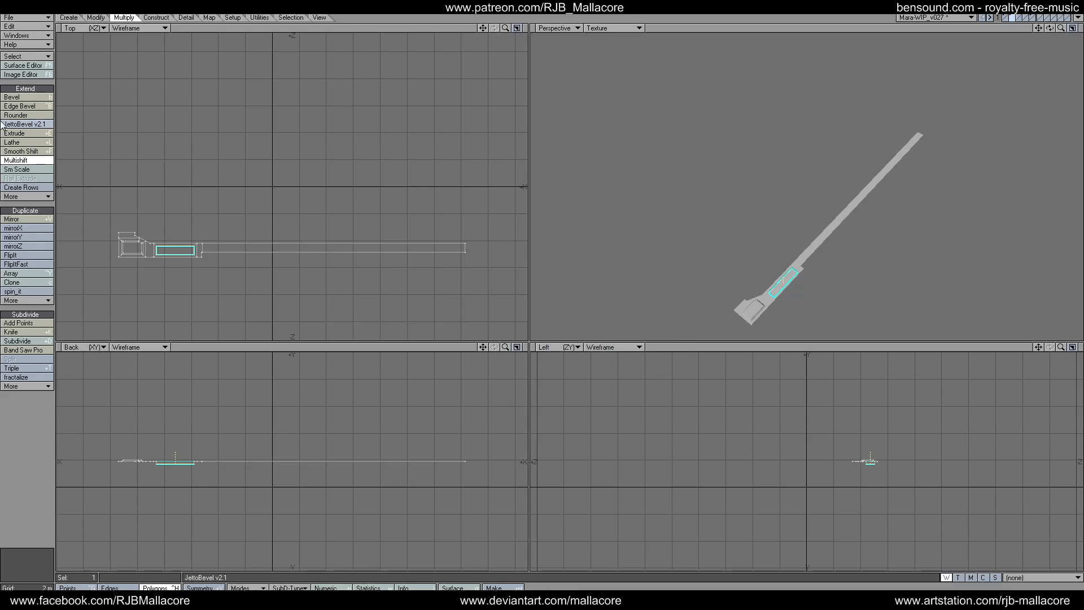
click(29, 160)
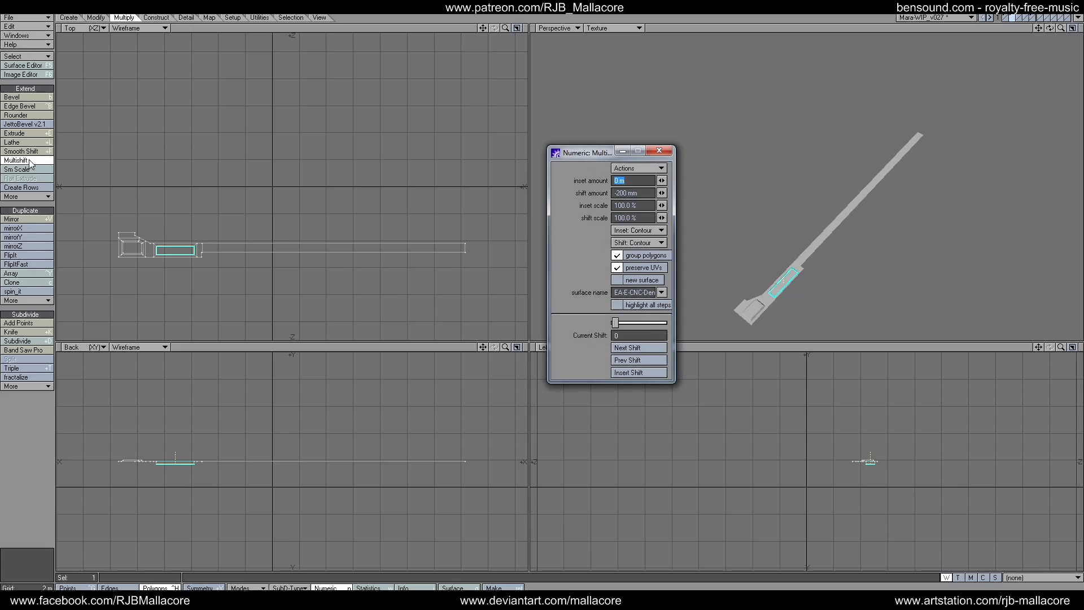
click(658, 151)
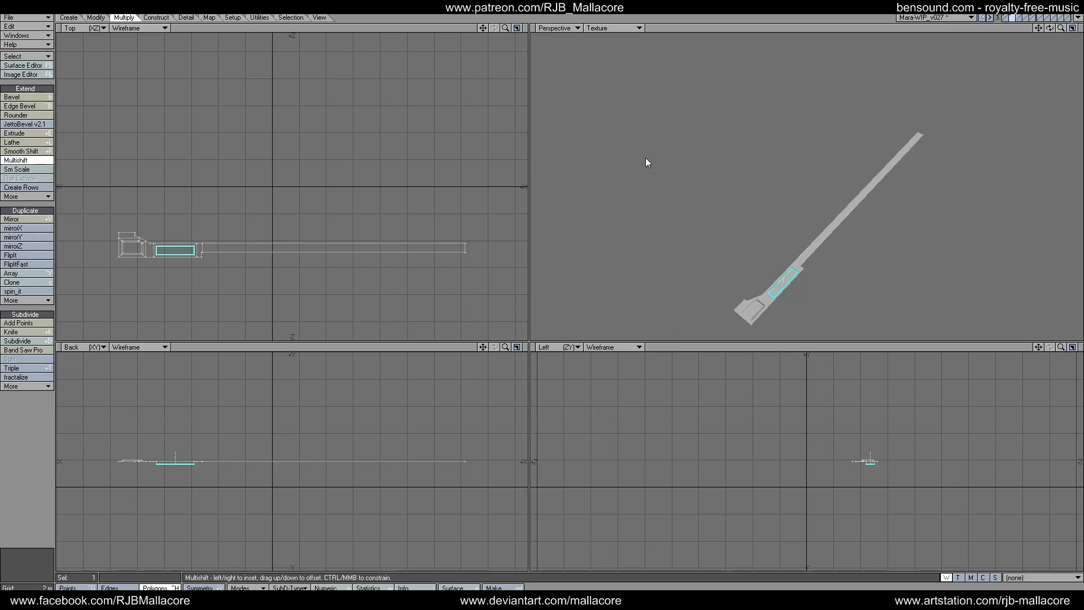
Inset the floor polygon of the rectangular recess by 100 mm with Multishift.
click(17, 162)
text(100mm)
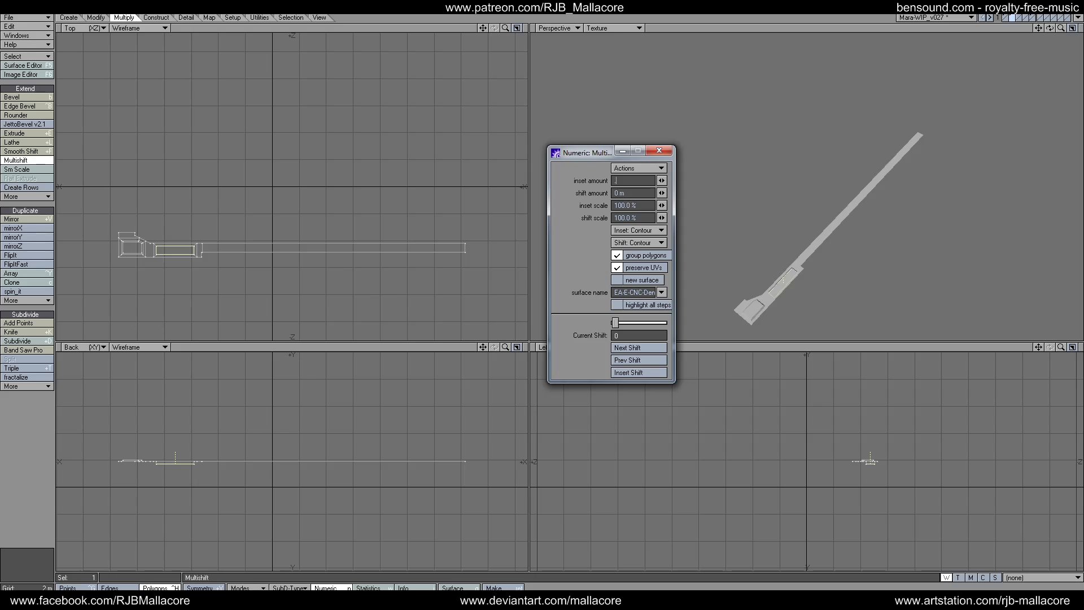
key(Tab)
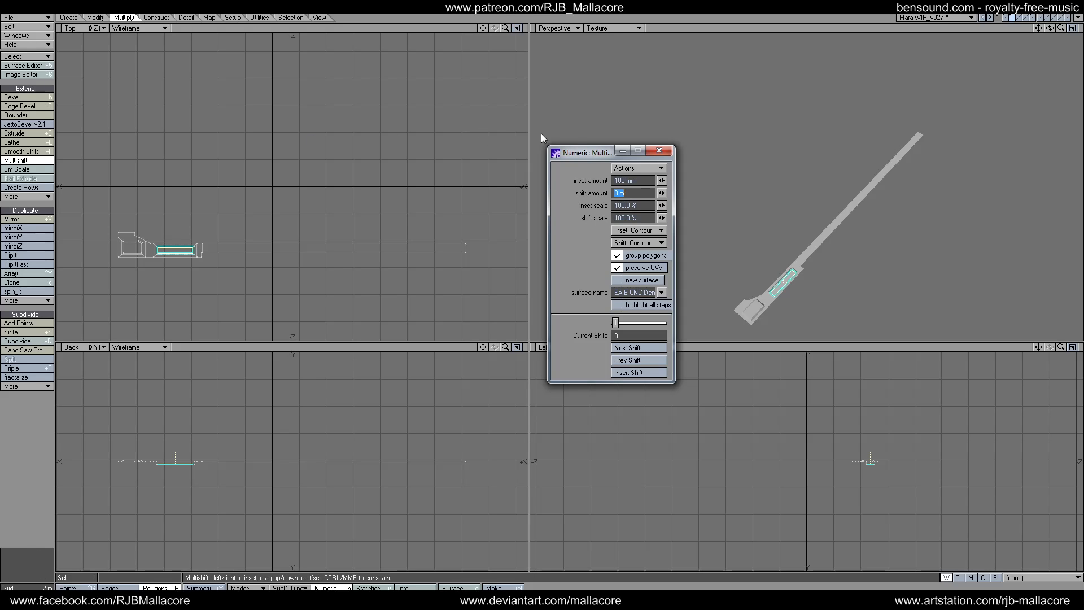
click(658, 151)
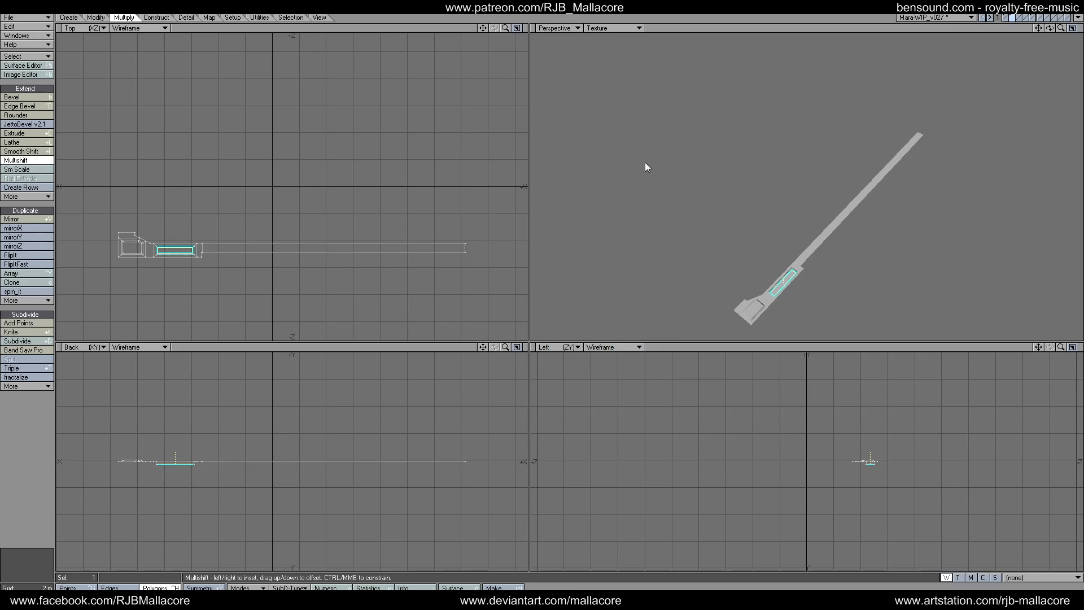
Raise the inner rectangle of the recess with a 200 mm Multishift shift and deselect it.
click(51, 160)
key(Tab)
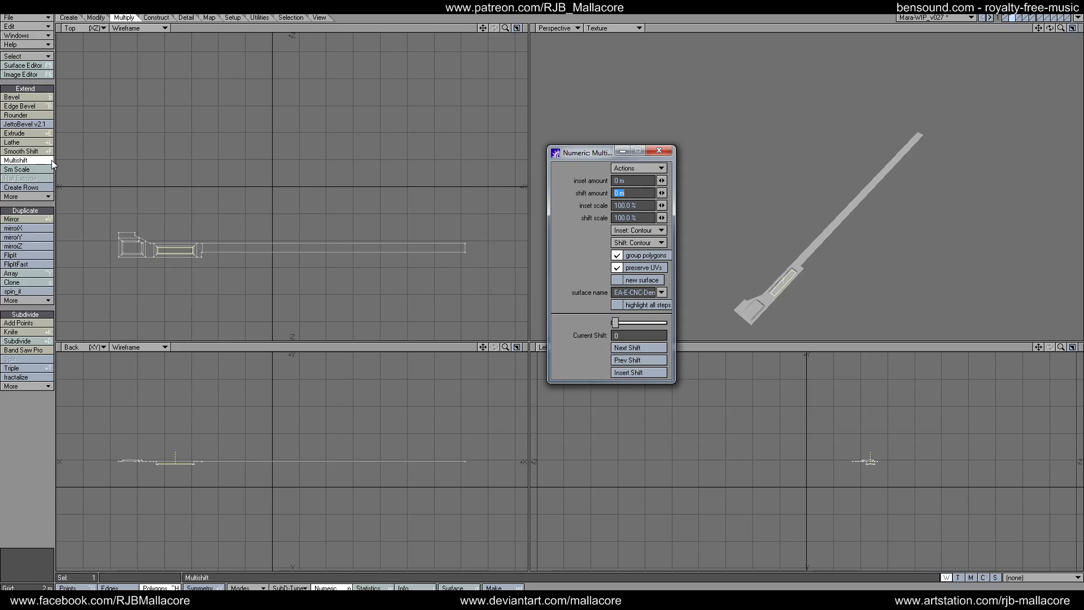
text(200mm)
key(Tab)
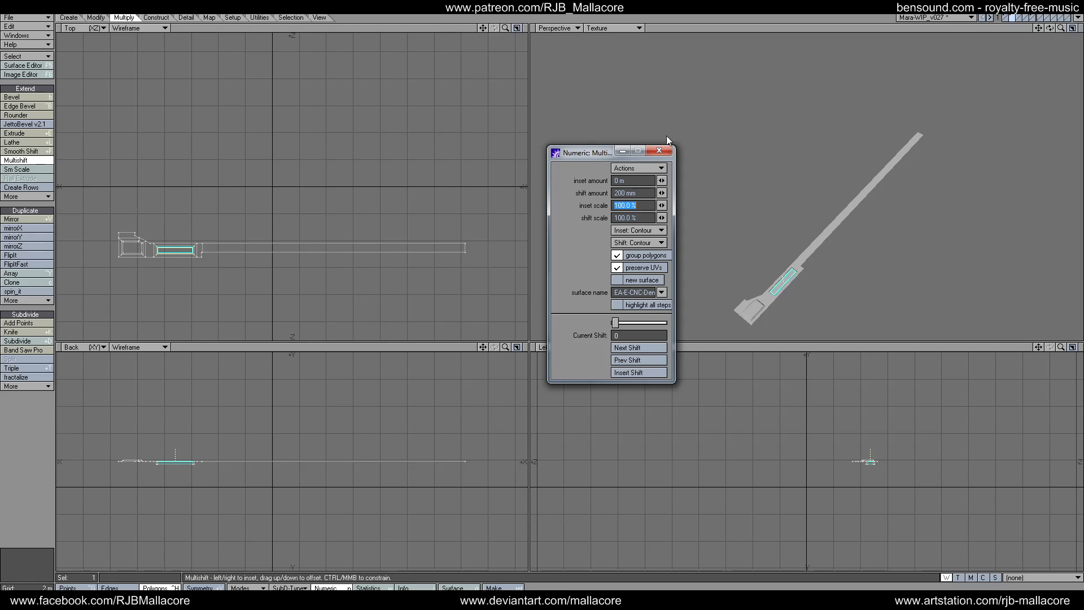
click(658, 151)
key(space)
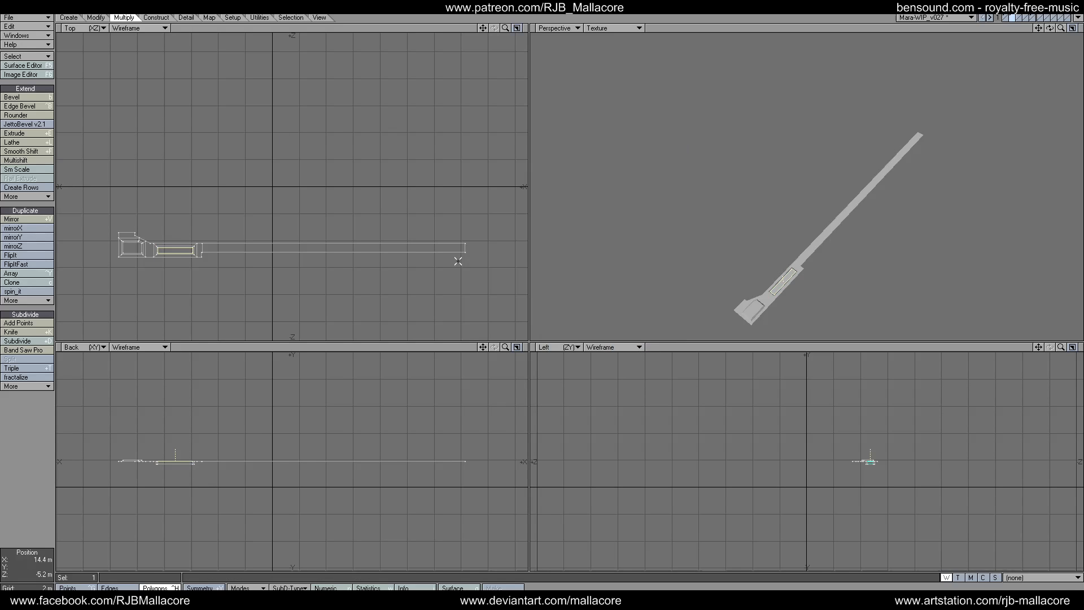
click(25, 480)
Divide the long narrow strip polygon crosswise into 11 segments with Band Saw Pro and clear the selection.
drag(248, 236, 262, 278)
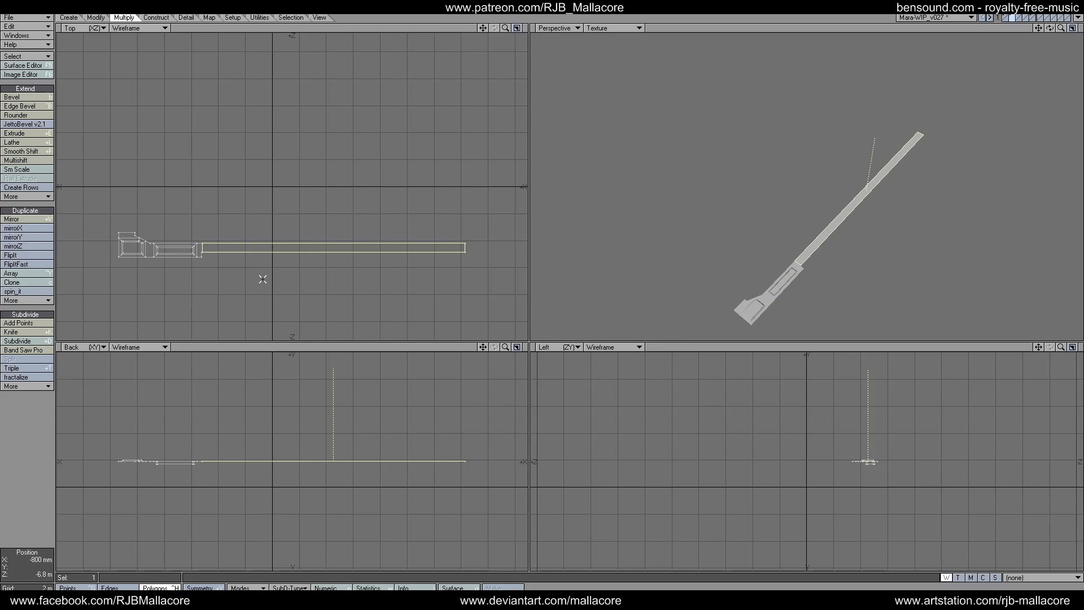
click(25, 350)
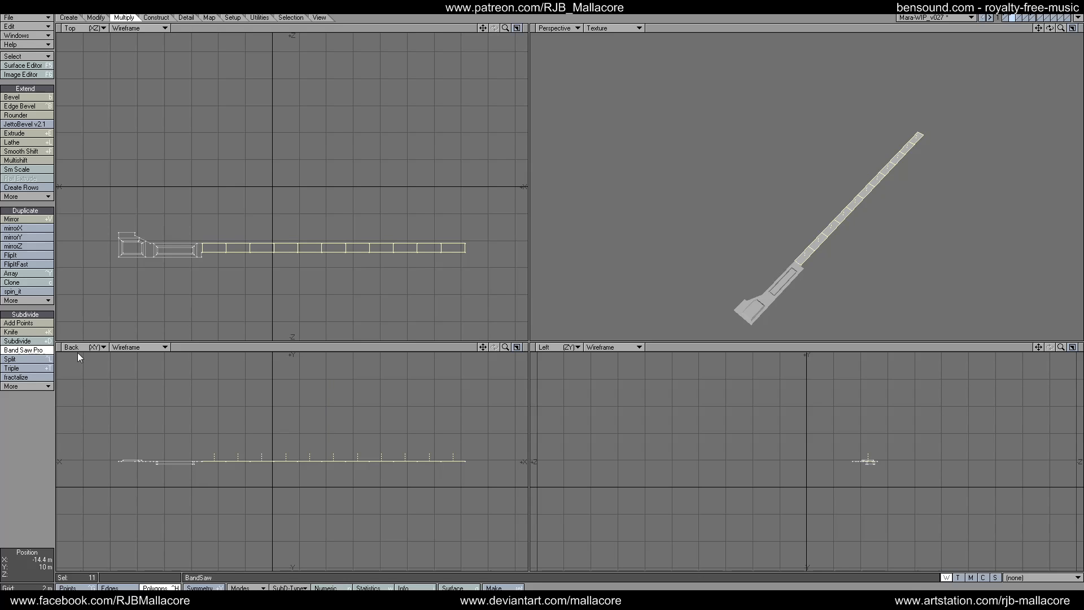
click(34, 500)
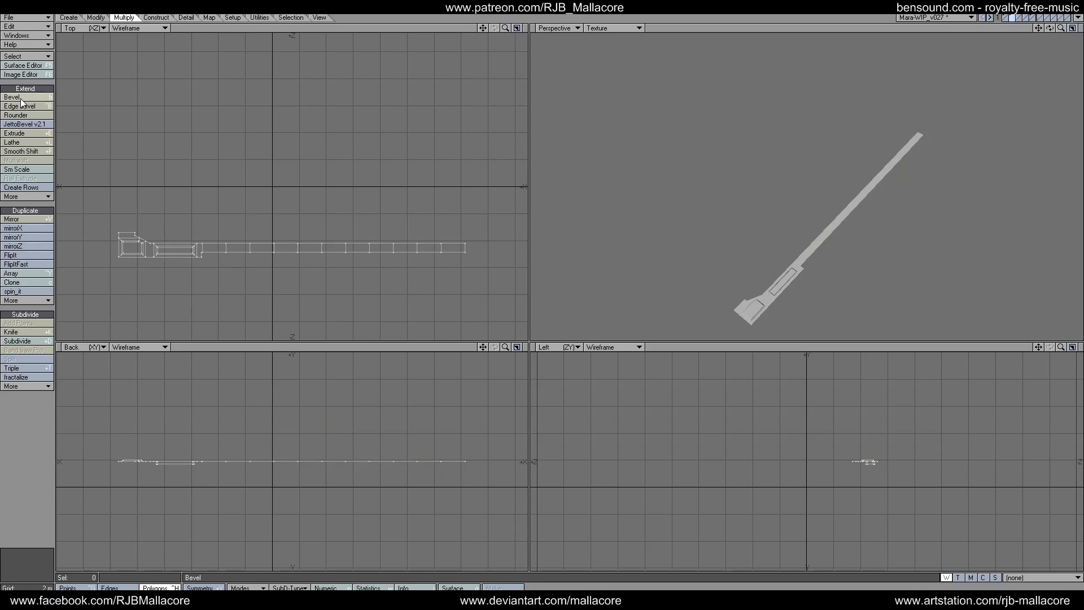
click(213, 247)
click(237, 247)
click(285, 247)
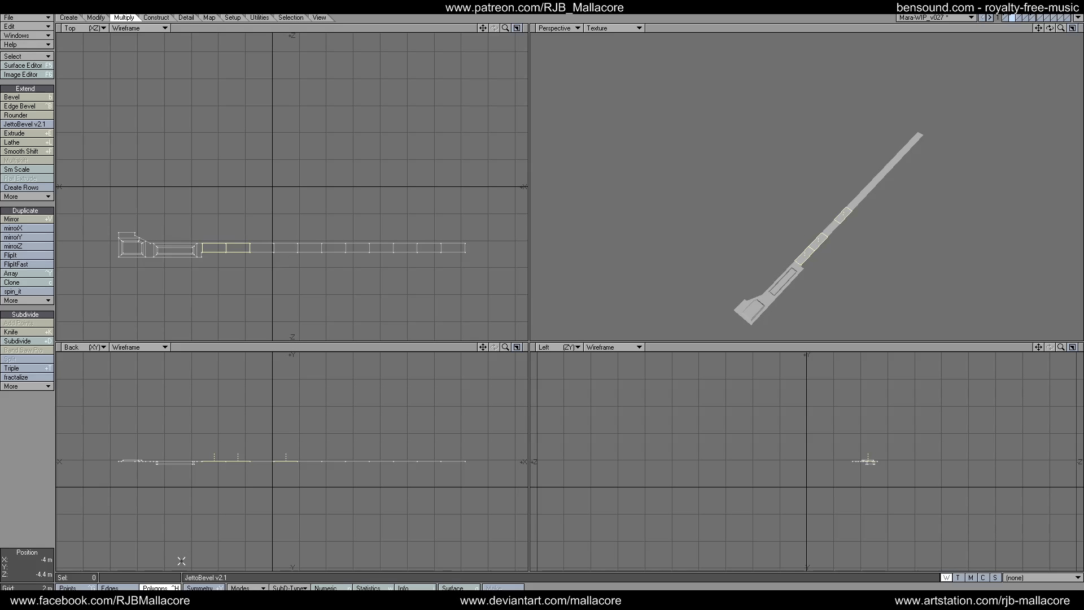
key(F12)
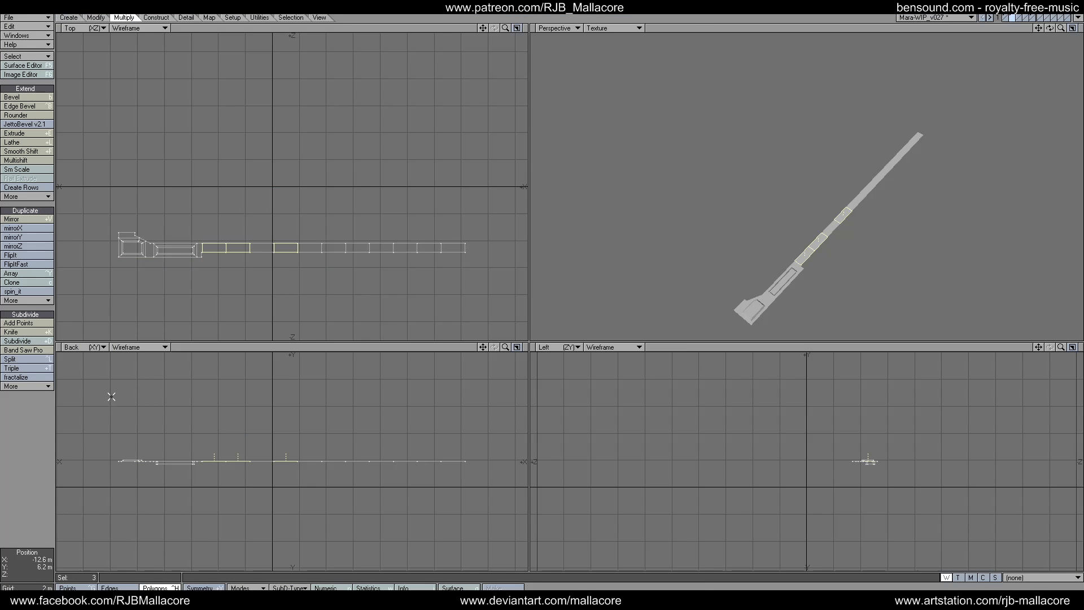
Bevel all 11 segments of the long narrow strip with a 50 mm shift and 50 mm inset, and clear the selection.
click(214, 247)
click(262, 247)
click(285, 247)
click(334, 247)
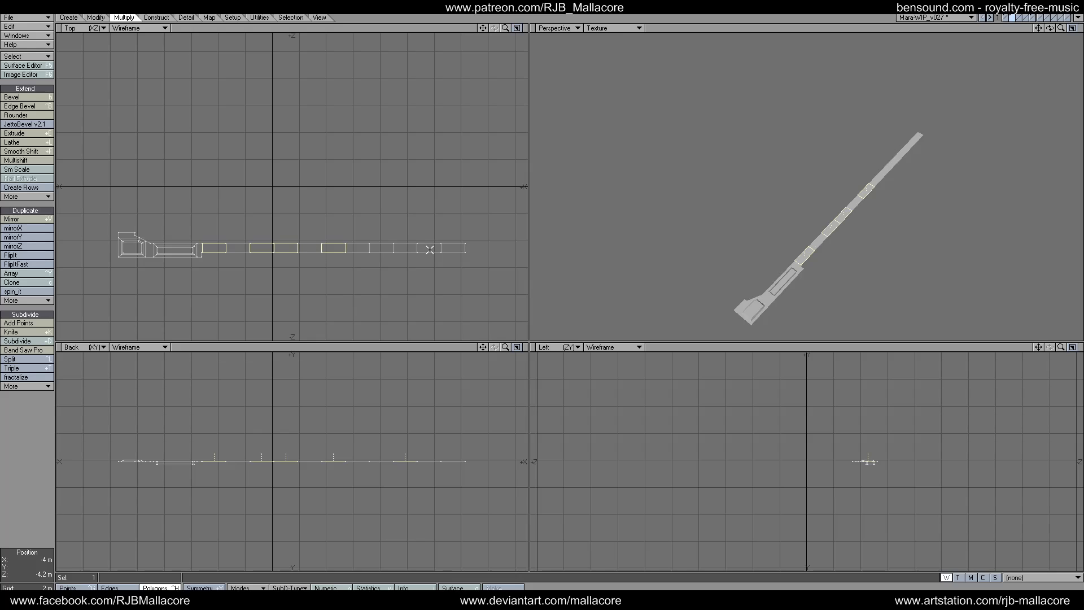
click(405, 247)
click(453, 247)
click(429, 248)
click(381, 247)
click(358, 247)
click(310, 248)
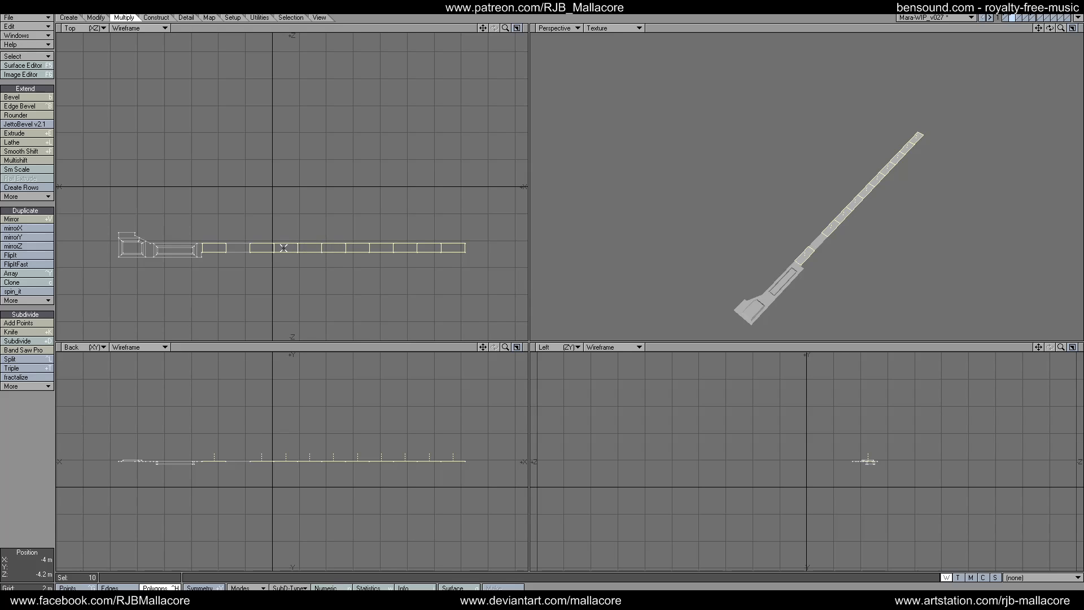
click(243, 249)
click(22, 98)
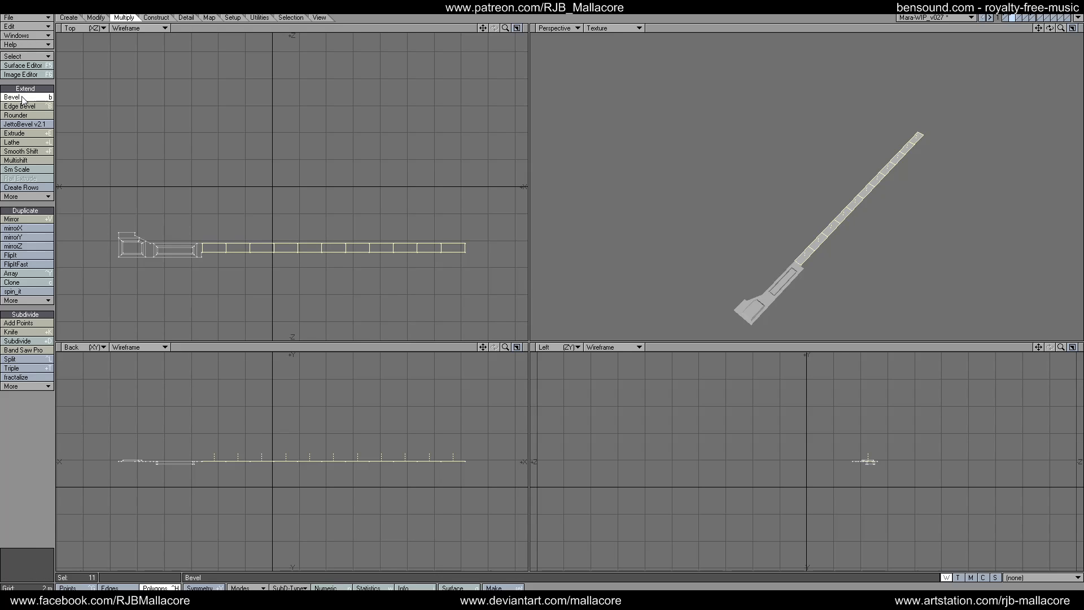
key(n)
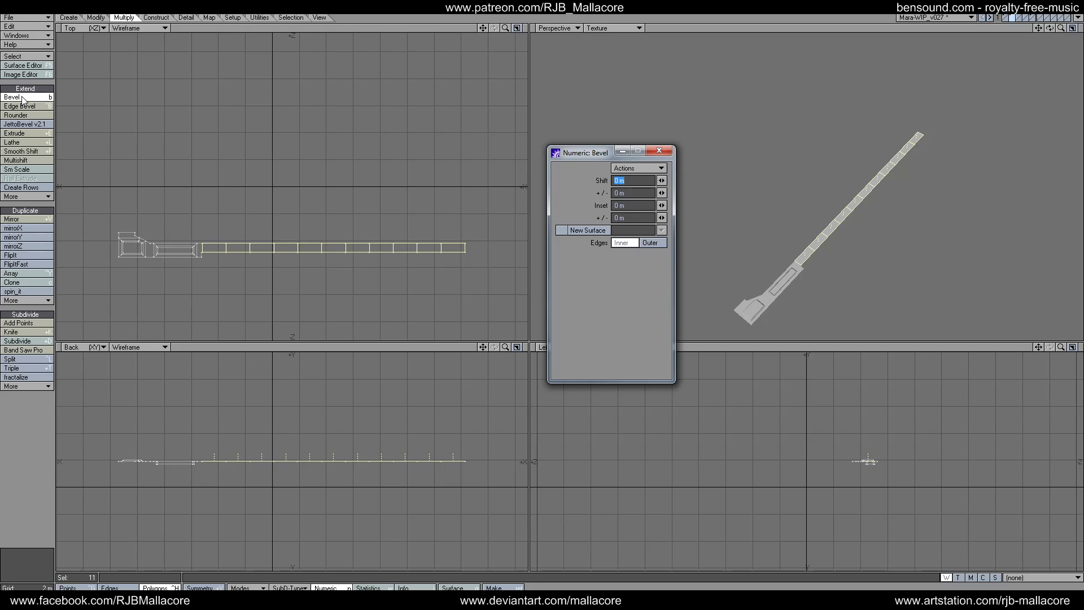
key(BackSpace)
text(.05)
key(Tab)
key(Tab)
text(.05)
key(Tab)
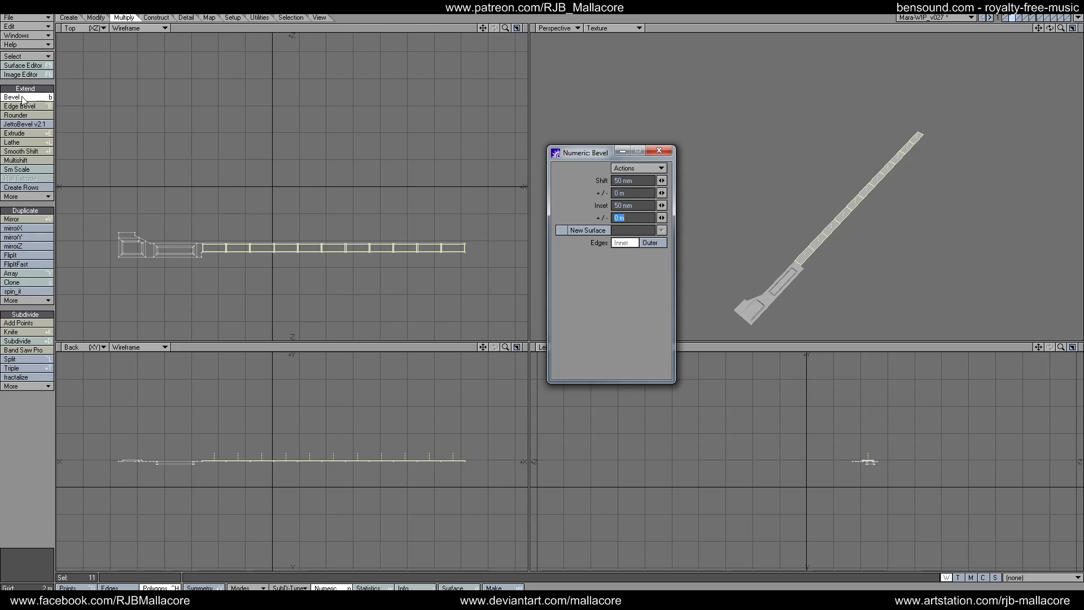
click(657, 152)
key(space)
click(34, 418)
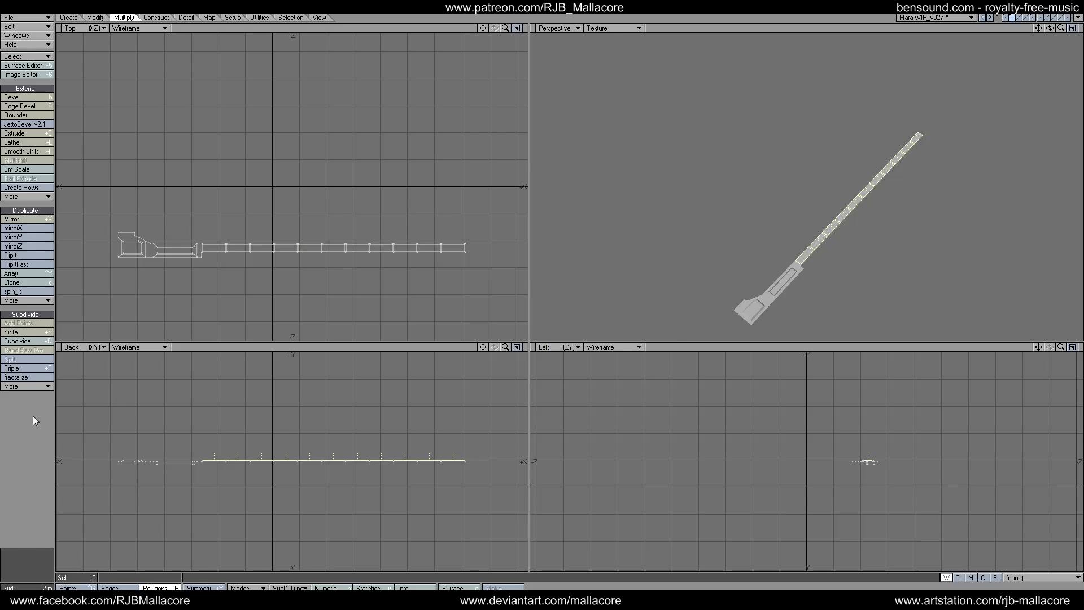
Mirror the detailed strip across the hull's centre line at Z = 0 and paste both strips into the first layer with the hull.
click(28, 219)
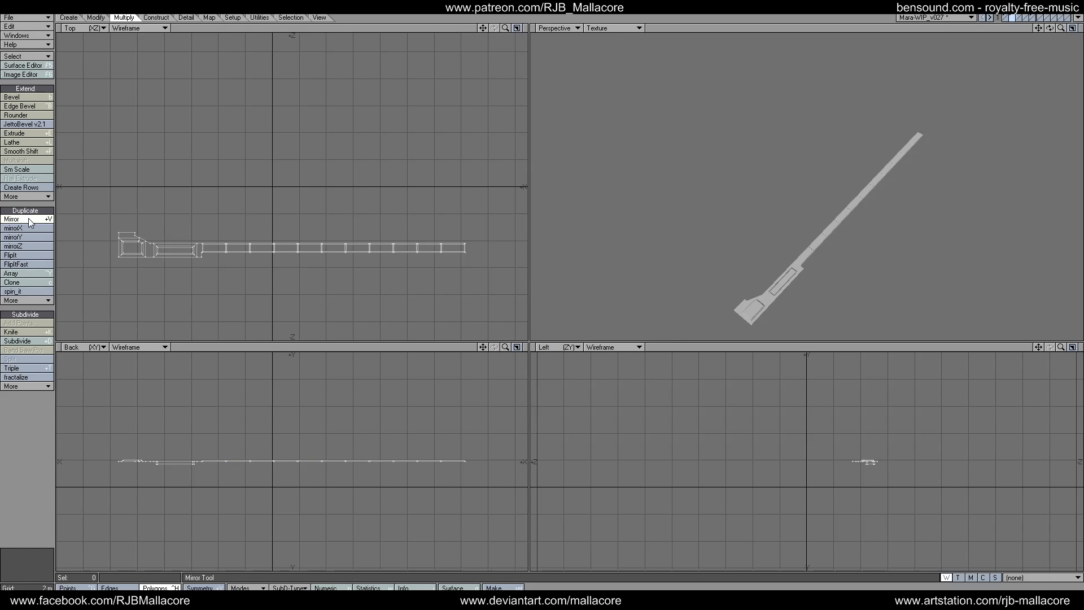
drag(193, 187, 232, 187)
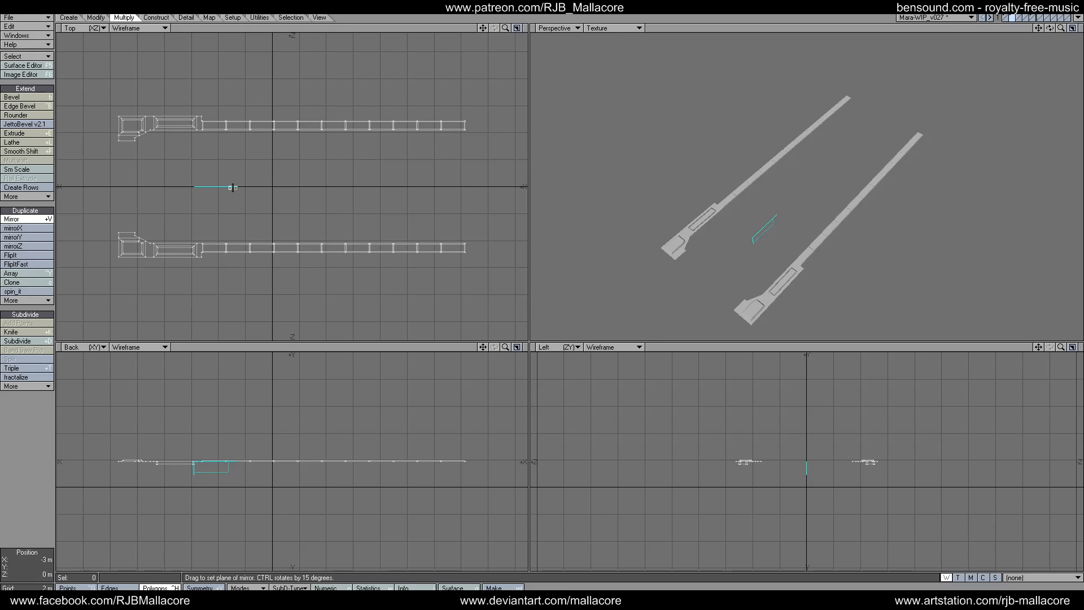
key(space)
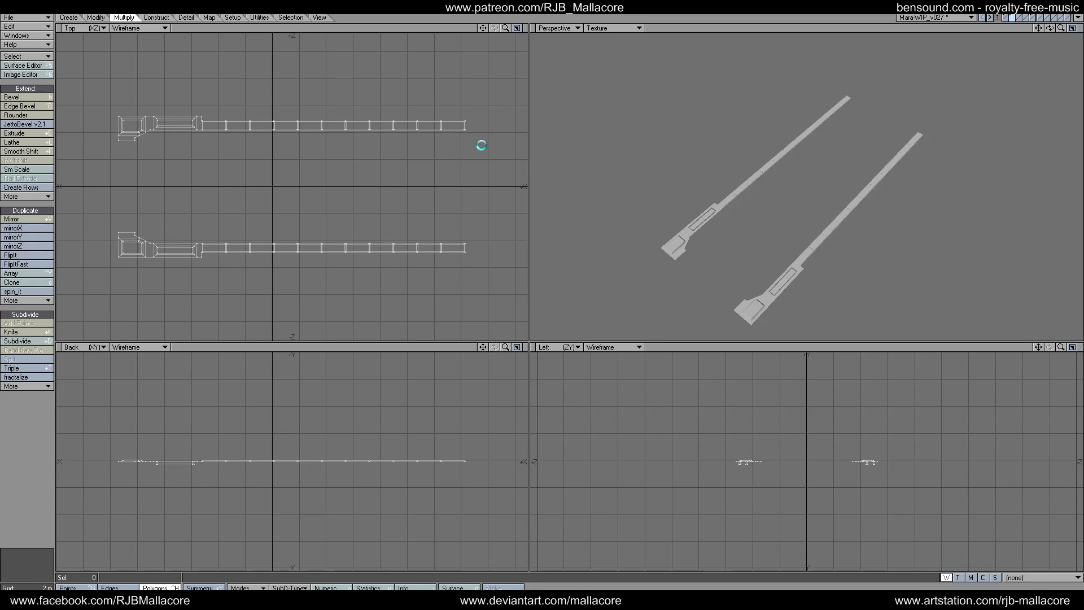
key(ctrl+x)
key(ctrl+v)
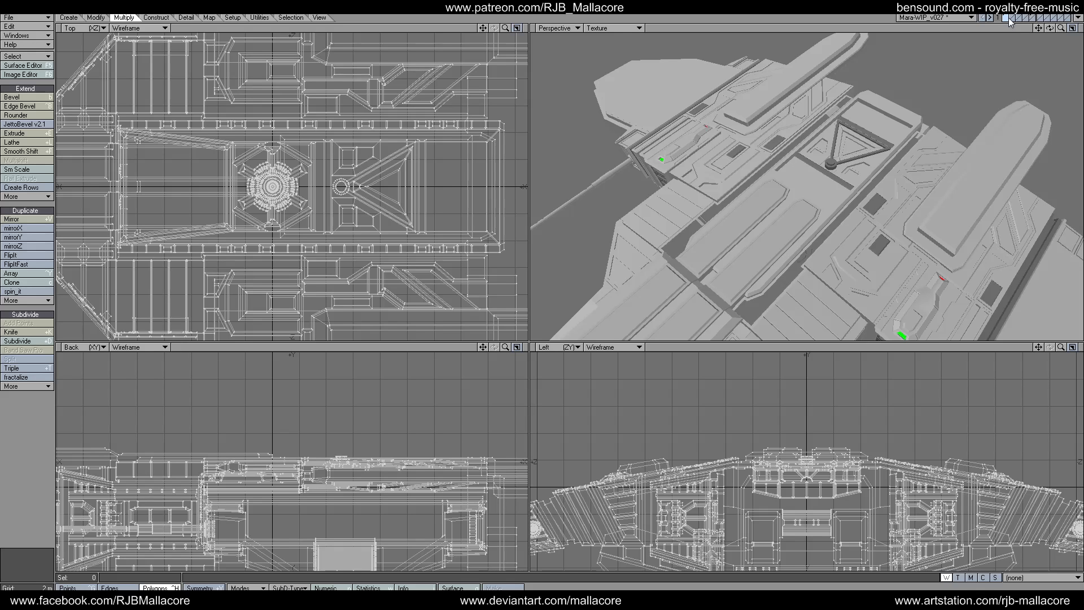
click(1007, 20)
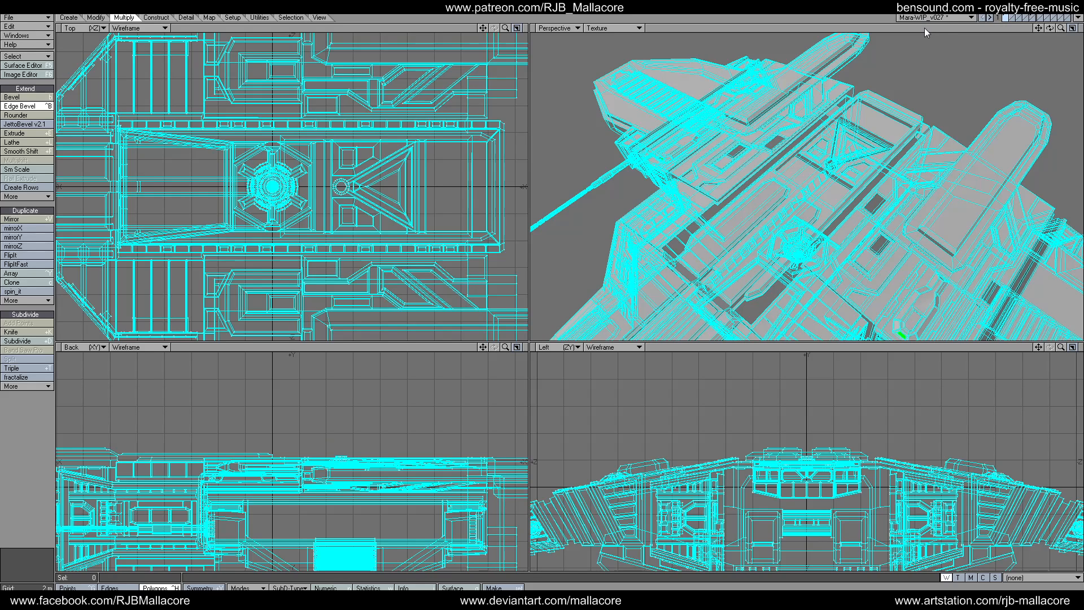
click(1012, 18)
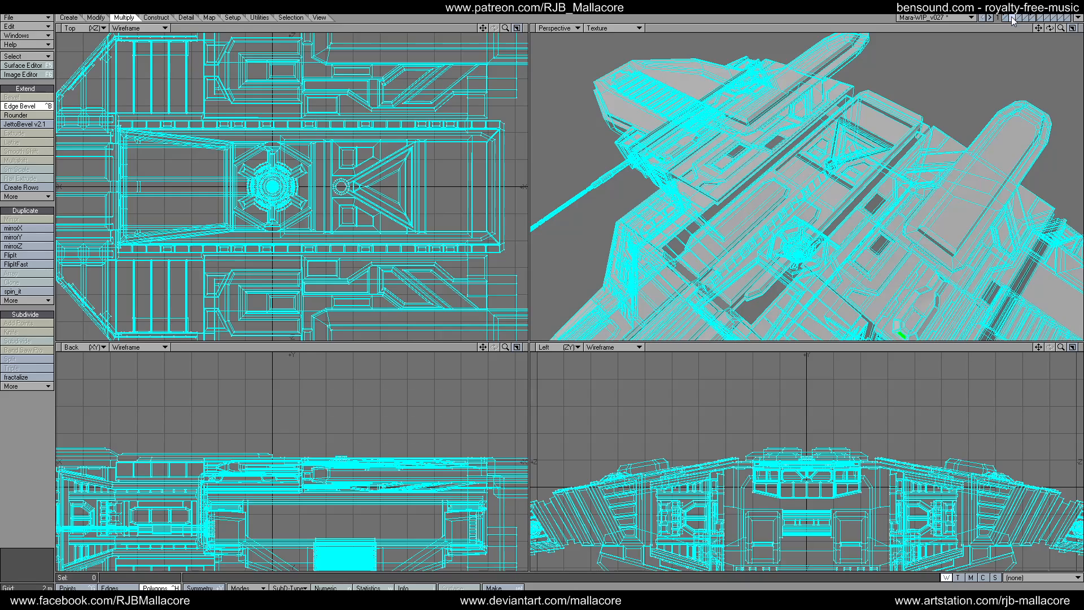
click(1005, 19)
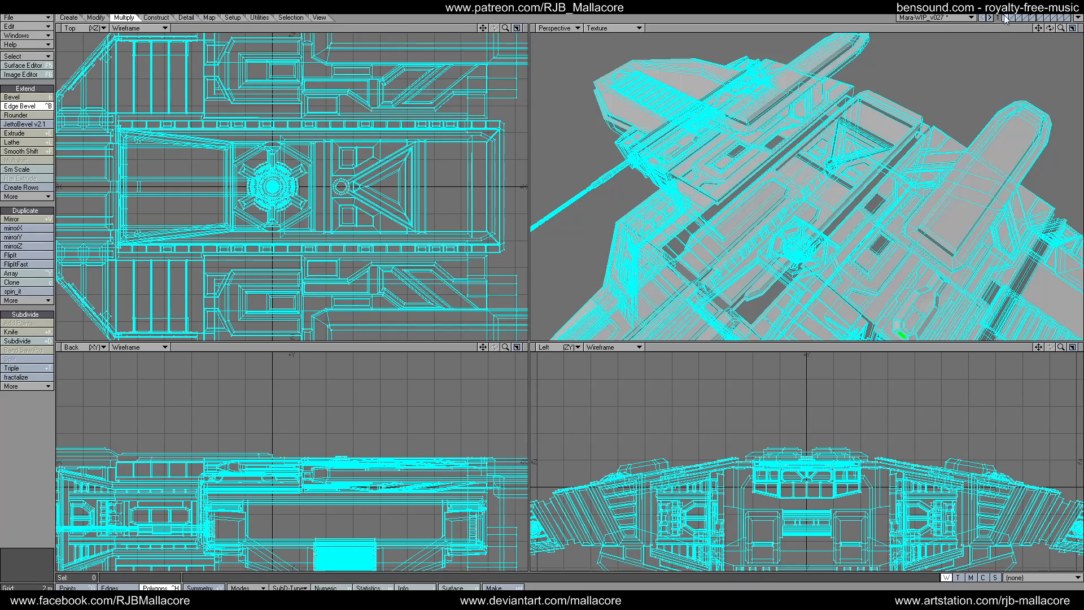
click(1011, 18)
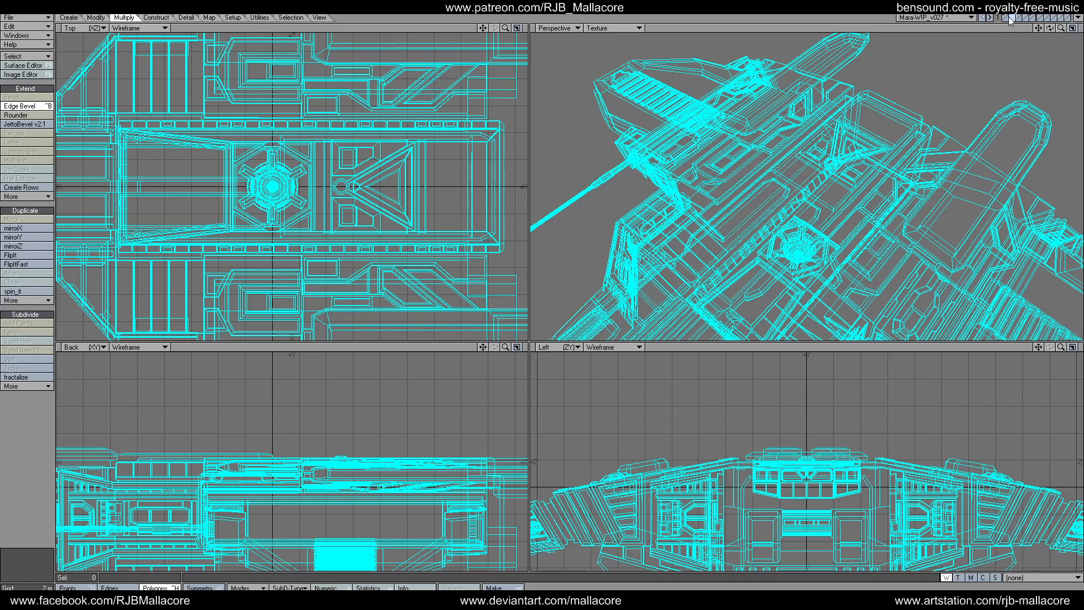
click(1006, 17)
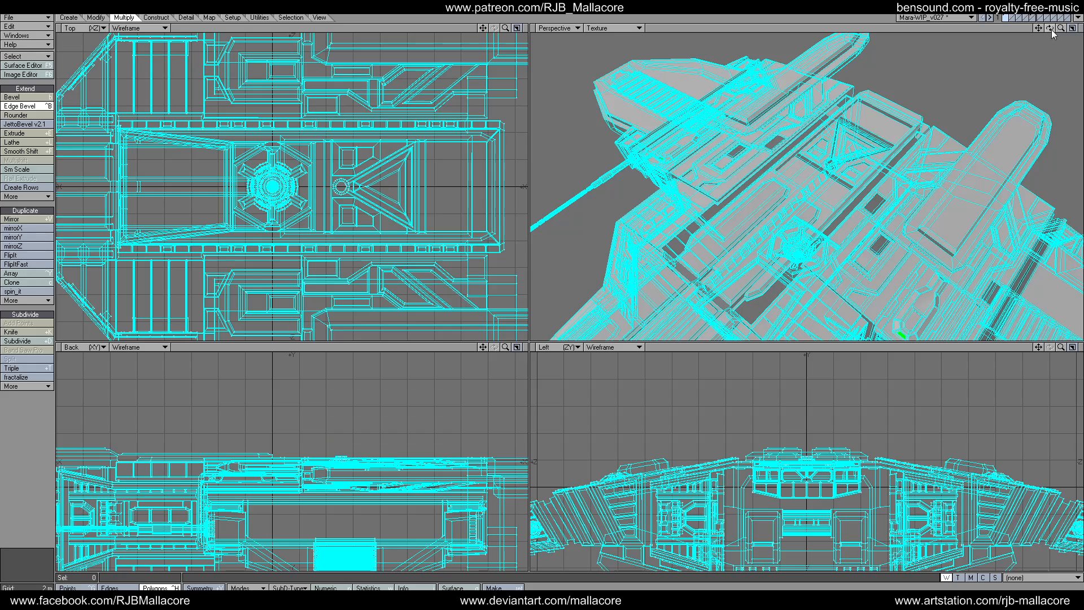
mouse_move(1049, 27)
mouse_down()
mouse_move(1041, 34)
mouse_move(1048, 28)
mouse_up()
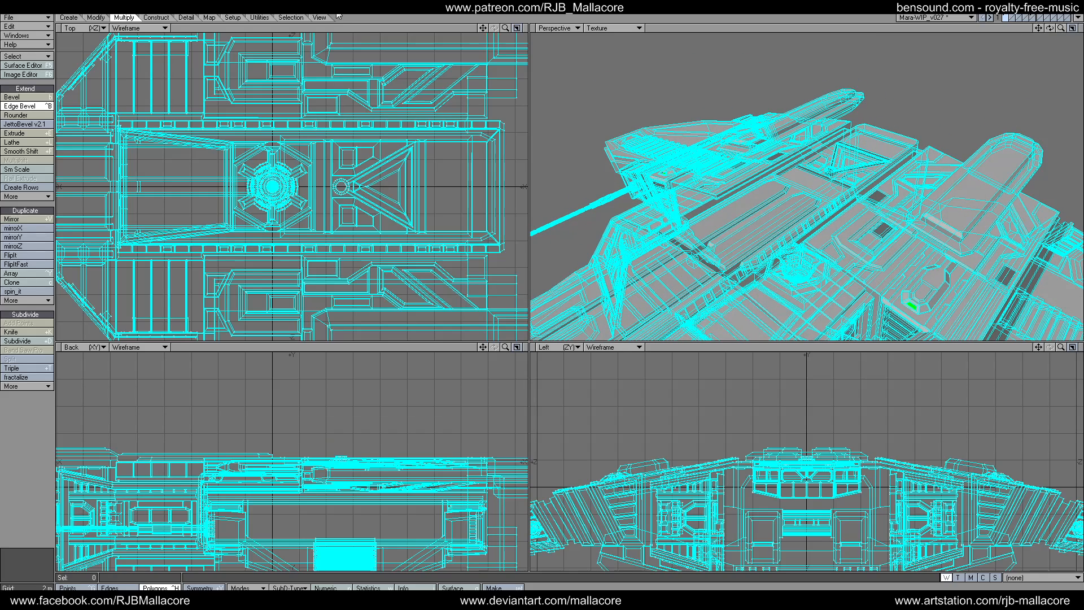
click(319, 19)
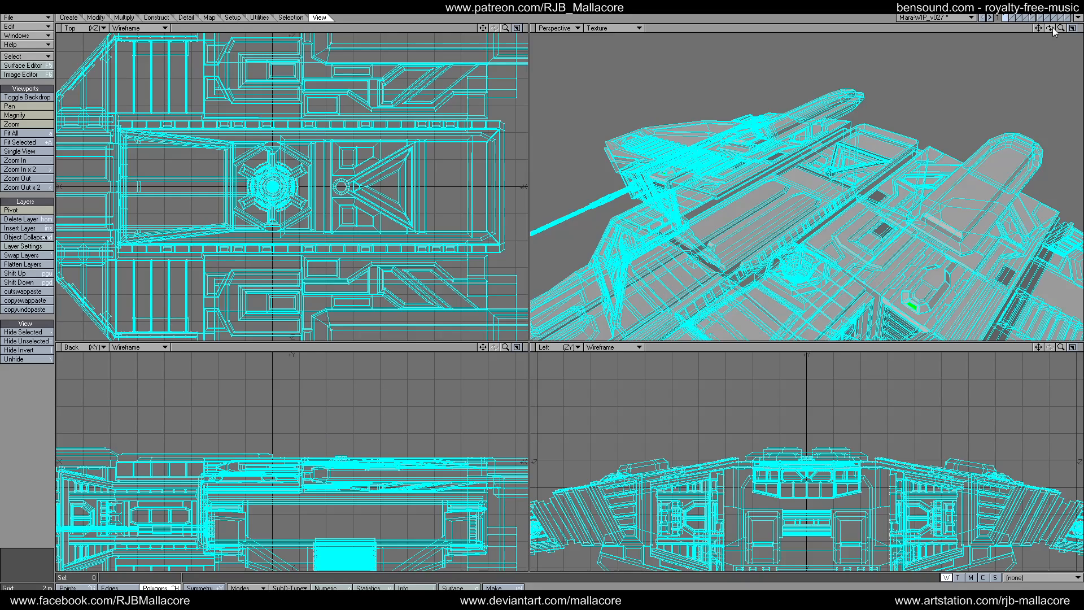
drag(1050, 28, 1027, 29)
key(space)
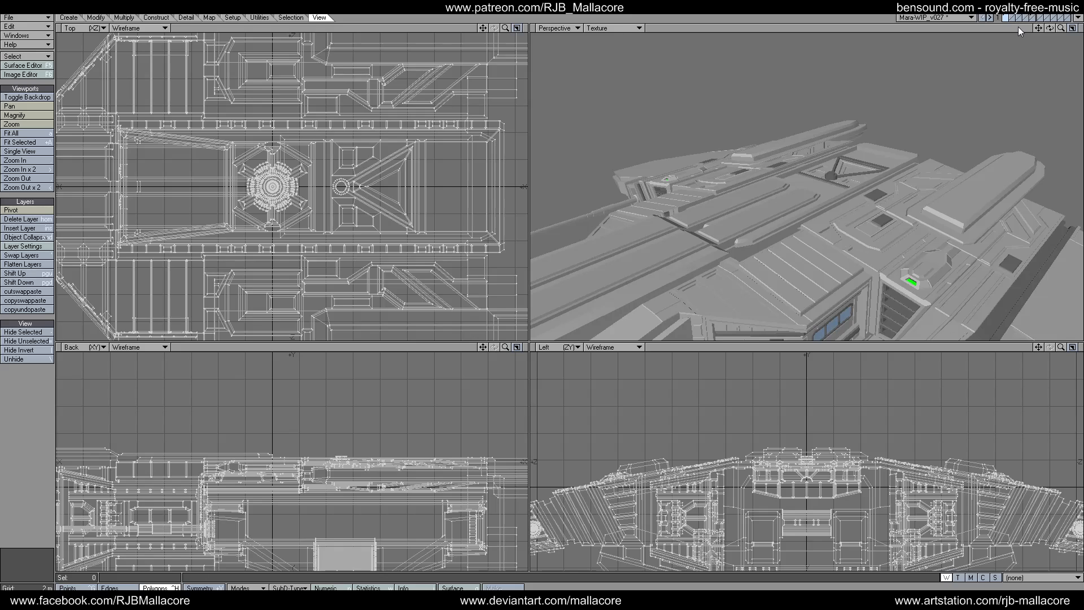
Clear the strips left in the second layer and merge the hull layer's points with the Automatic range.
click(1014, 18)
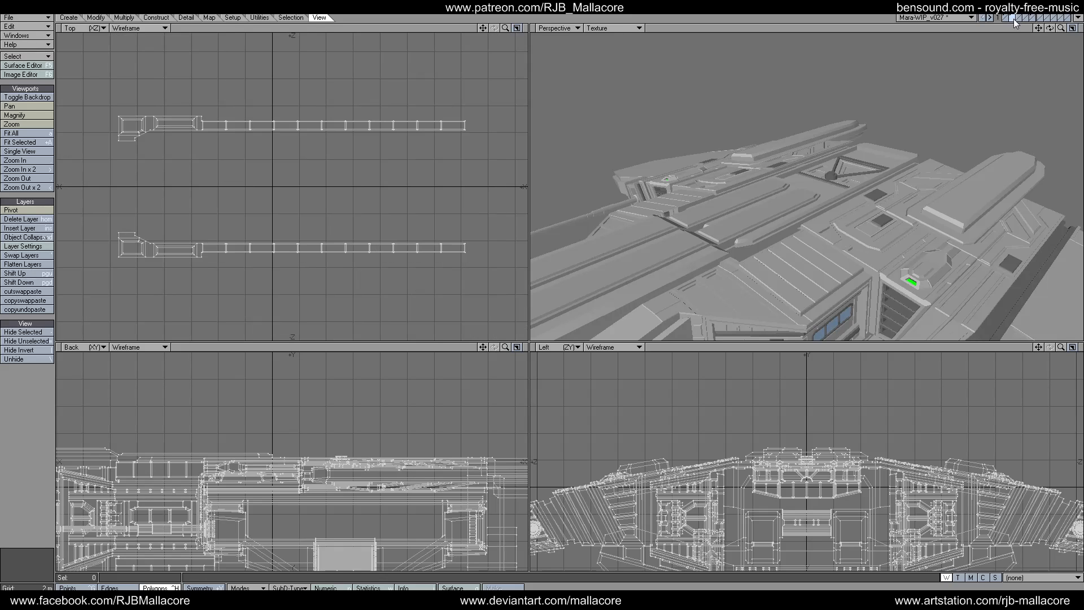
click(1014, 20)
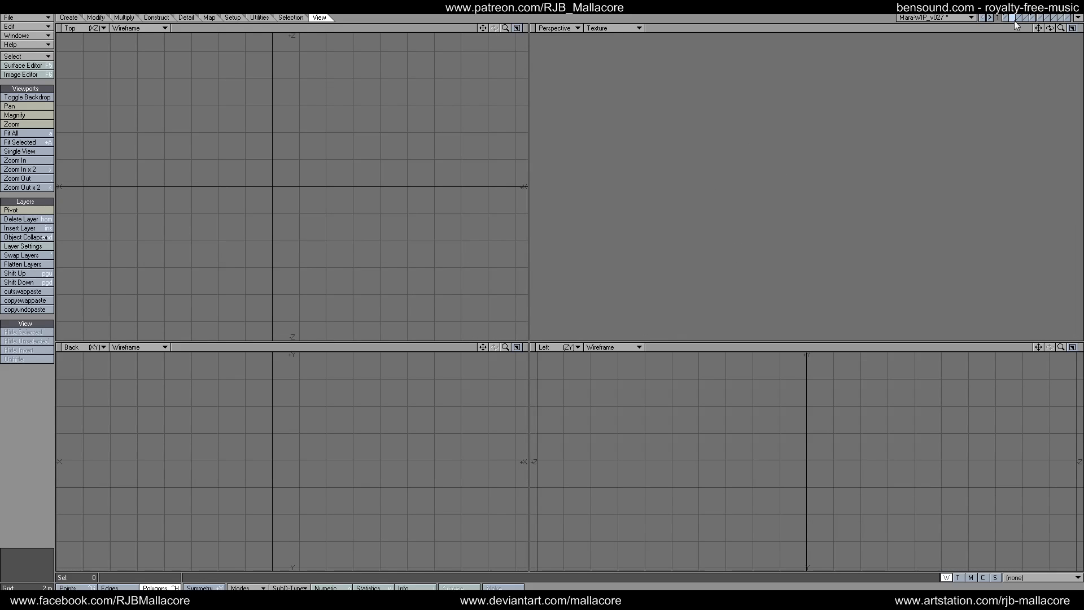
click(1005, 19)
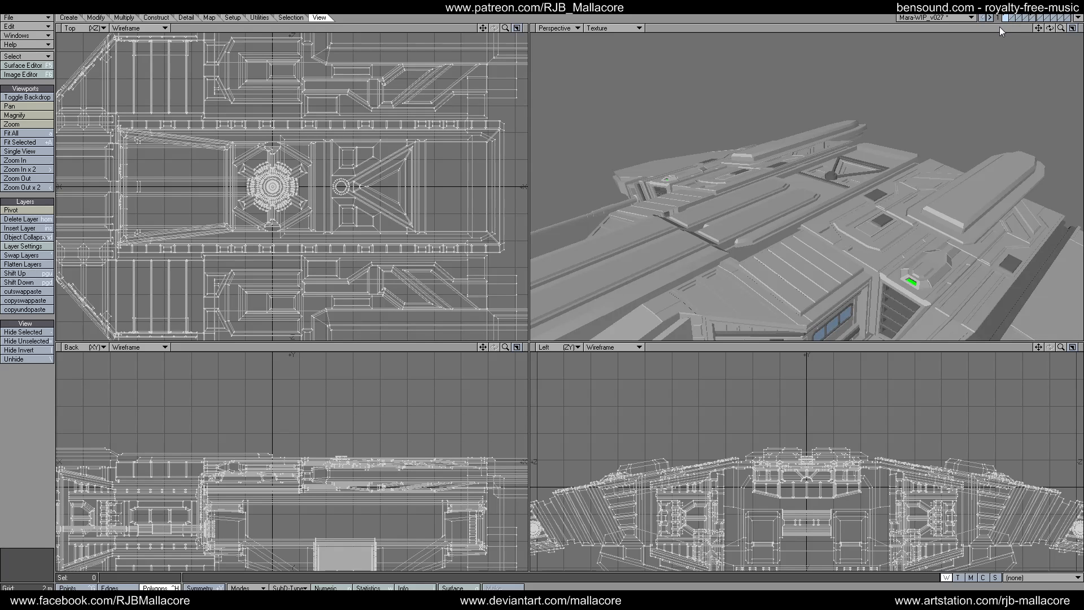
key(m)
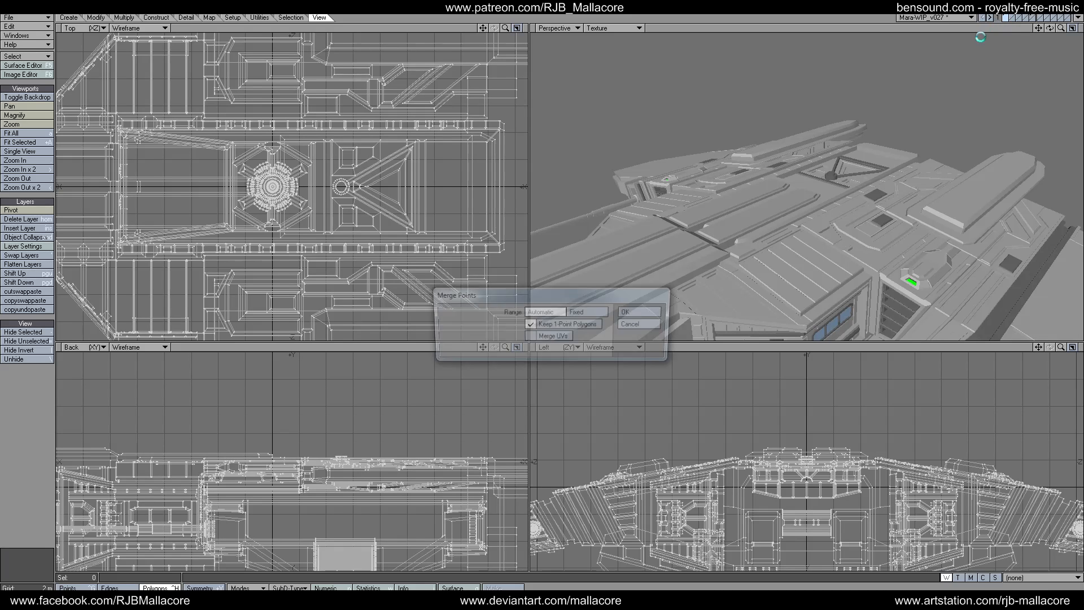
click(635, 311)
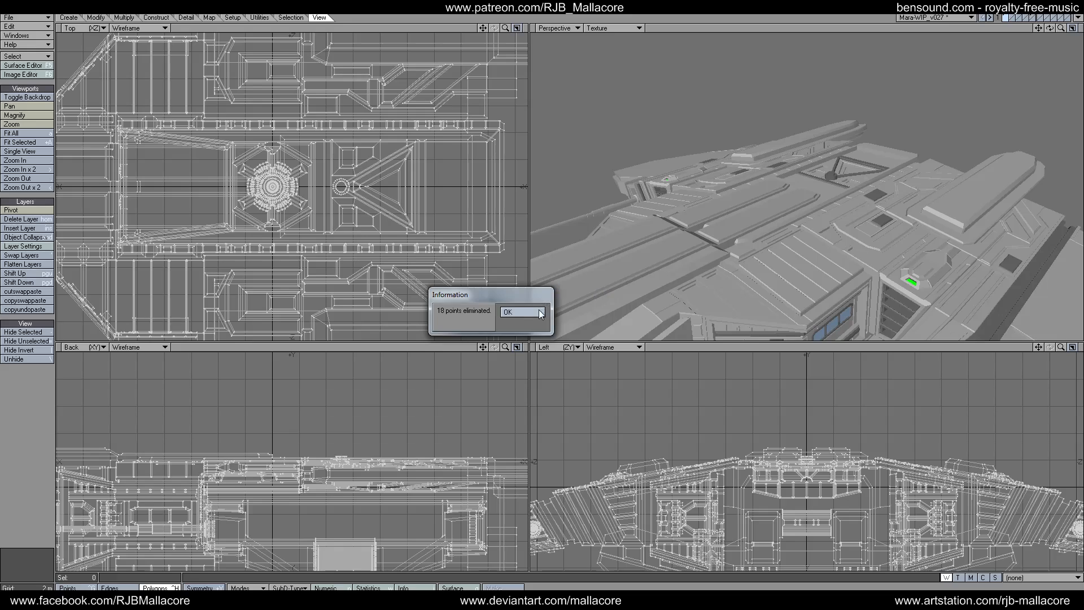
key(Return)
Try to transfer the two long raised panels on the central spine to the second layer.
mouse_move(1052, 29)
mouse_down()
mouse_move(997, 90)
mouse_move(1047, 49)
mouse_move(1023, 19)
mouse_move(1039, 22)
mouse_move(1030, 27)
mouse_move(1051, 48)
mouse_move(1040, 53)
mouse_move(1038, 28)
mouse_move(1013, 35)
mouse_move(1051, 40)
mouse_move(1010, 14)
mouse_move(1039, 46)
mouse_move(1053, 32)
mouse_up()
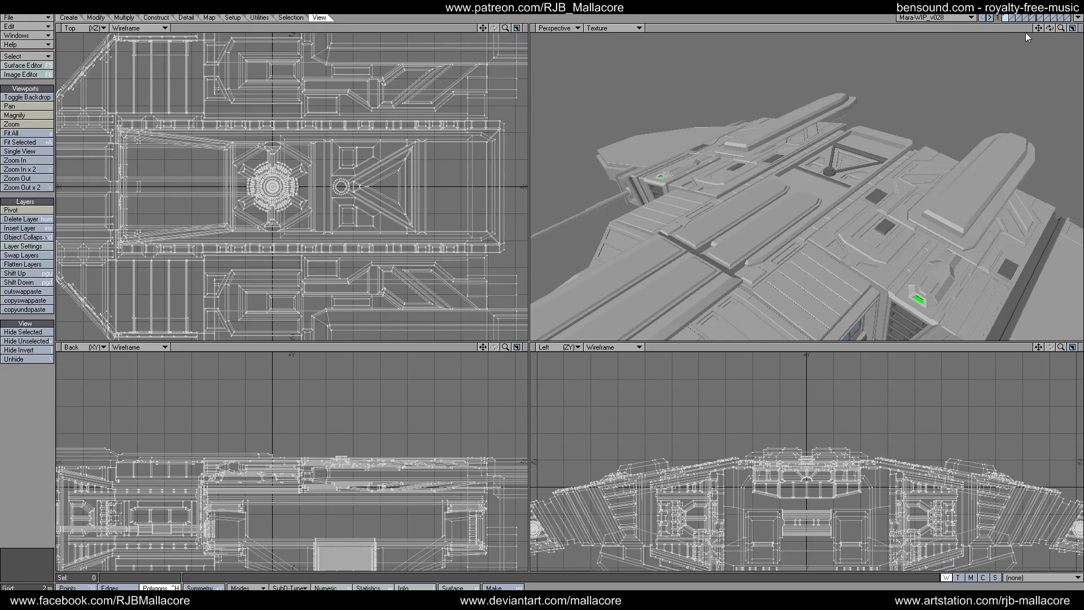
drag(1060, 29, 942, 109)
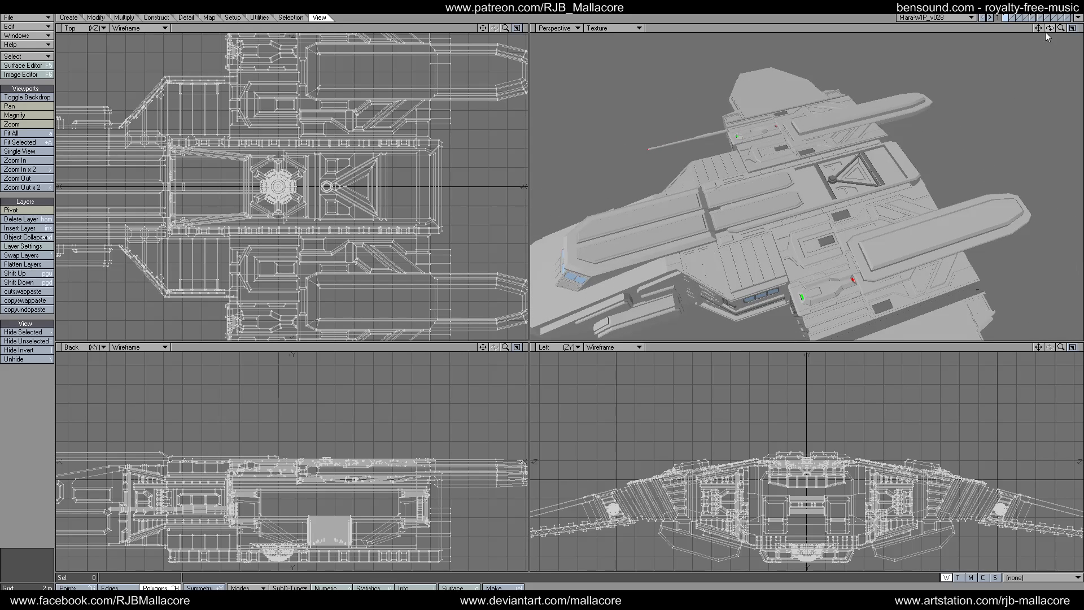
drag(1060, 29, 1077, 28)
key(plus)
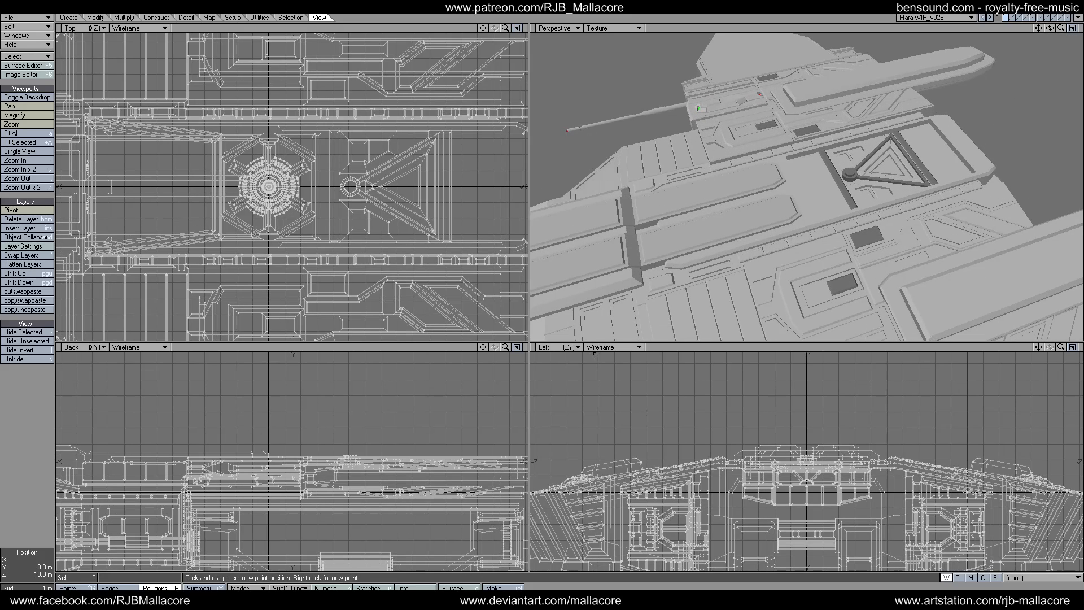
click(160, 588)
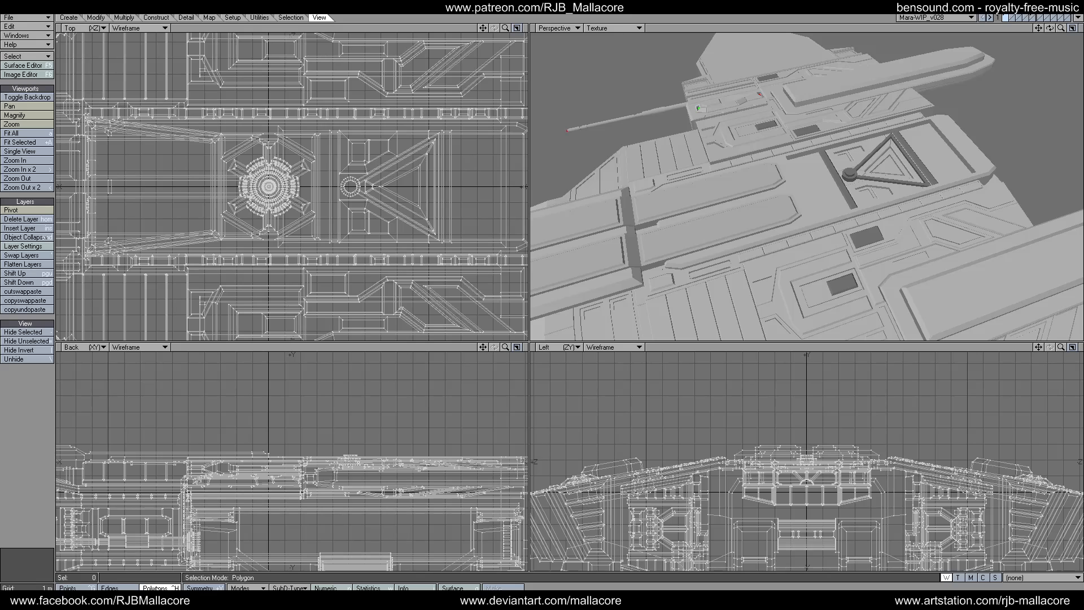
click(710, 234)
click(692, 192)
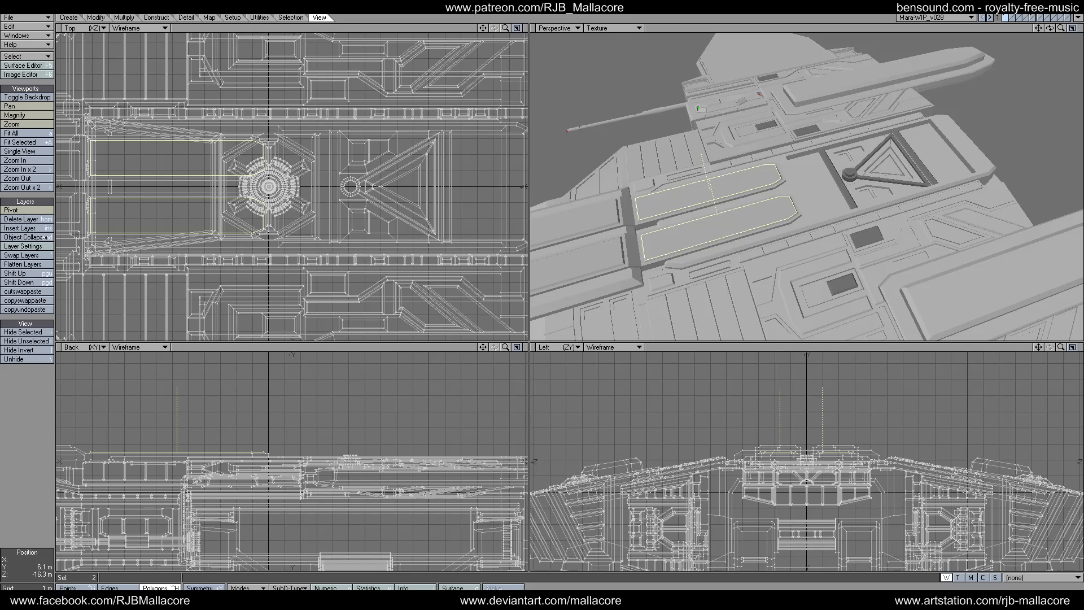
click(1014, 18)
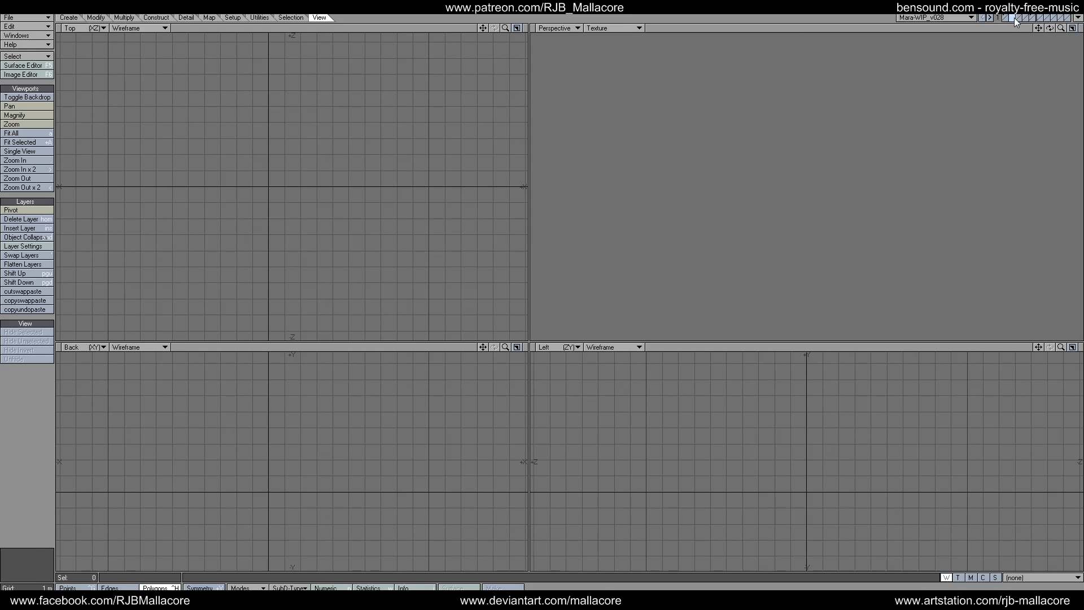
click(1008, 17)
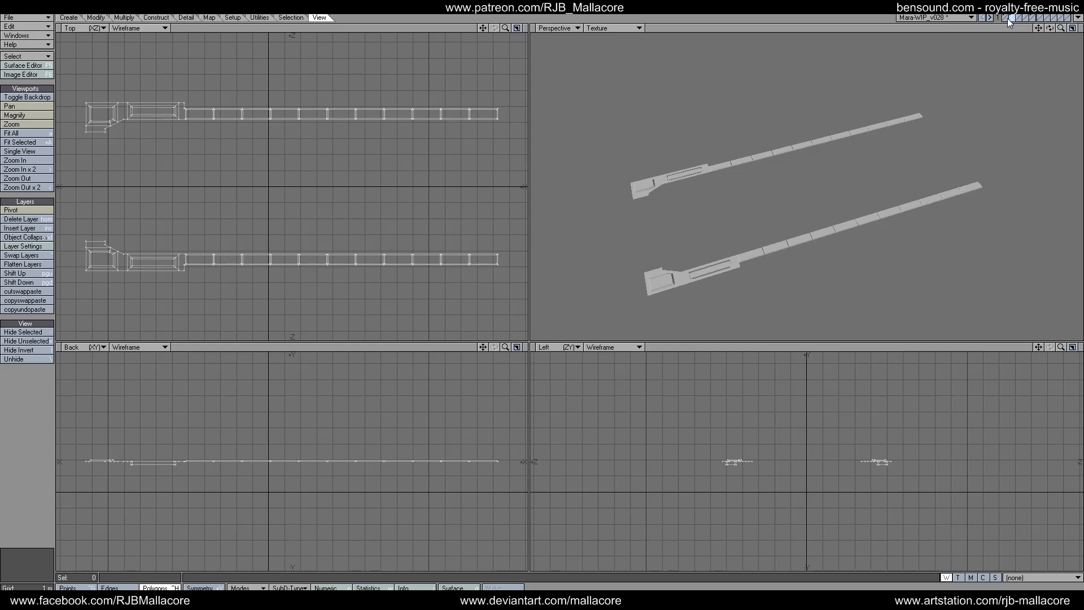
click(1005, 17)
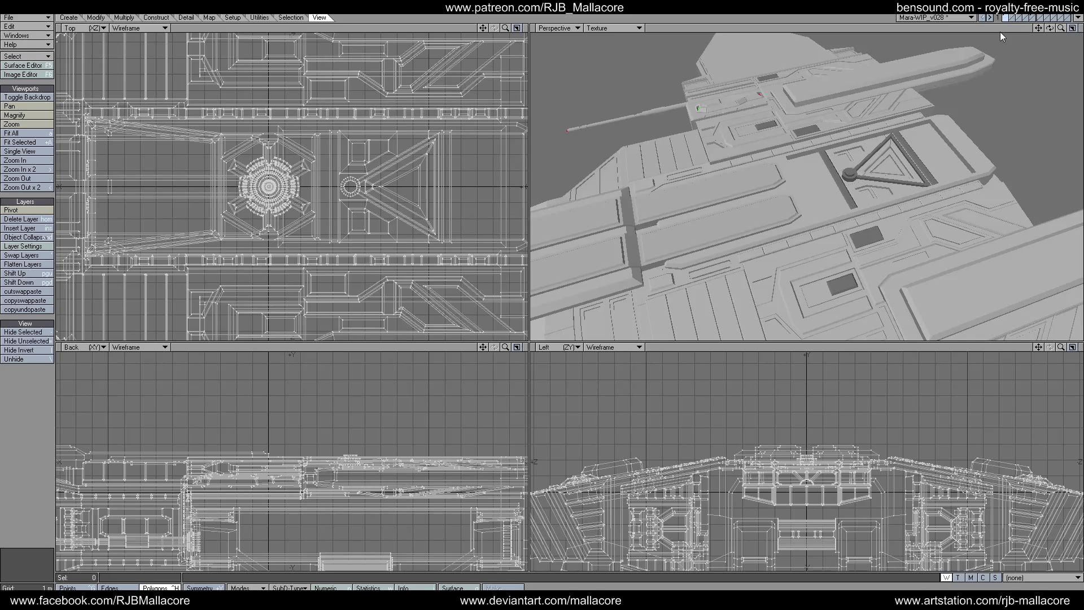
Cut the top polygons of the two long raised spine panels from the hull and paste them into the empty second layer.
click(762, 216)
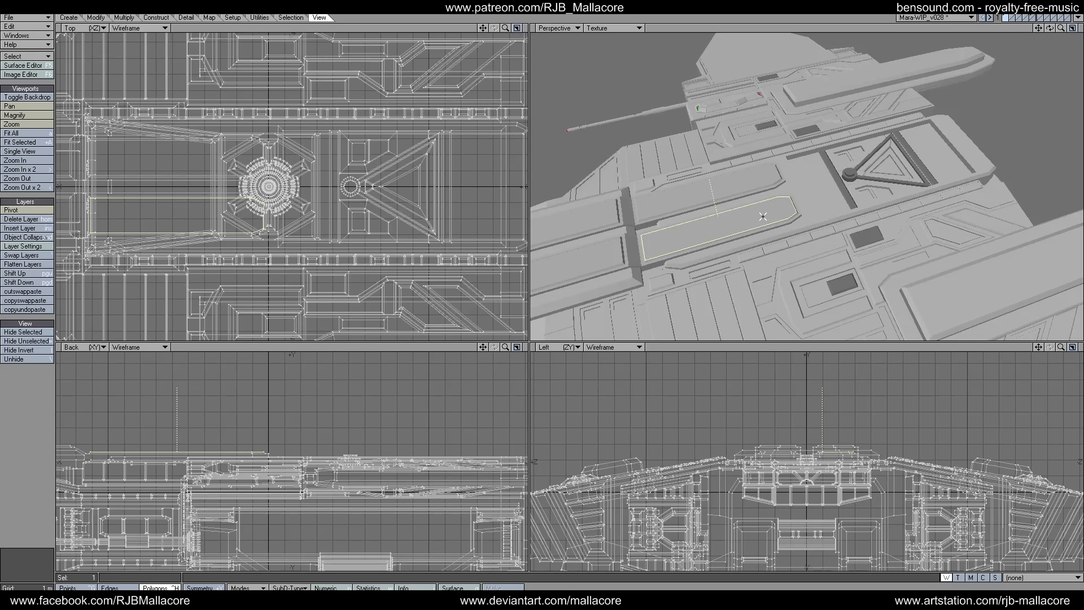
click(737, 184)
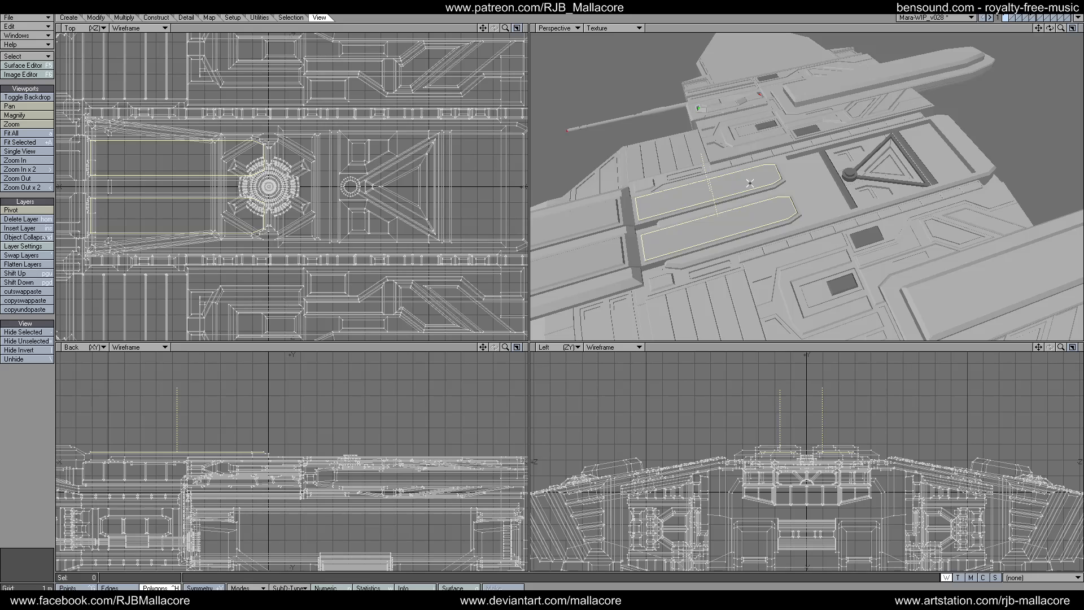
key(Delete)
click(1012, 17)
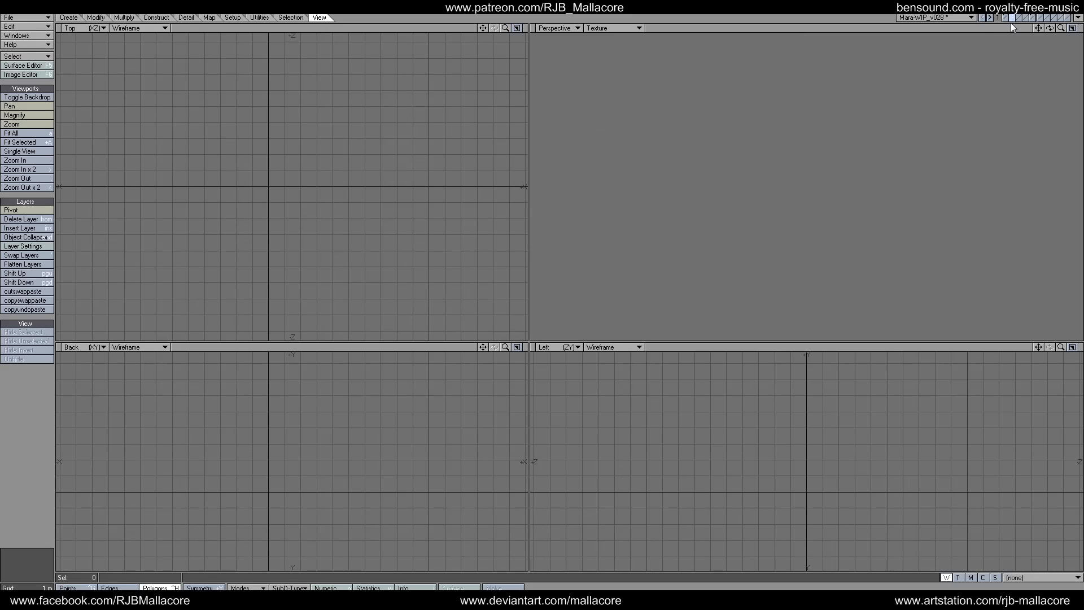
key(ctrl+v)
key(a)
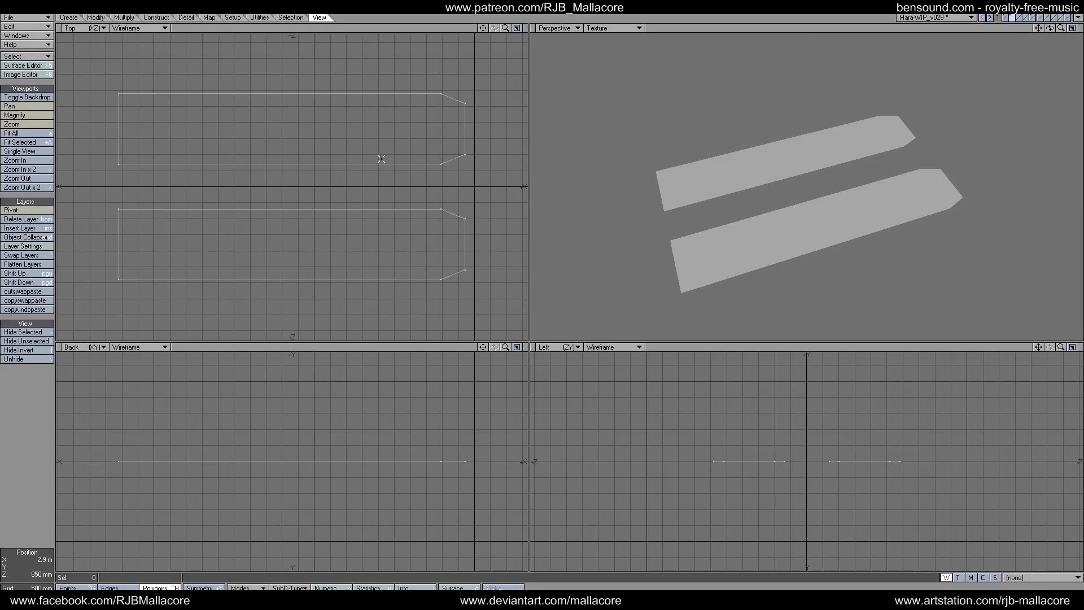
Delete the spine panel on the positive Z side and knife the remaining panel crosswise just before its tapered end.
click(412, 161)
key(Delete)
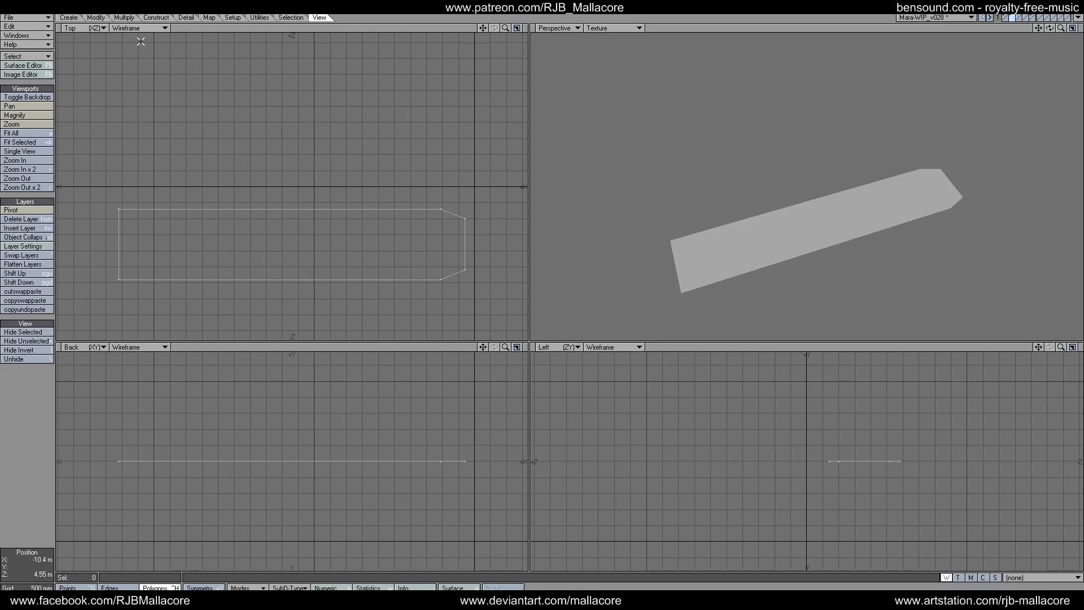
click(123, 18)
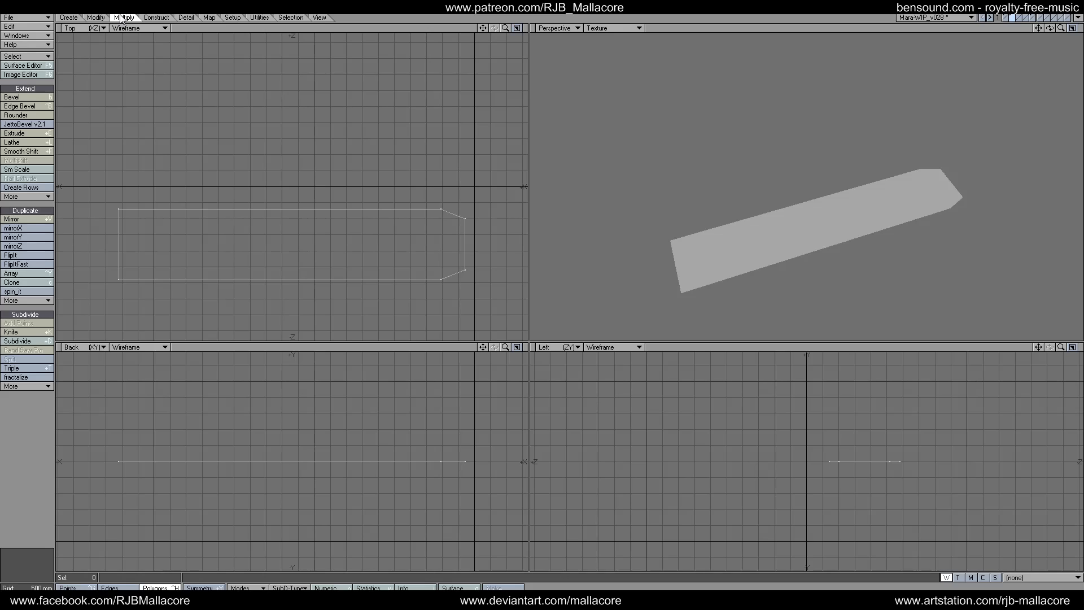
click(25, 338)
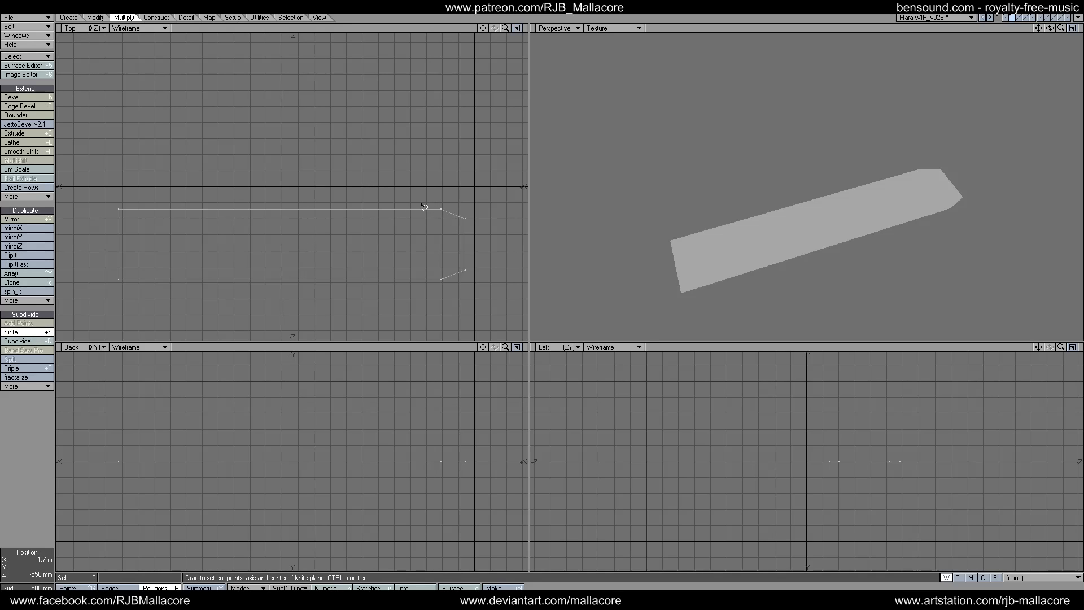
drag(412, 201, 429, 305)
drag(412, 203, 427, 204)
key(space)
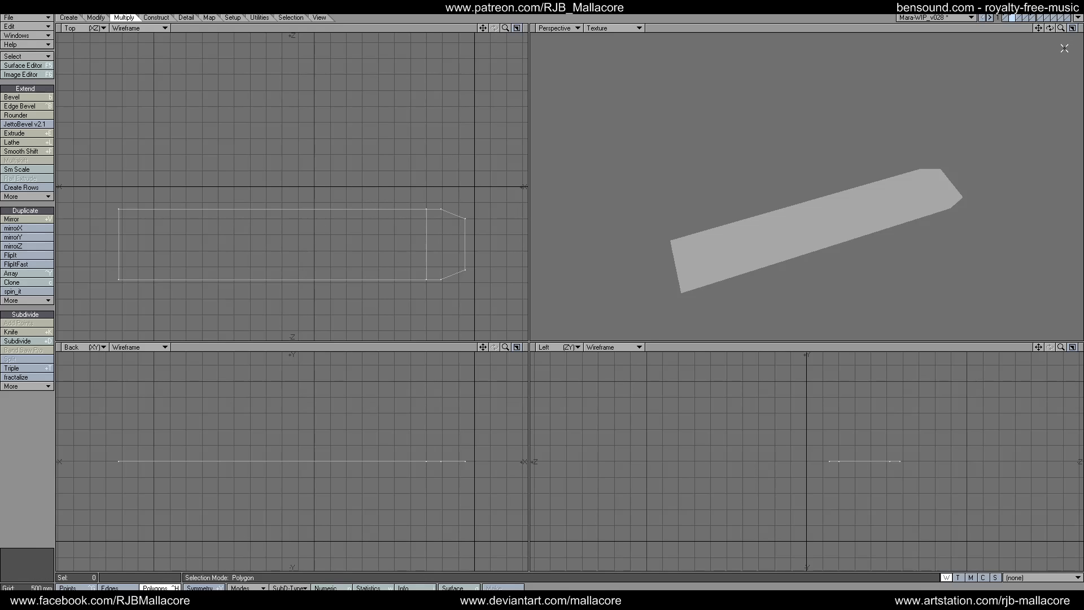
Knife the panel's tapered end piece into two halves along its lengthwise centre.
mouse_move(1049, 28)
mouse_down()
mouse_move(1054, 17)
mouse_move(1060, 25)
mouse_move(1050, 29)
mouse_up()
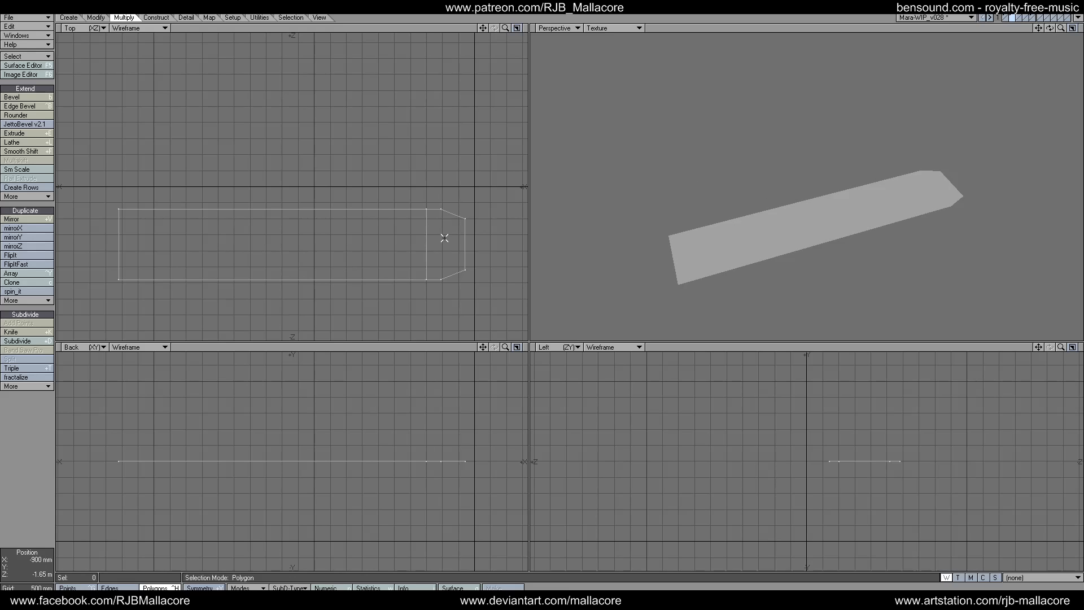
click(460, 244)
click(27, 332)
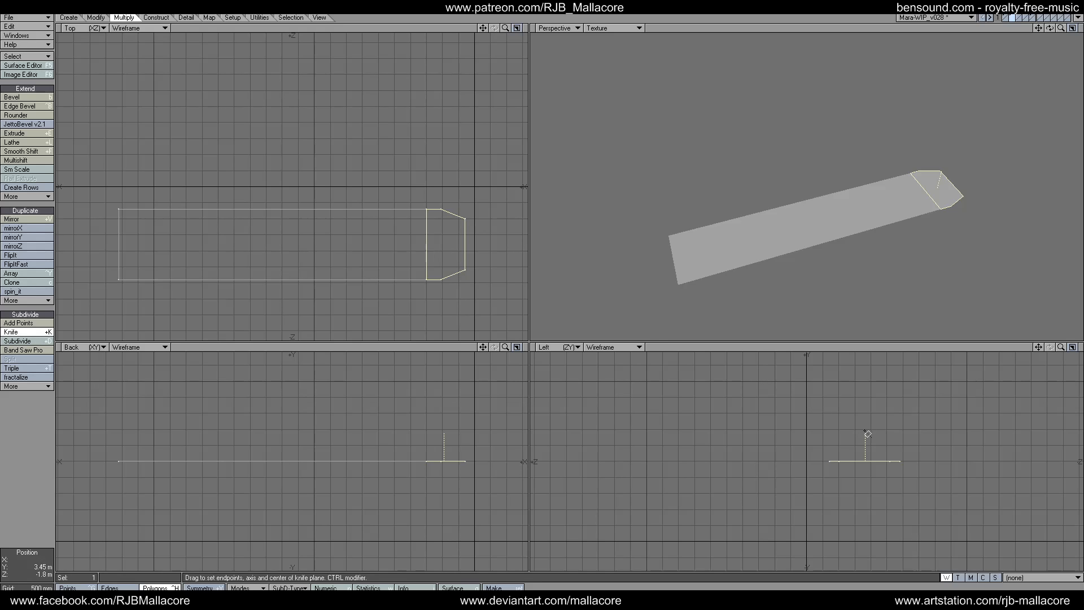
drag(866, 431, 869, 481)
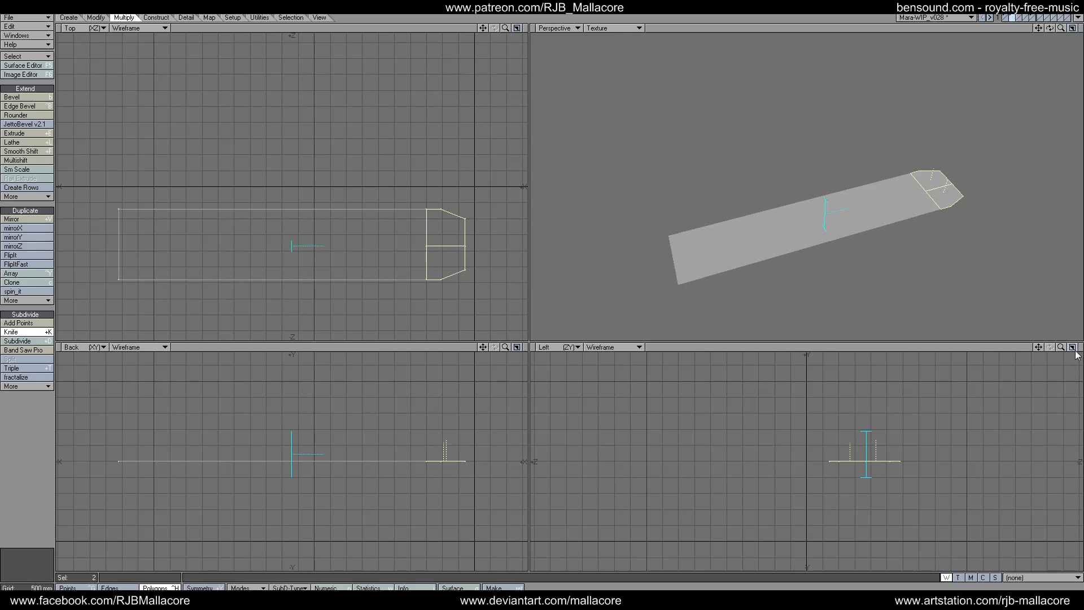
mouse_move(1060, 347)
mouse_down()
mouse_move(1073, 348)
mouse_move(1060, 347)
mouse_up()
drag(866, 478, 867, 484)
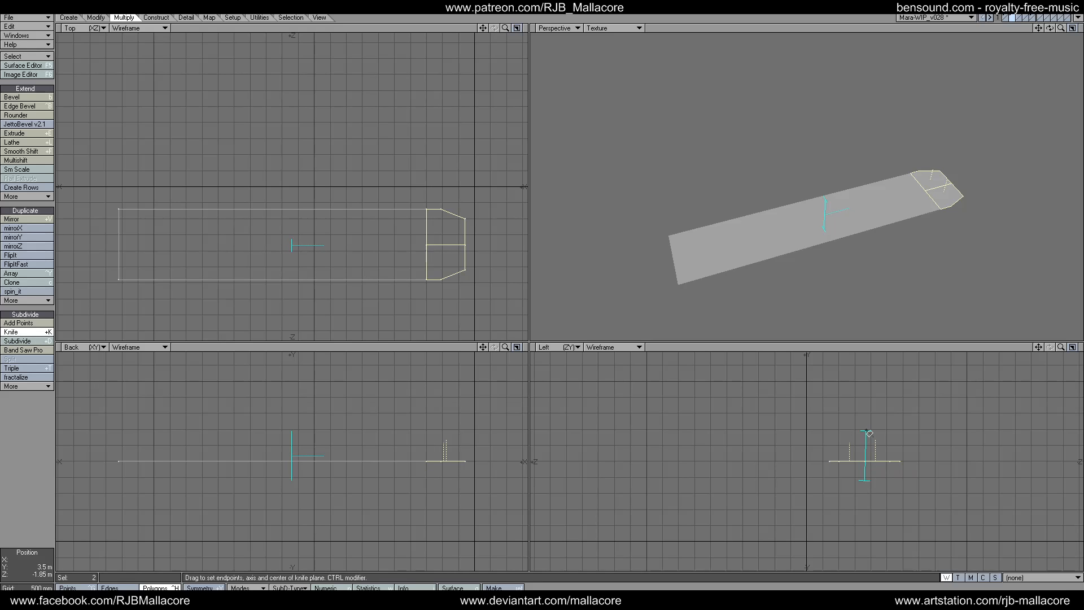
drag(867, 432, 865, 432)
key(space)
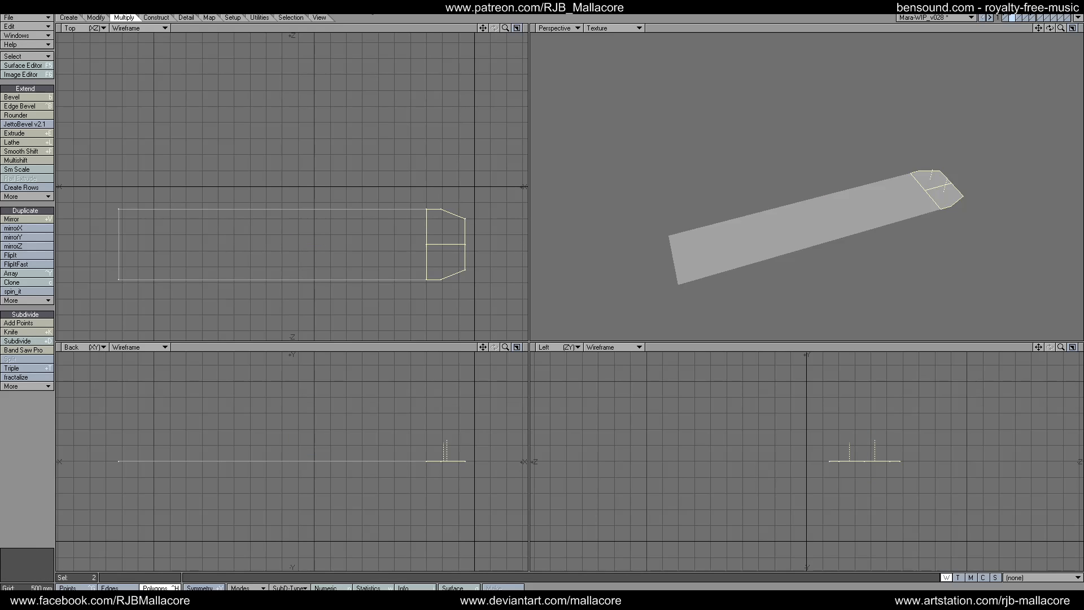
Bevel the two end-piece halves with a shift of 50 mm and an inset of 50 mm.
click(44, 98)
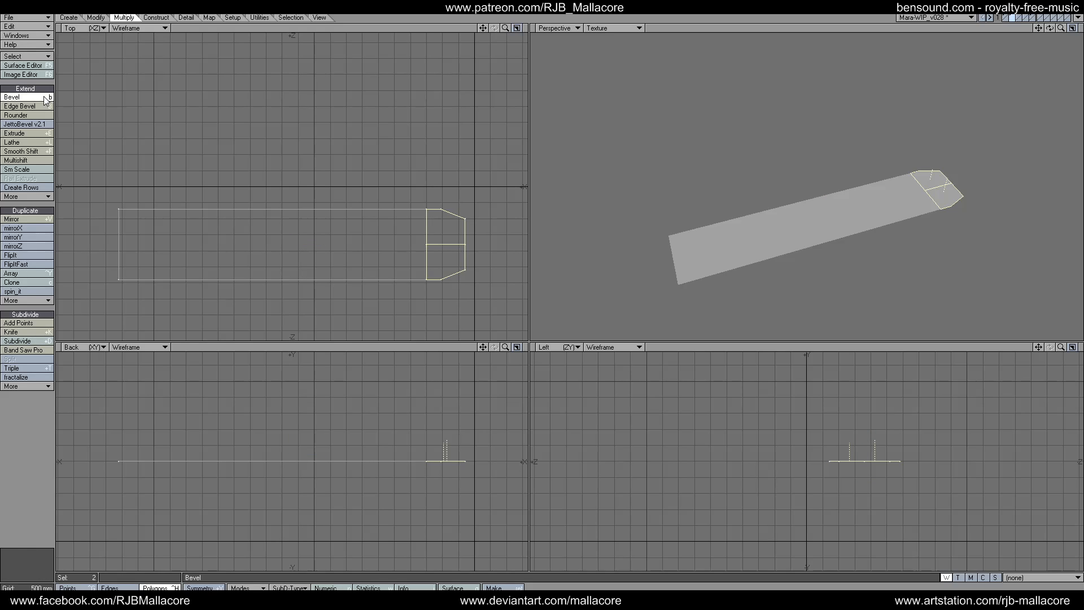
key(n)
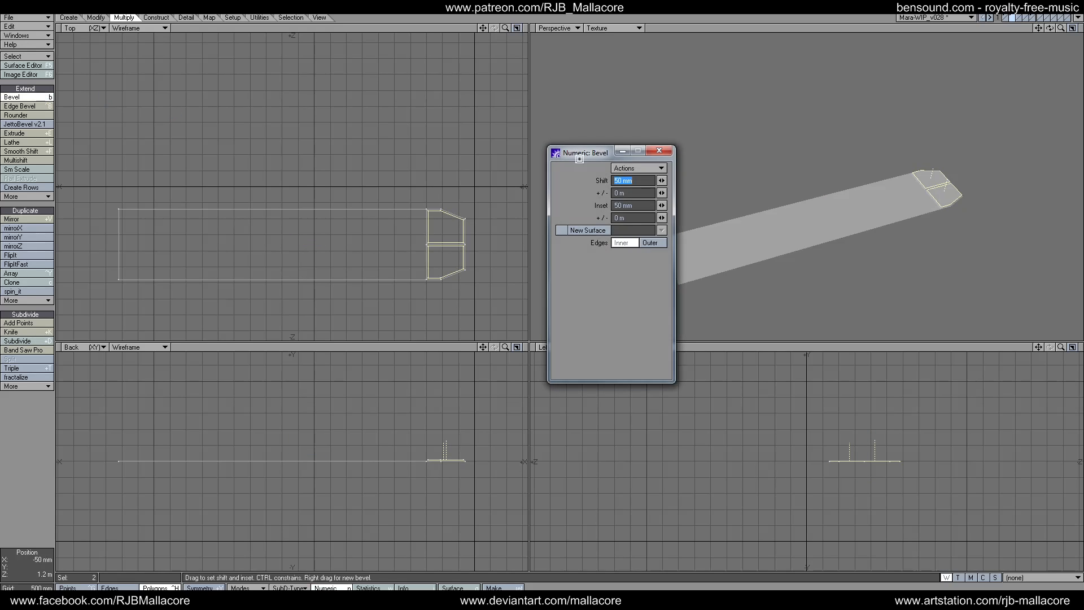
click(658, 150)
key(space)
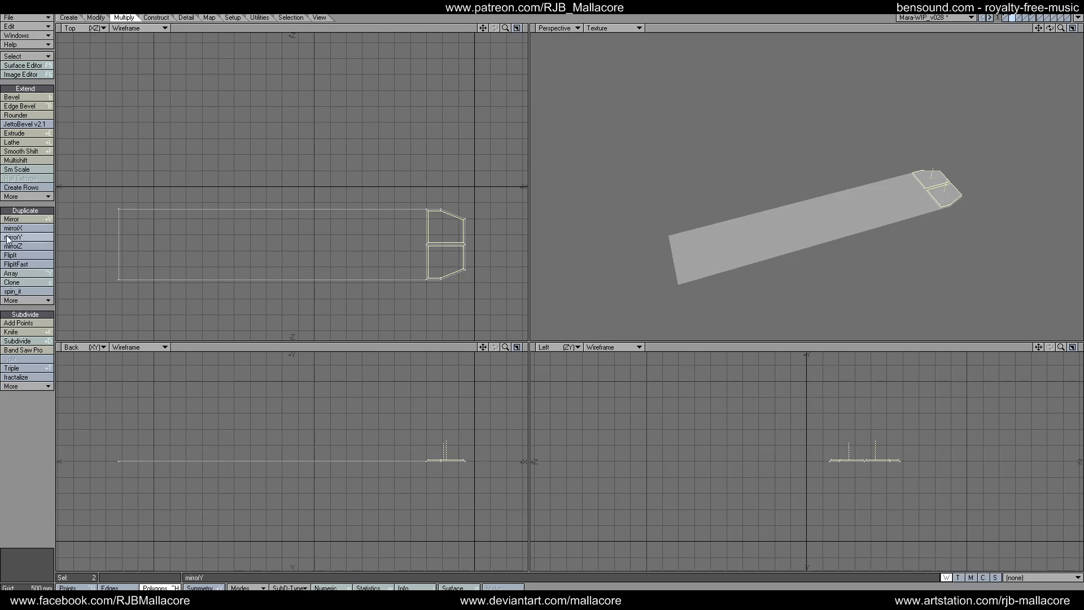
Inset the two bevelled end faces by 200 mm with Multishift.
click(16, 161)
key(n)
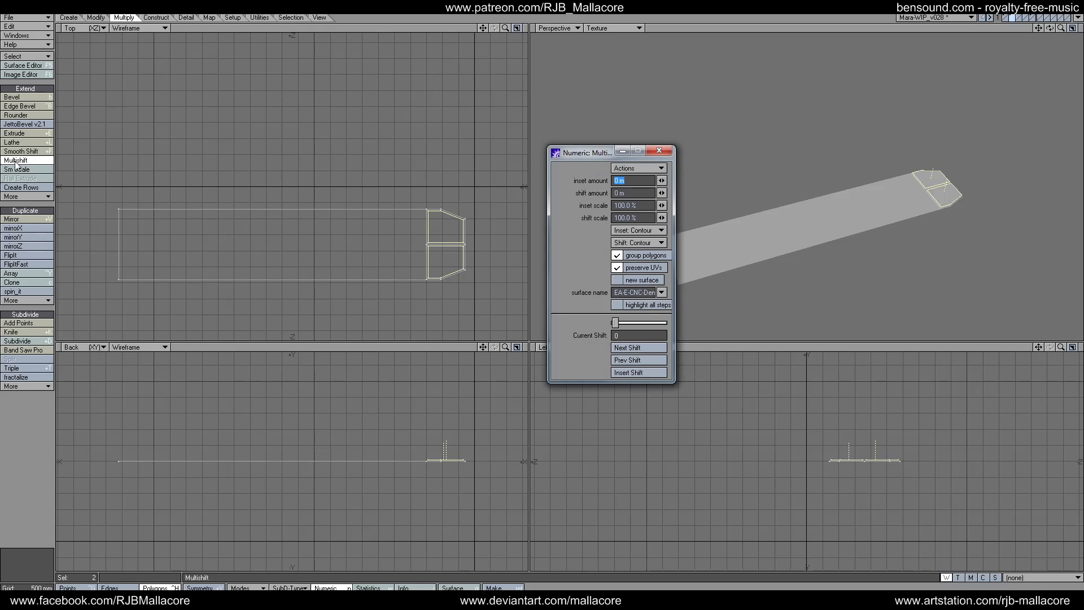
text(200mm)
key(Tab)
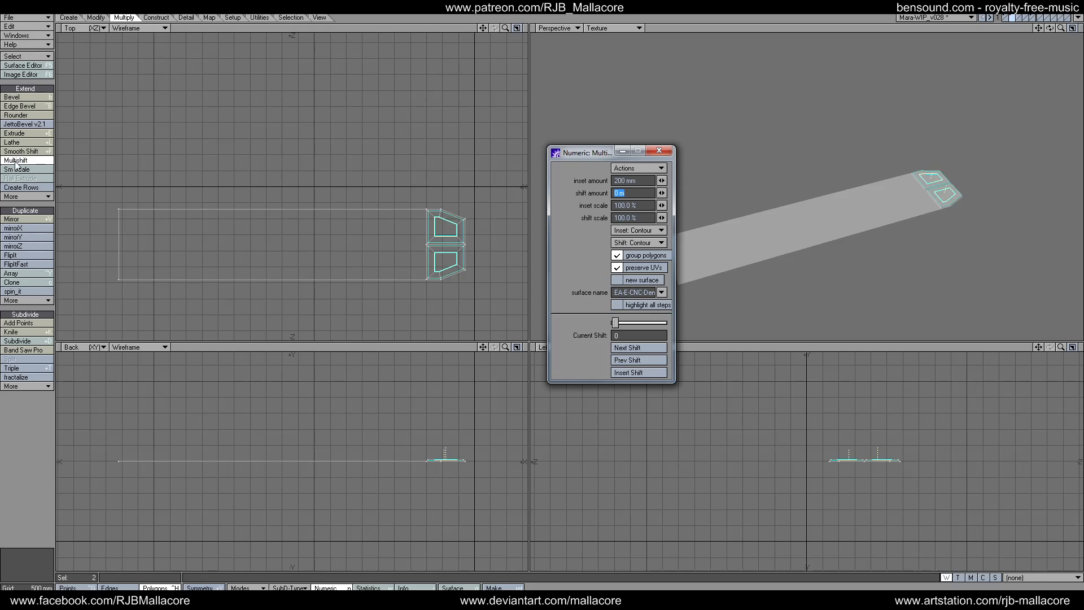
click(658, 150)
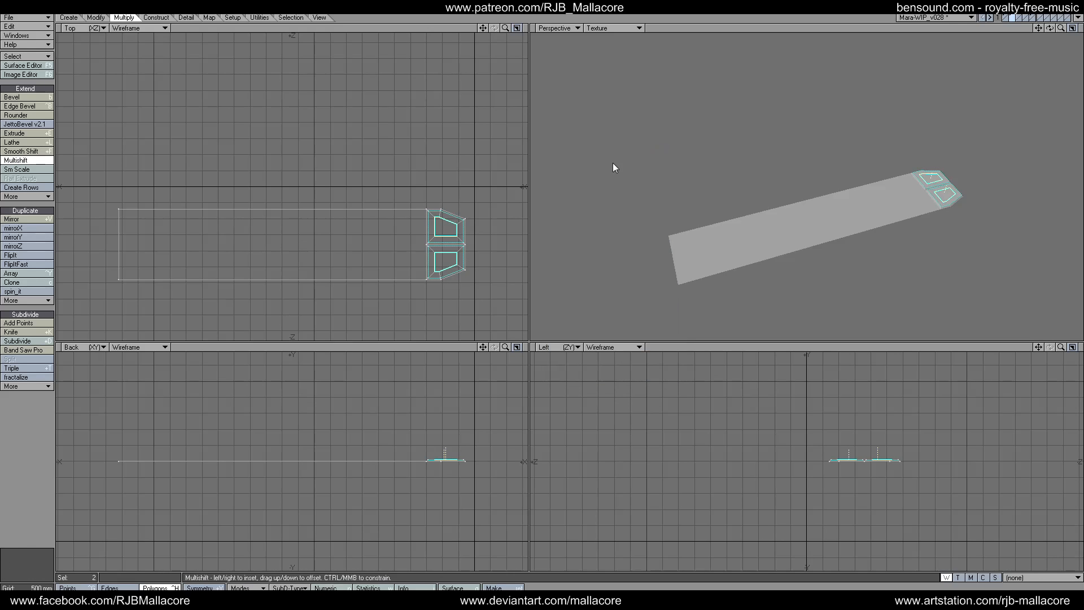
key(space)
Recess the two inset end faces with a Multishift shift amount of -100 mm and clear the selection.
click(25, 162)
key(n)
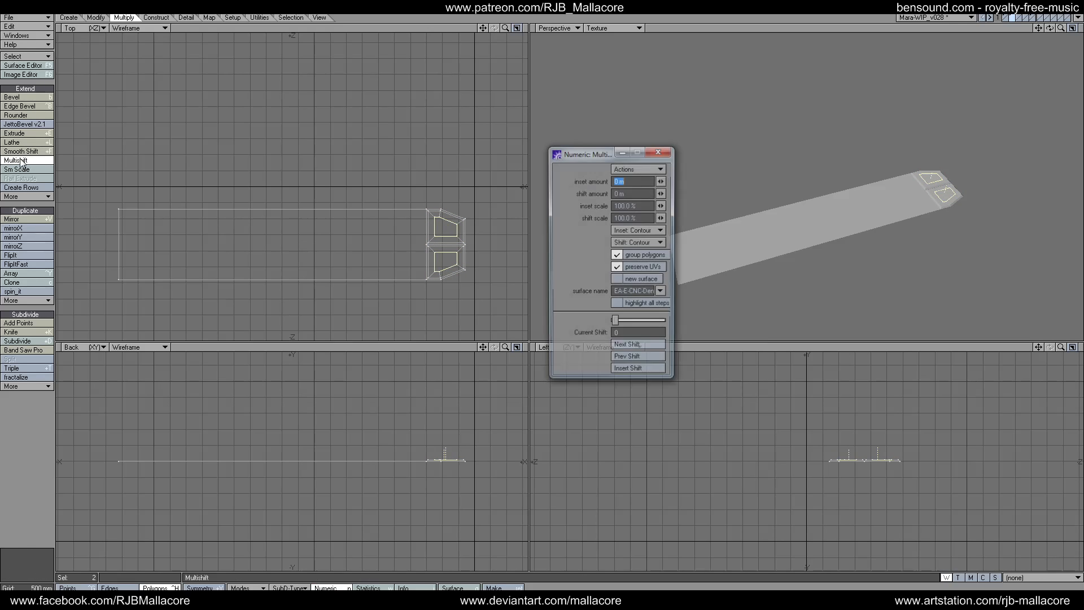
key(Tab)
text(-)
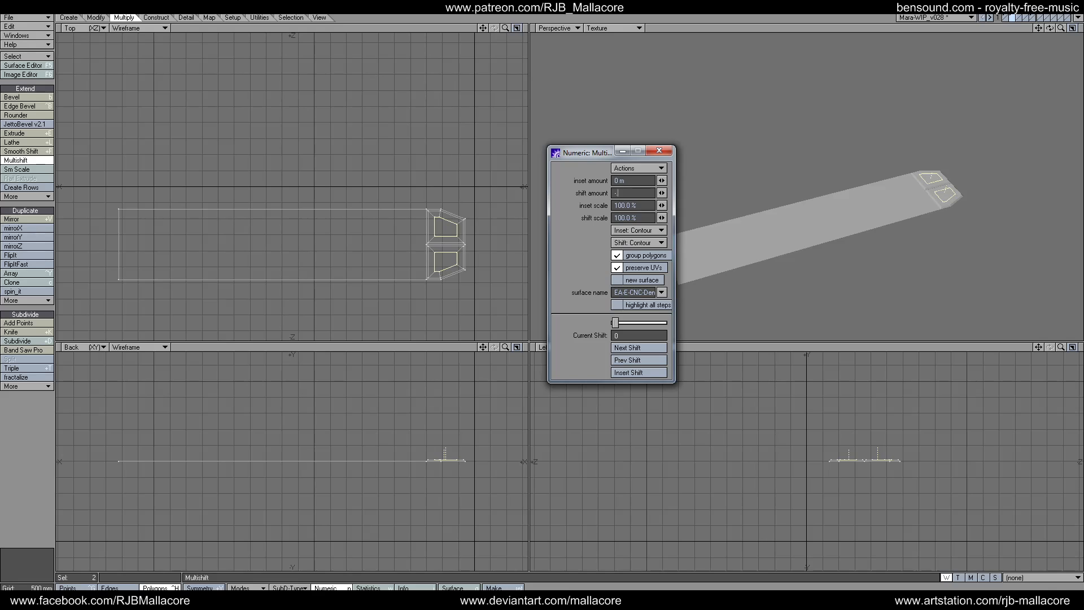
text(100)
key(Tab)
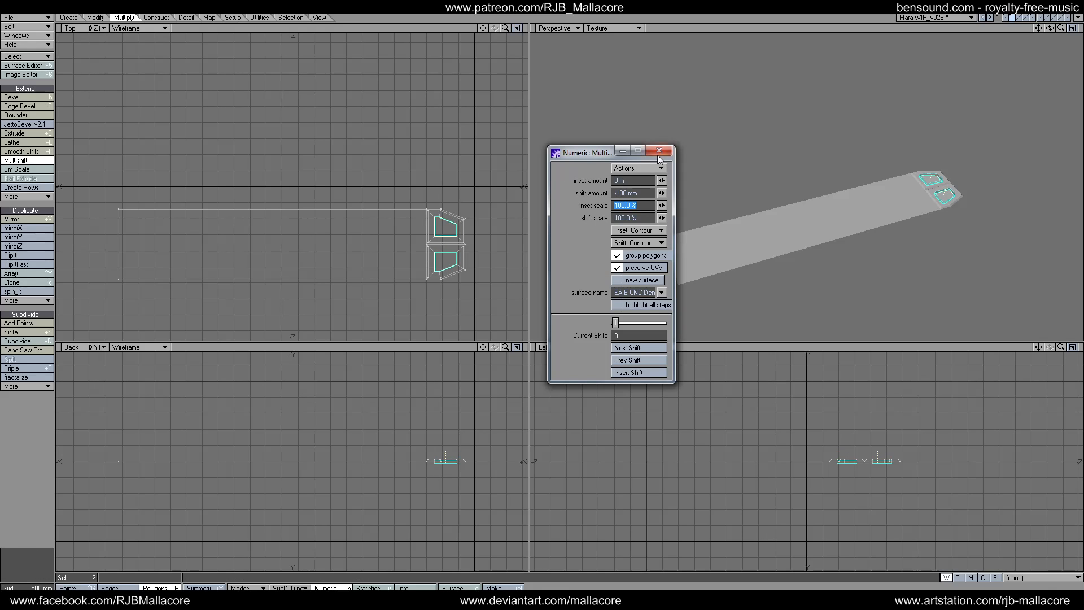
click(658, 150)
click(25, 421)
click(25, 421)
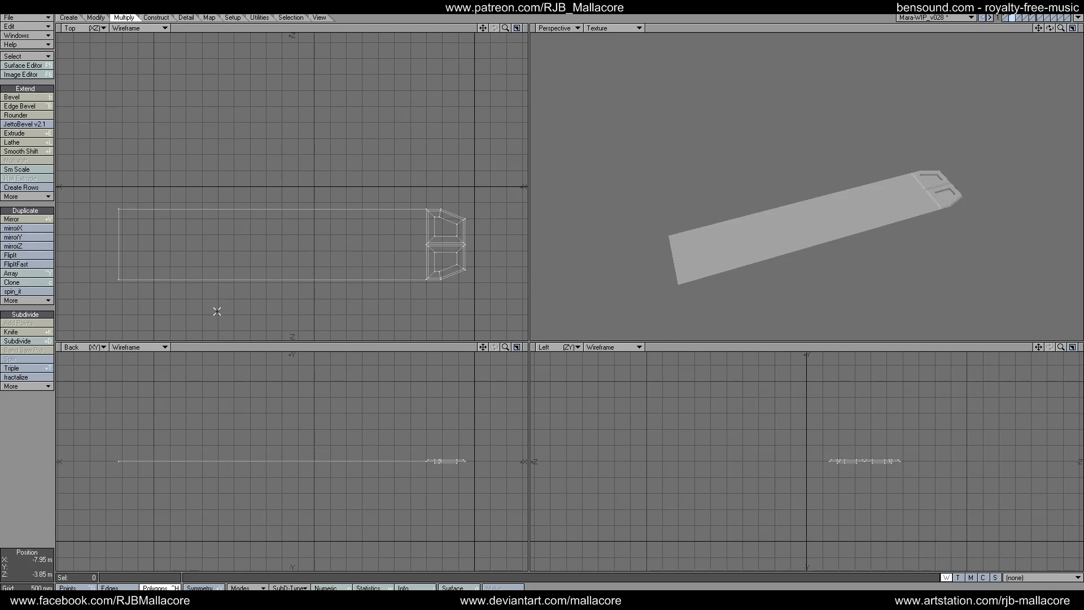
Inset the long rectangular section of the panel by 300 mm with Multishift.
click(224, 275)
click(19, 161)
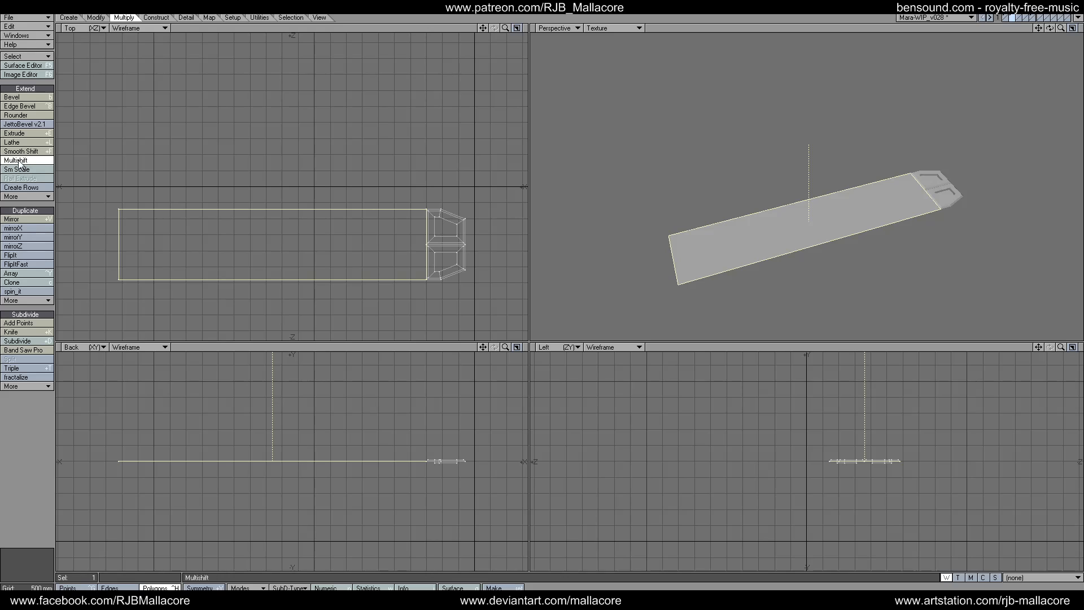
text(n500mm)
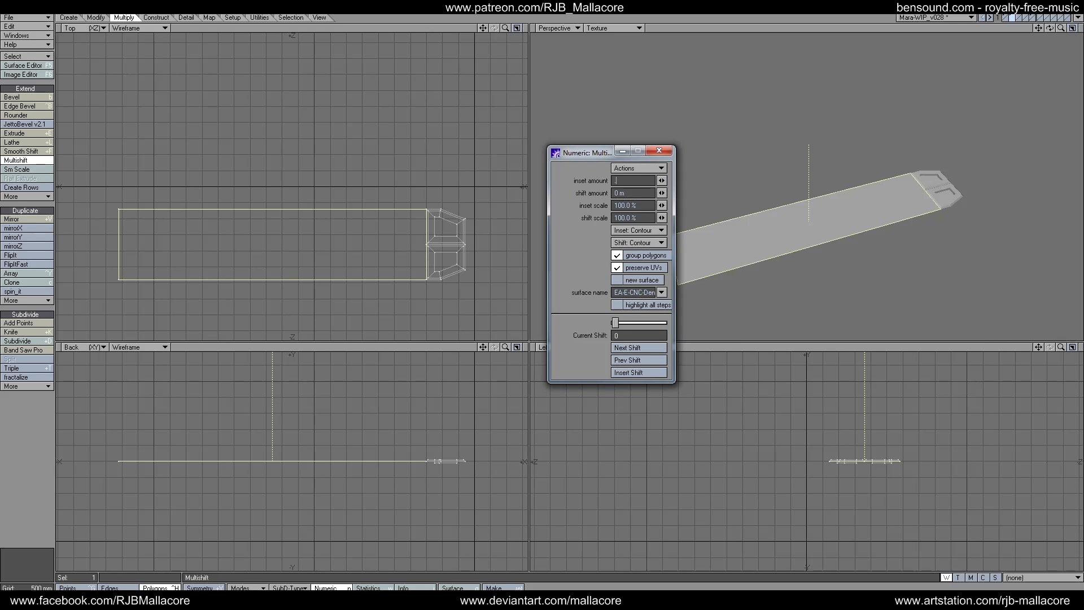
key(Tab)
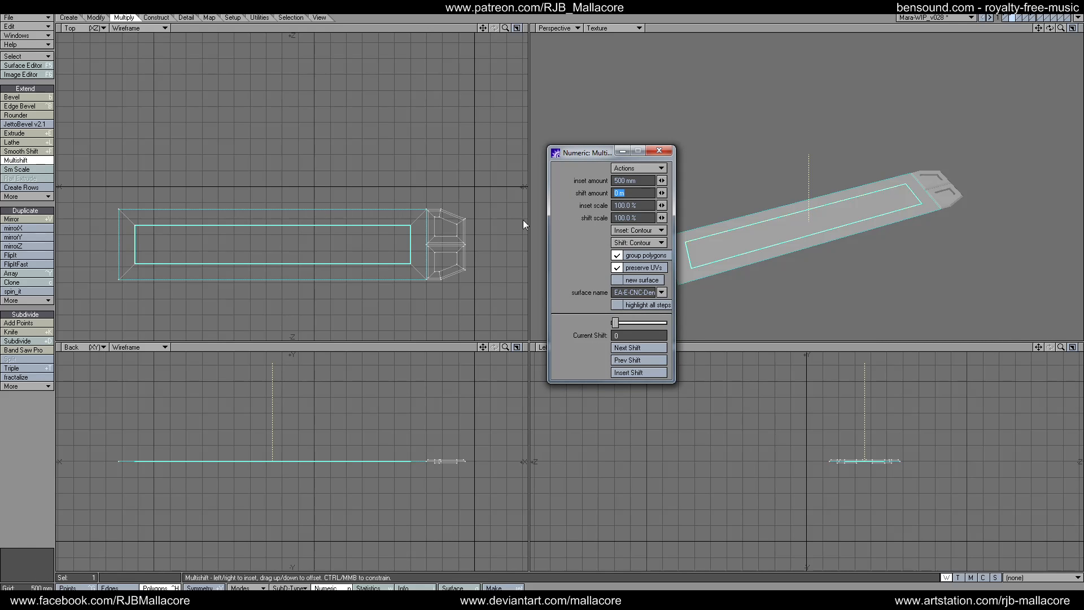
click(617, 181)
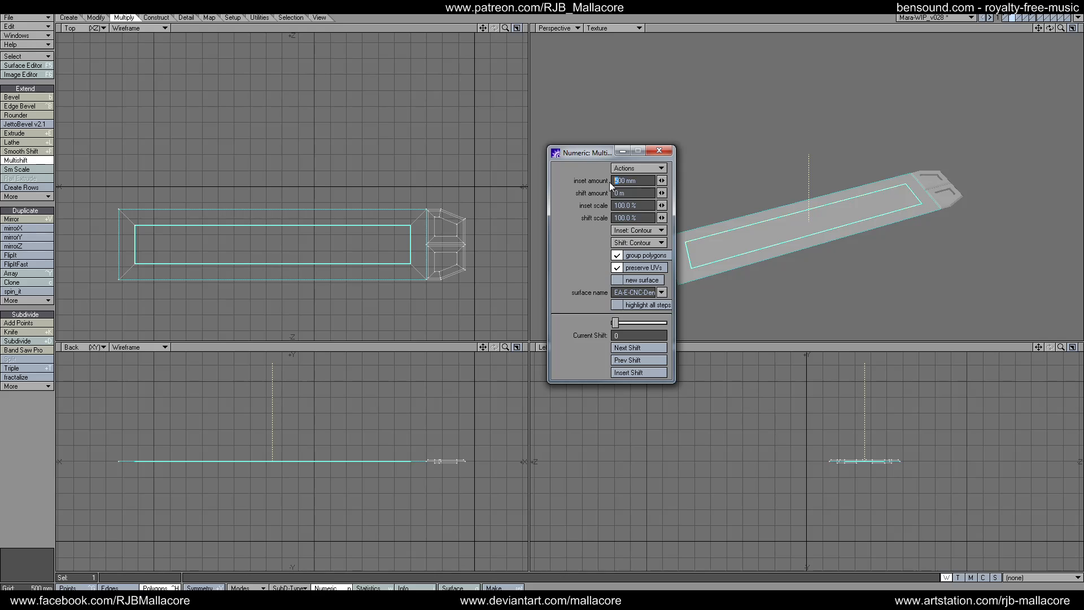
text(3)
key(Tab)
click(662, 153)
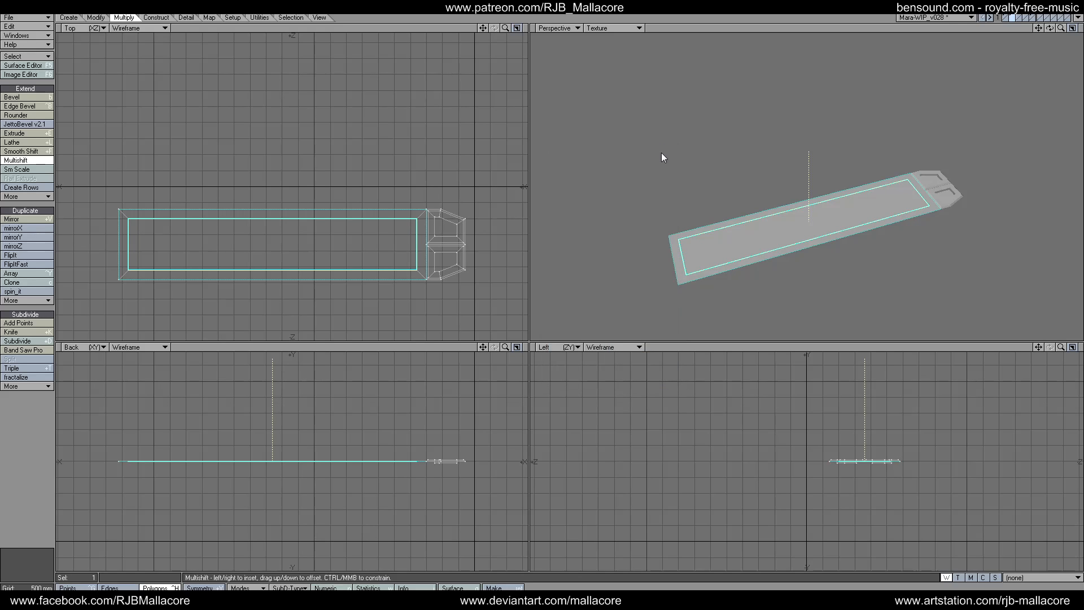
key(space)
Sink the long inner rectangle with a Multishift shift amount of -500 mm and clear the selection.
click(39, 161)
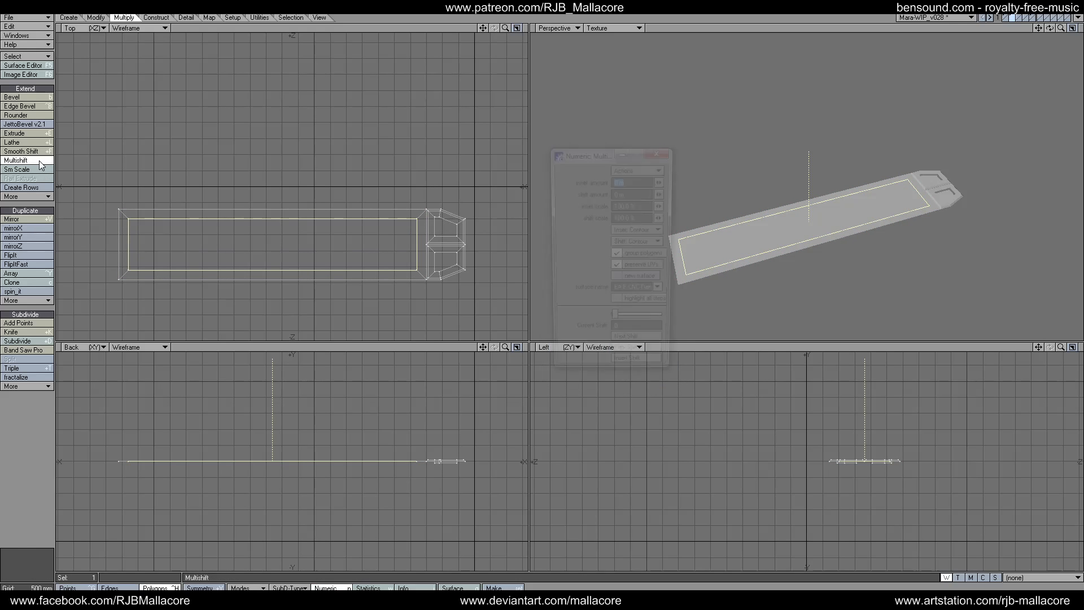
text(-)
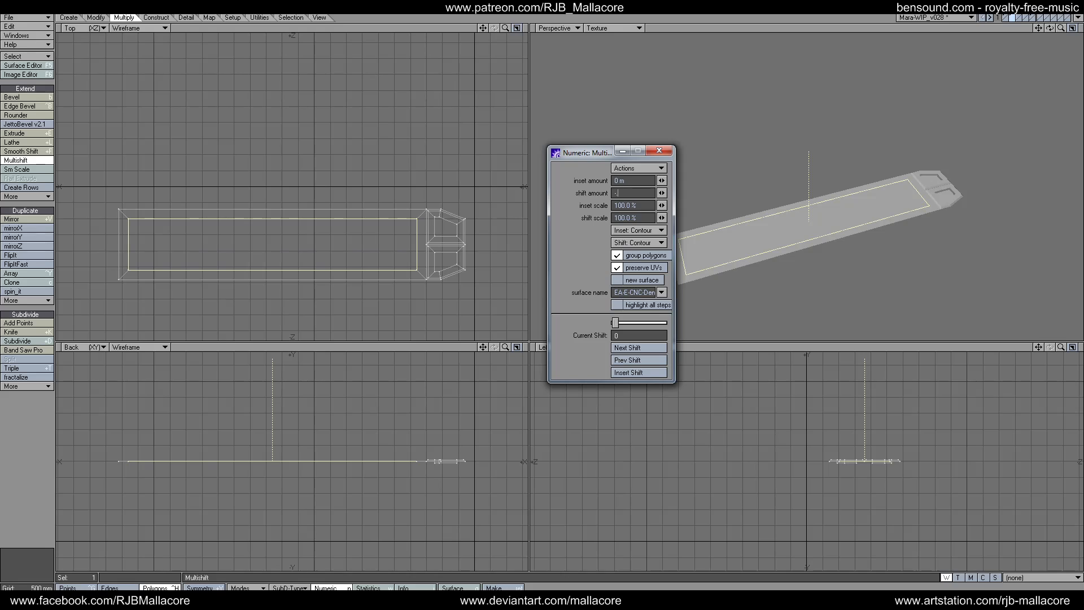
text(500)
key(Tab)
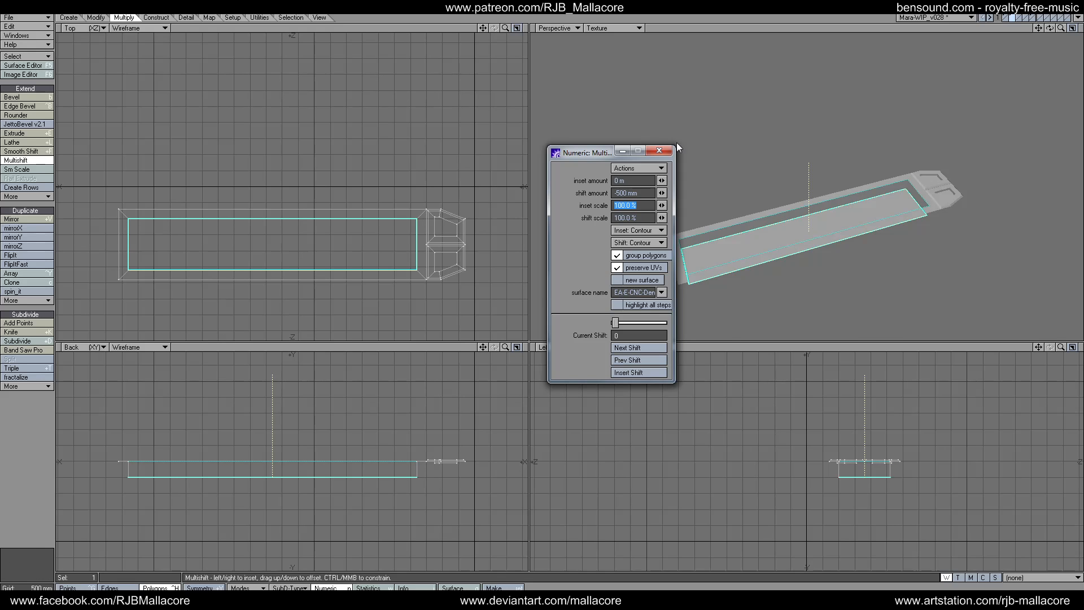
click(659, 150)
key(space)
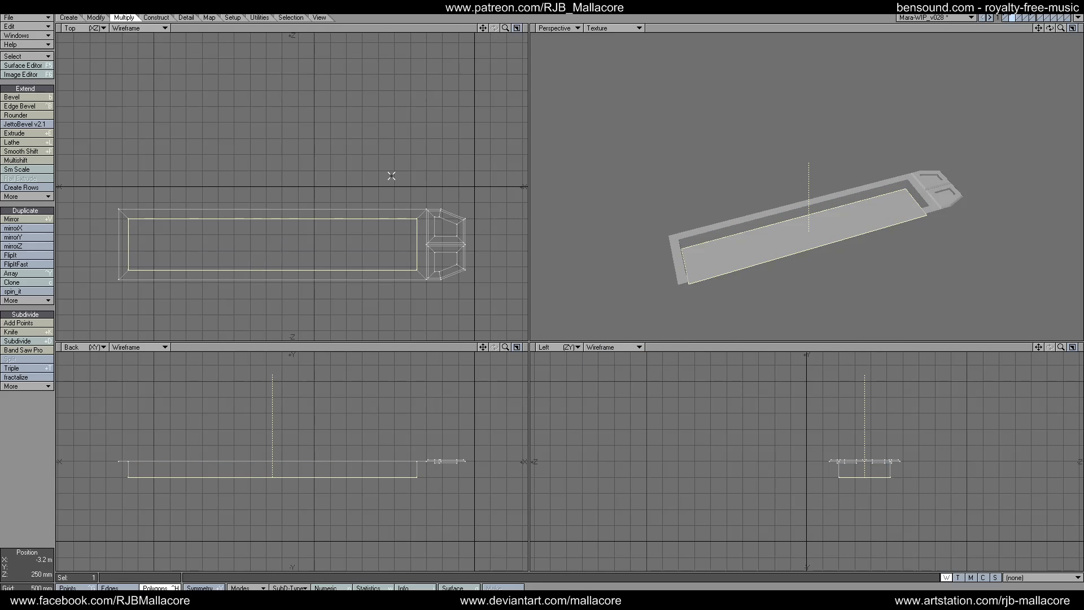
click(20, 426)
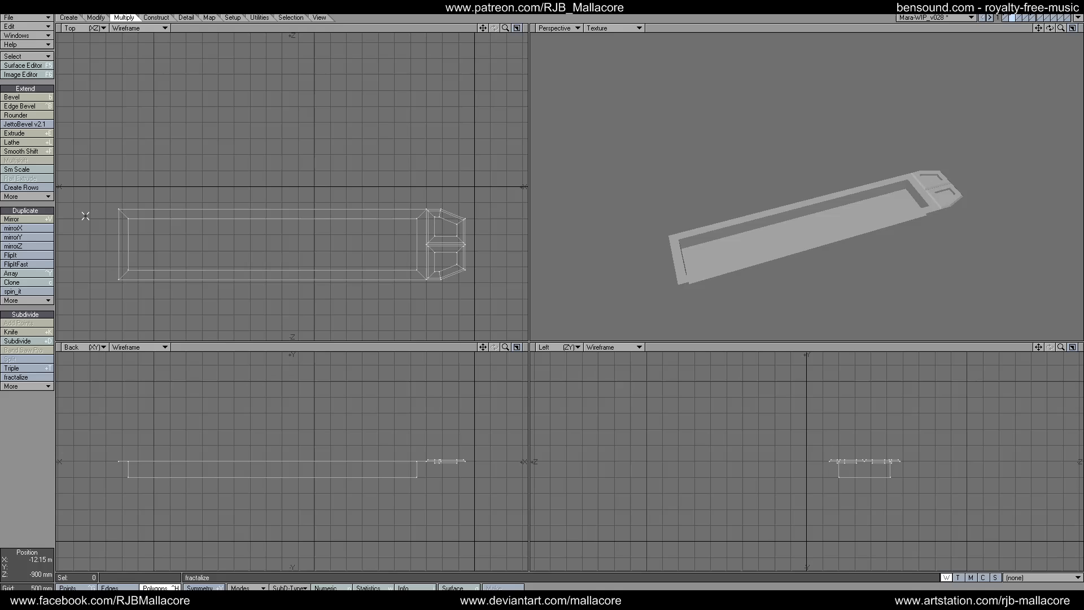
Select only the four top rim polygons around the long recess and inset them by 200 mm with Multishift.
click(124, 215)
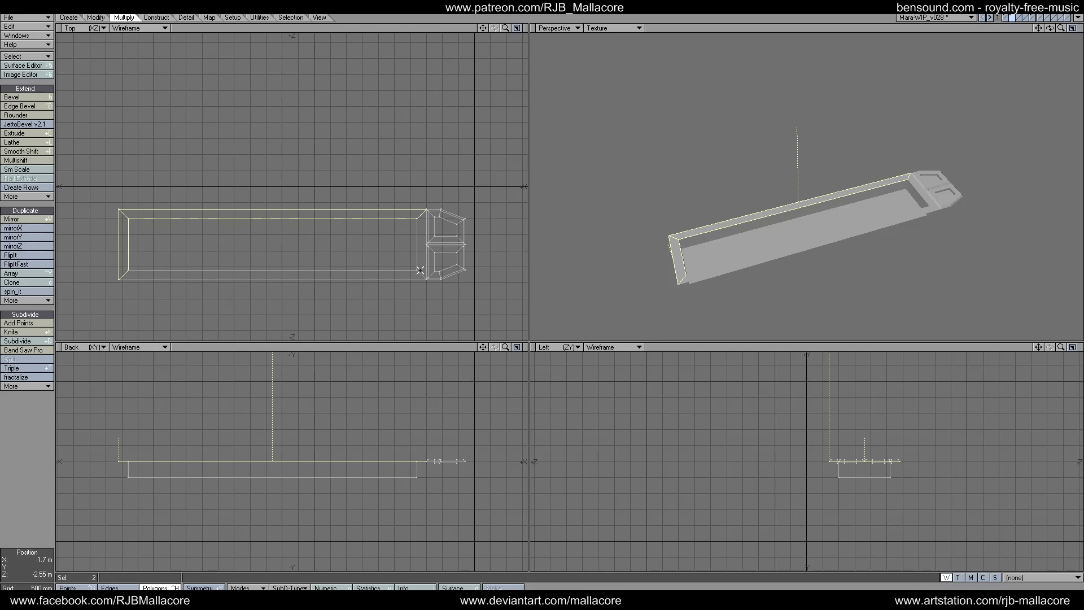
shift+drag(420, 270, 422, 266)
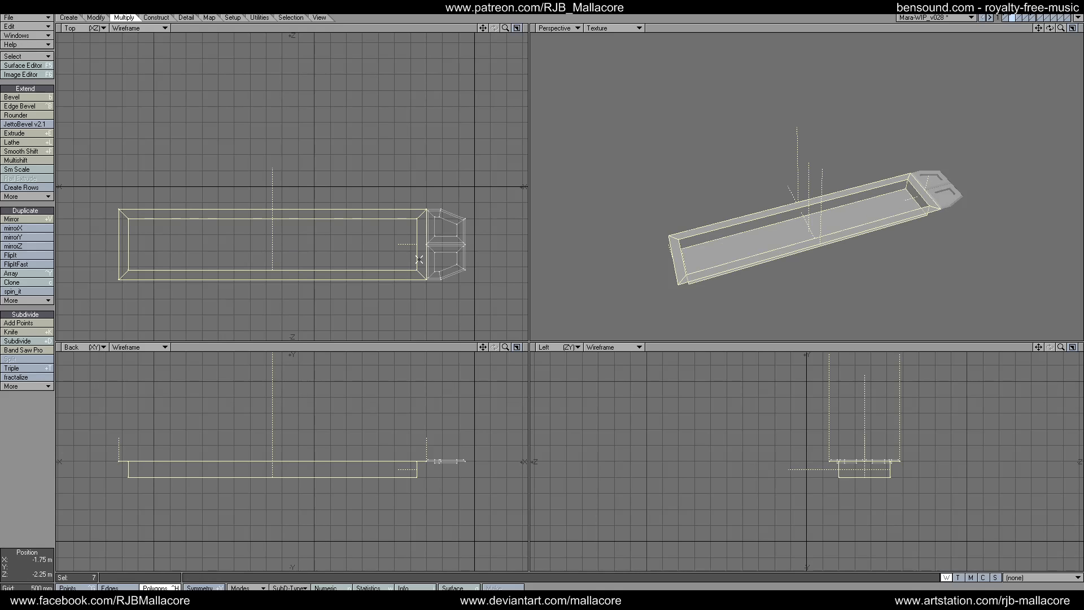
click(912, 191)
click(417, 471)
click(130, 477)
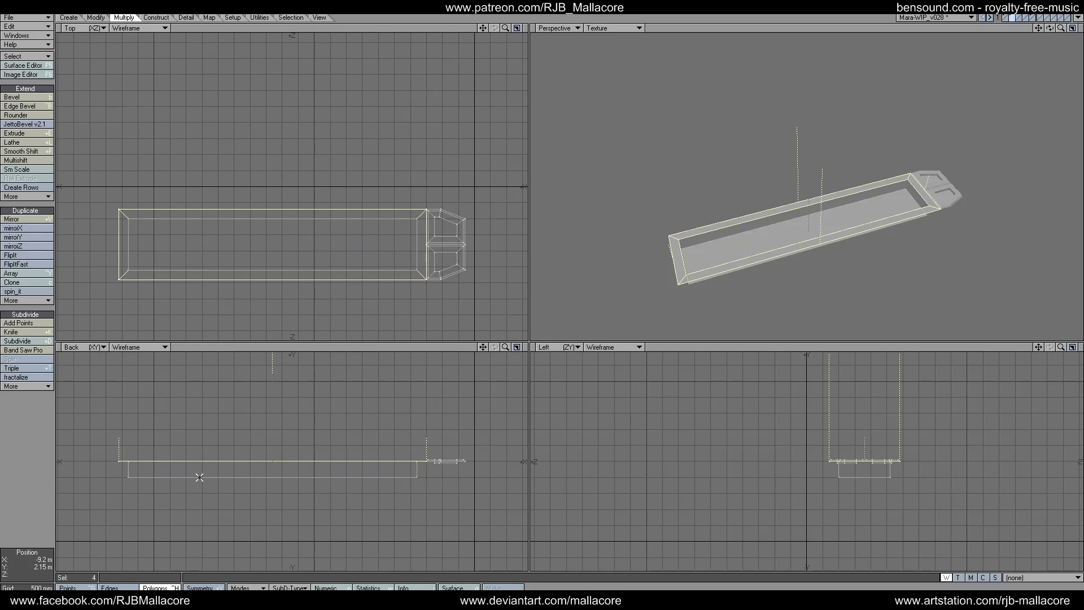
click(28, 161)
key(n)
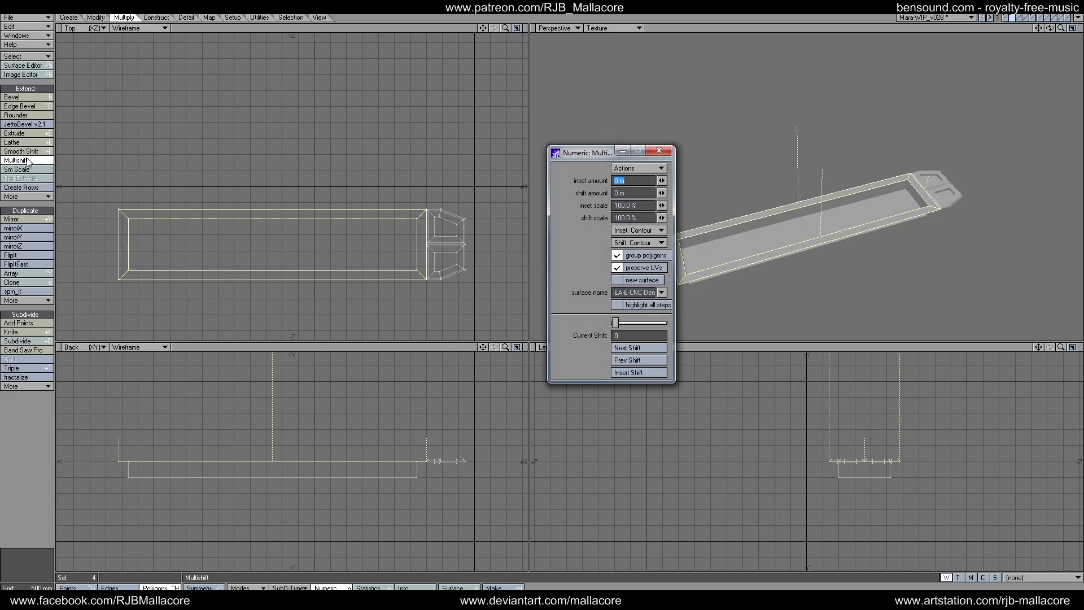
text(200mm)
key(Tab)
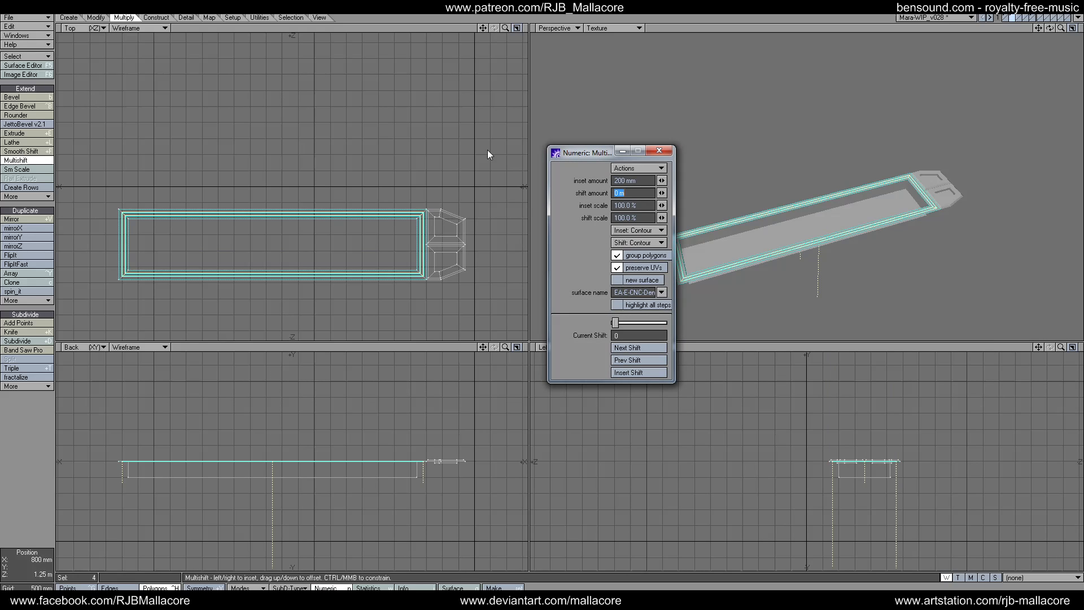
click(659, 152)
key(space)
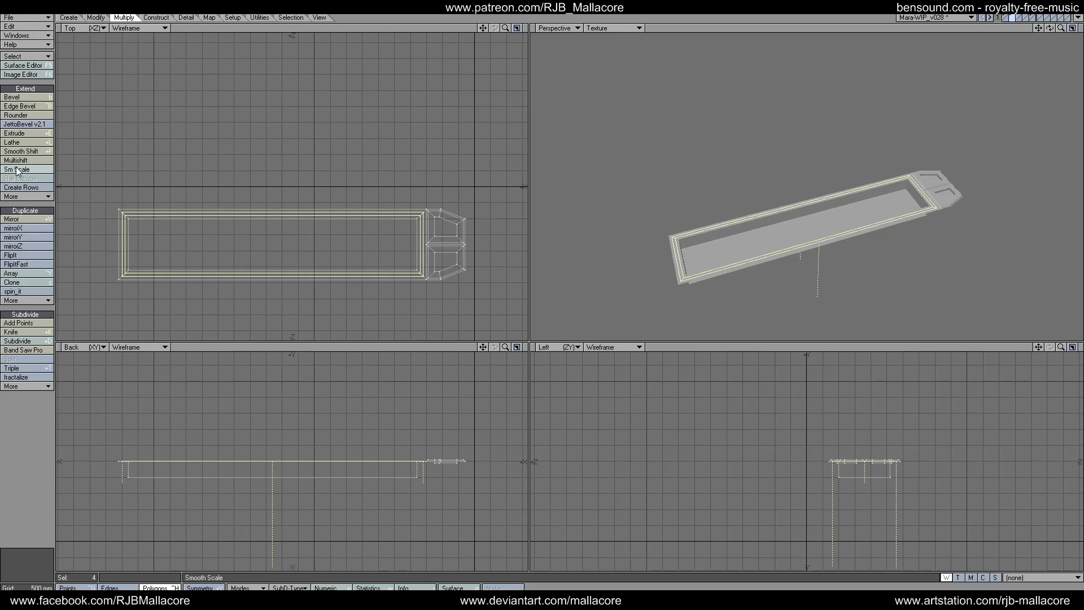
Try a Multishift shift amount of 100 mm on the four inset rim polygons around the long recess.
click(17, 160)
key(n)
key(Tab)
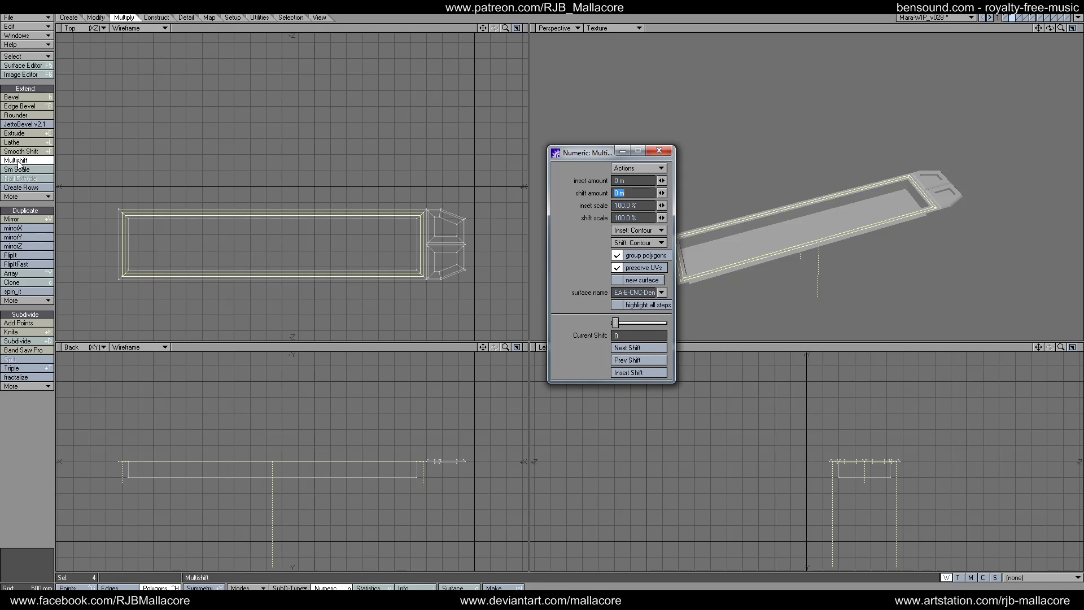
text(.1)
key(Tab)
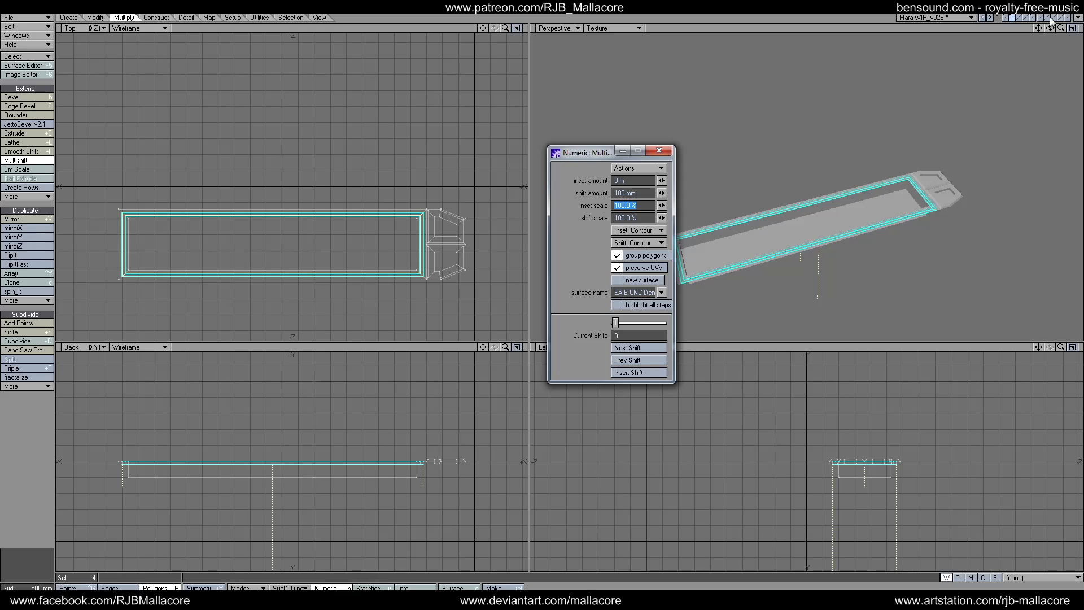
Try a Multishift shift amount of -100 mm on the rim polygons, inspect it in perspective, and undo the shift.
drag(1060, 29, 672, 197)
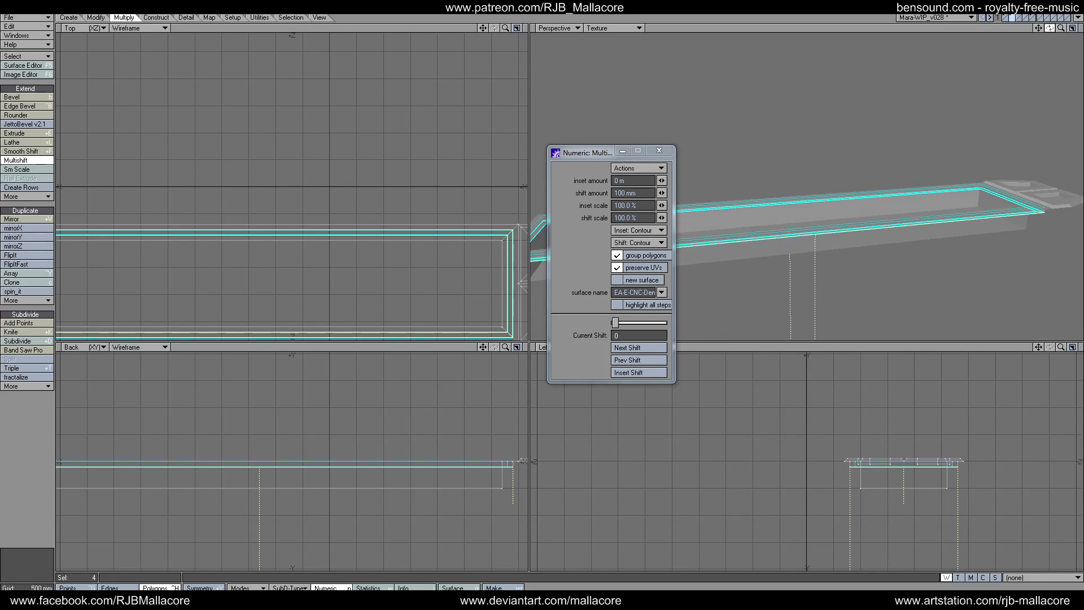
click(571, 207)
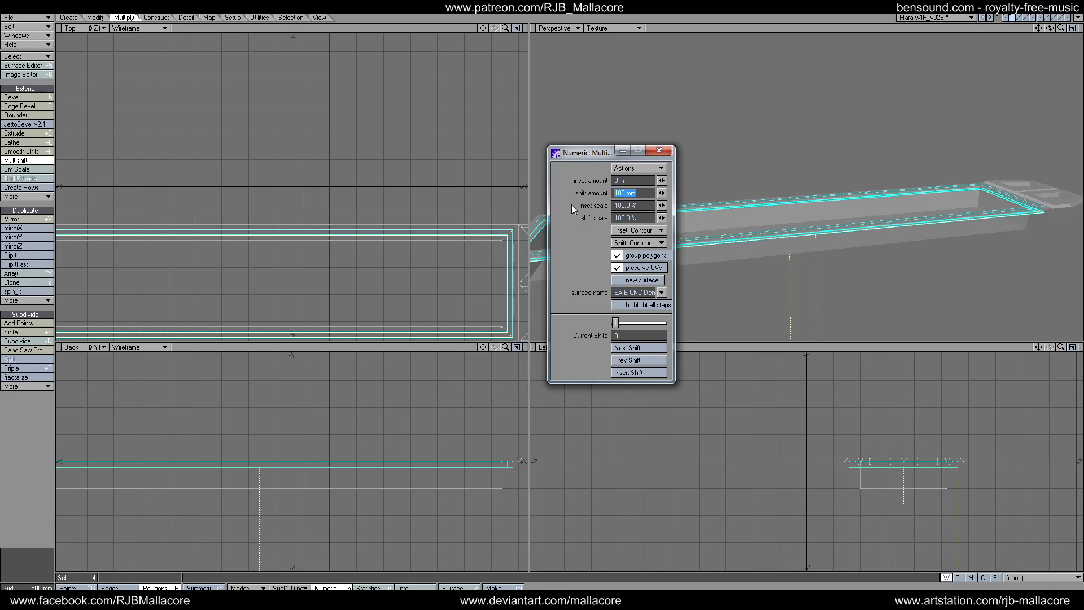
text(-100)
key(Tab)
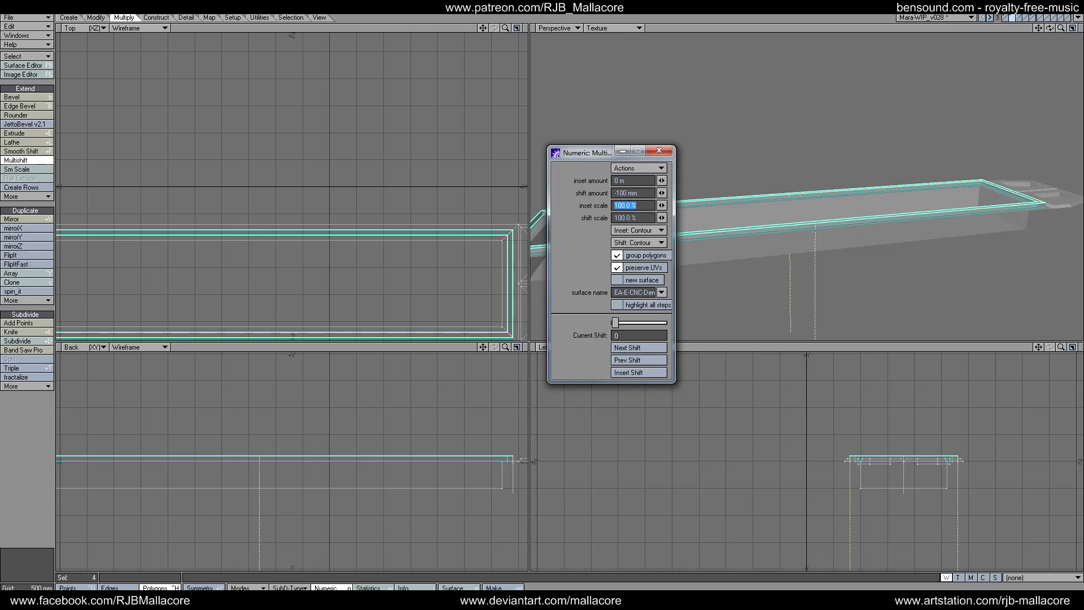
click(658, 151)
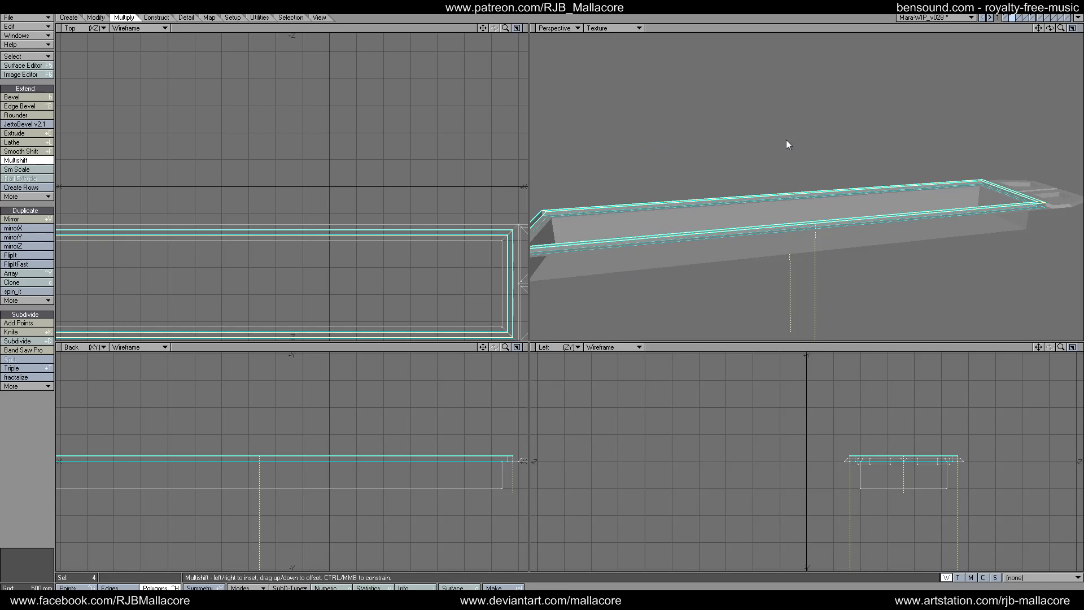
drag(1049, 28, 1007, 62)
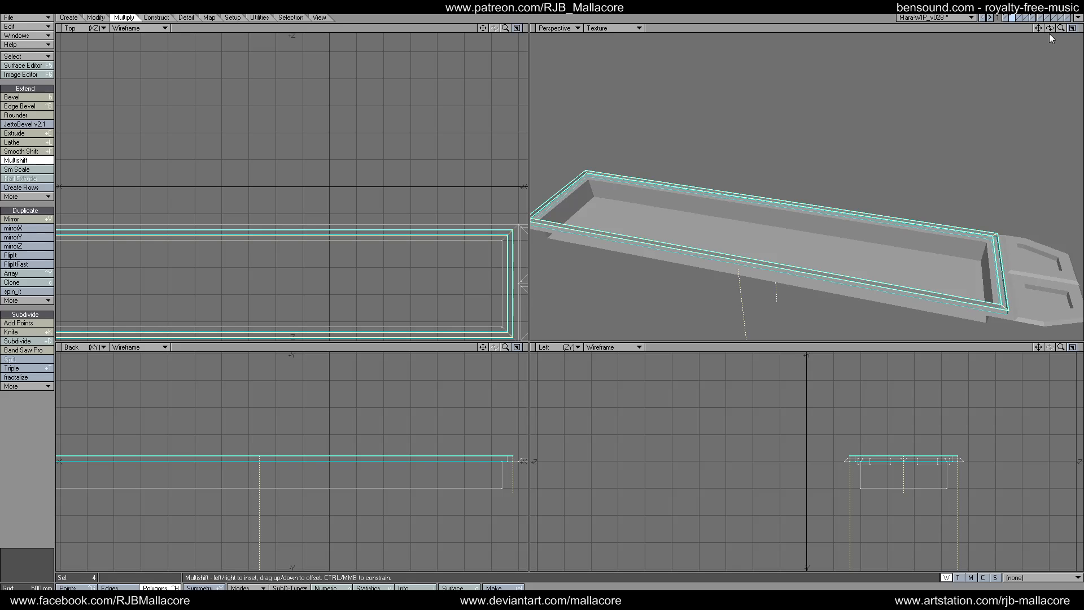
key(space)
key(space)
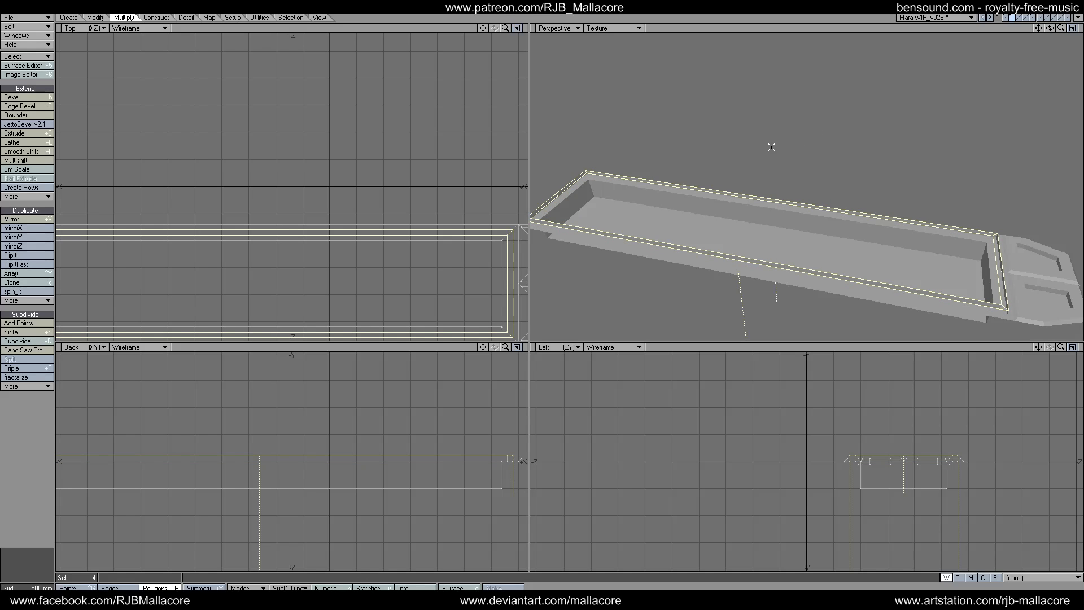
key(u)
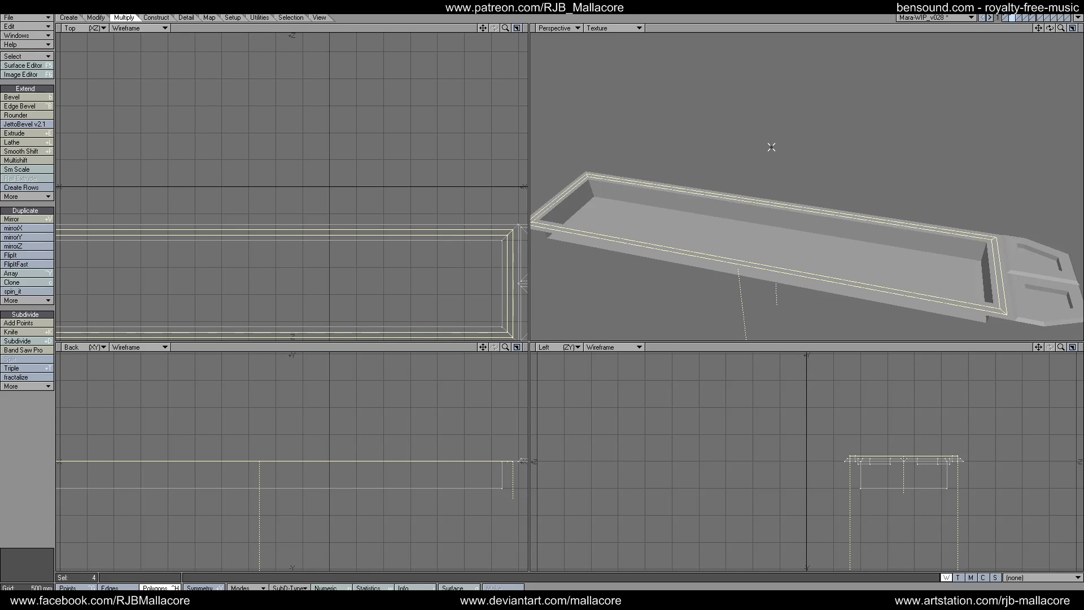
click(17, 161)
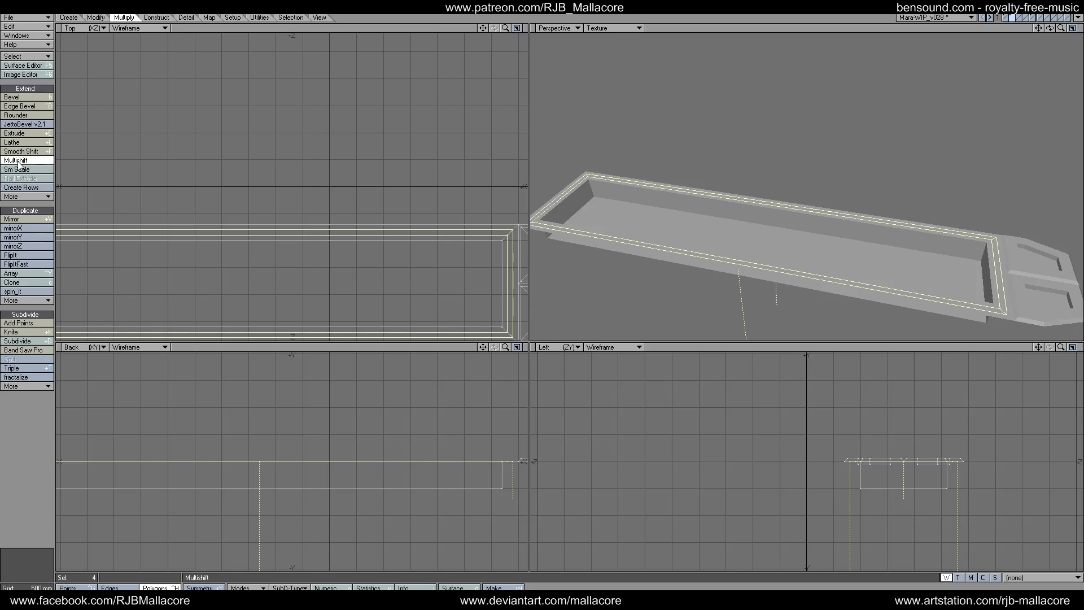
key(b)
key(n)
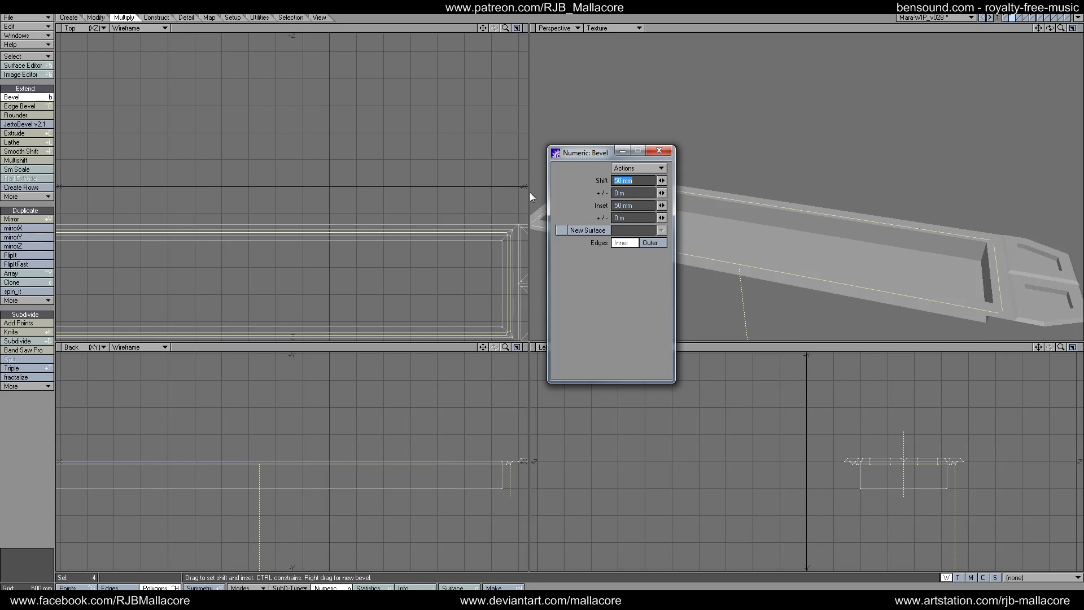
key(n)
key(space)
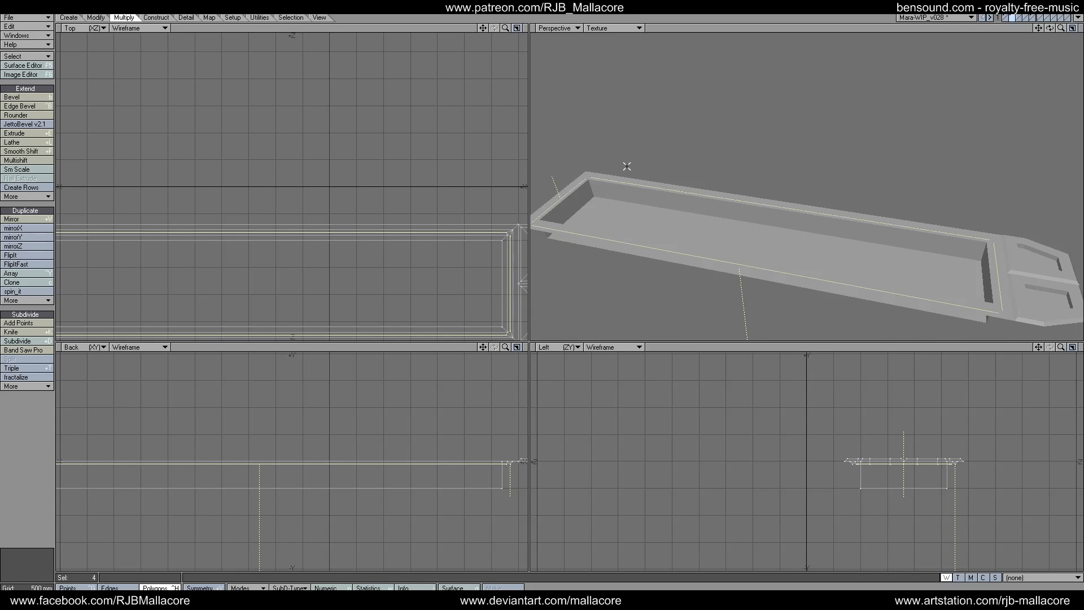
key(u)
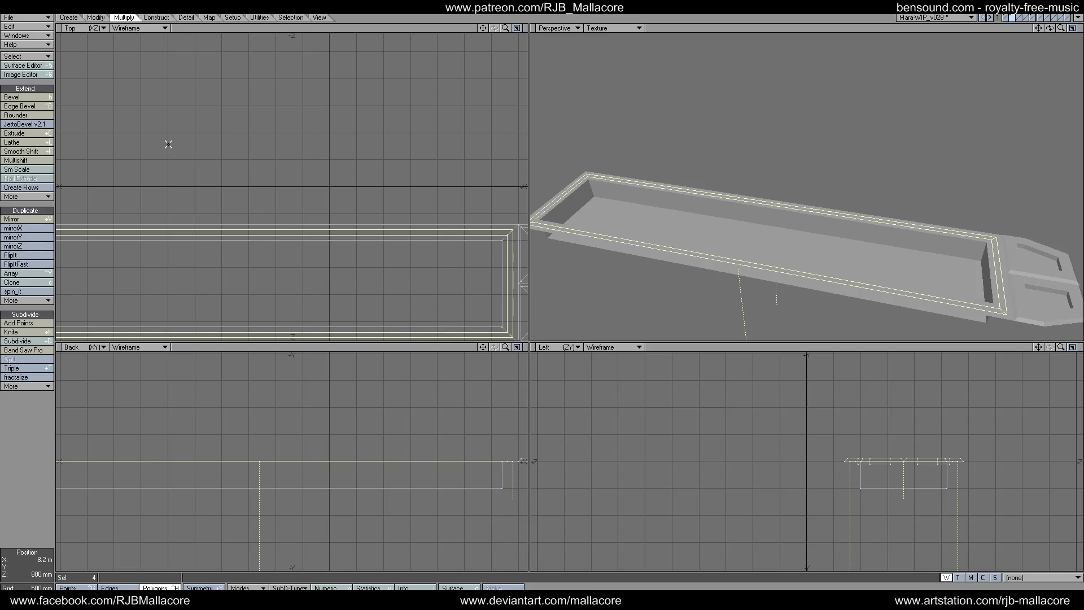
Try the 100 mm Multishift shift on the four rim polygons once more and undo it.
key(n)
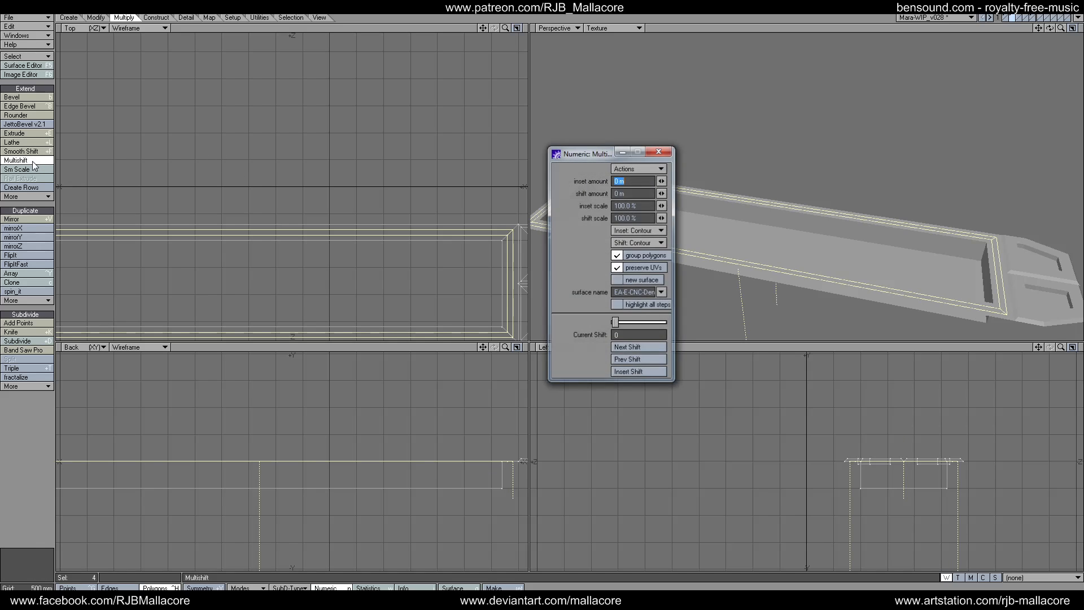
text(0.1)
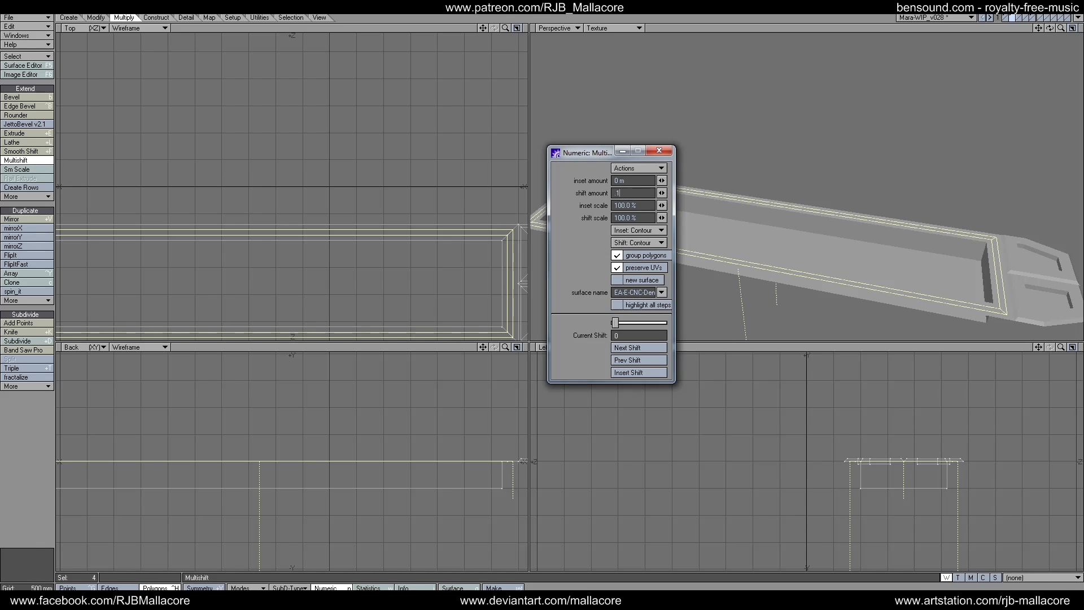
key(Tab)
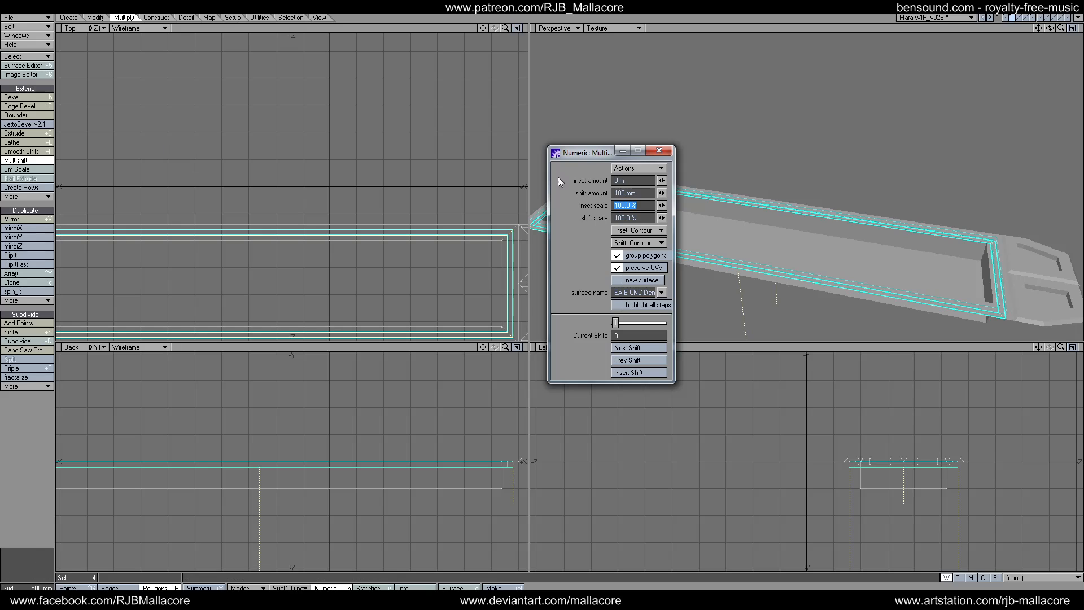
click(615, 194)
key(space)
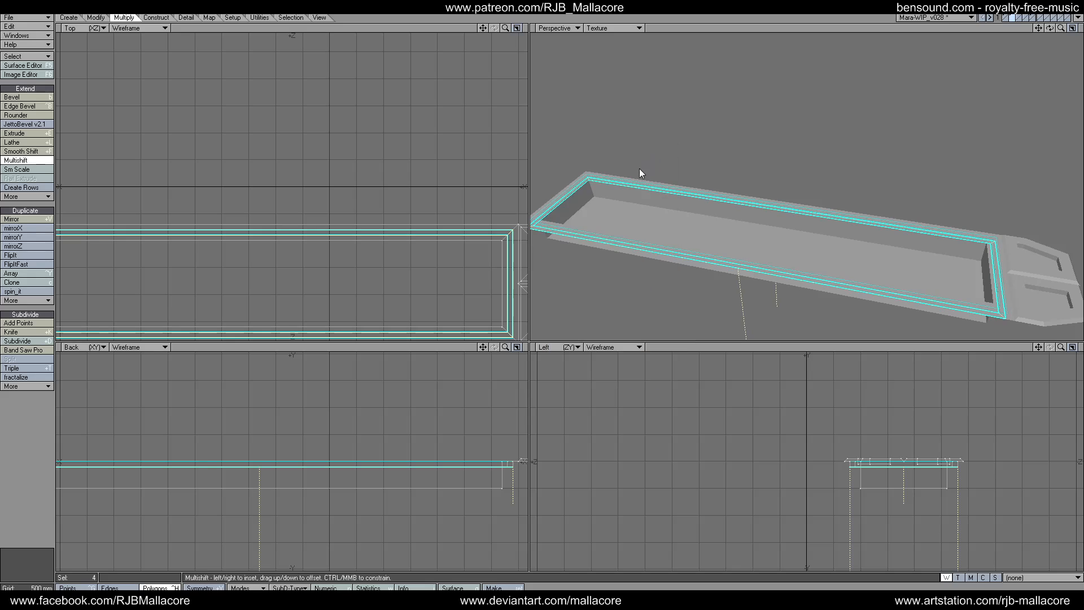
key(u)
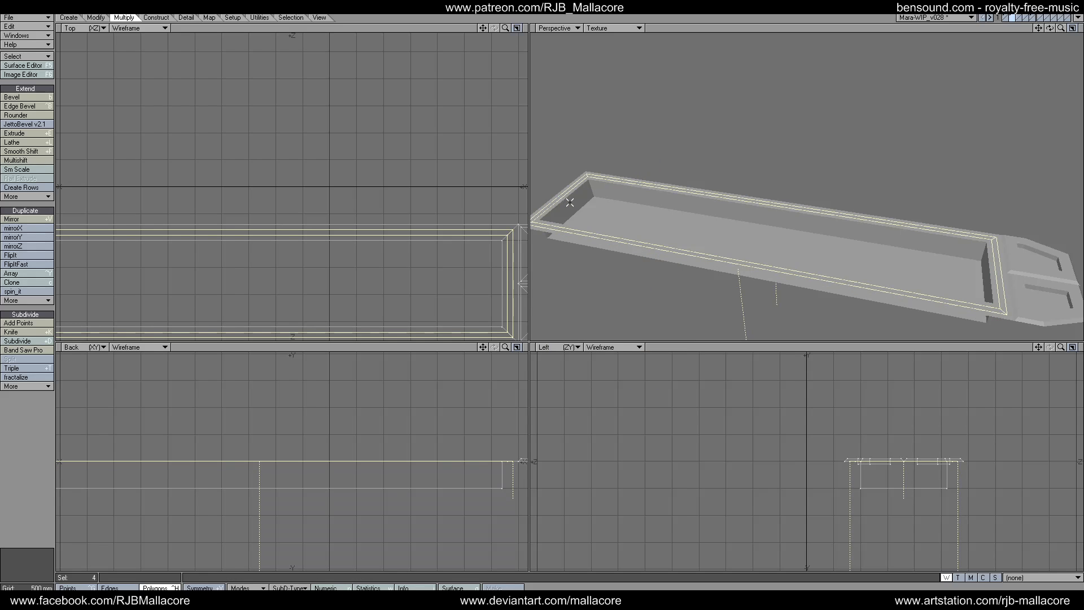
Undo the 200 mm inset of the four rim polygons.
key(u)
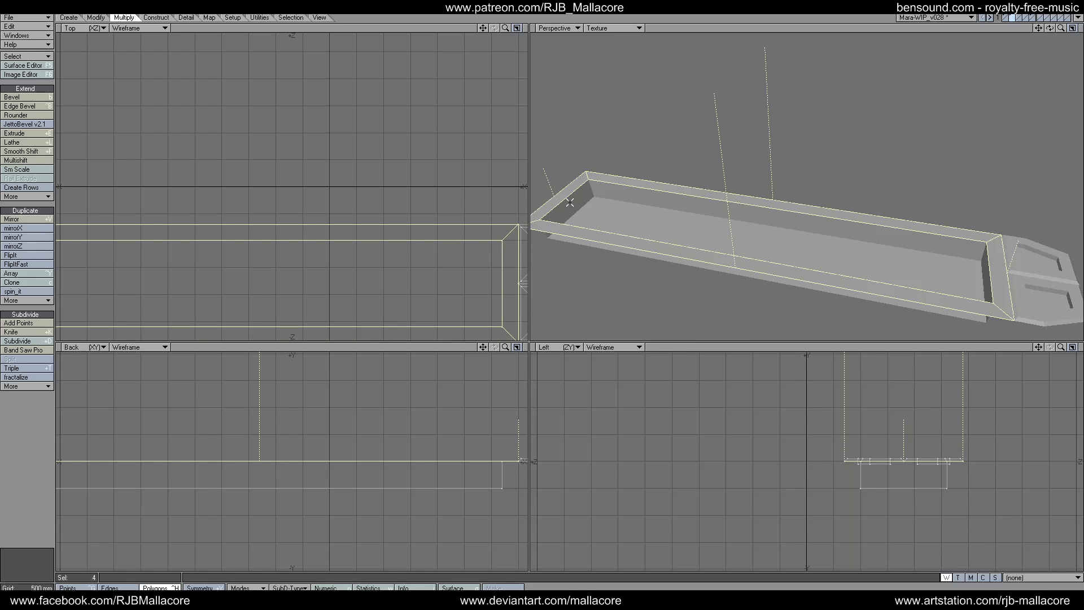
click(16, 160)
key(b)
key(n)
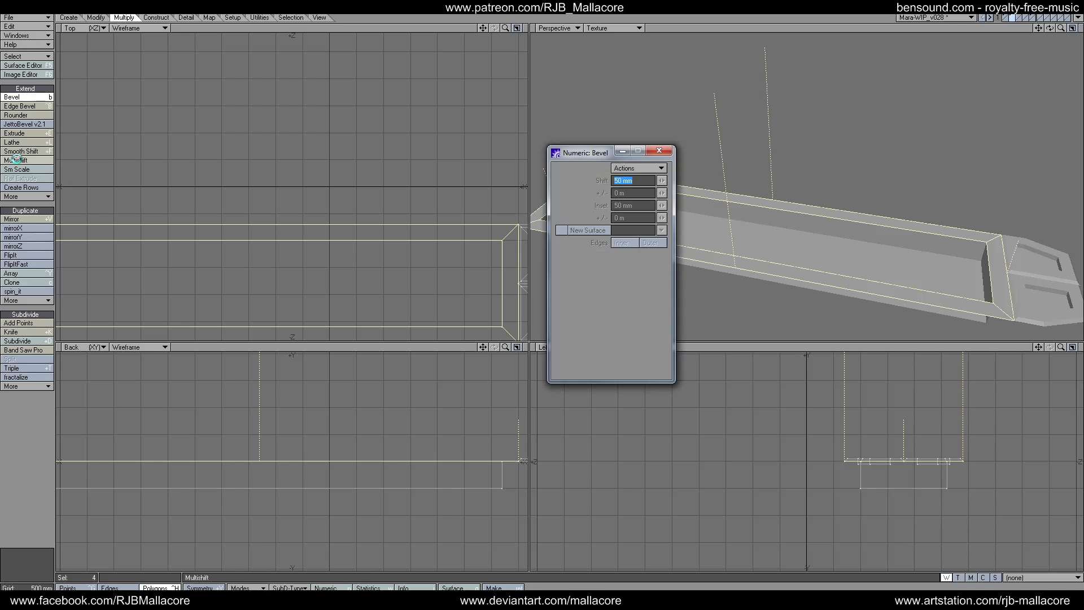
click(658, 149)
key(space)
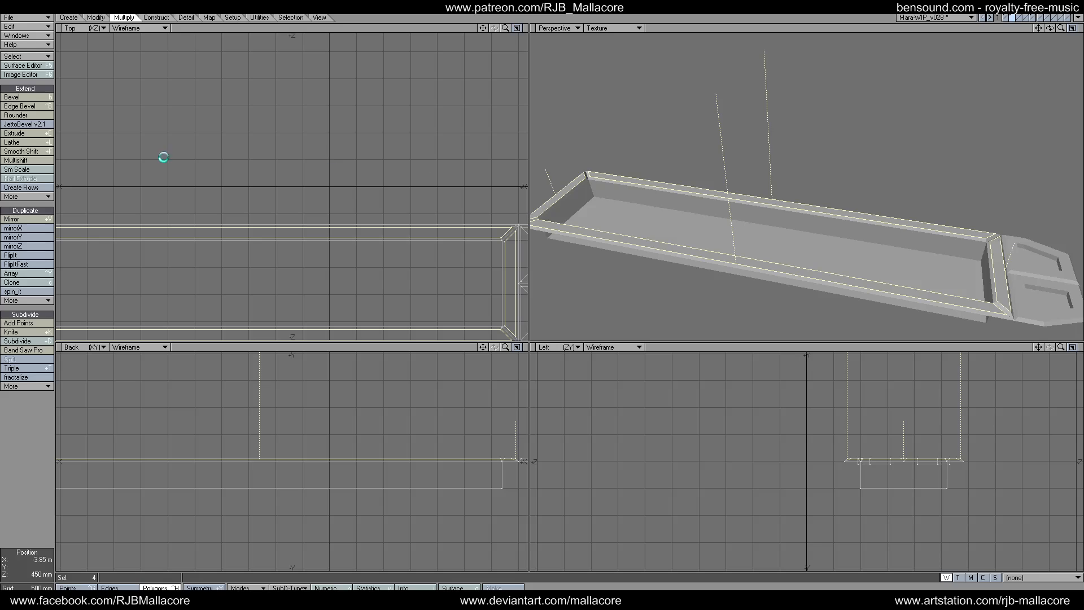
key(u)
Inset the four rim polygons around the long recess by 100 mm with Multishift.
click(15, 161)
text(n)
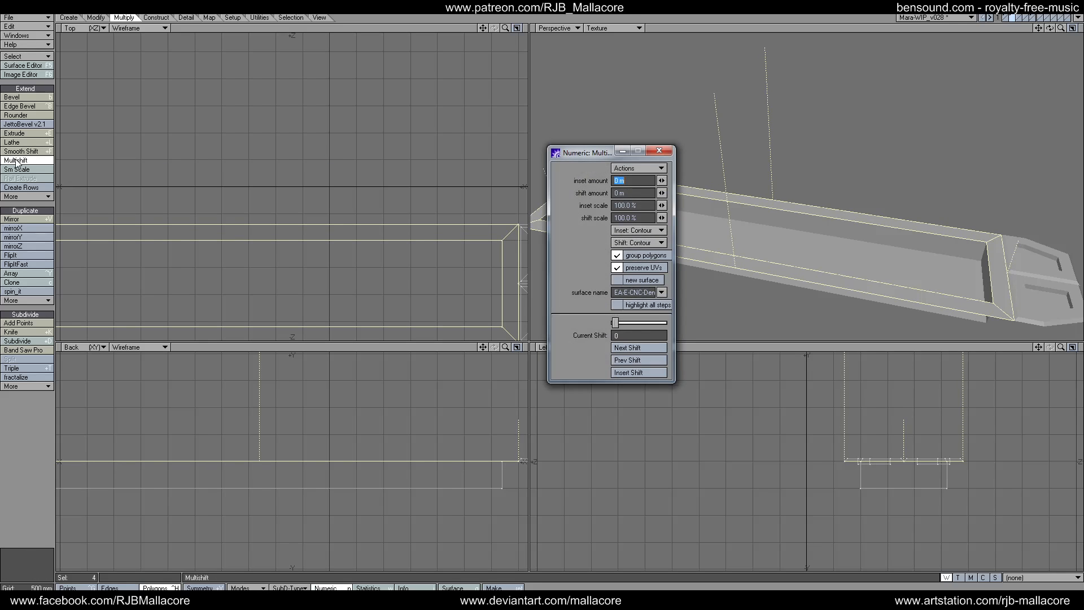
text(100mm)
key(Tab)
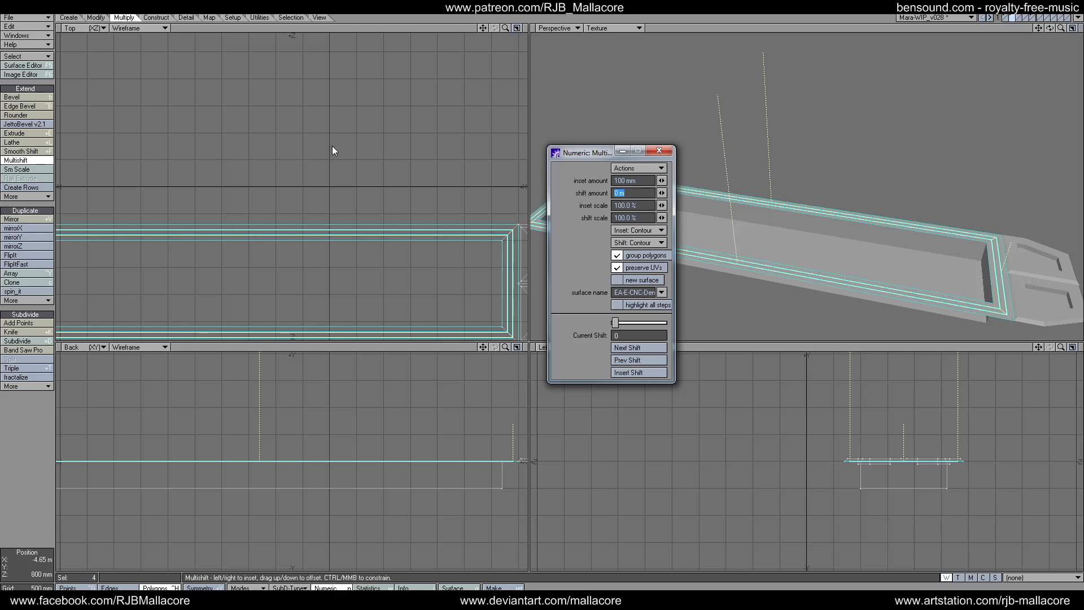
click(659, 150)
key(space)
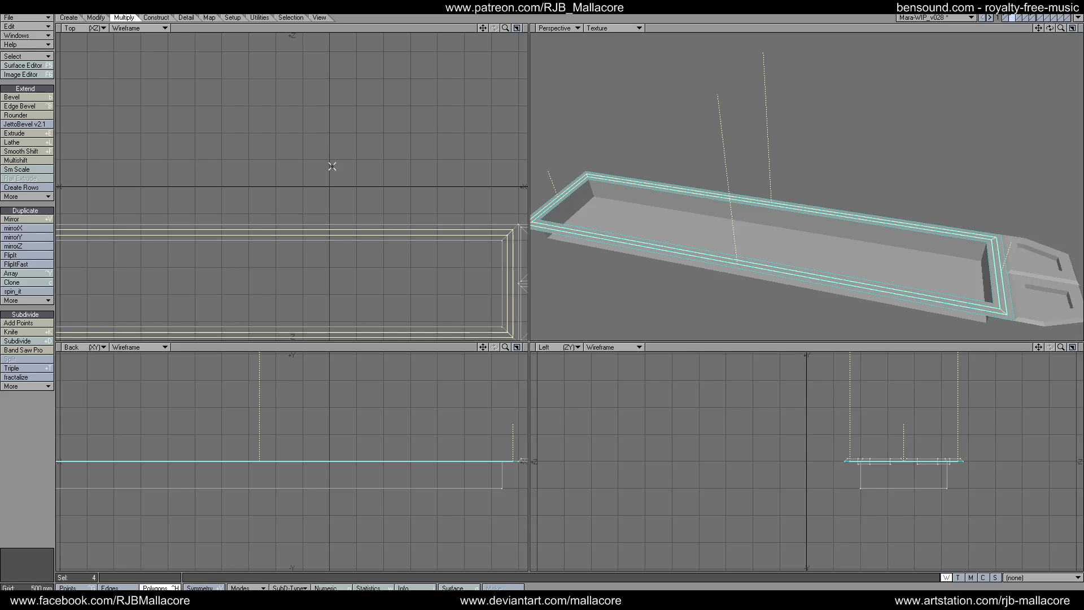
Recess the inset rim polygons with a Multishift shift amount of -50 mm and clear the selection.
click(42, 160)
key(n)
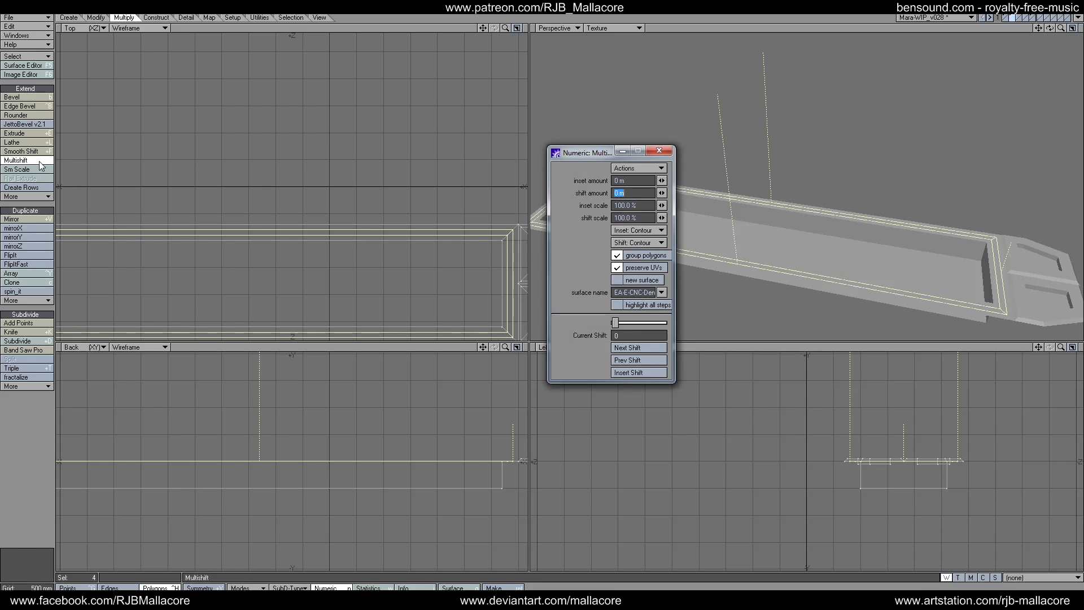
text(-50)
key(Tab)
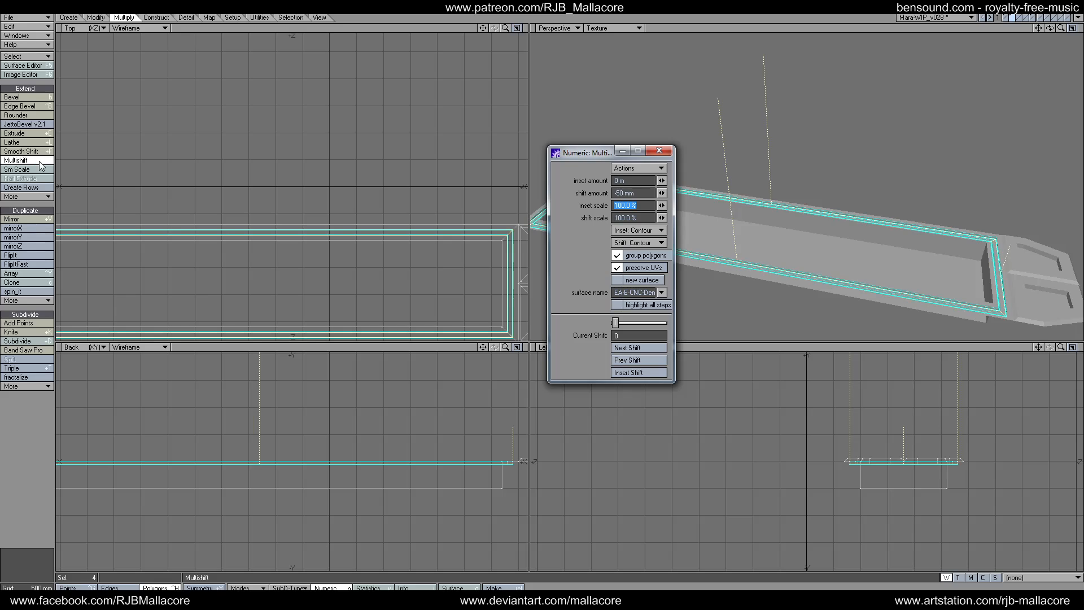
click(659, 151)
click(16, 449)
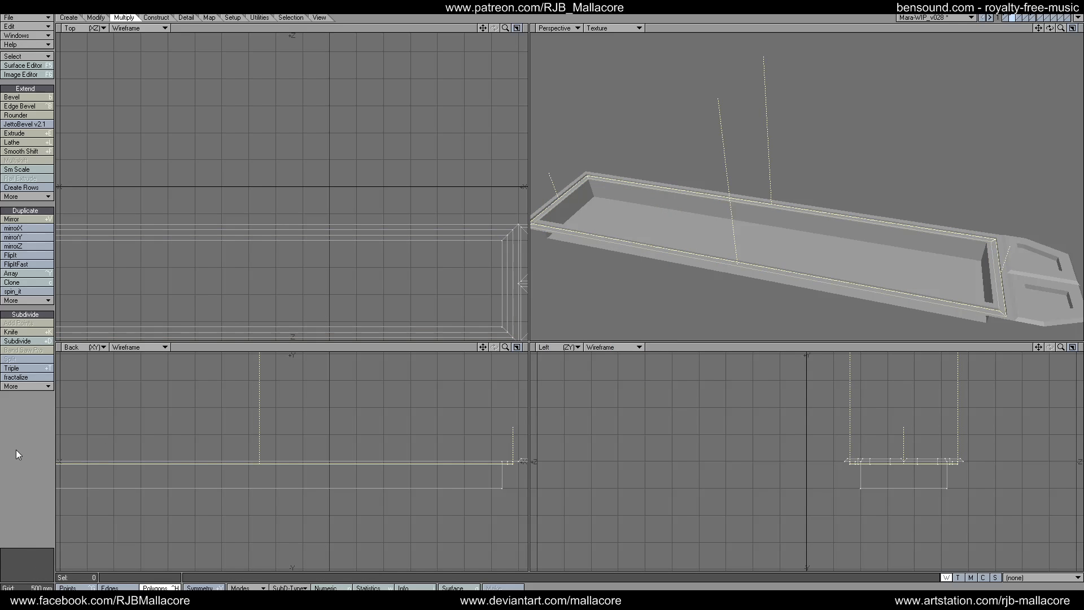
Cut the floor polygon of the long recess, paste it into the third layer and fit it in the views.
click(650, 221)
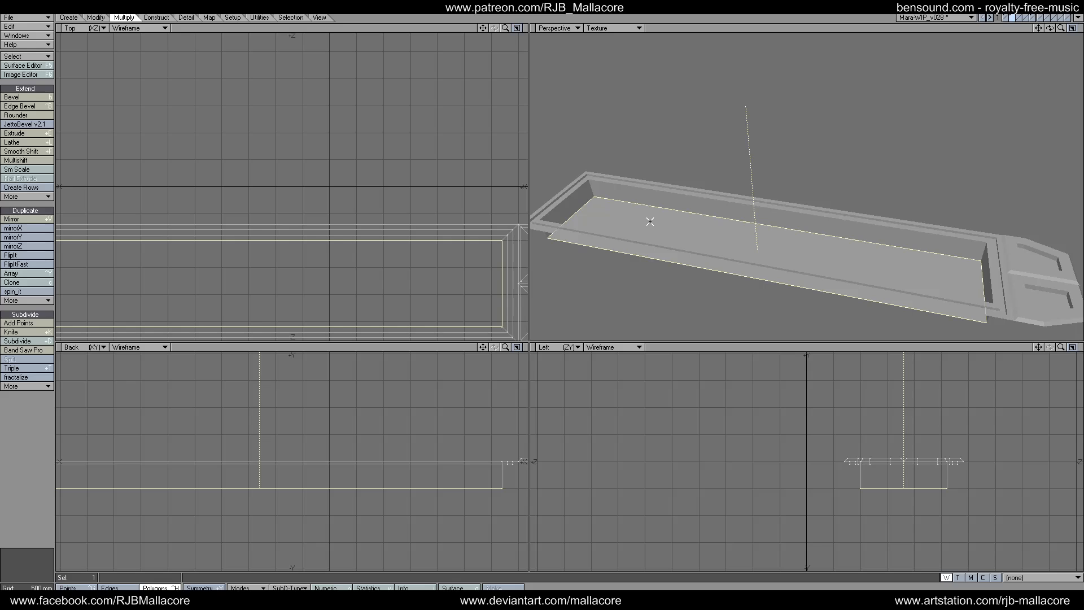
key(Delete)
click(1018, 19)
key(ctrl+v)
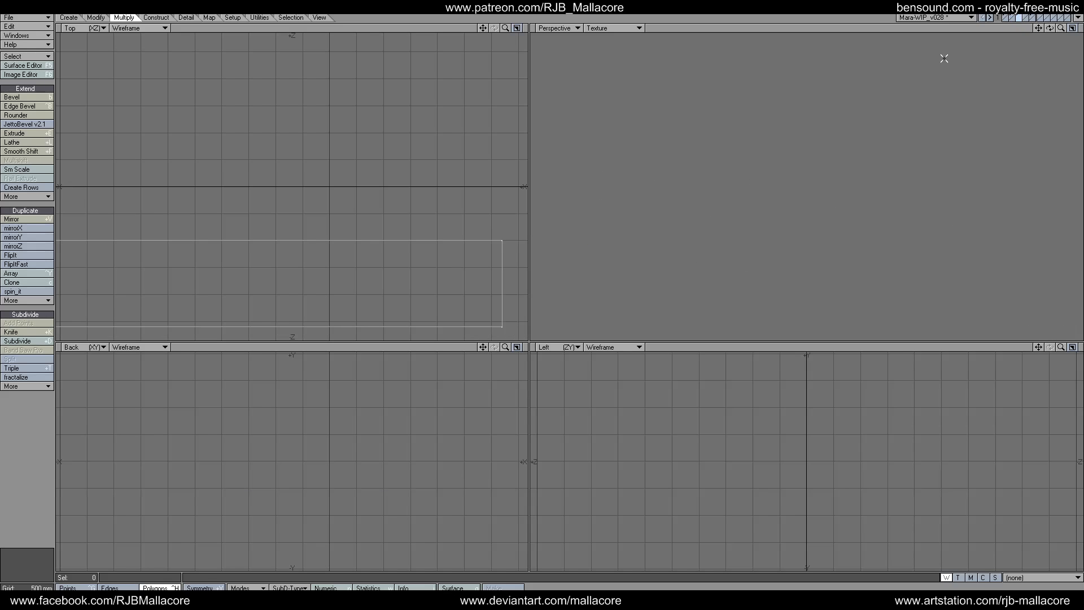
key(a)
Select the long recess's floor polygon in the third layer.
click(394, 215)
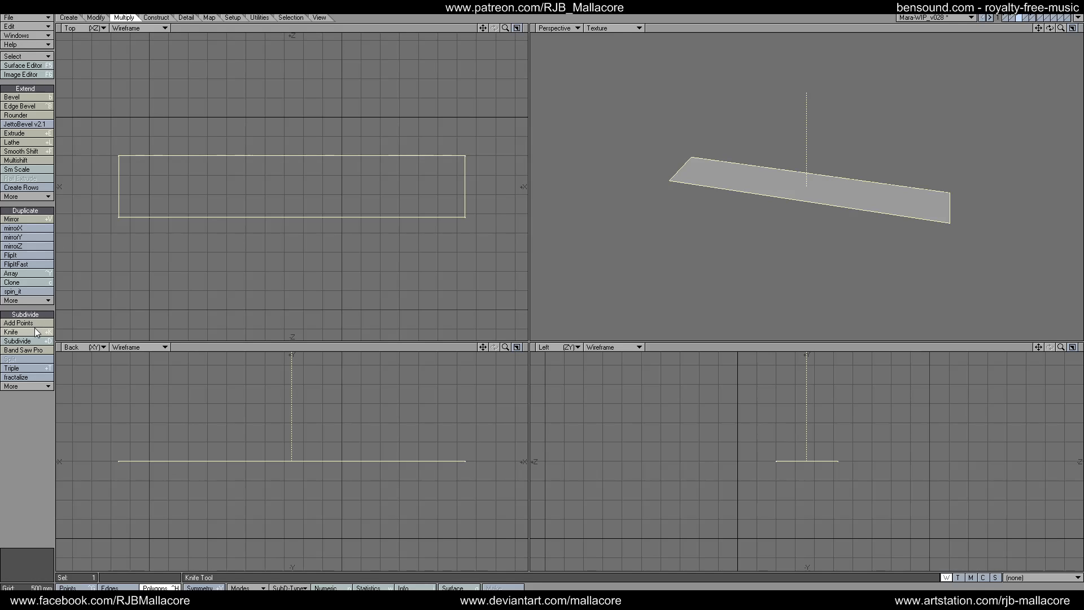
Try the Band Saw Pro presets Custom 5, Custom 6, Custom 7 and Custom 8 on the recess floor polygon.
click(32, 350)
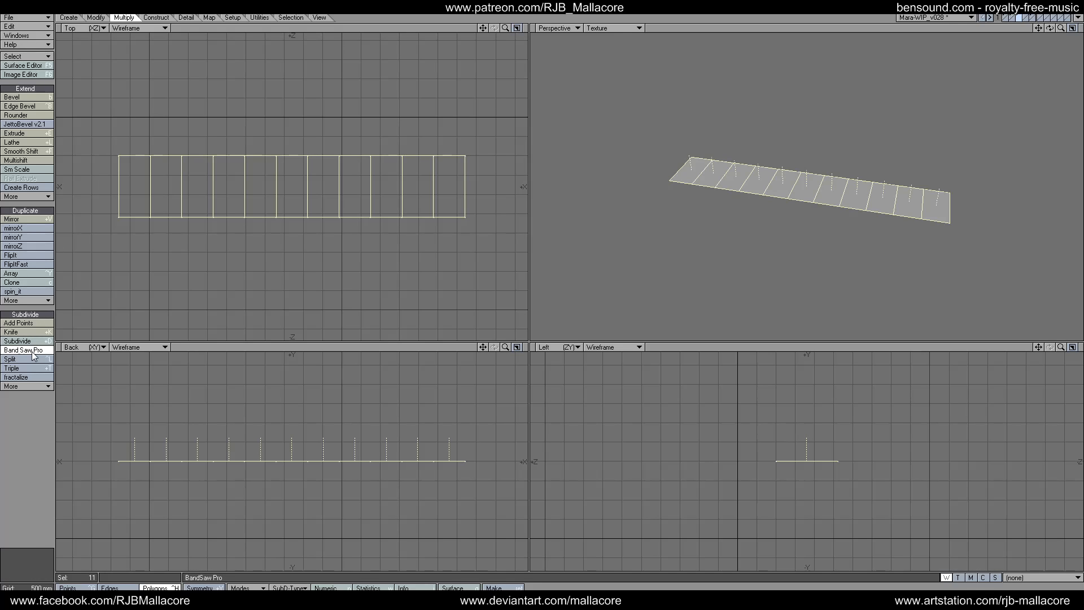
key(n)
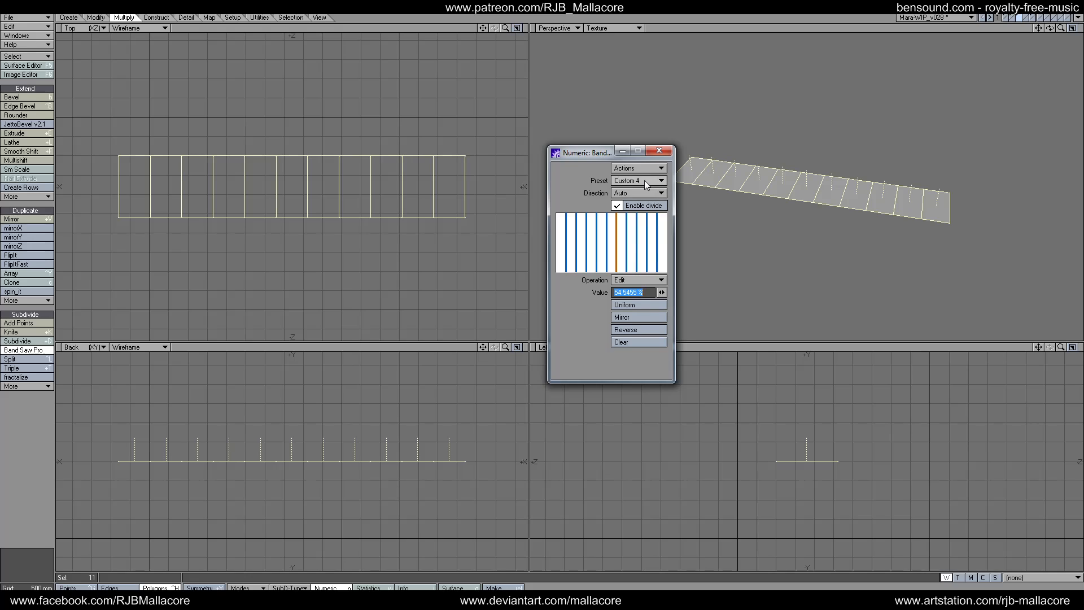
click(645, 180)
click(648, 188)
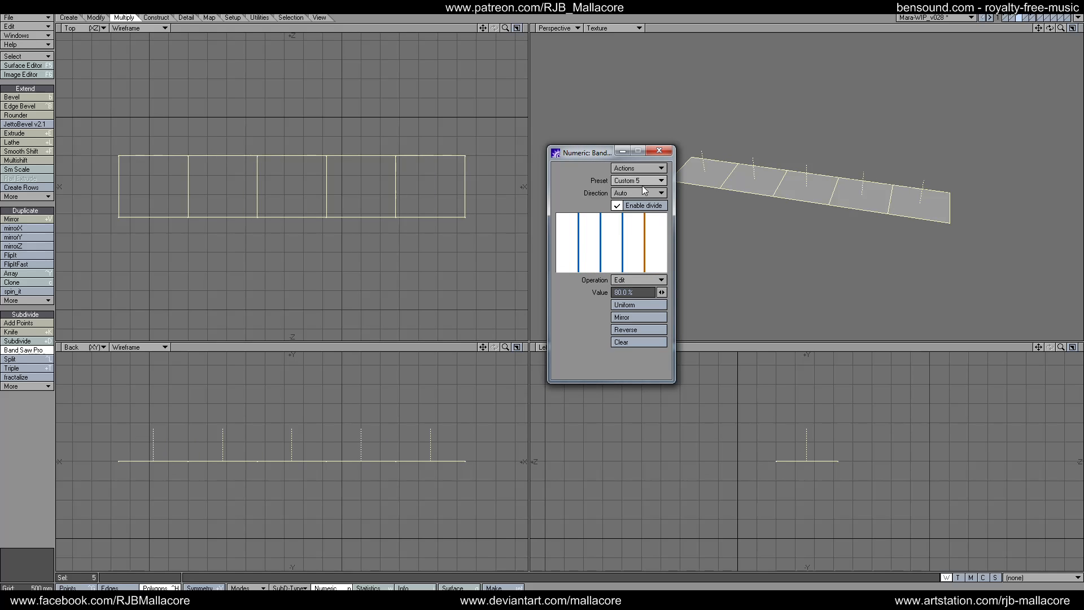
click(643, 182)
click(644, 193)
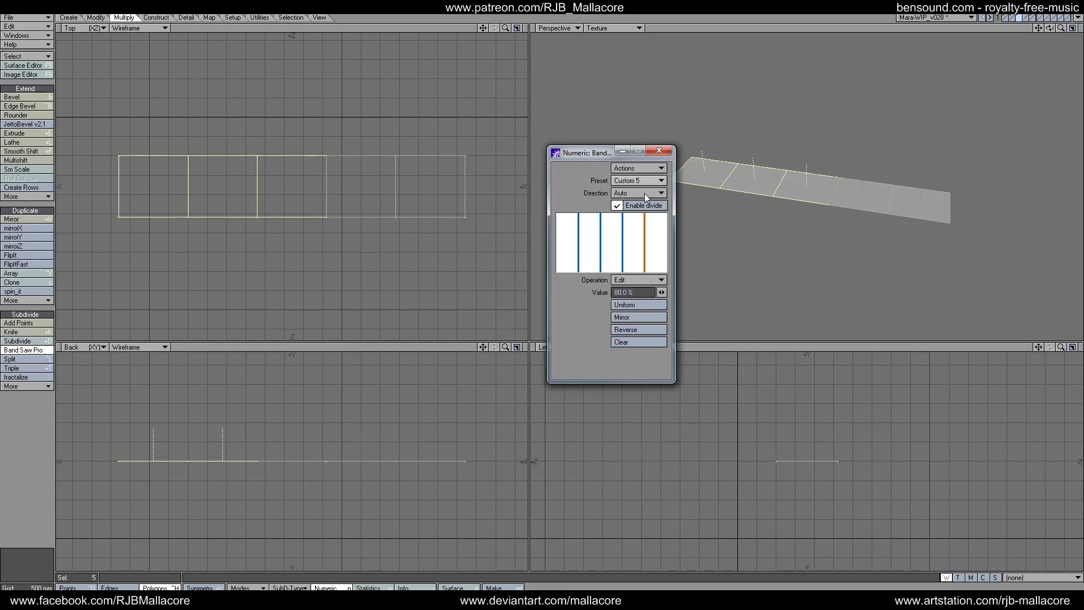
click(645, 180)
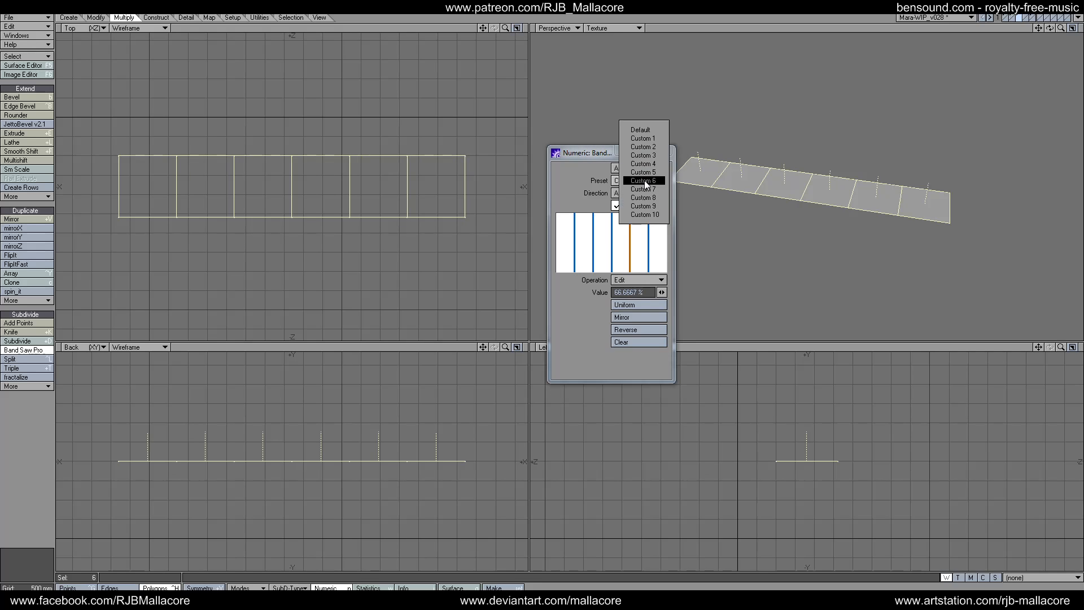
click(648, 190)
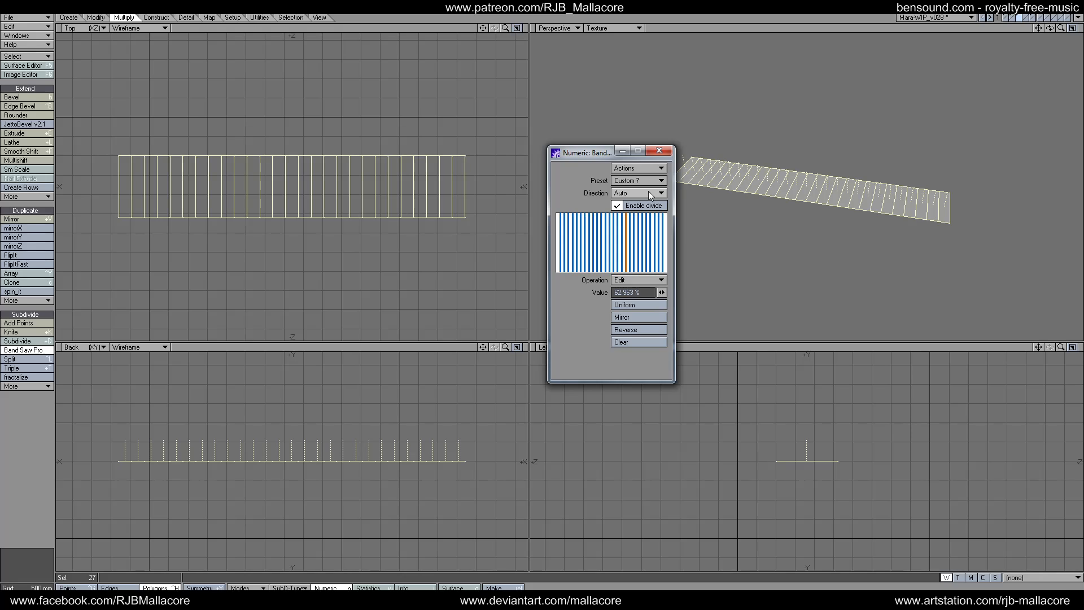
click(645, 193)
click(644, 190)
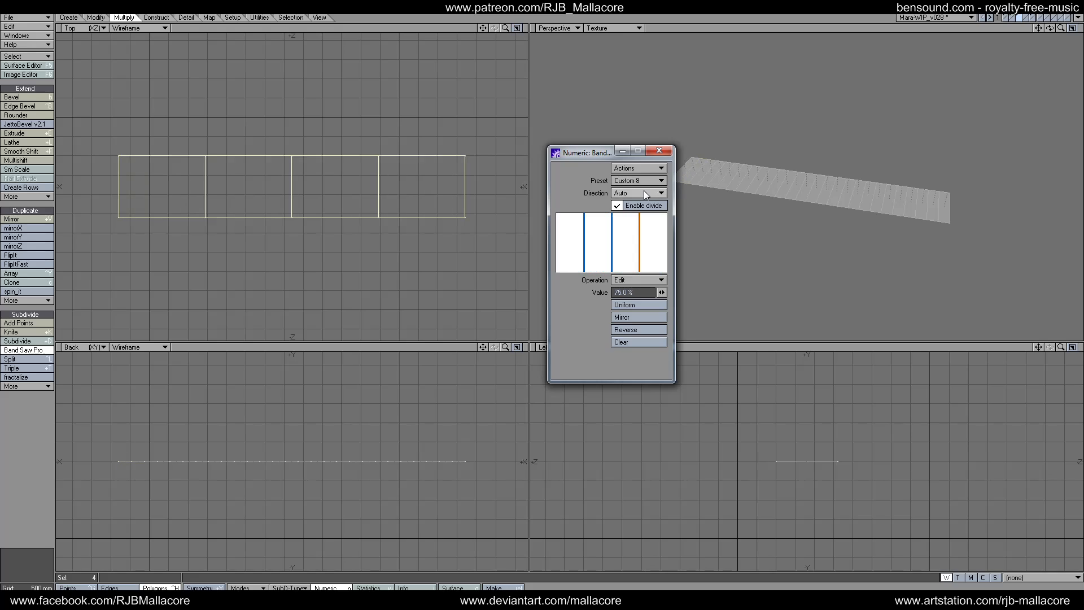
Try dividing the recess floor into eleven equal sections with the Band Saw Pro preset Custom 4, and clear the selection.
click(638, 182)
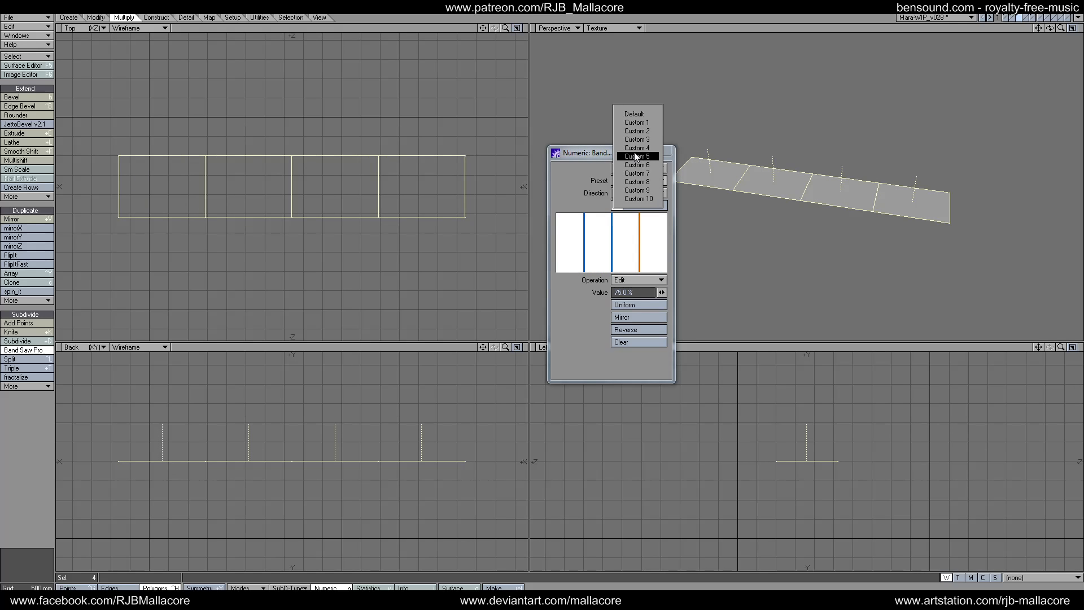
click(636, 157)
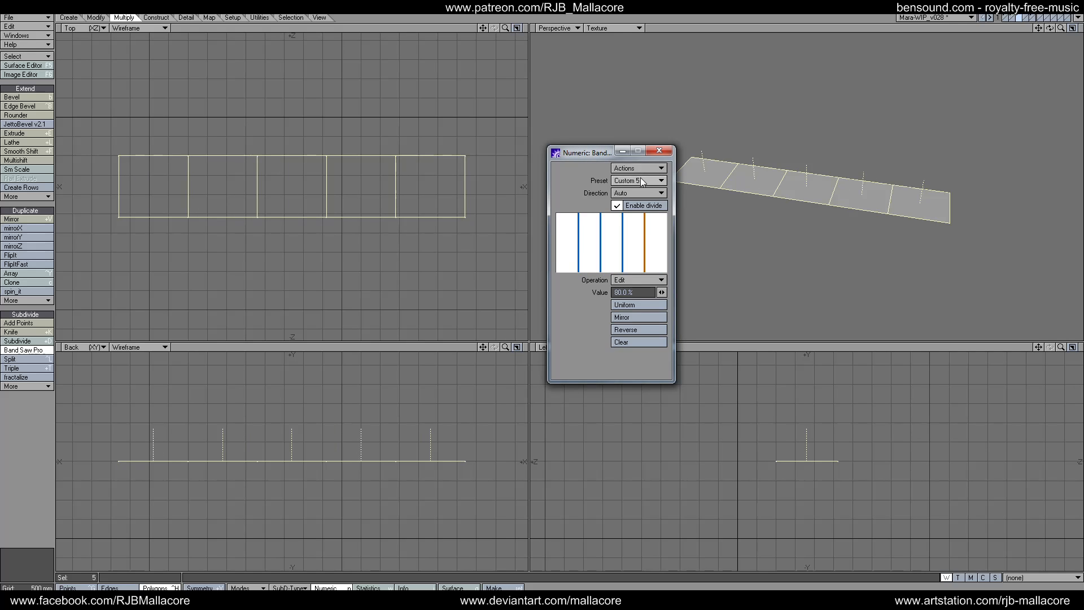
click(640, 178)
click(640, 170)
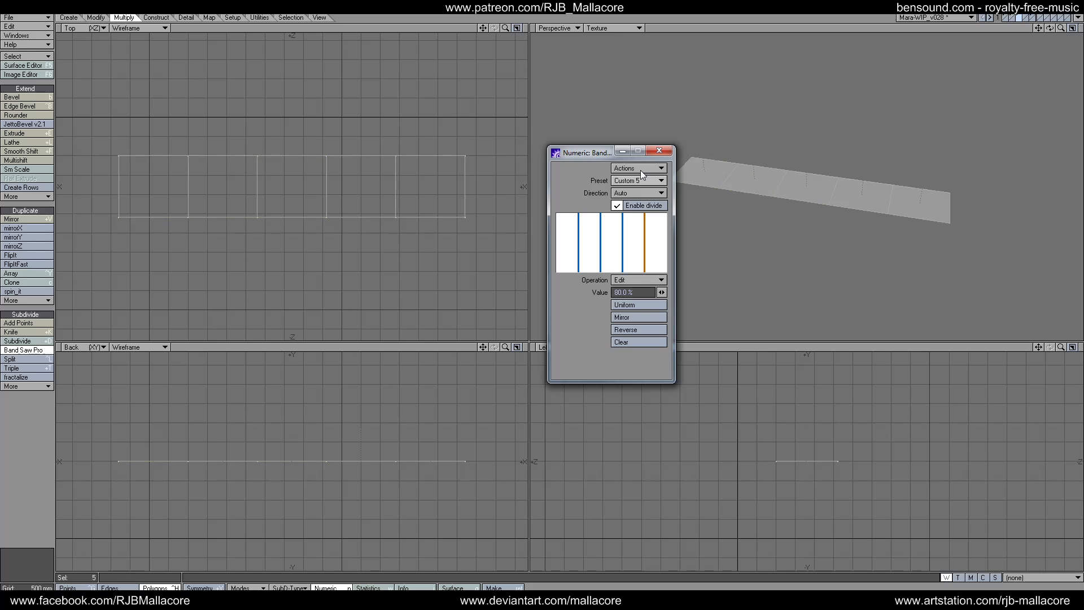
click(656, 150)
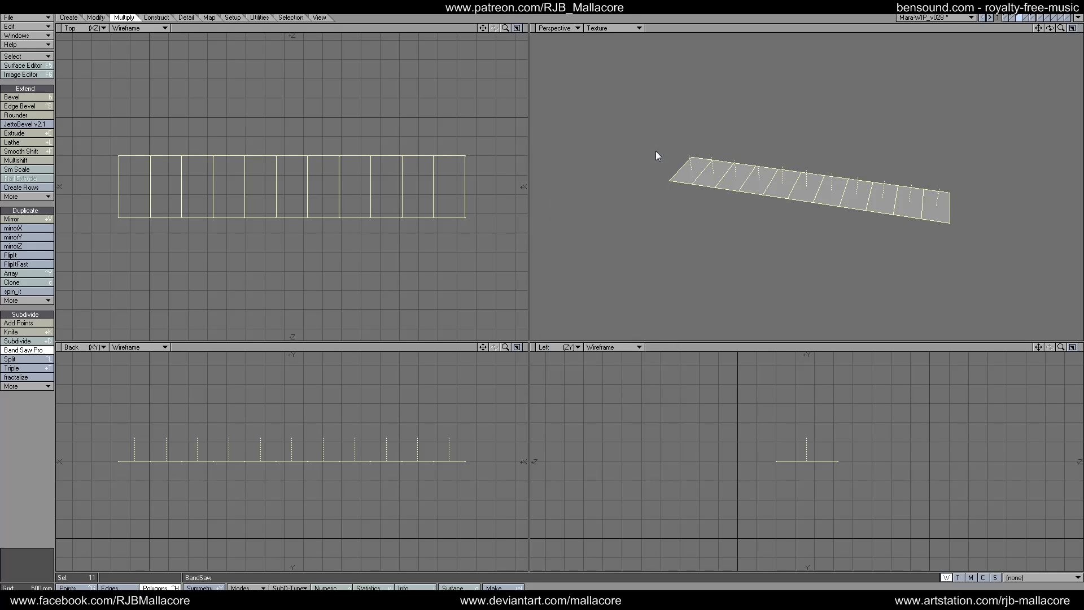
key(space)
click(49, 441)
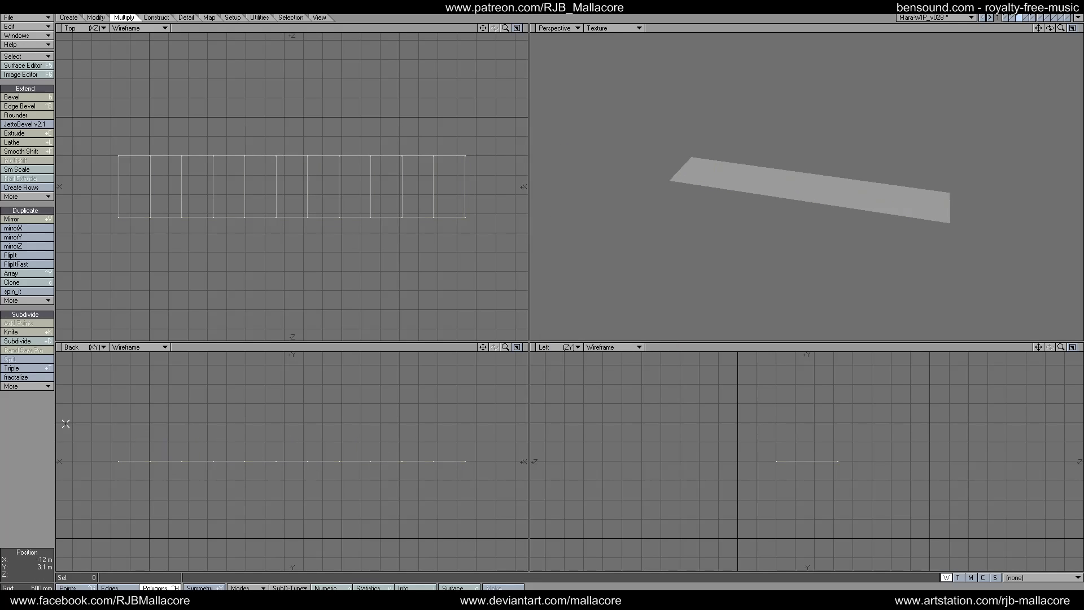
Select five alternate sections of the eleven-section floor, leaving both end sections unselected.
click(405, 214)
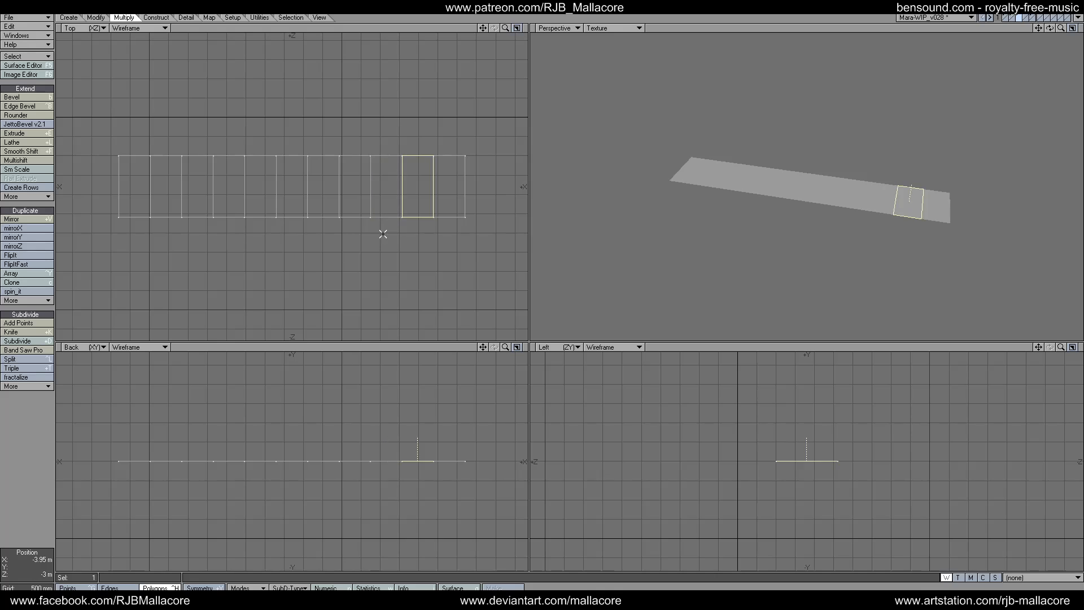
click(358, 207)
click(297, 210)
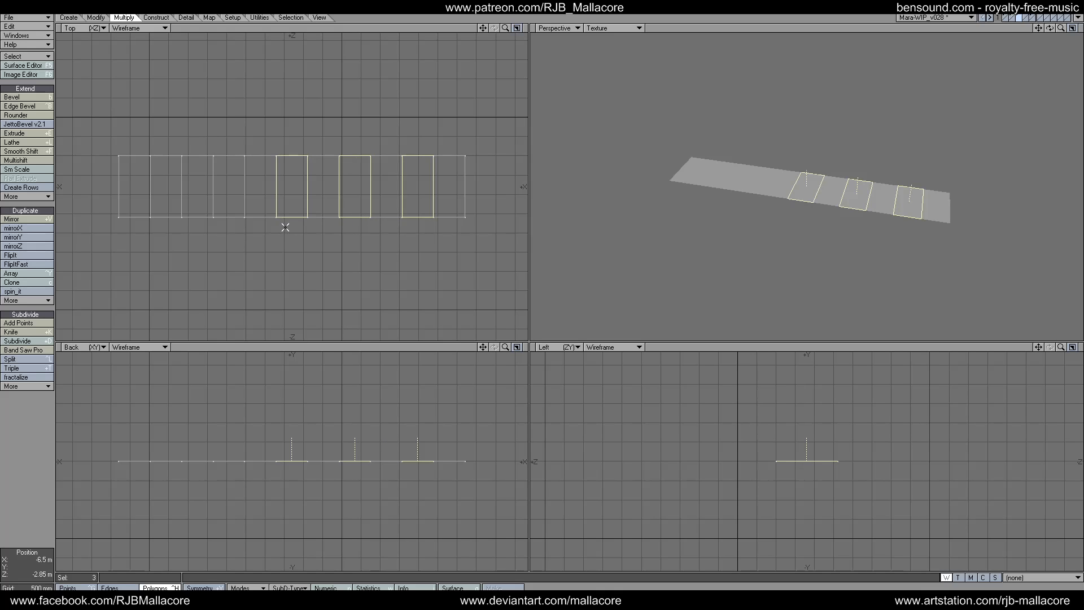
click(229, 210)
click(178, 212)
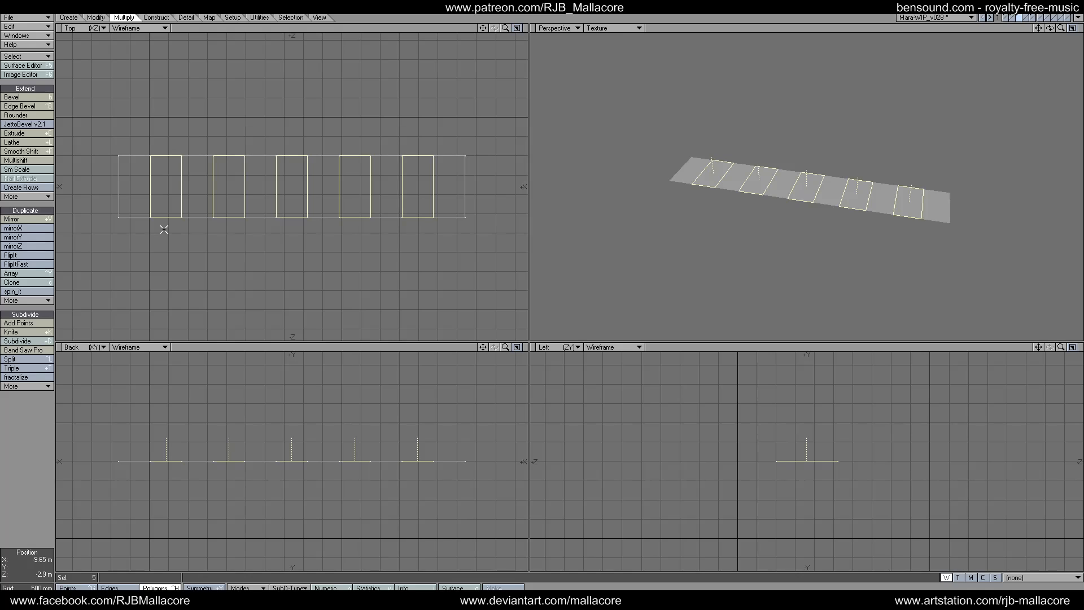
Undo the section selections and the eleven-section division, restoring the single selected floor polygon.
key(ctrl+z)
key(ctrl+z)
key(ctrl+z)
key(ctrl+z)
key(ctrl+z)
key(ctrl+z)
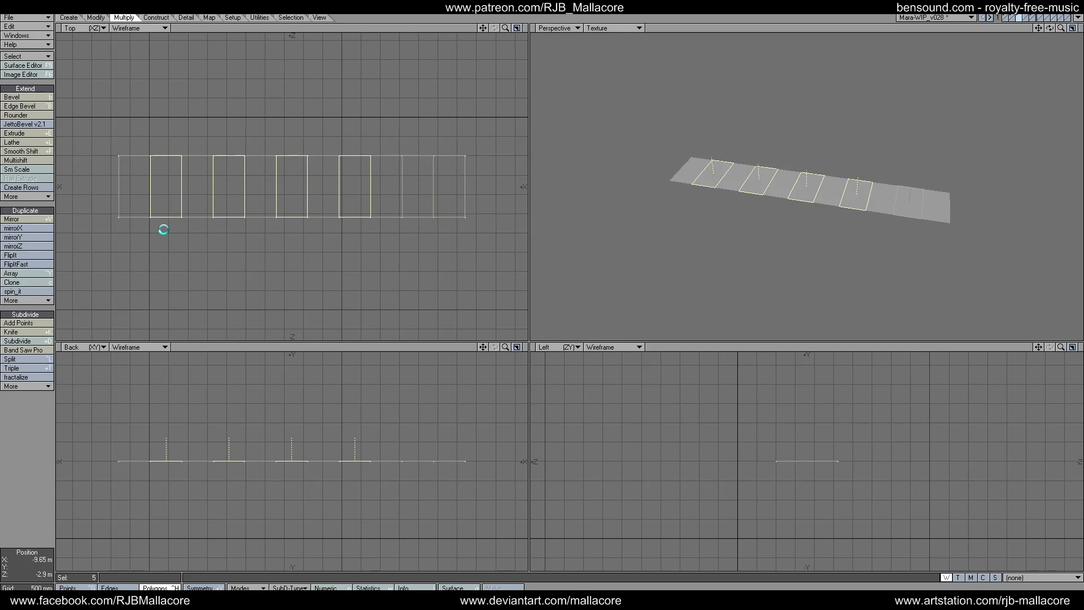
click(32, 341)
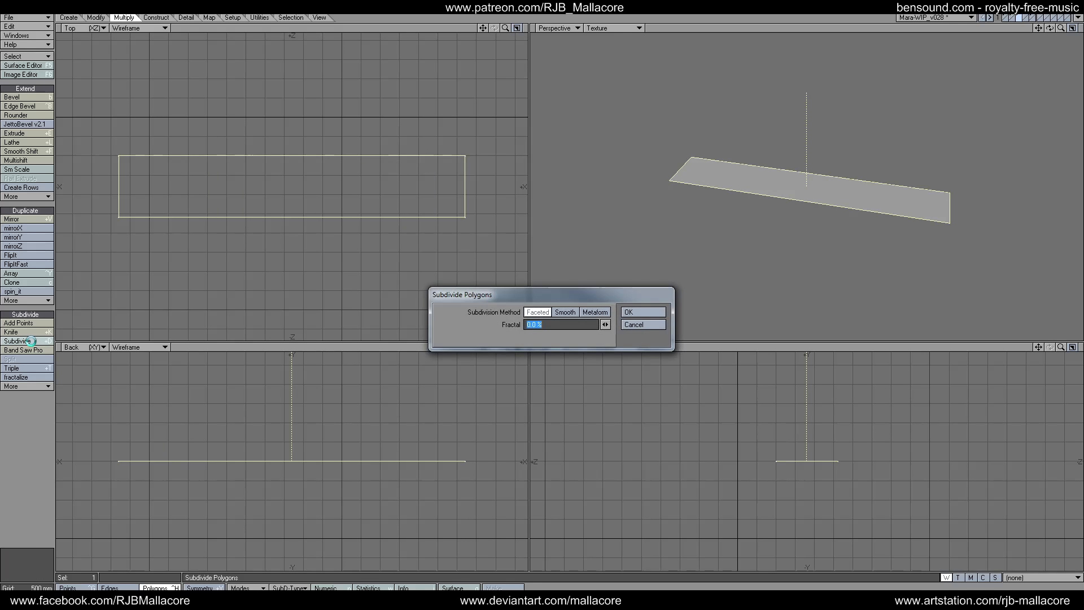
click(647, 325)
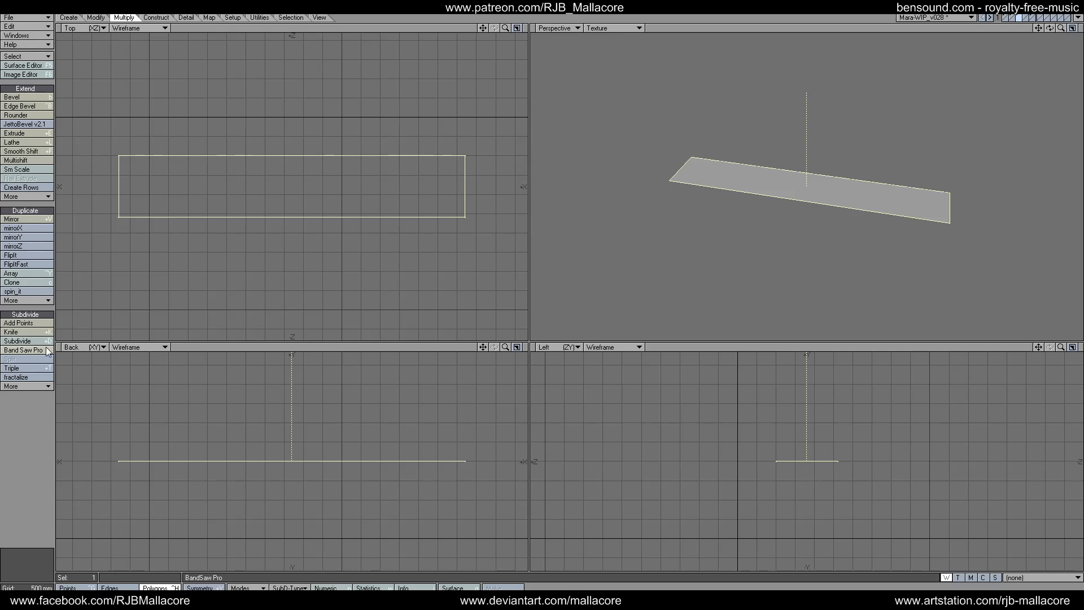
Divide the recess floor into twelve uniform sections with Band Saw Pro by adding a cut to Custom 4, and clear the selection.
click(22, 350)
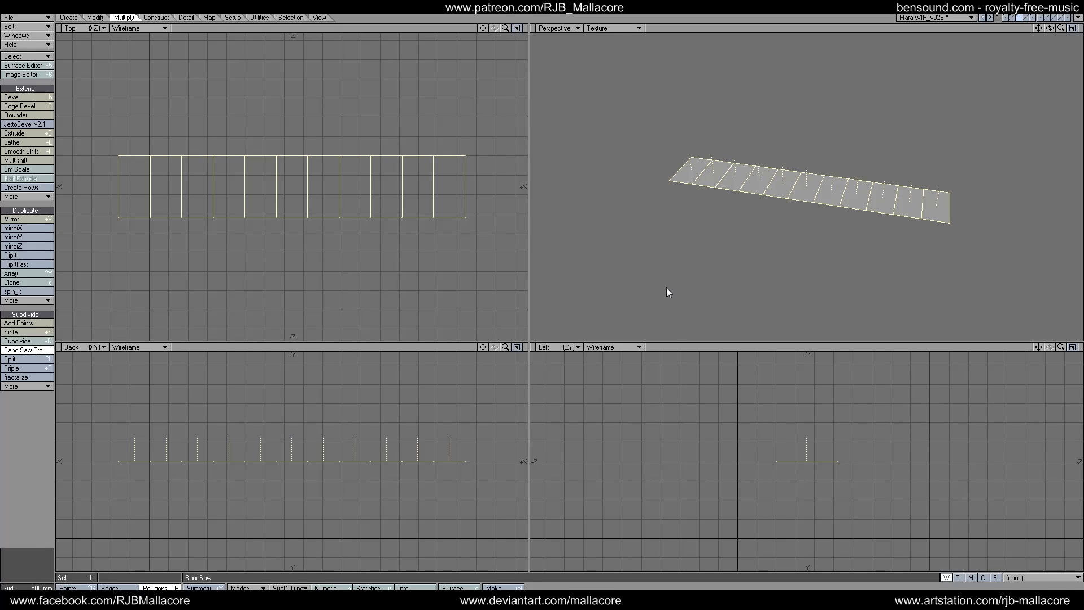
key(n)
click(634, 286)
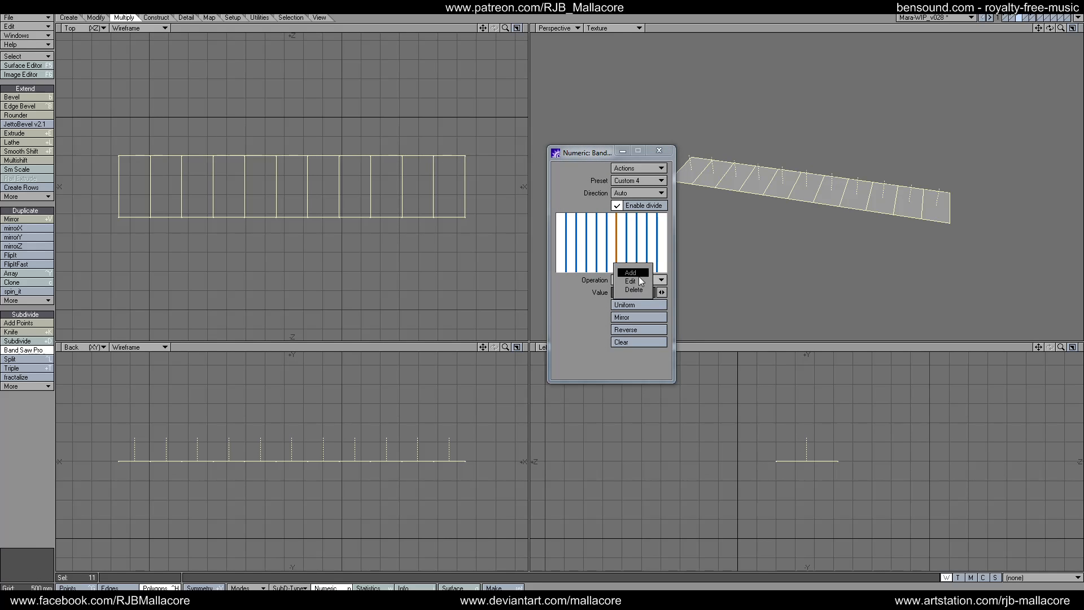
click(635, 280)
click(642, 249)
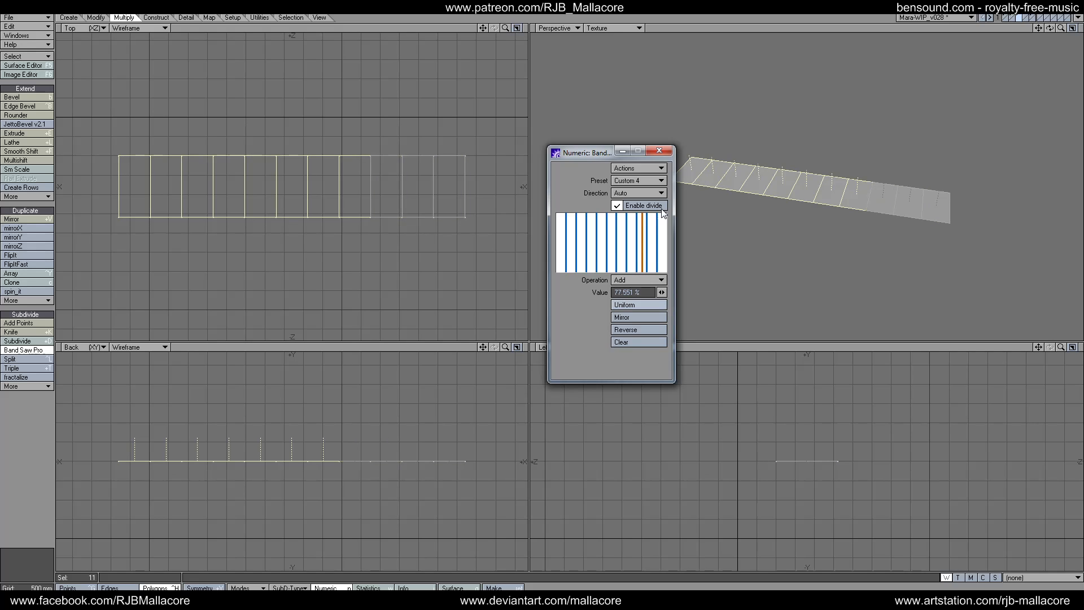
click(659, 151)
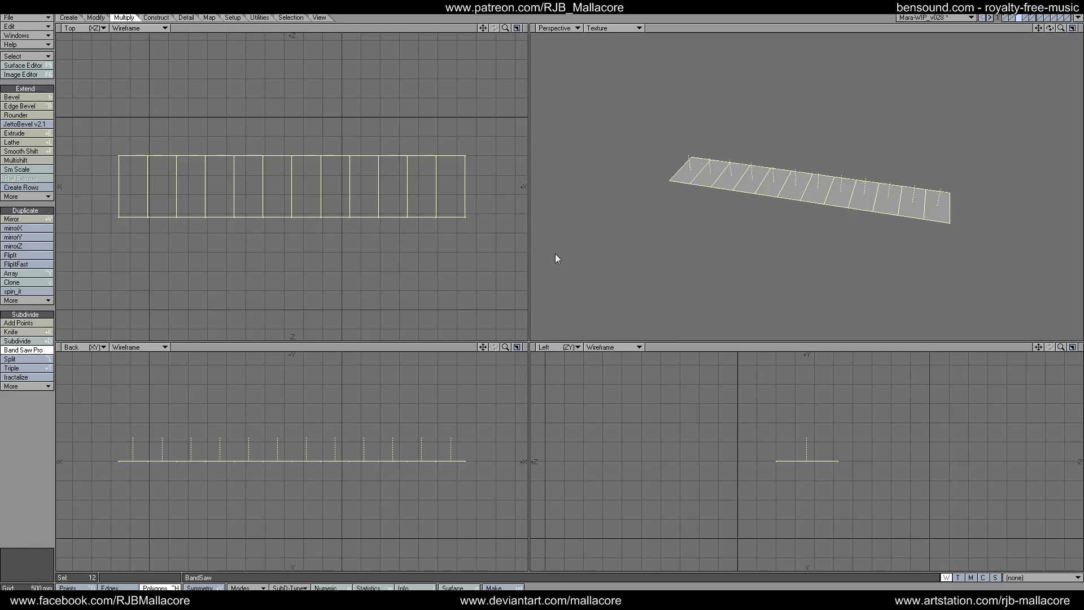
drag(417, 210, 420, 251)
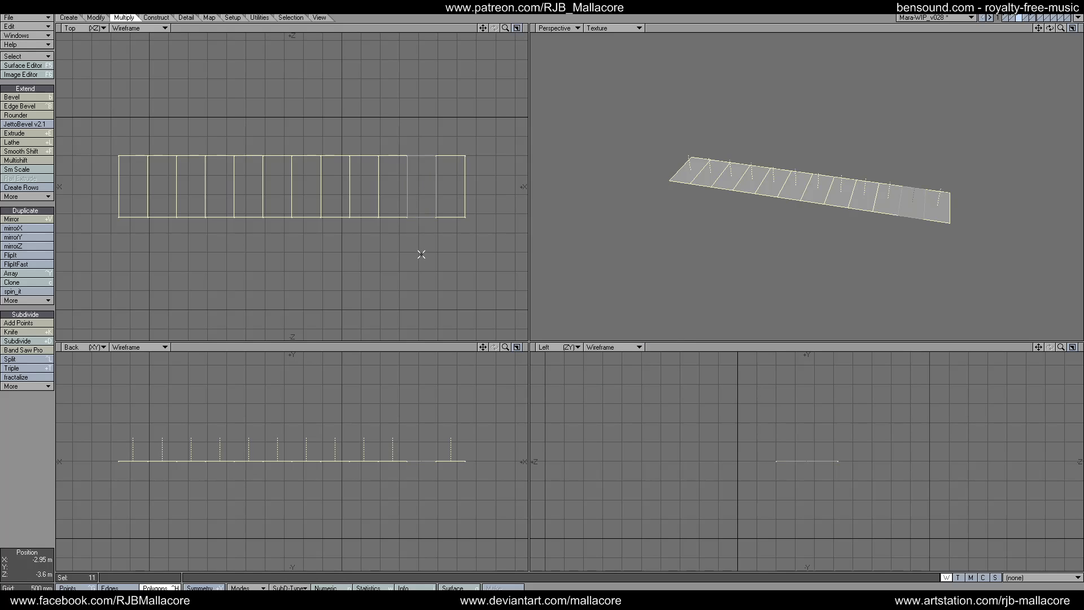
click(24, 440)
Select six alternate sections of the twelve-section floor, ending with the section at the far end from the nose piece.
click(420, 212)
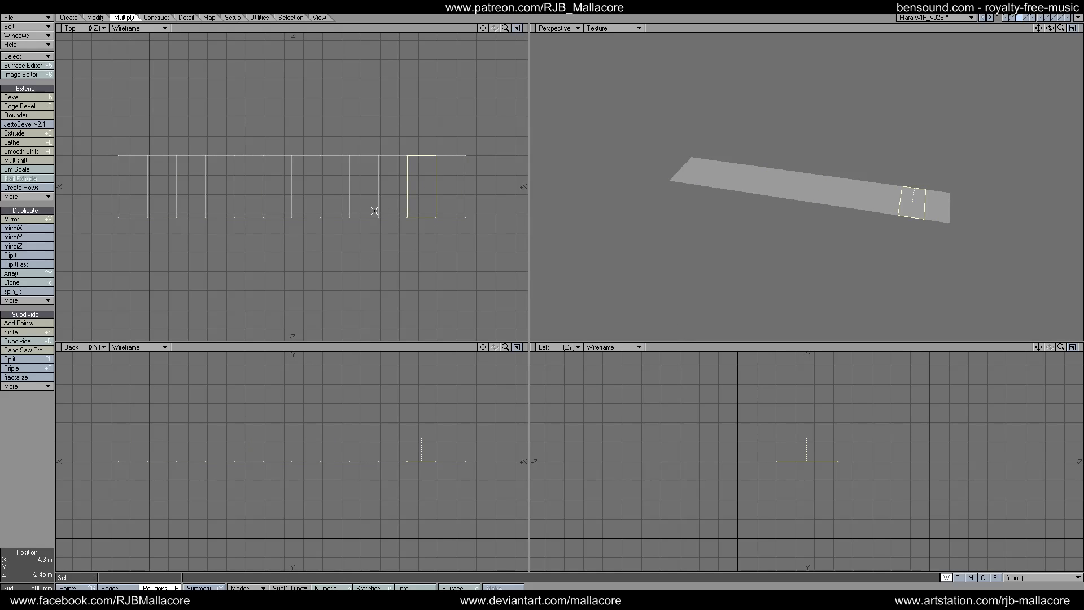
click(361, 214)
click(306, 208)
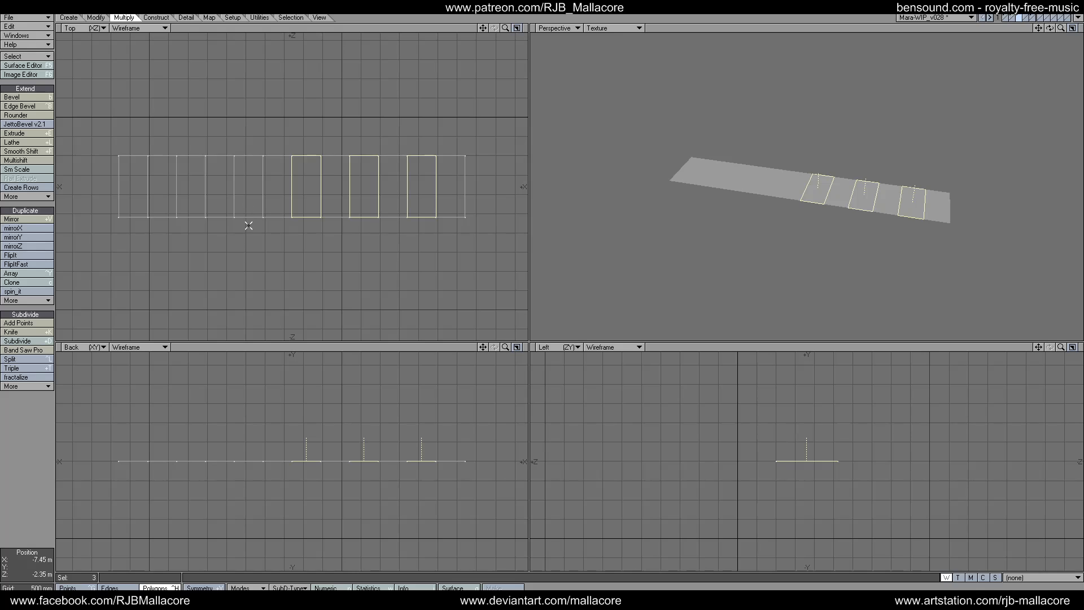
click(248, 208)
click(194, 208)
click(136, 216)
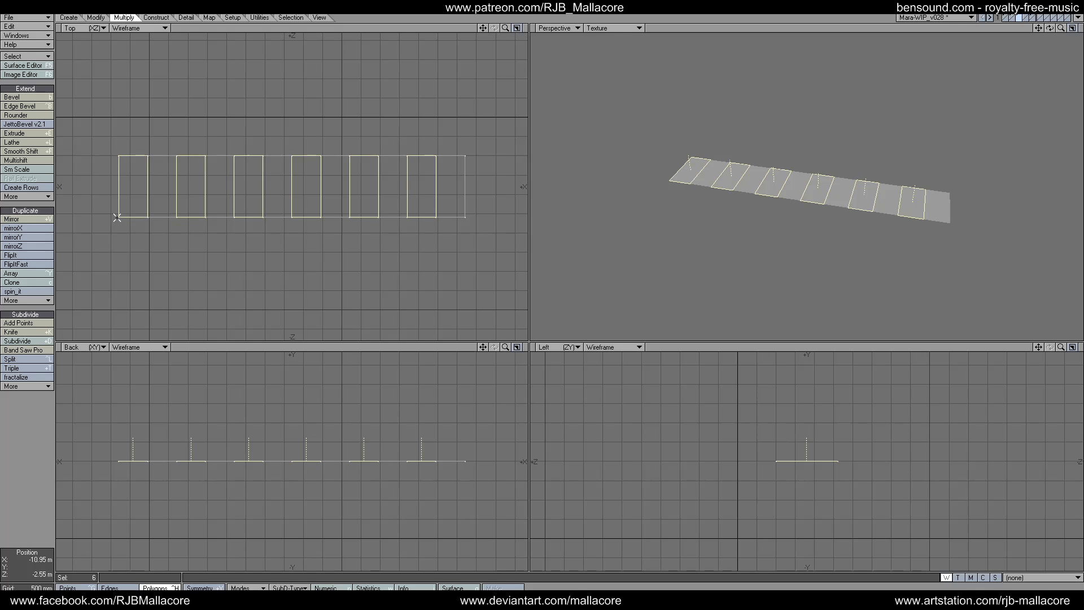
Inset the six selected floor sections by 50 mm with Multishift.
text(n)
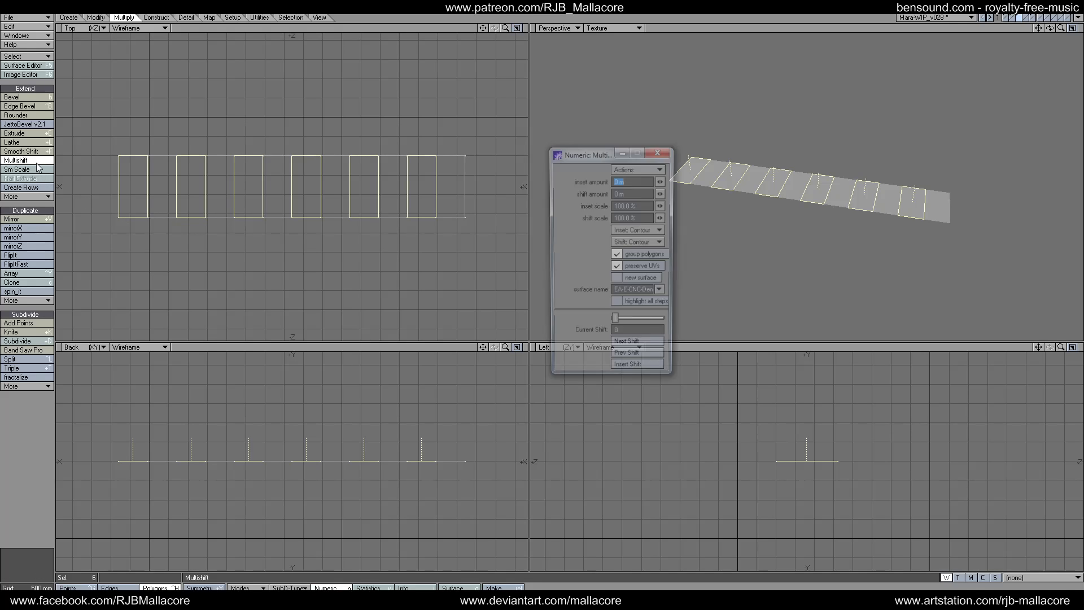
text(100mm)
key(Tab)
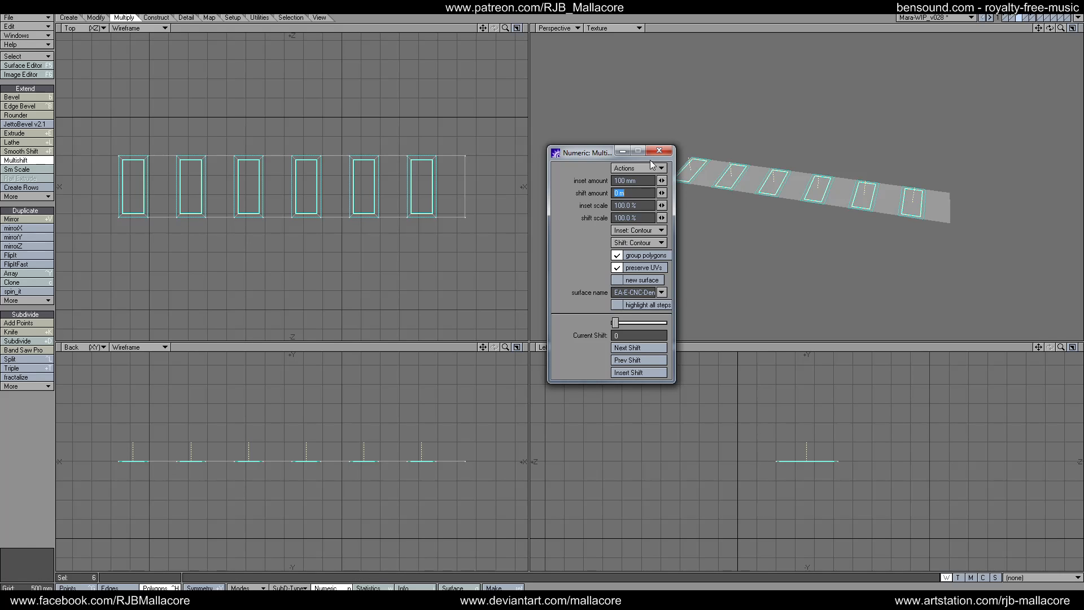
click(627, 181)
text(0 )
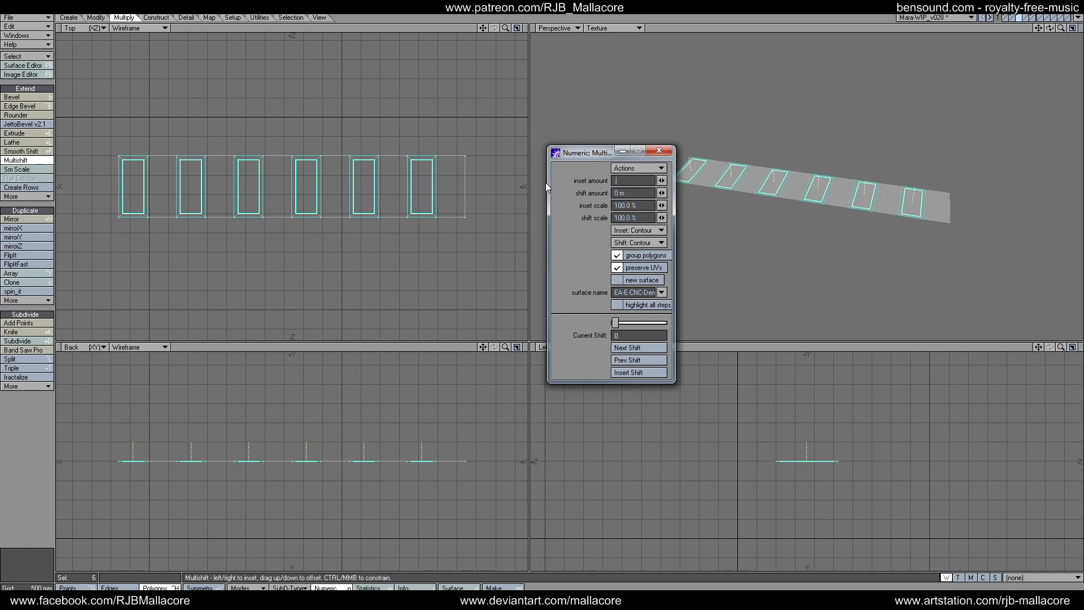
text(mm)
key(Tab)
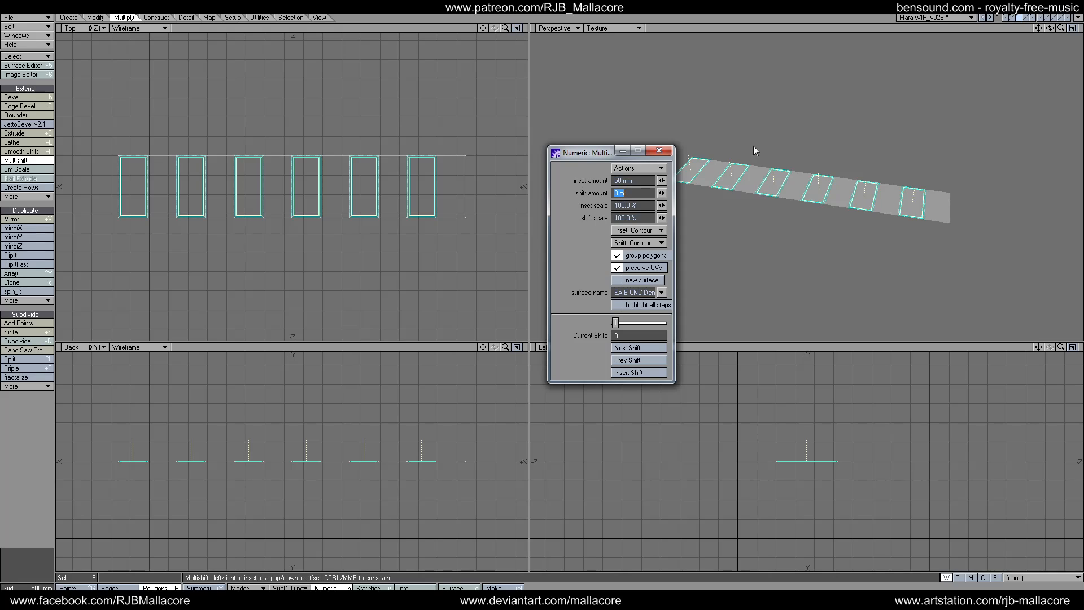
click(668, 148)
key(space)
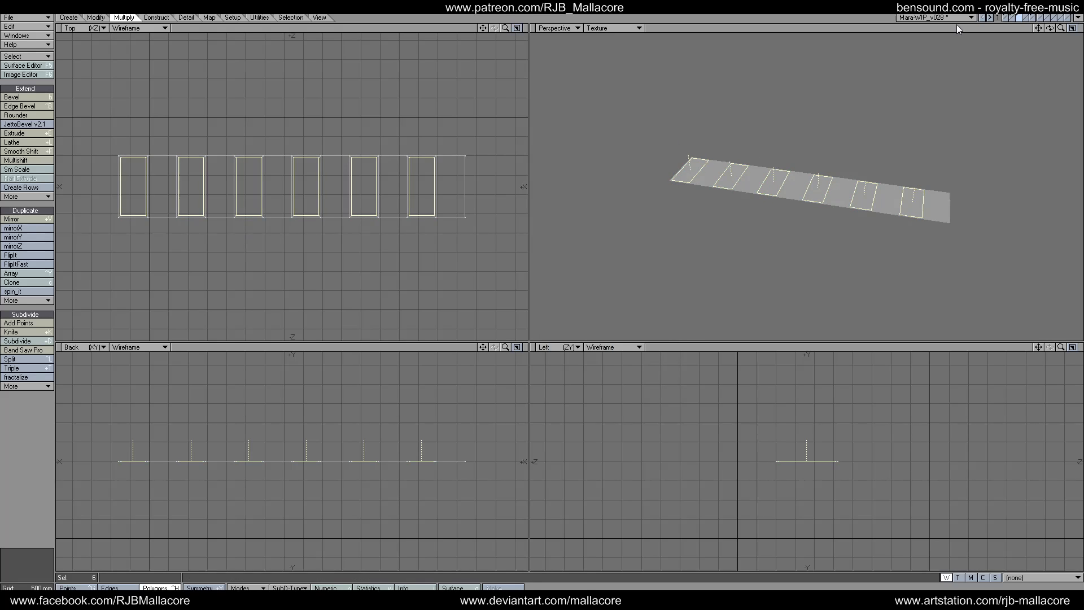
Raise the six inset floor sections by 0.3 m with Multishift, keeping the surrounding recess layer visible in the background for reference.
click(1013, 21)
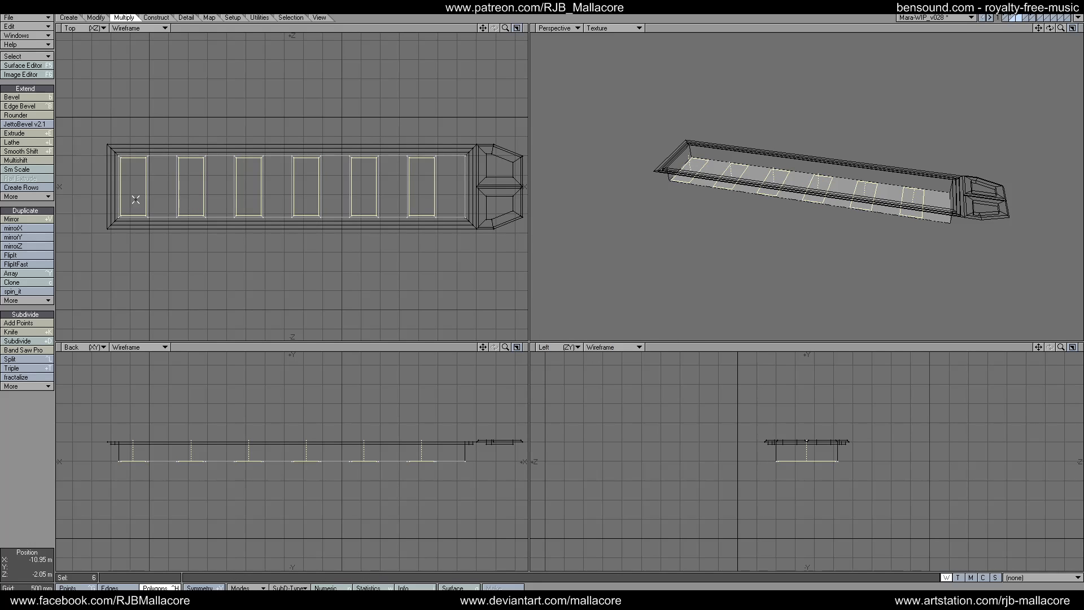
click(35, 160)
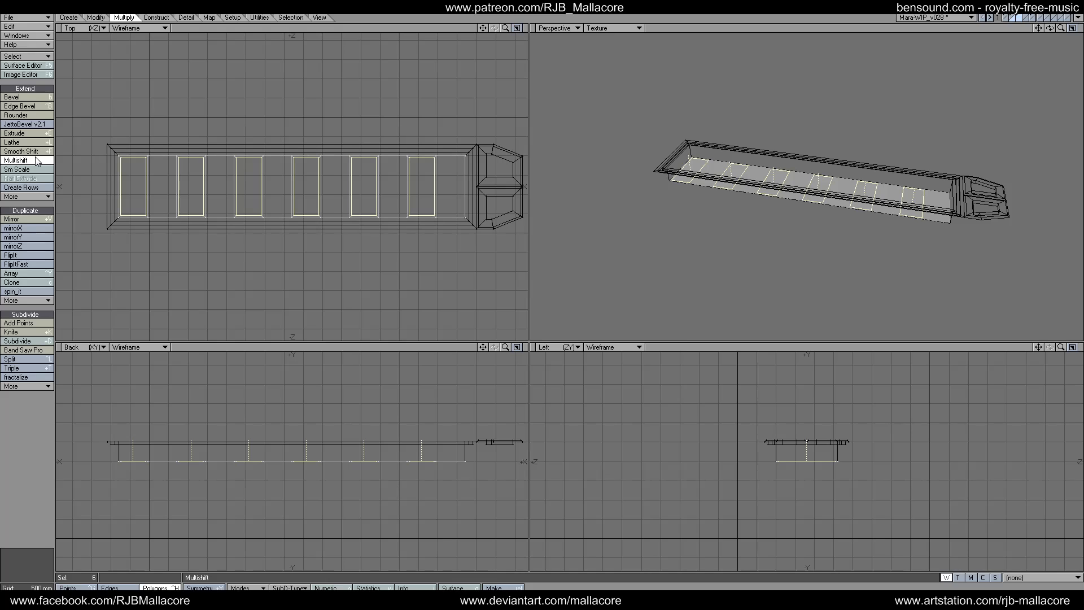
key(n)
key(Tab)
text(0.3)
key(Tab)
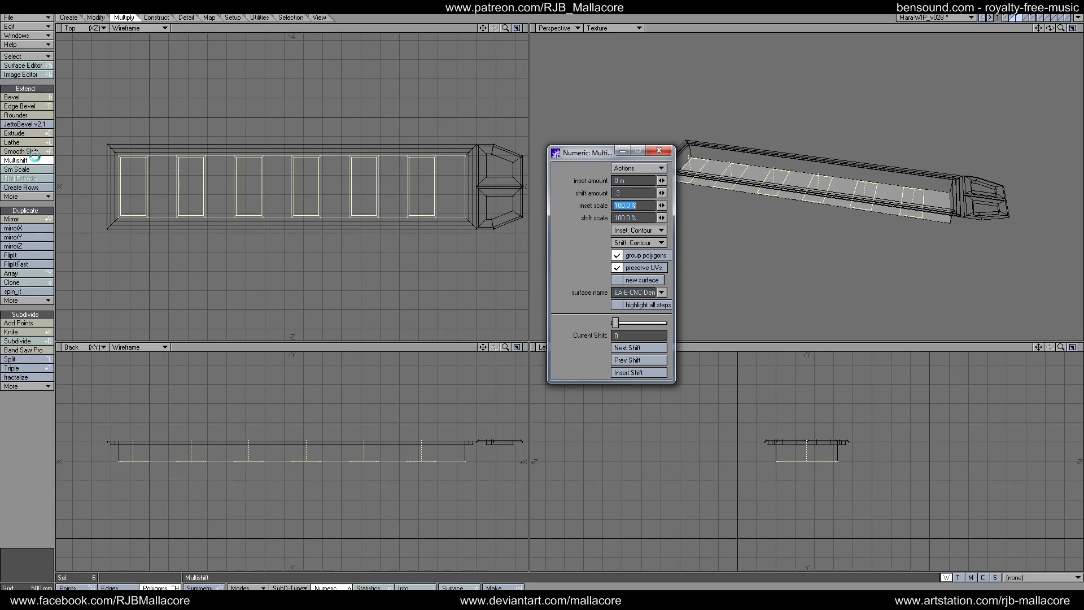
click(659, 151)
key(space)
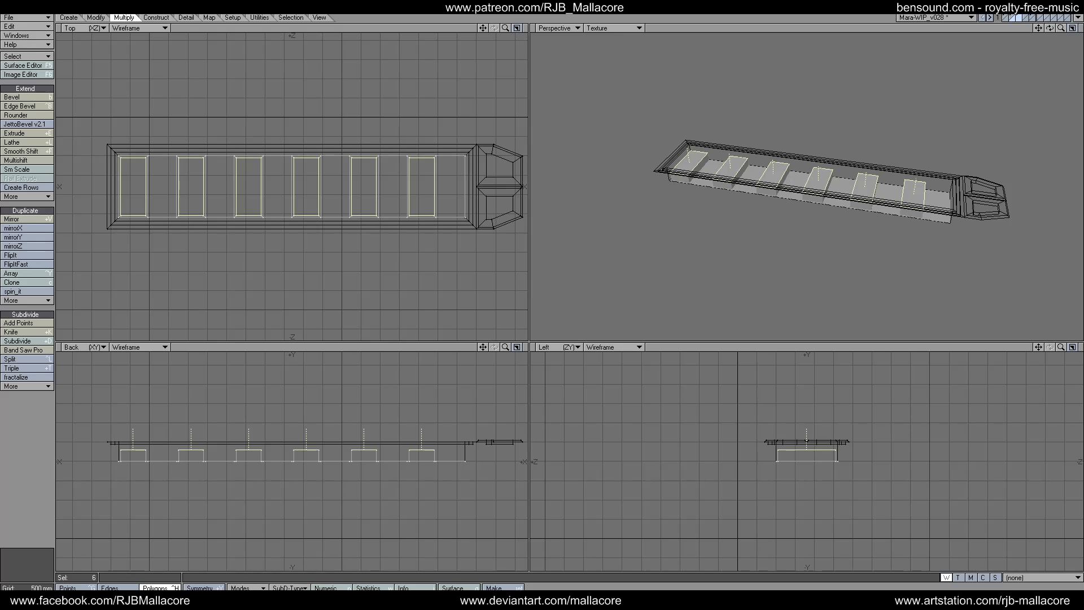
Move the six raised faces toward the nose piece and up to the panel rim, giving slanted blocks, and clear the selection.
key(t)
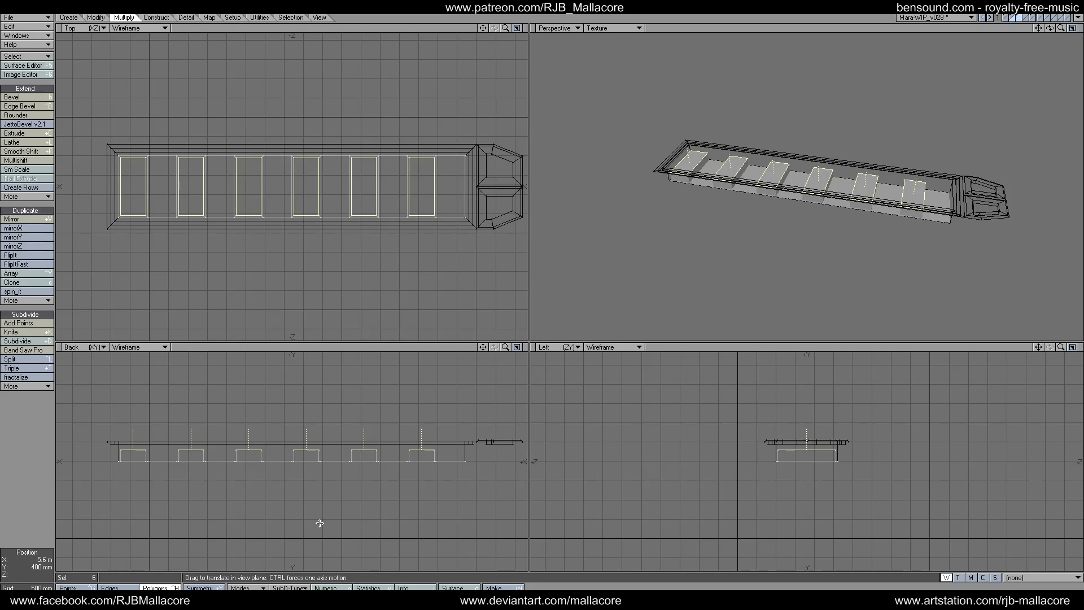
drag(315, 520, 340, 512)
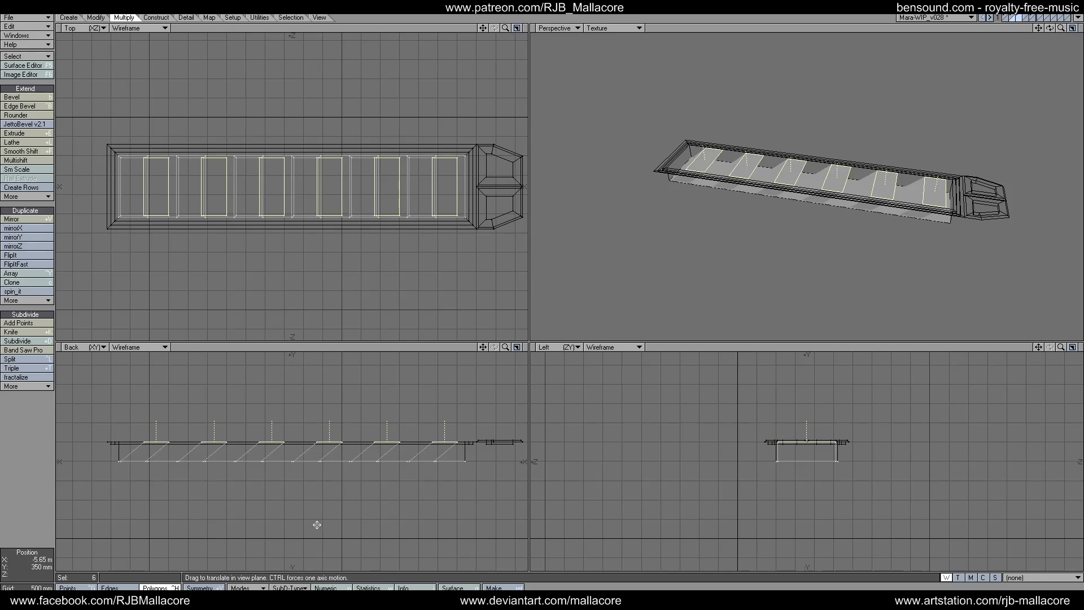
click(110, 588)
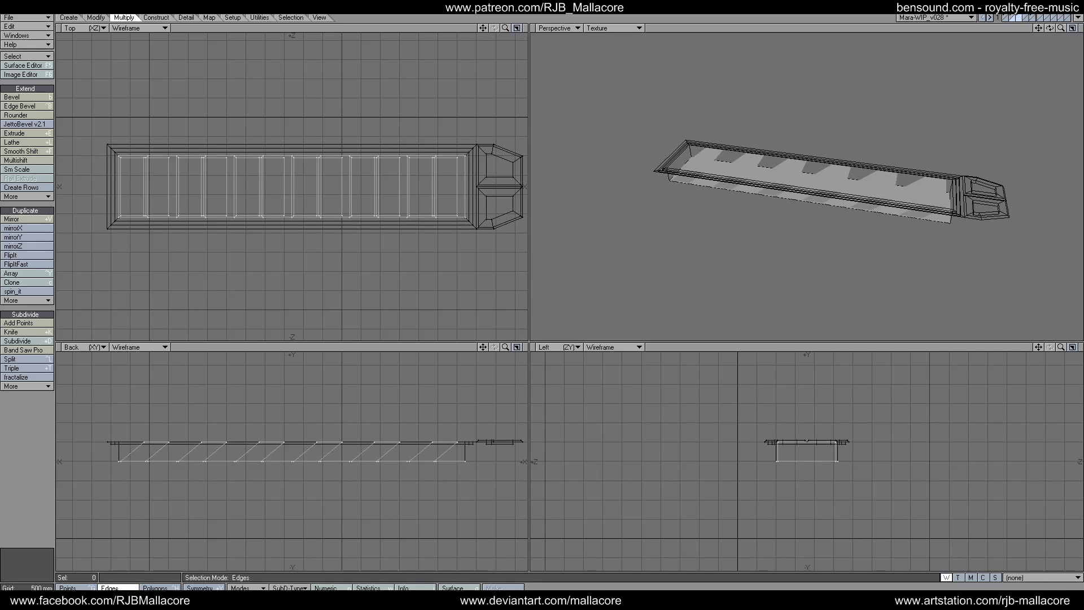
key(ctrl+h)
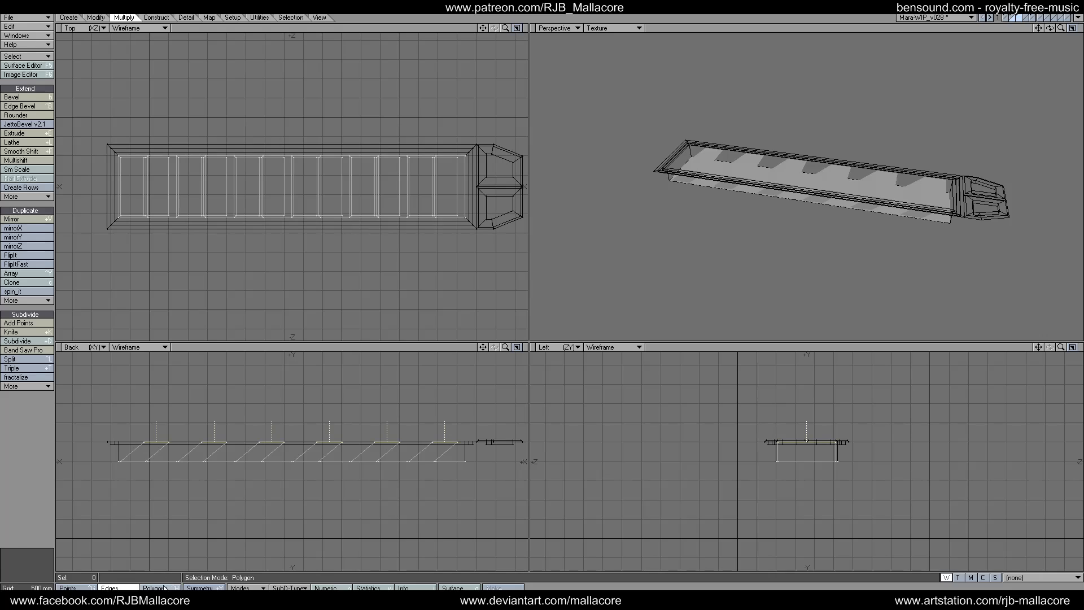
click(31, 501)
Select the six flat floor sections lying between the slanted blocks.
click(164, 454)
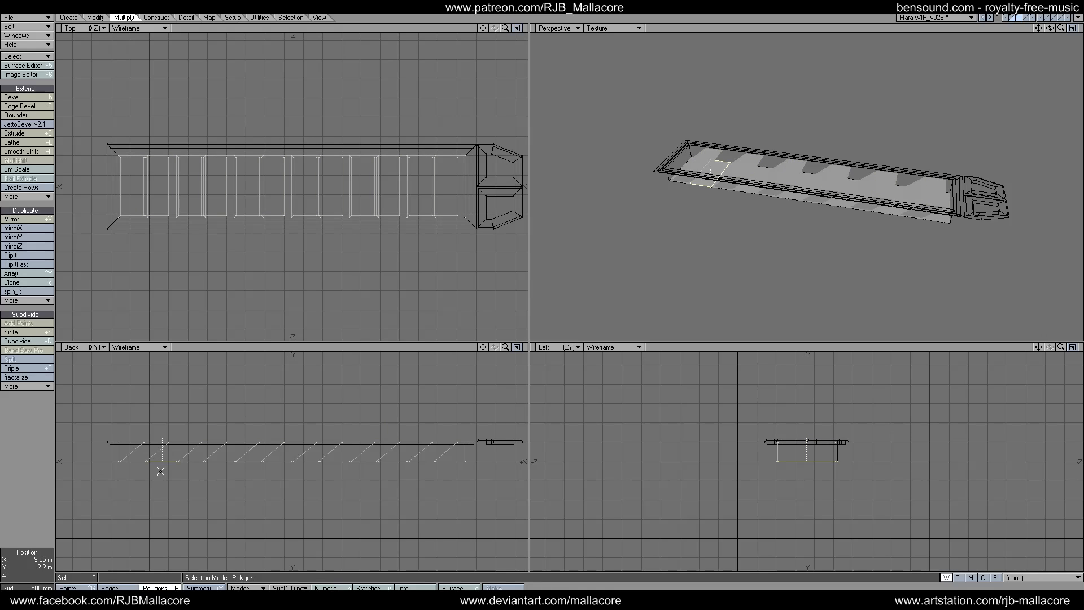
click(225, 461)
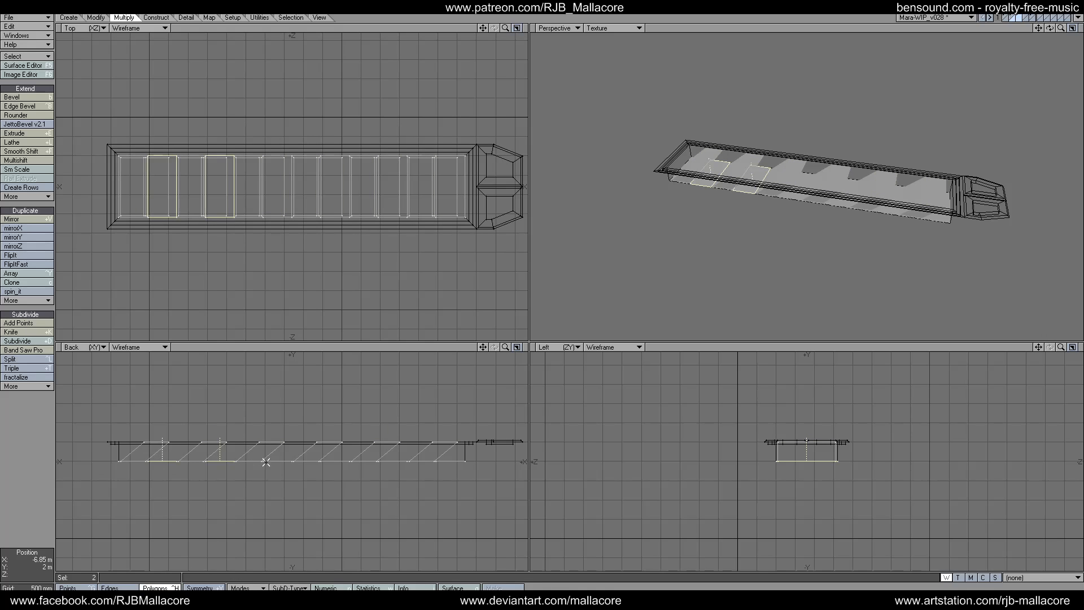
click(282, 461)
click(339, 461)
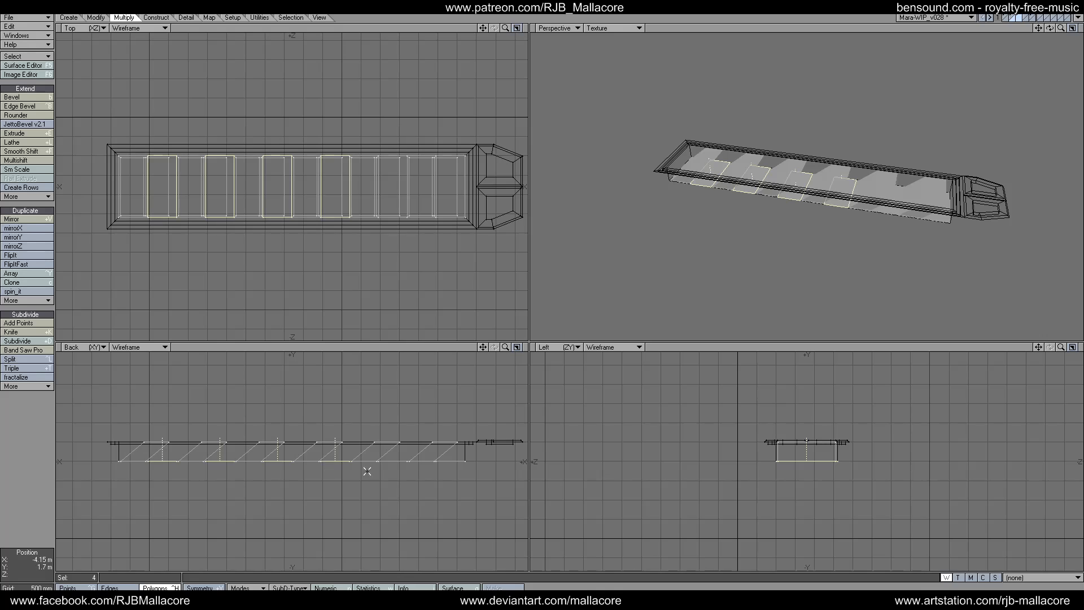
click(399, 459)
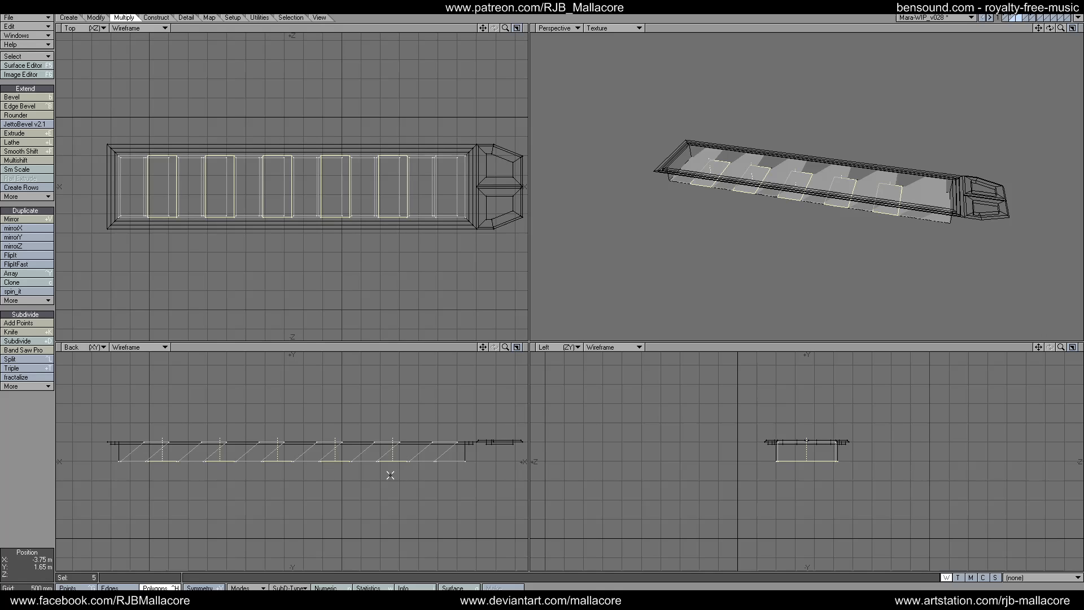
click(452, 461)
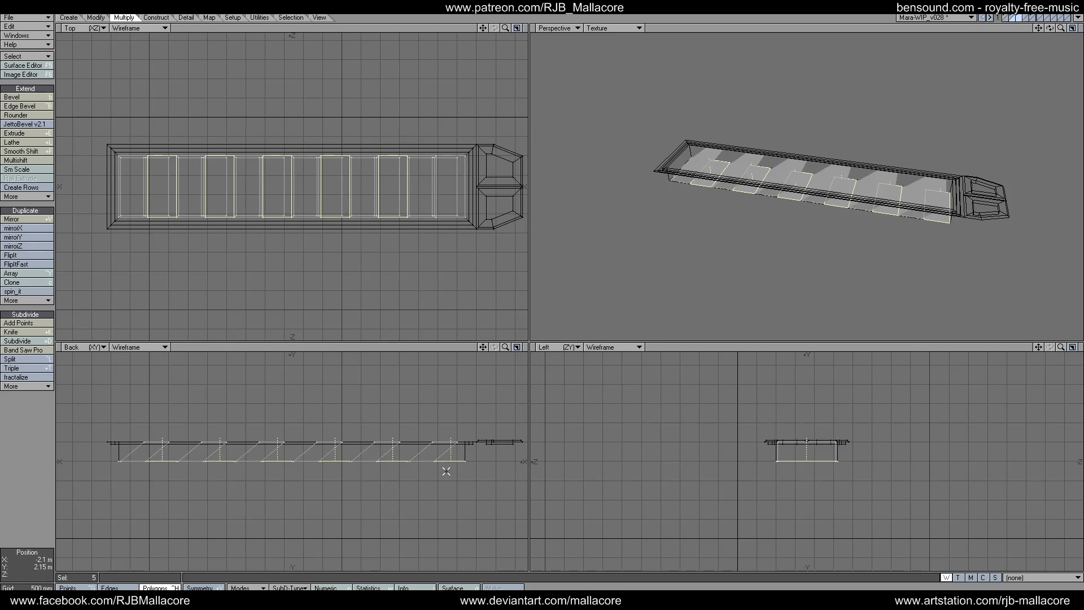
Inset the six selected flat floor sections by 100 mm with Multishift.
click(41, 158)
key(n)
text(100)
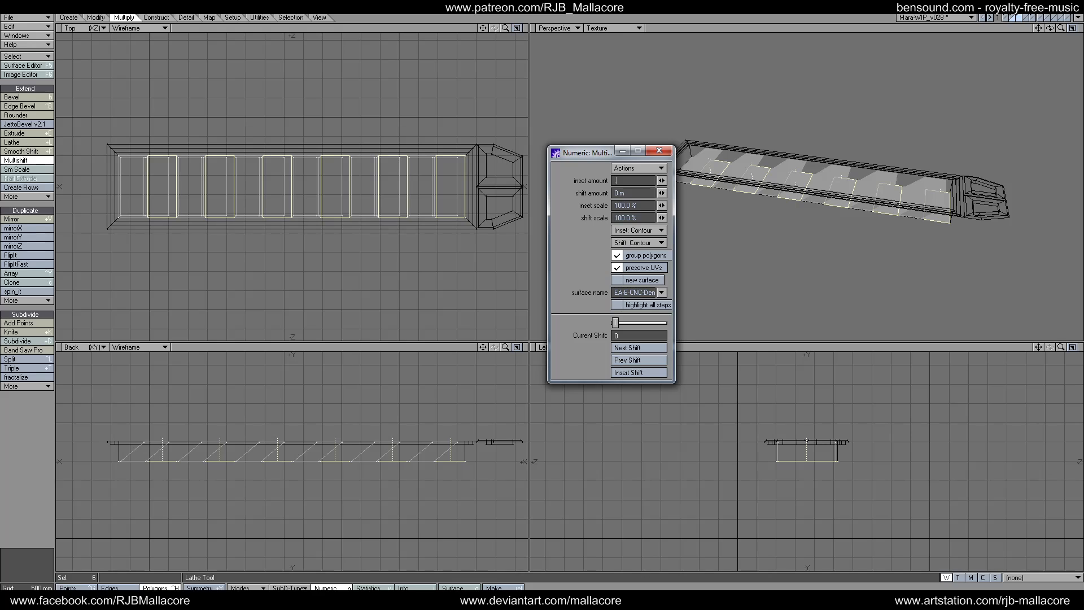
key(Tab)
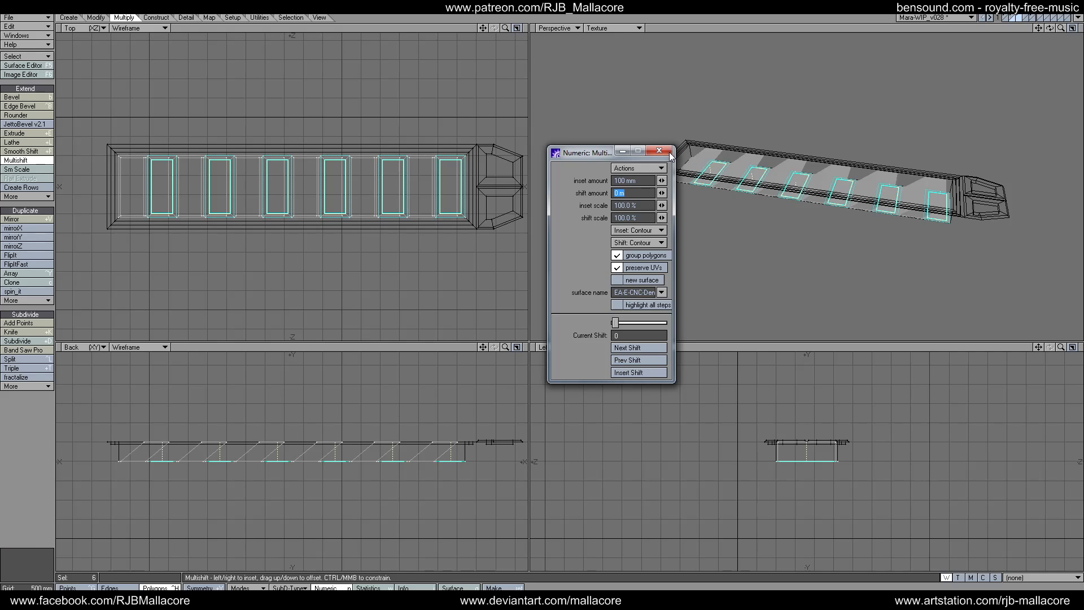
click(667, 152)
key(space)
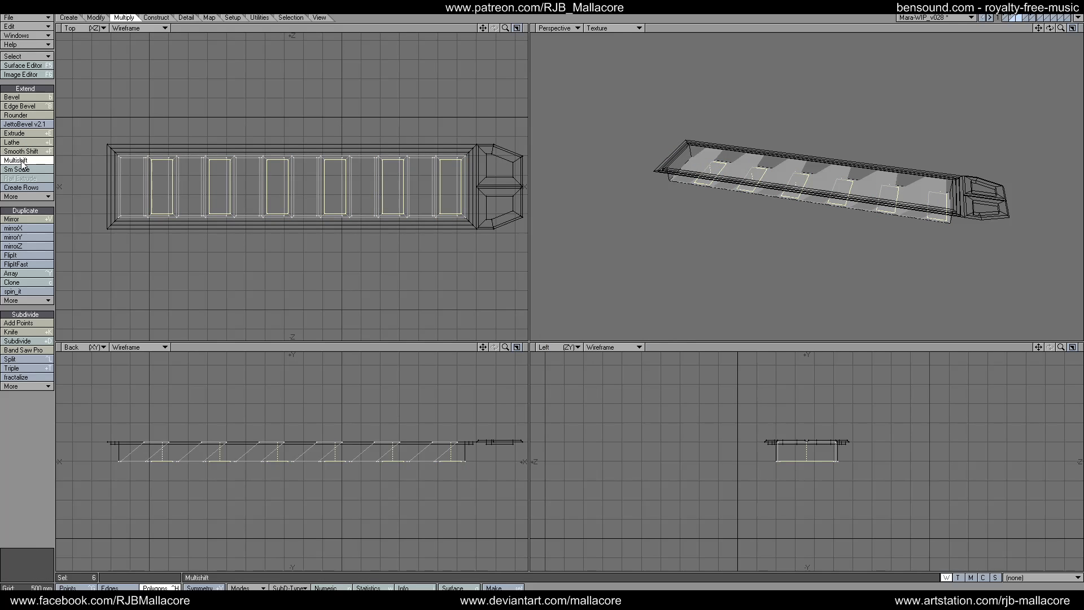
Sink the six inset flat sections with a Multishift shift of -300 mm, and clear the selection.
click(15, 162)
text(-)
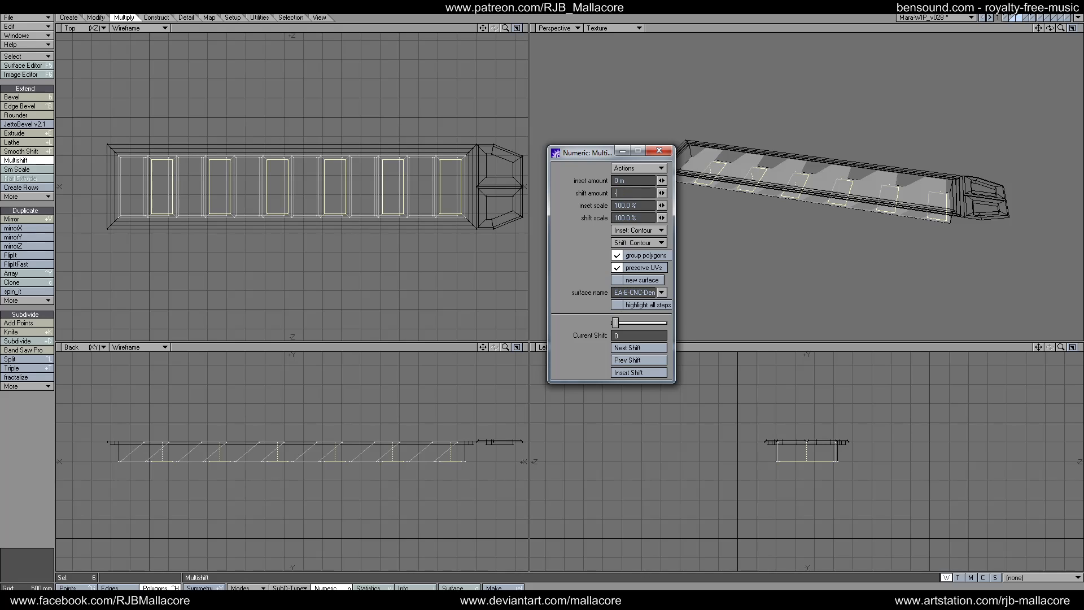
text(300)
key(Tab)
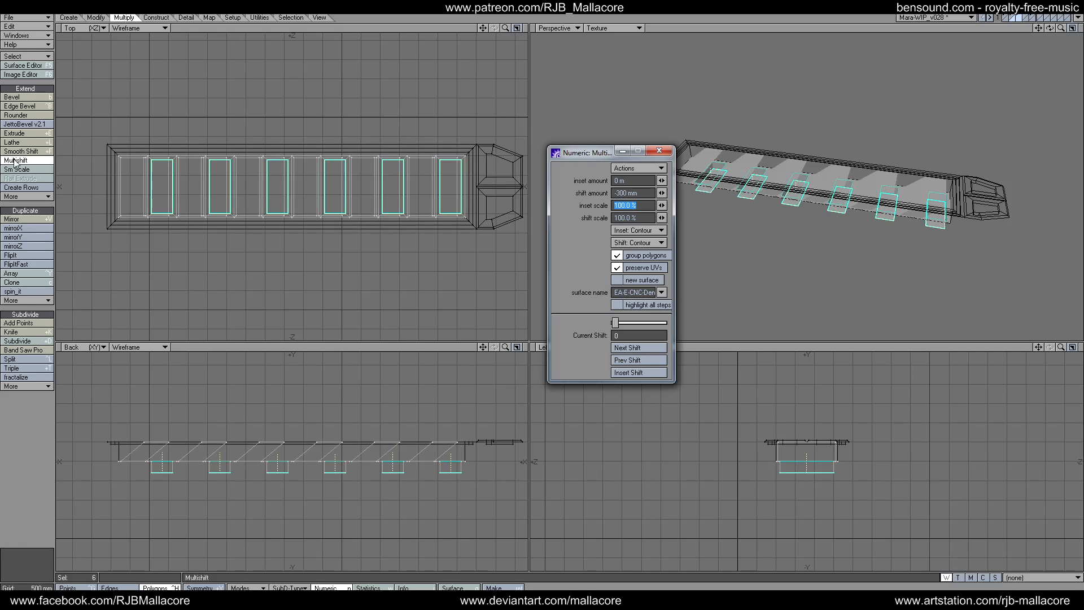
click(659, 150)
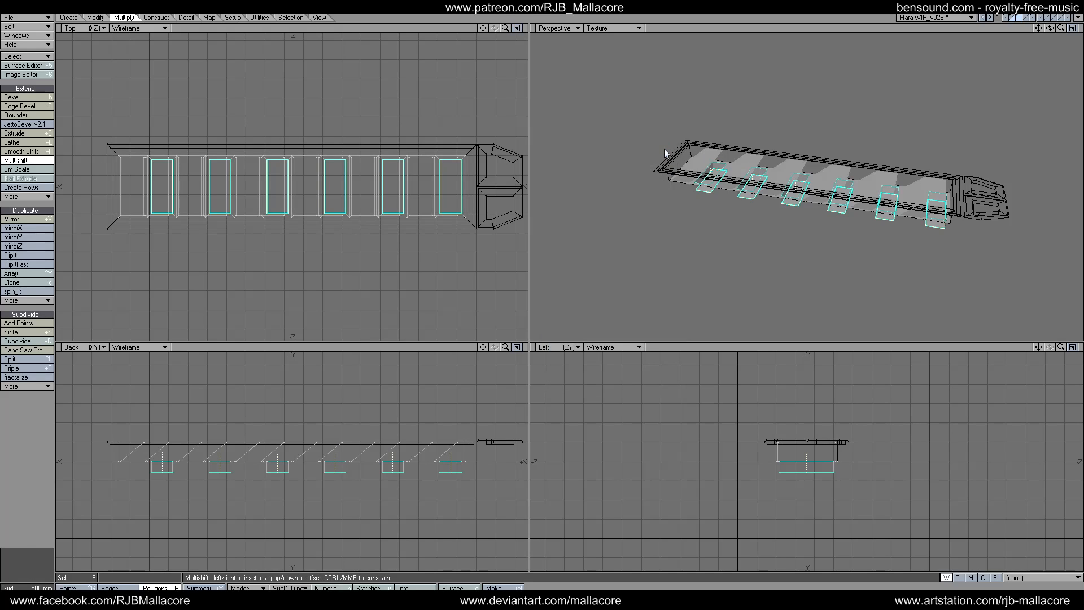
click(6, 469)
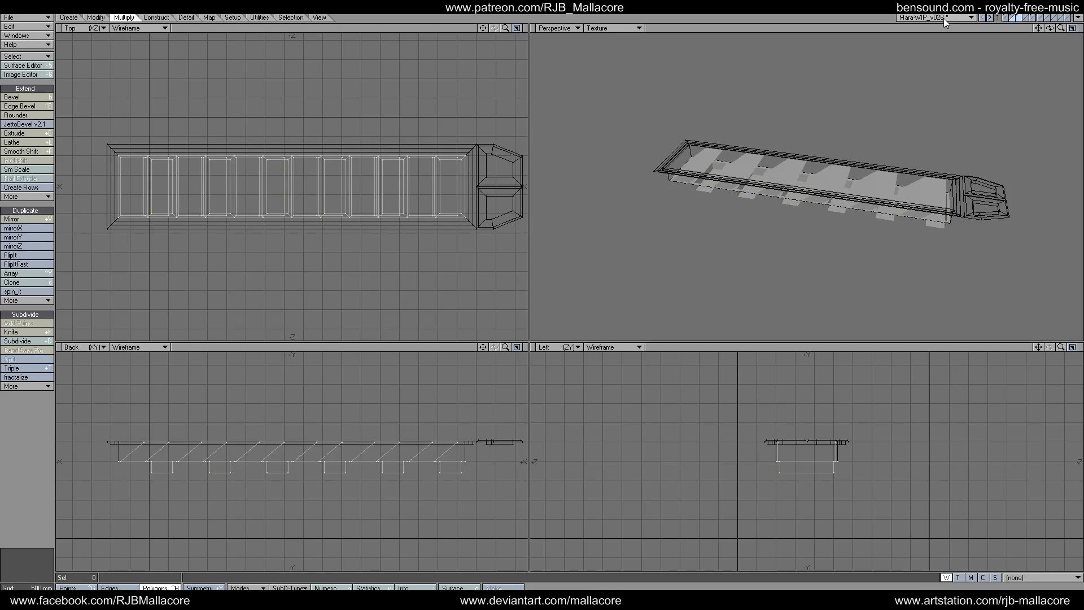
Select the four side walls of the recess on the panel frame's layer and assign them the Mara-Dark1 surface.
click(1020, 19)
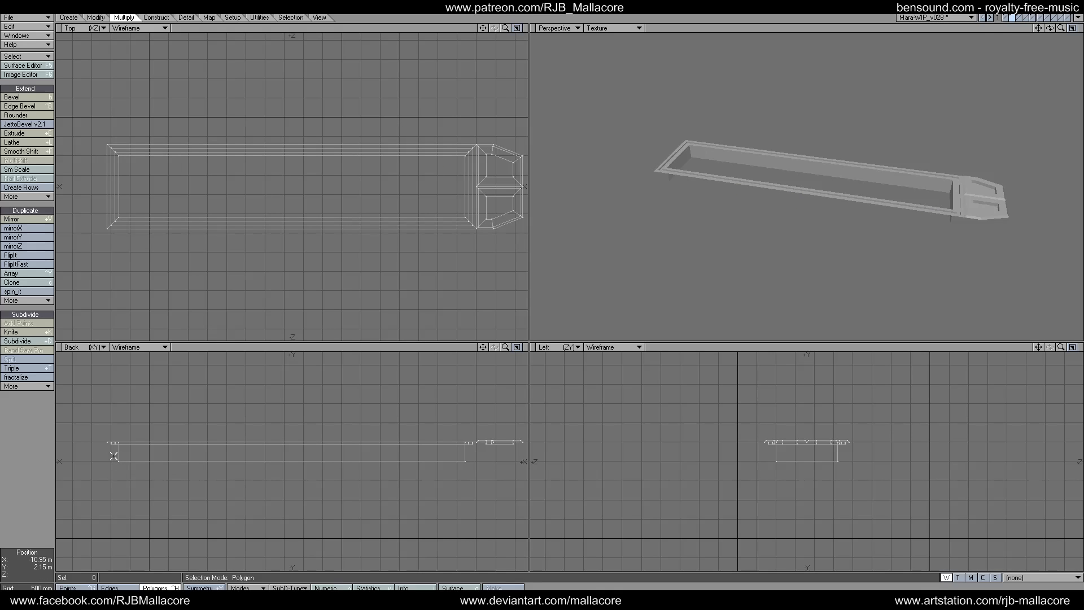
click(148, 456)
click(147, 456)
click(458, 464)
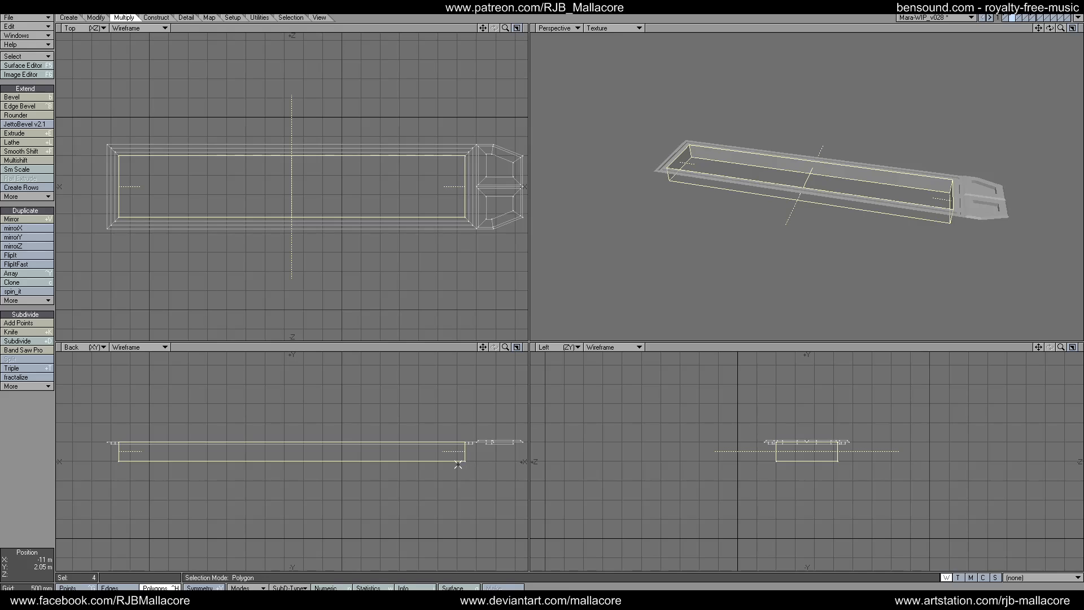
key(q)
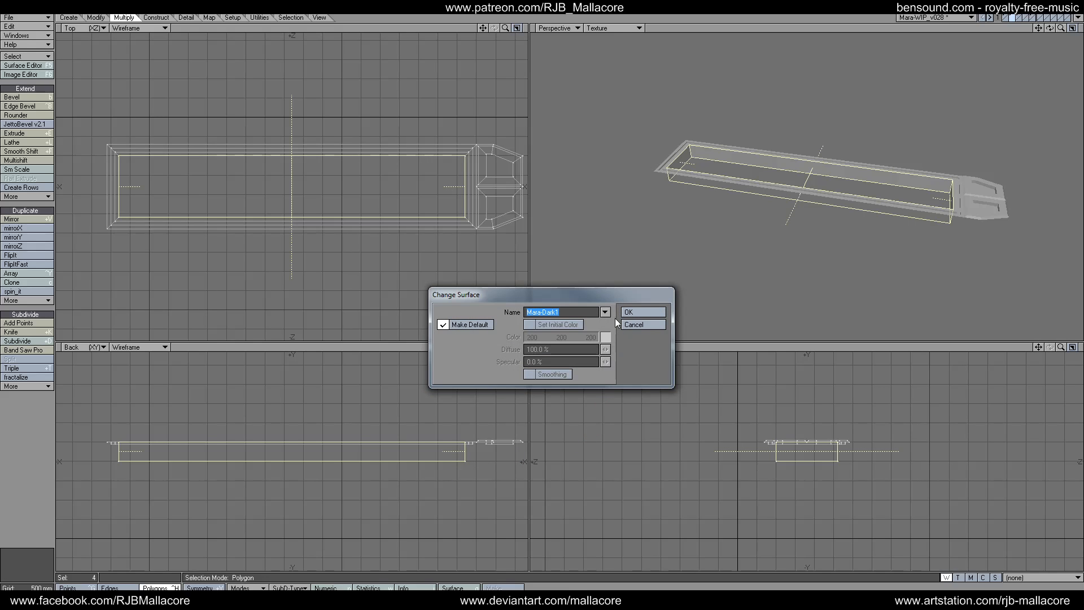
click(630, 313)
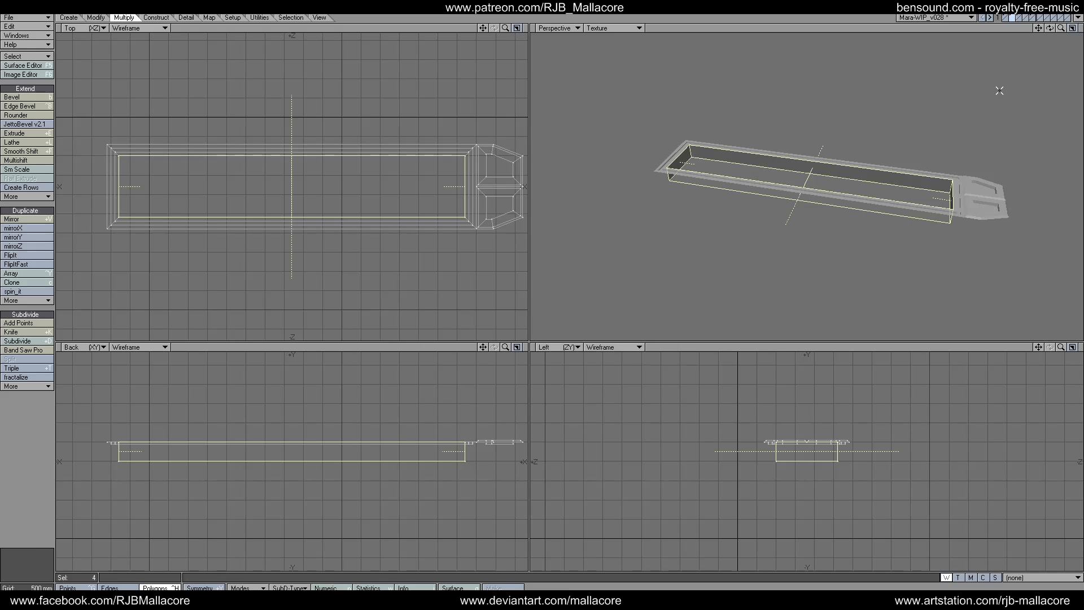
Assign the Mara-Dark1 surface to the whole sectioned recess floor on its own layer.
click(1019, 18)
key(q)
click(637, 314)
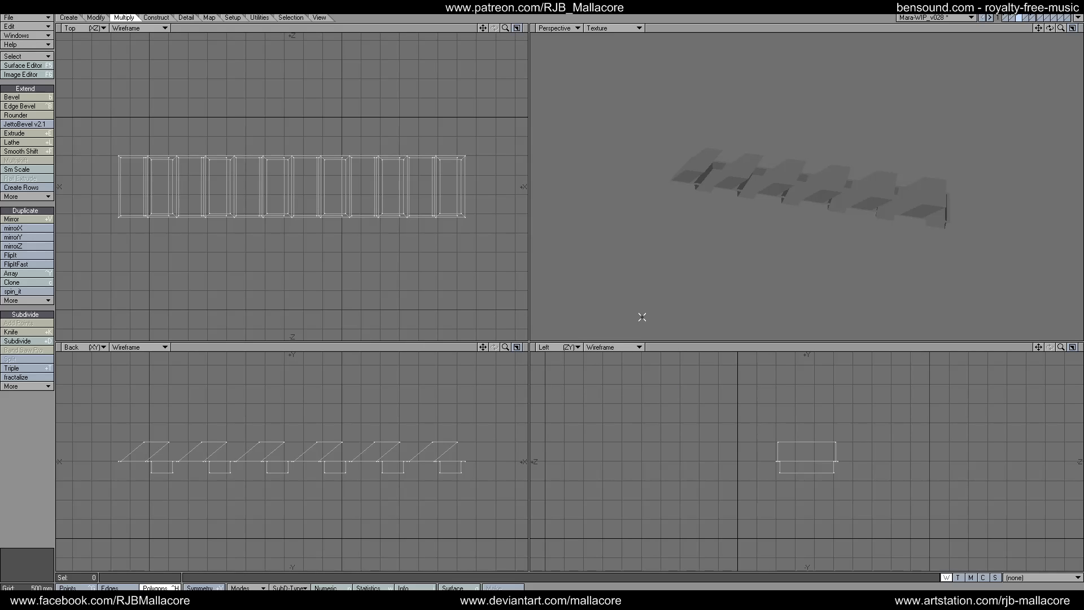
Cut the sectioned floor from its layer, paste it into the panel frame's layer and merge the duplicate points.
key(ctrl+x)
click(1012, 20)
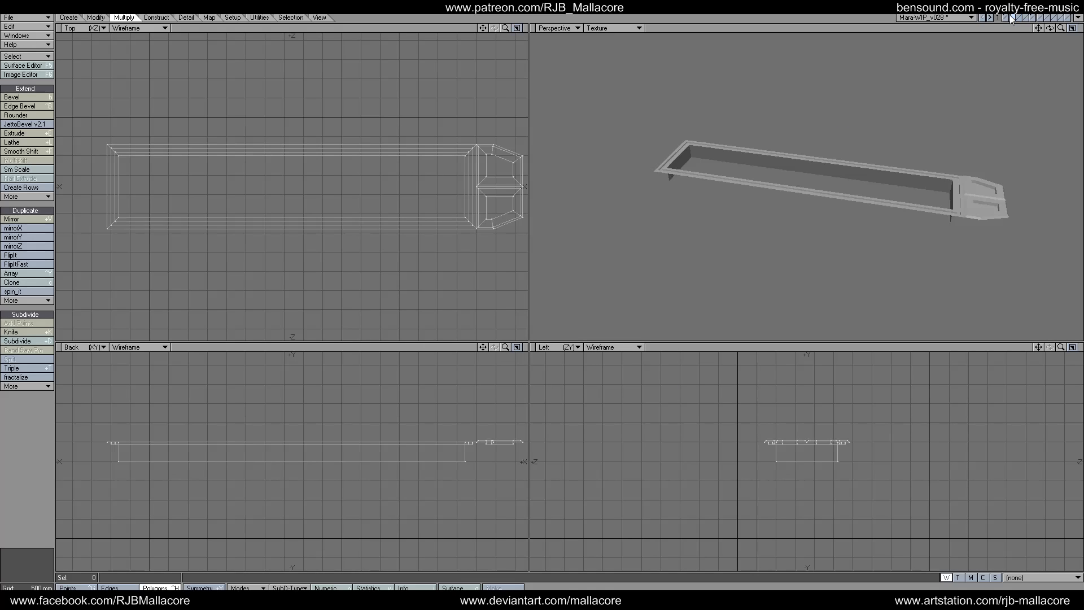
key(ctrl+v)
drag(1049, 27, 997, 33)
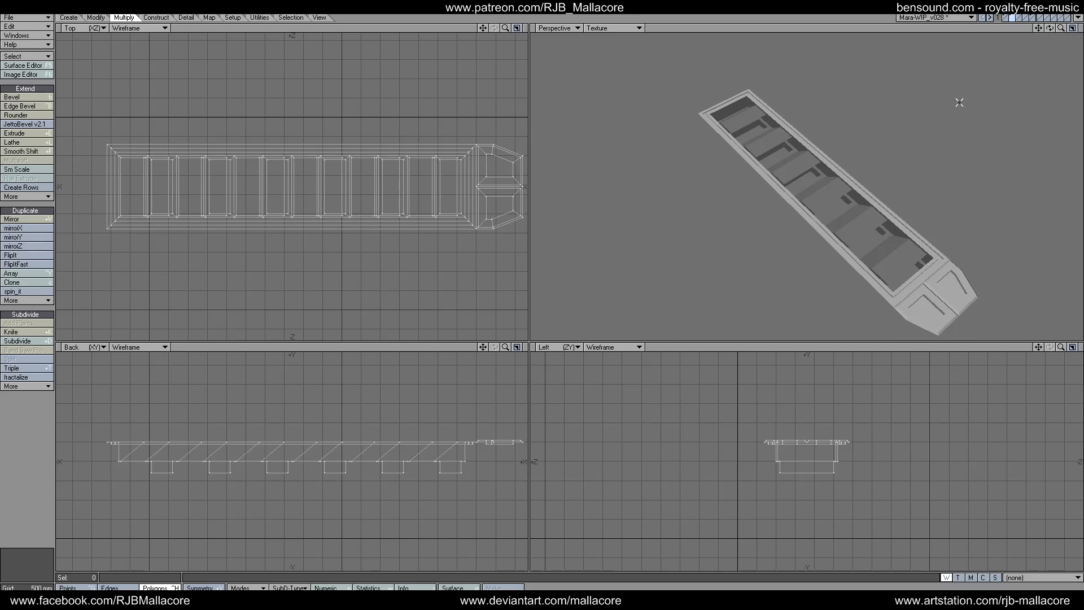
key(m)
click(649, 311)
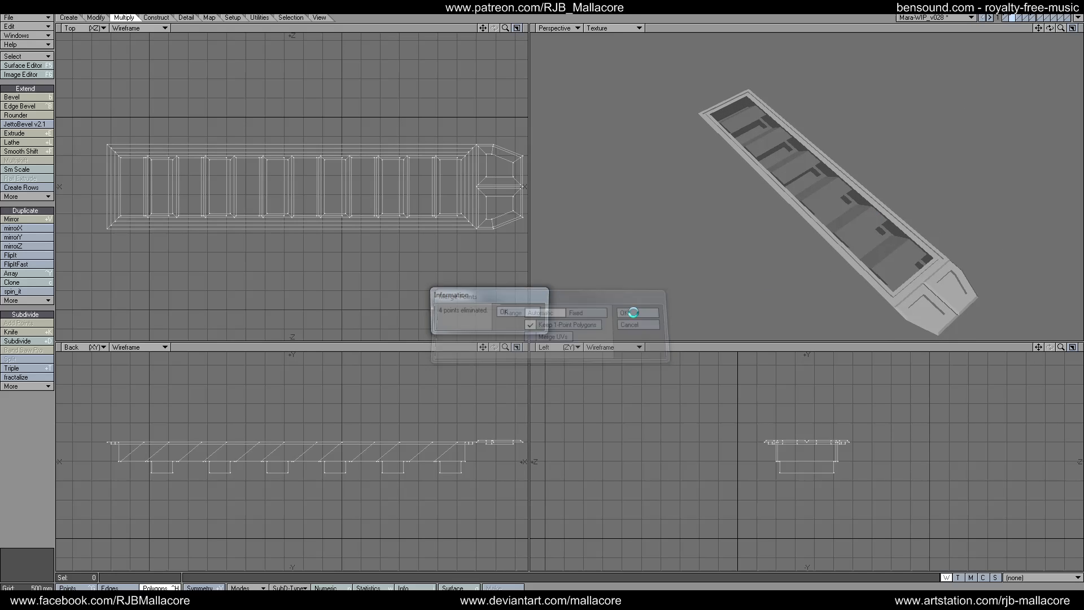
click(512, 313)
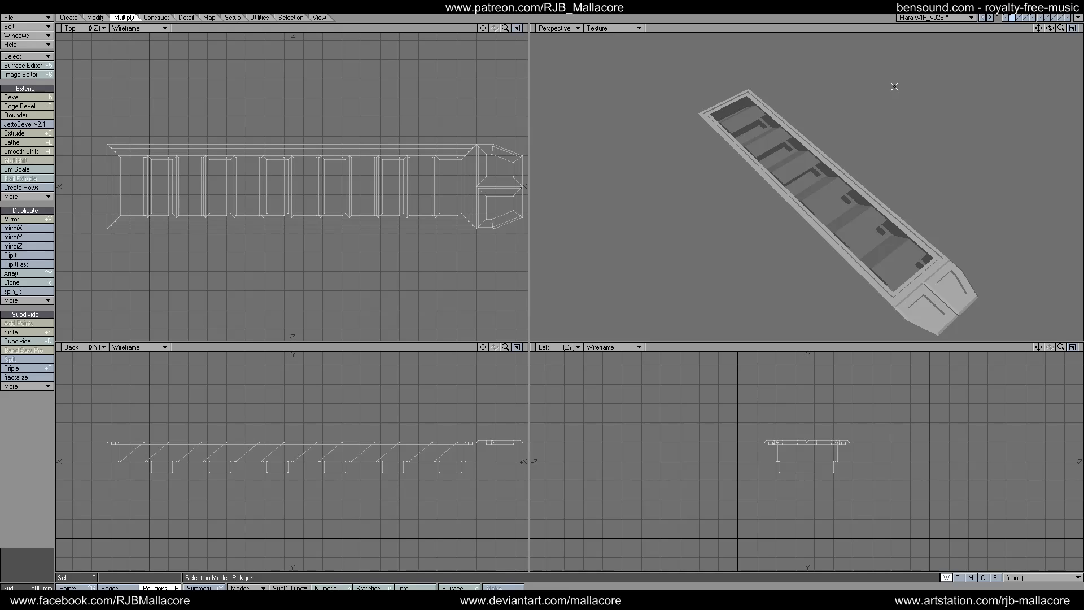
Select the slanted and top faces of all six blocks and inset them by 200 mm as grouped polygons with Multishift.
drag(1049, 28, 996, 33)
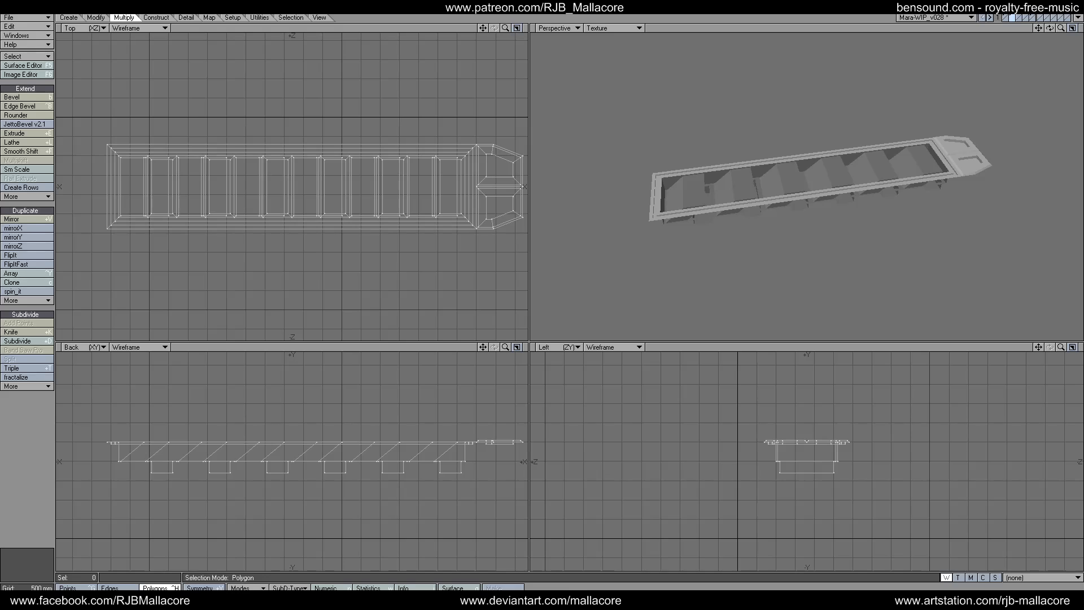
mouse_move(913, 156)
mouse_down()
mouse_move(868, 172)
mouse_move(678, 194)
mouse_up()
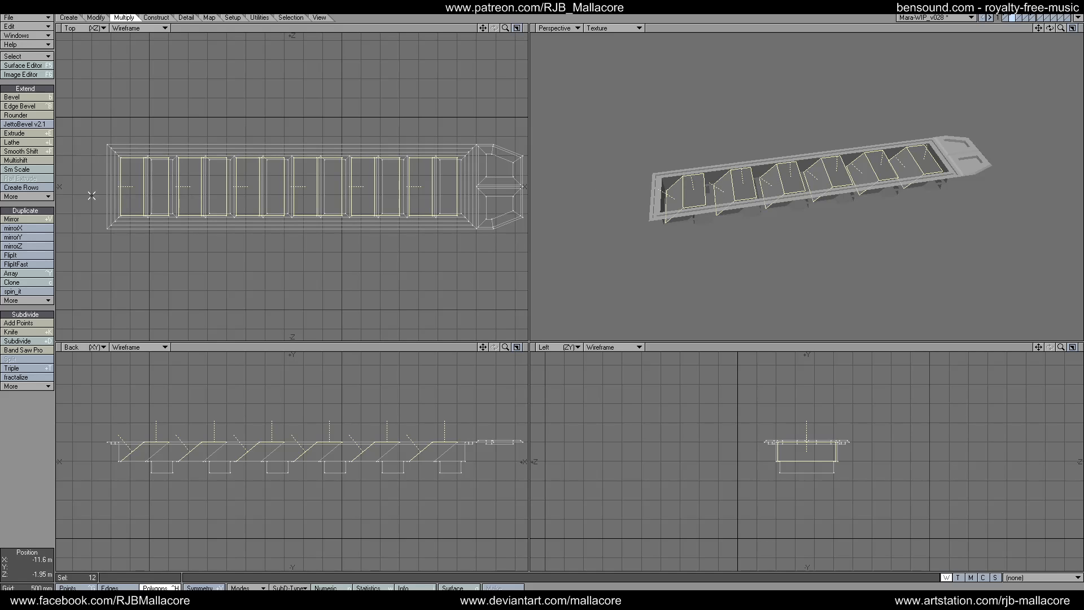
click(27, 160)
text(n)
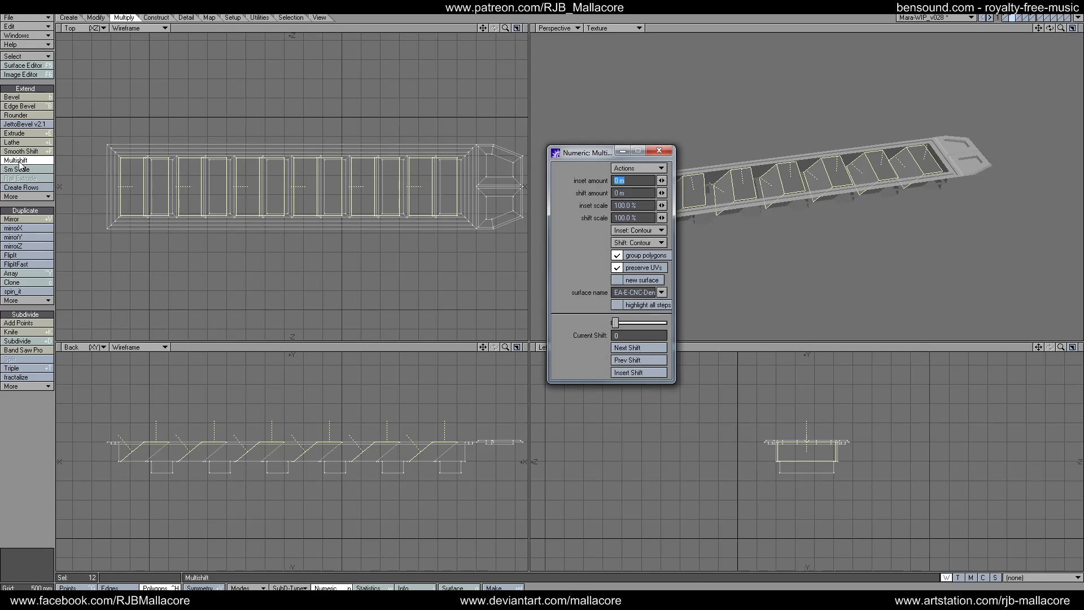
text(200)
key(Tab)
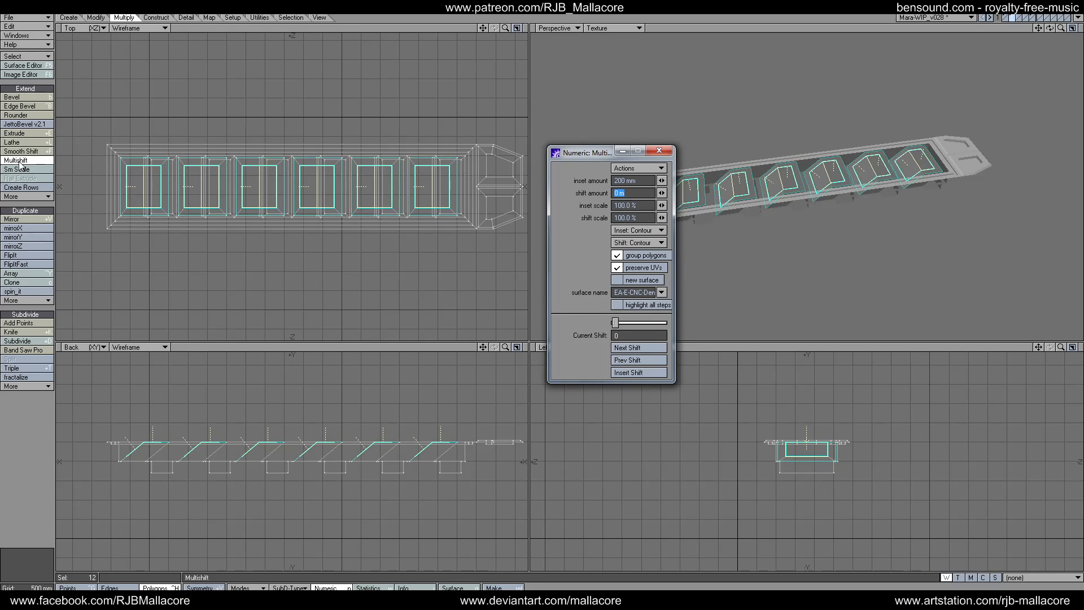
click(657, 151)
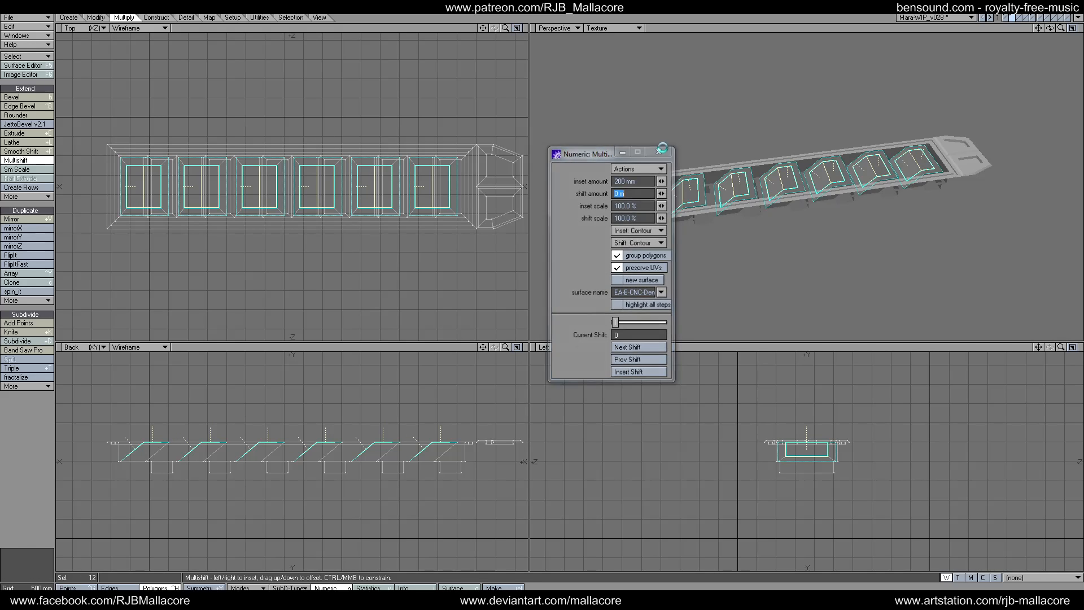
key(space)
Raise the inset slanted and top faces of all six blocks by a 50 mm shift with Multishift, and deselect them.
click(28, 161)
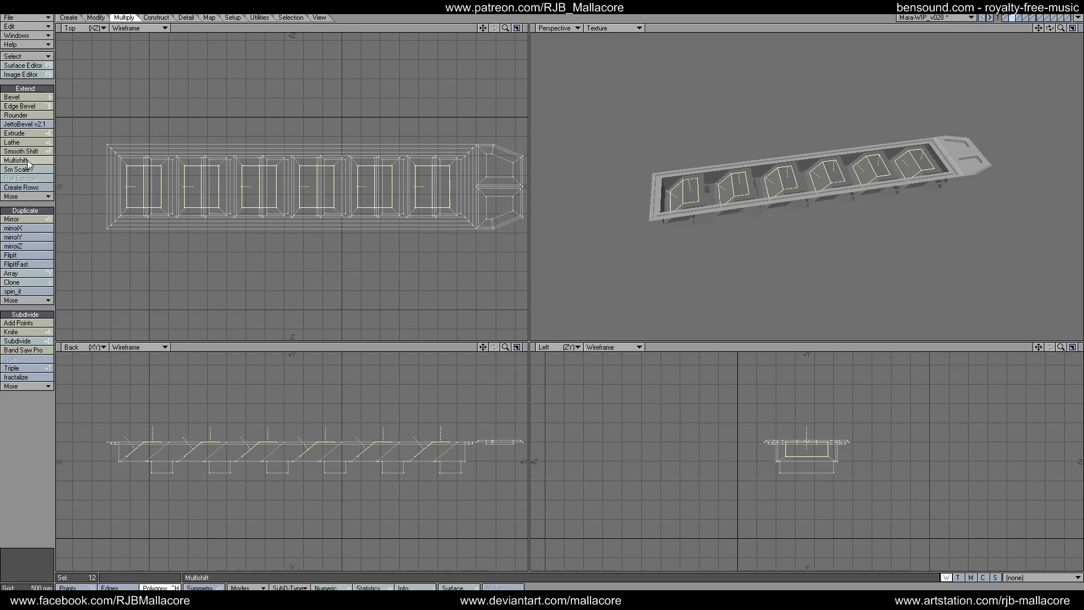
key(n)
key(Tab)
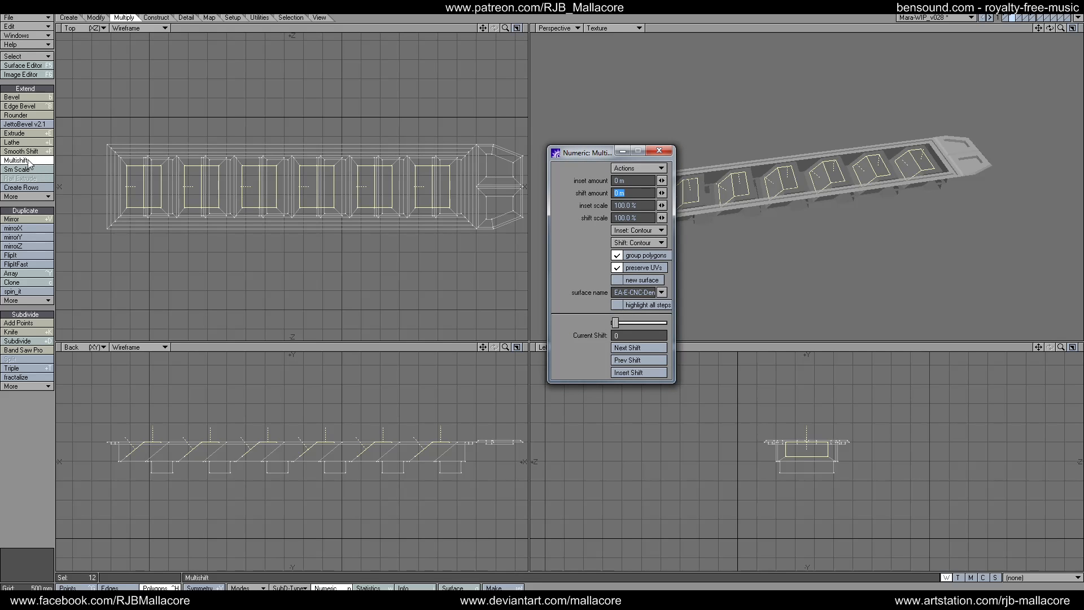
text(50mm)
key(Tab)
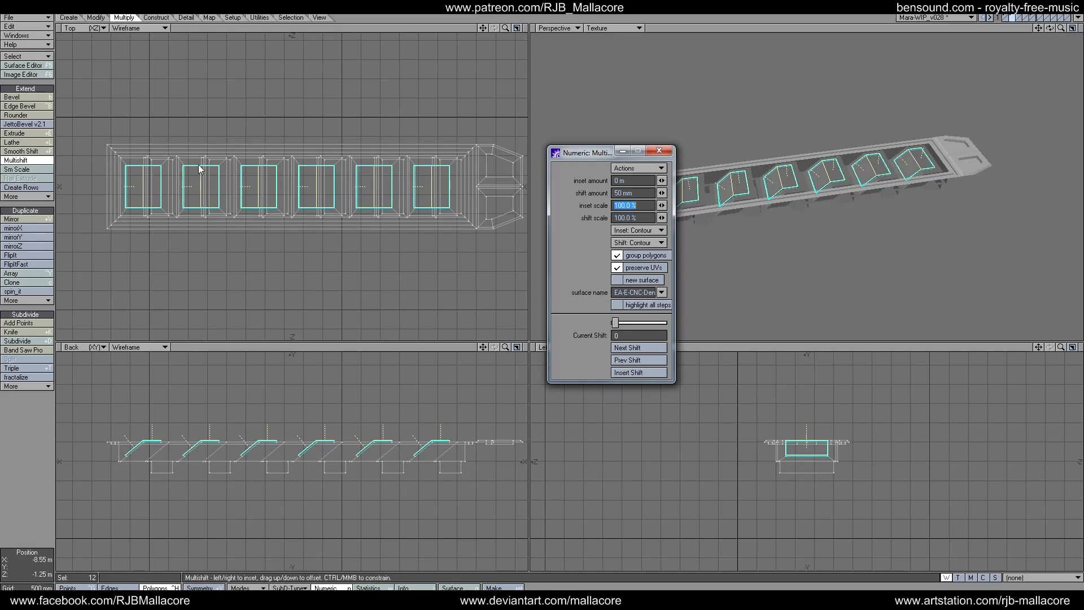
click(659, 151)
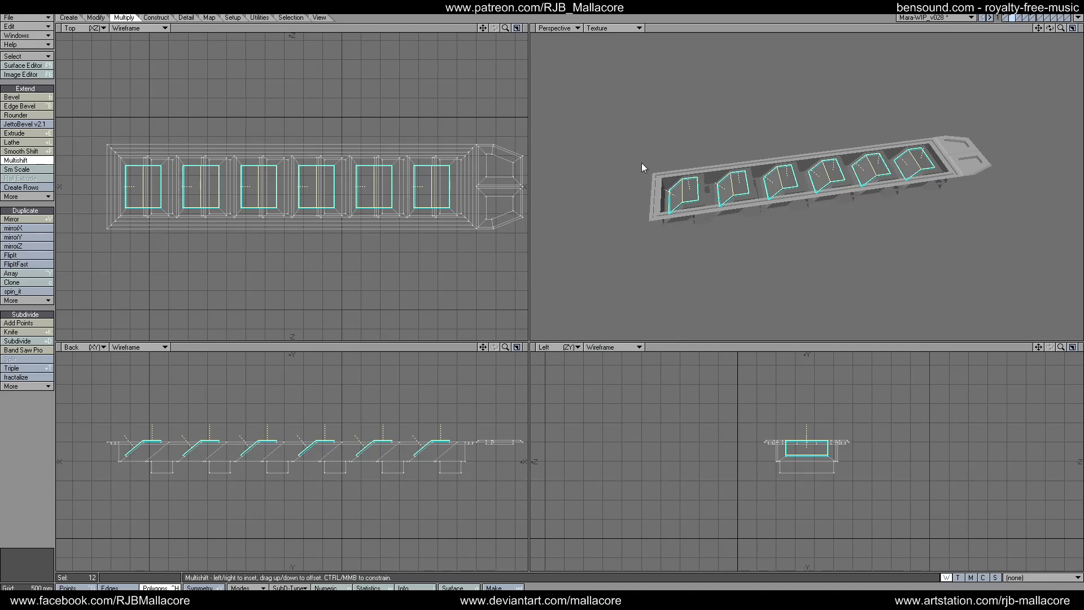
key(space)
click(26, 475)
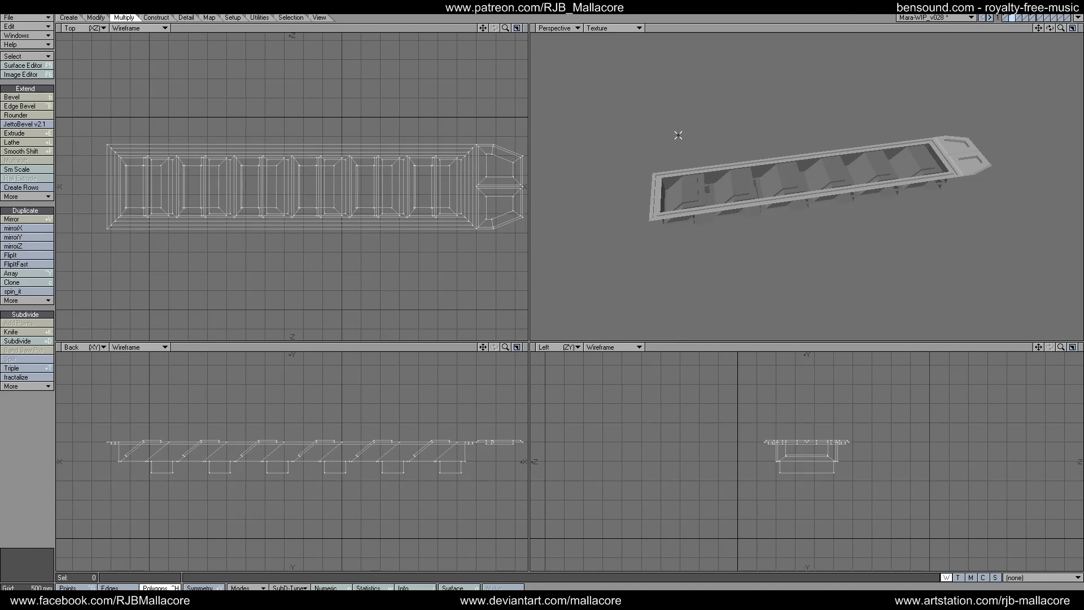
Show the main hull layer in the background and mirror the detailed spine panel across the hull's lengthwise centreline at Z 0.
click(1006, 19)
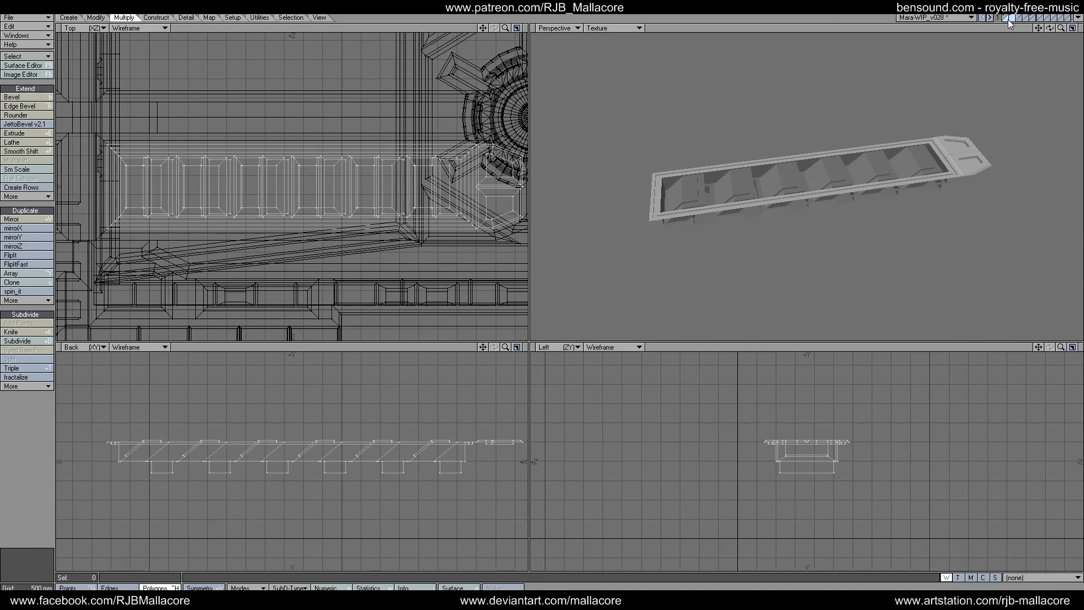
click(6, 222)
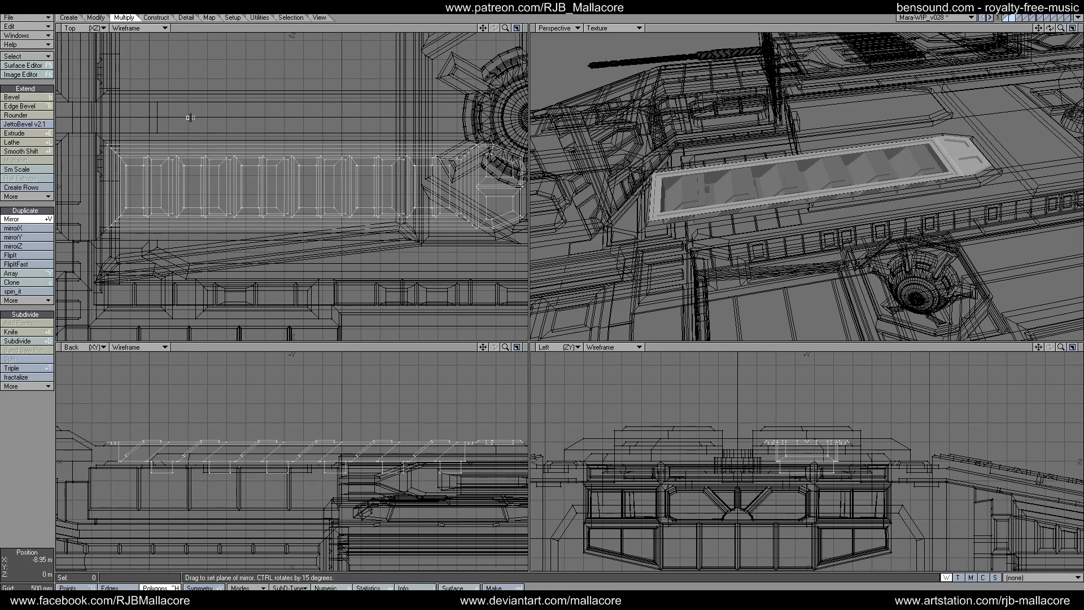
drag(191, 117, 266, 118)
key(space)
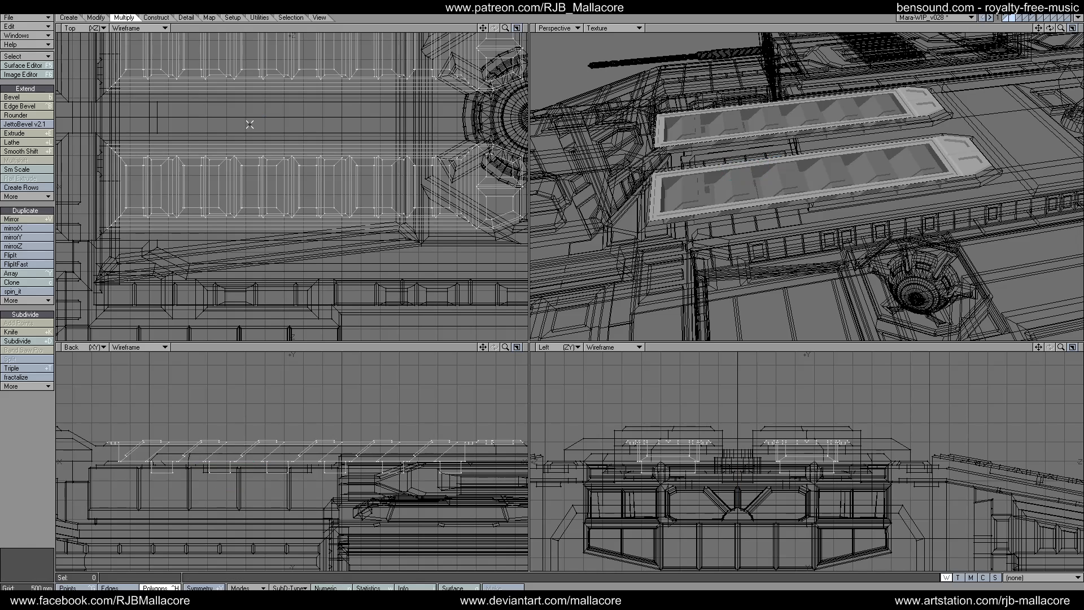
Cut both detailed spine panels from their working layer and paste them into the main hull's layer.
key(ctrl+x)
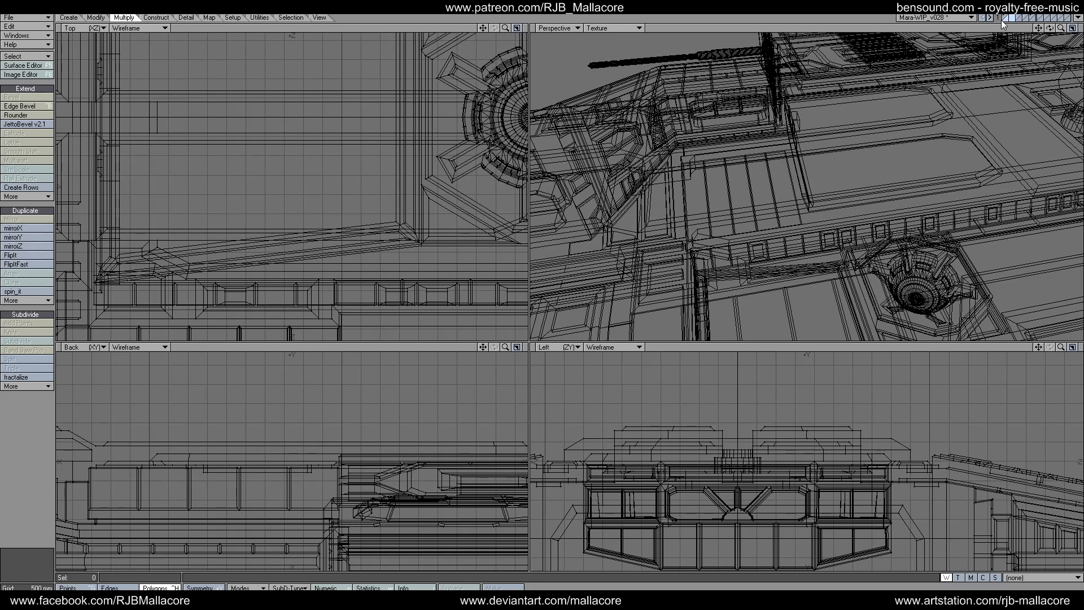
click(1004, 18)
key(ctrl+v)
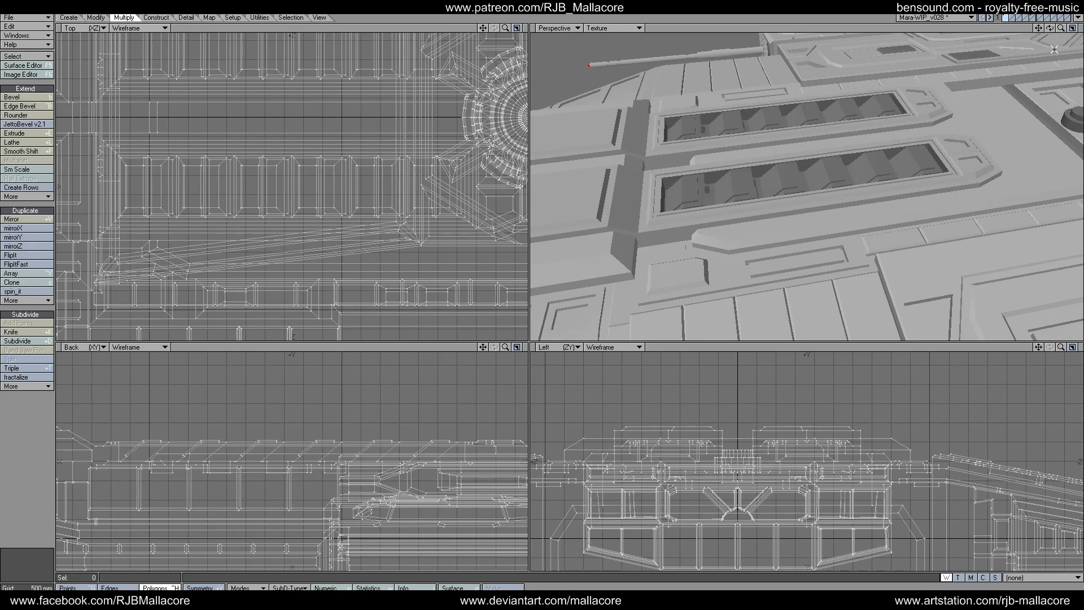
Merge the duplicate points of the combined hull and save the model as Mara-WIP_v029.
drag(1050, 28, 1067, 32)
key(a)
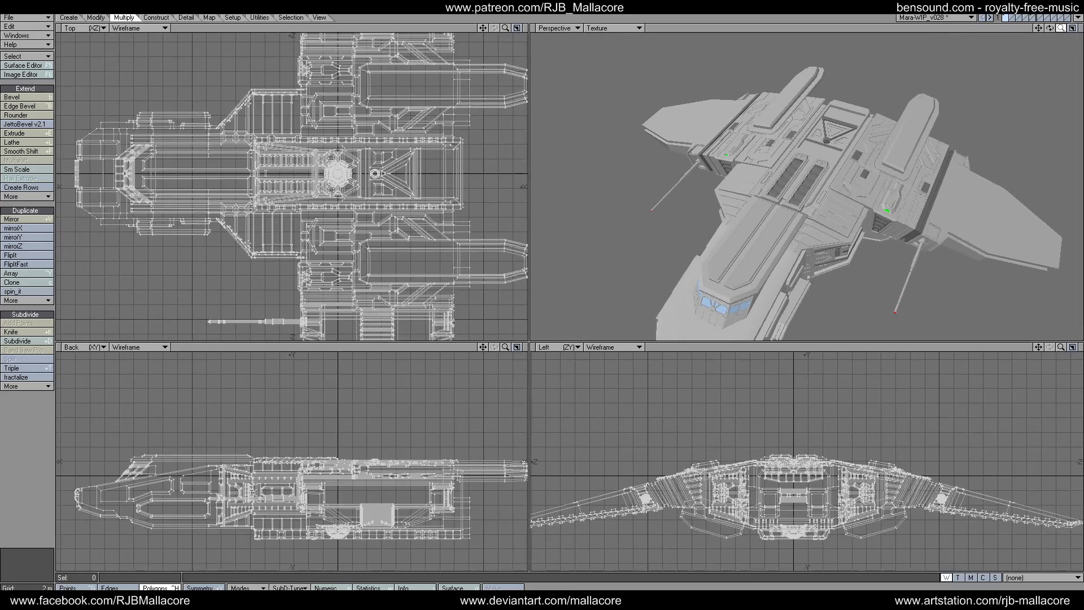
drag(1049, 27, 1050, 33)
key(m)
click(644, 313)
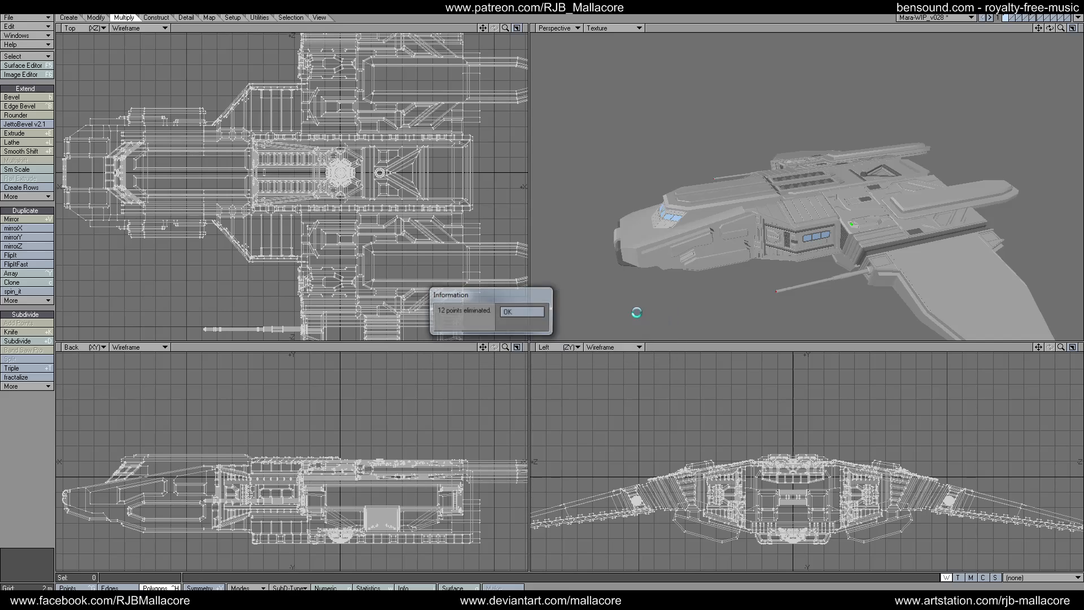
click(525, 311)
key(plus)
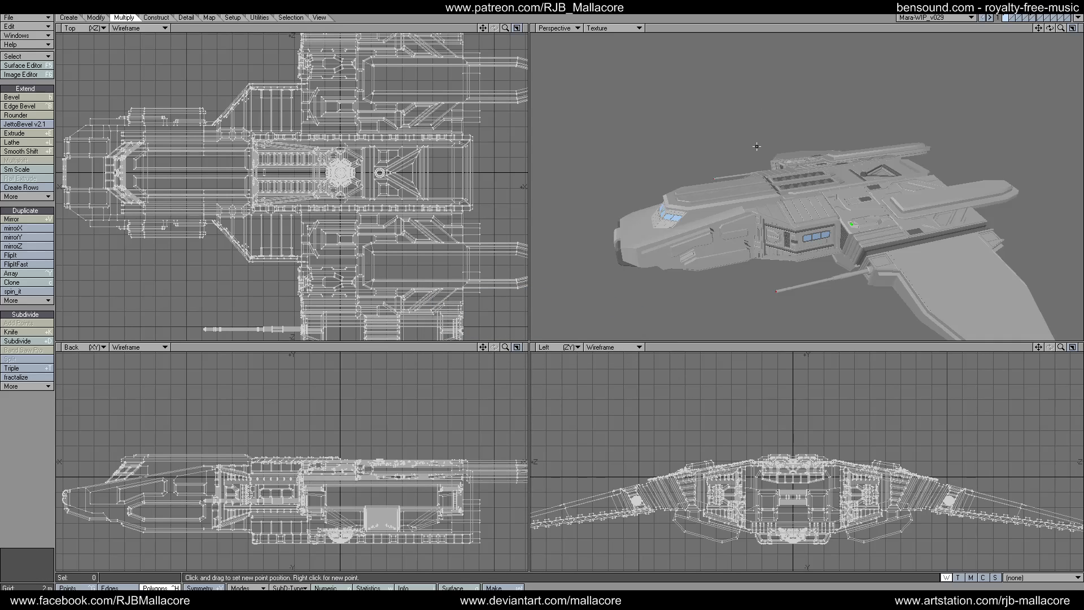
Select the two long flat top faces of the forward spine behind the cockpit and move them to the empty second layer.
mouse_move(1048, 28)
mouse_down()
mouse_move(1069, 36)
mouse_move(1058, 30)
mouse_up()
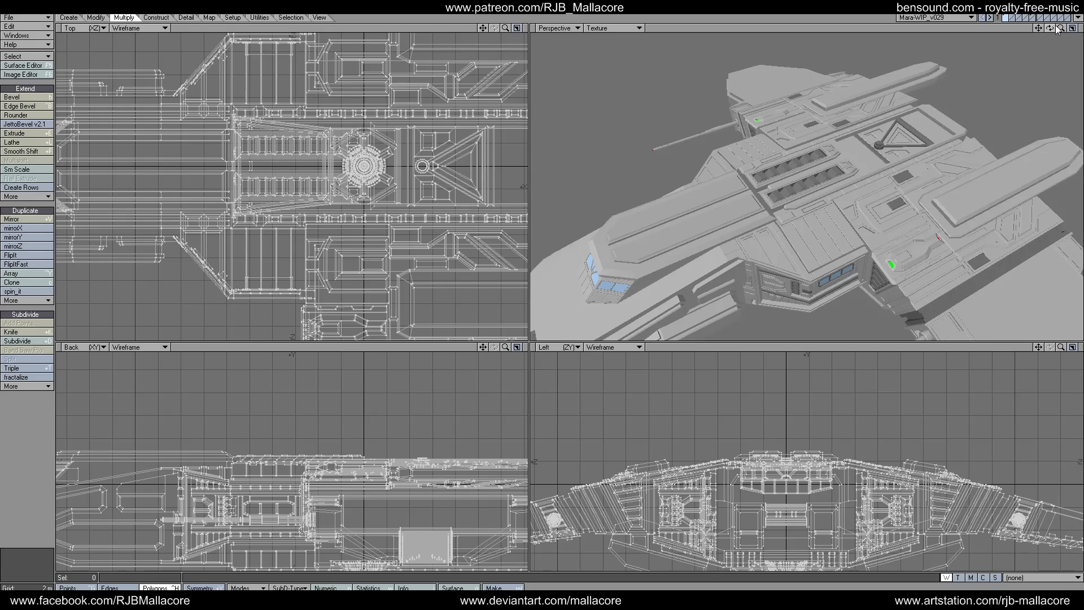
drag(1051, 28, 1018, 16)
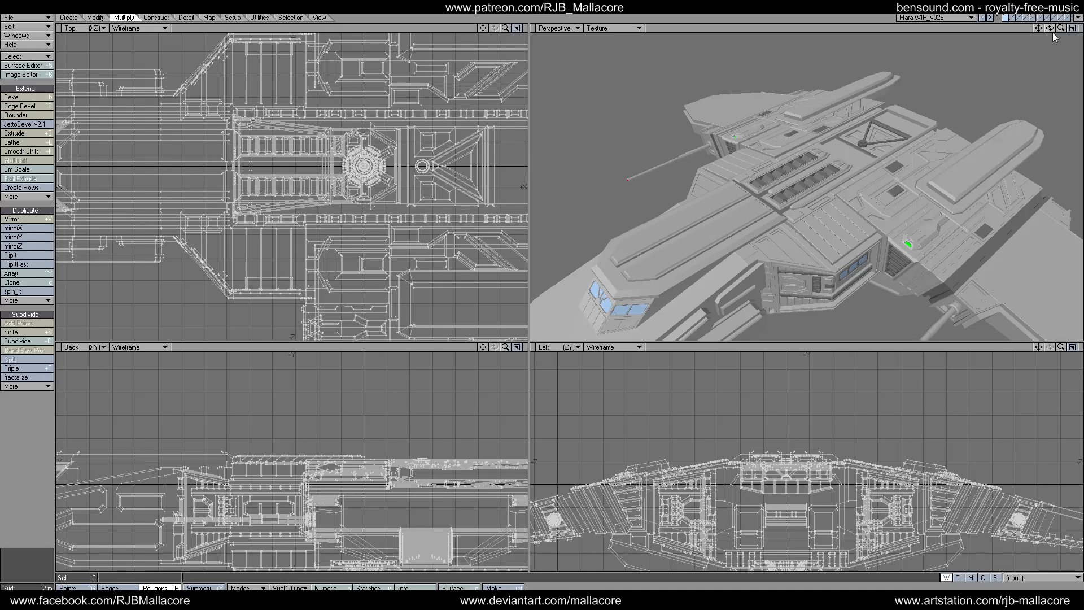
mouse_move(1050, 28)
mouse_down()
mouse_move(1040, 24)
mouse_move(1052, 32)
mouse_up()
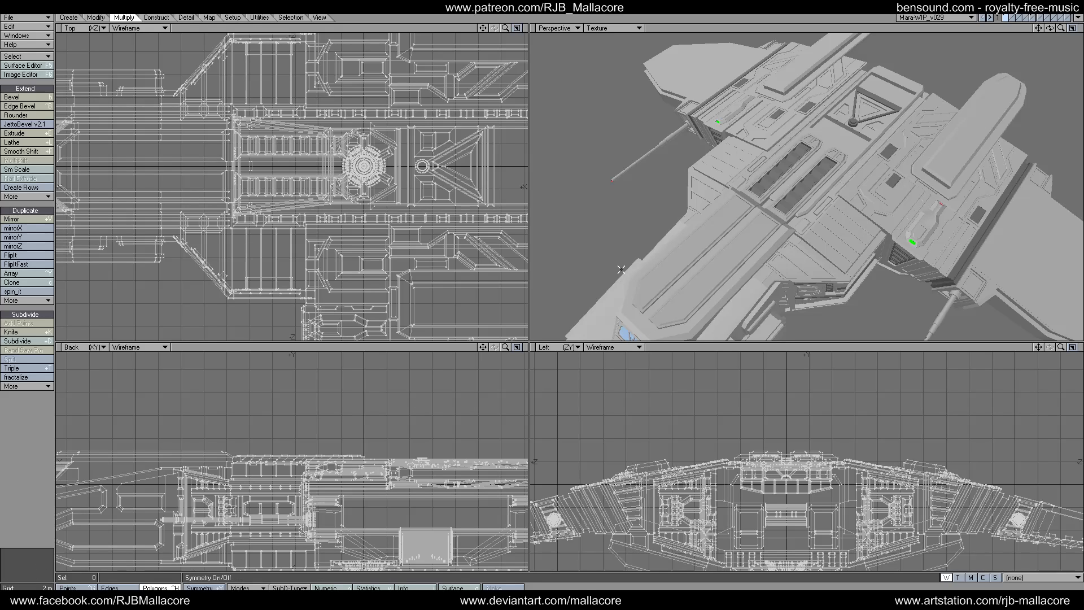
click(671, 267)
click(706, 275)
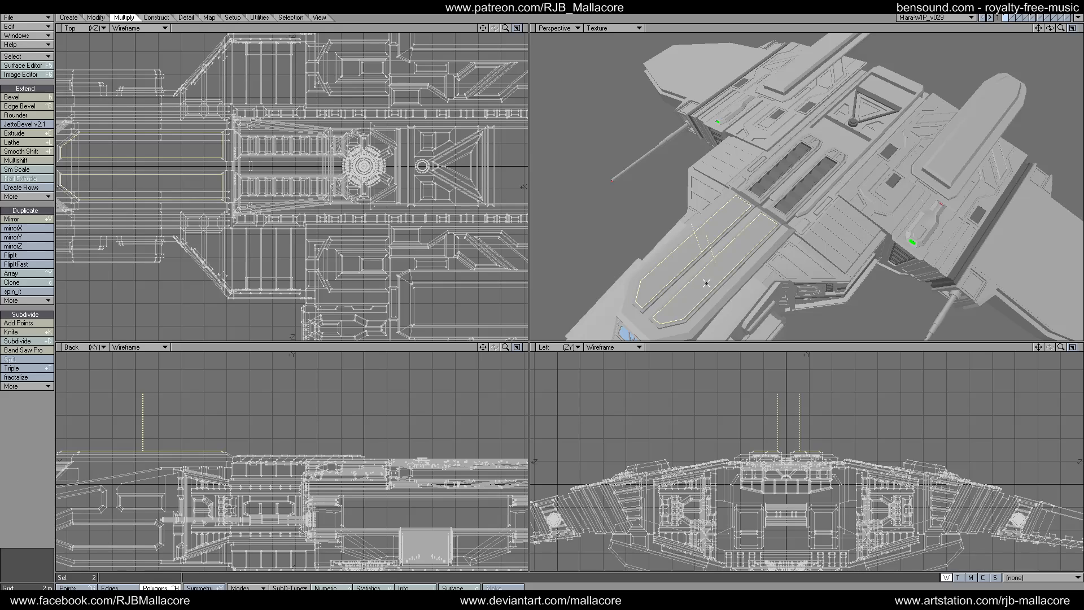
key(ctrl+x)
click(1012, 17)
key(ctrl+v)
key(a)
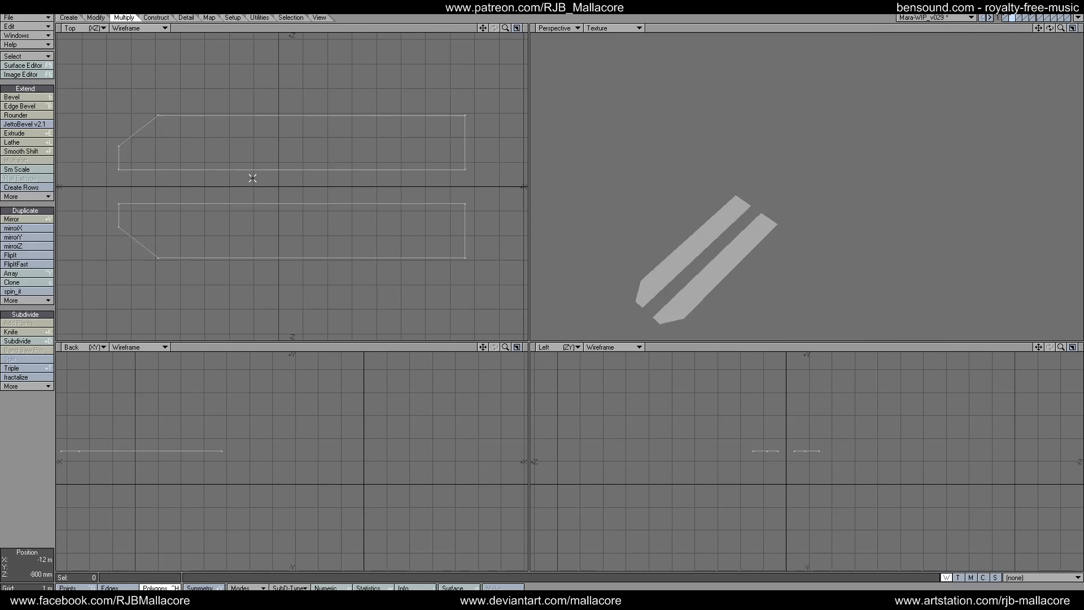
Delete the face on the positive Z side and place the remaining one in the background of the empty third layer.
click(263, 107)
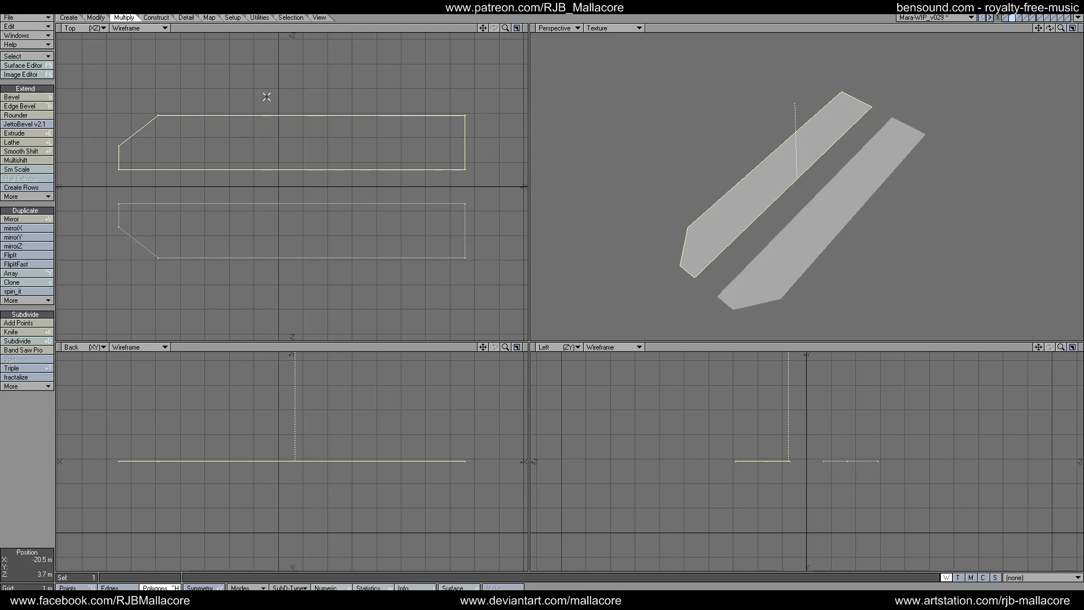
key(Delete)
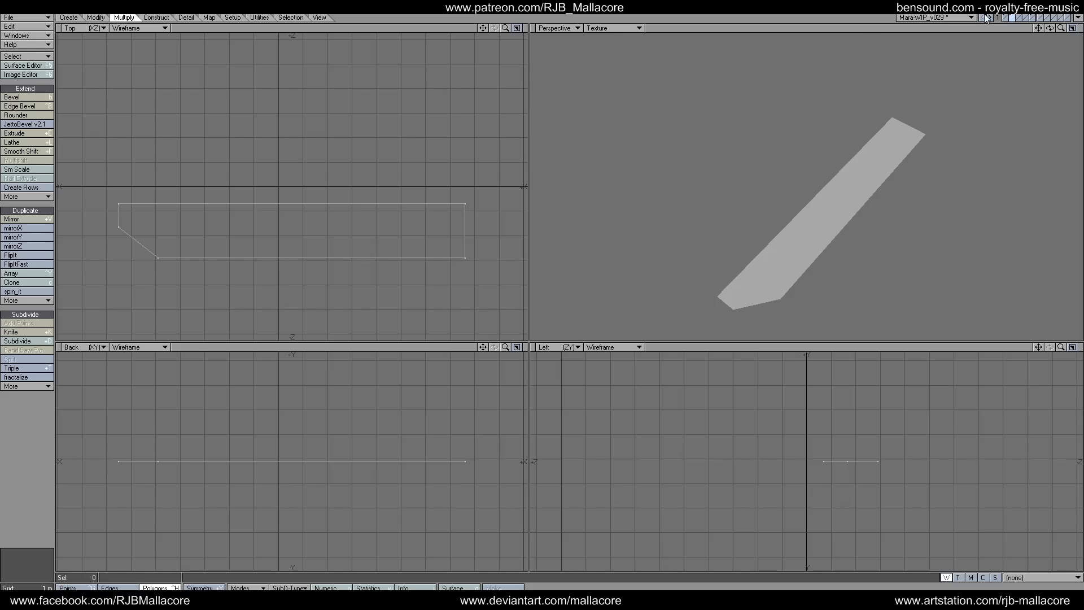
click(1018, 18)
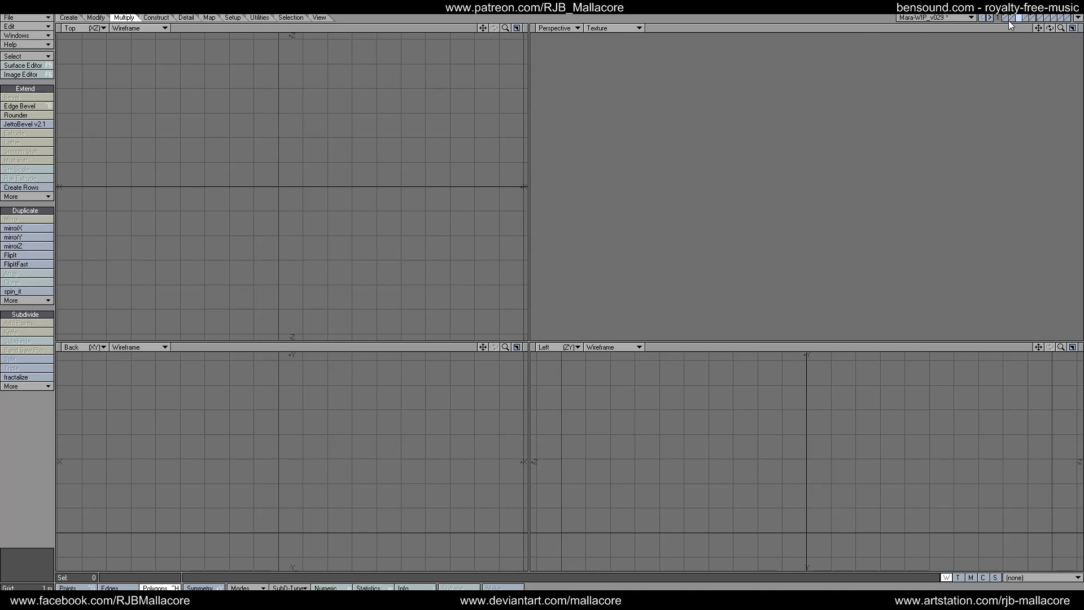
click(1012, 20)
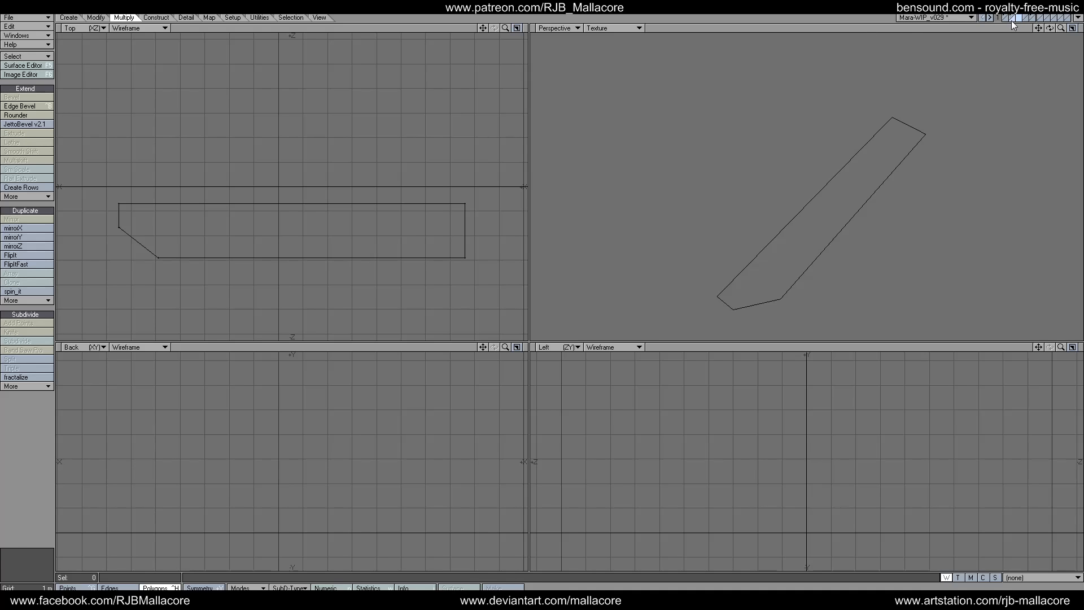
Draw a long flat box in the Top view, overlapping the upper part of the background panel outline.
click(69, 17)
click(15, 105)
click(16, 99)
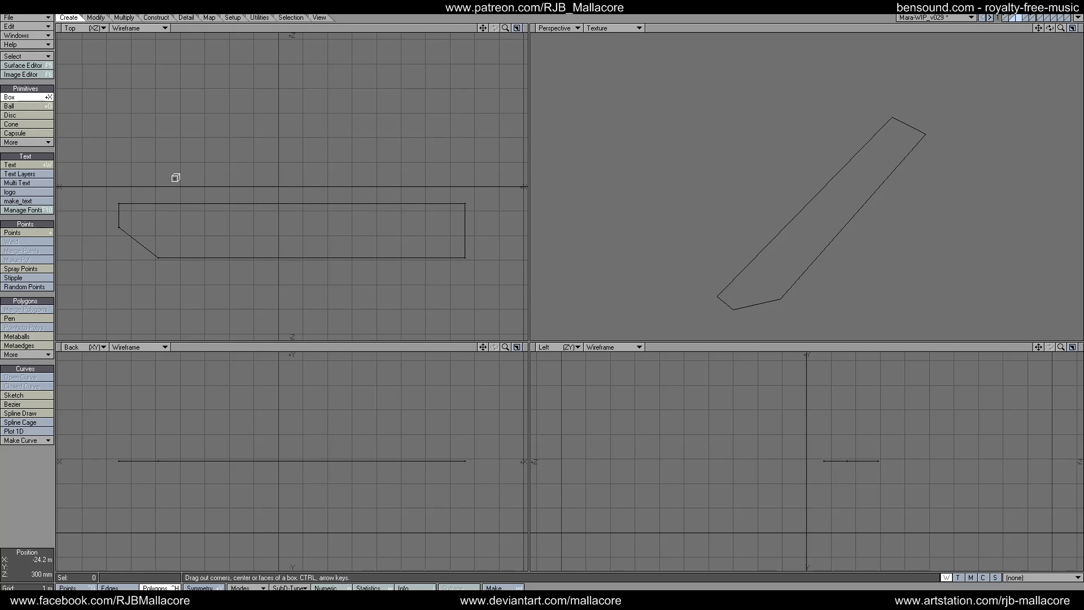
drag(175, 173, 488, 216)
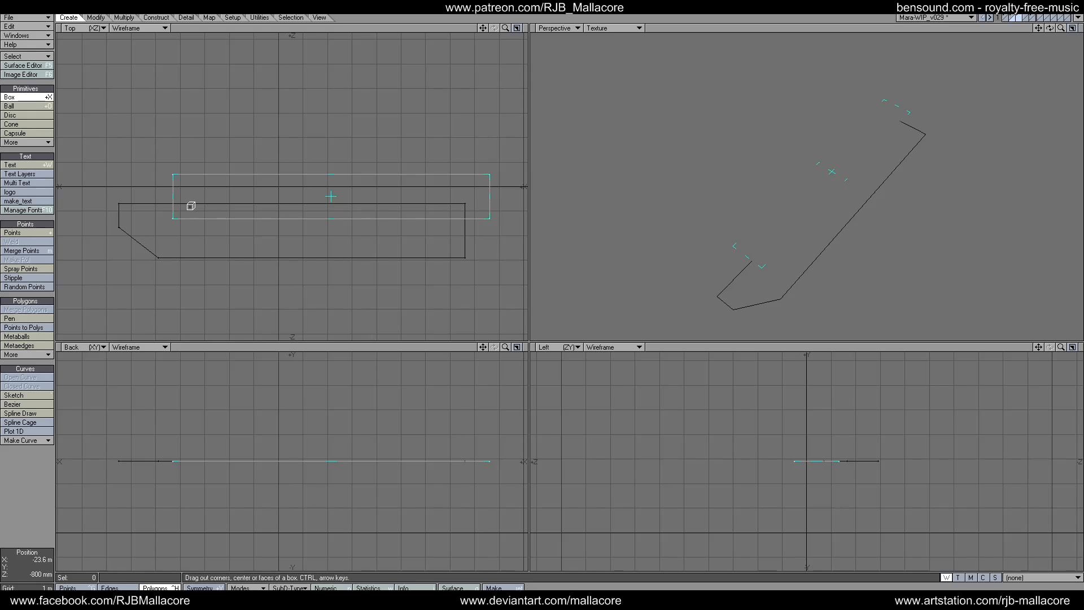
Slant the box's left end by moving its upper-left corner point outward past the background outline's left edge.
click(96, 18)
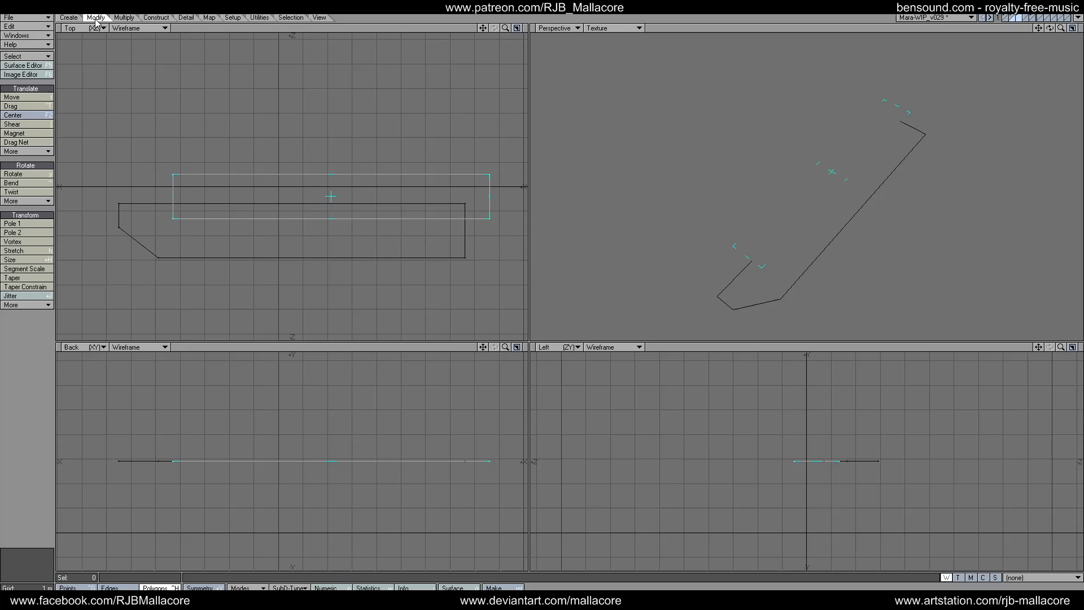
click(22, 107)
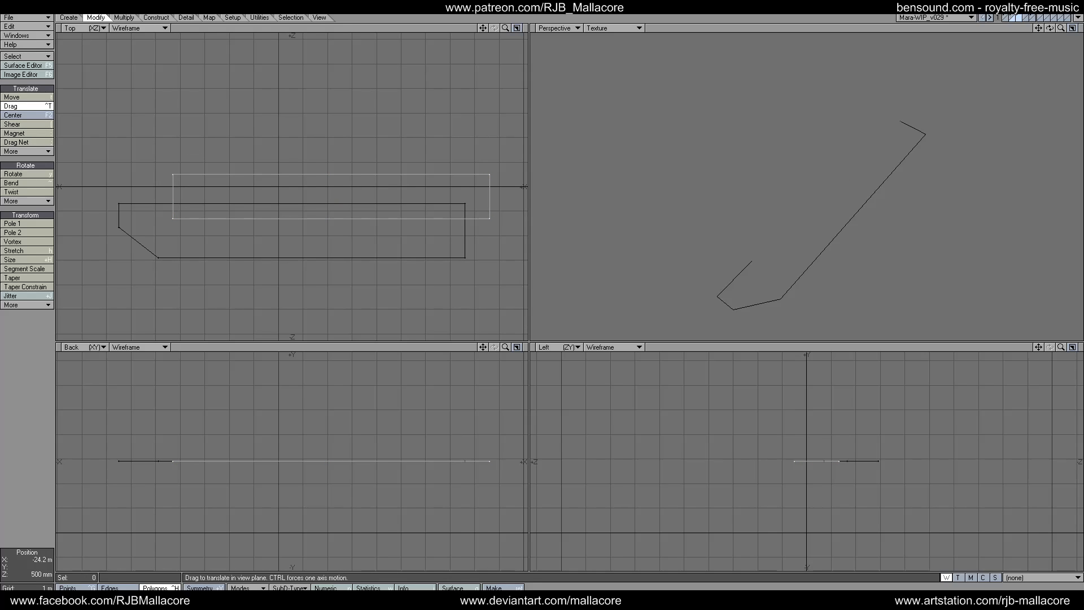
drag(173, 174, 114, 172)
drag(114, 172, 114, 174)
Knife two vertical cuts across the slanted box, one left of the vertical grid axis and one on it.
click(124, 17)
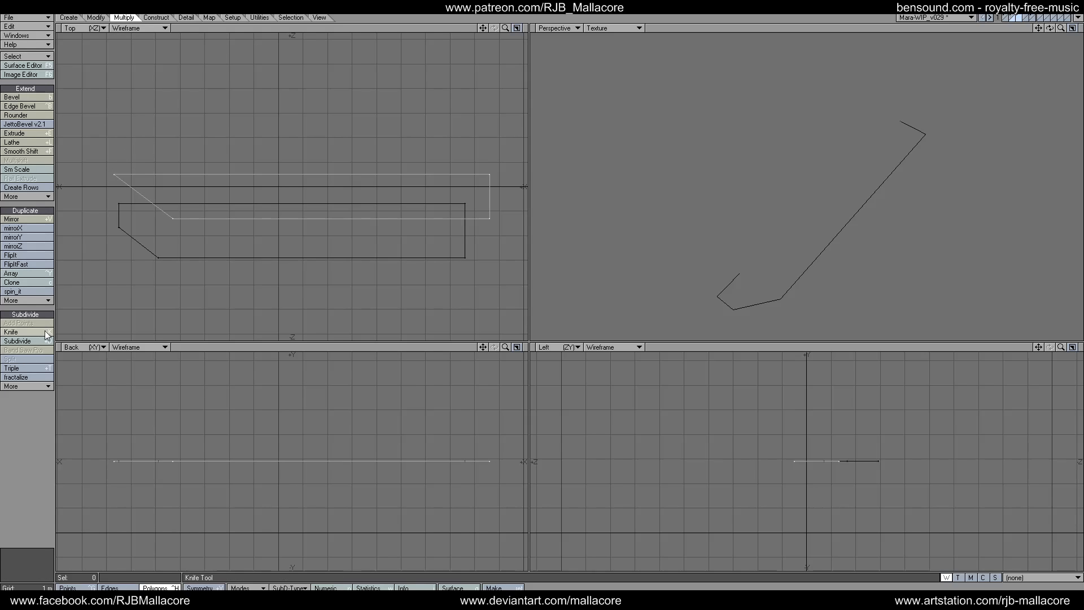
click(26, 326)
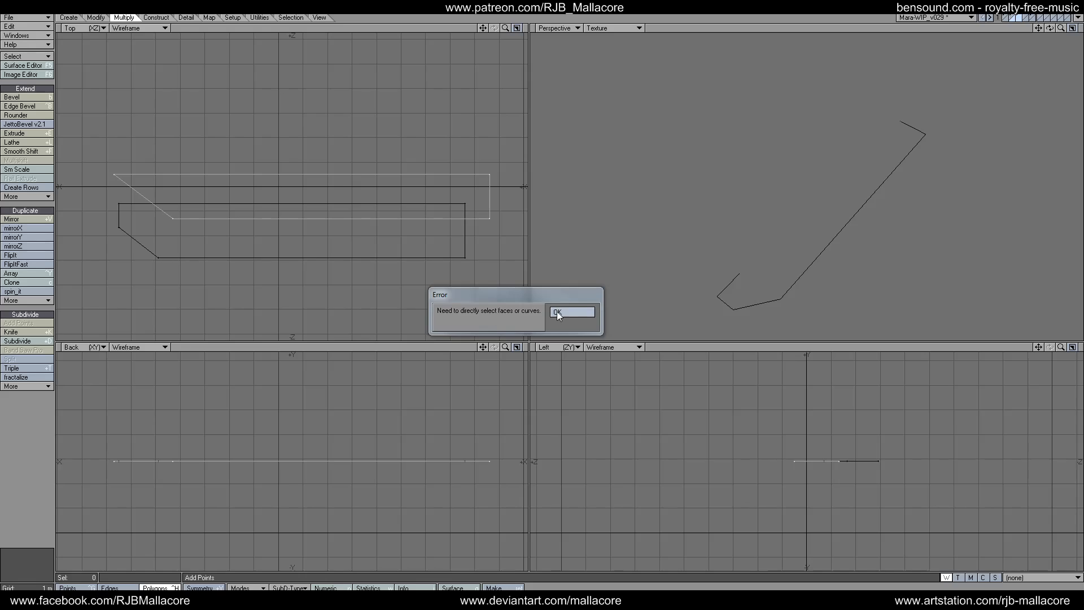
click(557, 312)
click(26, 332)
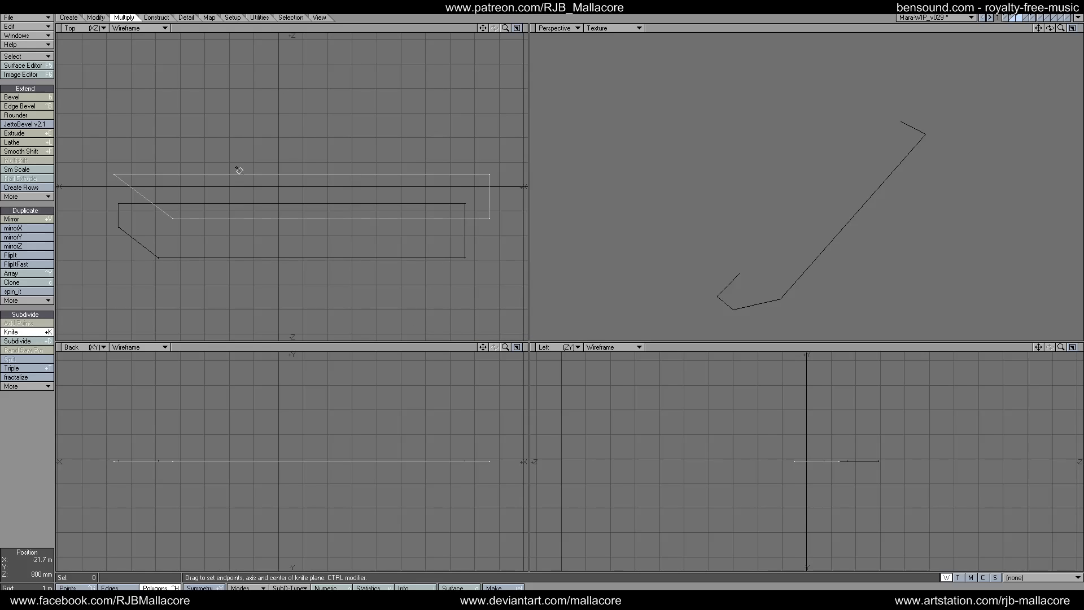
drag(230, 173, 223, 238)
key(space)
key(shift+k)
drag(286, 208, 280, 235)
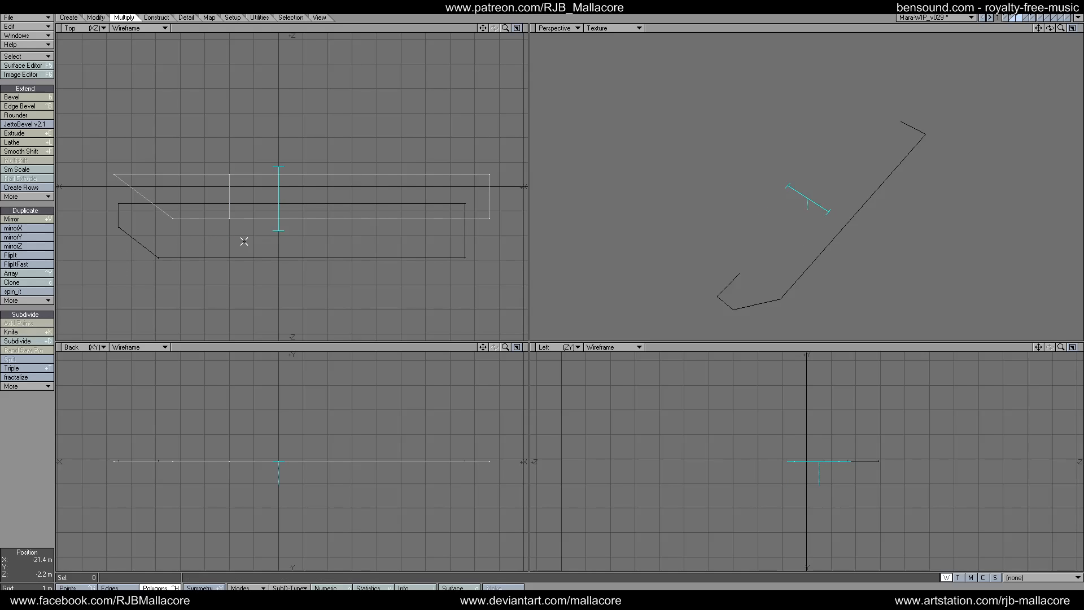
key(space)
Knife two more vertical cuts just inside the existing pair, leaving a narrow strip beside each one.
click(11, 332)
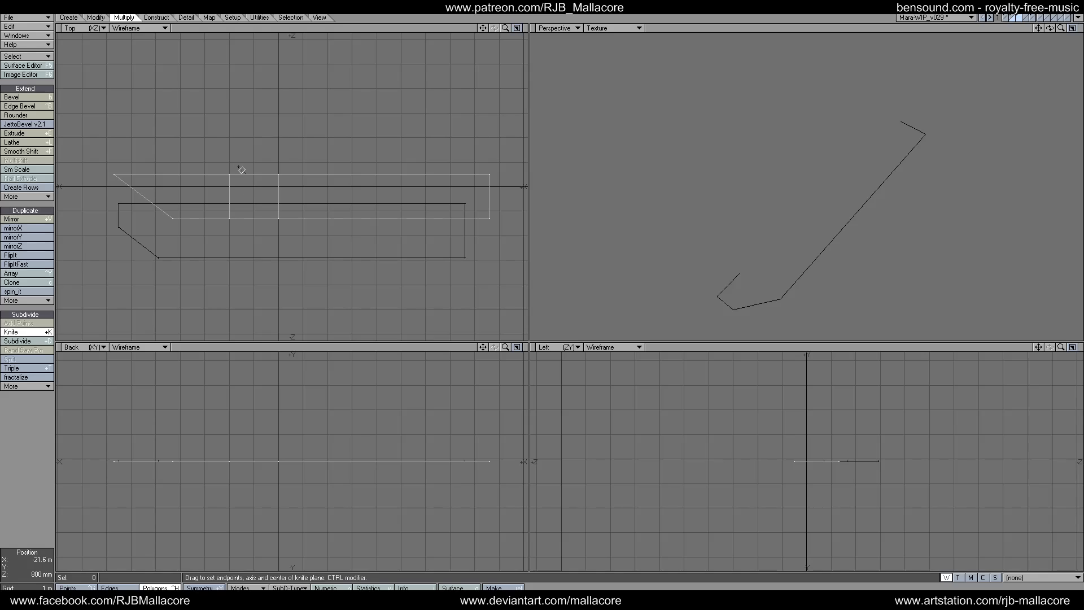
drag(239, 167, 236, 237)
key(space)
key(shift+k)
drag(272, 183, 274, 241)
key(space)
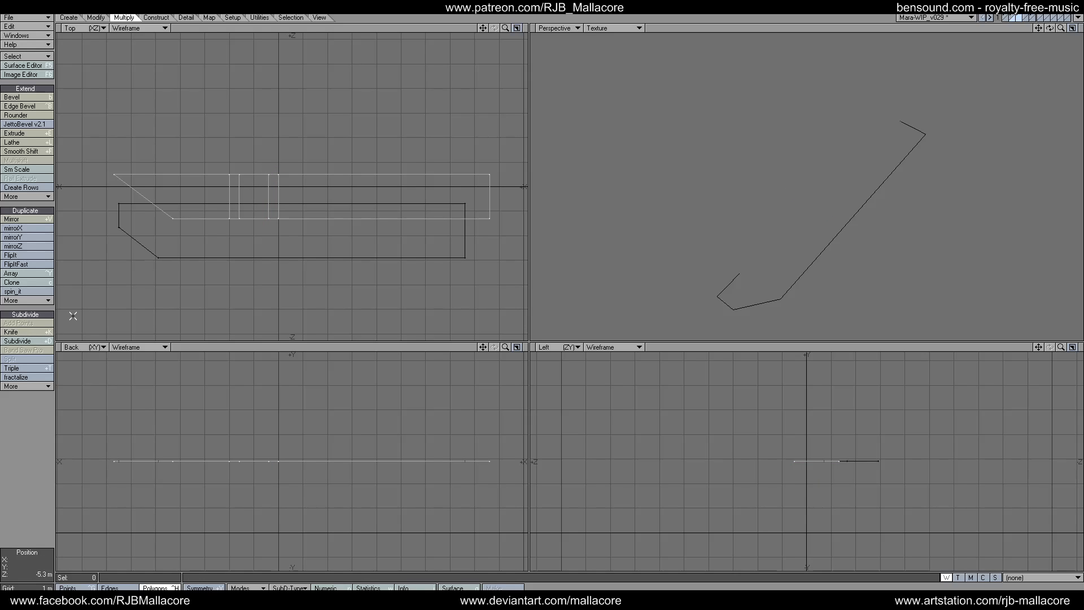
Knife a closely spaced pair of vertical cuts through the right part of the long shape.
click(29, 333)
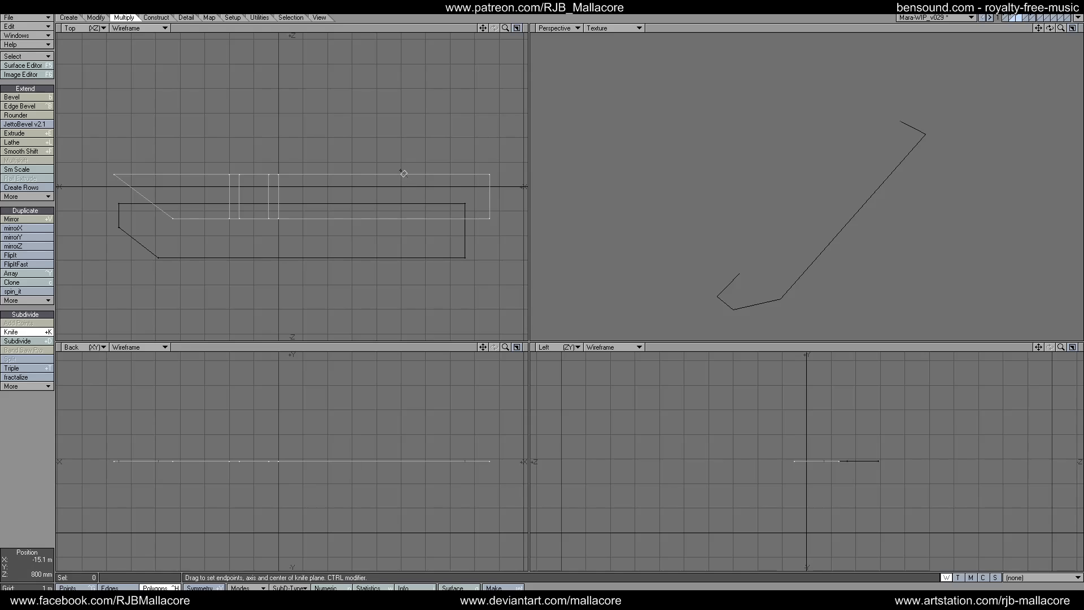
drag(399, 165, 398, 224)
key(space)
click(40, 331)
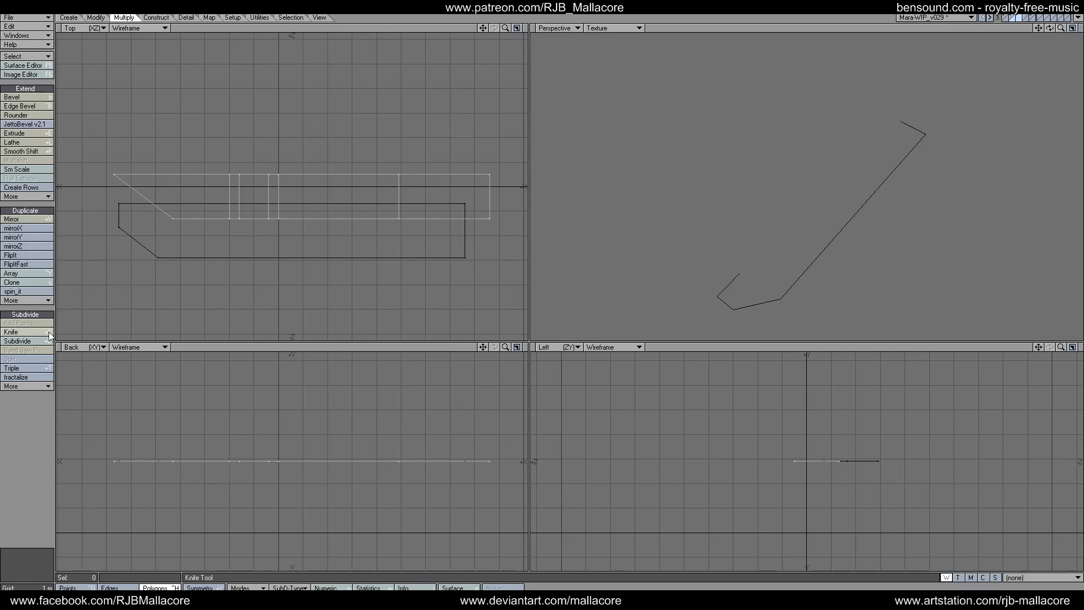
drag(391, 168, 391, 250)
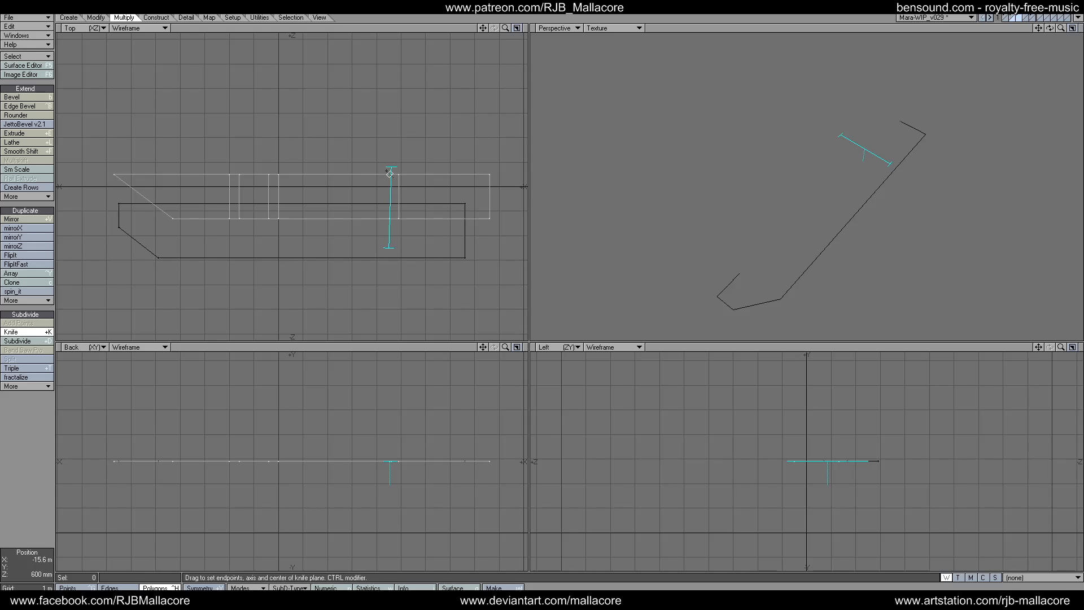
drag(393, 169, 389, 169)
key(space)
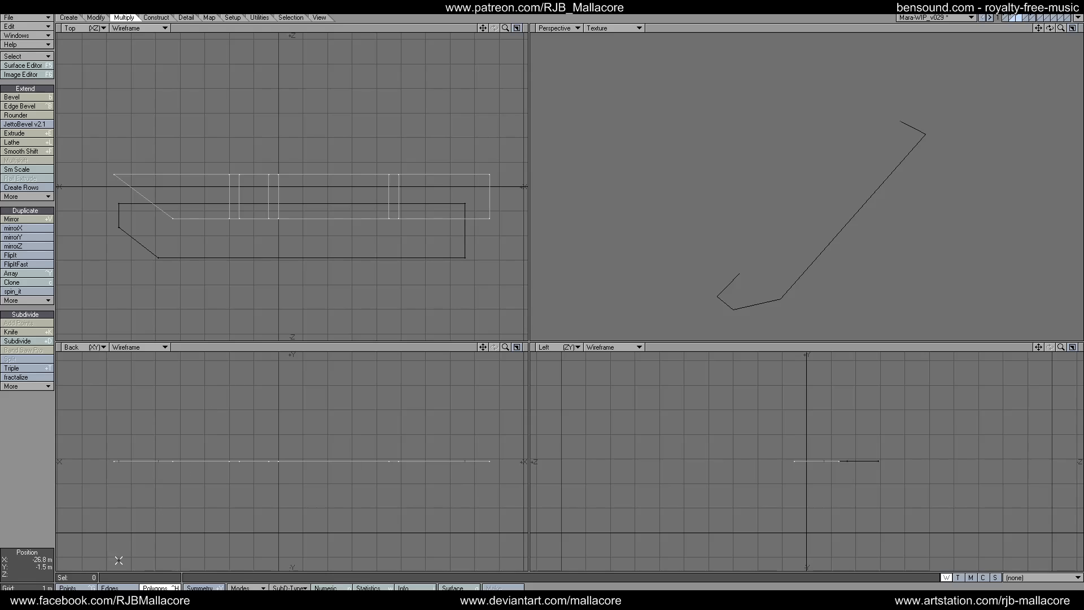
Move the lower points of the inner left cuts, the outer right cut and the right corner down to form angled tabs.
click(89, 587)
click(241, 220)
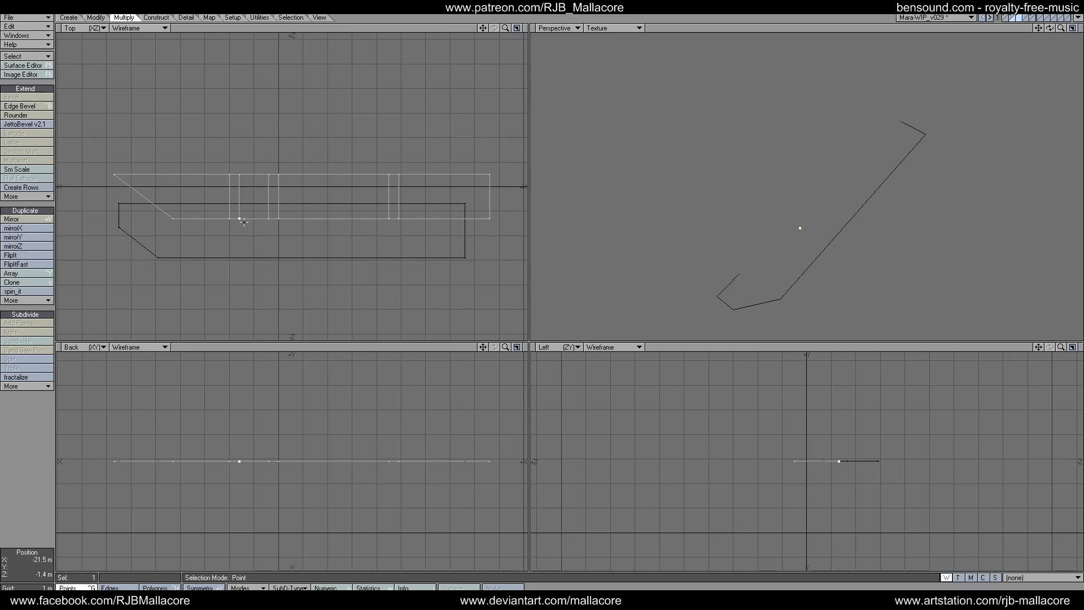
click(399, 217)
key(t)
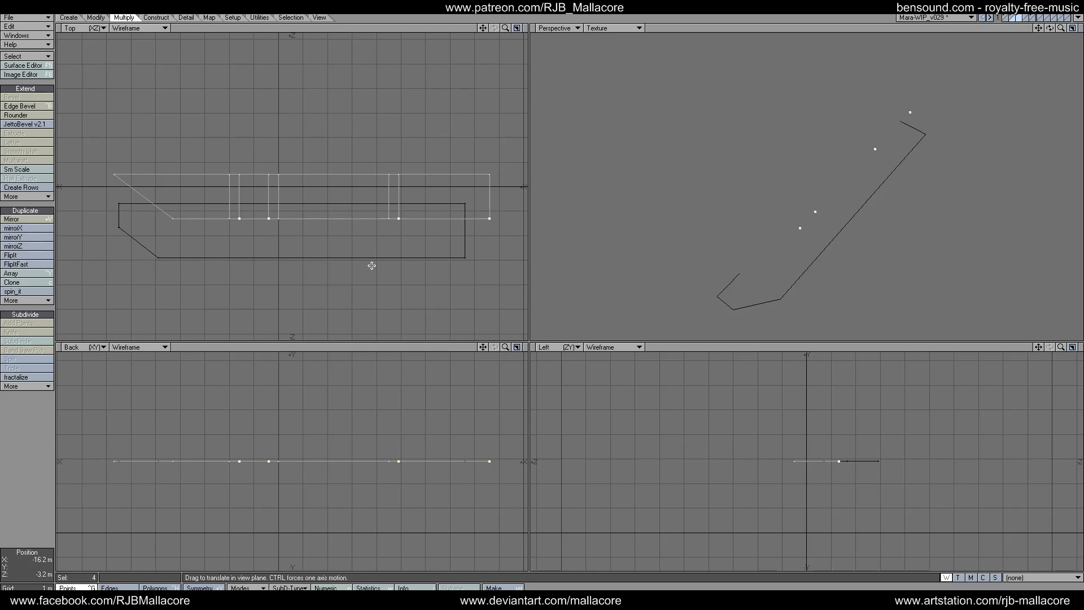
drag(370, 263, 370, 281)
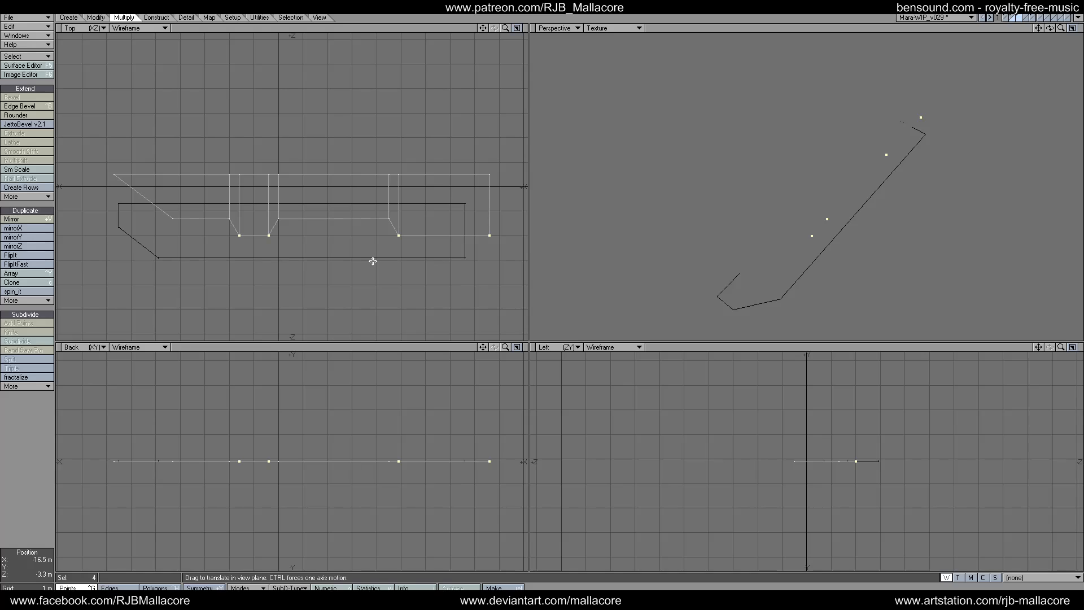
Merge all the cut sections of the long shape into a single polygon.
click(156, 587)
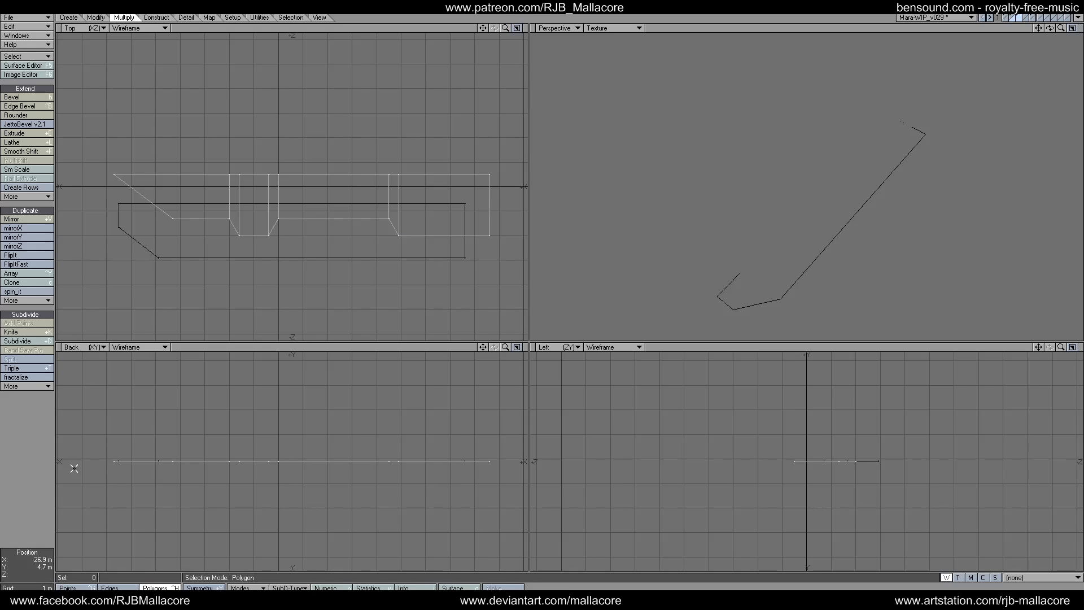
drag(212, 184, 451, 203)
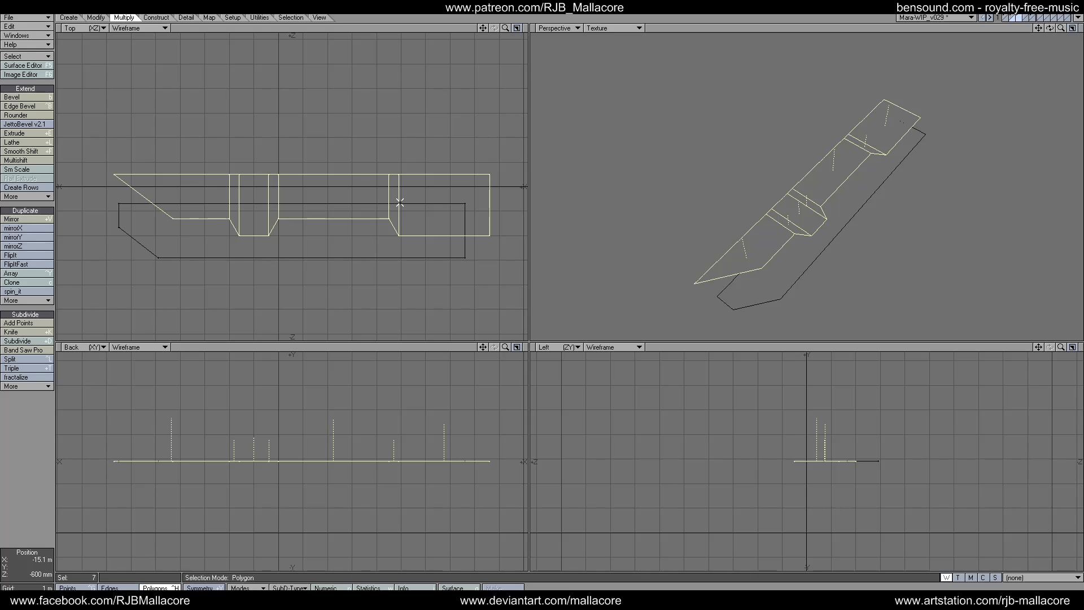
key(shift+z)
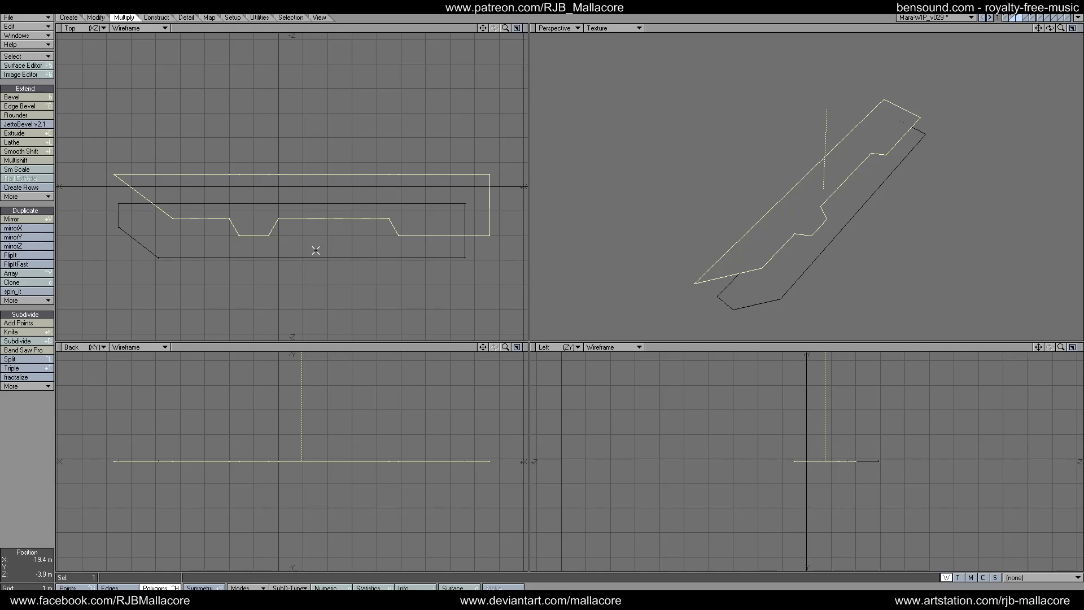
Remove the leftover cut points along the merged polygon's straight upper edge.
click(70, 588)
click(70, 587)
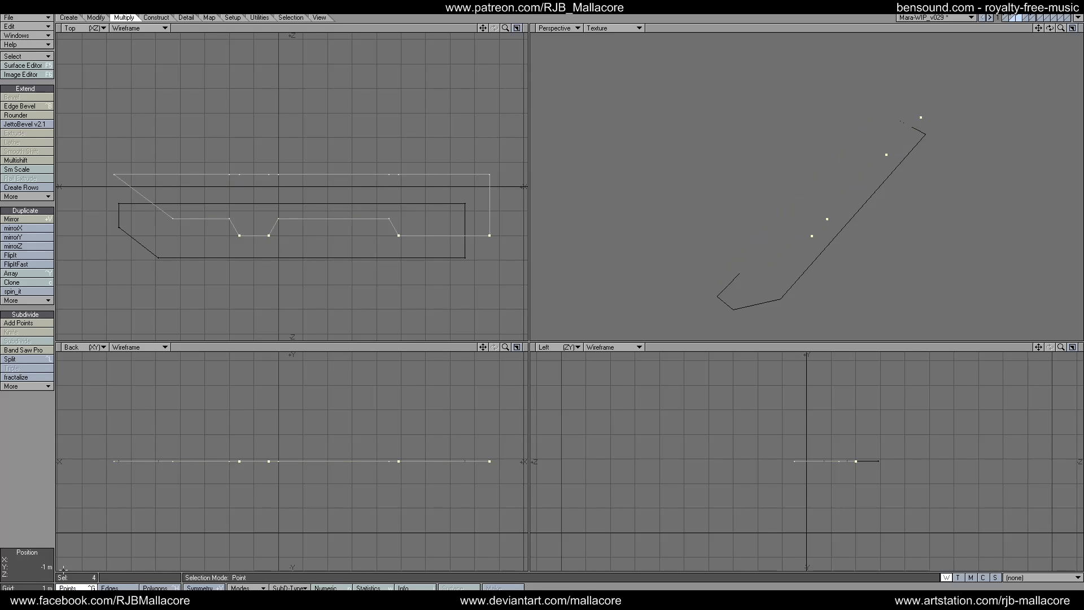
click(229, 174)
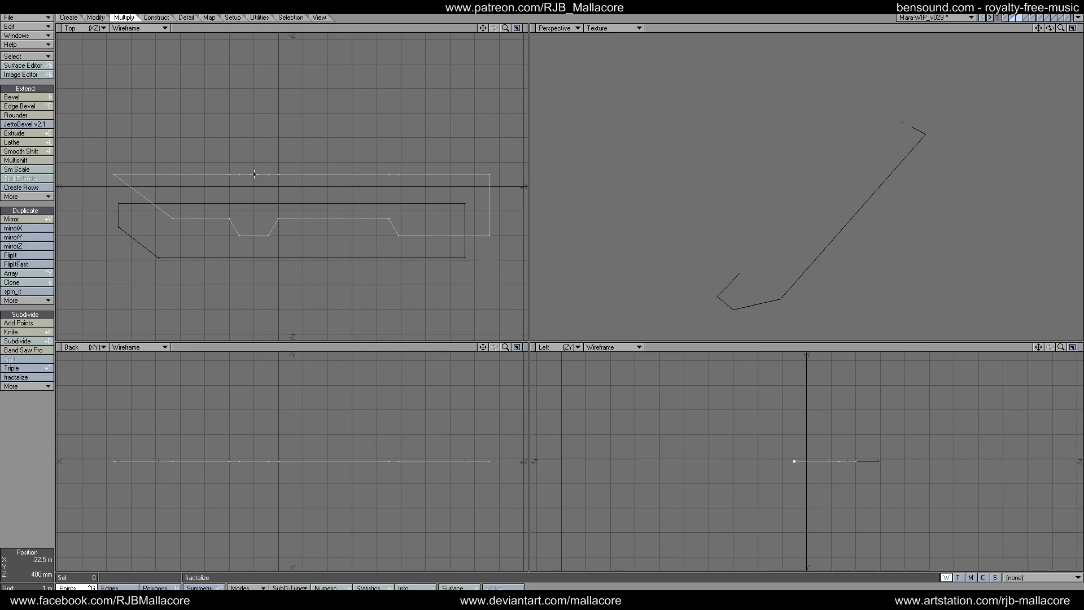
click(268, 175)
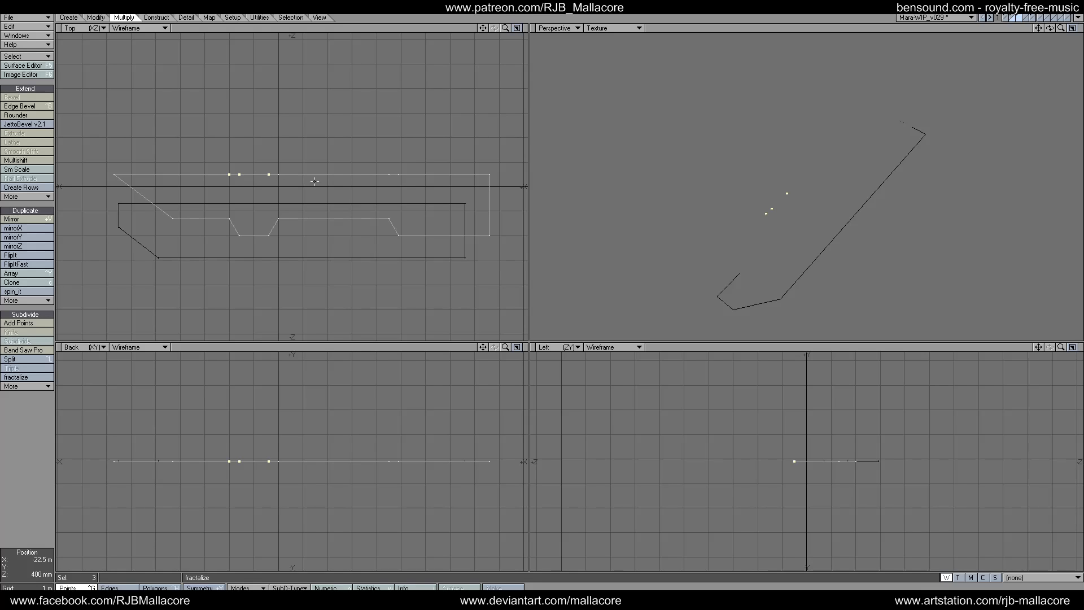
click(389, 174)
click(398, 175)
key(/)
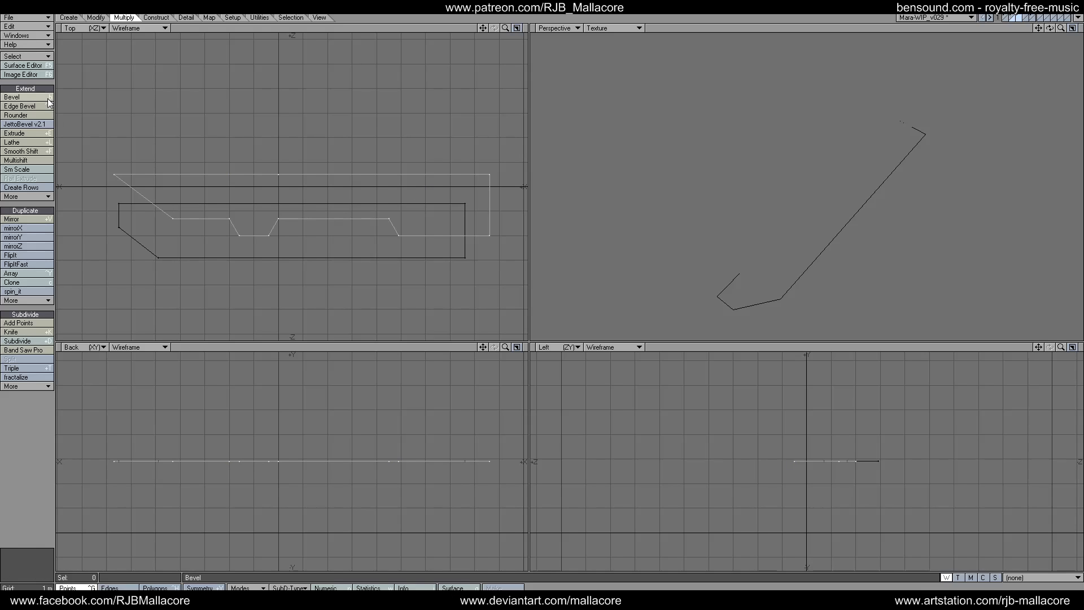
click(279, 174)
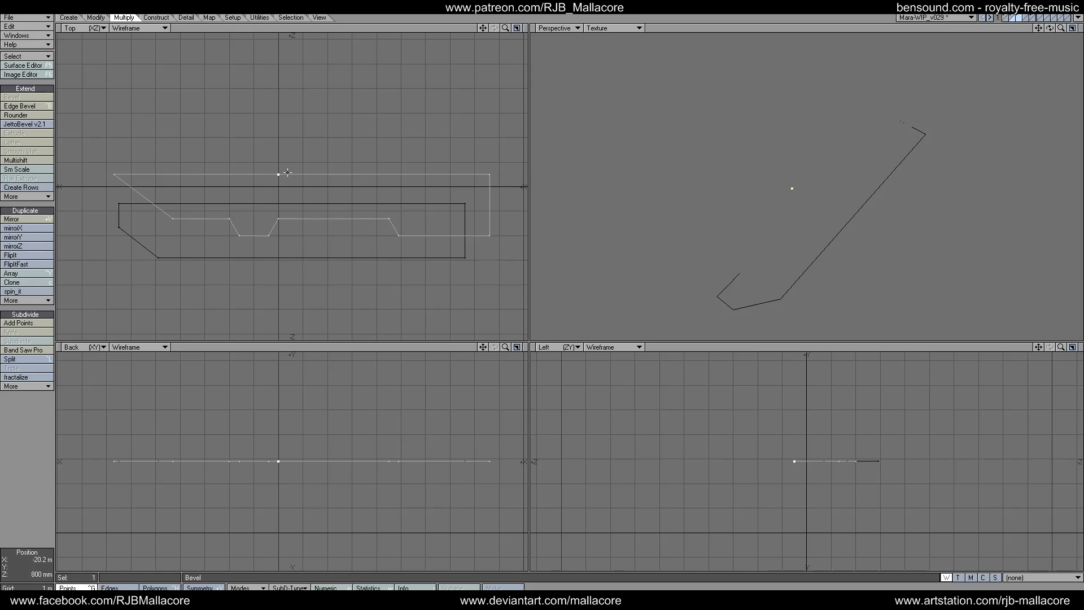
key(Delete)
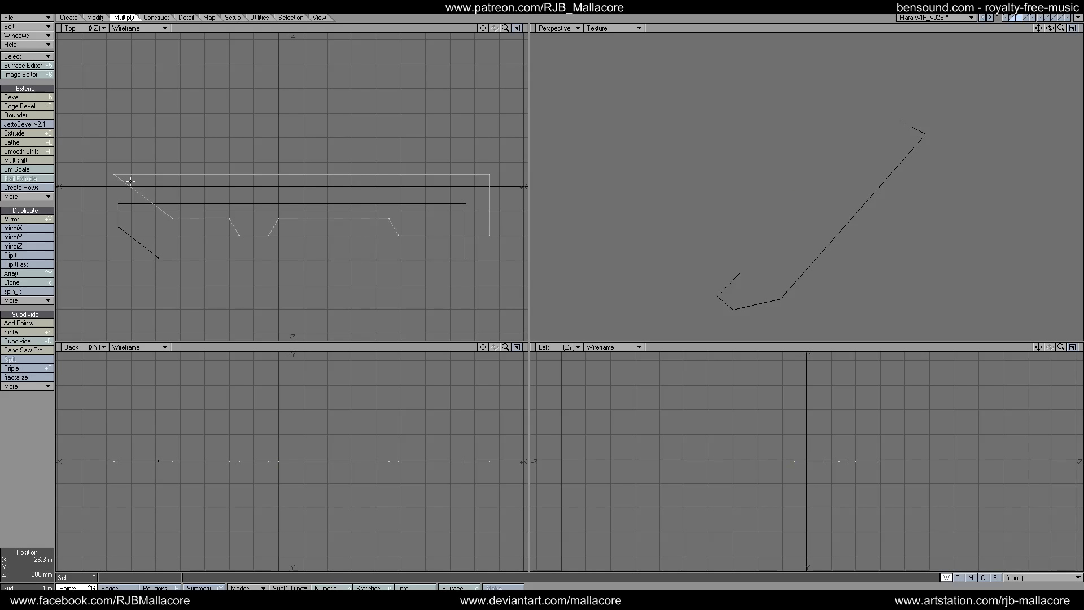
Draw a second flat box below the notched shape's left end and extend it past the background outline's left edge.
click(67, 18)
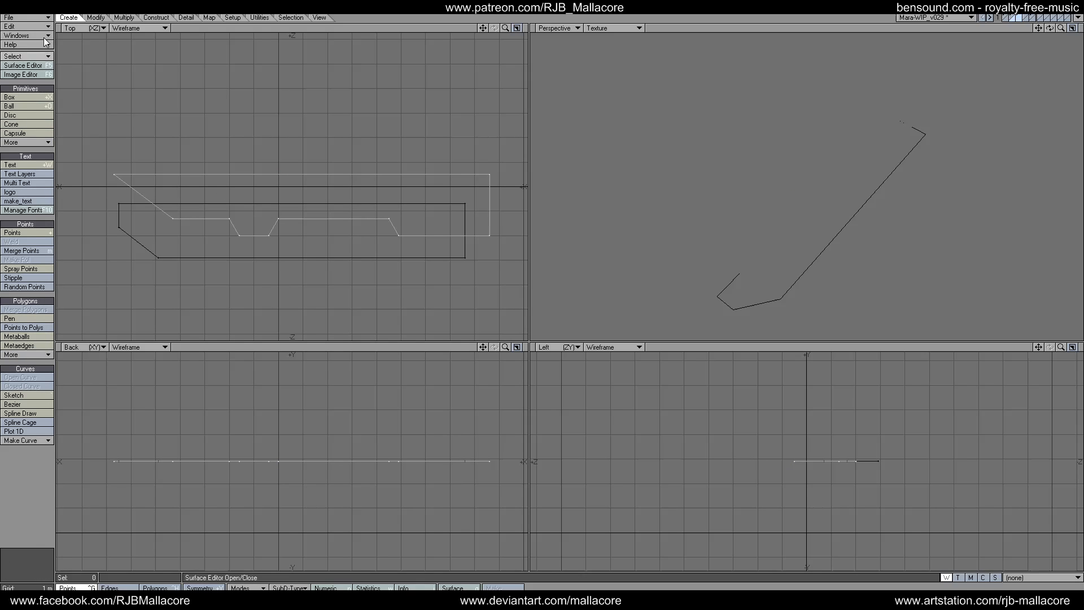
click(21, 96)
drag(121, 234, 225, 267)
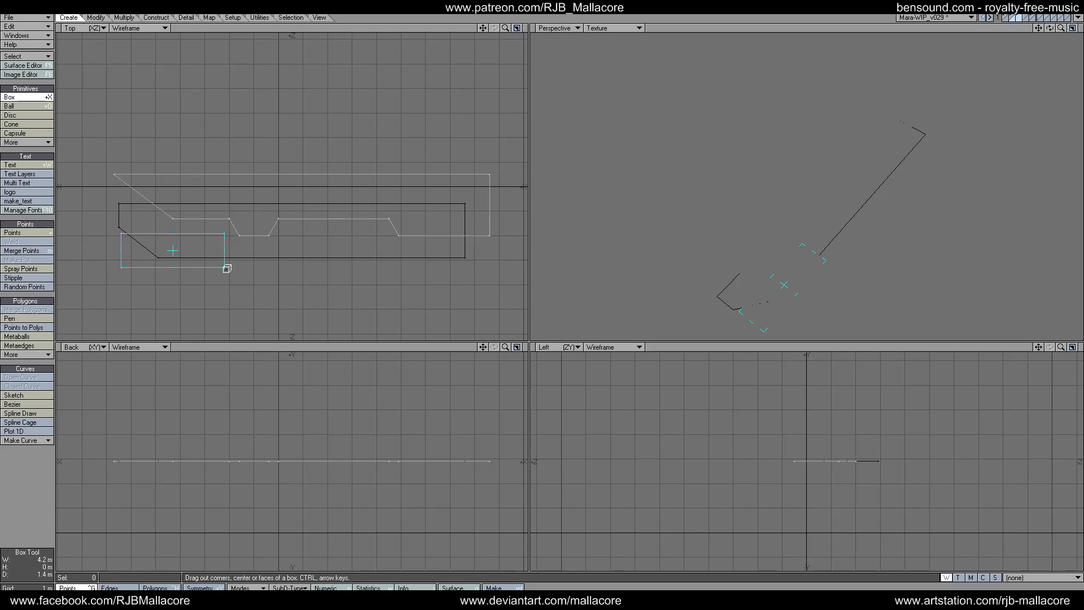
drag(173, 230, 169, 226)
drag(107, 249, 159, 230)
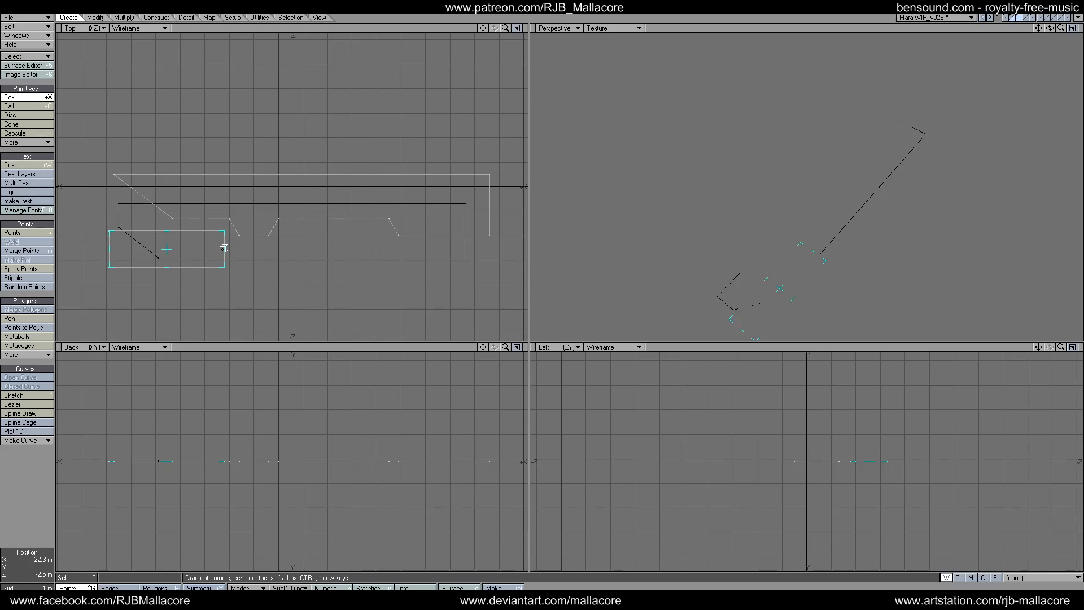
key(space)
Slant the second box's right end by moving its lower-right corner point outward.
click(96, 18)
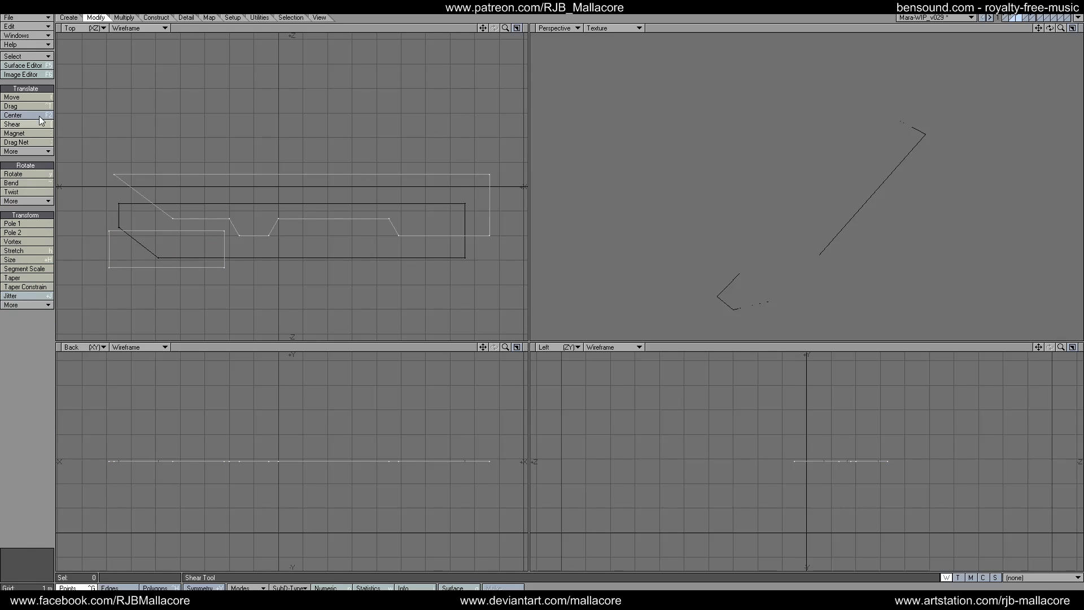
click(22, 107)
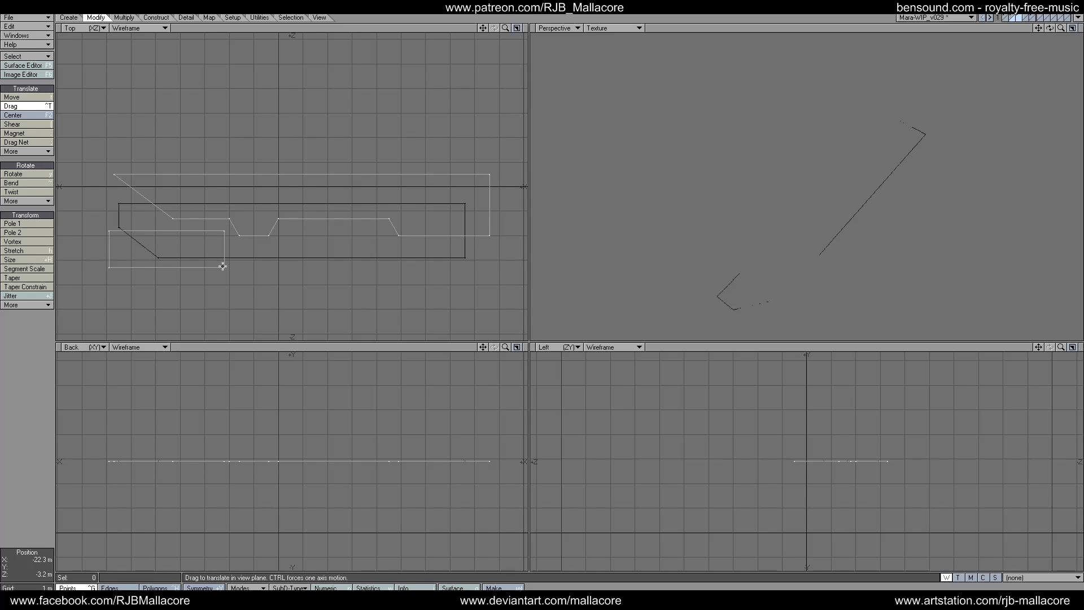
drag(224, 267, 249, 267)
Draw a third flat box just under the wide recess between the two tabs of the notched shape.
click(68, 17)
click(22, 98)
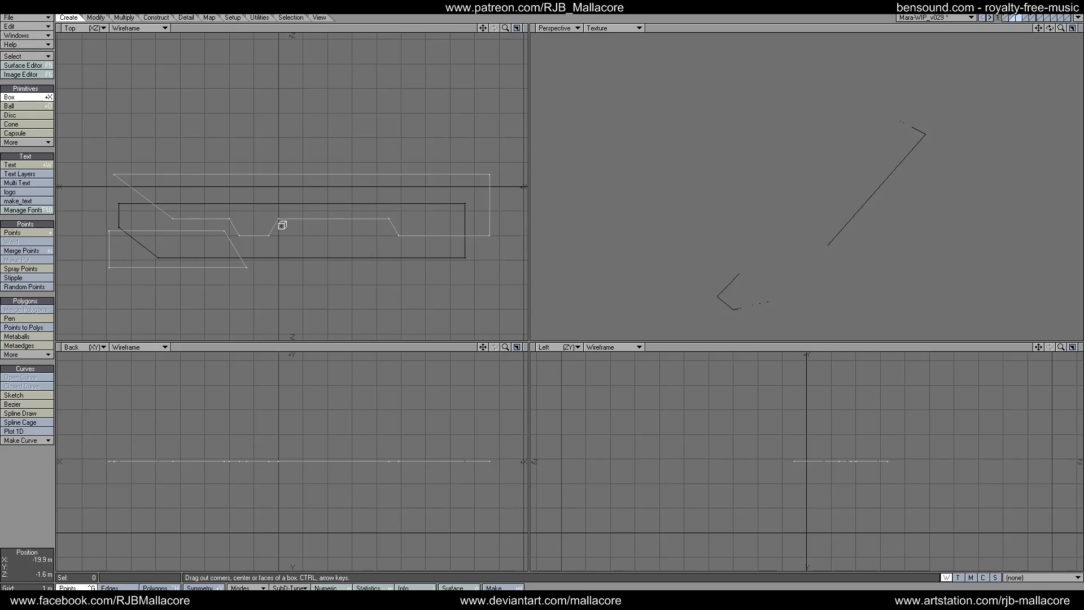
drag(281, 226, 385, 251)
drag(281, 241, 282, 243)
key(space)
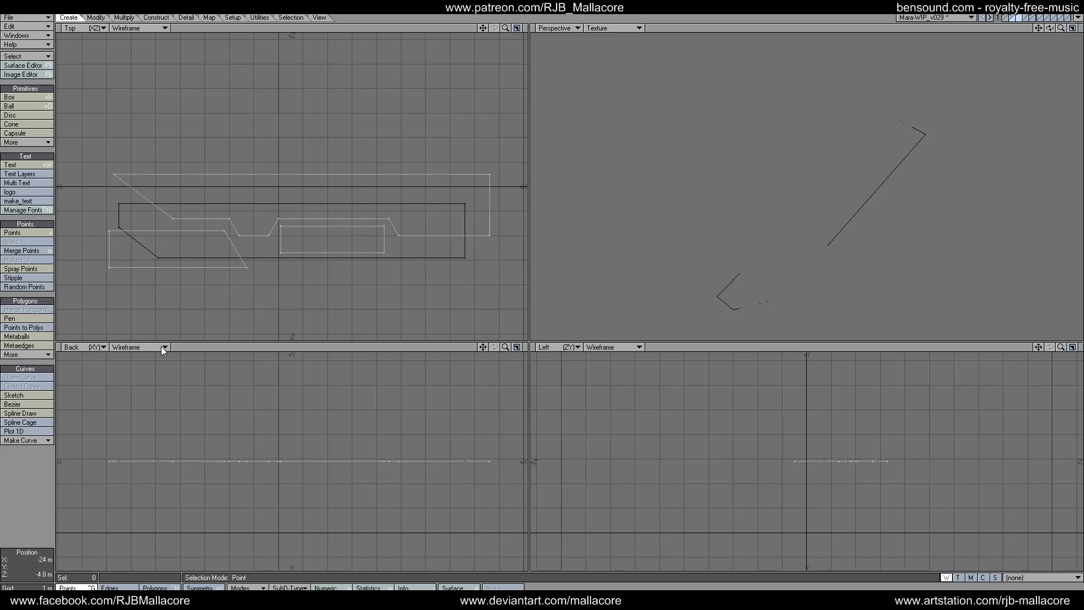
Lower the third box's two bottom points slightly past the background outline's bottom edge.
click(280, 252)
click(385, 254)
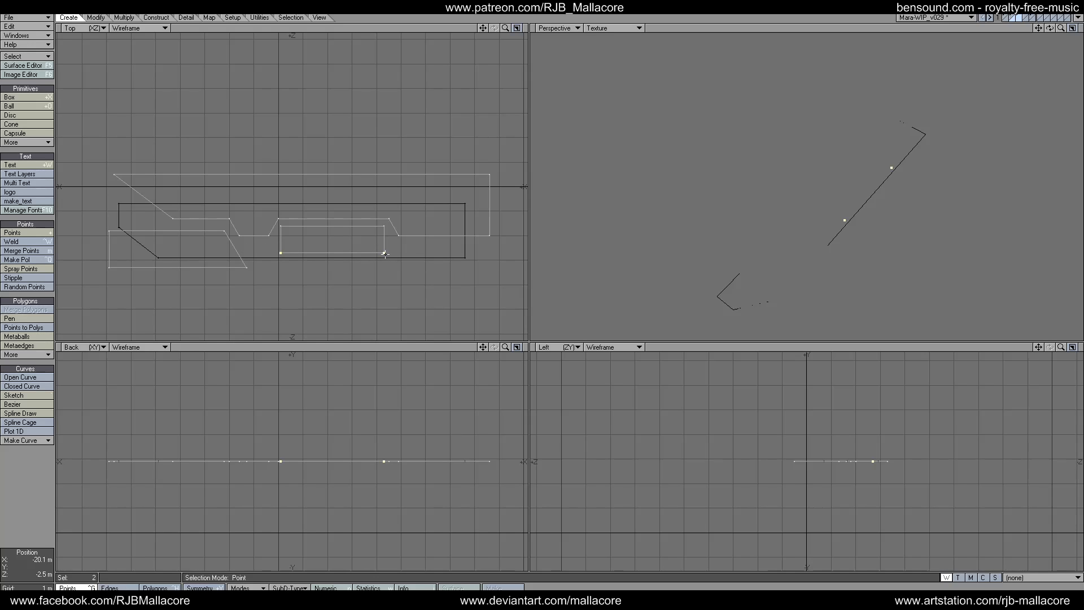
key(t)
drag(344, 271, 346, 279)
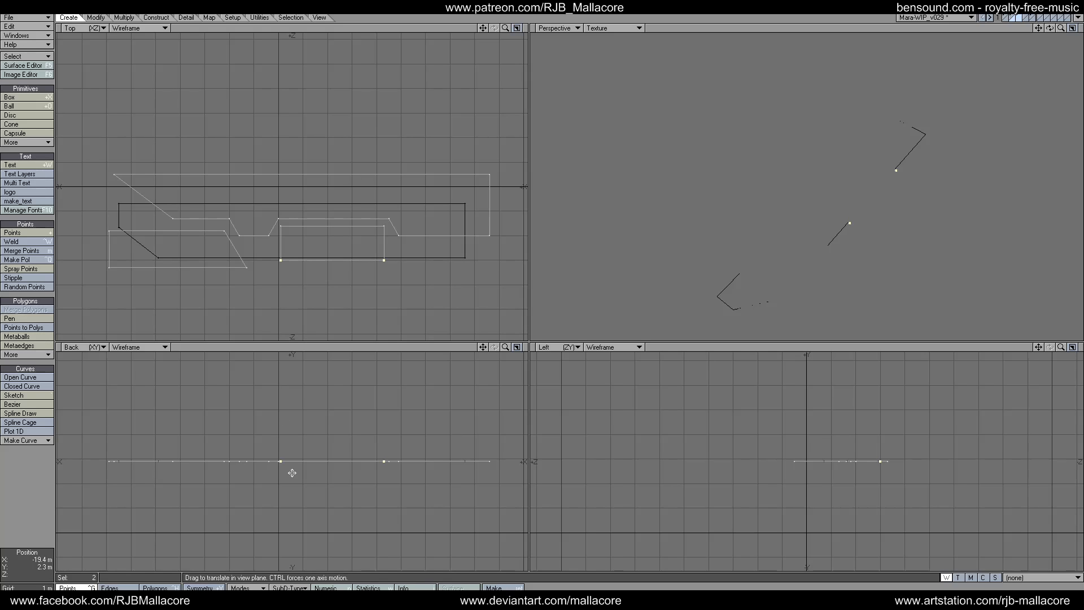
Slice the third box lengthwise through its middle with a horizontal Knife cut.
click(158, 587)
key(ctrl+p)
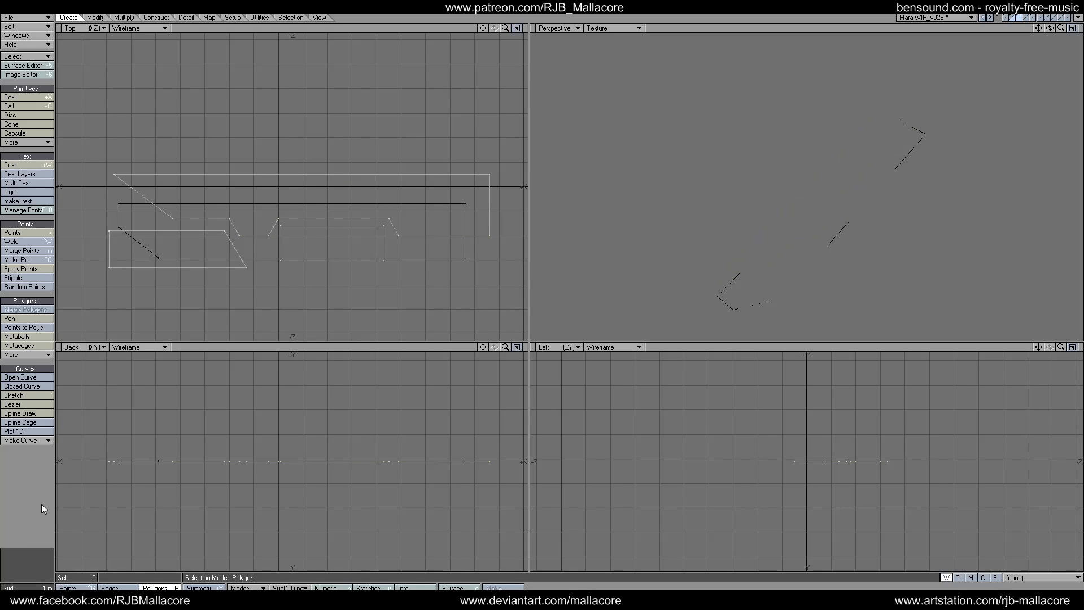
click(125, 18)
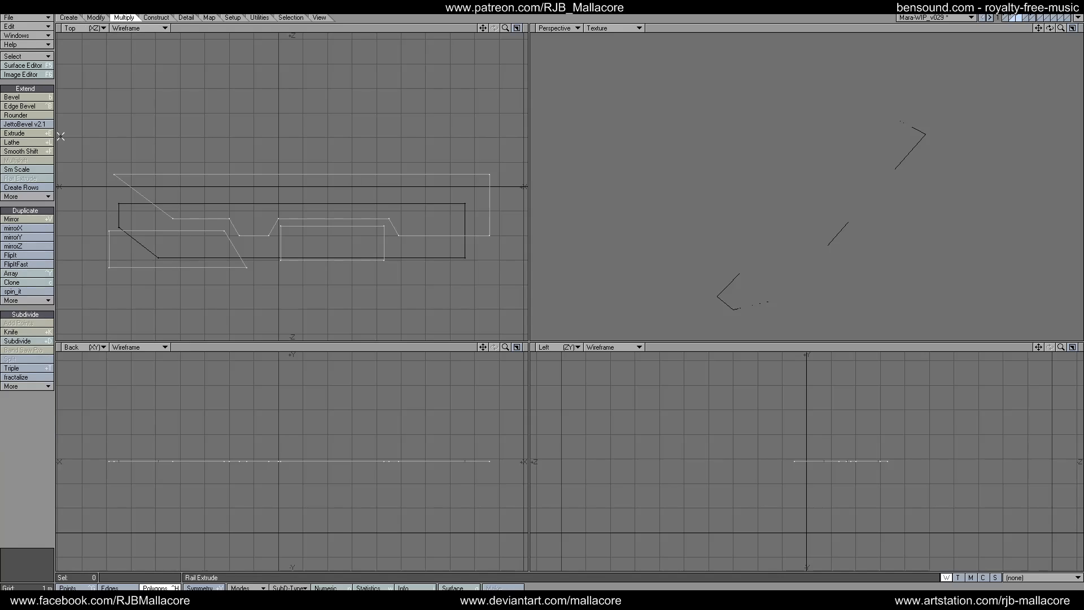
click(100, 19)
click(17, 277)
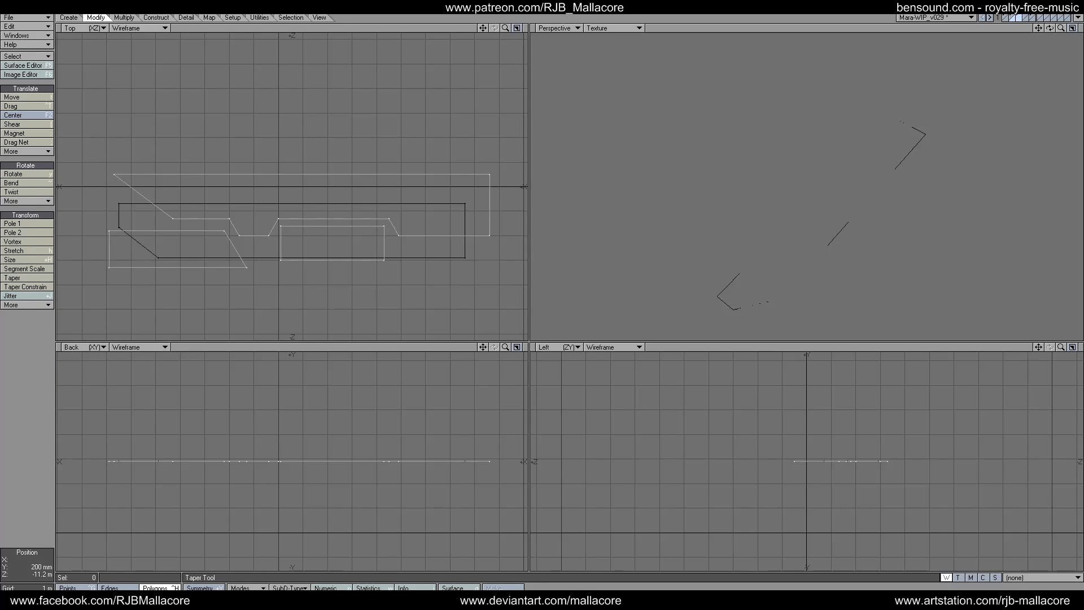
key(space)
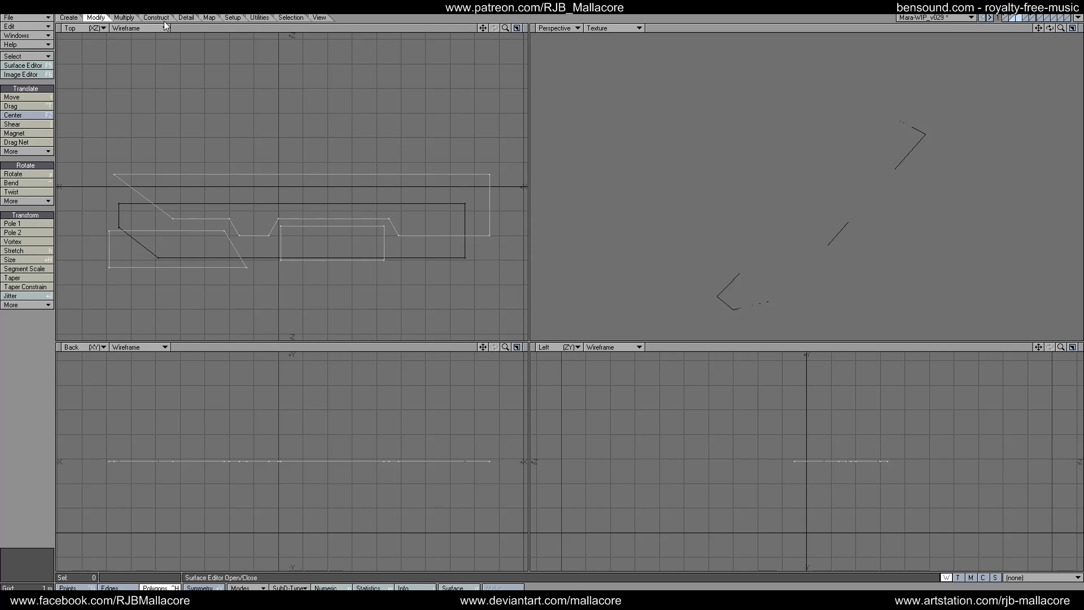
click(124, 18)
click(17, 332)
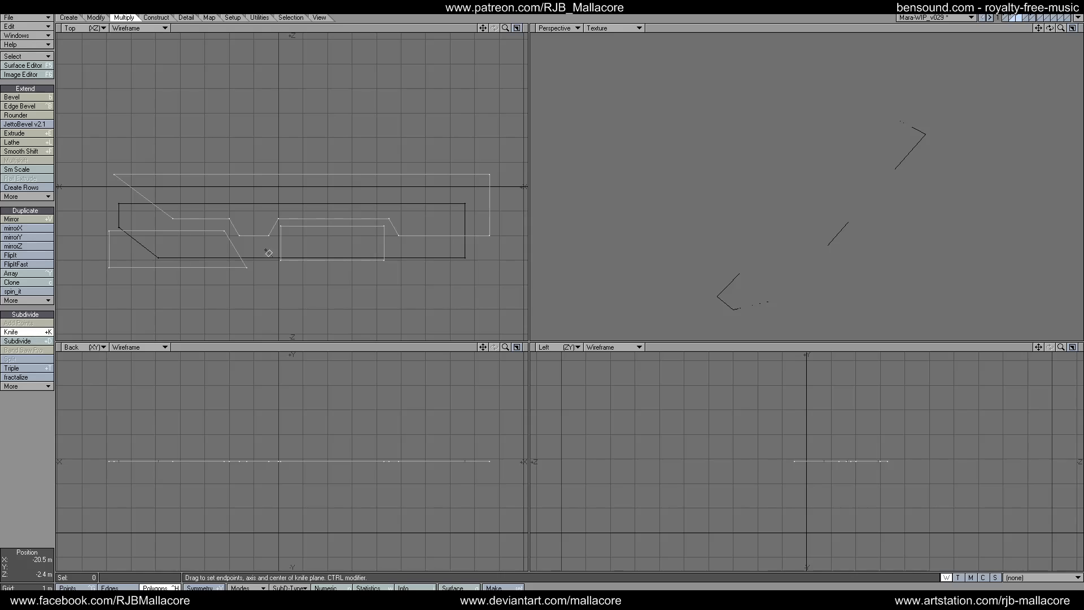
drag(272, 244, 386, 244)
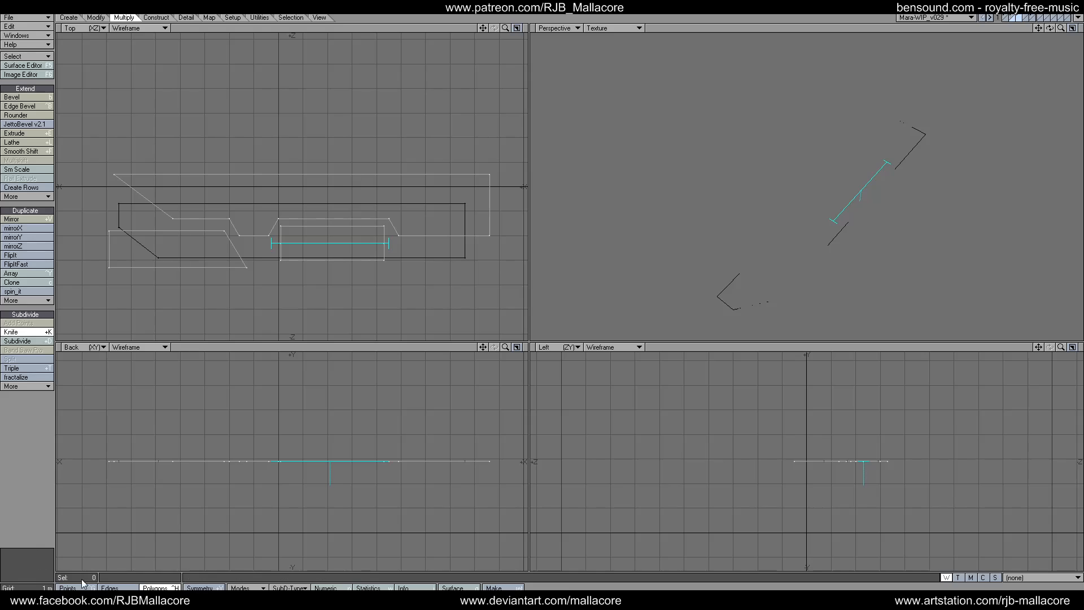
Taper the third box's right end to a point by moving its upper and lower right corner points inward.
click(67, 588)
click(28, 502)
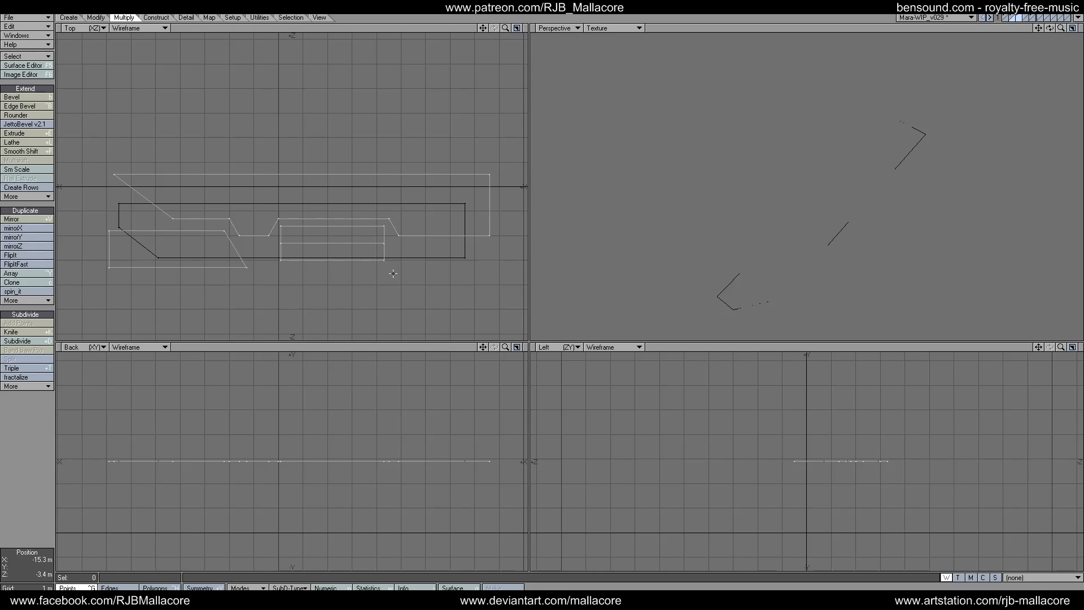
click(384, 225)
click(385, 260)
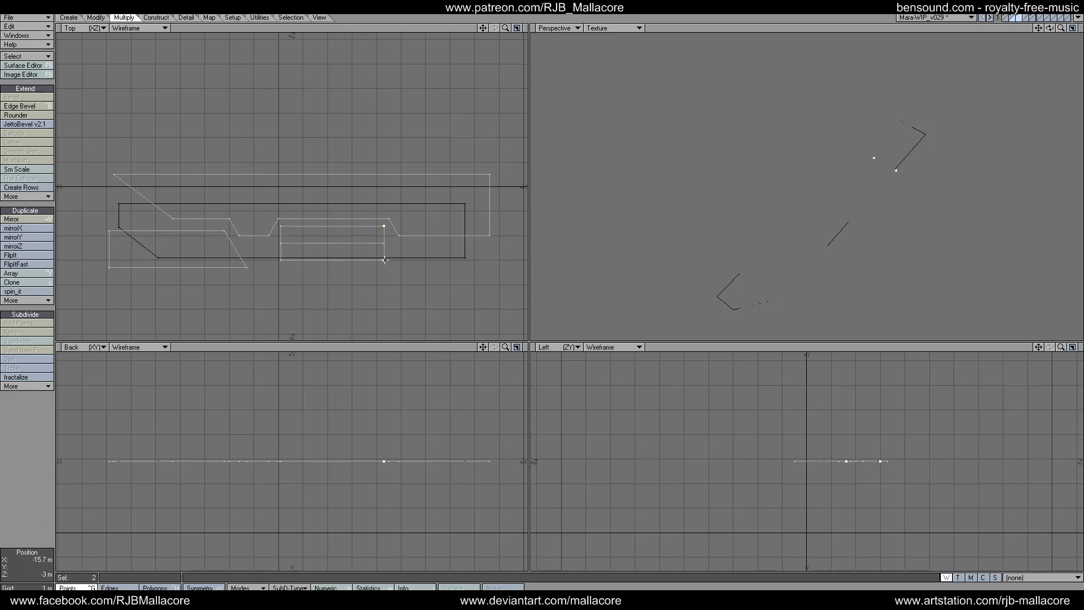
key(t)
drag(363, 275, 356, 275)
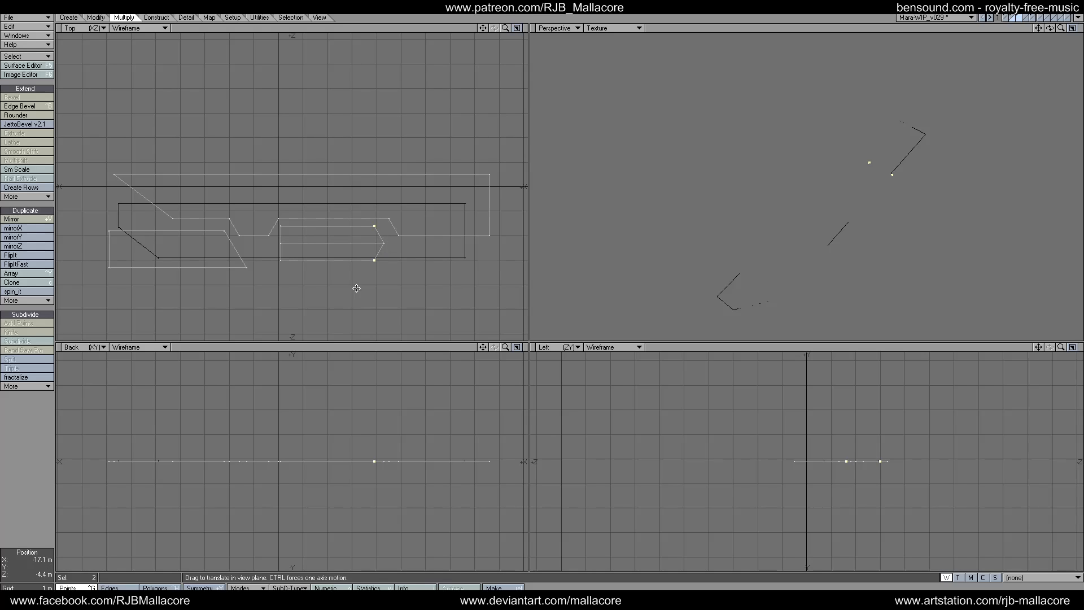
key(space)
Taper the third box's left end to a point by moving its two left corner points inward 400 mm.
click(78, 584)
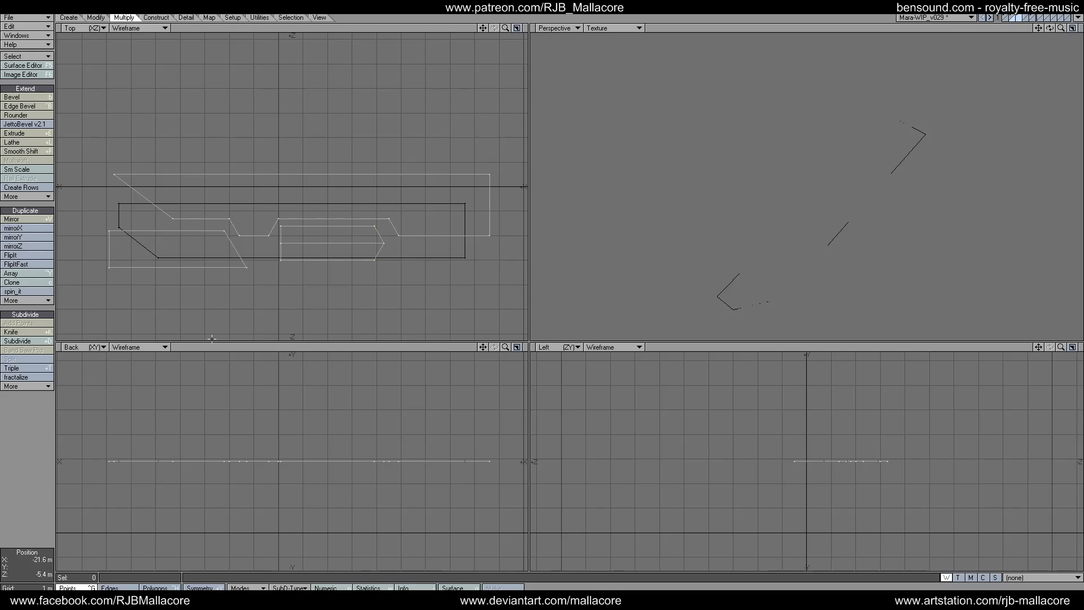
click(279, 226)
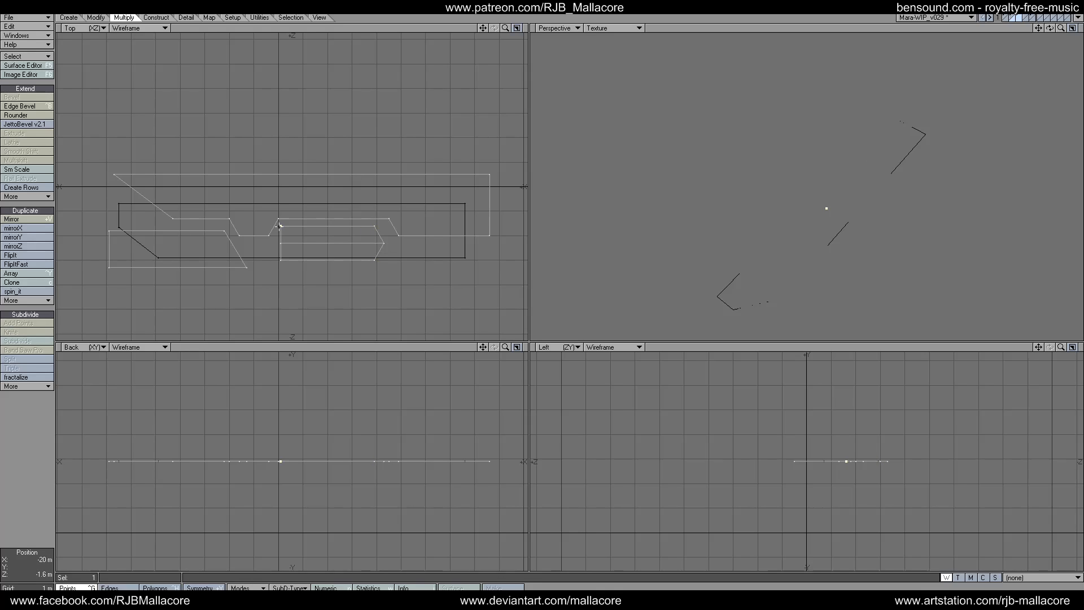
click(280, 260)
key(t)
drag(285, 273, 294, 272)
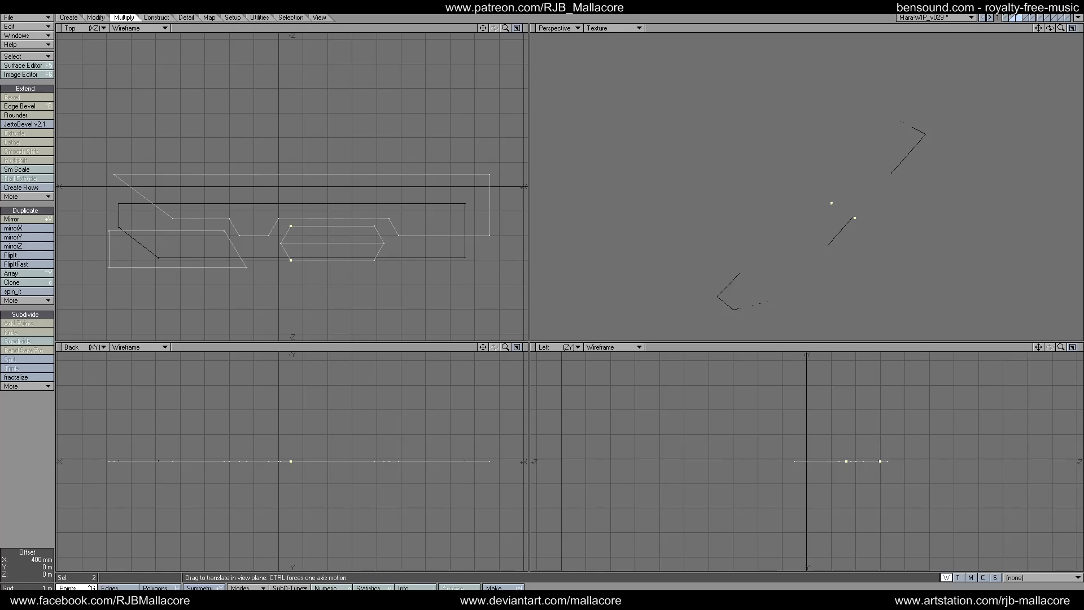
key(space)
key(slash)
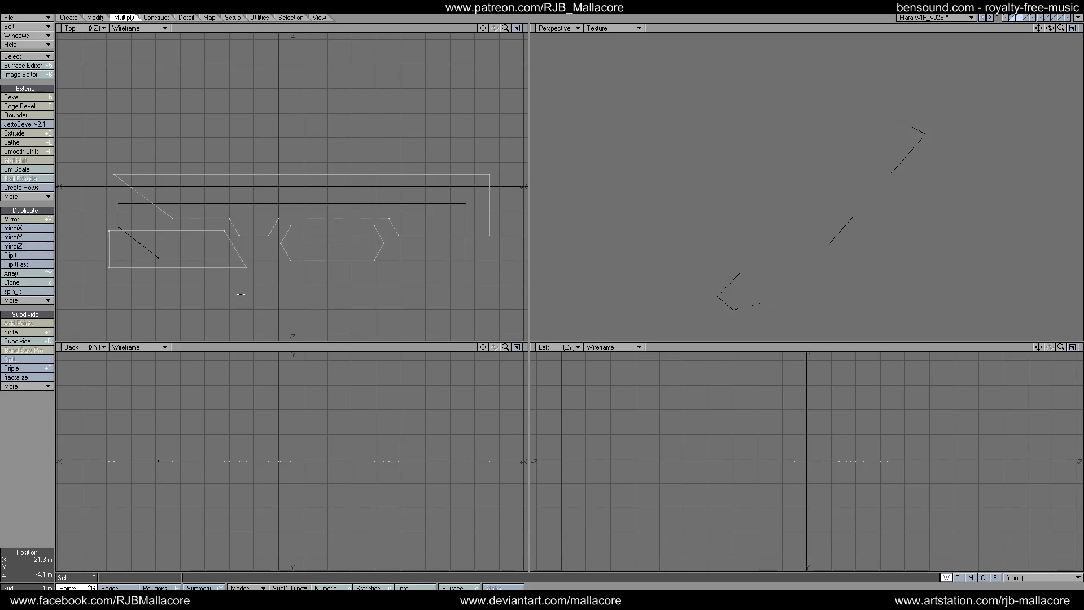
Lengthen the hexagonal shape by moving the three points at each end outward, toward the slanted sides of the recess.
mouse_move(291, 214)
right_down()
mouse_move(287, 268)
mouse_move(286, 225)
right_up()
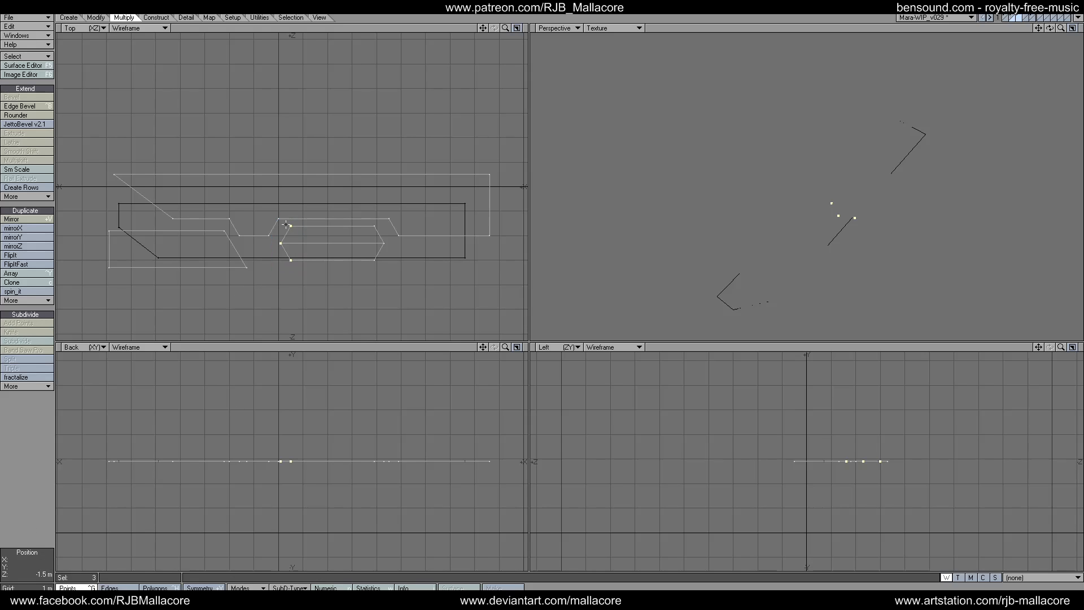
key(t)
drag(267, 283, 265, 290)
click(2, 497)
click(2, 496)
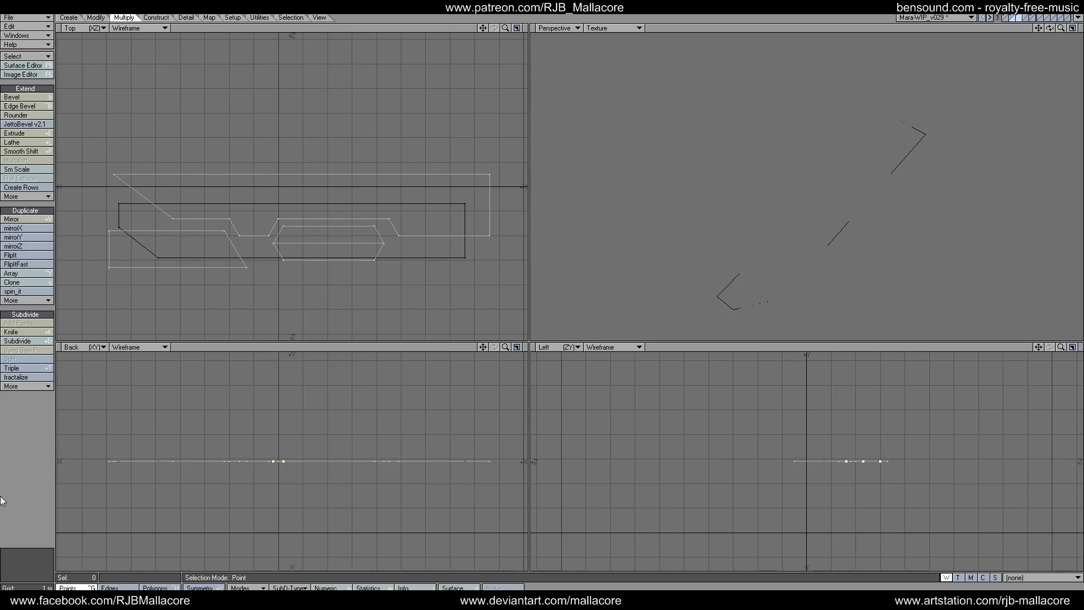
mouse_move(357, 229)
right_down()
mouse_move(393, 235)
mouse_move(352, 263)
right_up()
drag(355, 273, 365, 273)
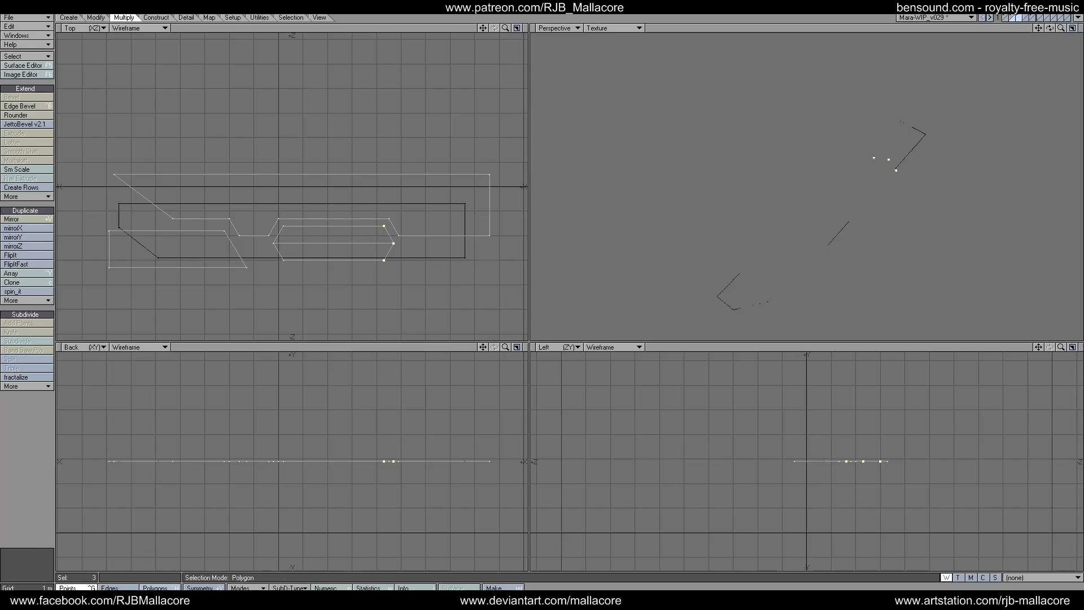
Merge the two halves of the hexagonal shape into a single polygon.
click(160, 587)
drag(346, 241, 340, 241)
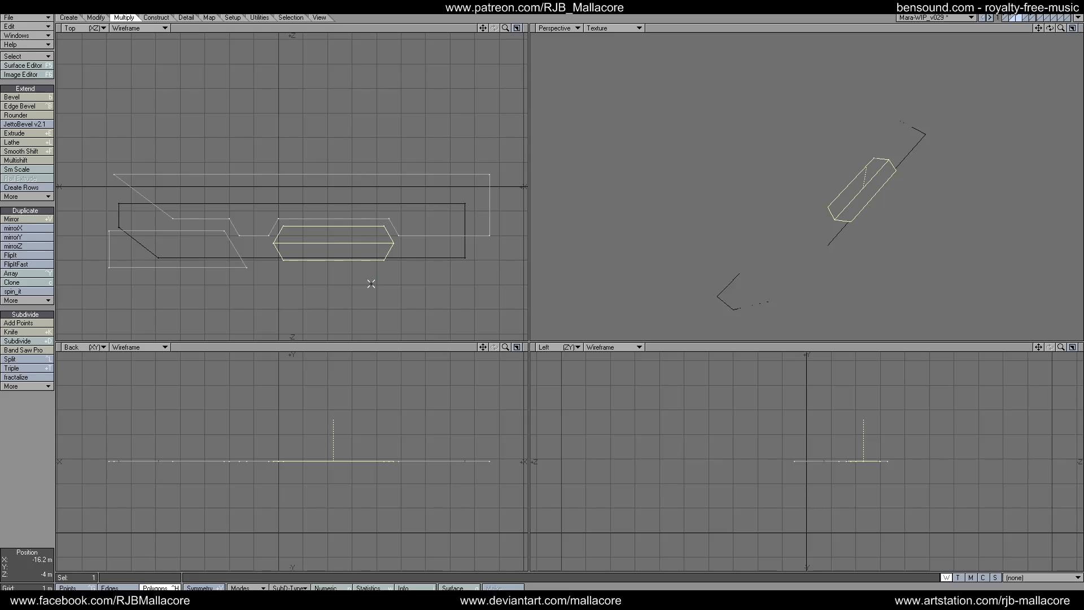
key(shift+z)
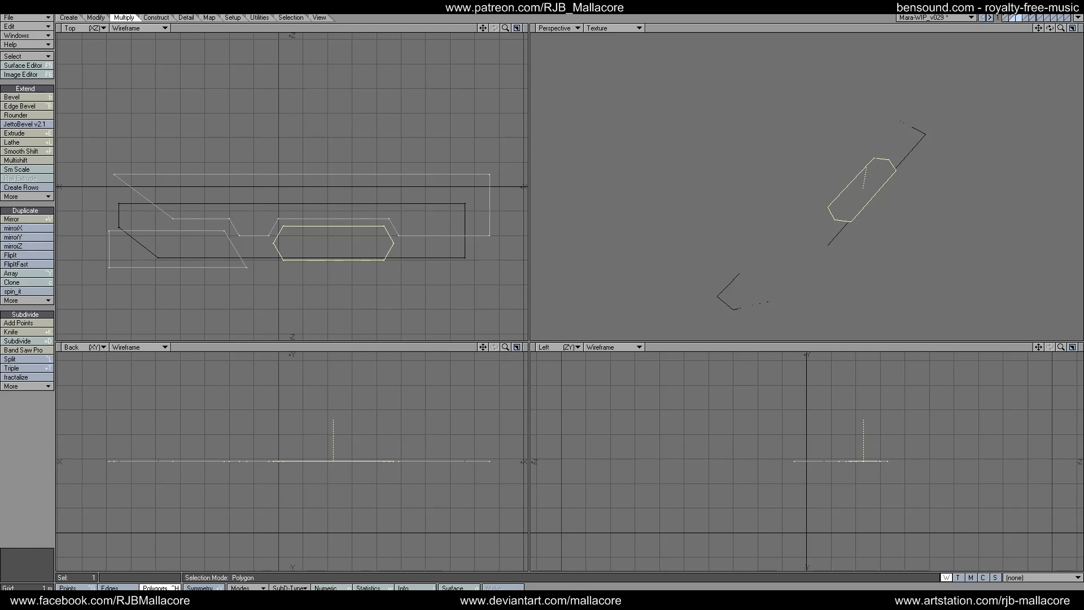
click(46, 478)
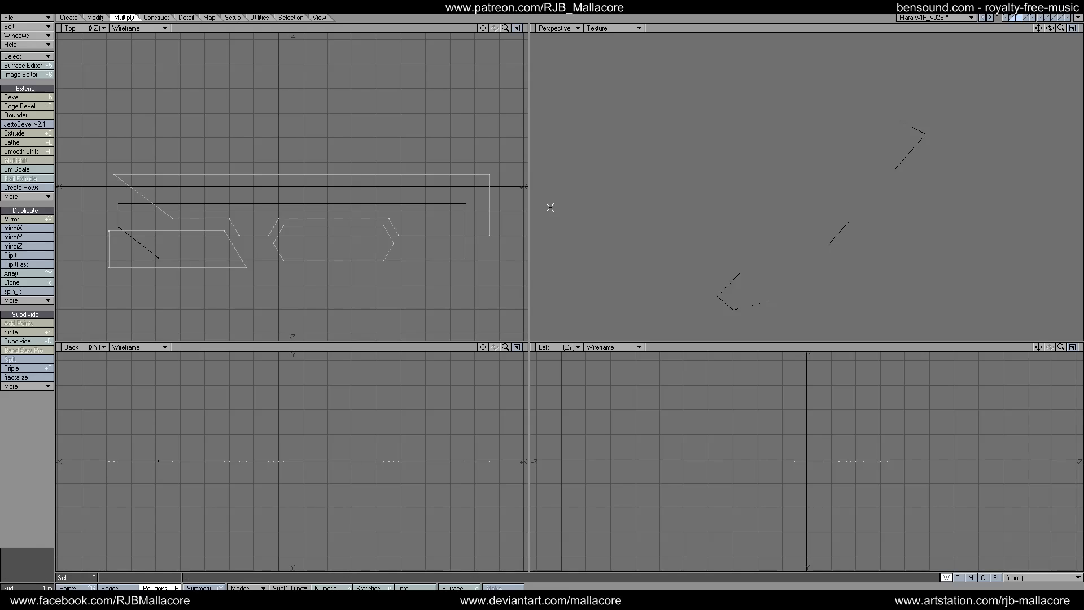
Slice the panel with the background shapes using Template Drill on the Y axis.
click(1015, 17)
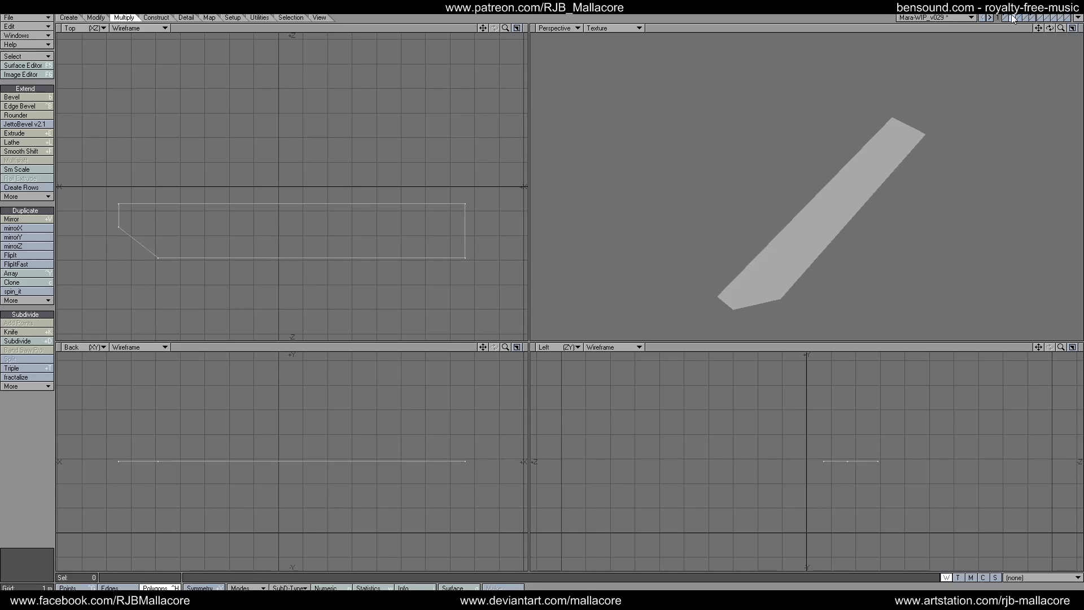
click(1023, 22)
click(159, 17)
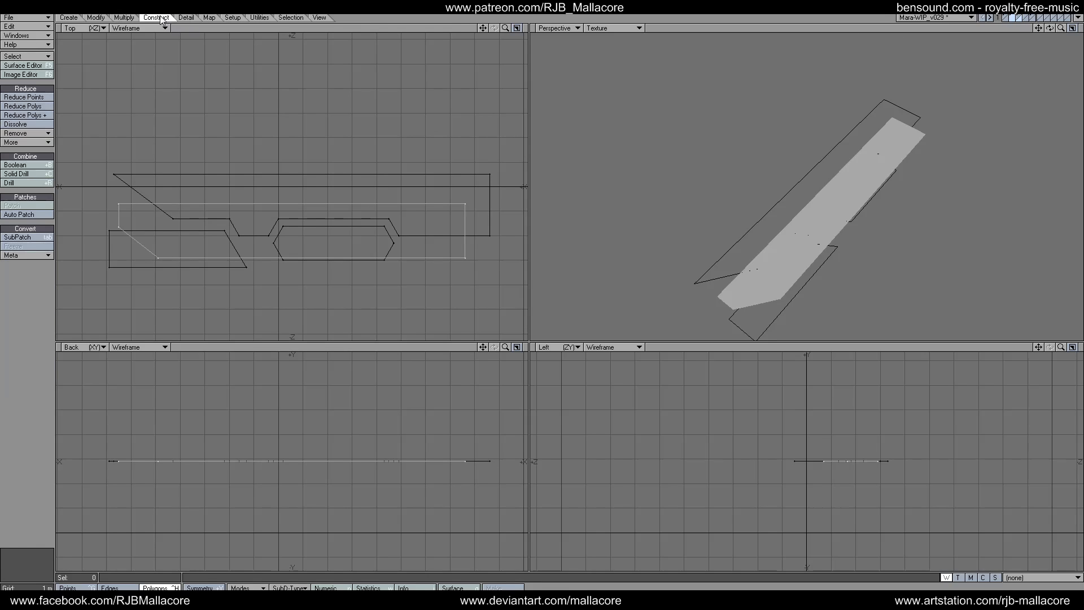
click(17, 182)
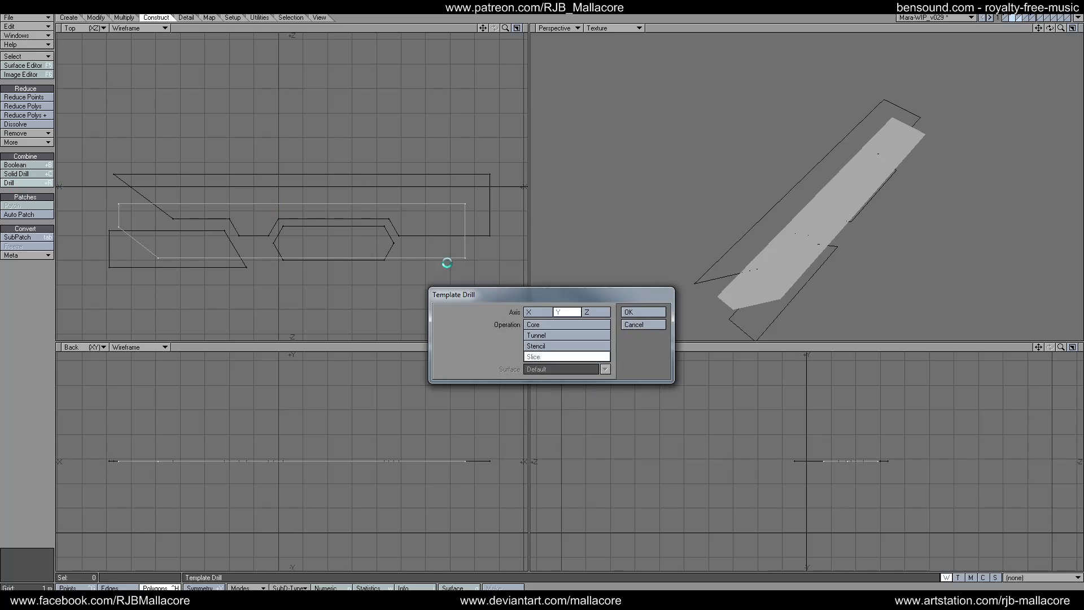
click(635, 314)
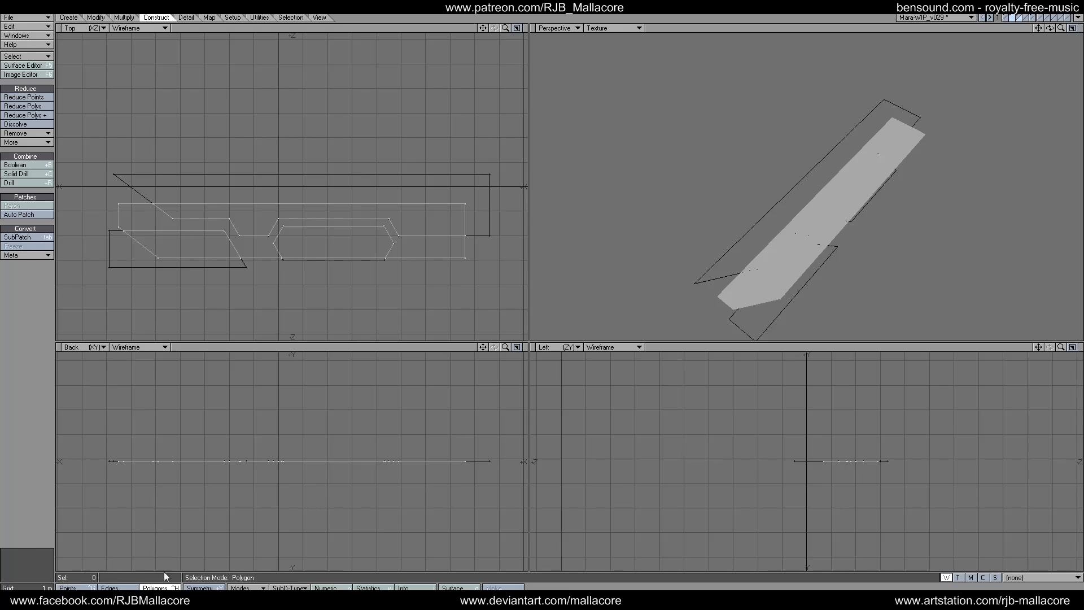
Bevel the notched upper section of the panel with a 50 mm shift and a 50 mm inset.
click(269, 197)
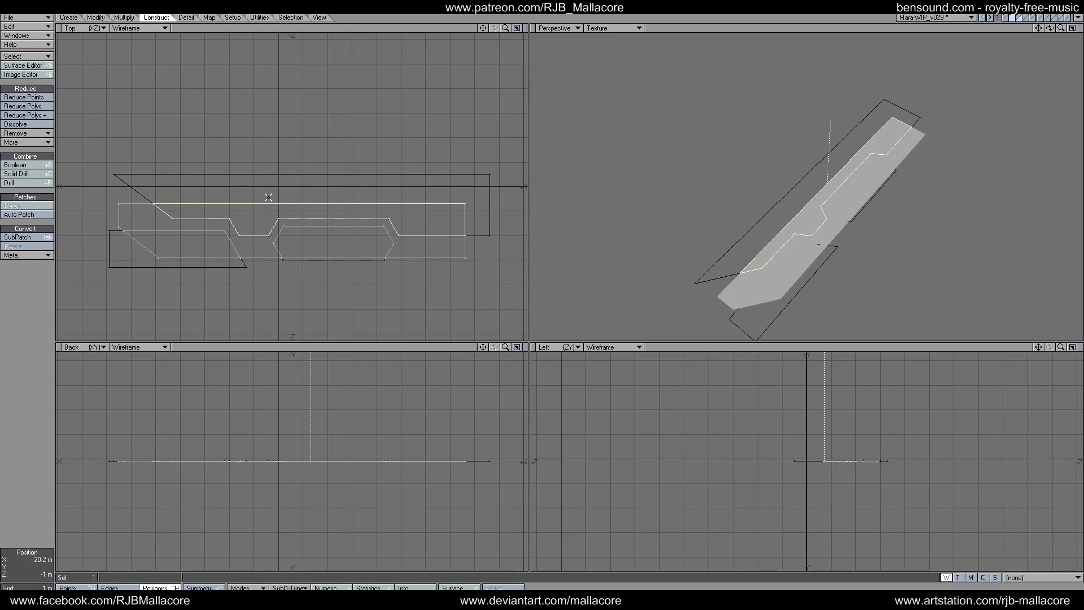
click(124, 18)
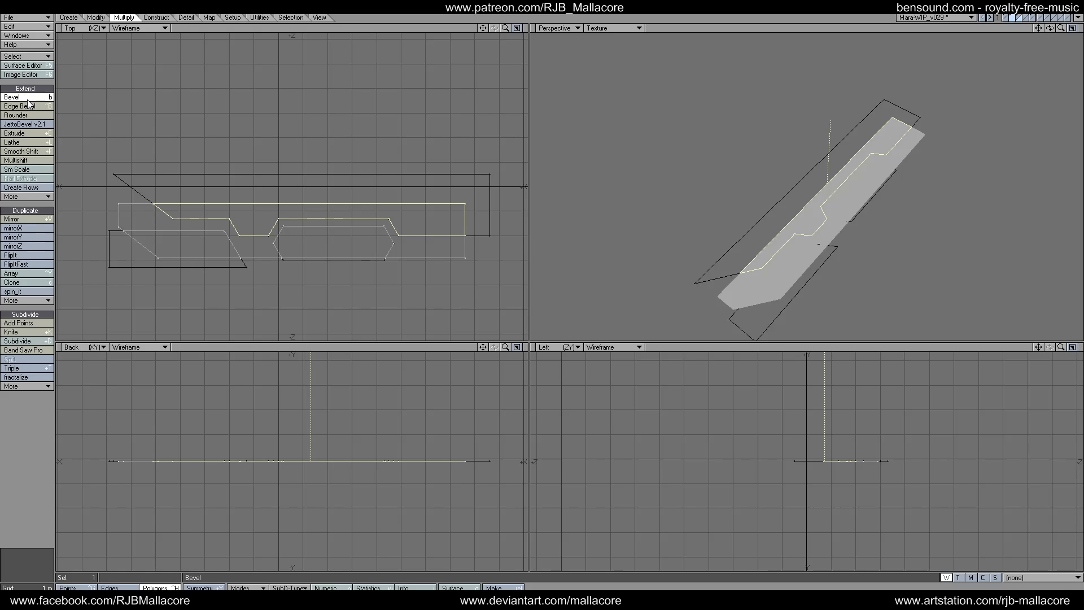
key(n)
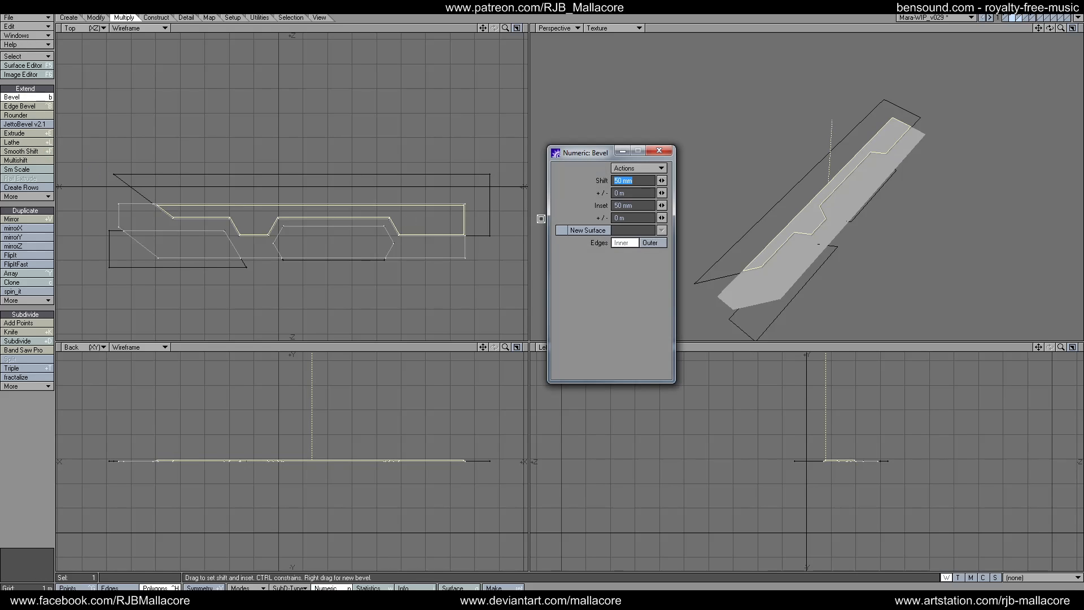
click(659, 151)
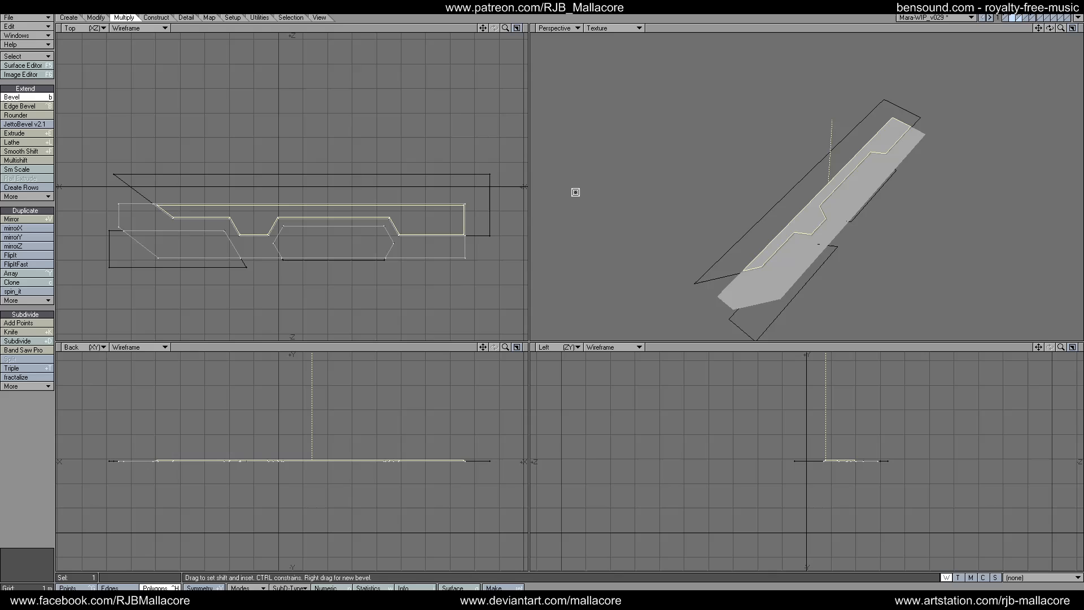
Knife the beveled notched section vertically at the inner edge of the right tab and on both sides of the left tab.
click(17, 332)
drag(403, 199, 403, 246)
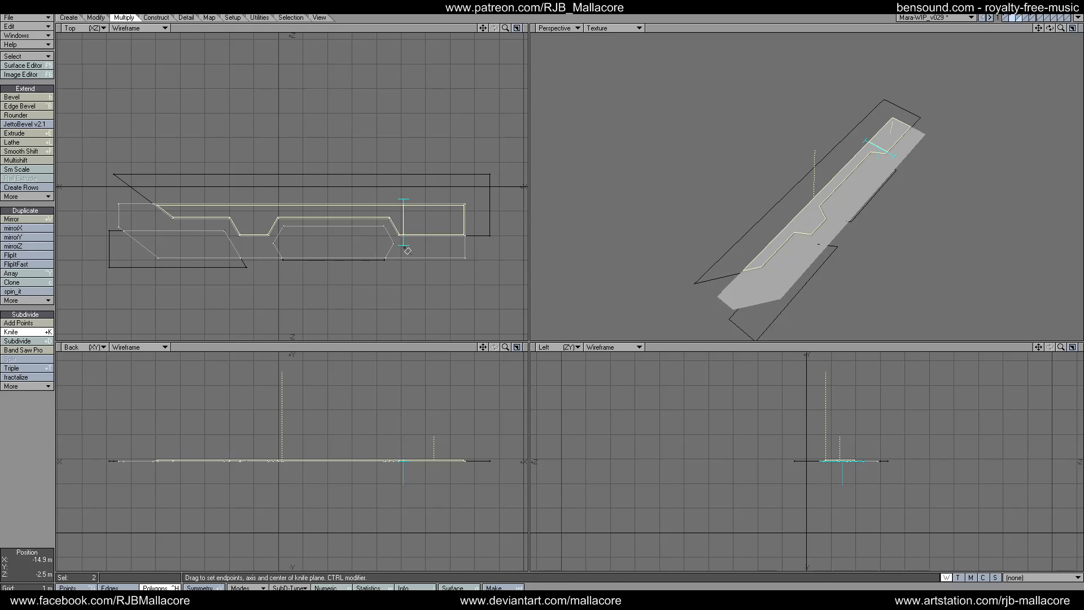
key(space)
click(17, 333)
drag(263, 204, 263, 243)
key(space)
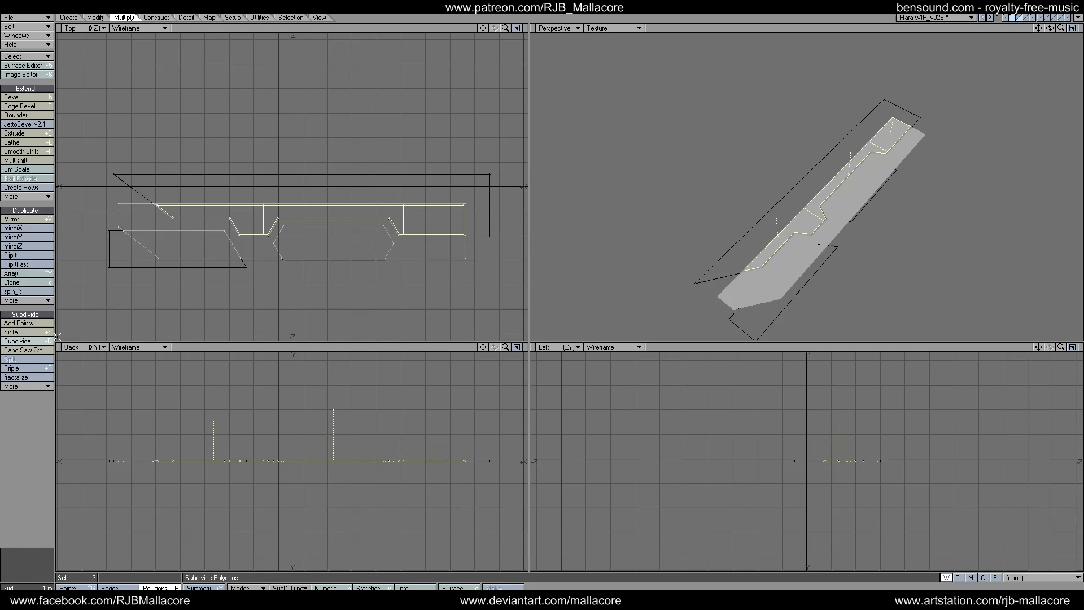
click(17, 332)
drag(253, 203, 251, 249)
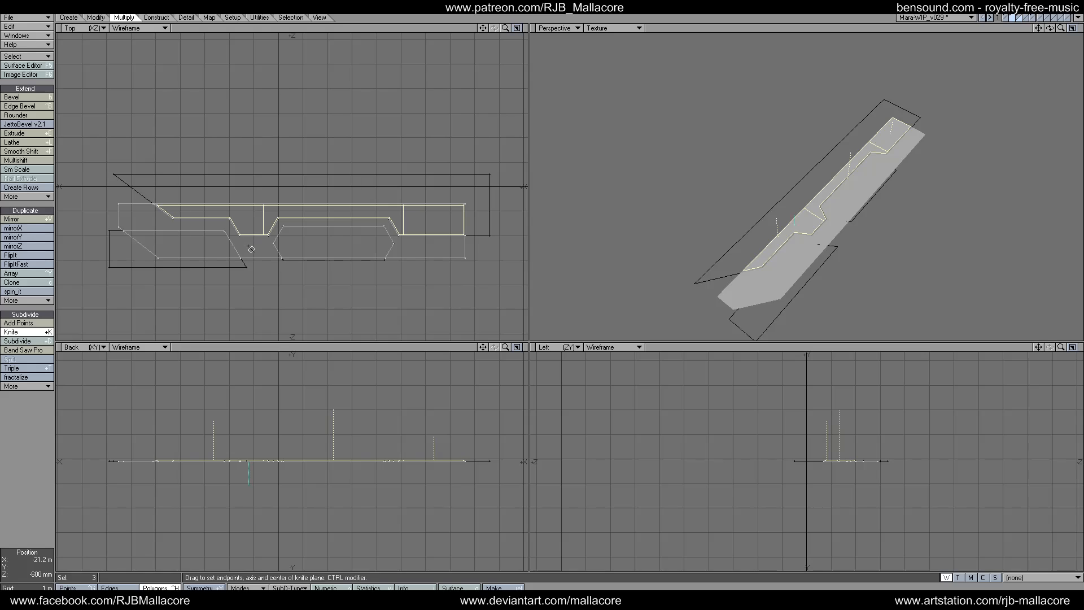
drag(248, 202, 246, 204)
key(space)
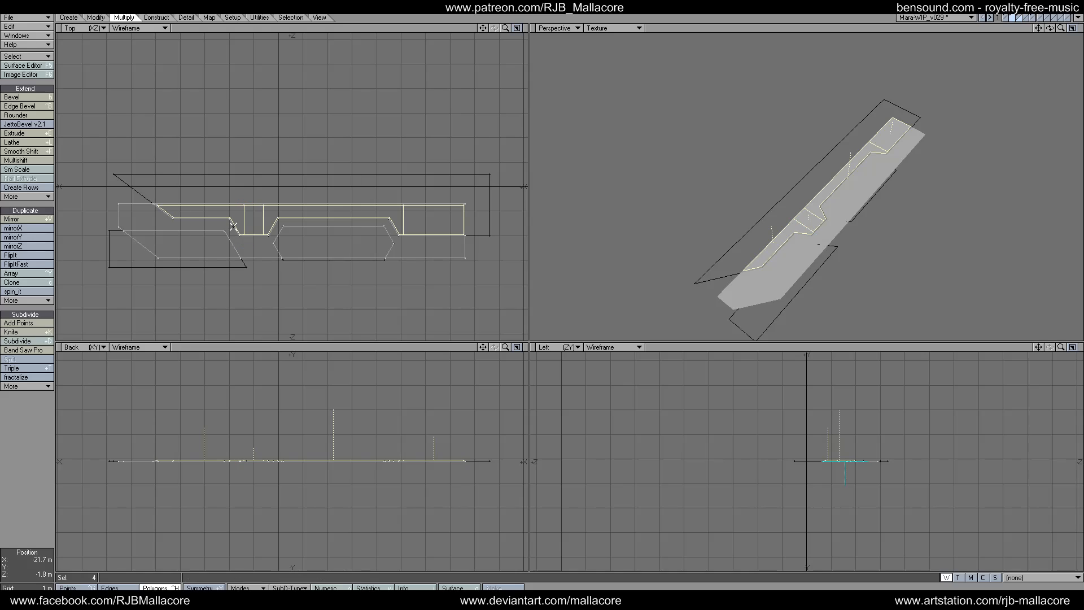
Inset the two rectangular tab polygons by 200 mm with Multishift, leaving the other notched section pieces out of the selection.
drag(309, 193, 313, 221)
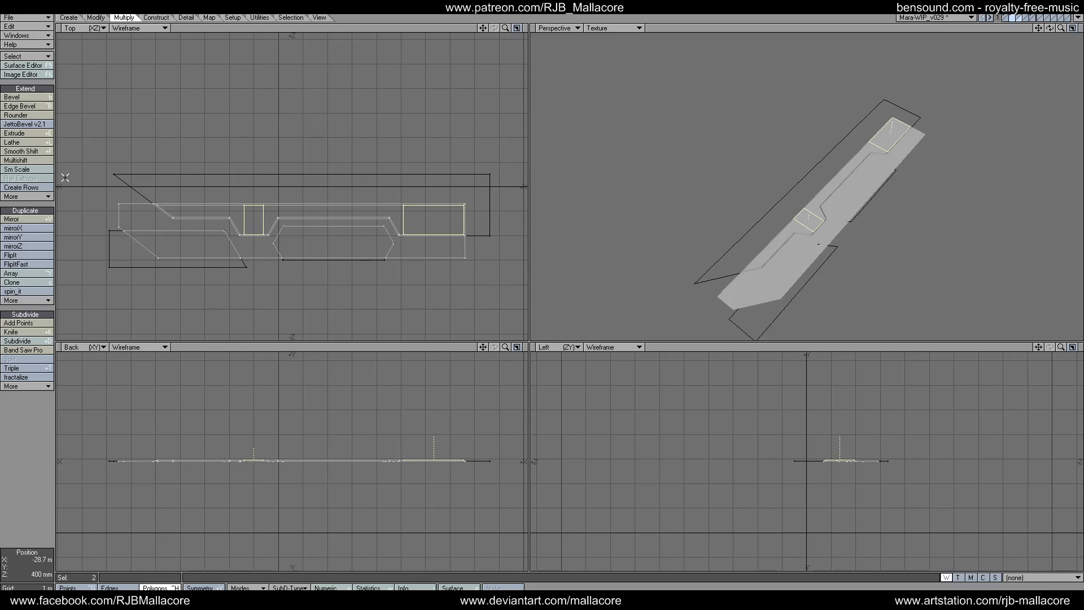
click(47, 161)
key(n)
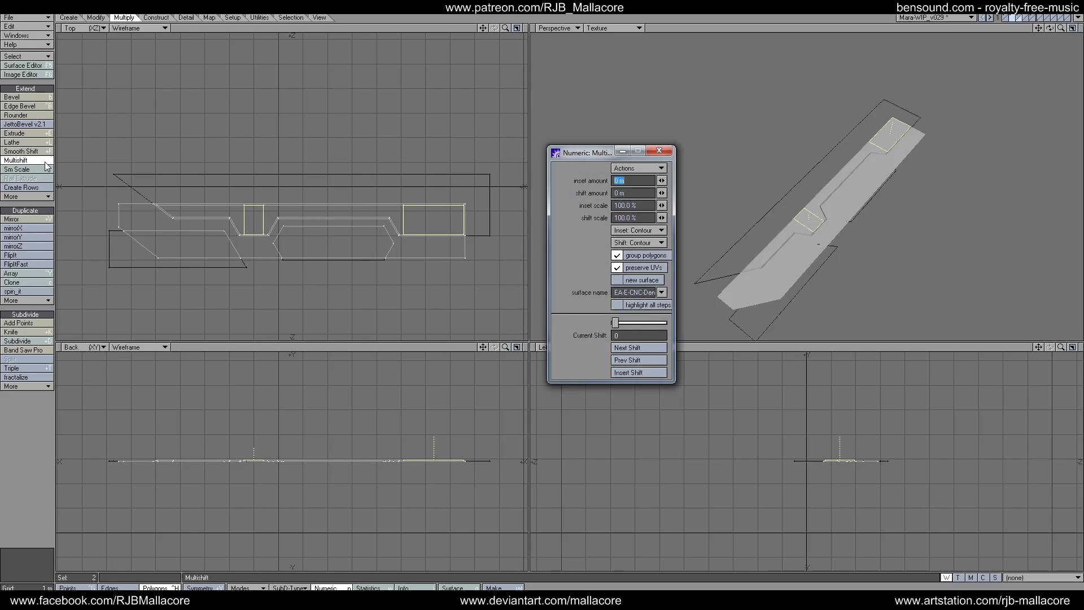
text(200mm)
key(Tab)
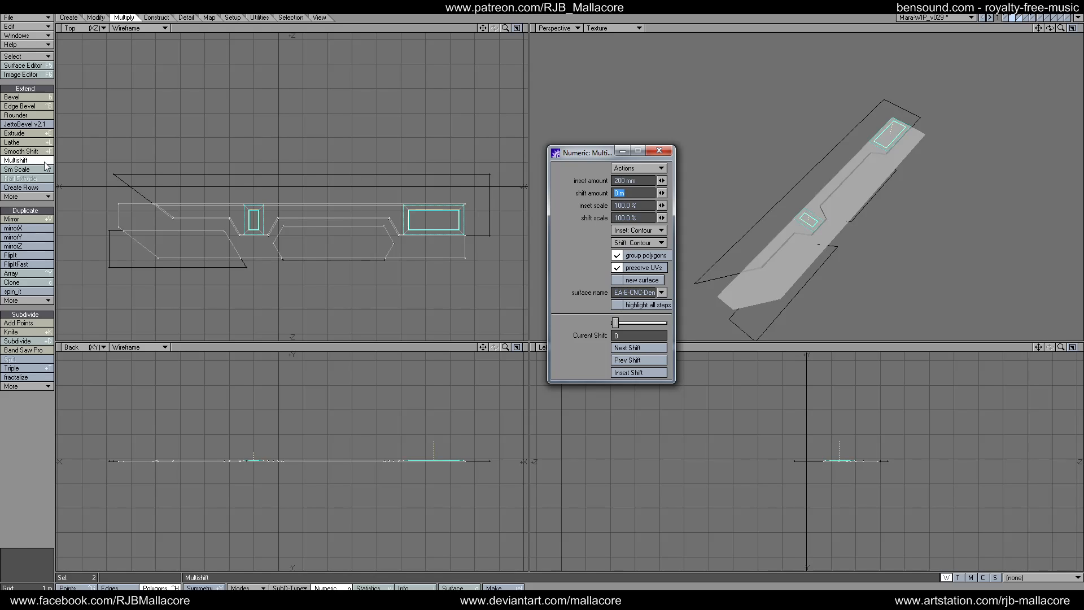
click(659, 150)
key(space)
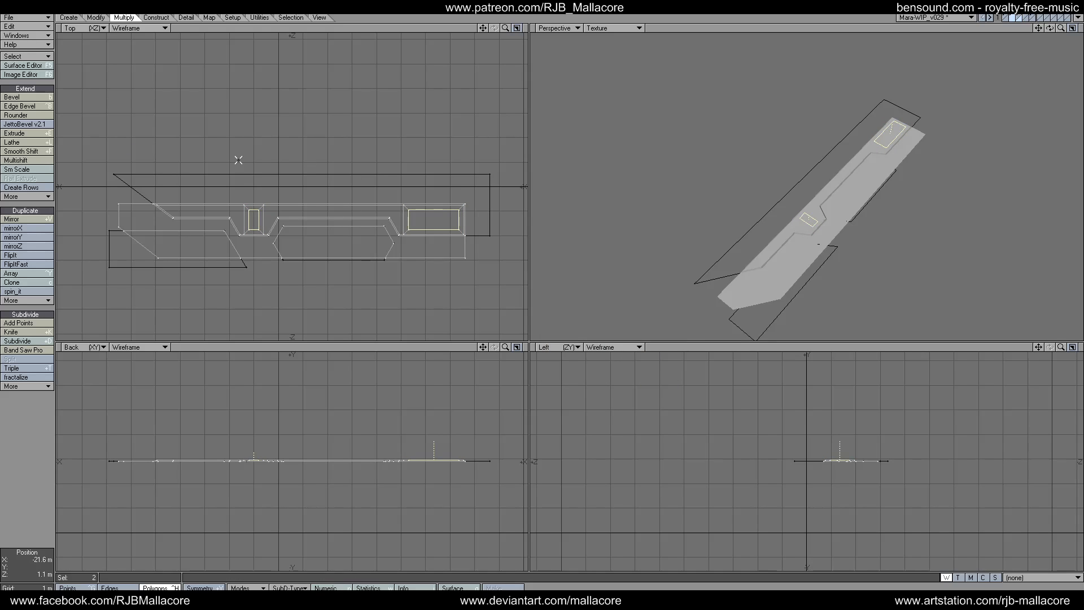
Shift only the larger rectangular tab's inner polygon outward by 100 mm with Multishift, leaving the smaller tab out of the selection.
click(254, 228)
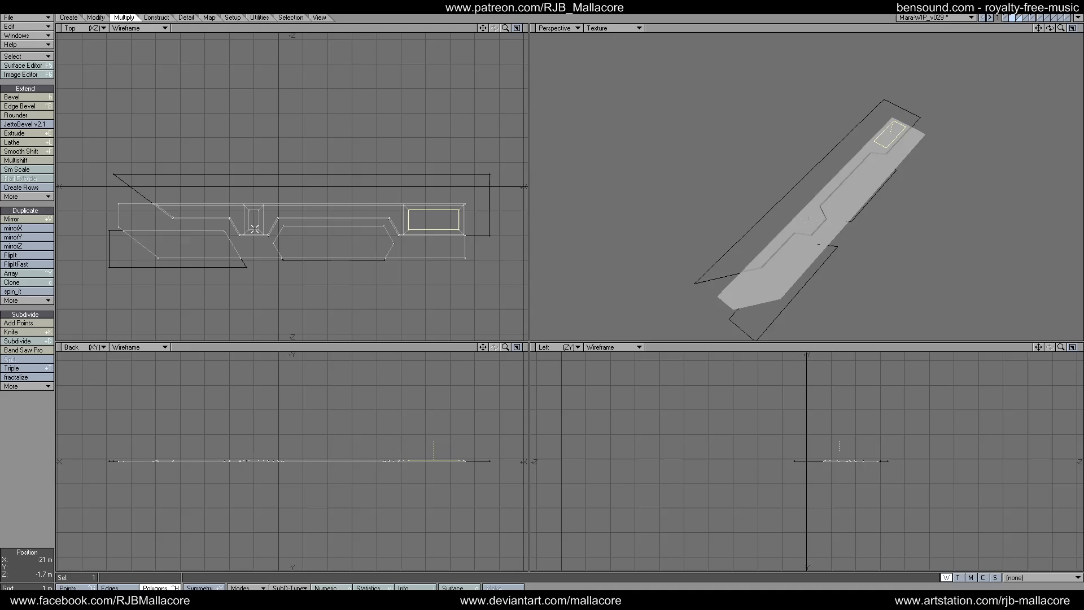
click(44, 162)
key(n)
key(Tab)
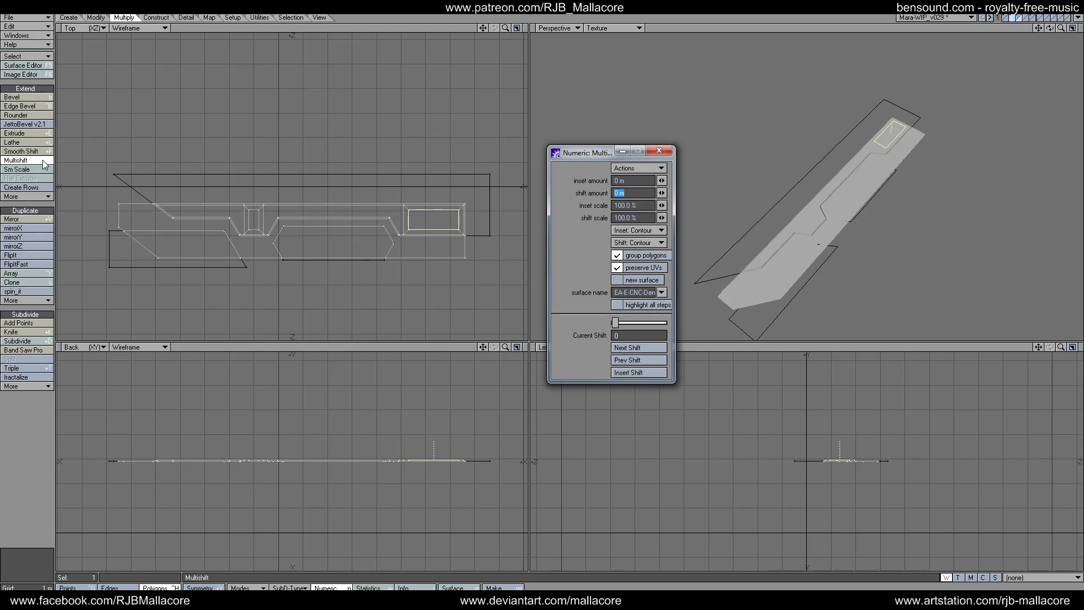
text(100mm)
key(Tab)
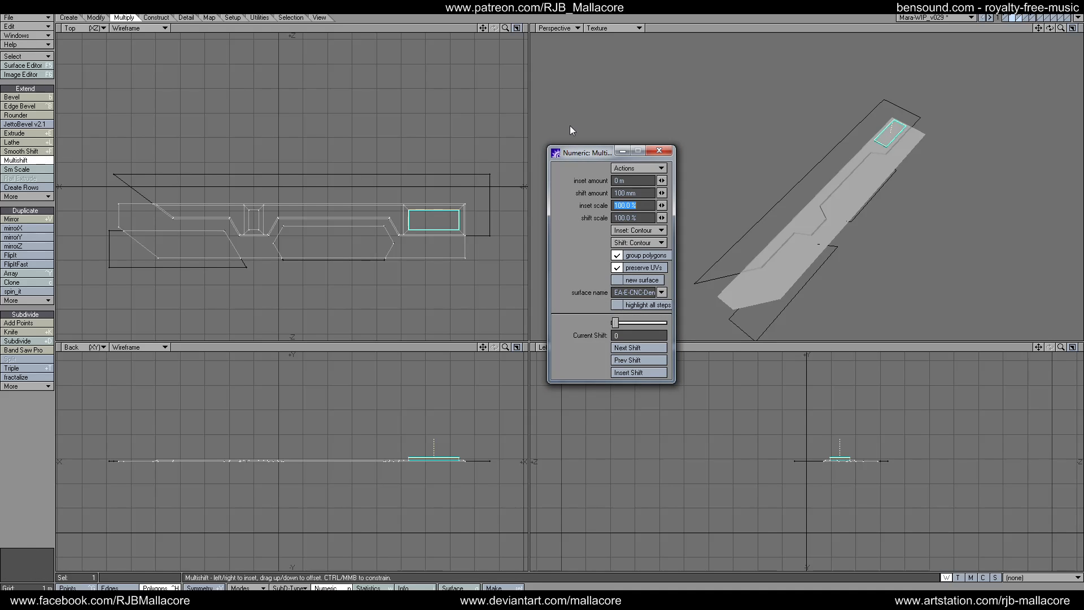
click(657, 156)
key(space)
click(40, 396)
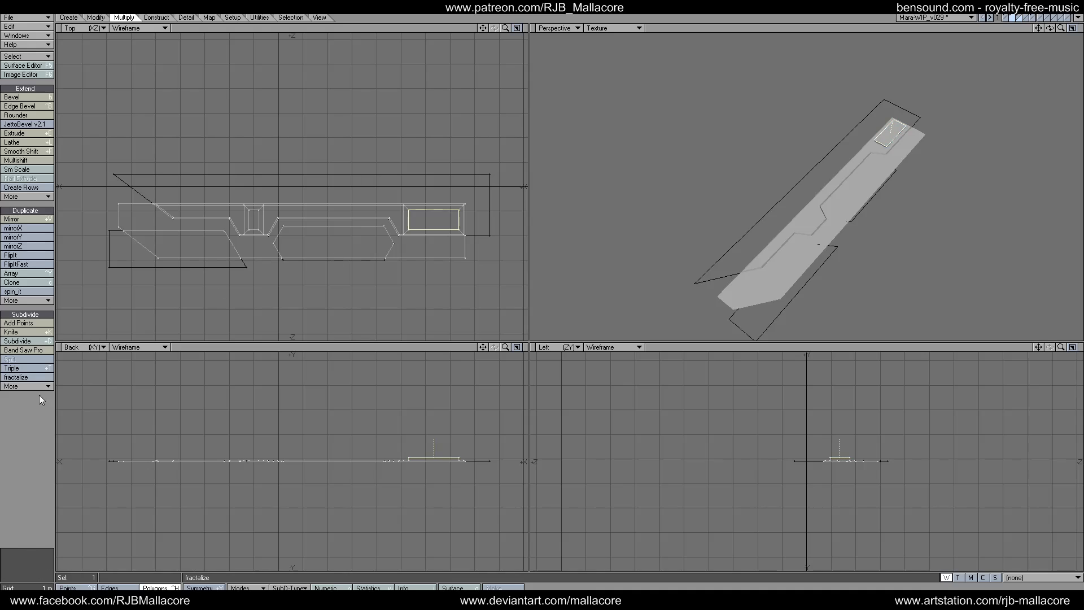
Recess the smaller rectangular tab's inner polygon with a Multishift shift of -200 mm.
click(804, 219)
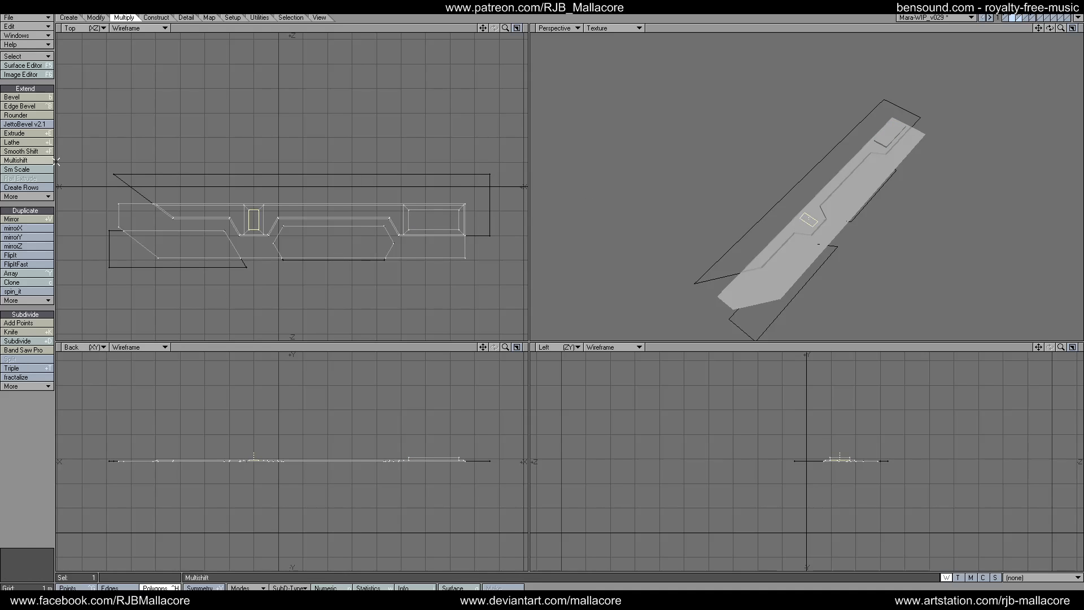
click(16, 160)
key(n)
key(Tab)
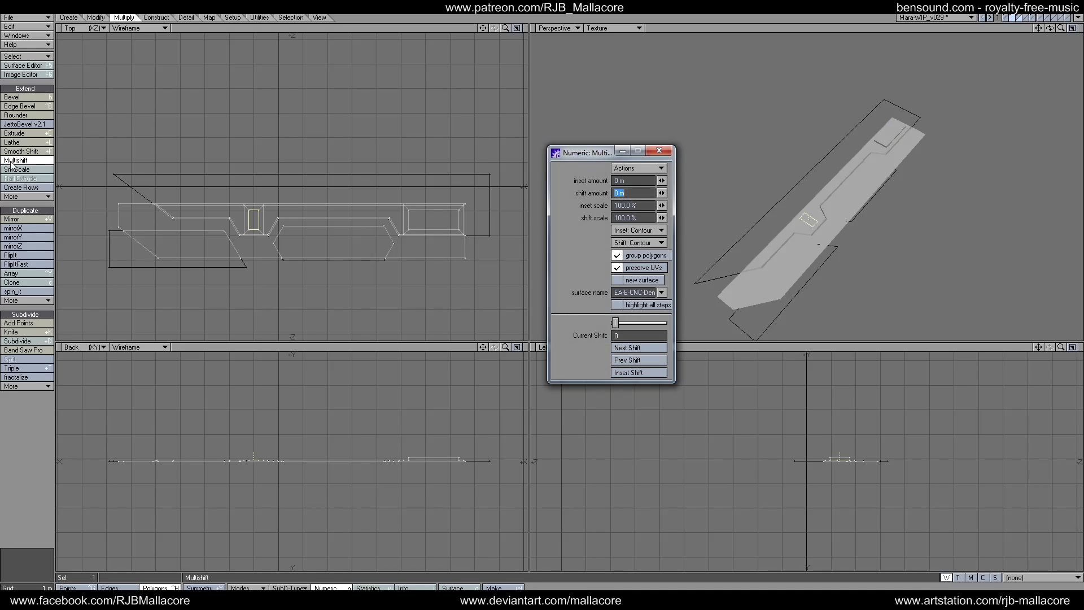
text(-200 mm)
key(Tab)
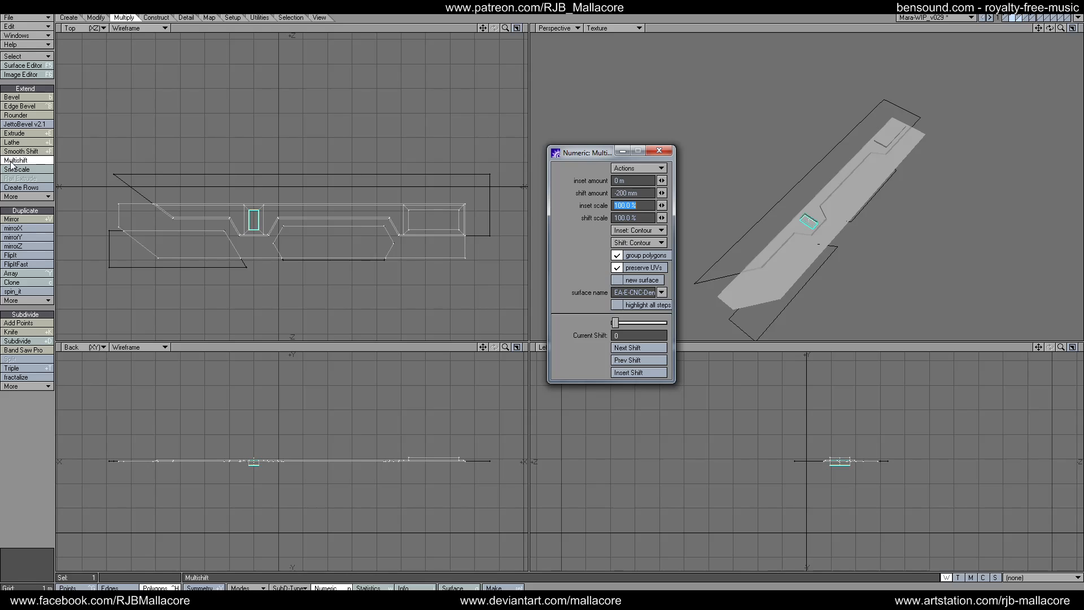
click(659, 150)
key(space)
click(52, 432)
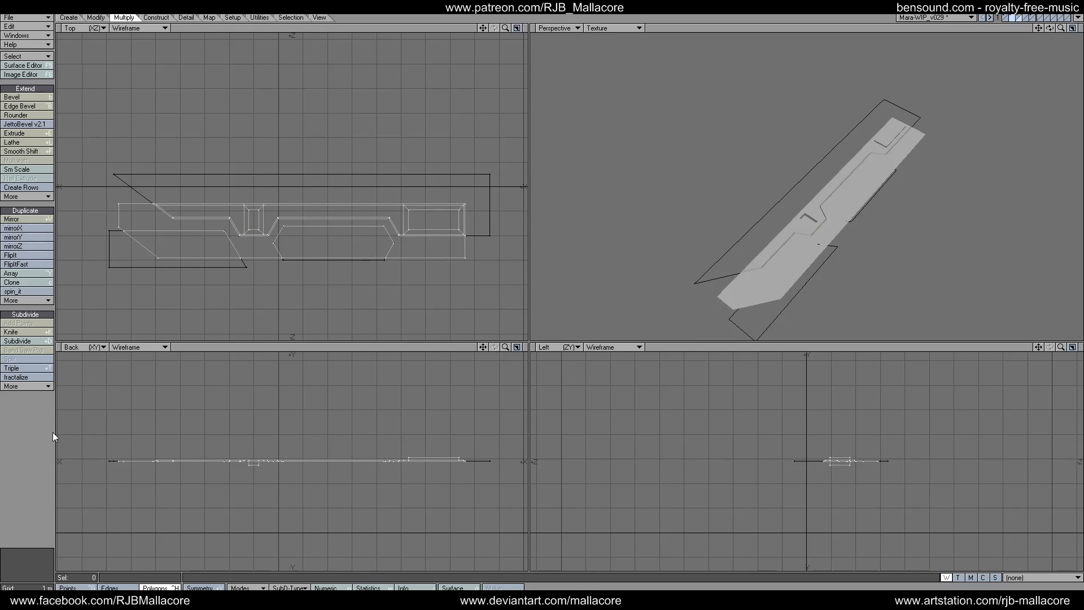
Inset the angled and hexagonal lower polygons of the panel by 150 mm with Multishift.
click(292, 258)
click(194, 259)
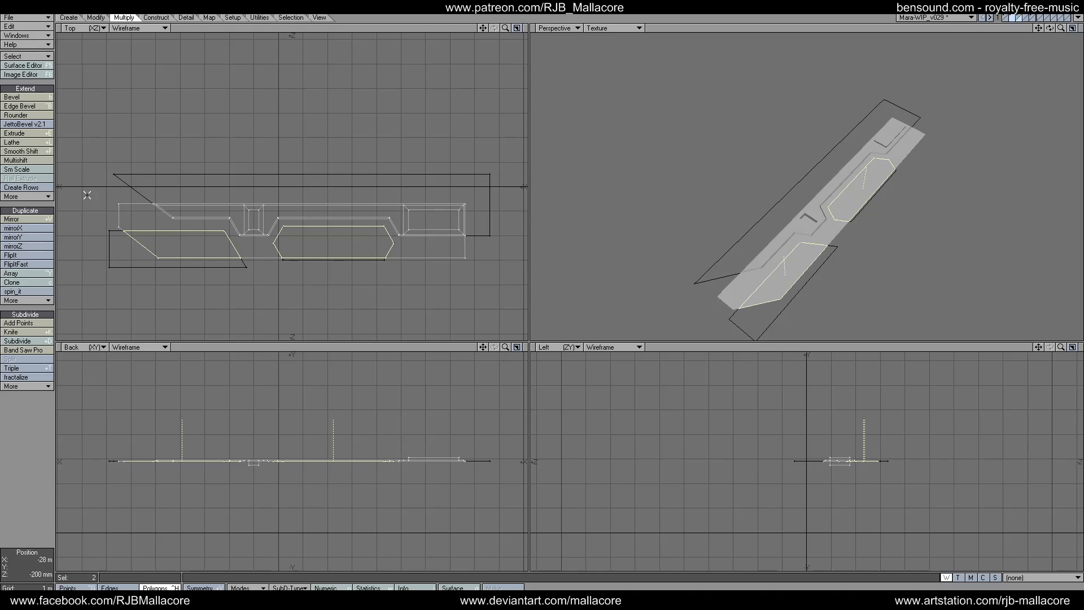
click(37, 162)
key(n)
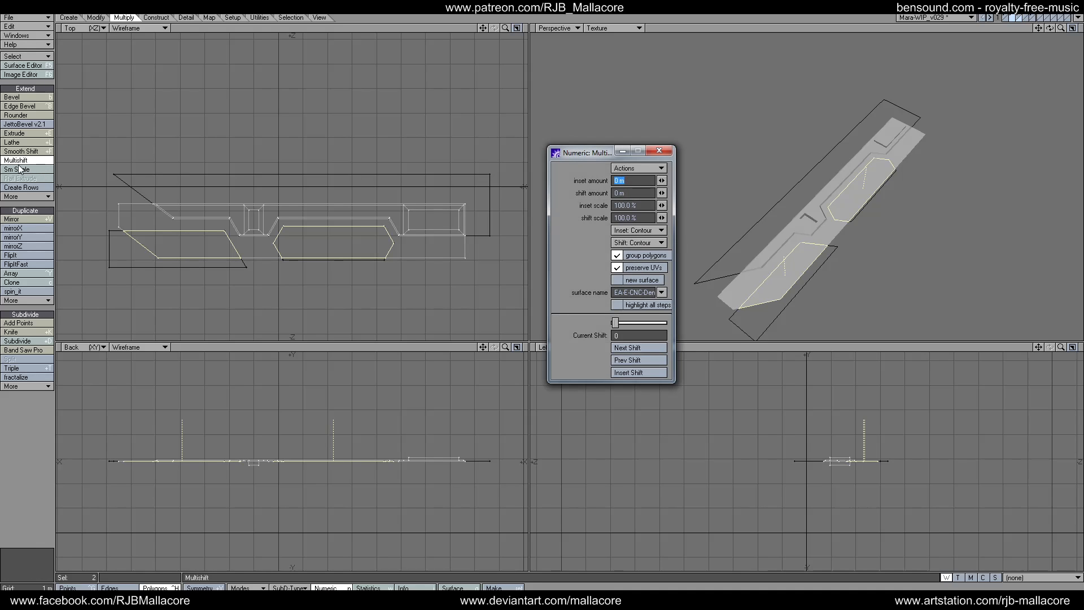
key(Tab)
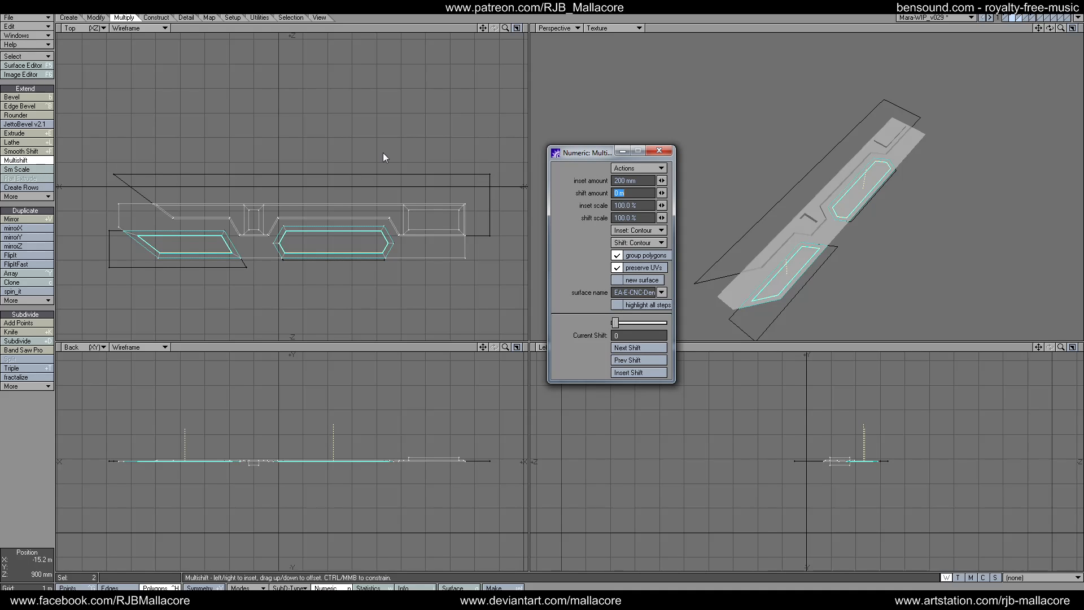
click(639, 181)
text(150m)
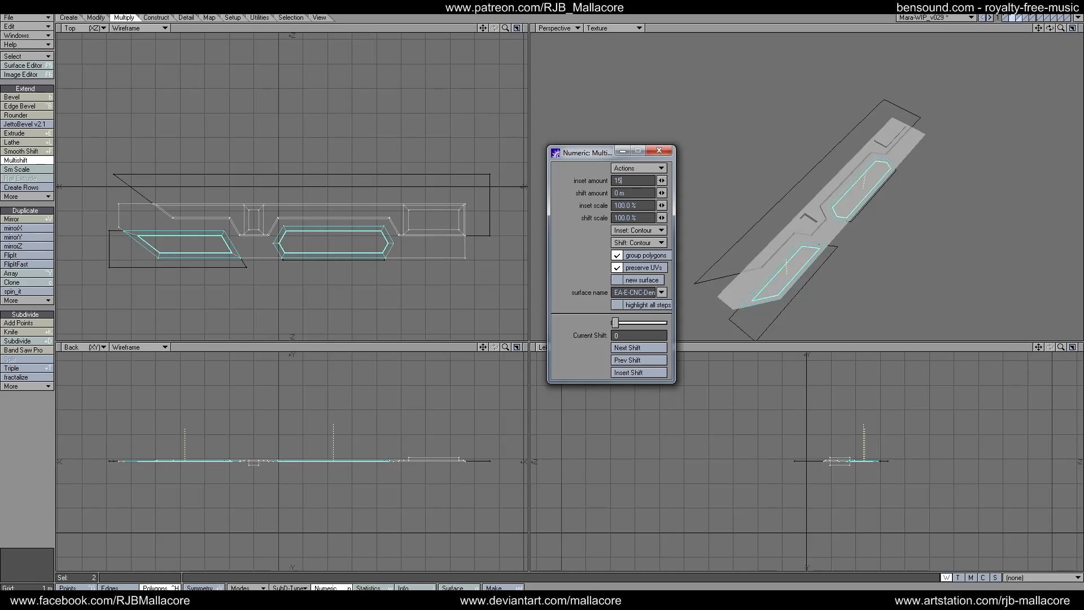
key(Tab)
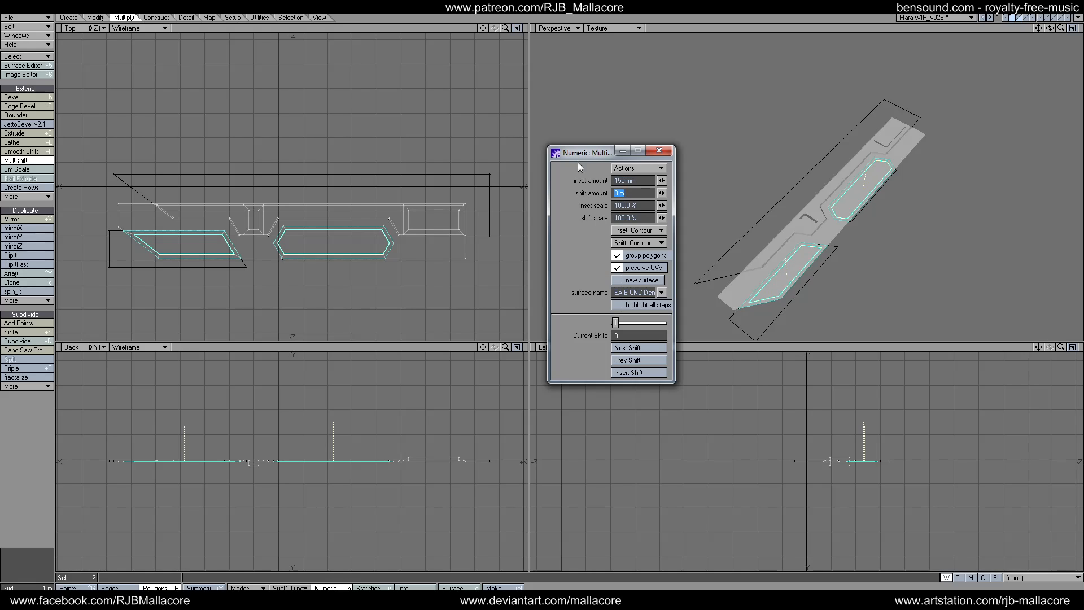
click(658, 150)
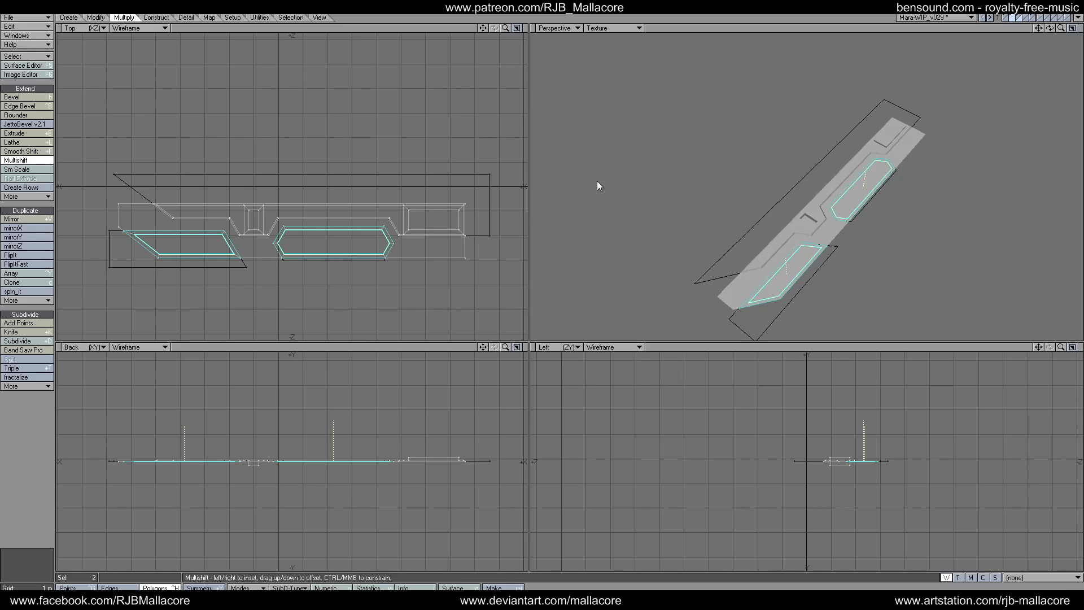
Multishift the inner angled and hexagonal polygons again with a 100 mm inset and a 100 mm shift.
click(14, 161)
click(14, 160)
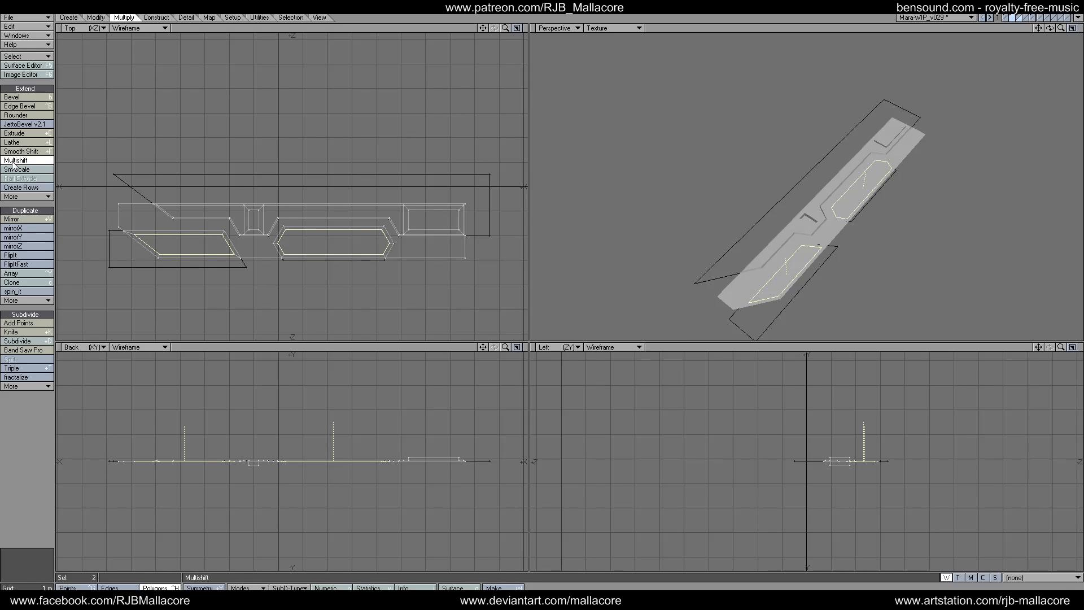
text(n100mm)
key(Tab)
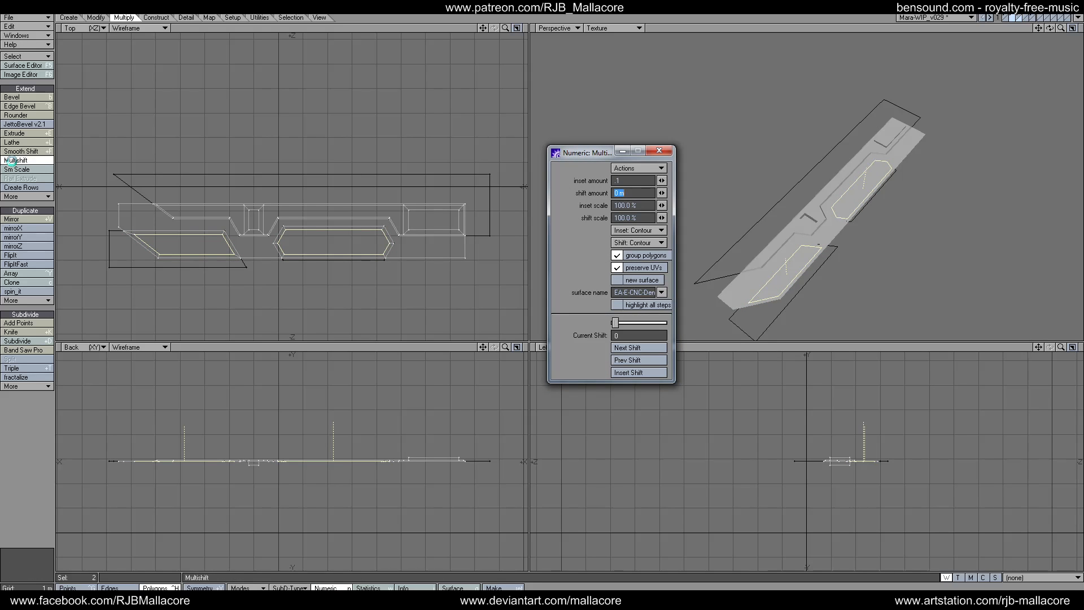
text(100mm)
key(Tab)
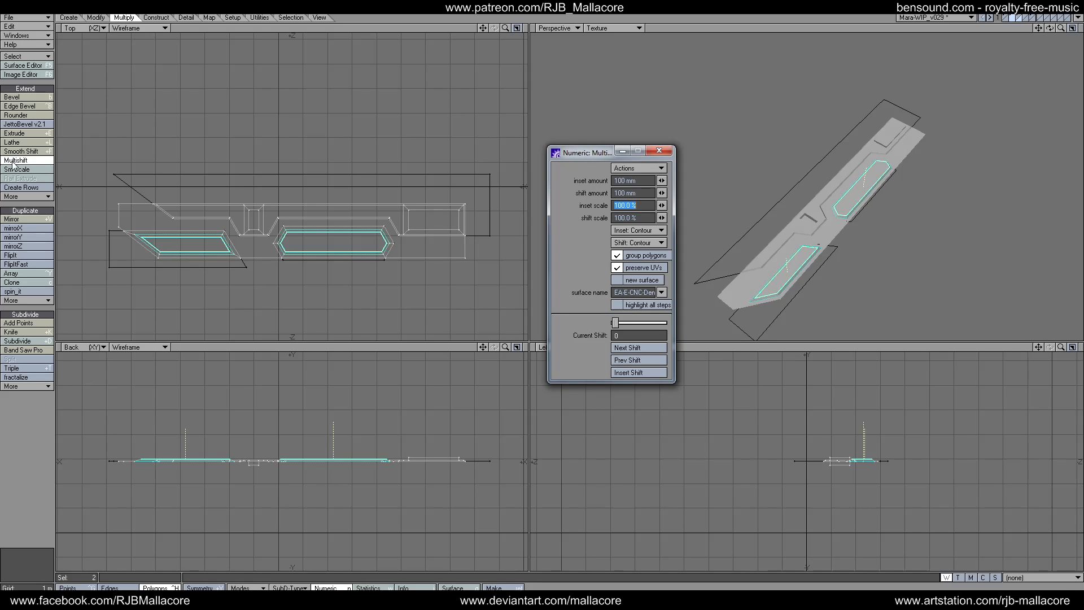
click(654, 150)
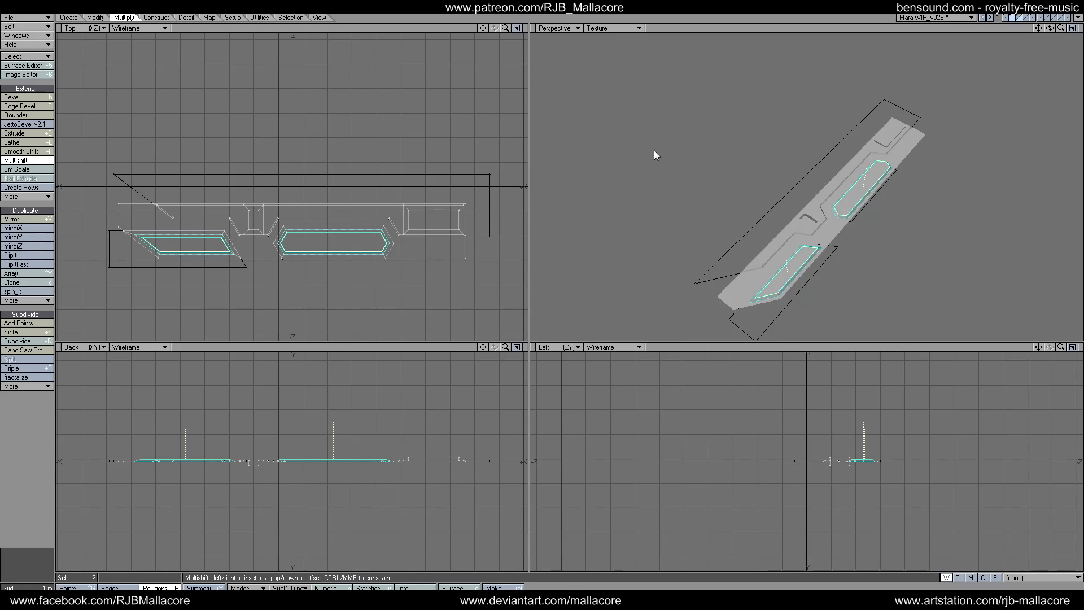
key(space)
click(29, 473)
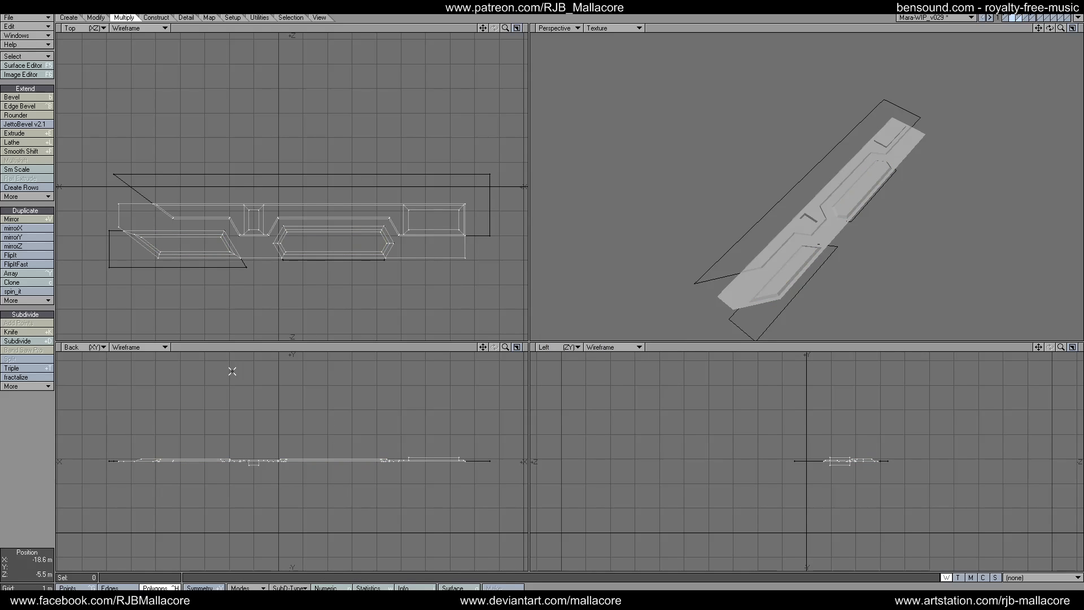
Select the raised rectangular block's top polygon, expand the selection to its sides, and change their surface.
click(882, 132)
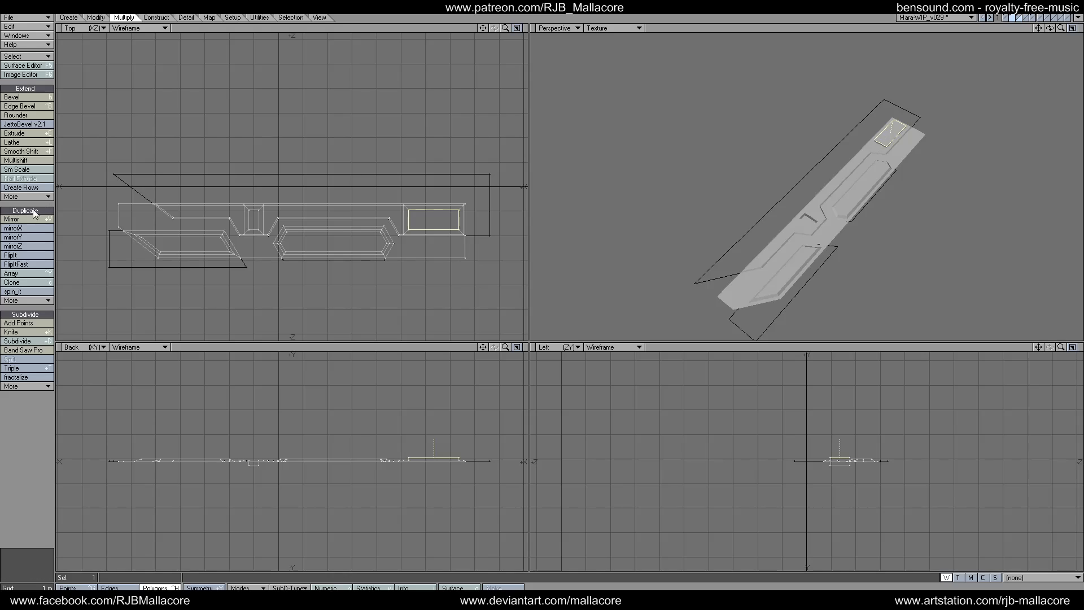
click(21, 333)
click(291, 17)
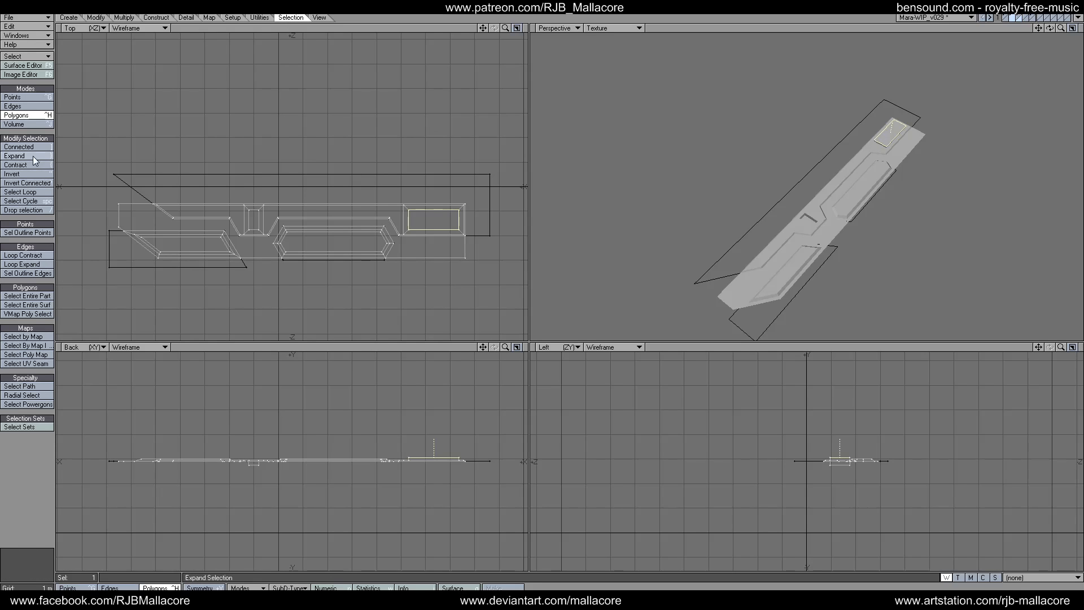
click(35, 158)
key(q)
click(643, 312)
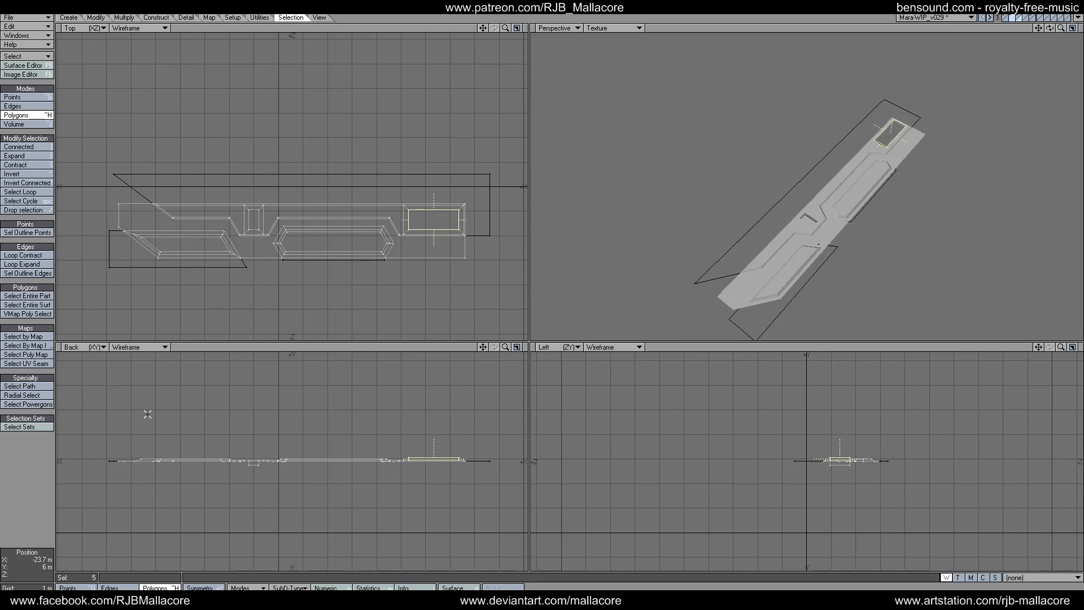
key(/)
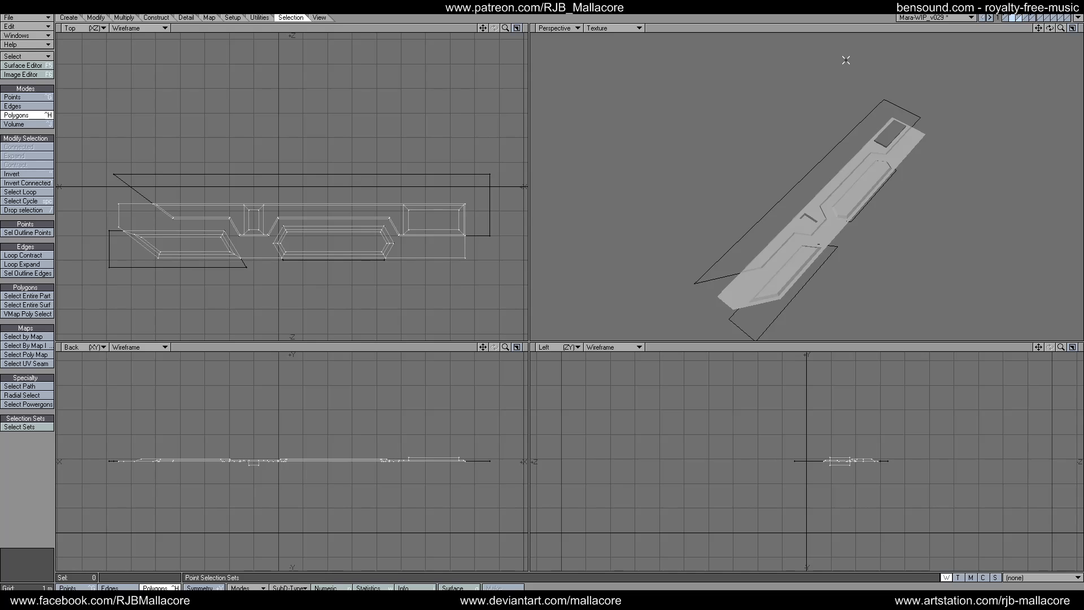
Display the ship's hull together with the panel and examine the new panel detail from several angles.
mouse_move(1050, 28)
mouse_down()
mouse_move(1050, 17)
mouse_move(1072, 18)
mouse_move(1051, 30)
mouse_up()
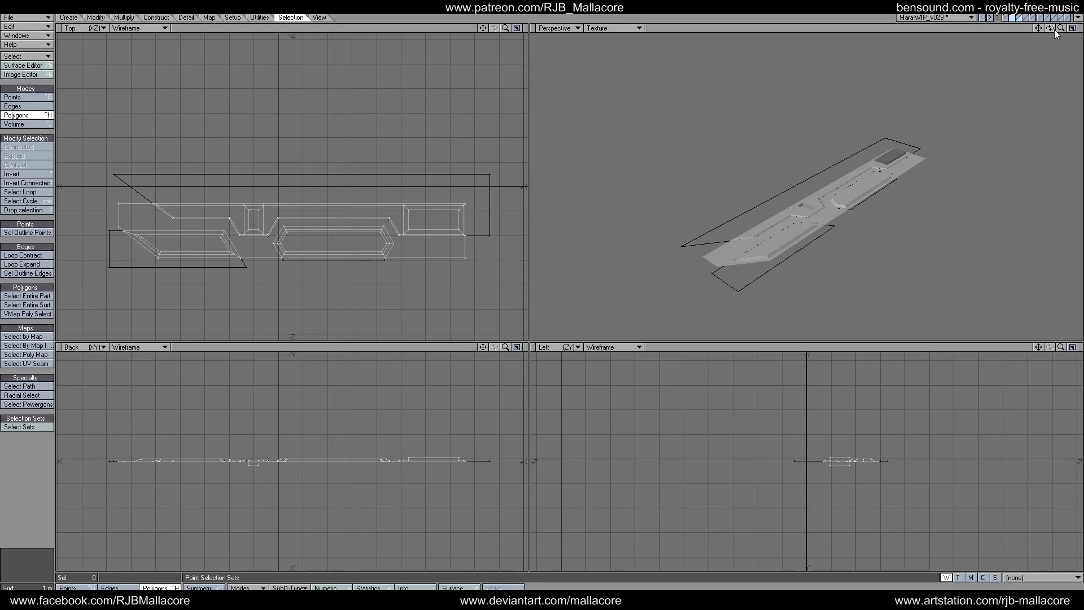
click(1012, 19)
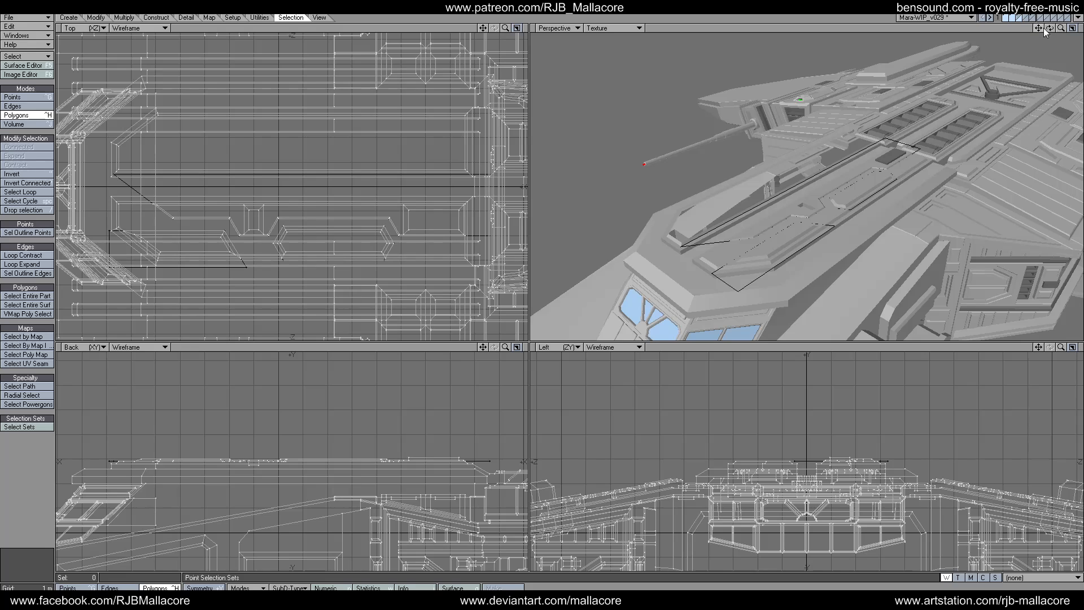
drag(1049, 28, 1054, 29)
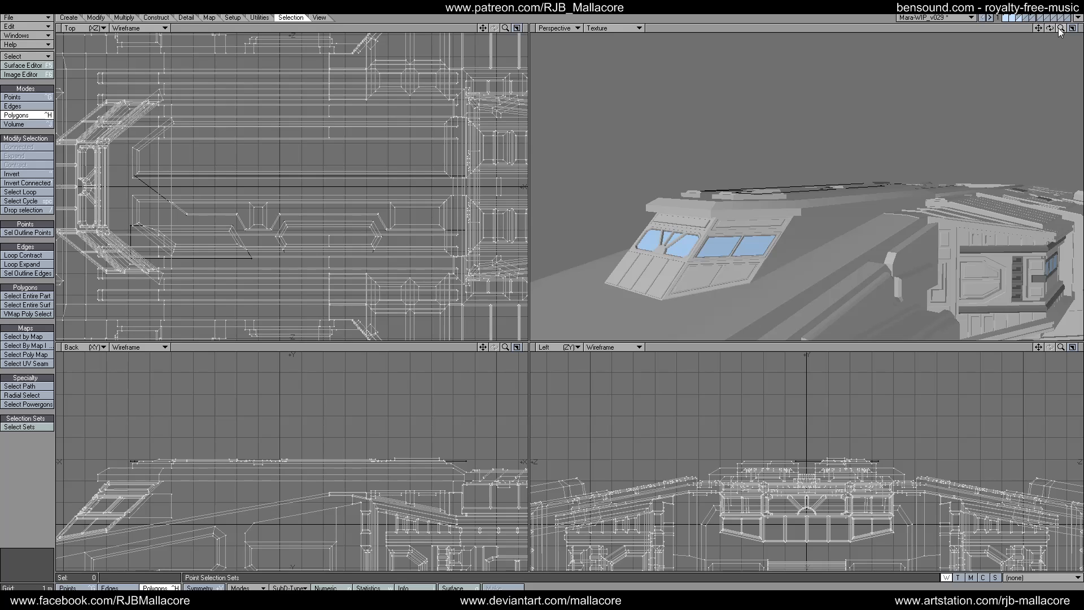
mouse_move(1061, 28)
mouse_down()
mouse_move(1050, 51)
mouse_move(1052, 27)
mouse_up()
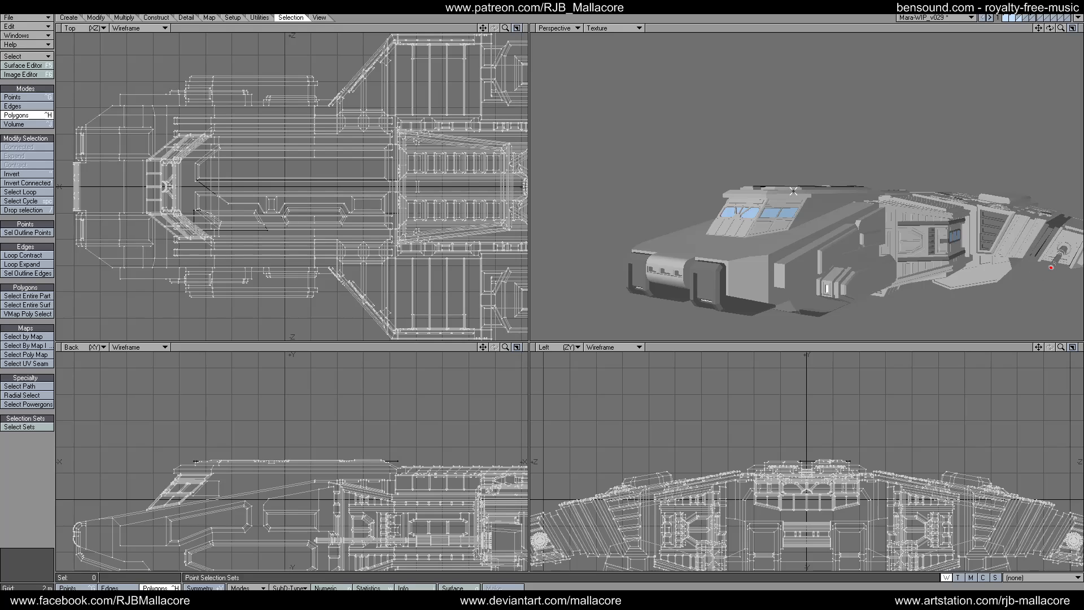
drag(1052, 30, 1022, 34)
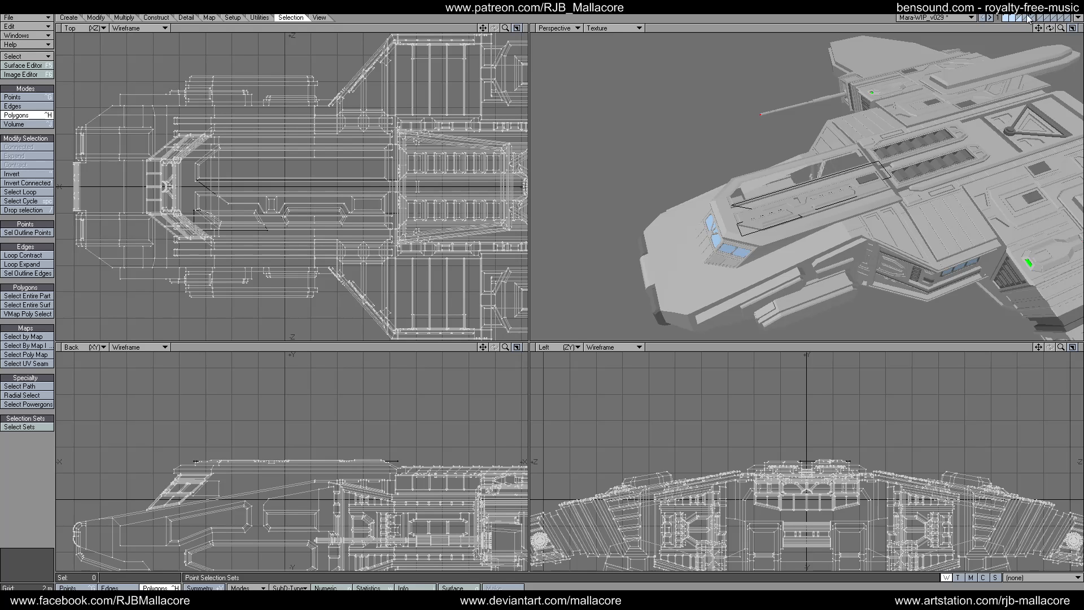
drag(1061, 29, 1012, 28)
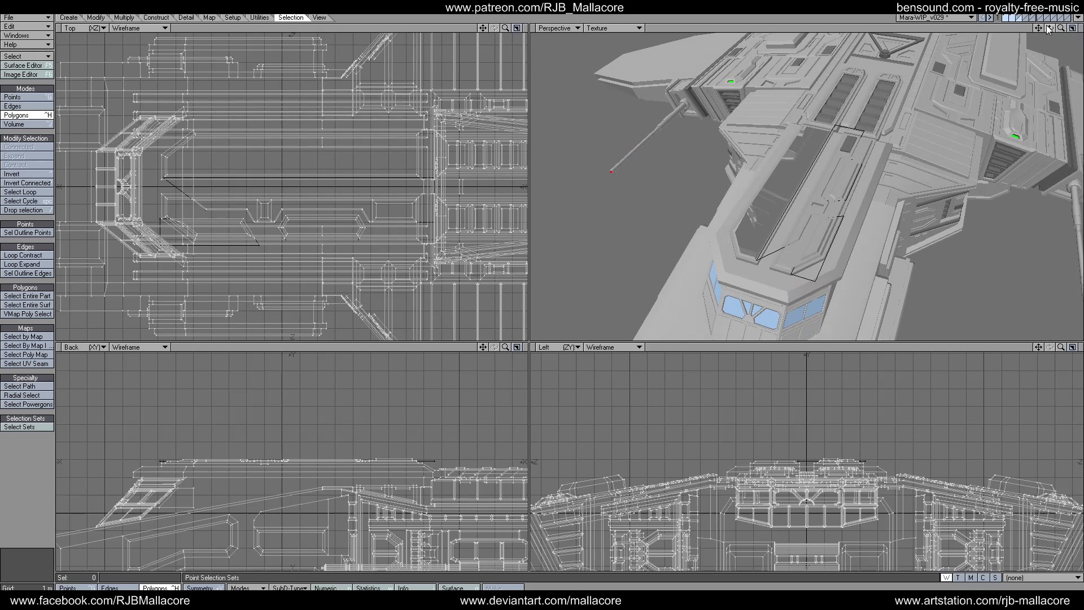
Isolate the panel's layer and inset the large flat section between the notched and lower shapes by 100 mm with Multishift.
click(1013, 18)
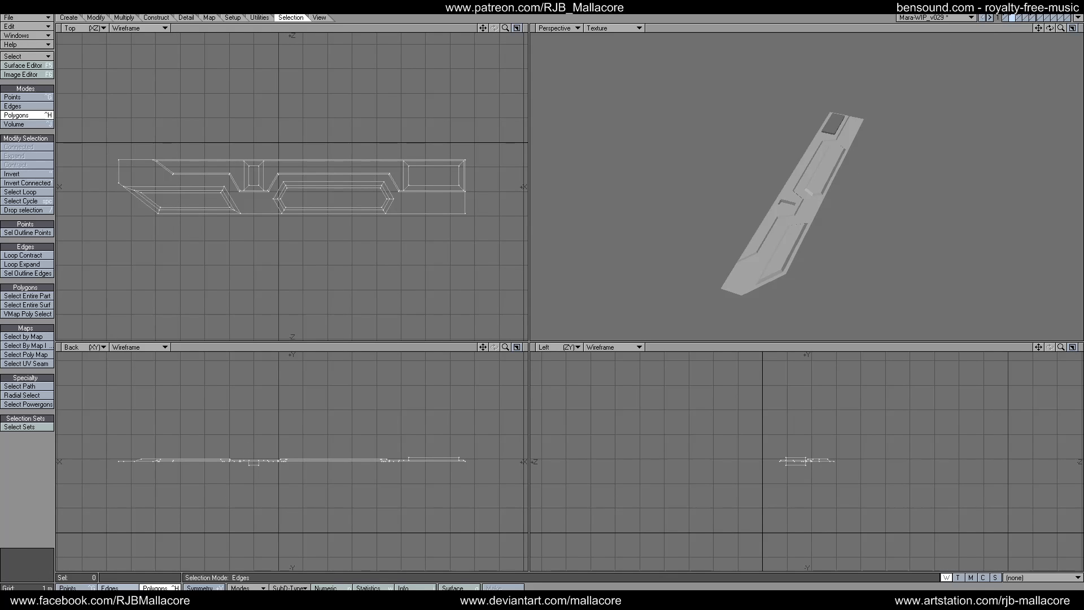
click(418, 217)
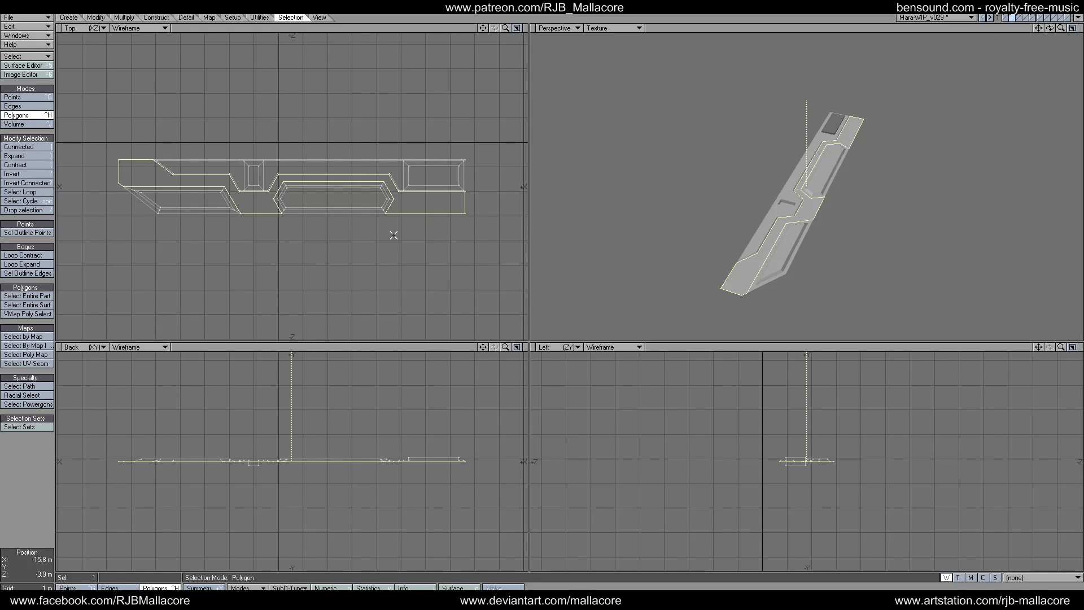
click(123, 18)
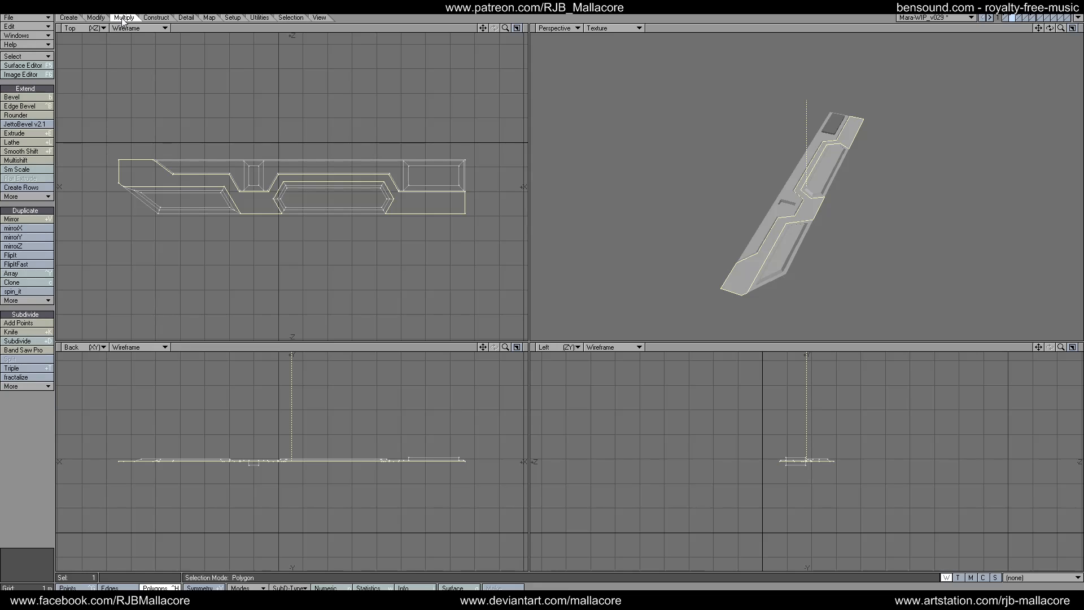
click(30, 161)
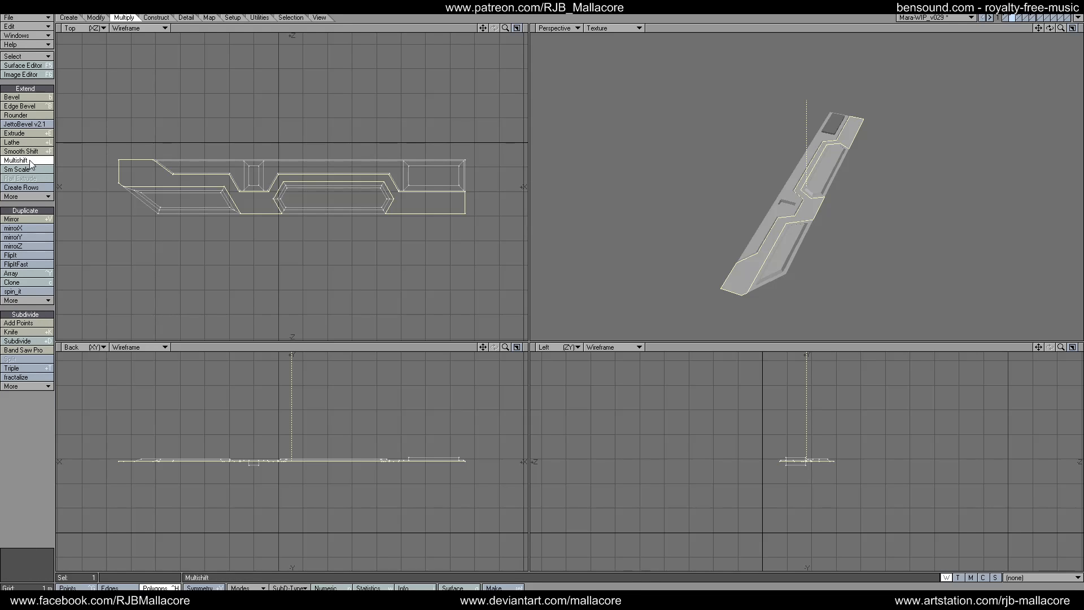
text(n100mm)
key(Tab)
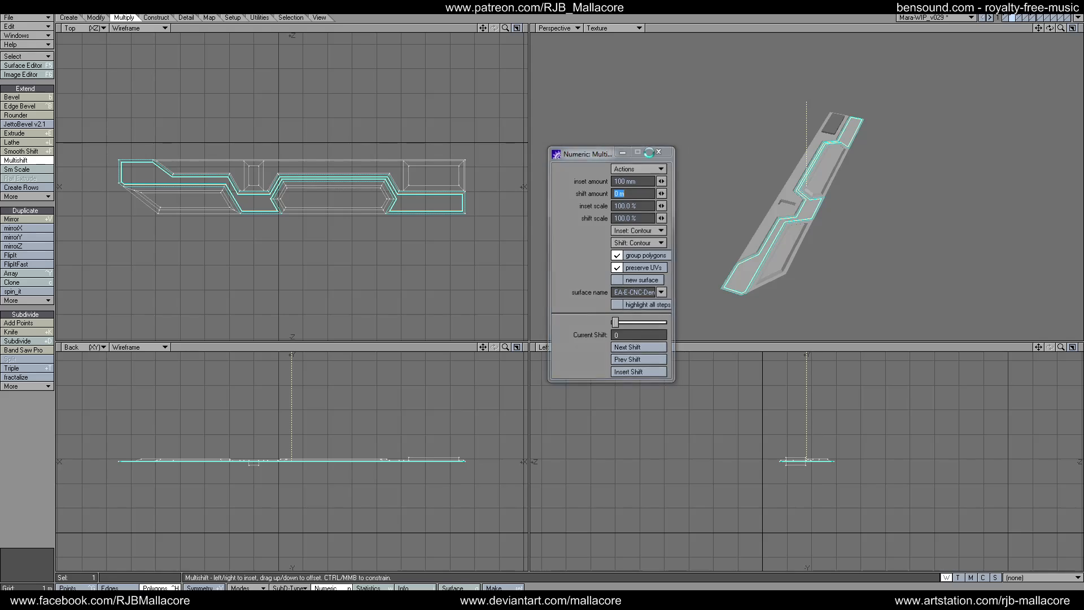
click(650, 152)
key(space)
Bevel the inset flat section with a 20 mm shift and a 20 mm inset, and clear the selection.
click(21, 99)
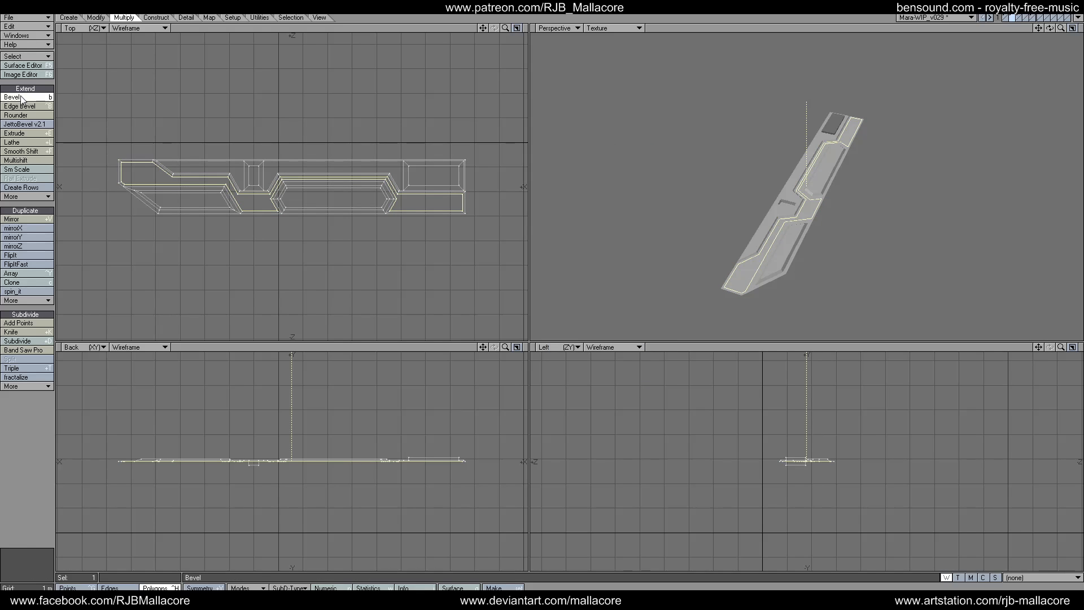
key(n)
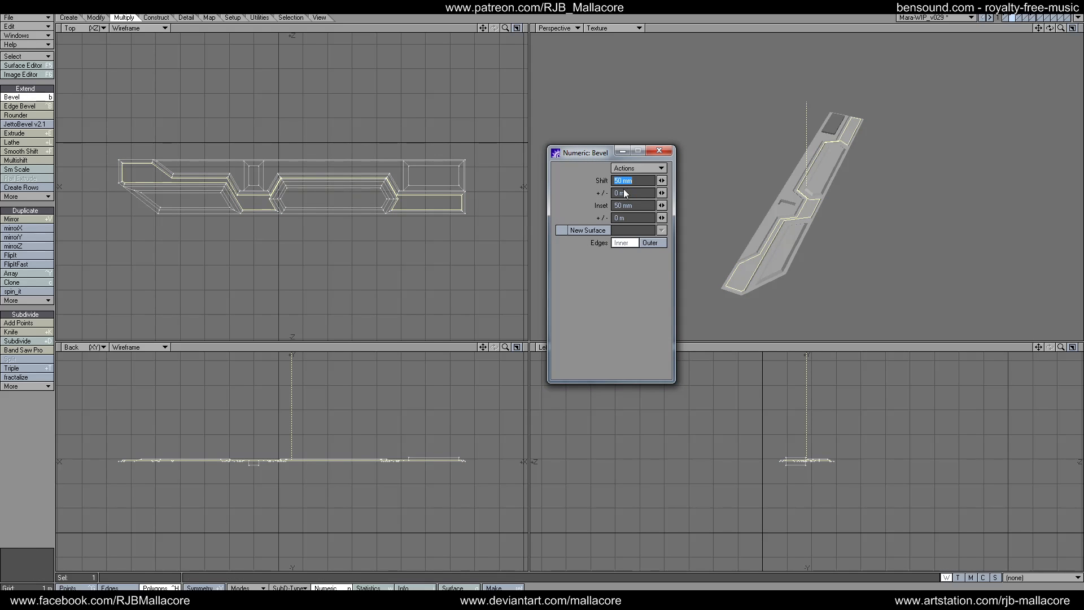
text(20)
key(Return)
text(20)
key(Return)
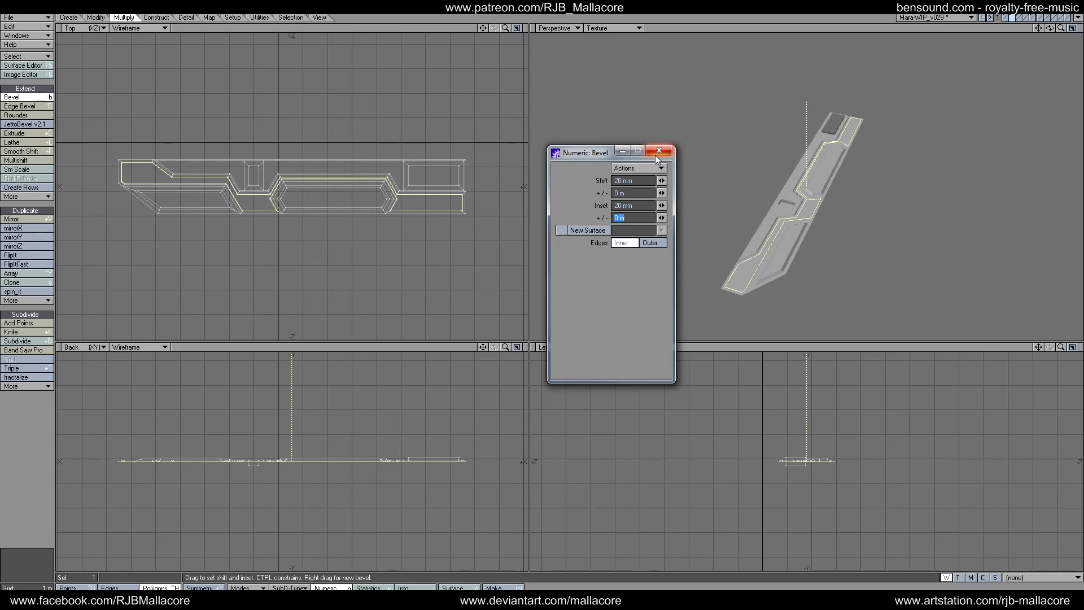
click(656, 153)
key(space)
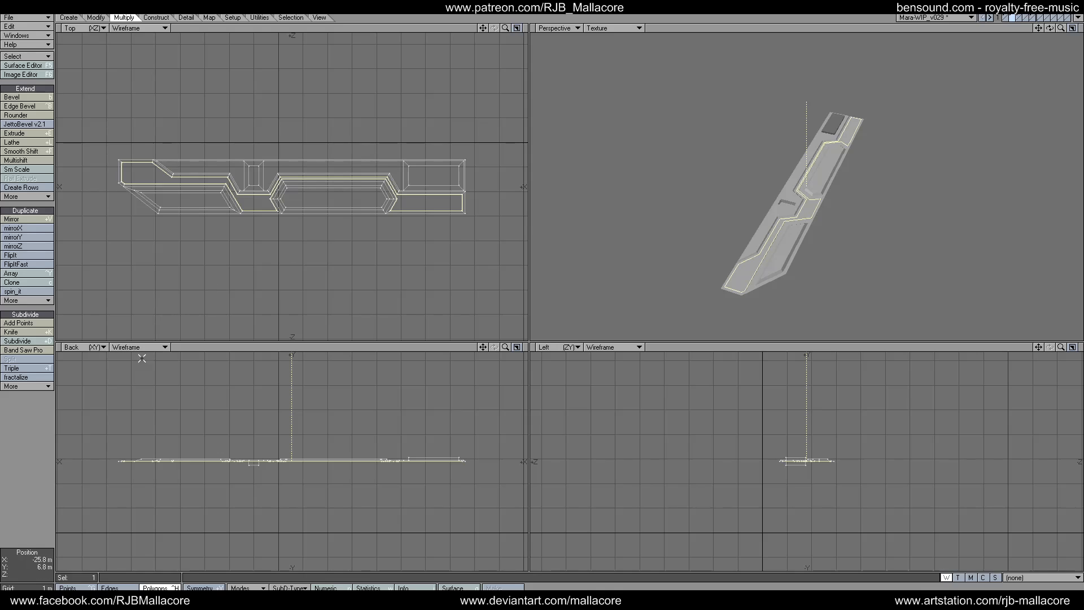
click(27, 480)
Select the two notched polygons on either side of the small recess and inset them 50 mm with Multishift.
click(757, 235)
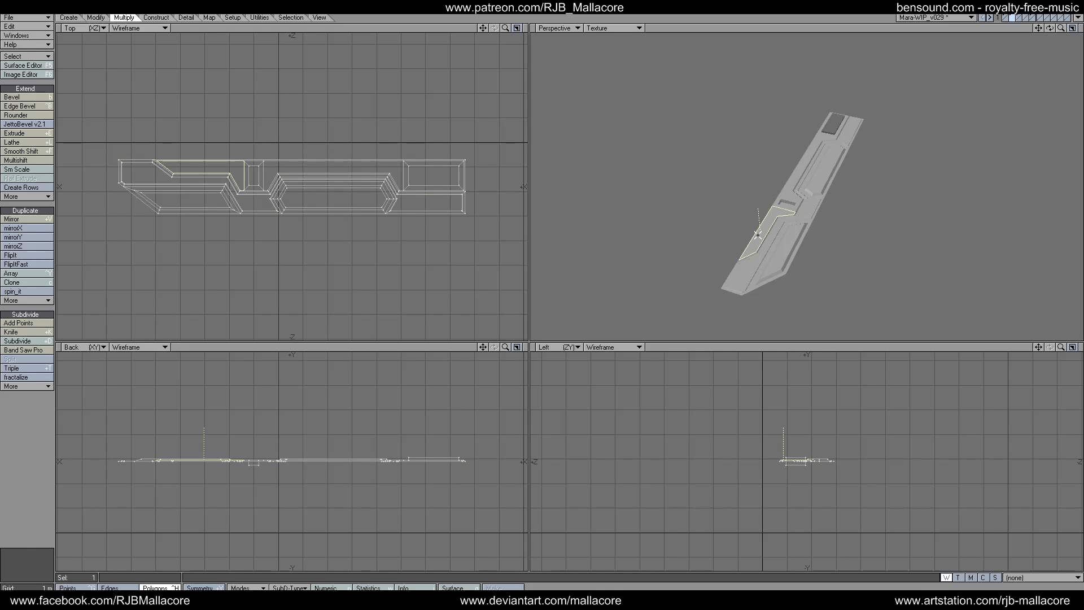
click(802, 170)
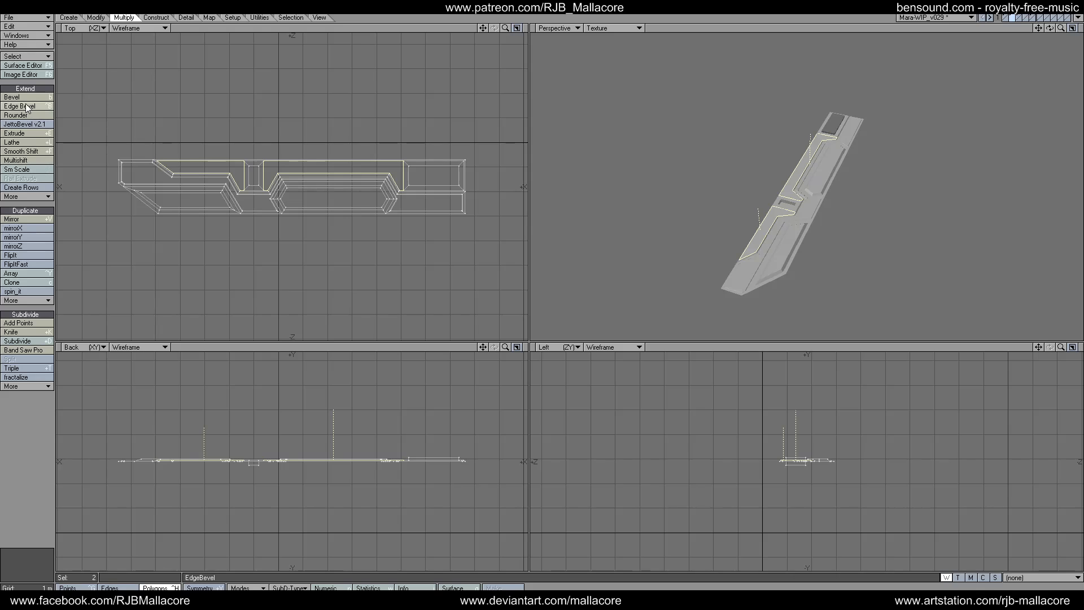
click(32, 161)
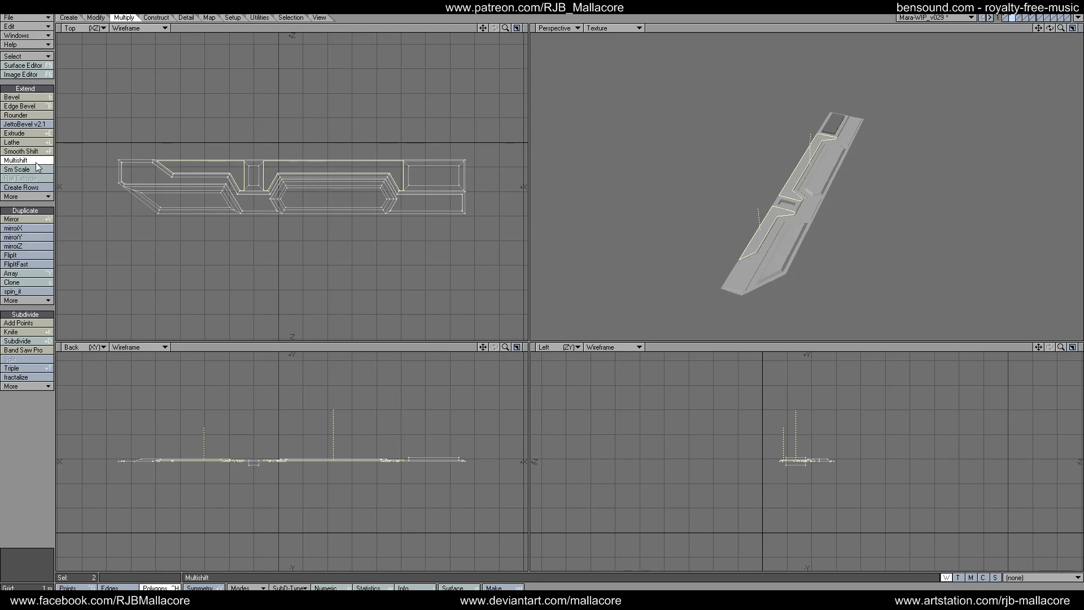
text(n50mm)
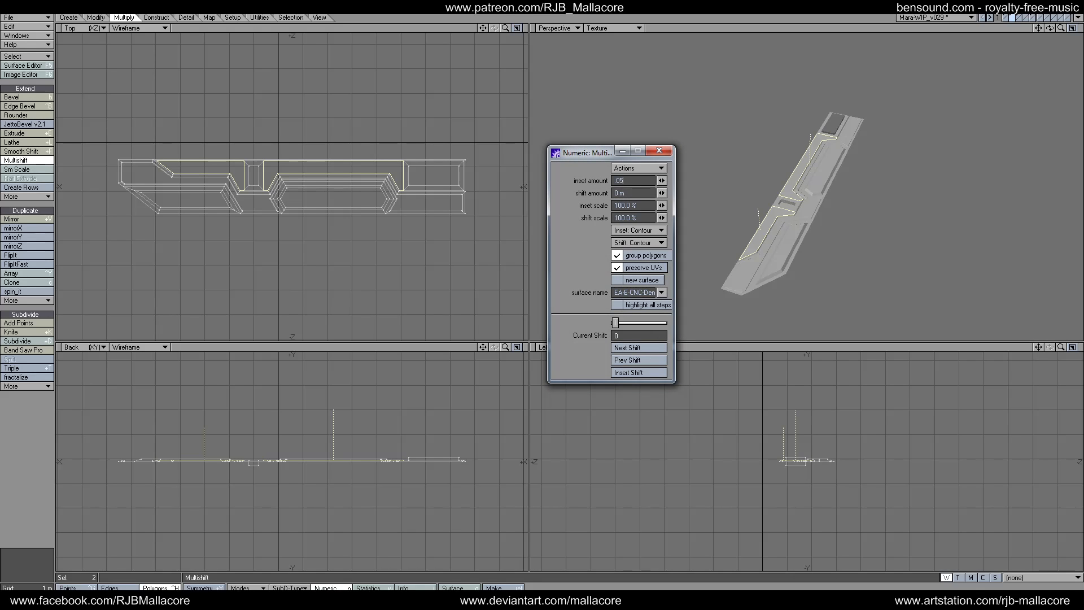
key(Tab)
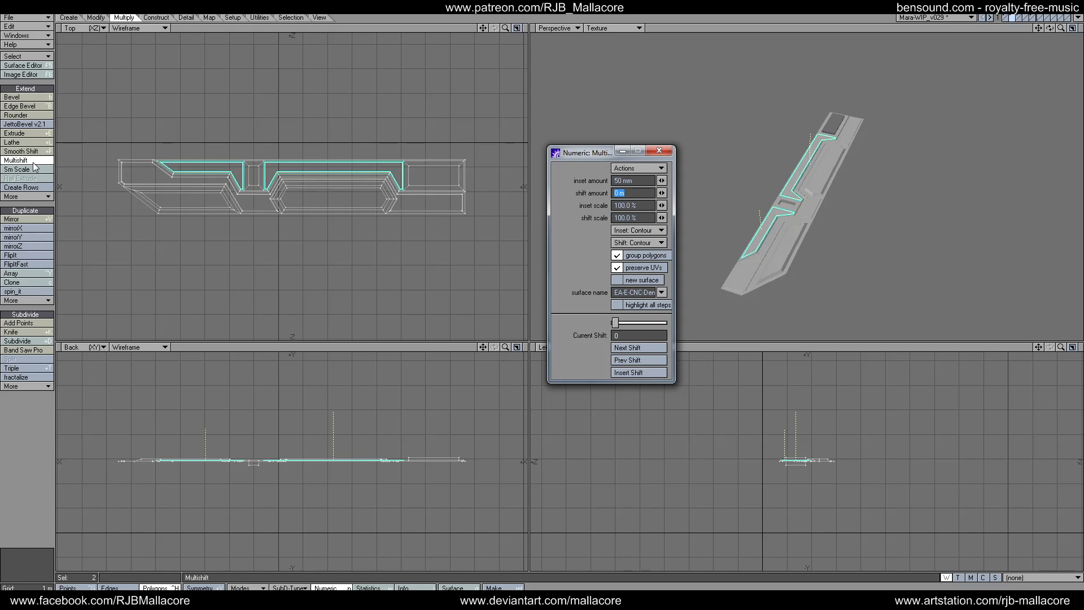
click(659, 150)
key(space)
Bevel the two inset notched polygons with a 50 mm shift and a 50 mm inset, and clear the selection.
click(37, 102)
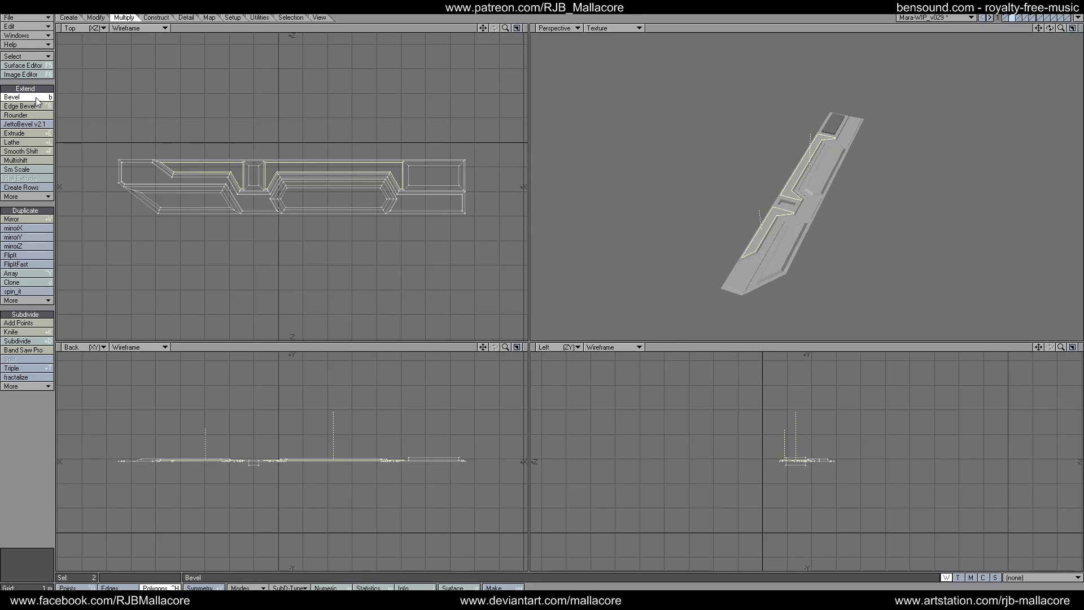
text(n.05)
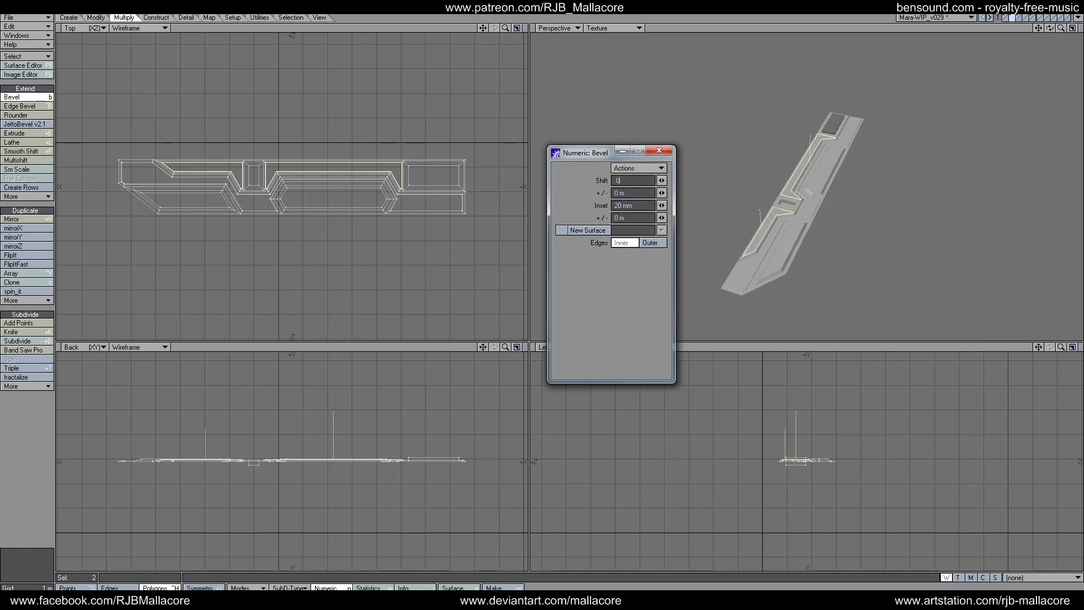
key(Tab)
key(Tab)
text(.05)
key(Tab)
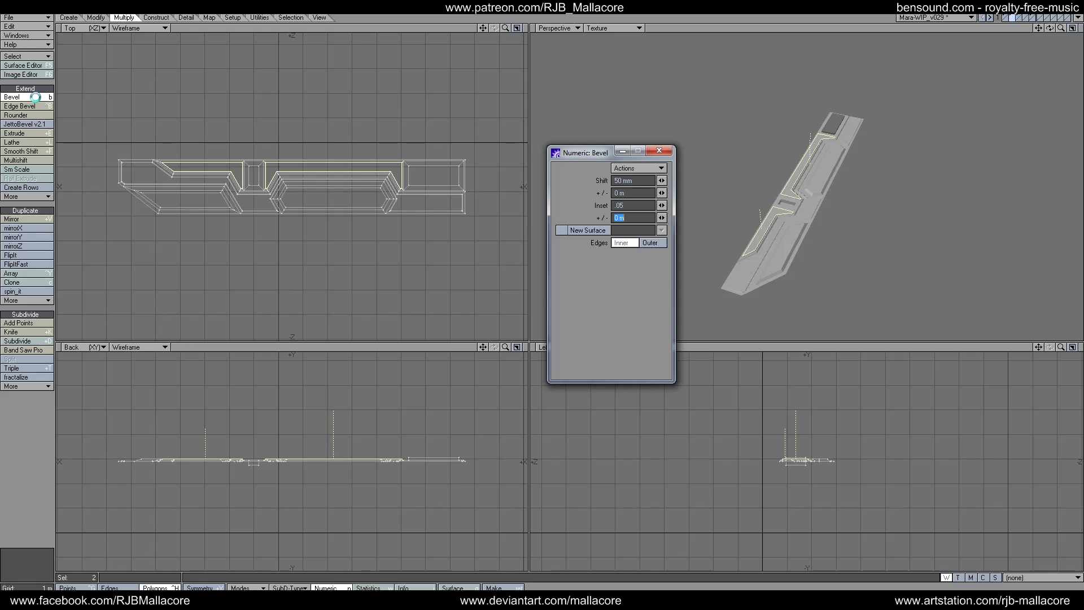
click(655, 150)
key(space)
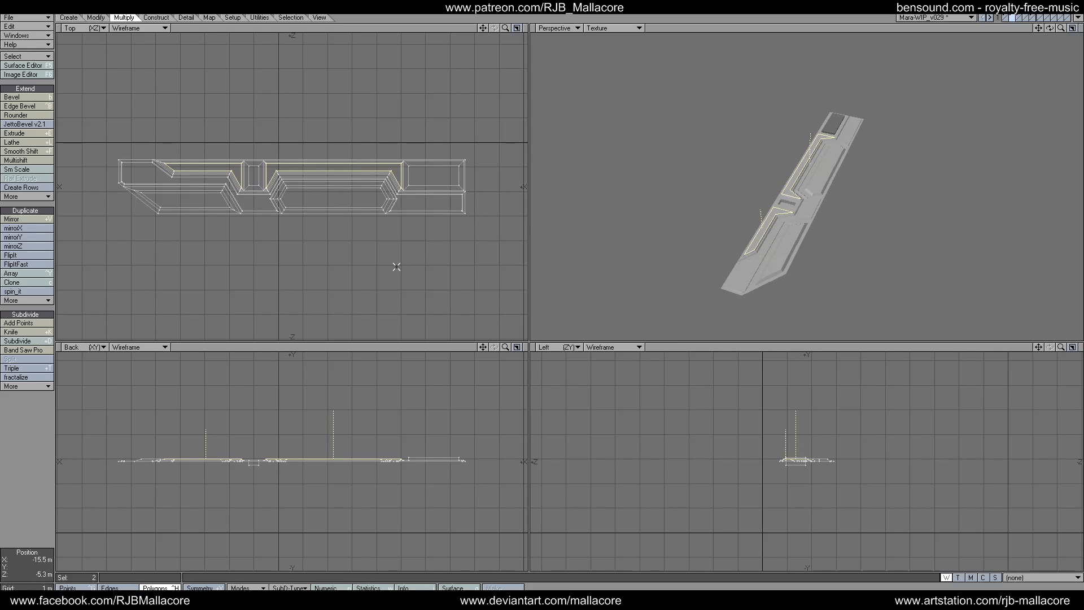
click(22, 516)
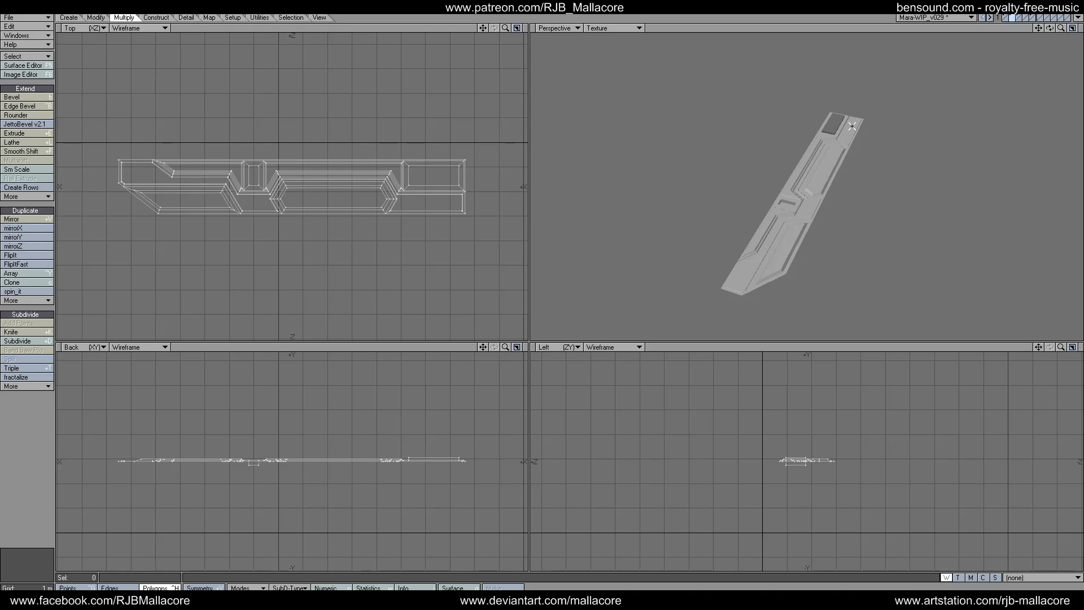
Select the long raised strip and slice its wide end crosswise with three evenly spaced Knife cuts beside the dark rectangular block.
drag(1049, 28, 1007, 71)
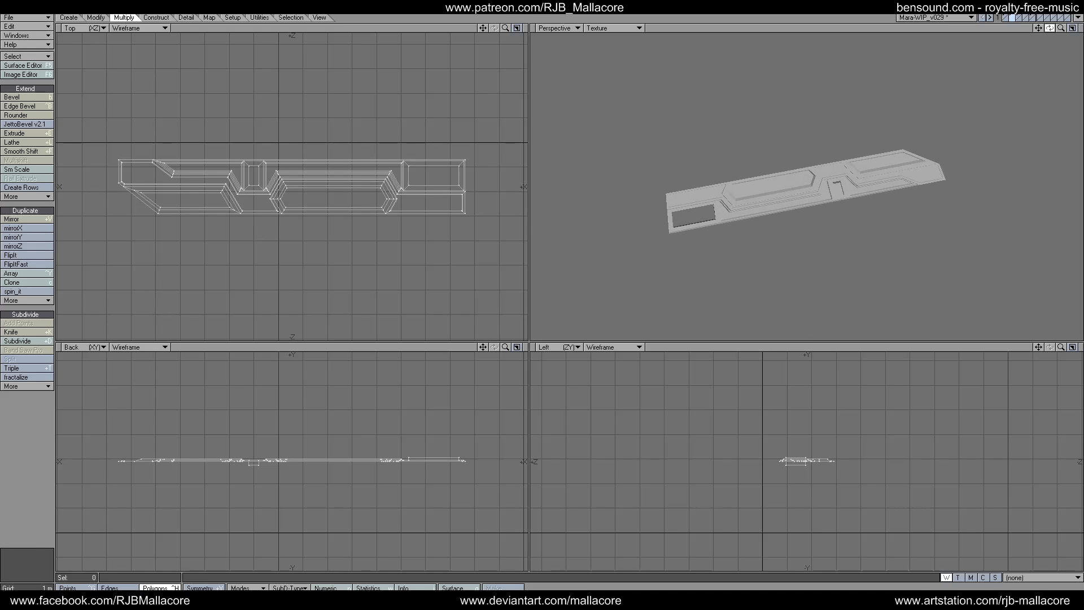
click(695, 195)
key(shift+k)
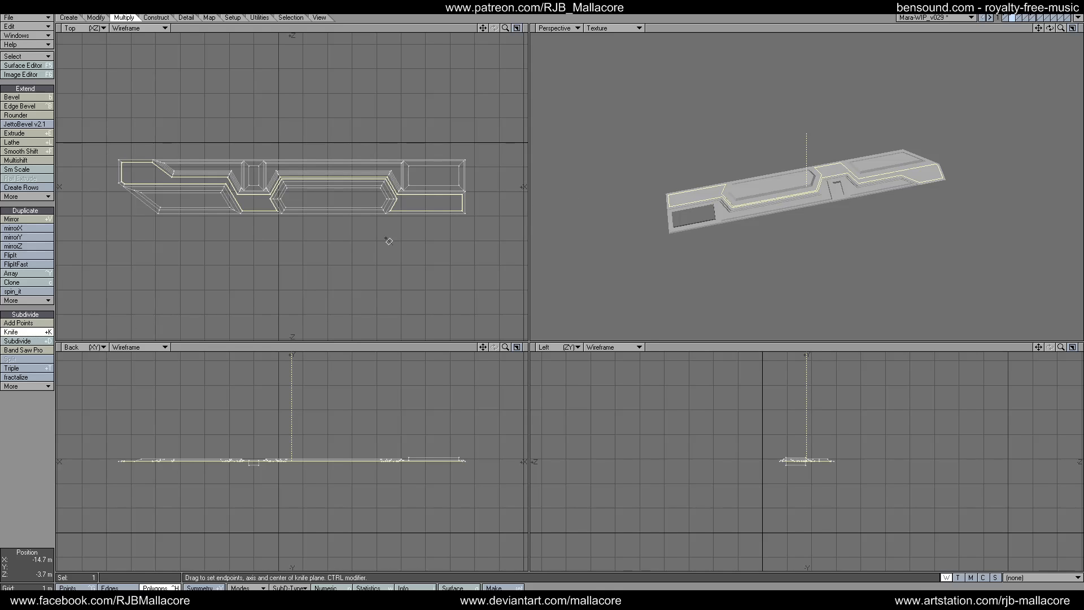
drag(451, 187, 452, 220)
key(space)
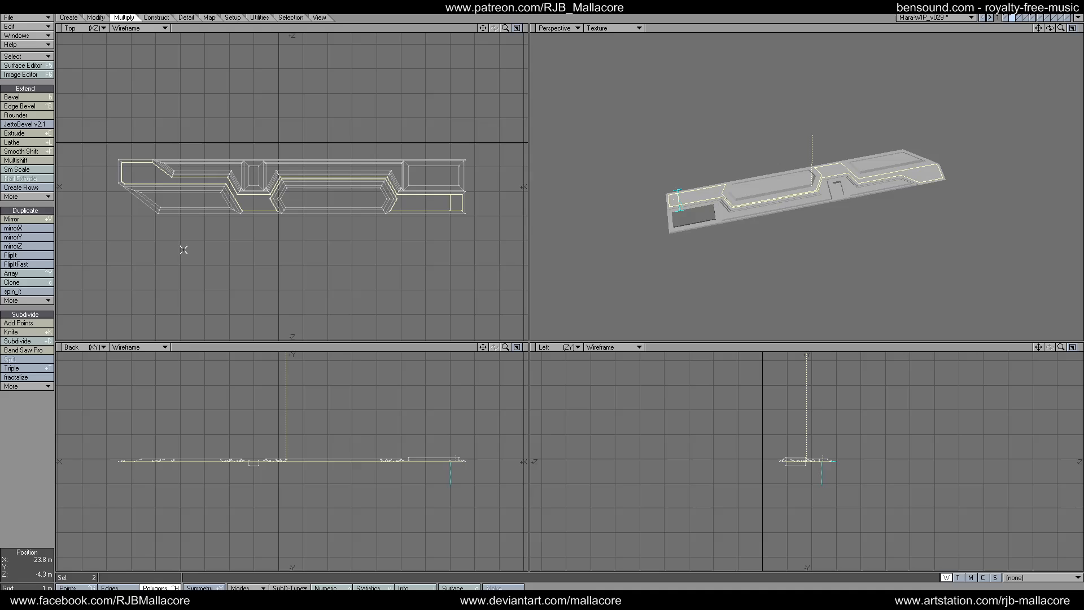
click(45, 332)
drag(436, 189, 439, 217)
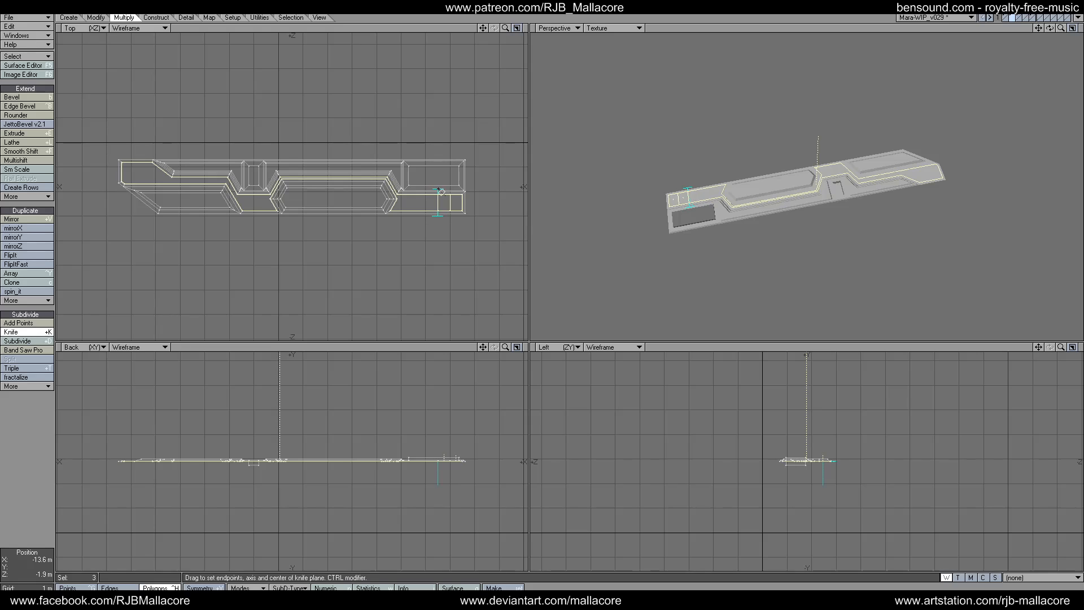
click(15, 333)
click(16, 333)
drag(428, 219, 426, 221)
key(space)
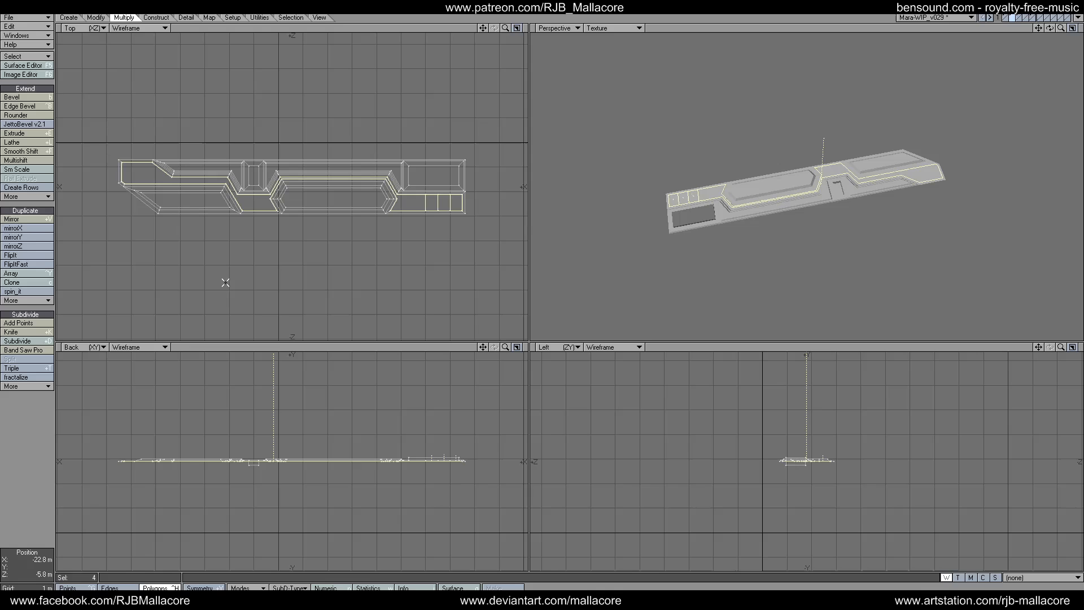
Keep only two alternate sliced pieces selected and bevel them with a 50 mm shift and a 50 mm inset.
click(442, 210)
click(399, 207)
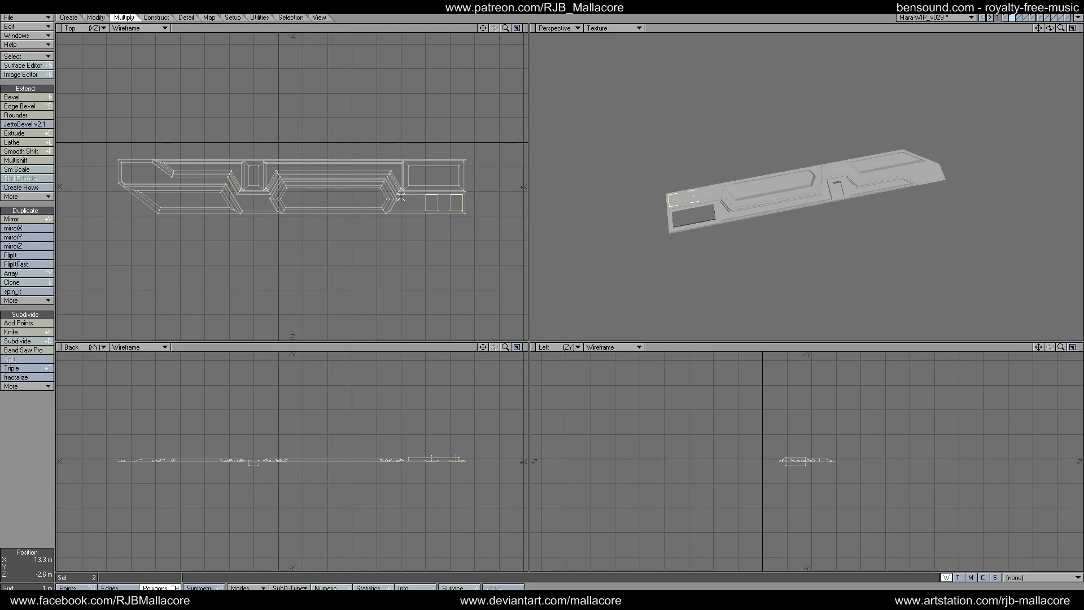
click(28, 97)
key(n)
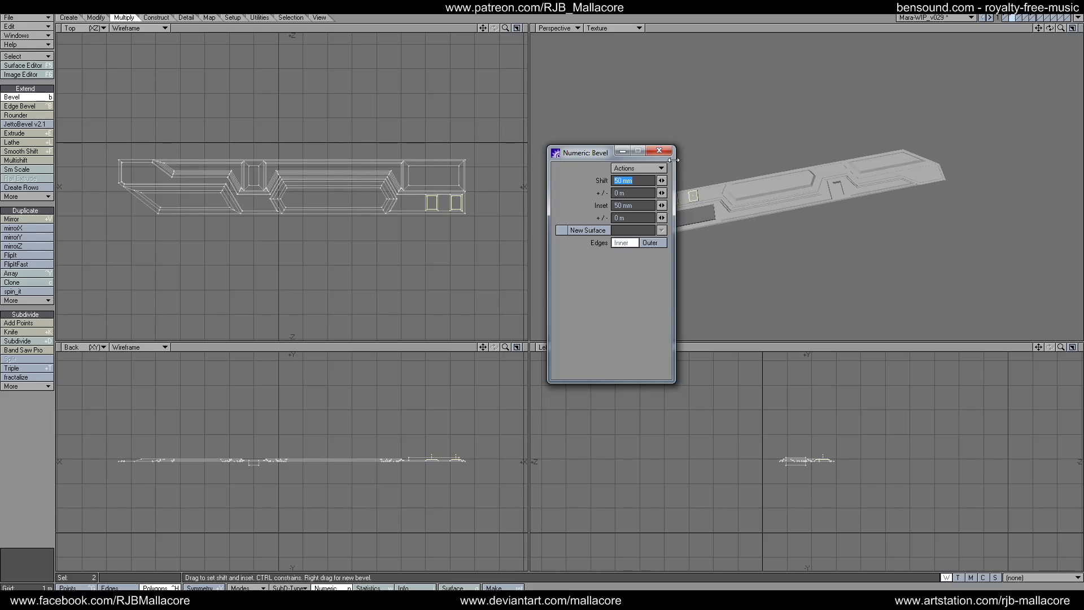
click(660, 152)
key(space)
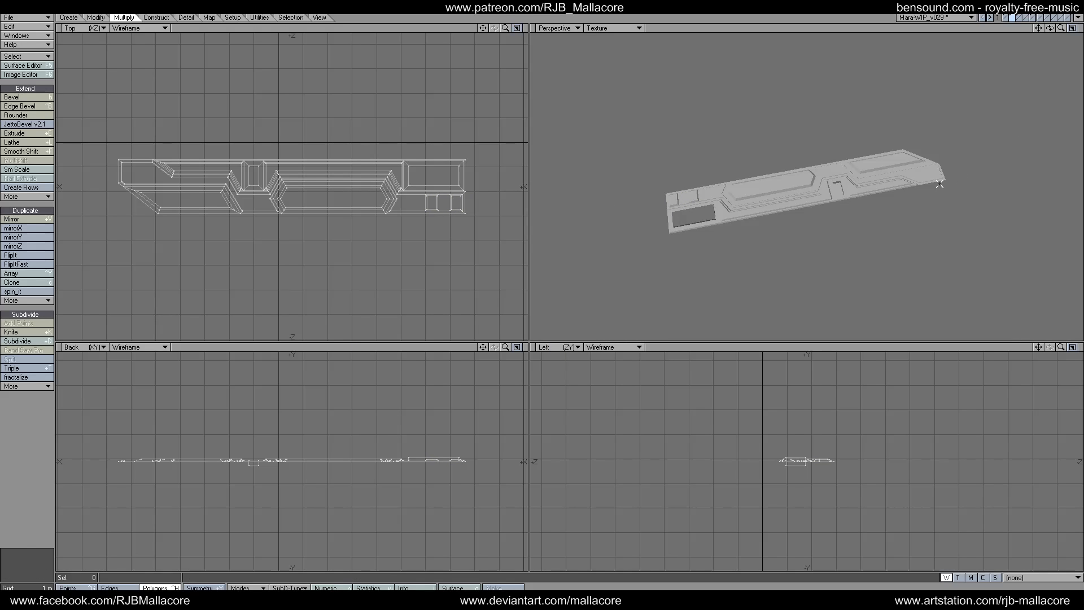
Cut a rectangle from the strip's opposite end with Knife, slice a narrow band off its long side, and keep the larger piece selected.
click(926, 170)
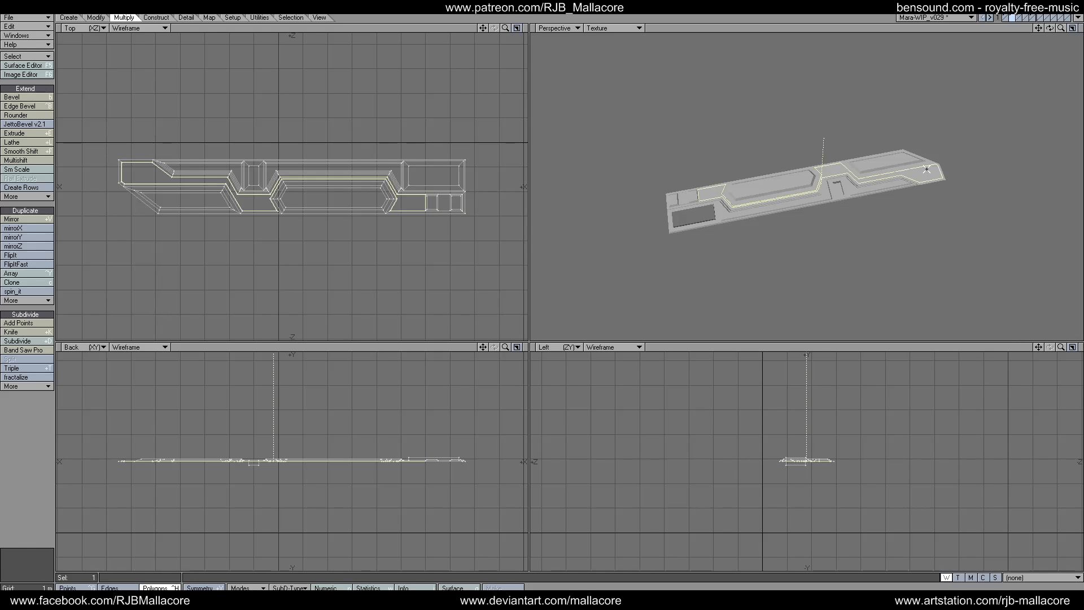
click(12, 333)
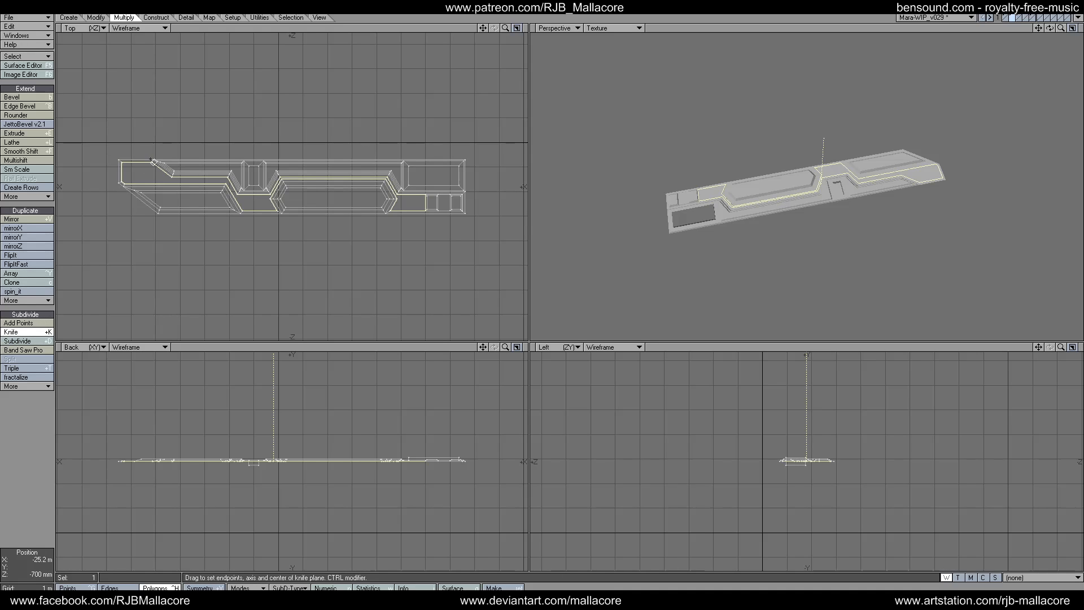
drag(150, 190, 150, 191)
key(space)
click(165, 176)
key(shift+k)
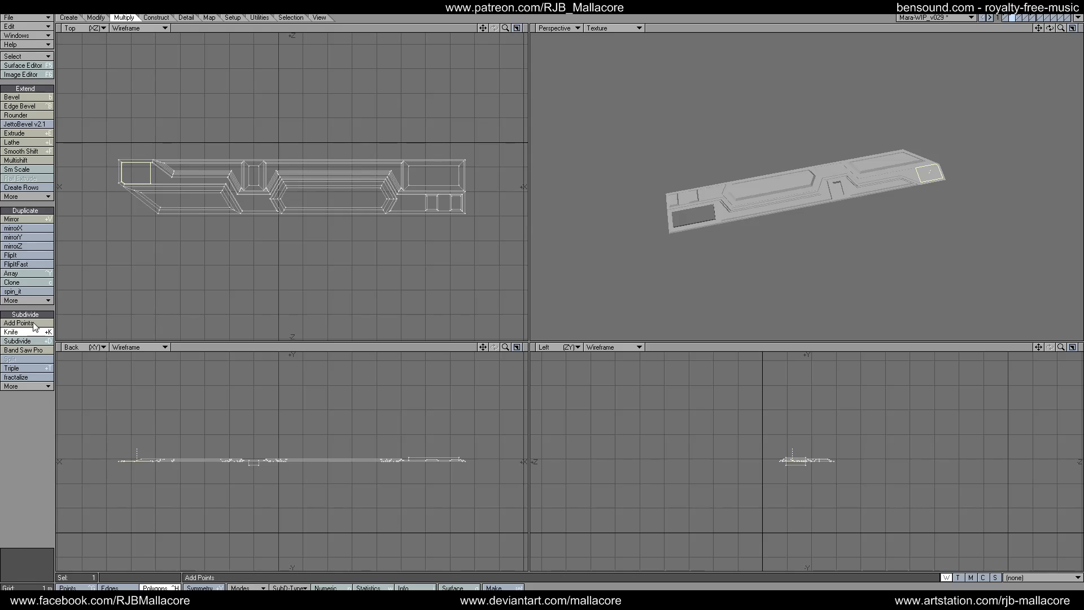
drag(111, 179, 157, 180)
key(space)
click(141, 182)
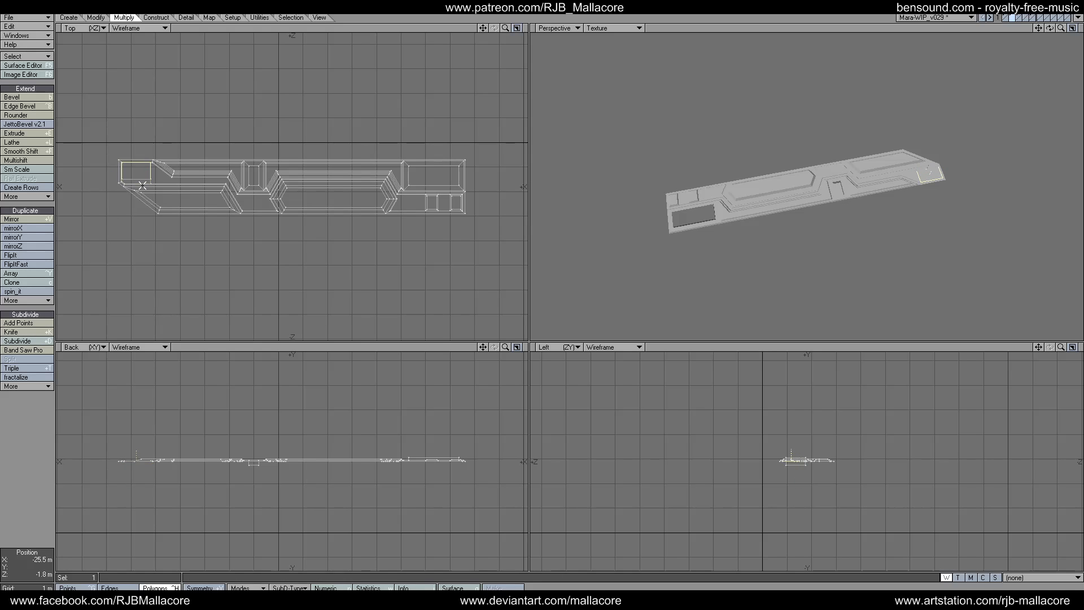
Bevel the selected end rectangle with the same shift and inset as the two sliced pieces, and clear the selection.
click(25, 98)
key(n)
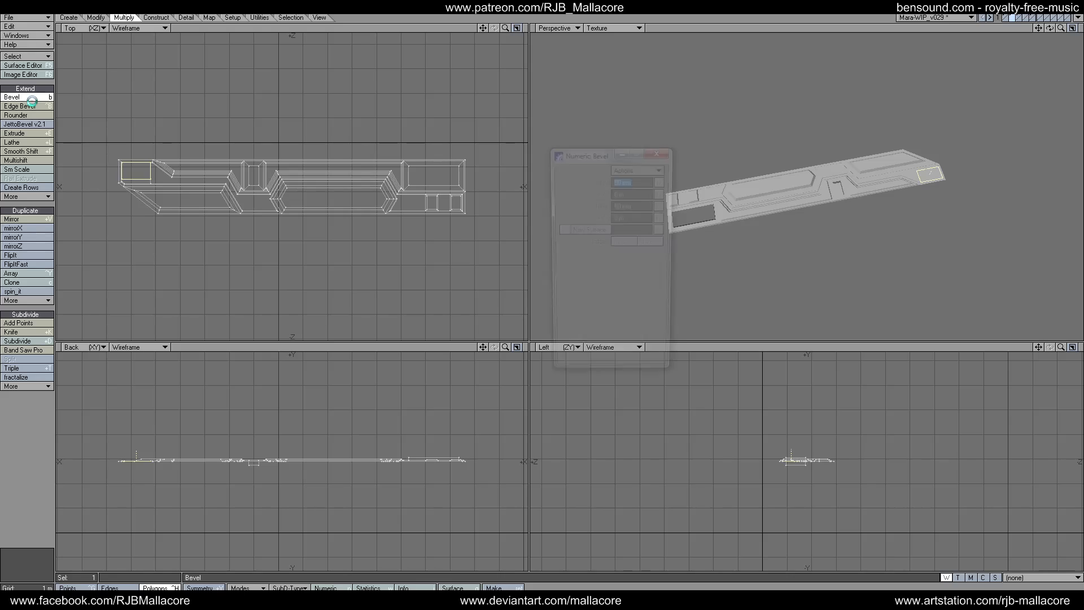
click(657, 150)
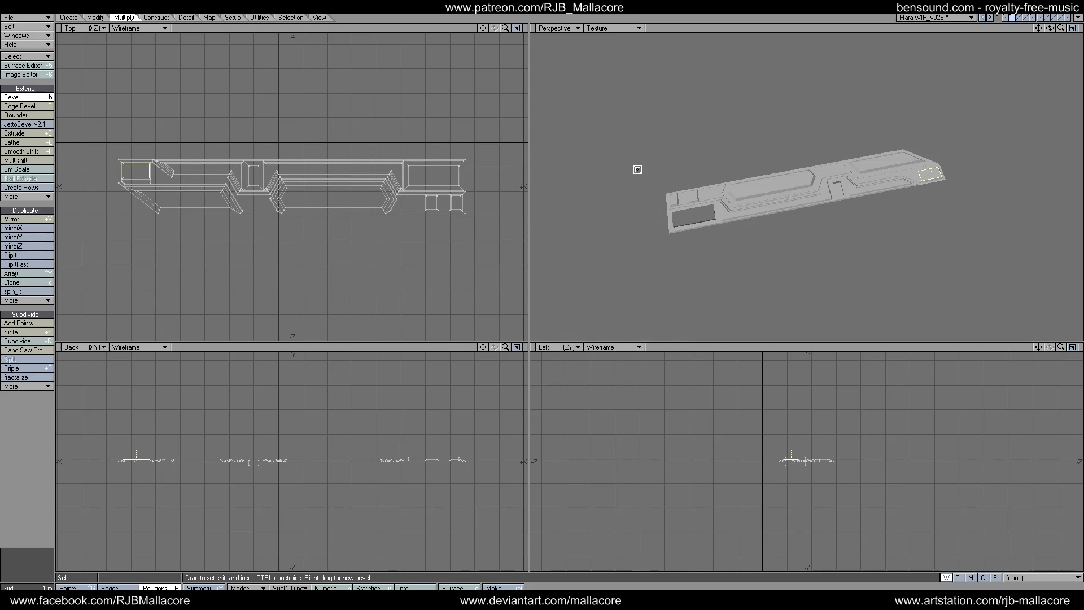
key(space)
click(32, 453)
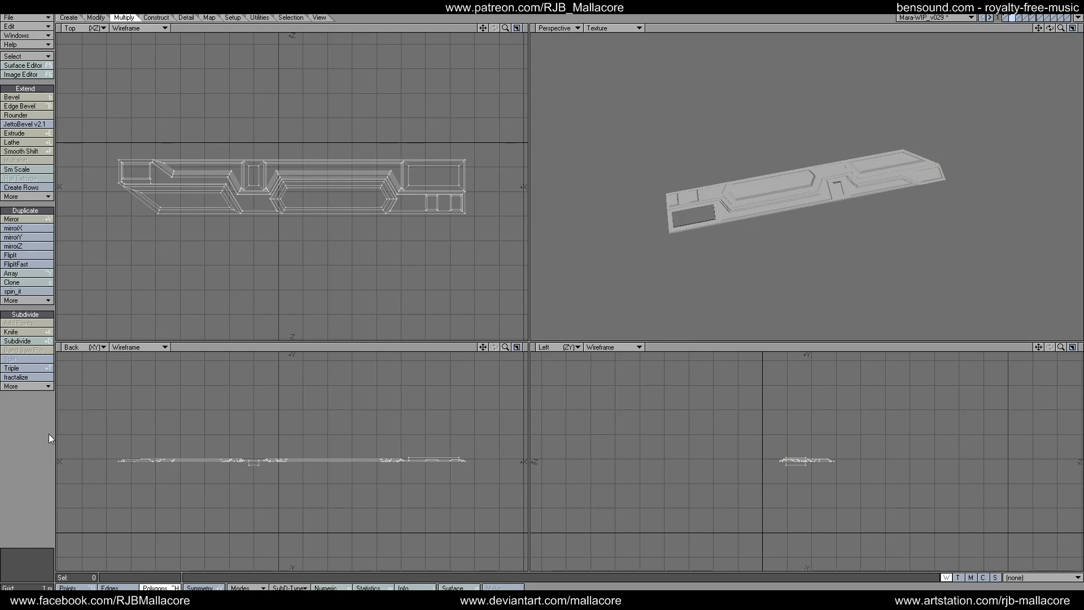
Show the ship's hull as a background reference and mirror the detailed panel across the ship's centreline.
click(1011, 19)
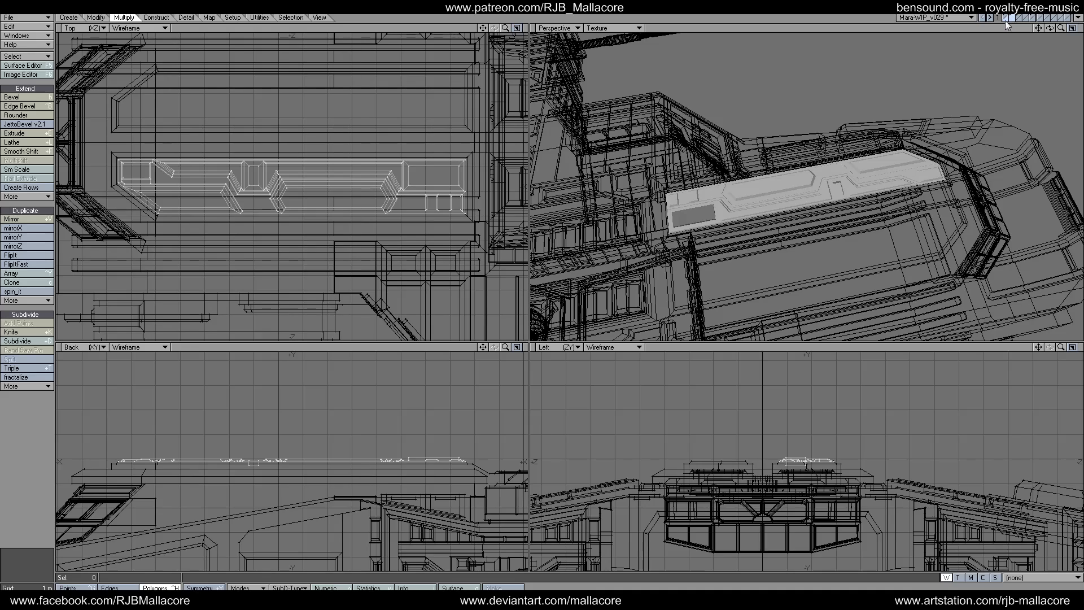
click(17, 219)
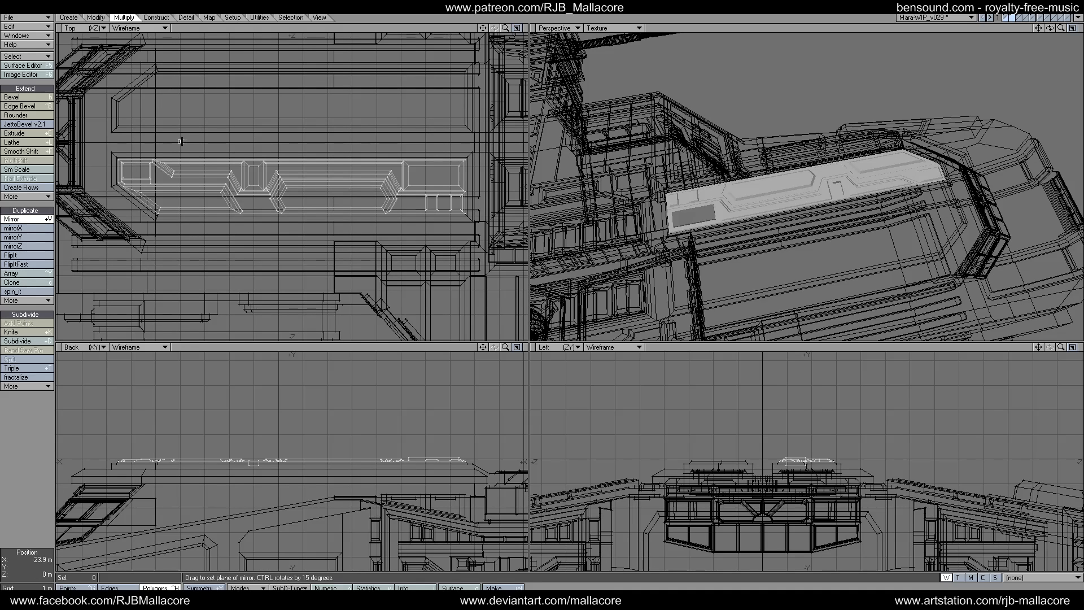
drag(181, 141, 236, 142)
key(space)
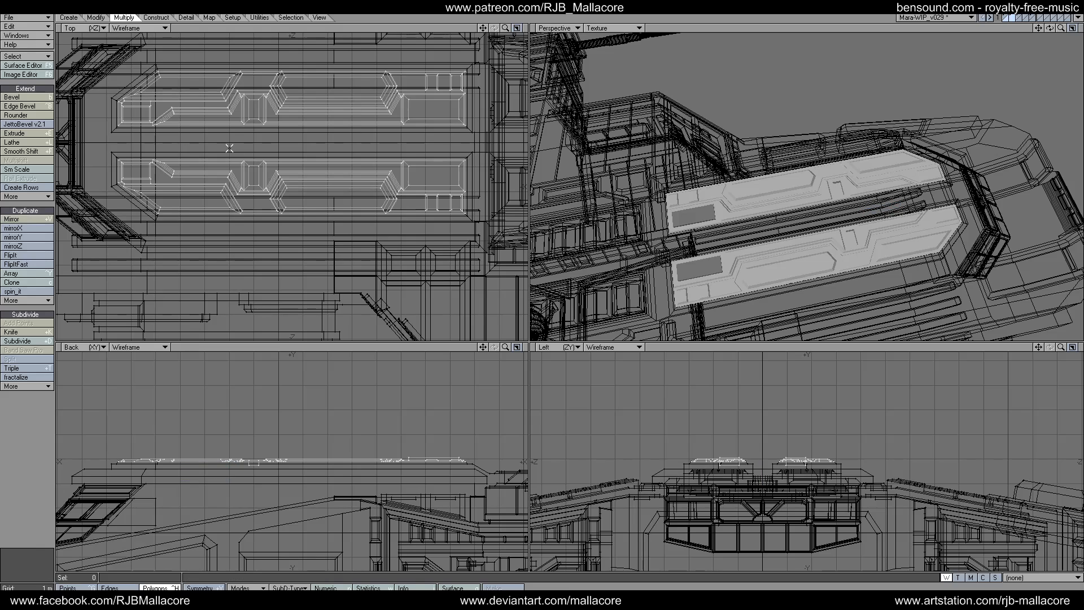
Move both panels from their working layer into the ship's hull layer and display the combined model.
key(Delete)
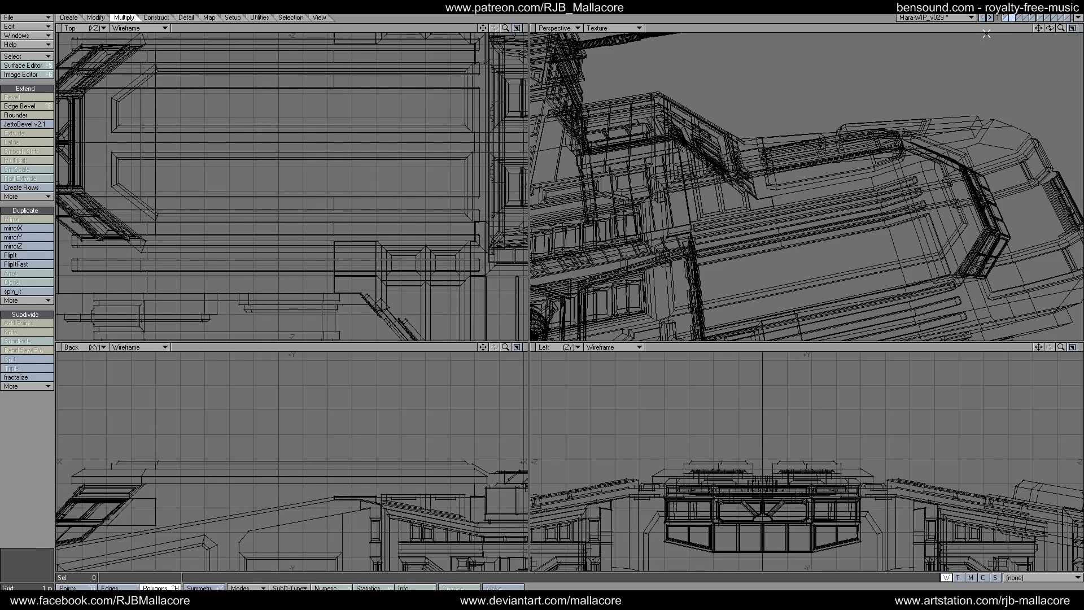
click(1004, 18)
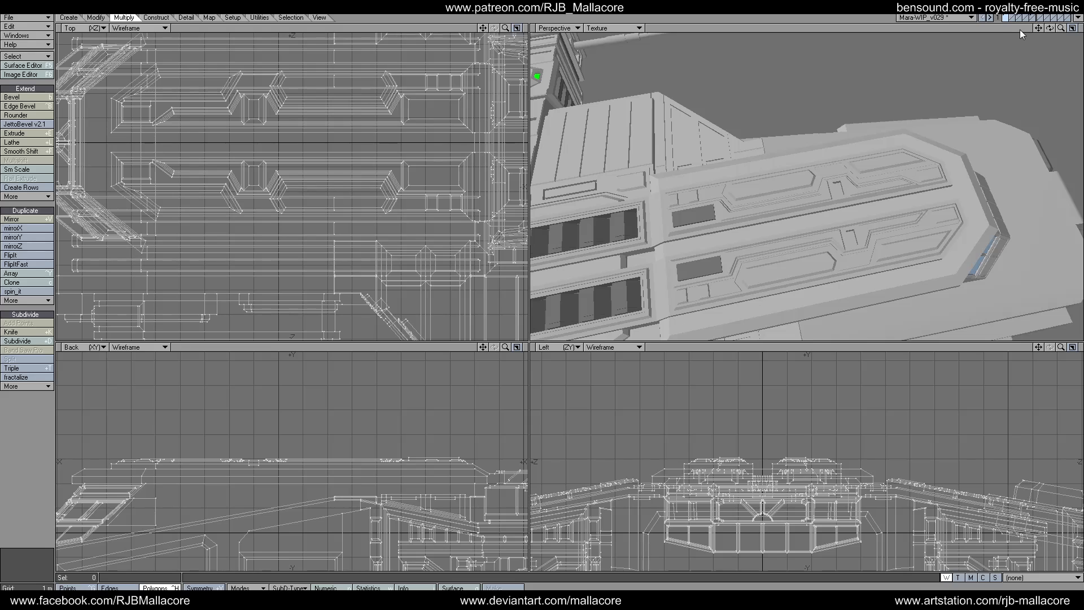
key(a)
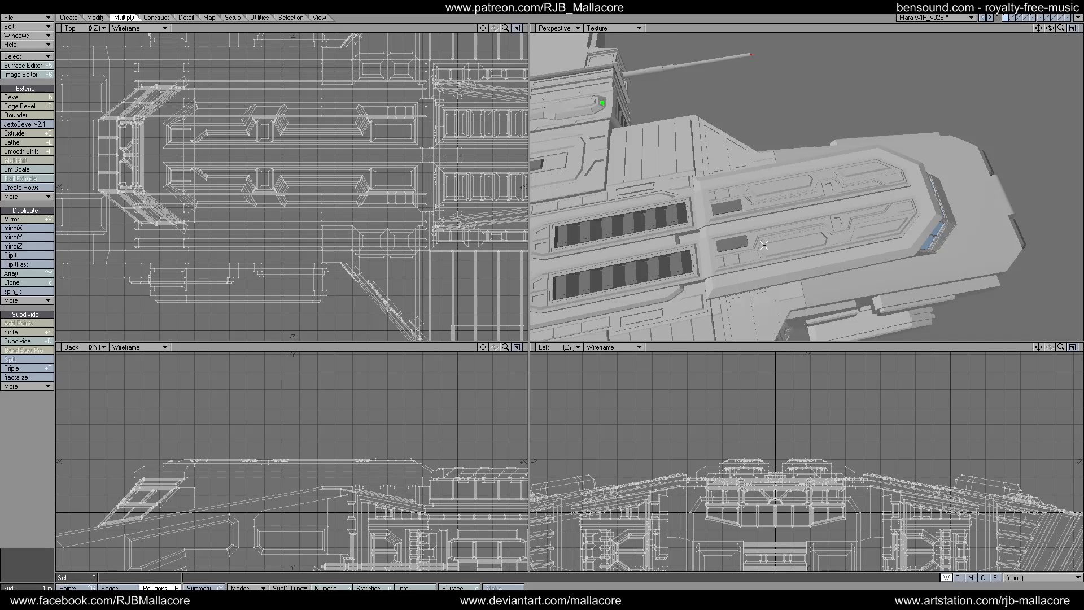
Merge the coincident points of the combined ship model and save it as Mara-WIP_v030.
key(m)
click(649, 306)
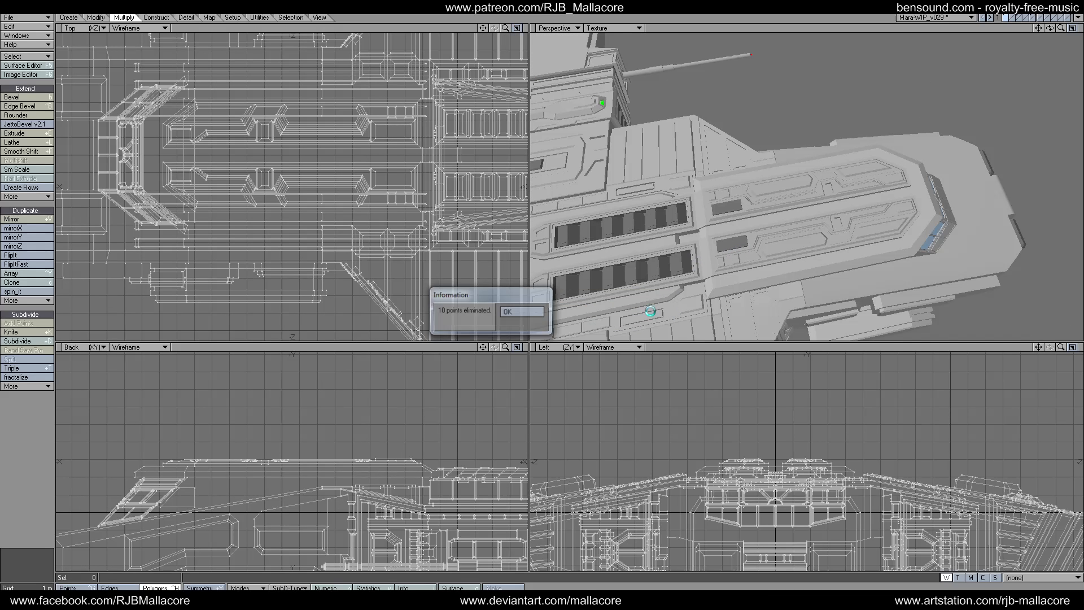
click(523, 312)
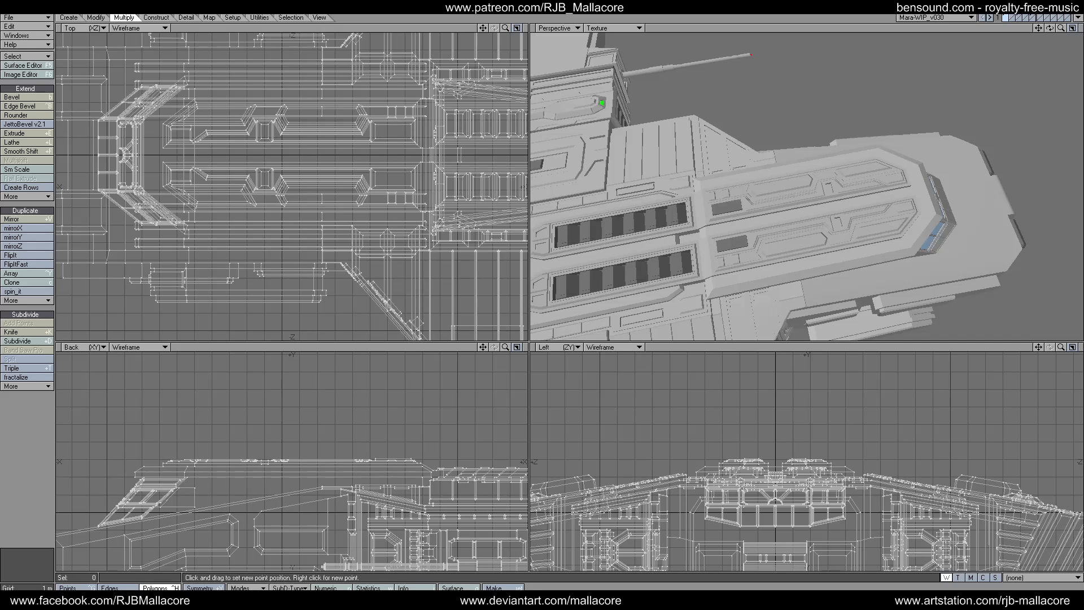
Cut the flat surface surrounding the two raised panels and its small stepped centre faces from the hull, and paste them into the second layer.
drag(1049, 28, 967, 59)
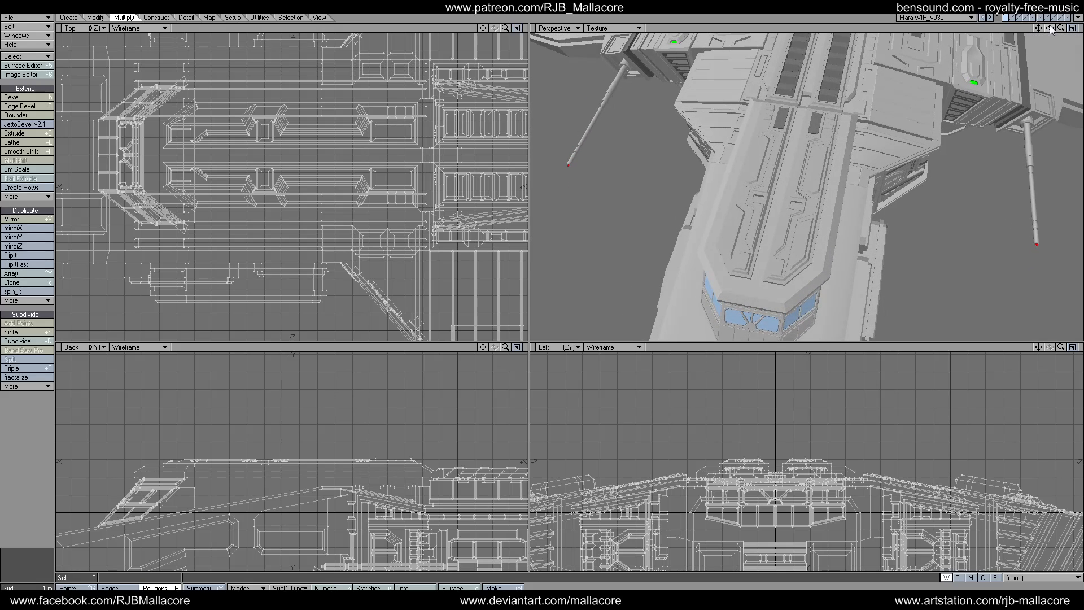
drag(1050, 25, 1064, 42)
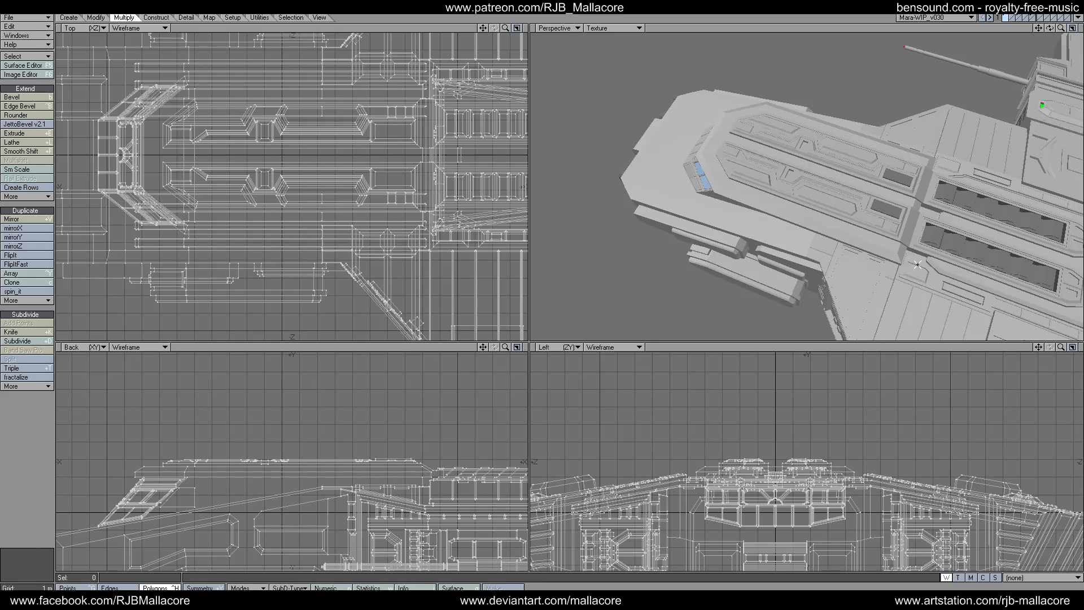
drag(936, 218, 918, 214)
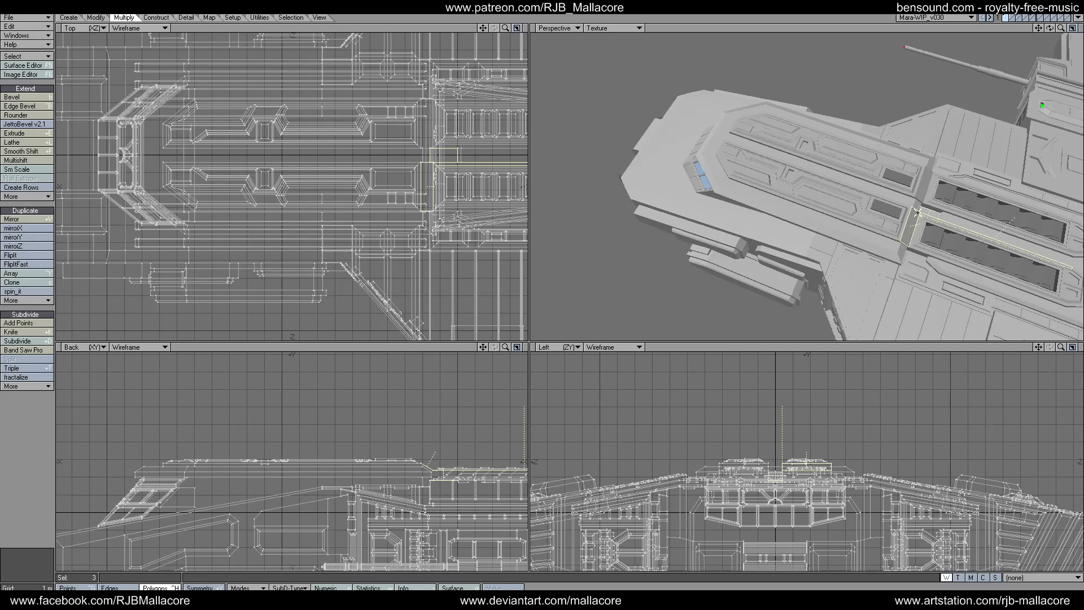
click(2, 524)
click(910, 201)
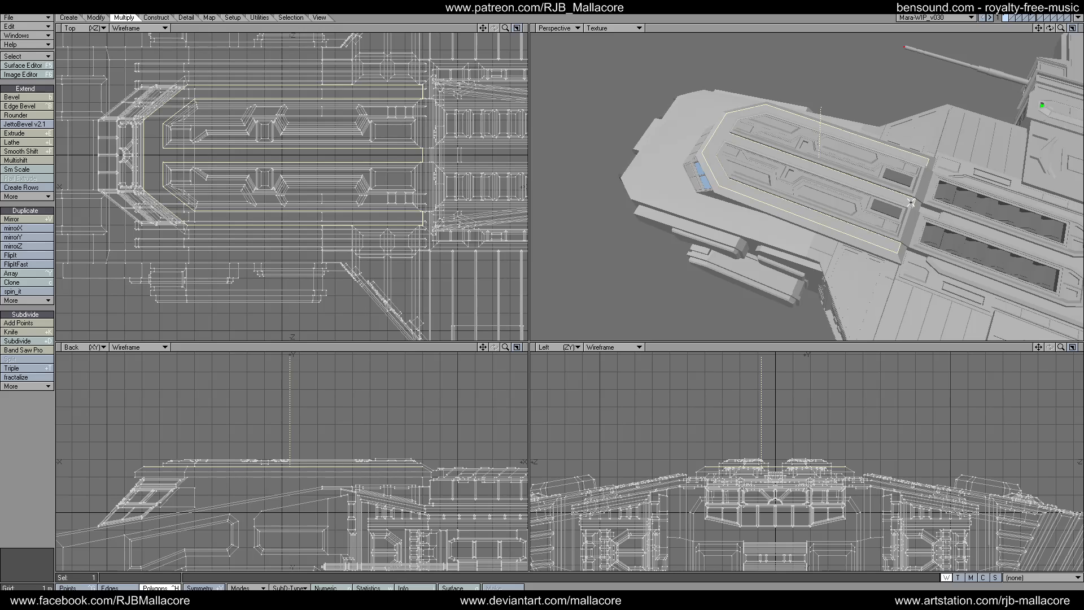
click(928, 210)
drag(1050, 28, 974, 107)
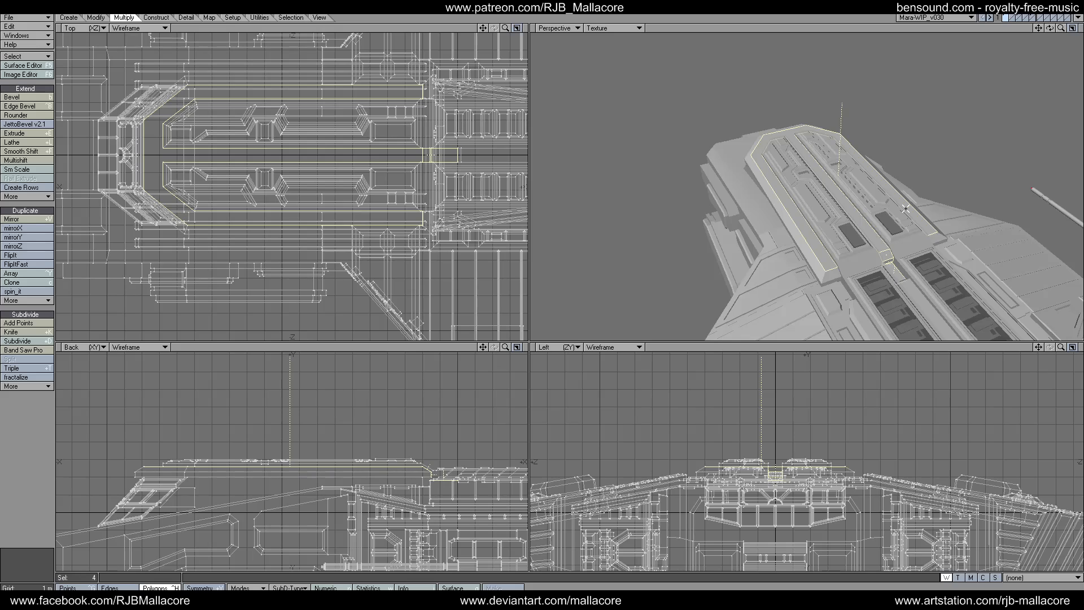
key(ctrl+x)
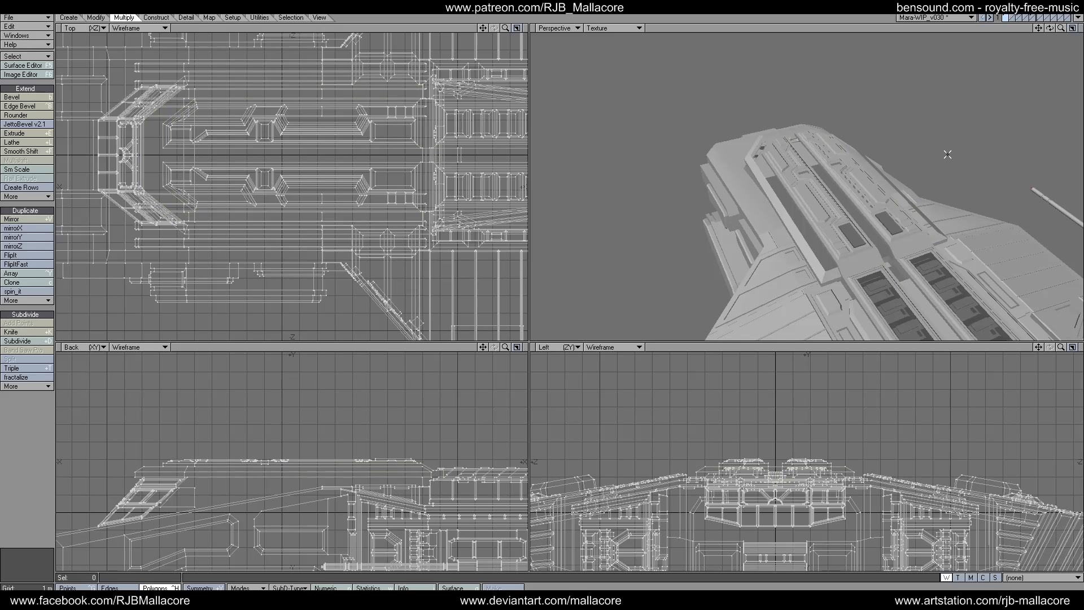
click(1014, 18)
key(ctrl+v)
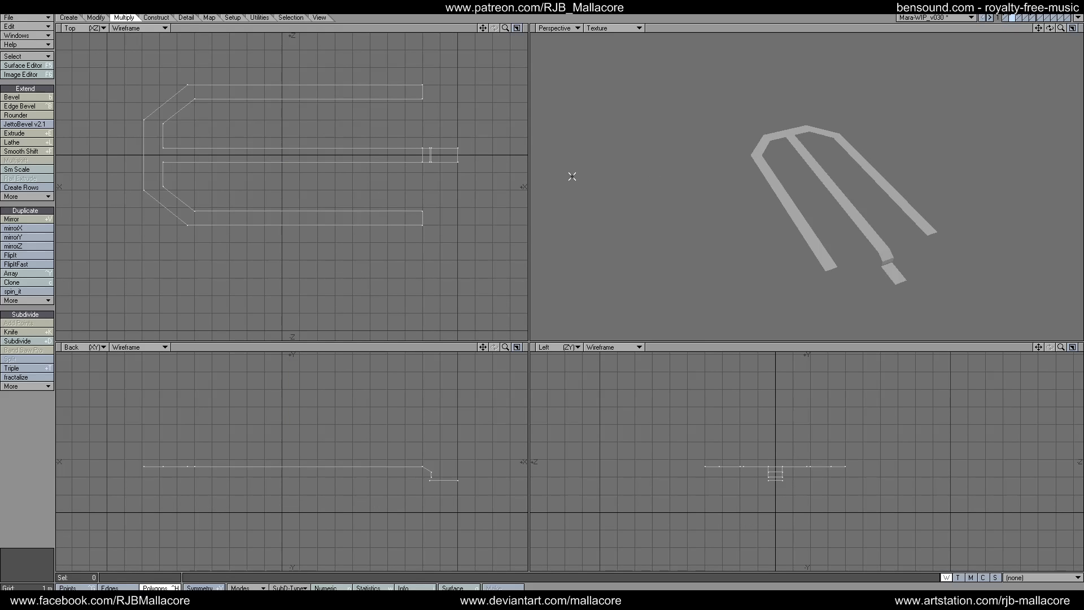
Select the three small faces at the aft end of the central strip and transfer them from the hull to the second layer.
click(1005, 21)
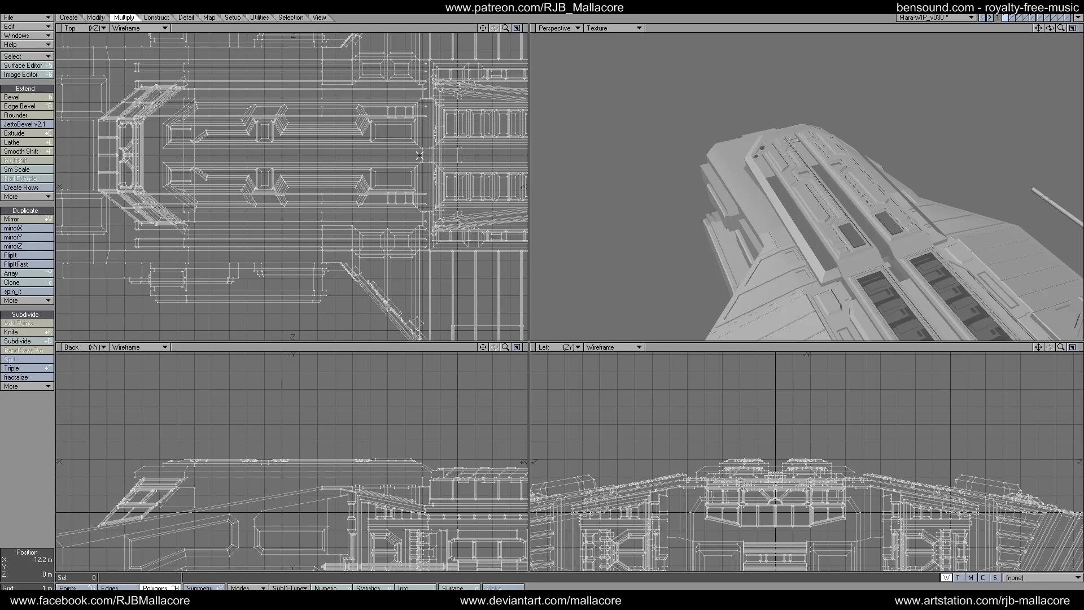
drag(422, 156, 426, 155)
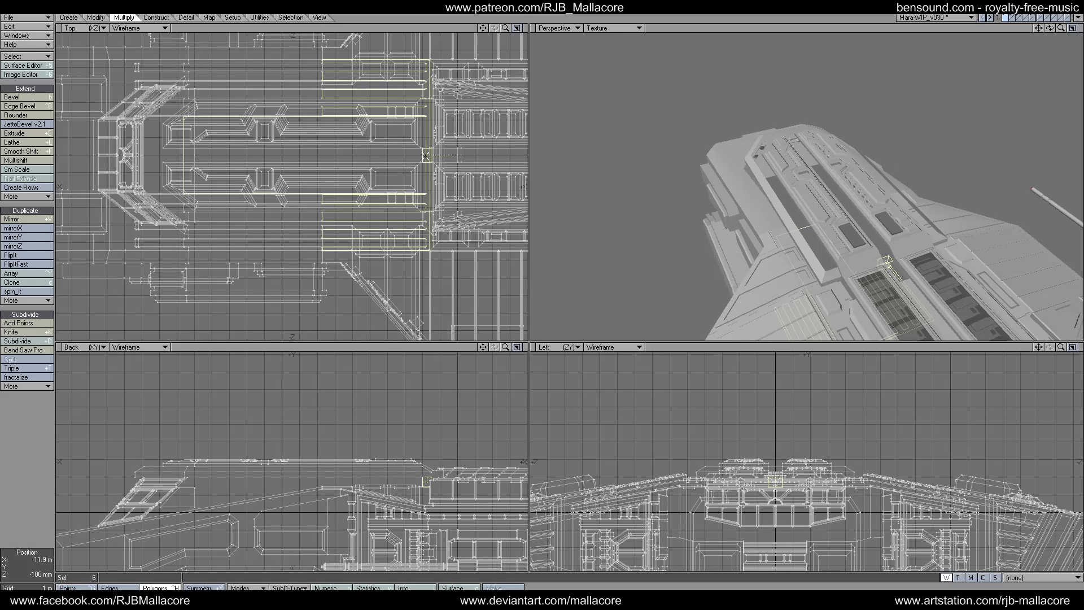
click(428, 112)
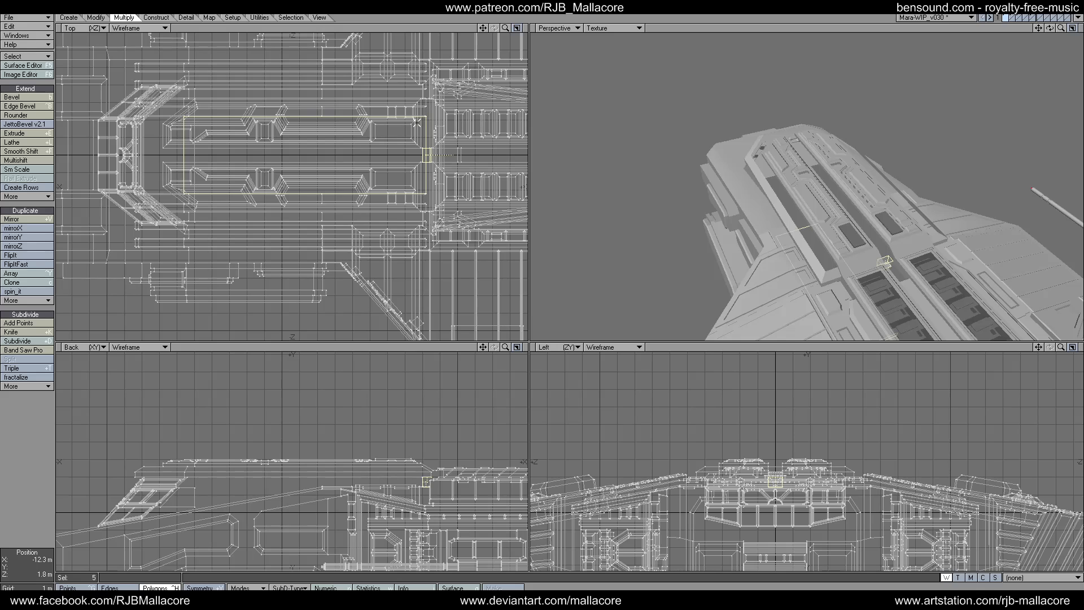
click(427, 123)
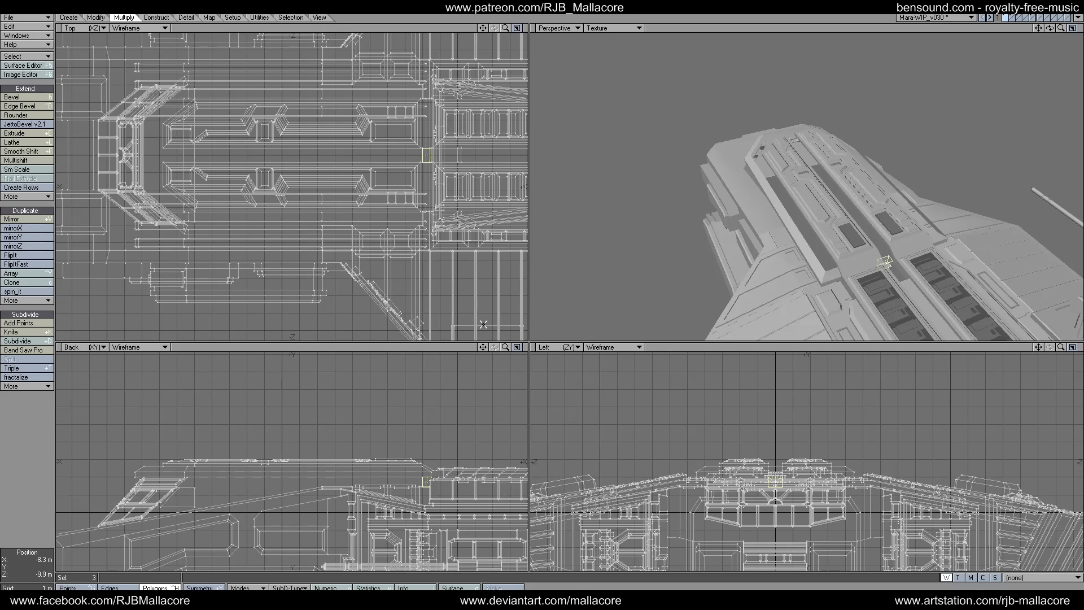
drag(483, 347, 479, 283)
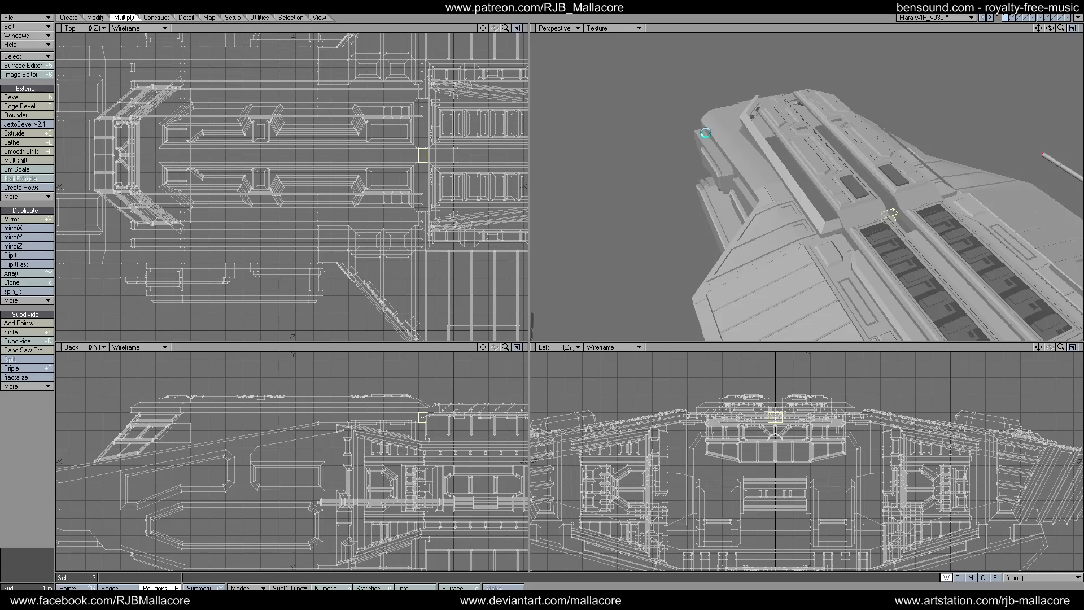
key(slash)
click(1011, 17)
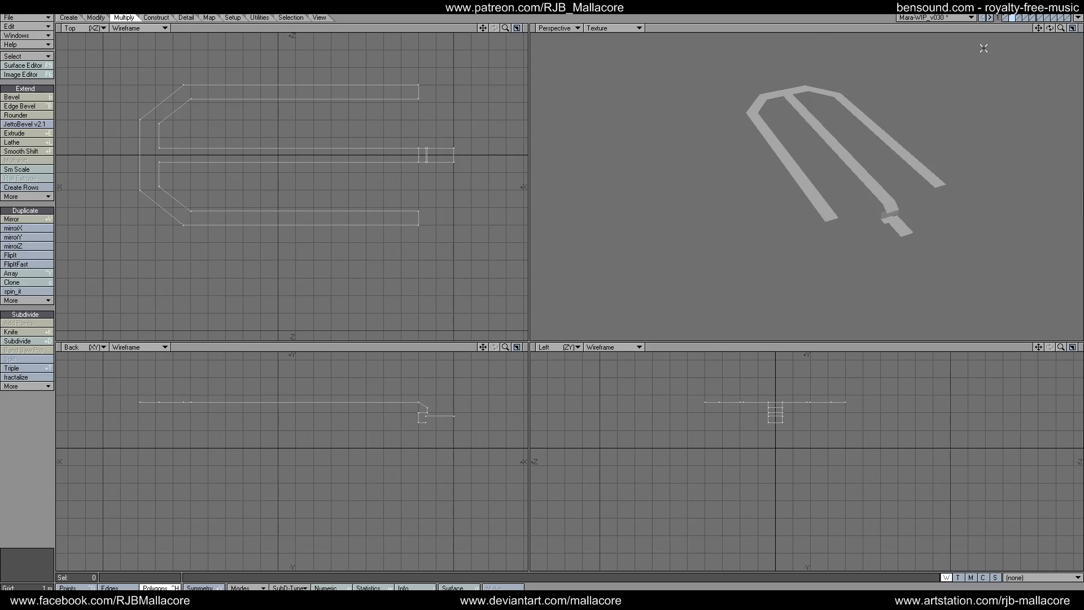
Transfer the remaining small upright face behind the central strip to the second layer and merge that layer's points with automatic range.
click(1004, 20)
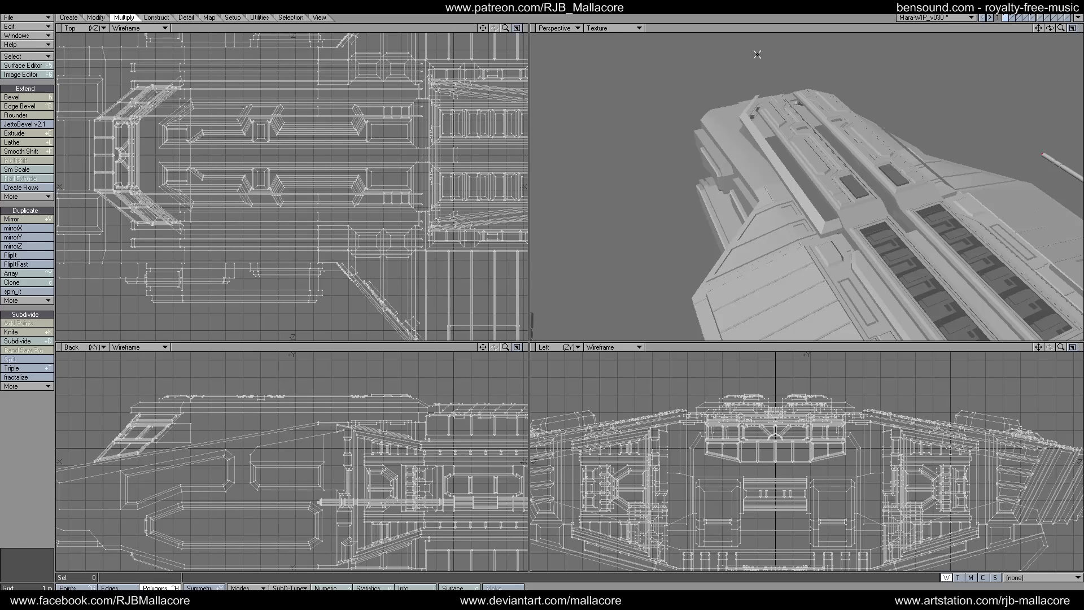
mouse_move(424, 158)
mouse_down()
mouse_move(432, 118)
mouse_move(405, 102)
mouse_move(434, 106)
mouse_move(415, 109)
mouse_up()
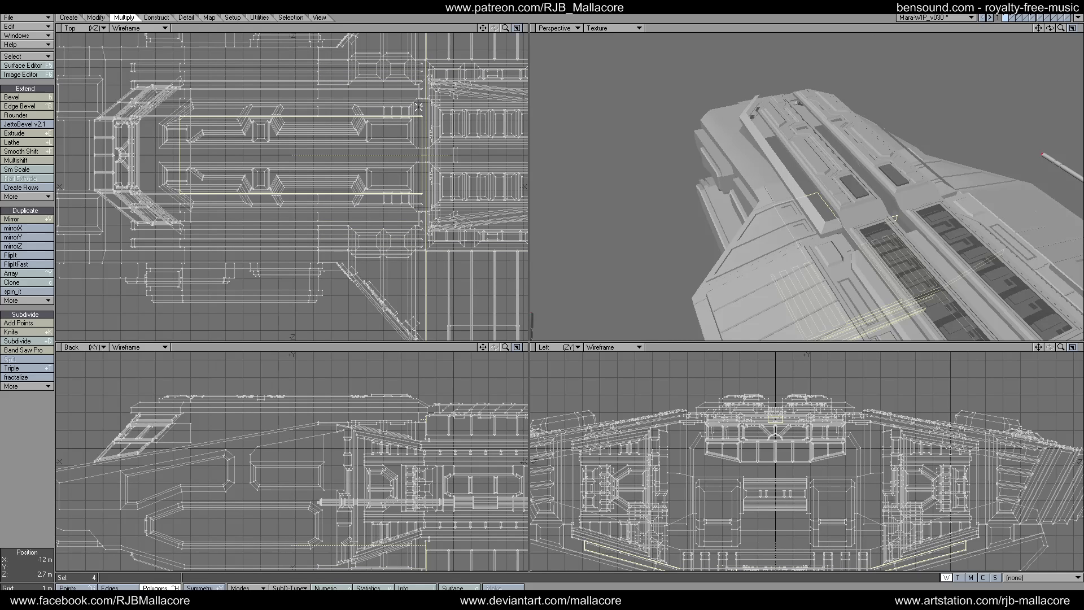
drag(409, 197, 416, 183)
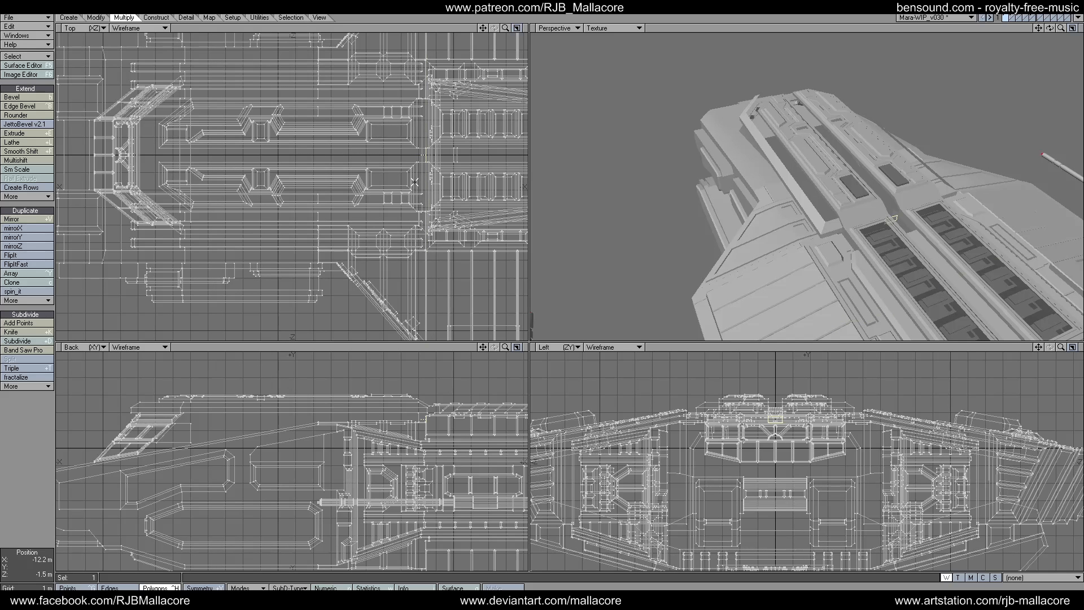
click(1010, 18)
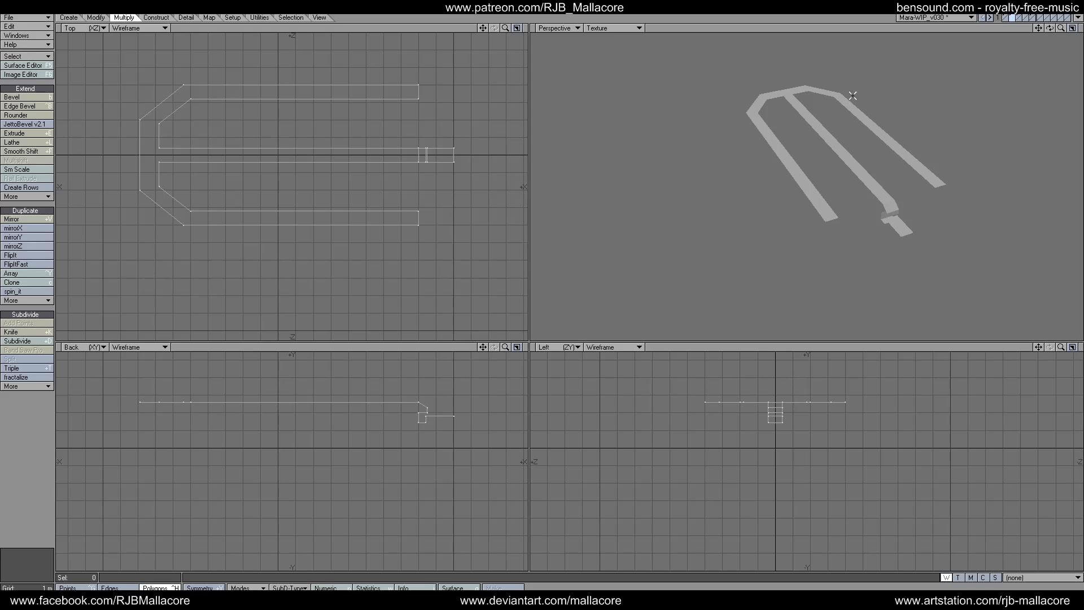
key(m)
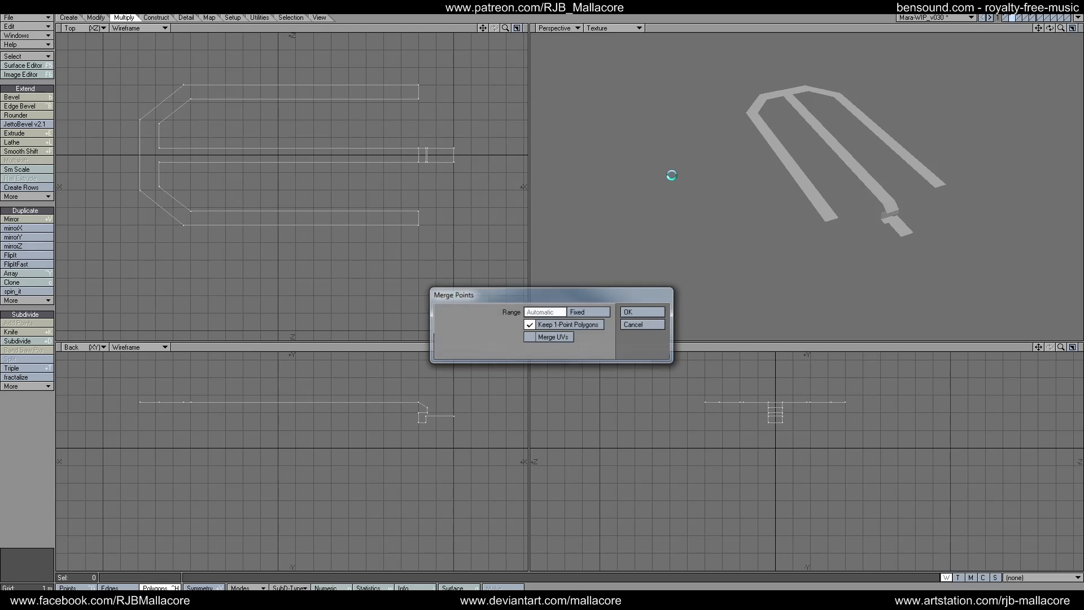
click(644, 311)
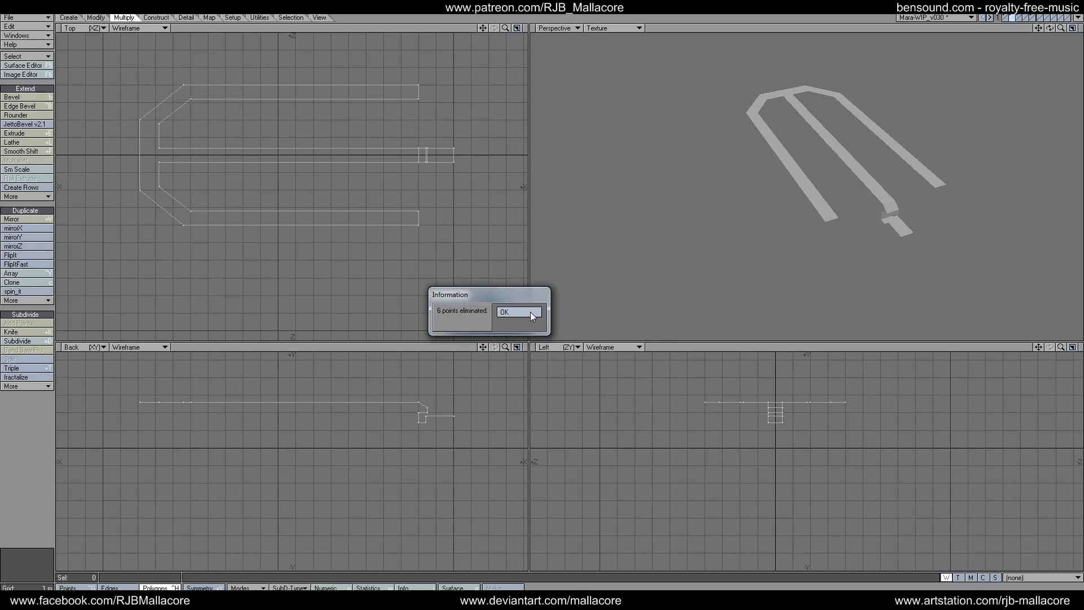
click(534, 315)
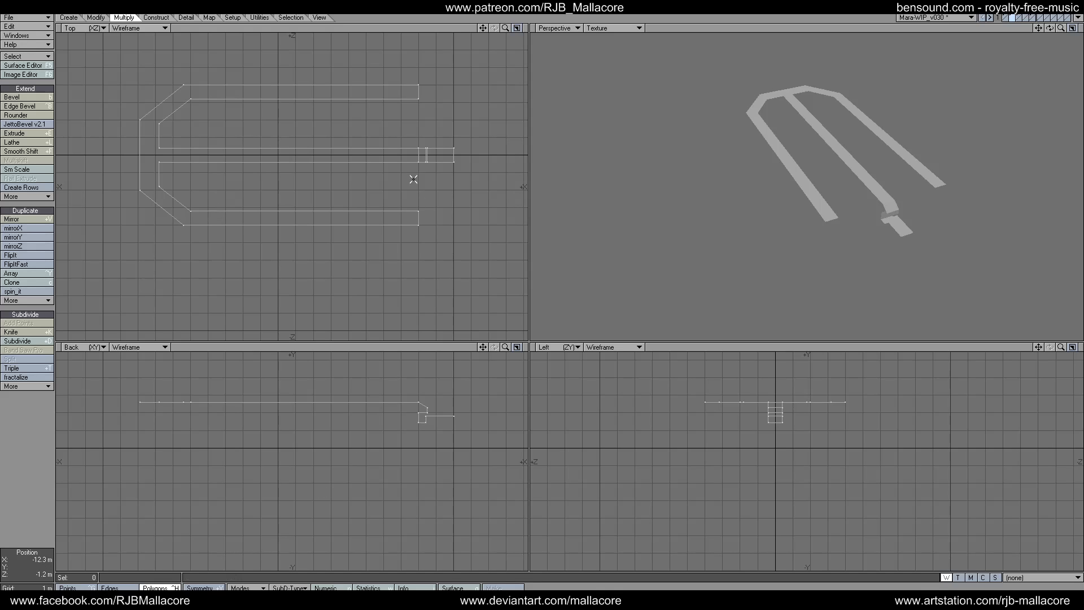
Select the forked top surface and its sloped end face, and slice both lengthwise with Knife just inside each edge of the central strip.
double_click(422, 155)
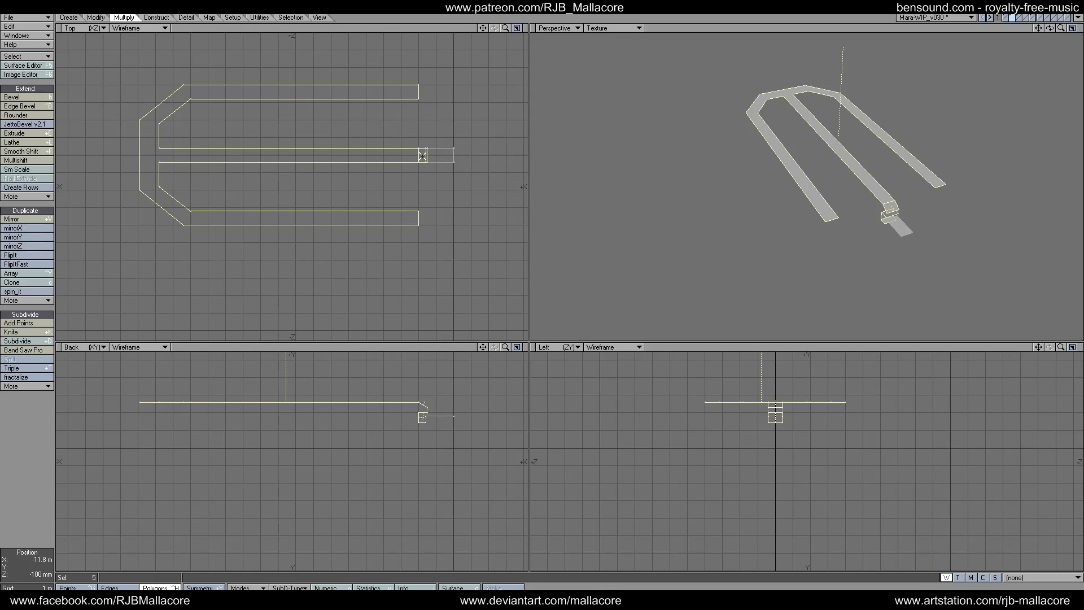
drag(423, 427, 417, 417)
click(9, 333)
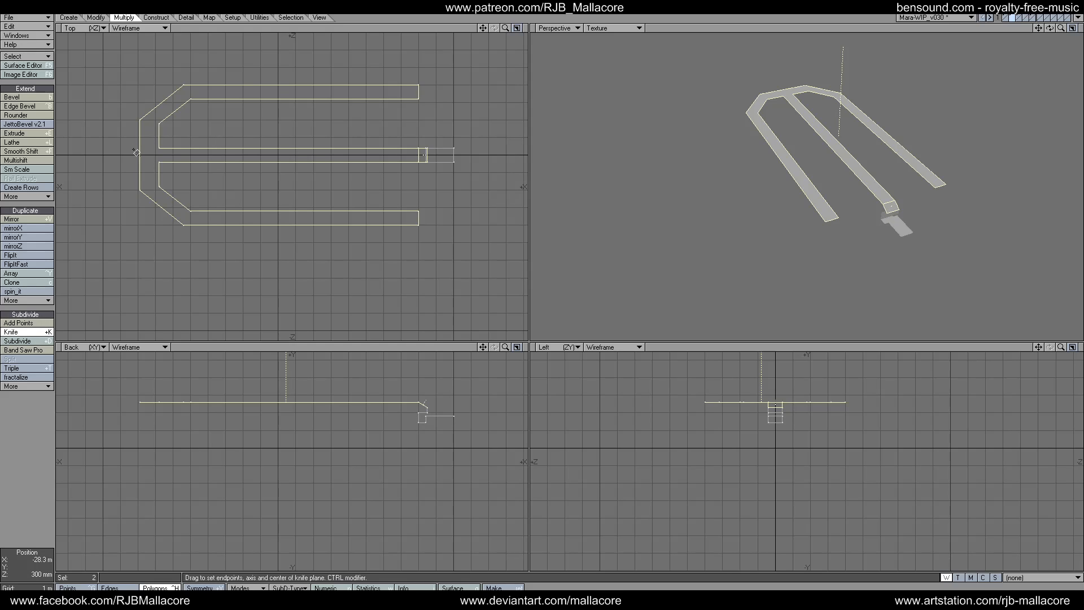
drag(134, 151, 435, 152)
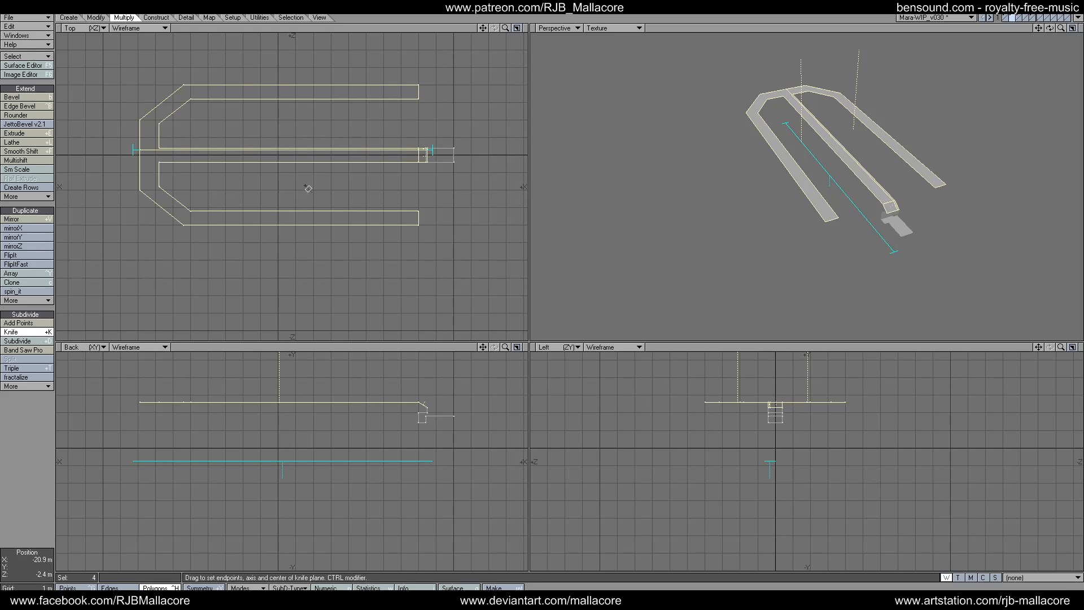
key(space)
click(23, 333)
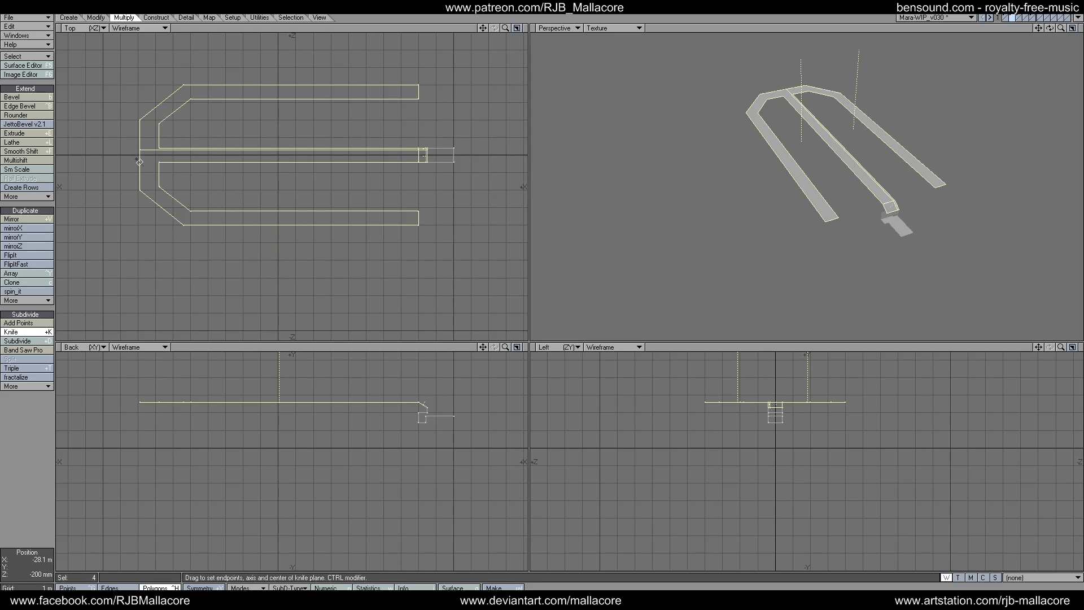
drag(135, 162, 434, 163)
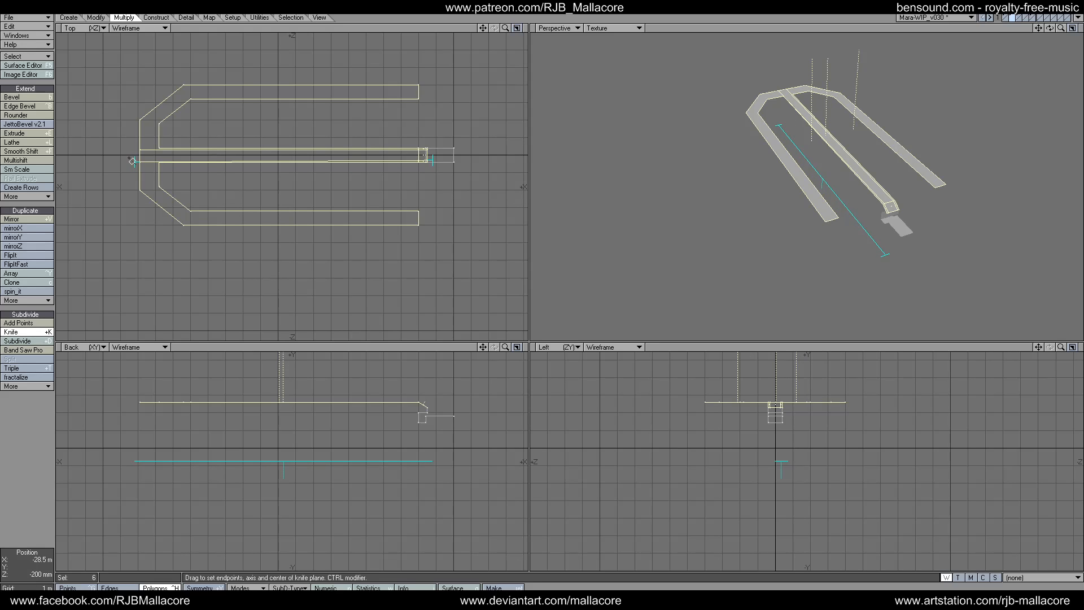
key(space)
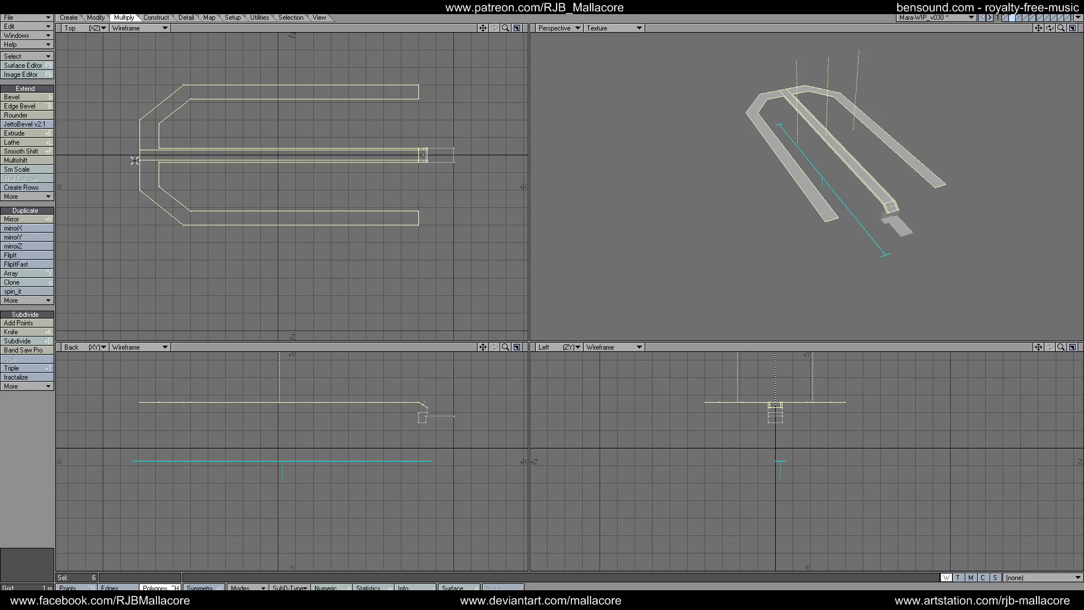
Keep only the sliced central strip and its sloped end selected, and inset them together by 150 mm with zero shift using Multishift.
click(142, 127)
click(144, 192)
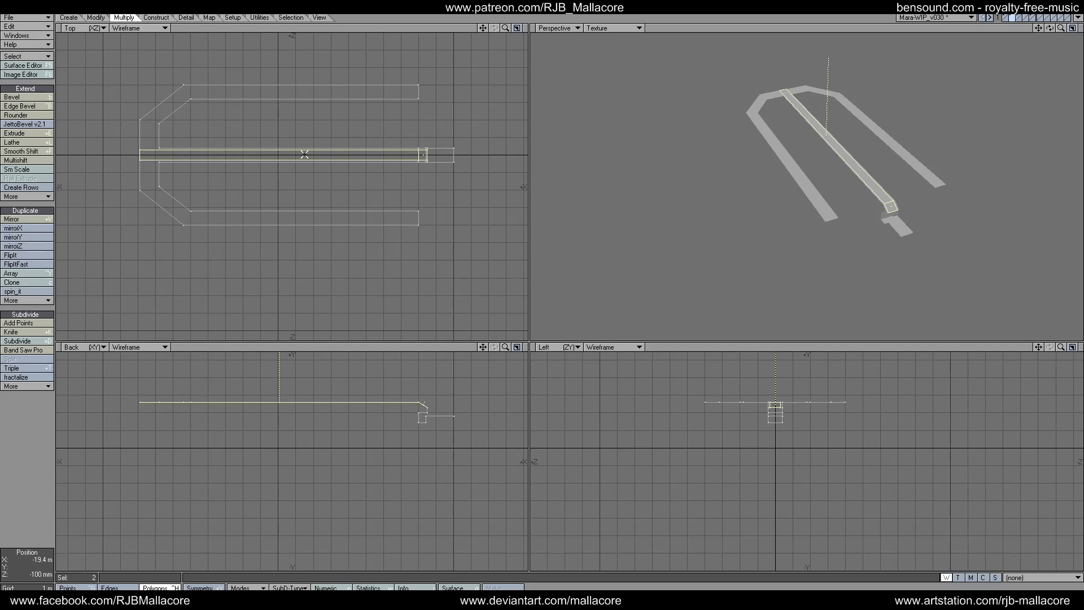
click(36, 161)
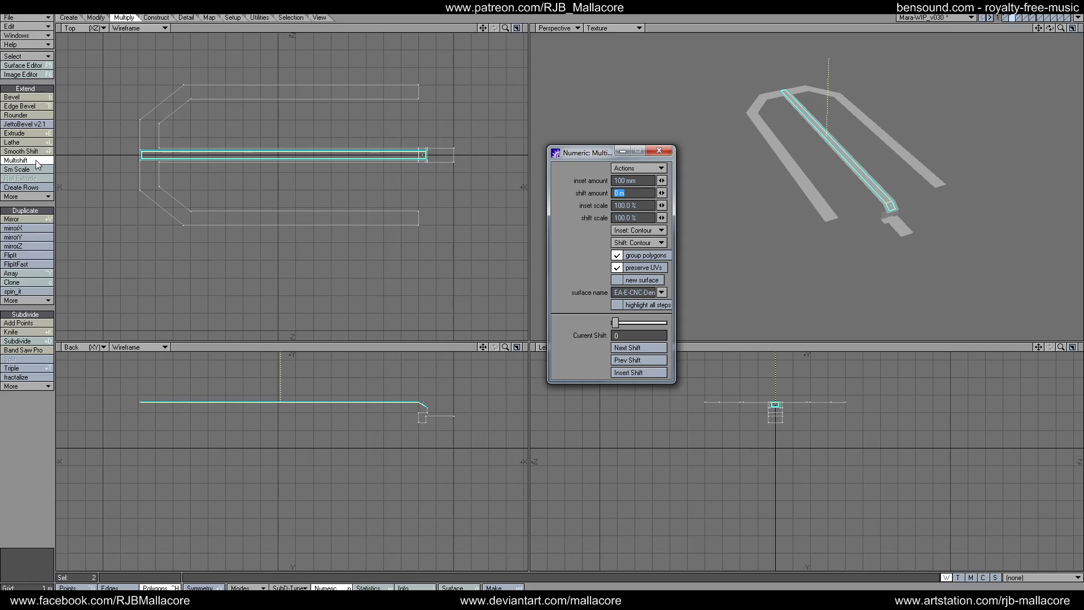
click(616, 180)
text(2)
key(Tab)
double_click(635, 181)
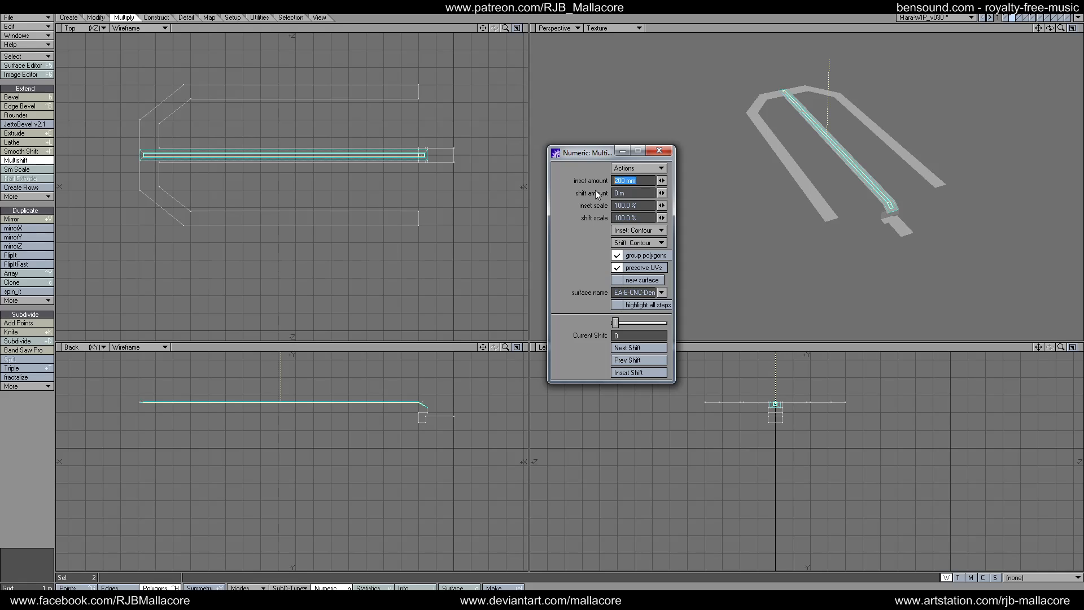
text(150)
key(Tab)
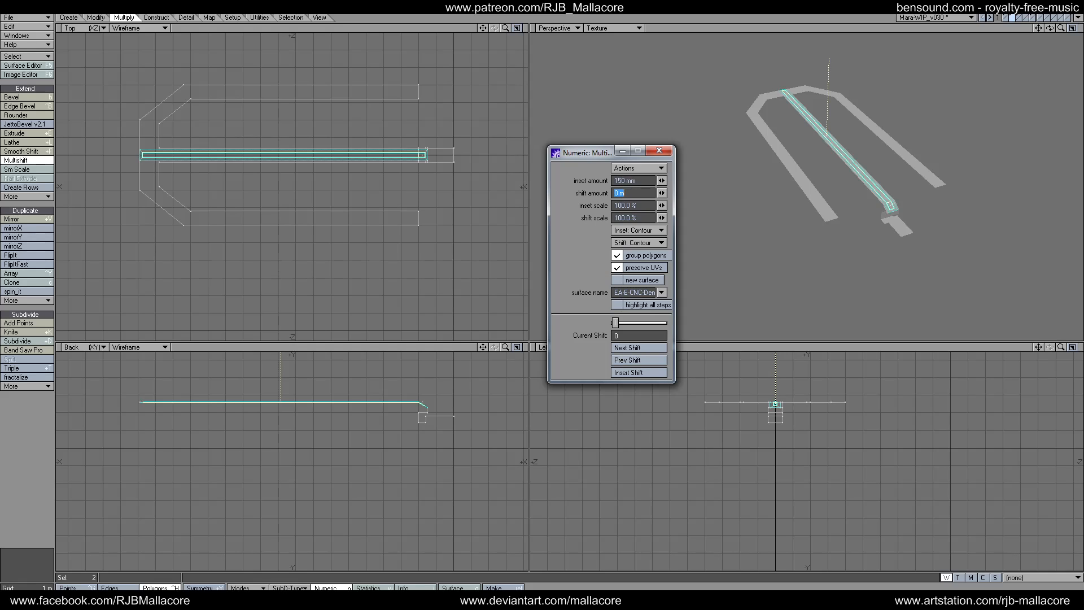
click(658, 150)
Recess the inset central strip with another Multishift, using an inset of 0 m and a shift of -100 mm.
click(45, 160)
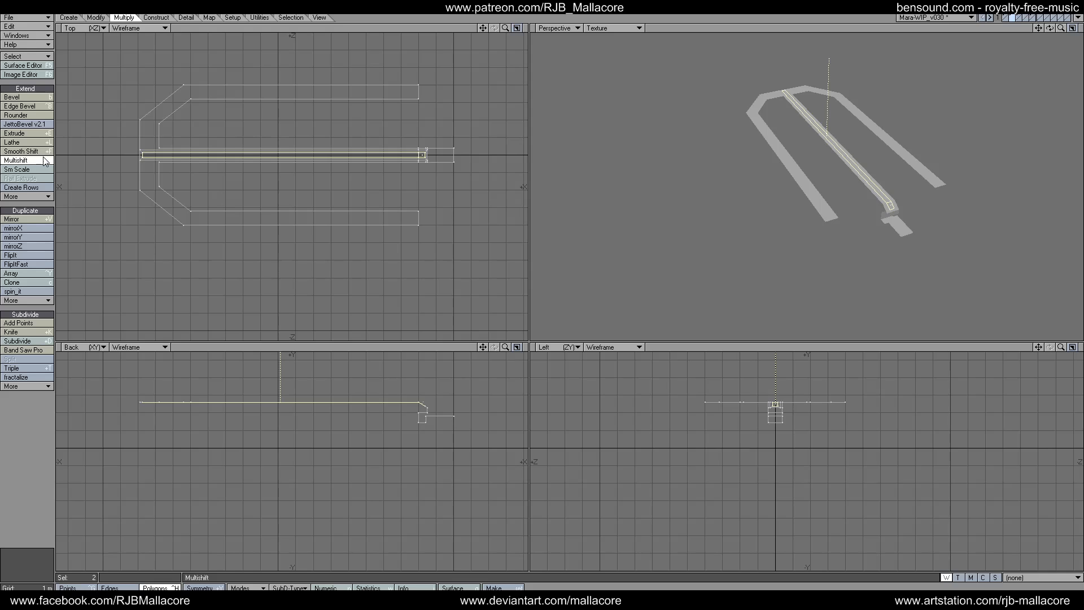
text(n-)
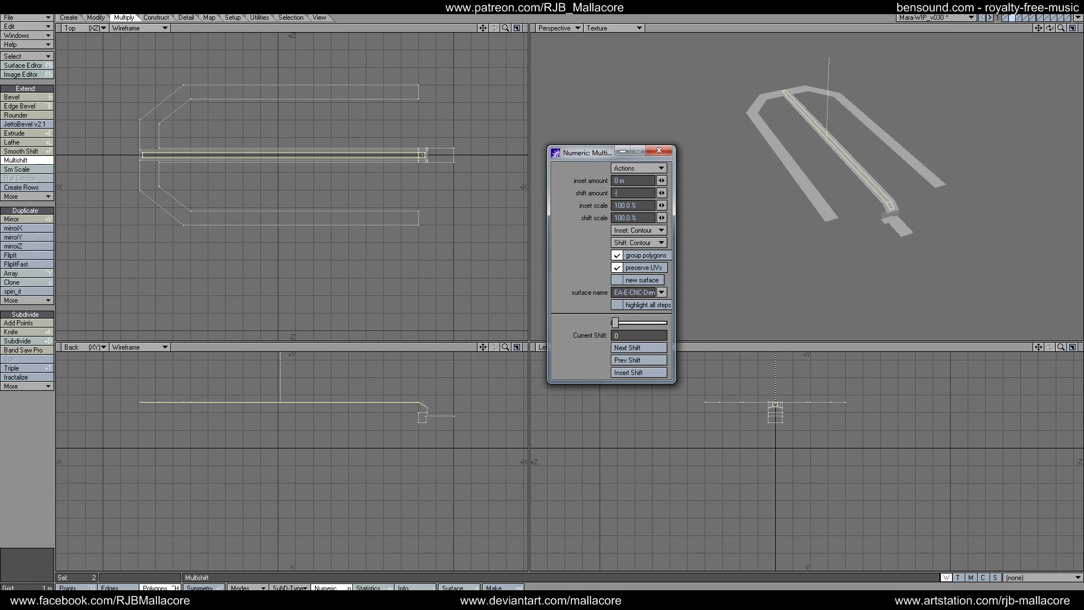
text(100mm)
key(Tab)
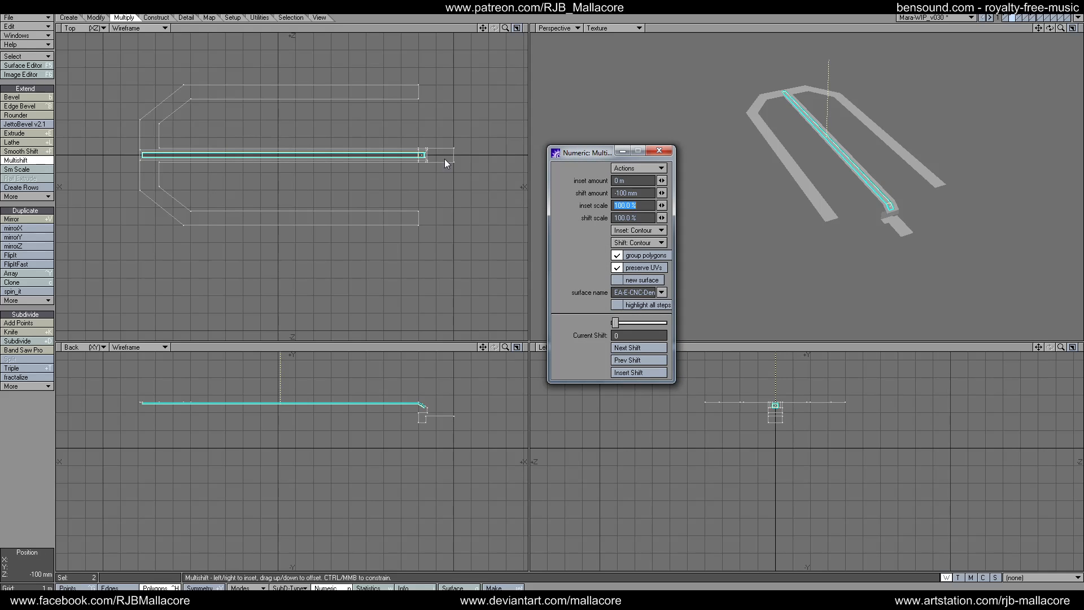
Deselect the recessed strip, select the small flat rectangle beyond its sloped end, and inset it by 150 mm with zero shift using Multishift.
click(661, 150)
key(space)
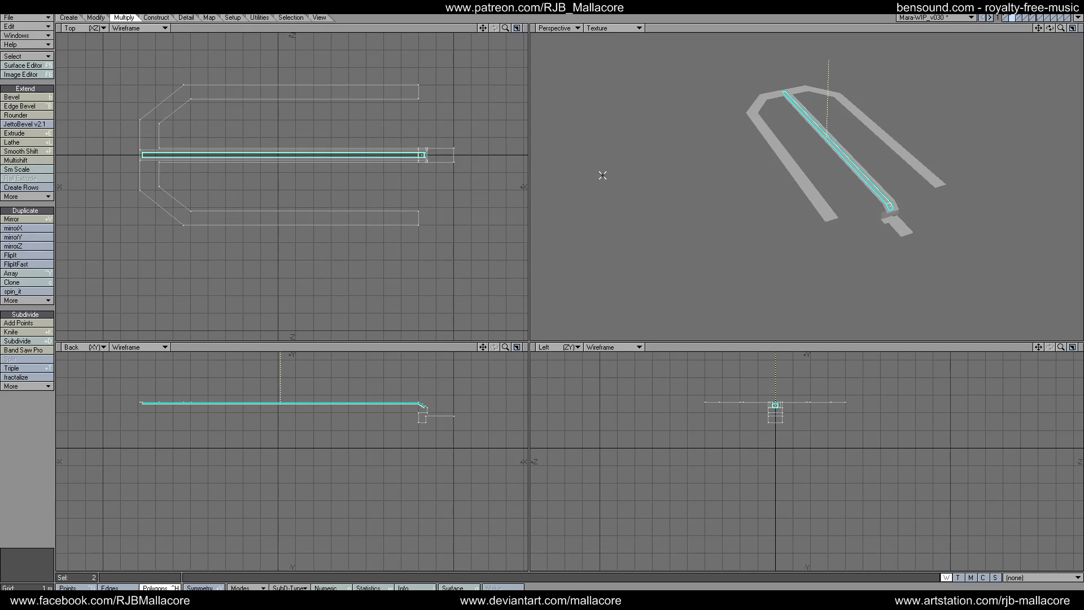
click(34, 438)
click(448, 153)
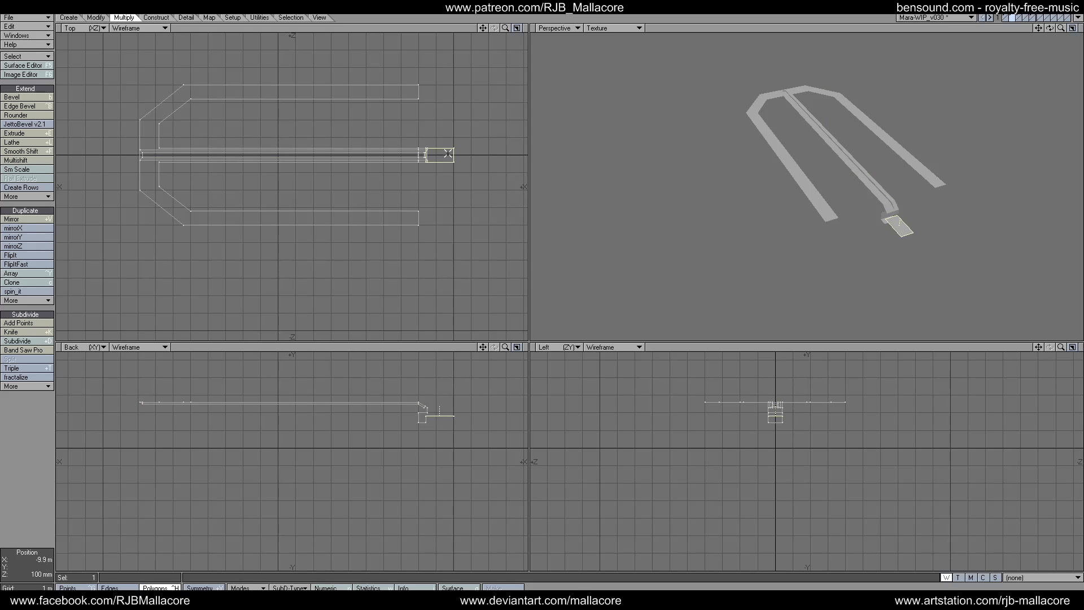
click(16, 161)
text(n)
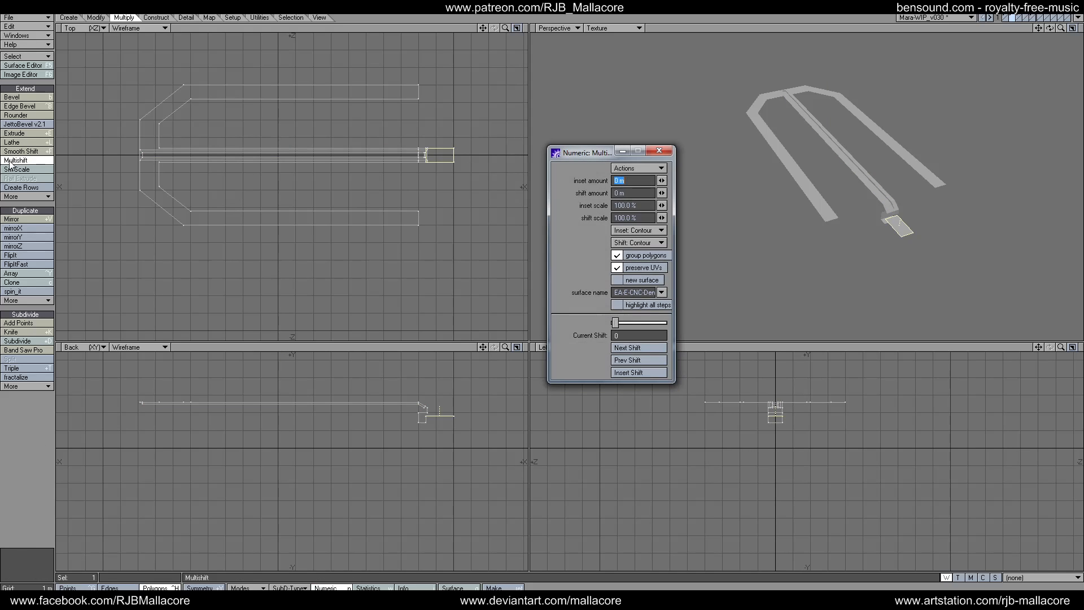
text(150mm)
key(Tab)
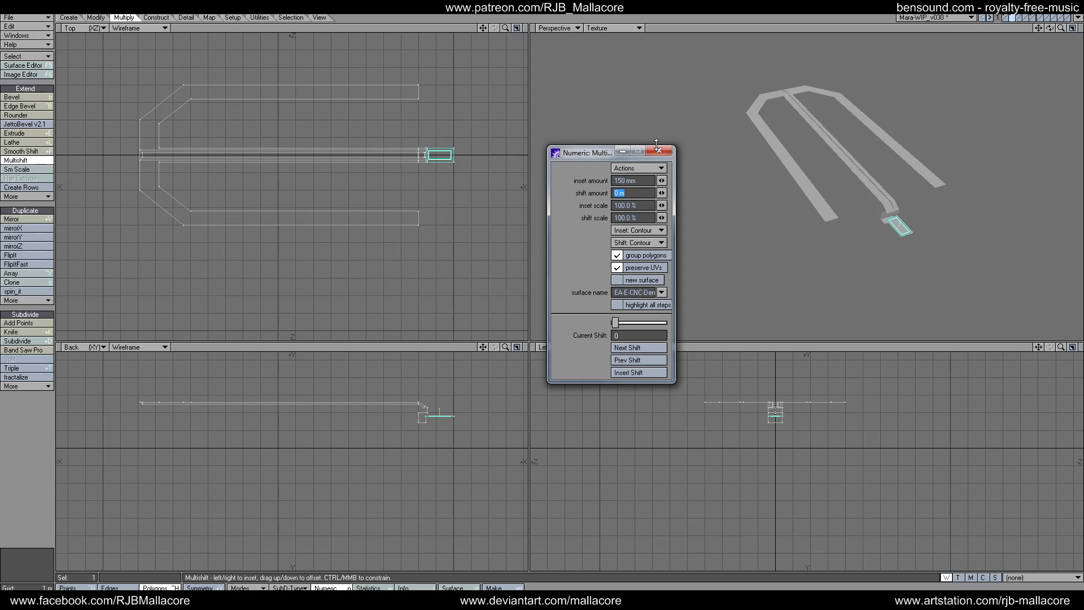
click(658, 151)
key(space)
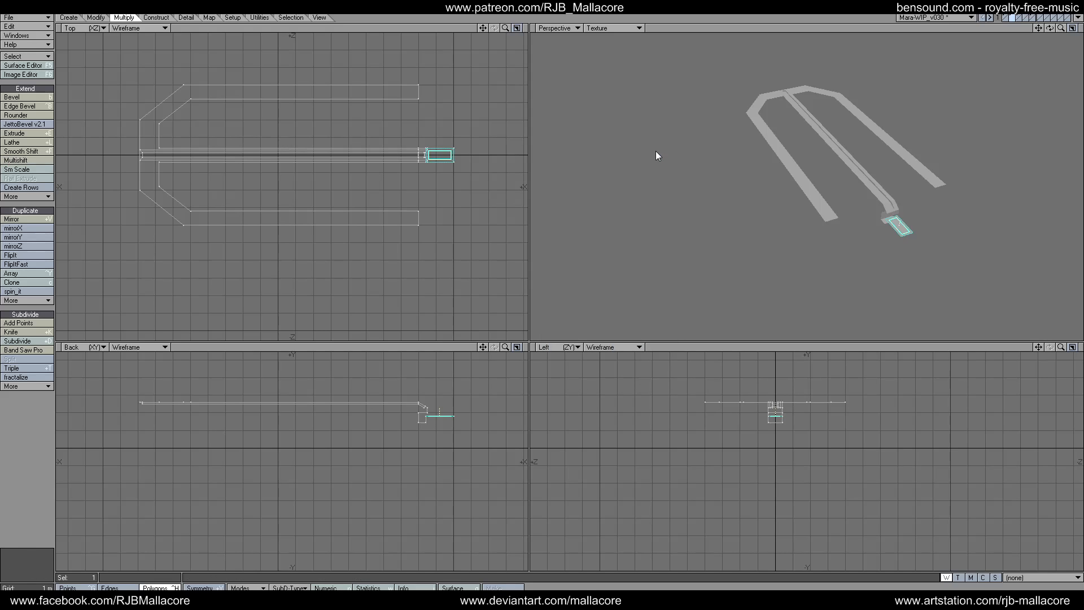
Recess the inset rectangle with another Multishift, using an inset of 0 m and a negative shift.
key(n)
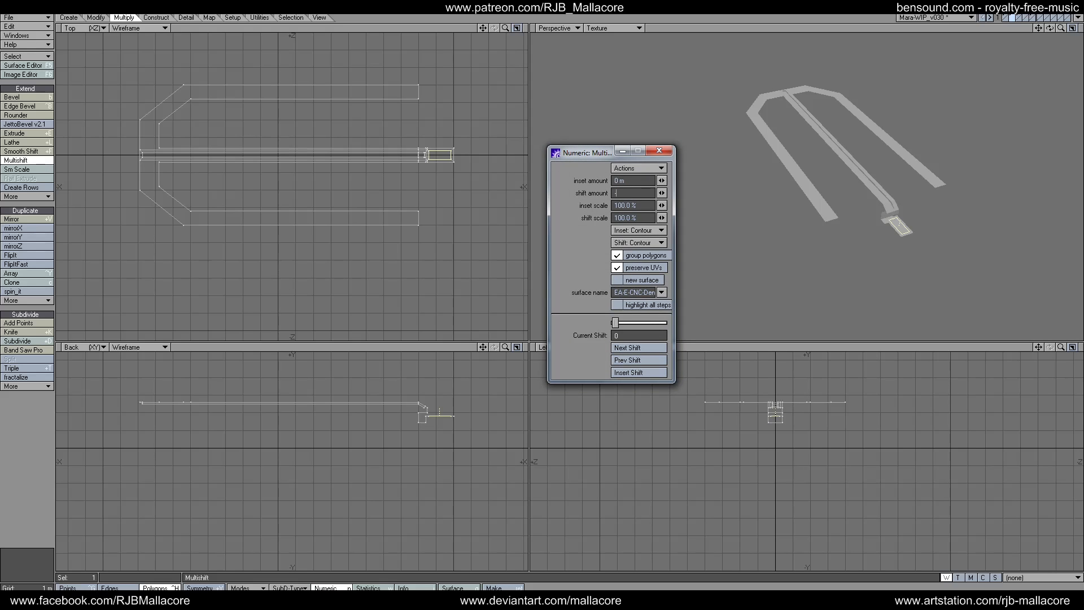
key(Tab)
click(662, 151)
key(space)
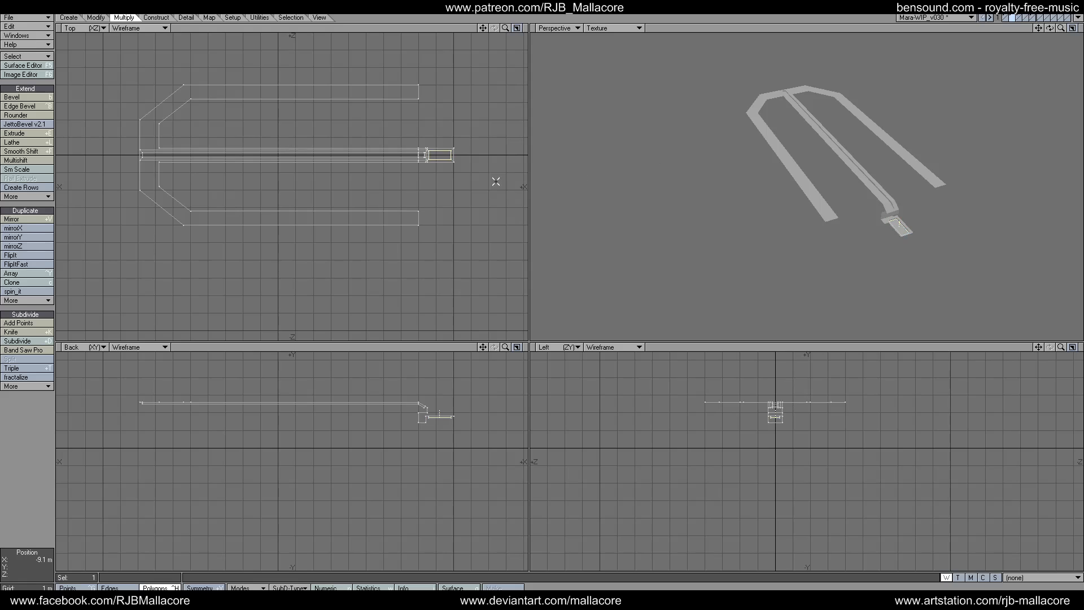
Slice the recessed rectangle crosswise through its middle with Knife.
click(23, 333)
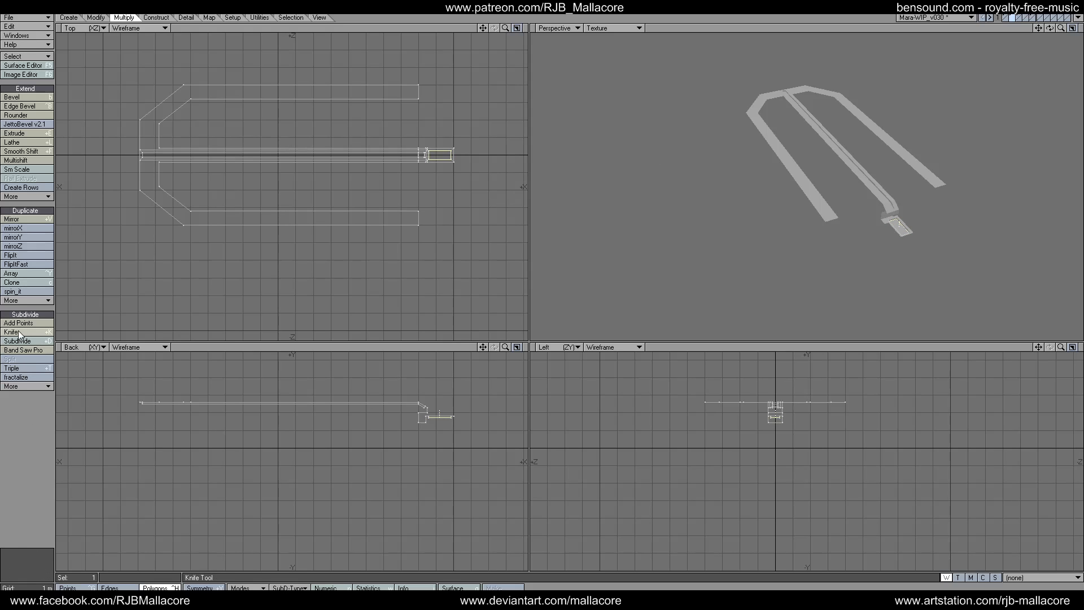
drag(439, 145, 440, 192)
key(space)
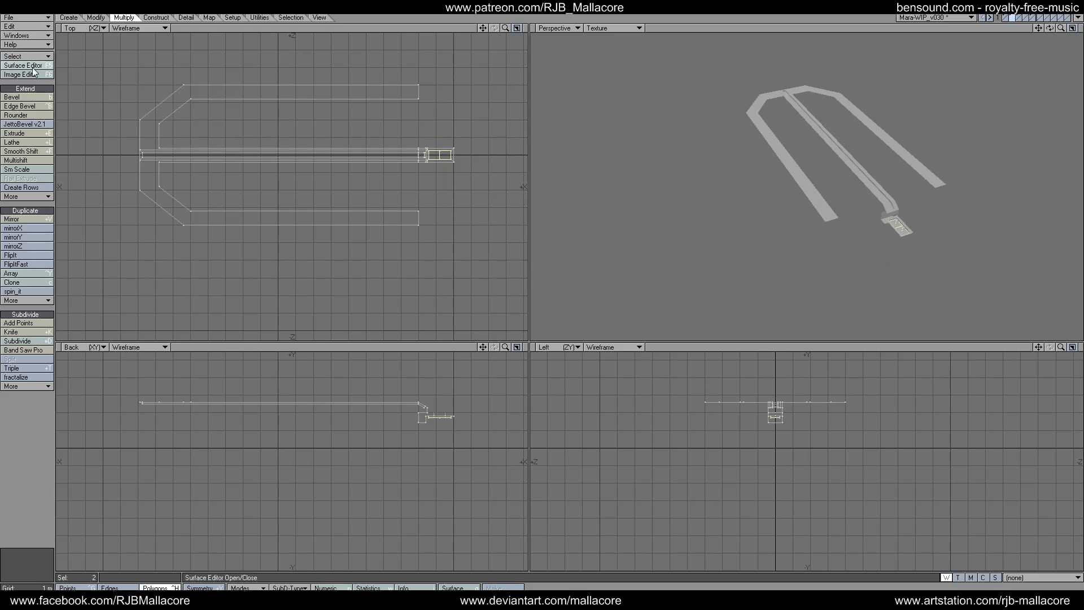
Bevel both halves of the sliced rectangle with a shift of 50 mm and an inset of 50 mm.
click(32, 96)
key(n)
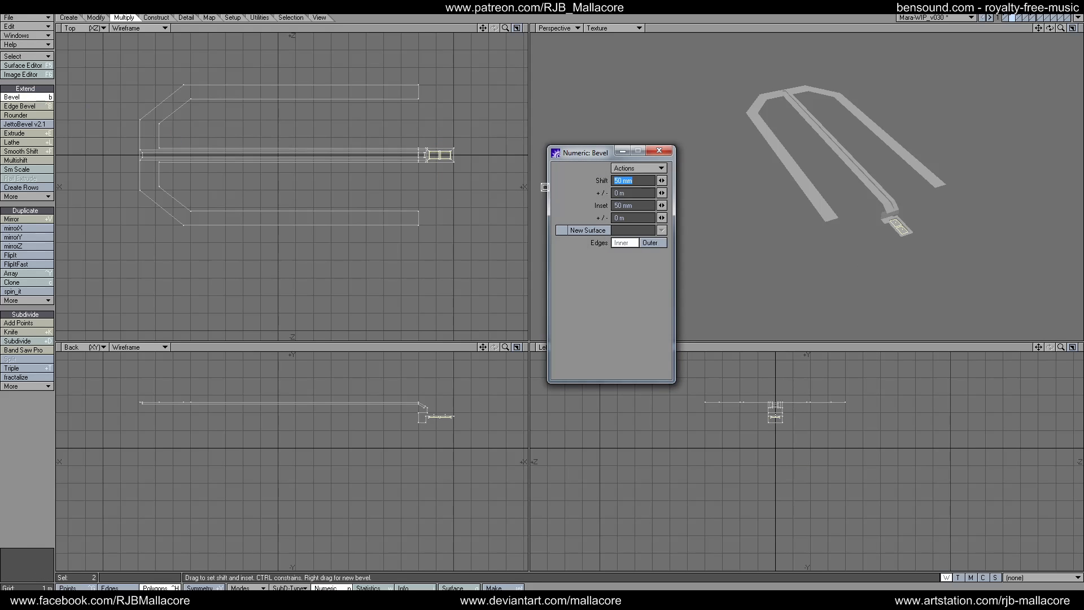
click(659, 151)
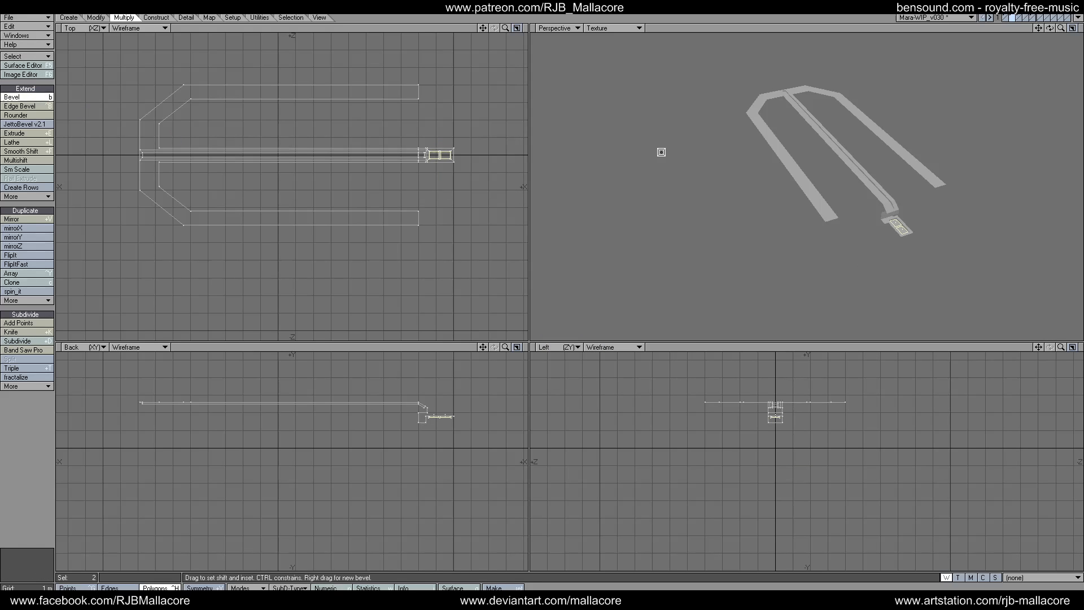
key(space)
Select only the two halves of the forked surface and slice each with Knife just outside the central strip, separating the outer arms.
click(57, 455)
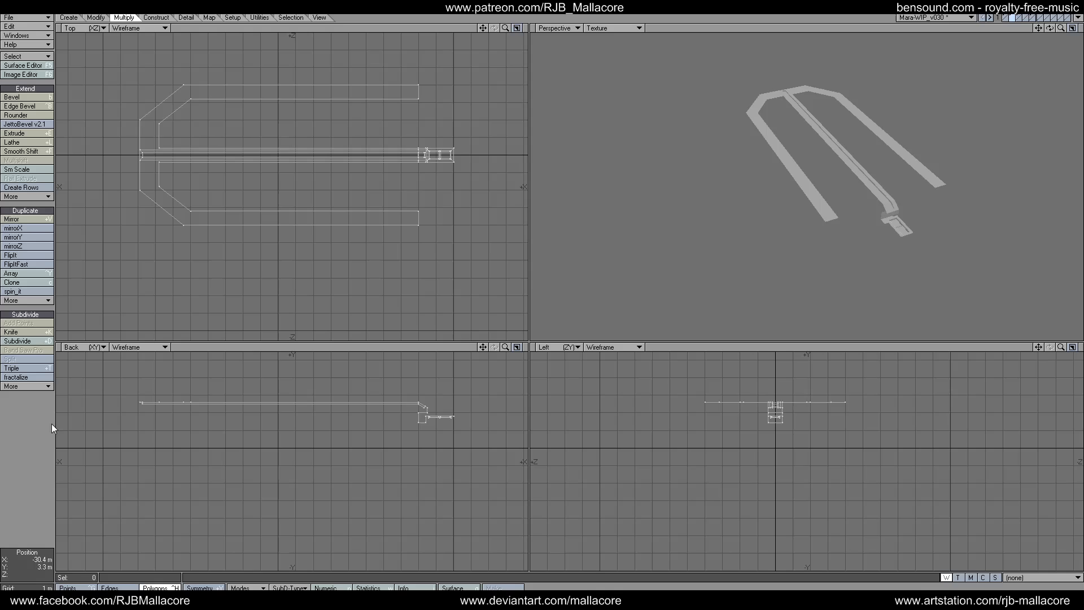
click(264, 207)
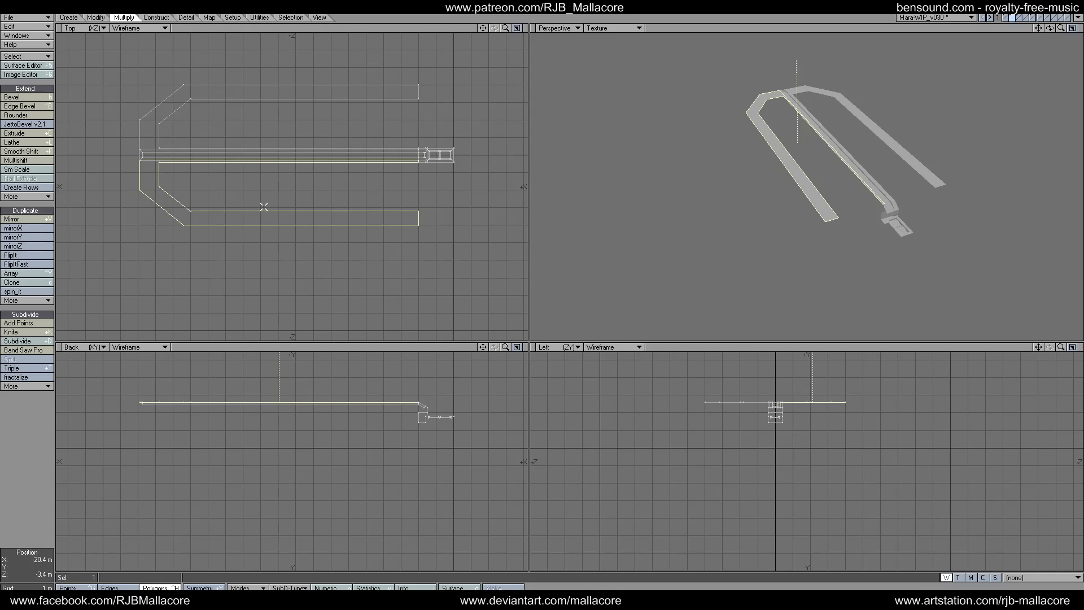
click(259, 88)
key(shift+k)
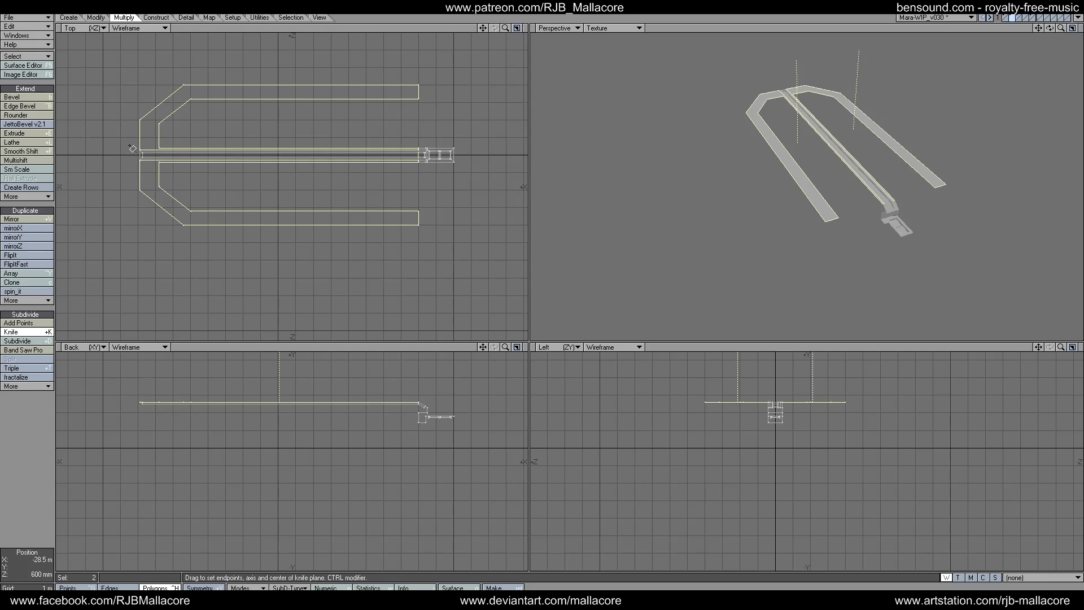
mouse_move(132, 143)
mouse_down()
mouse_move(186, 149)
mouse_move(120, 150)
mouse_up()
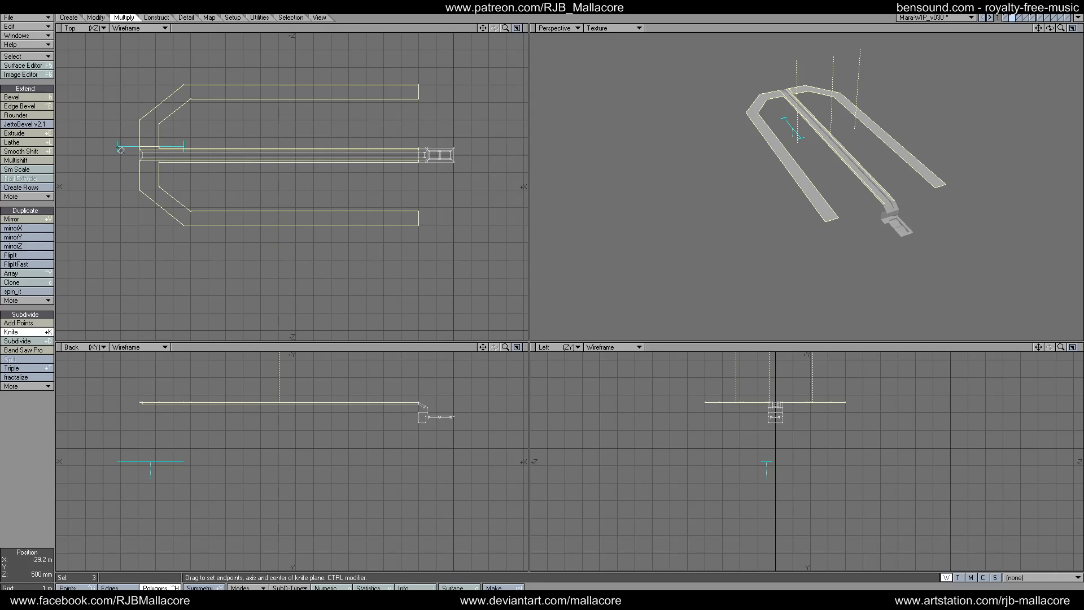
key(space)
click(24, 333)
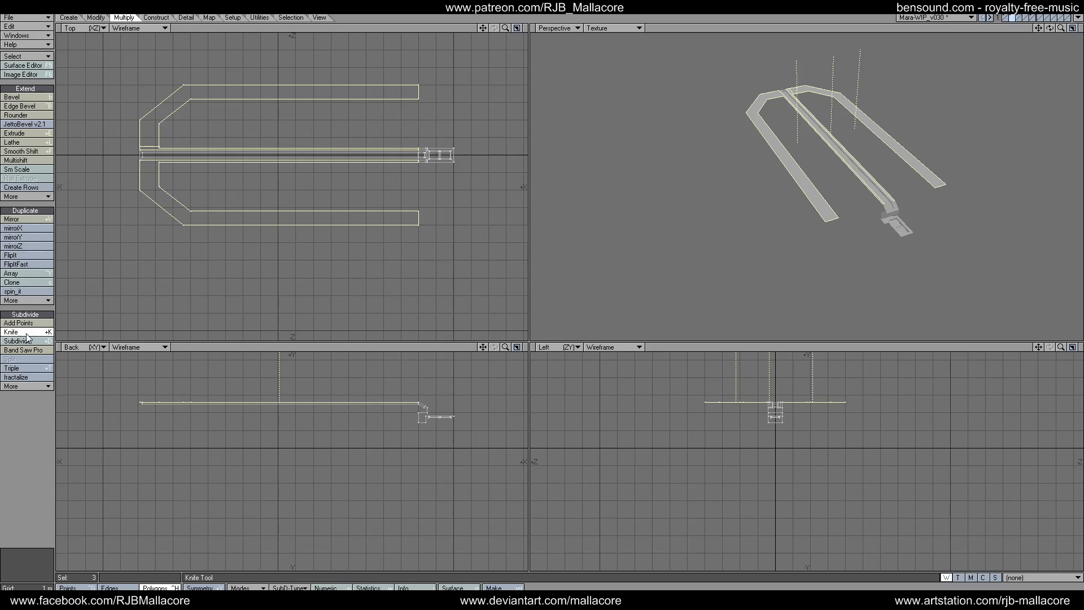
mouse_move(132, 169)
mouse_down()
mouse_move(175, 167)
mouse_move(127, 168)
mouse_up()
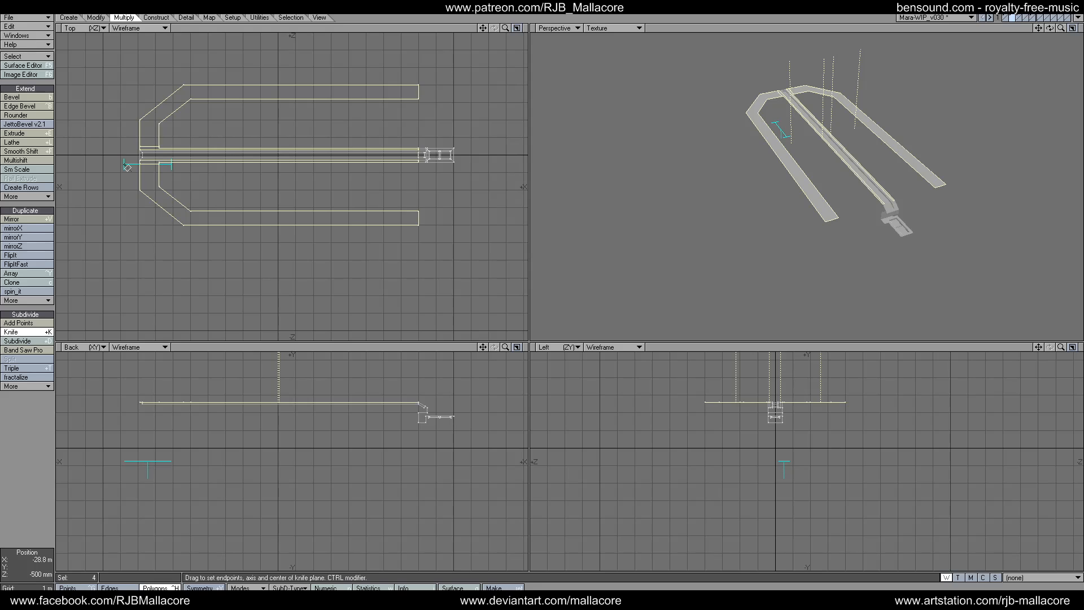
key(space)
Select only the two bent outer arms and inset them by 200 mm with zero shift using Multishift.
click(42, 407)
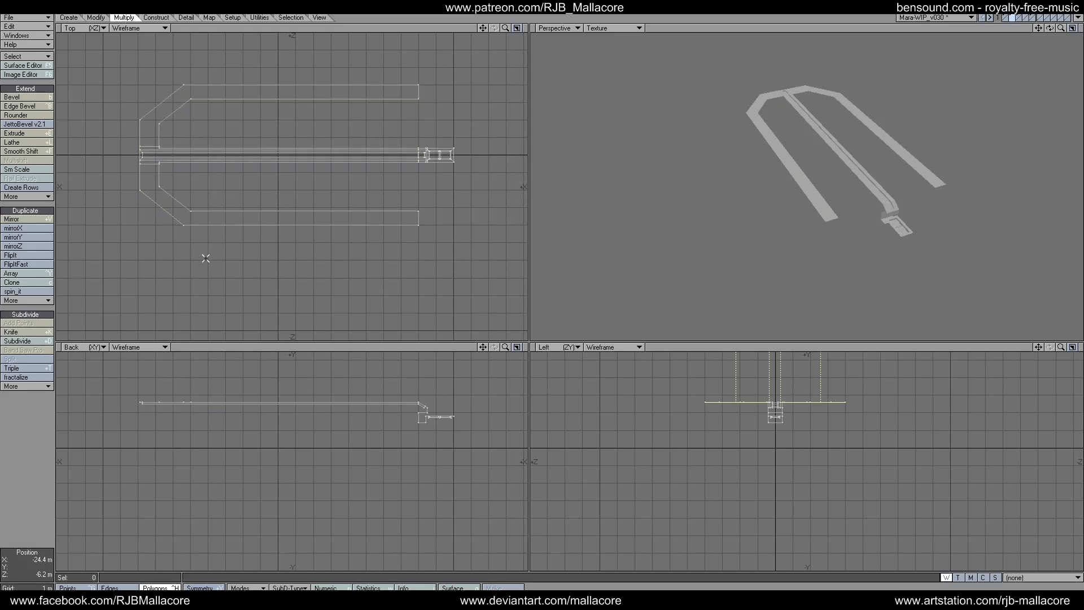
click(216, 216)
click(224, 78)
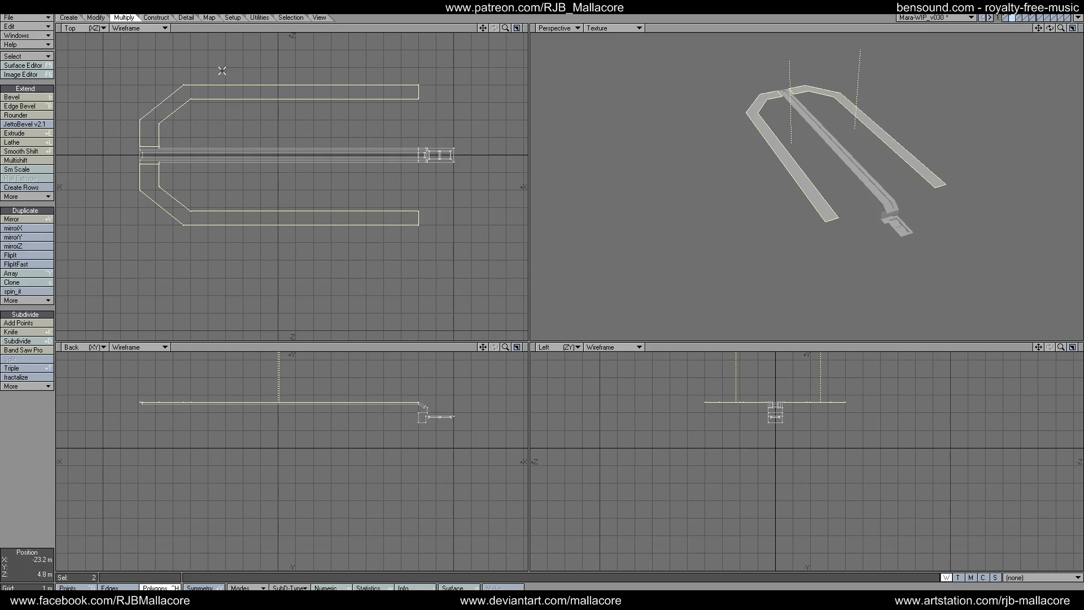
click(26, 164)
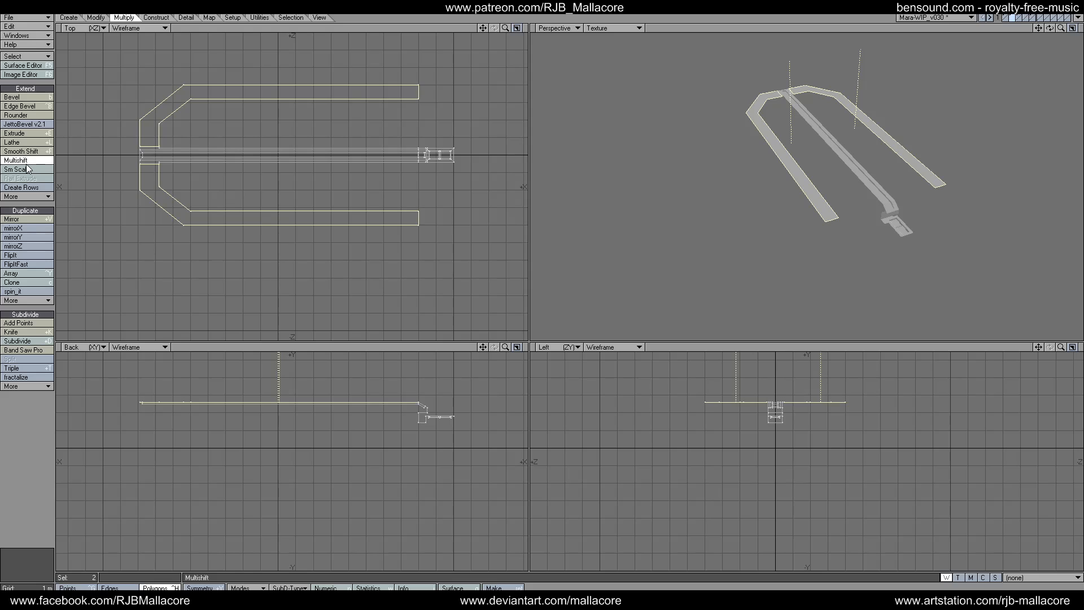
key(n)
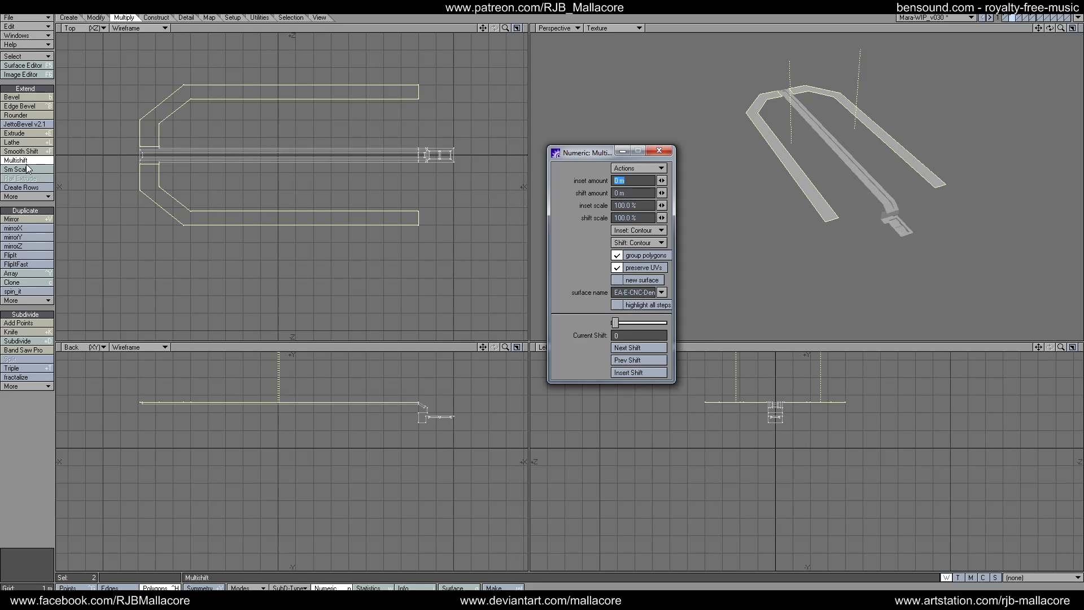
text(200mm)
key(Tab)
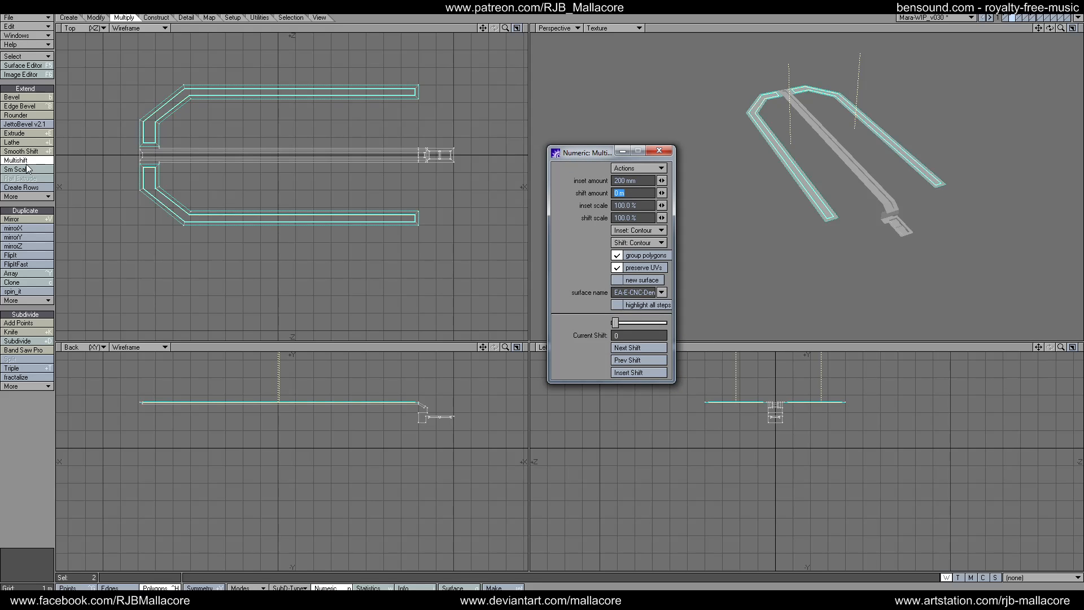
click(659, 150)
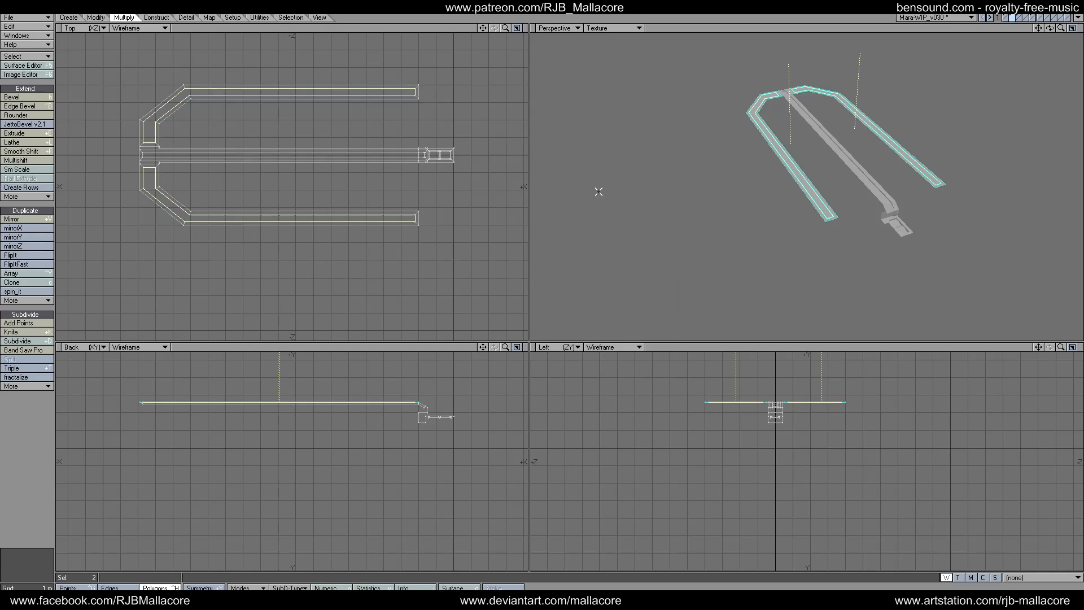
Recess the inset outer arms with another Multishift, using an inset of 0 m and a shift of -100 mm.
click(32, 162)
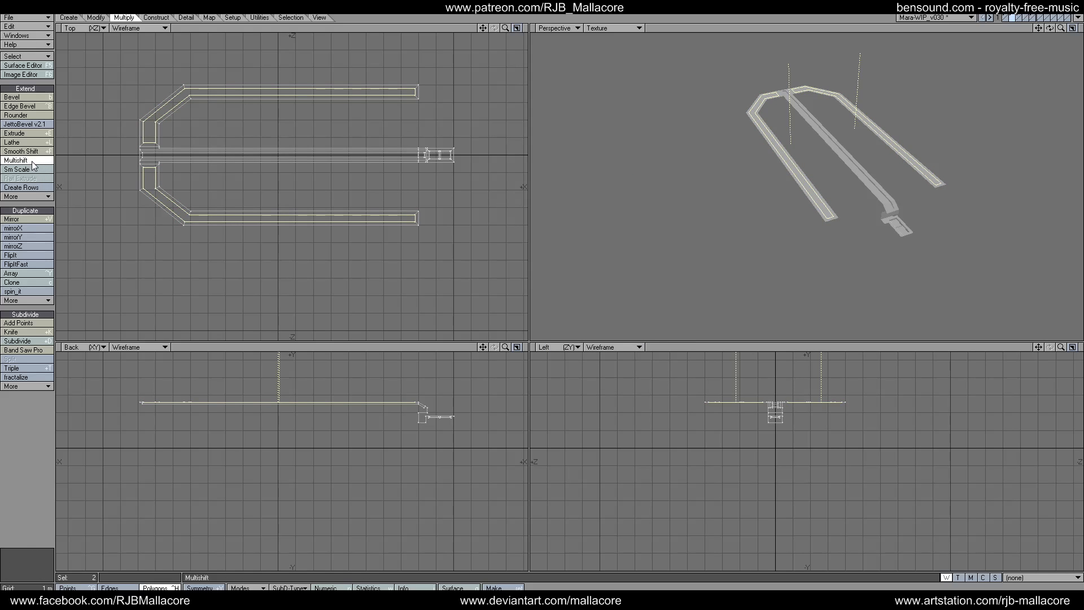
key(n)
key(Tab)
text(-100mm)
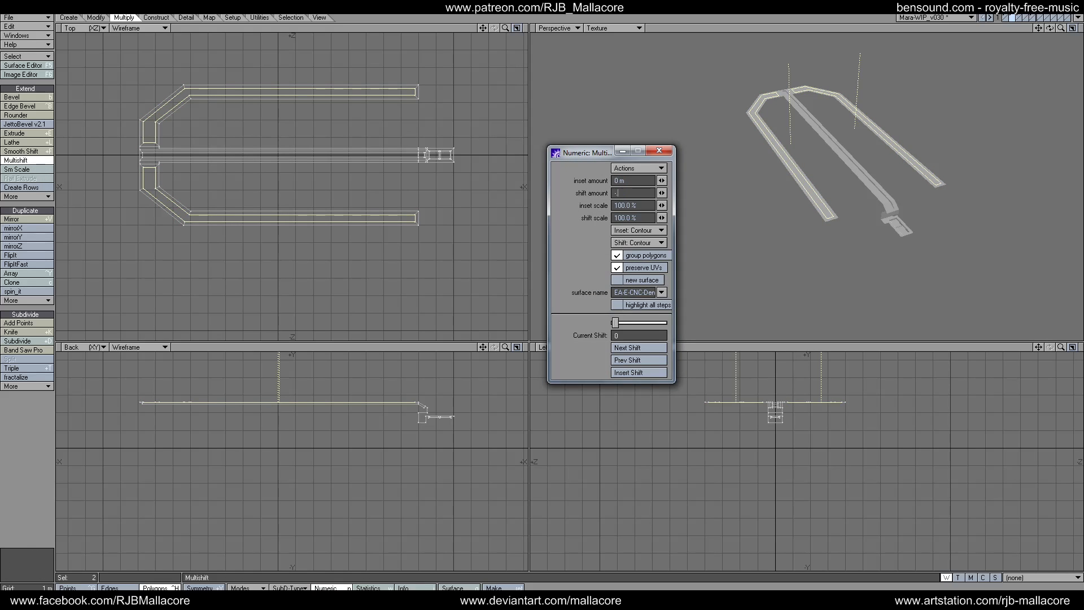
key(Tab)
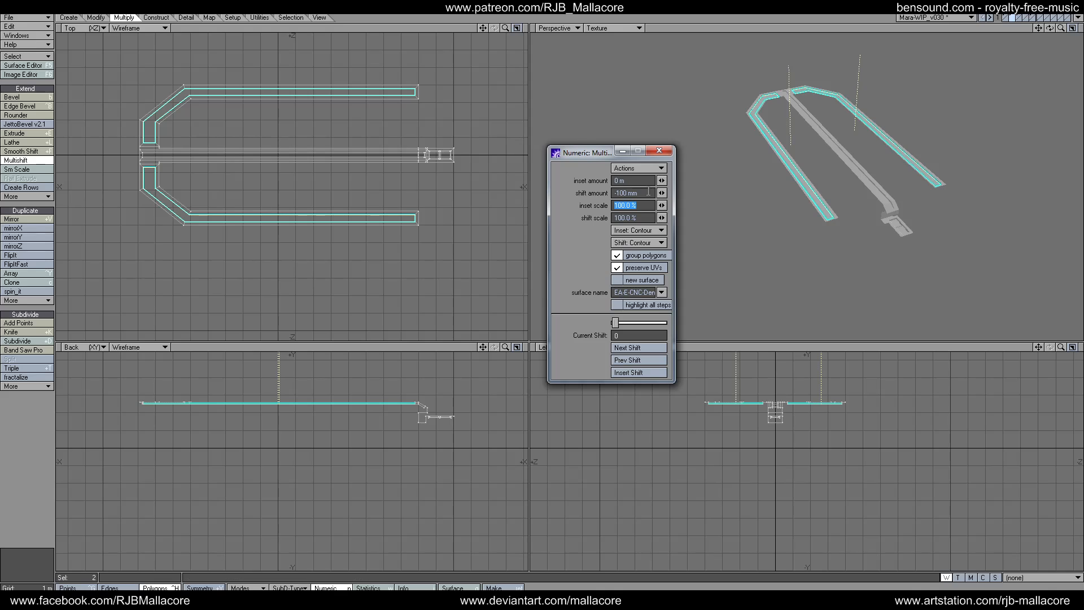
click(659, 150)
key(space)
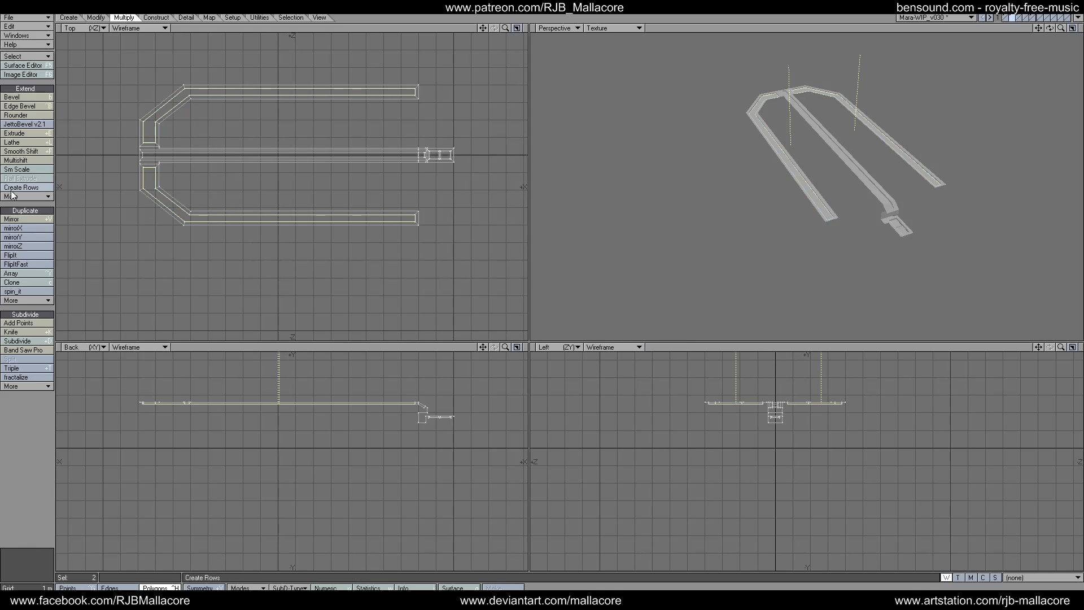
Inset the recessed floors of both outer arms by 100 mm with zero shift using Multishift.
click(18, 162)
key(n)
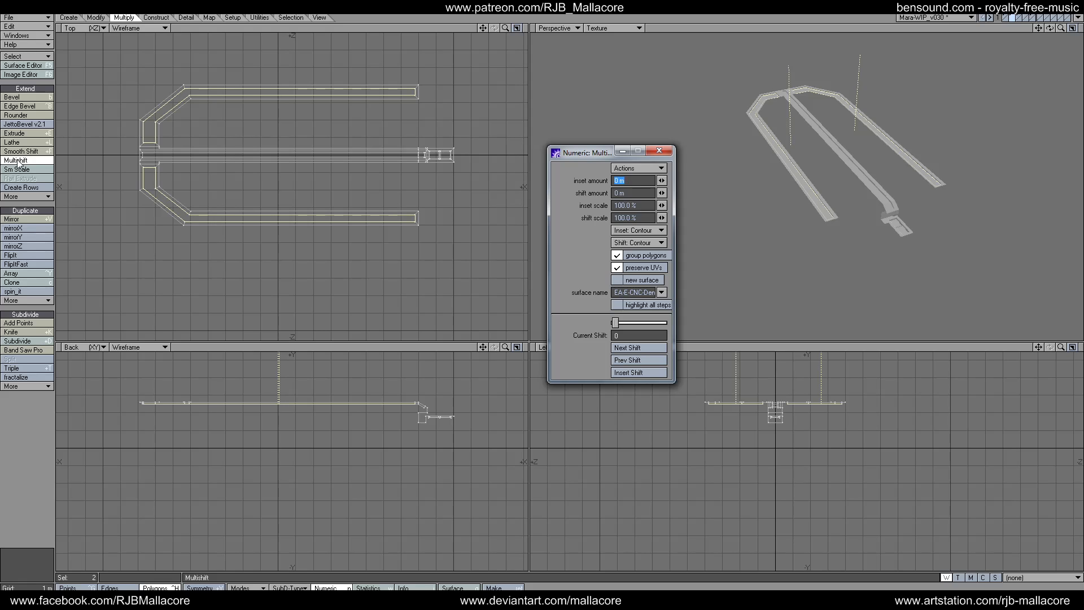
text(100mm)
key(Tab)
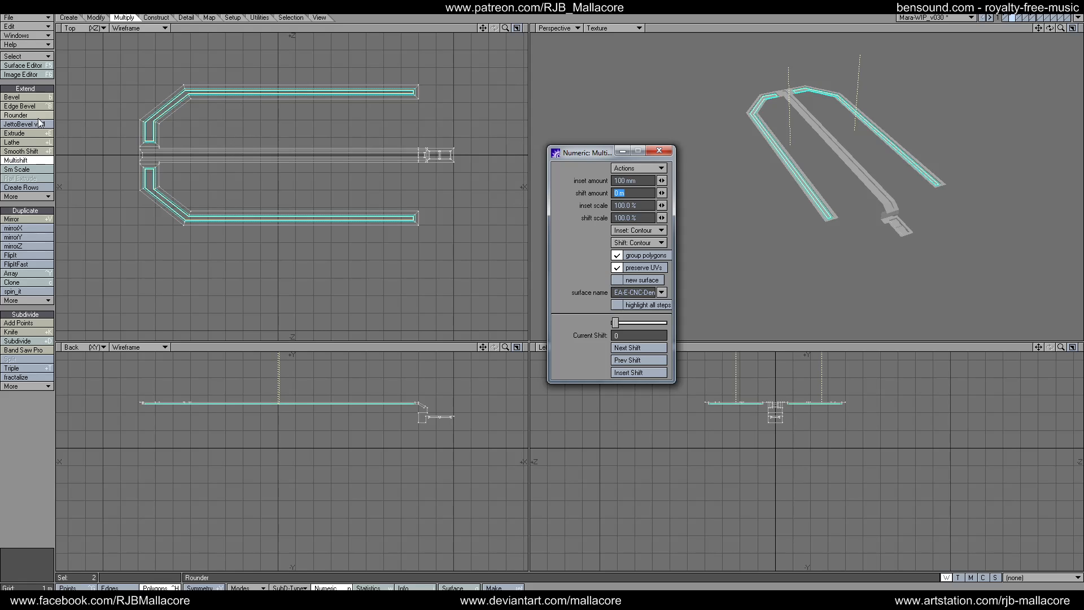
click(658, 150)
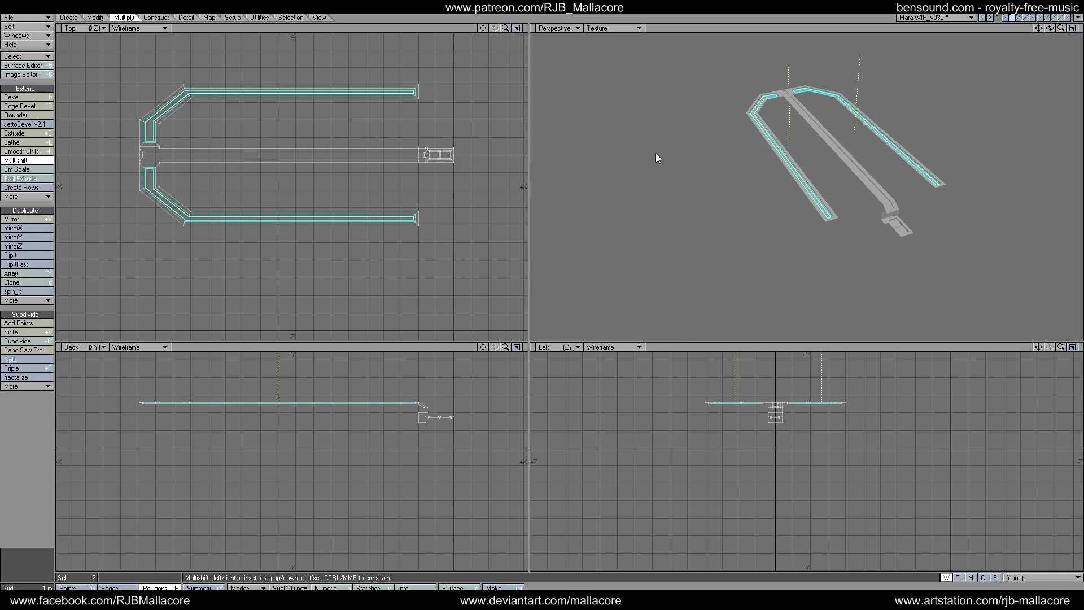
key(space)
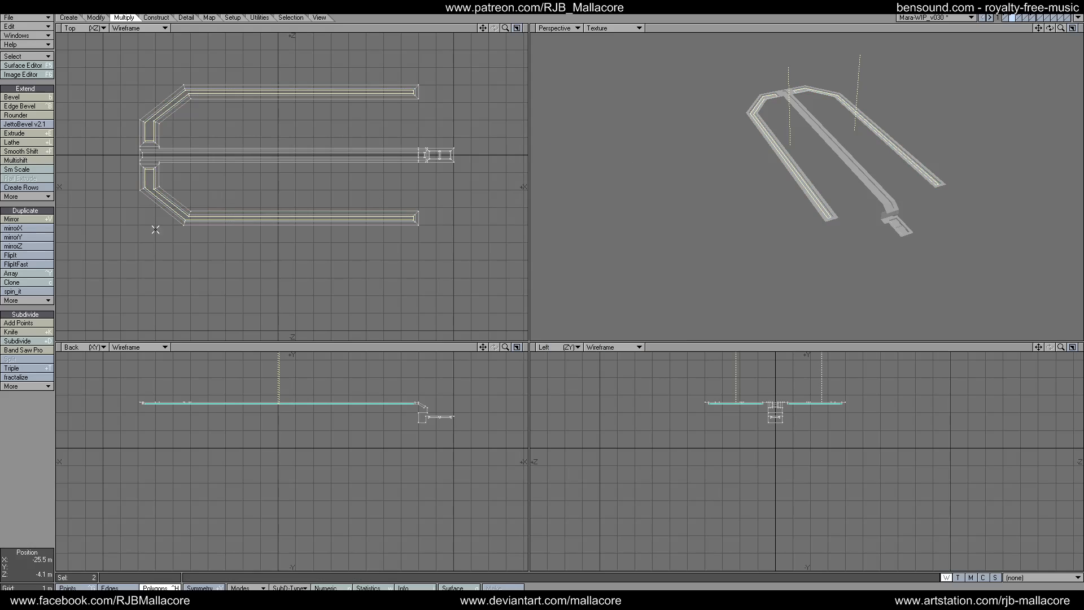
Raise the inner faces of both outer arms with another Multishift, using an inset of 0 m and a shift of 100 mm.
click(19, 161)
key(n)
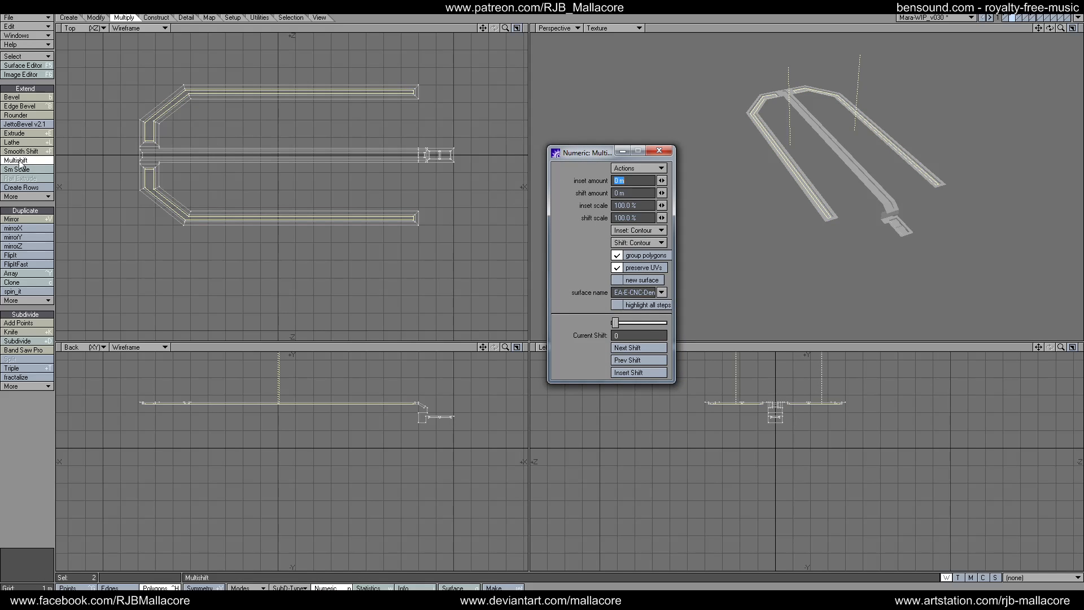
key(Tab)
text(100mm)
key(Tab)
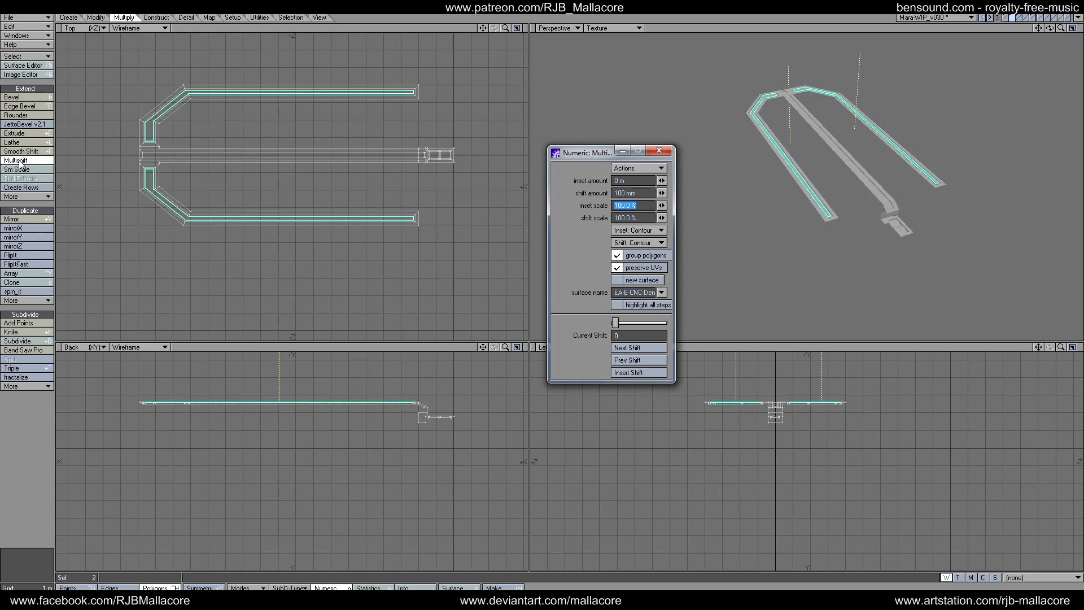
click(658, 151)
key(space)
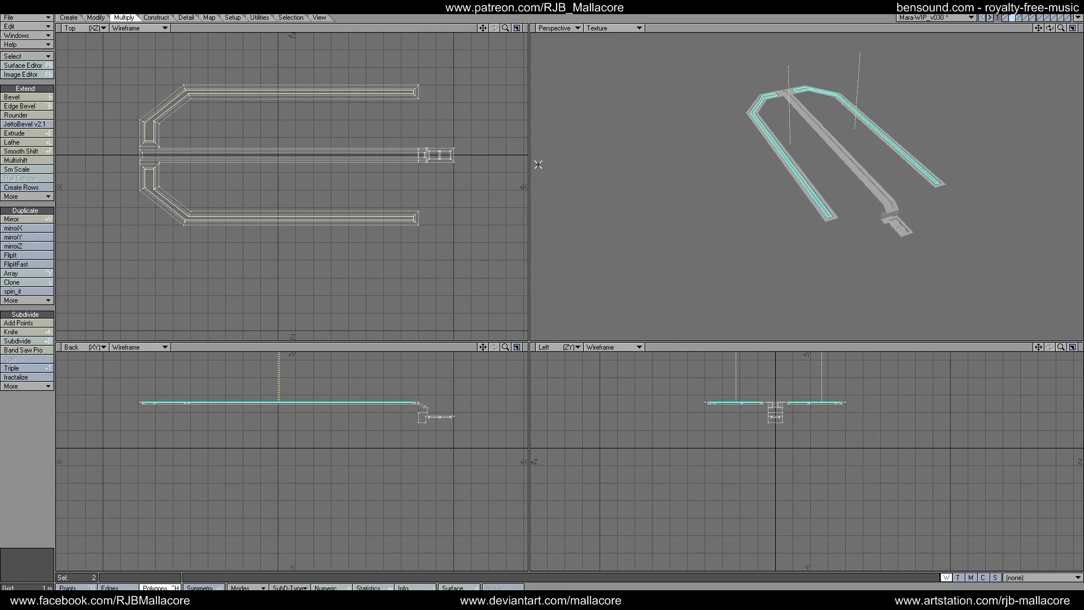
Slice the raised inner faces of both outer arms near their front bends with Knife and keep only the two short end pieces selected.
click(10, 331)
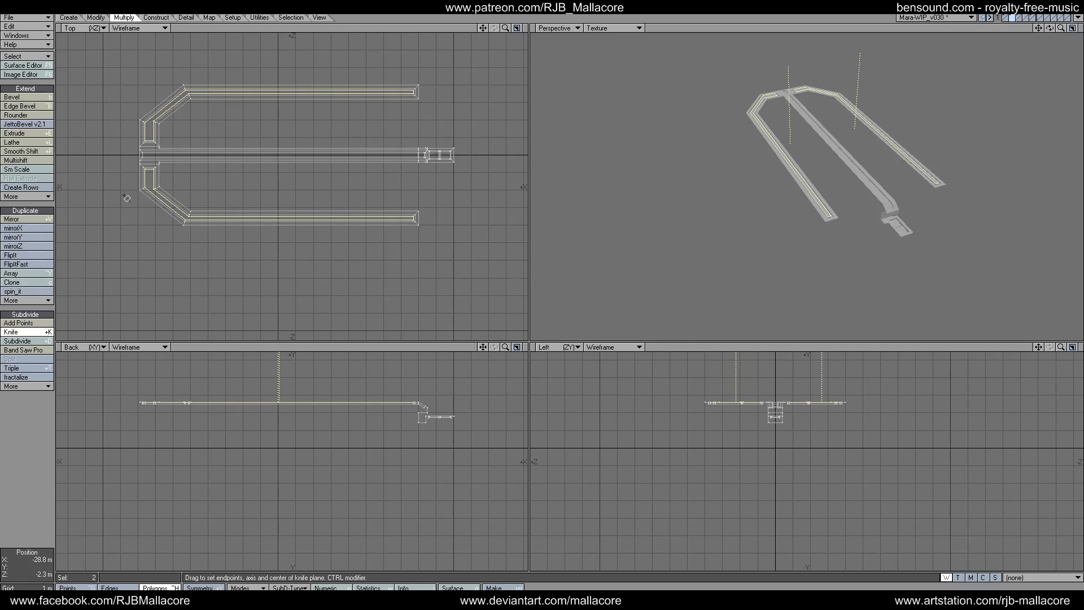
mouse_move(138, 128)
mouse_down()
mouse_move(179, 128)
mouse_move(132, 129)
mouse_up()
click(43, 333)
click(31, 332)
drag(137, 185, 173, 189)
key(space)
drag(171, 220, 233, 78)
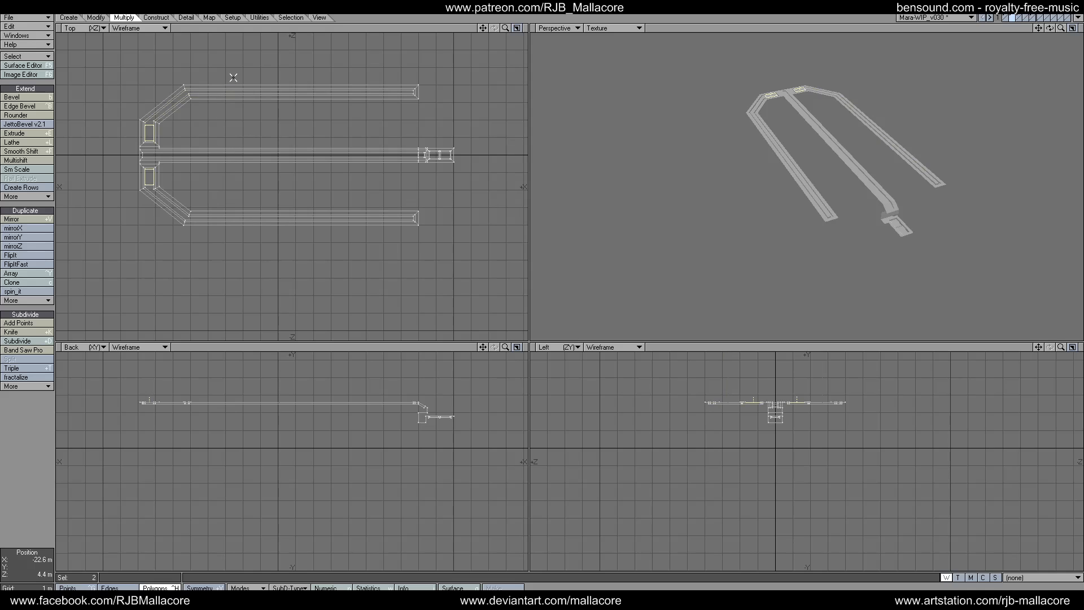
Bevel the two short front pieces with a shift of 50 mm and an inset of 50 mm, and clear the selection.
click(42, 100)
key(n)
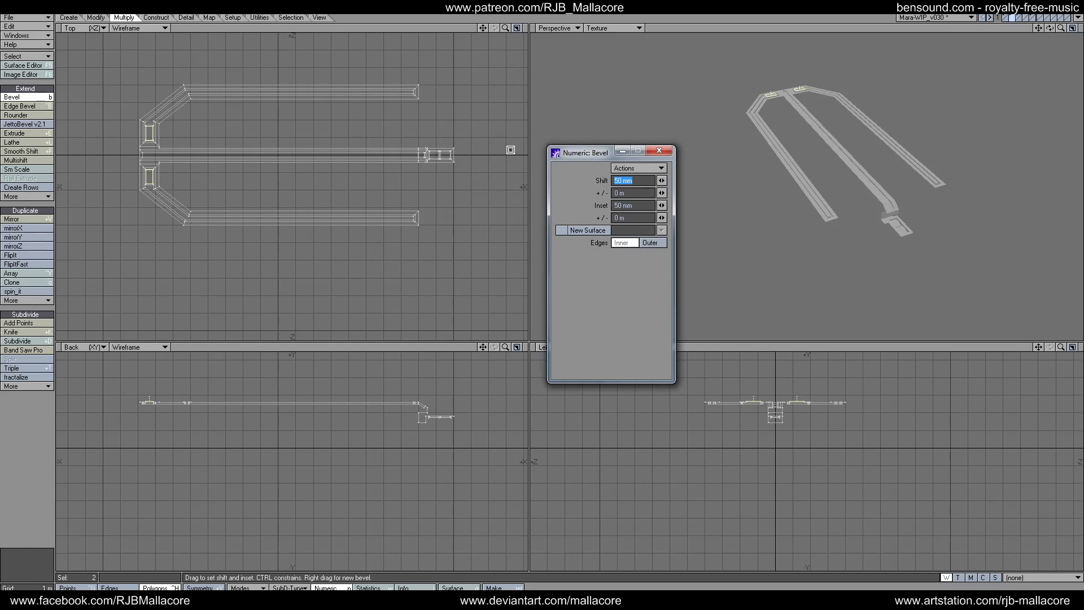
click(659, 151)
key(space)
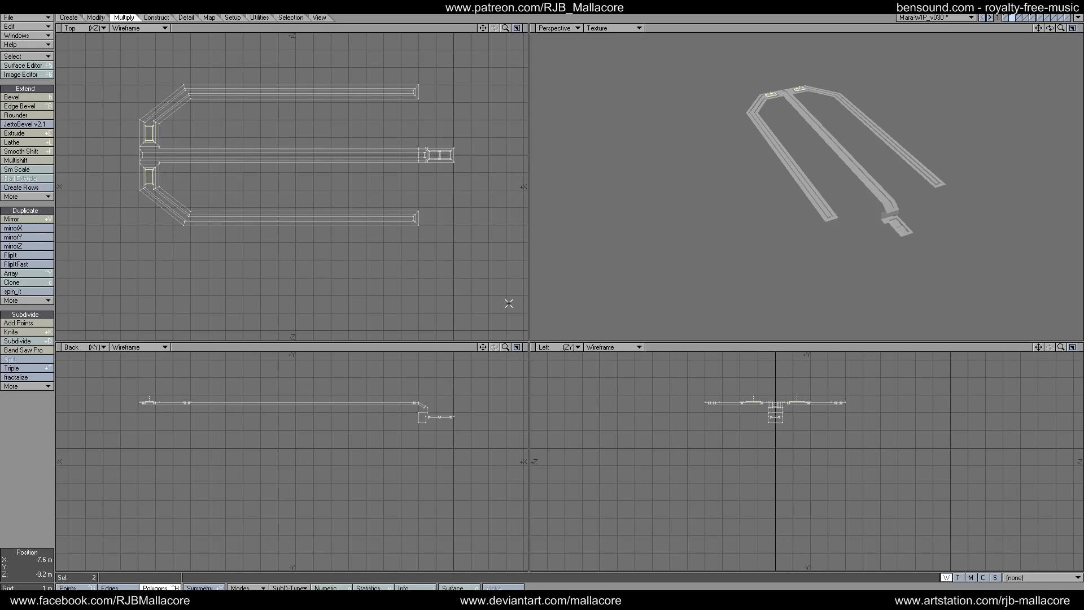
click(17, 471)
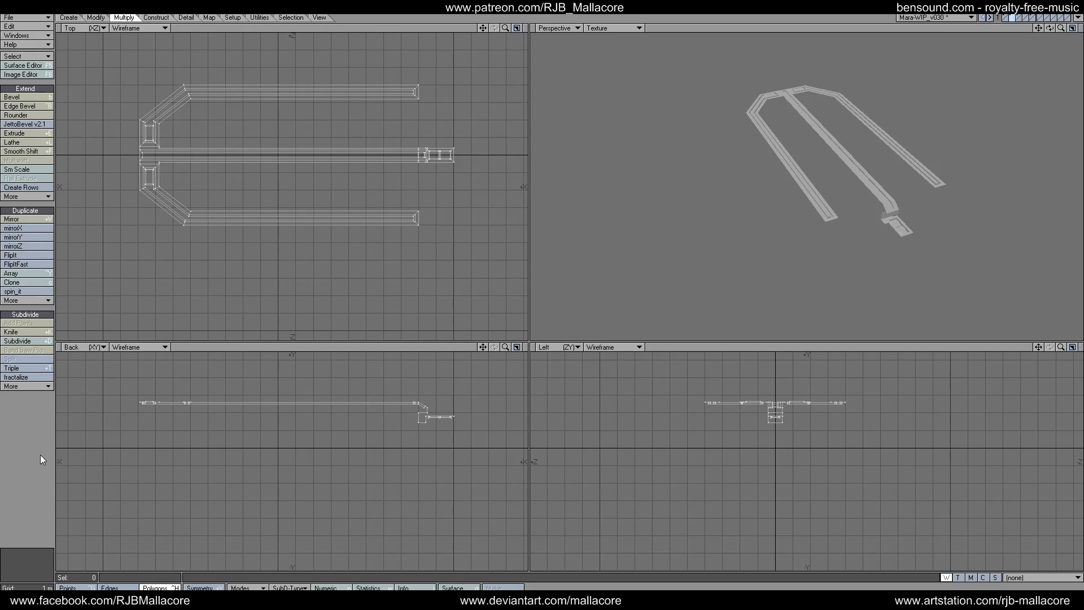
Move the finished panel geometry from its own layer into the first layer with the main hull and merge the duplicate points.
key(ctrl+x)
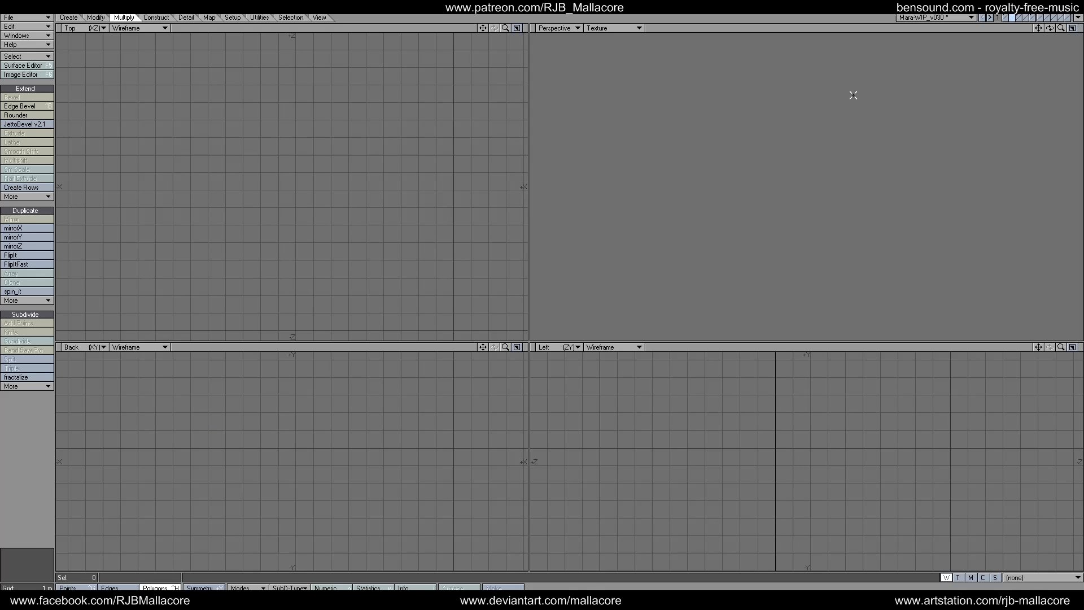
click(1009, 18)
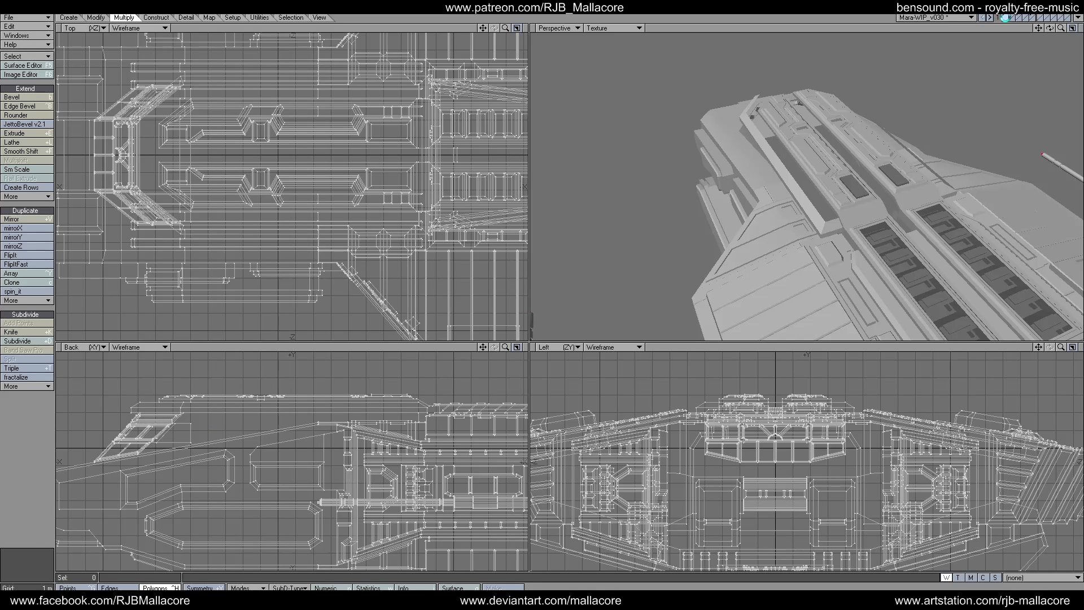
key(ctrl+v)
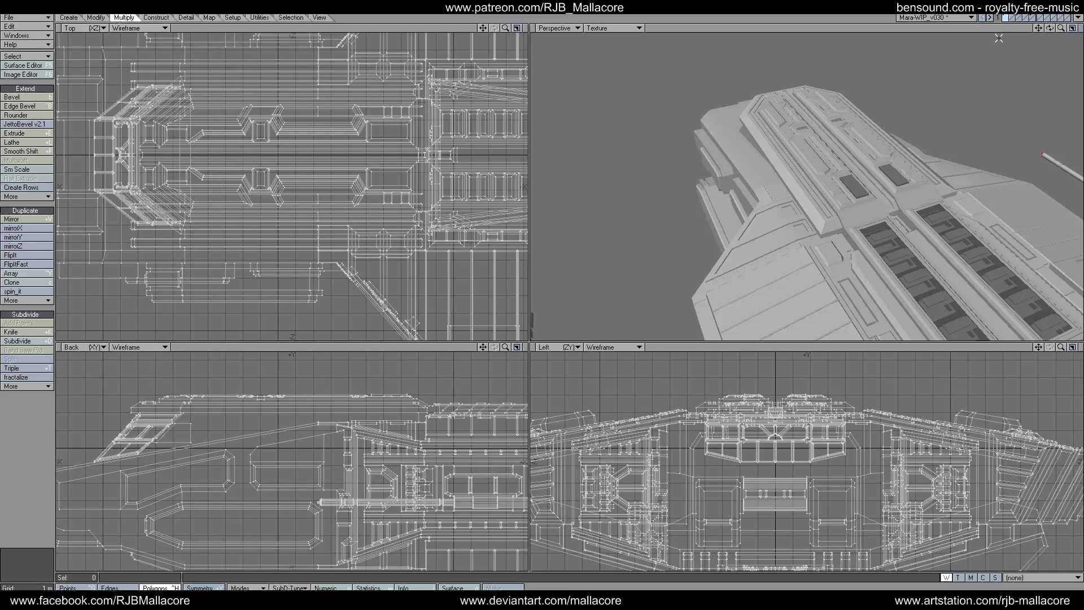
mouse_move(1049, 28)
mouse_down()
mouse_move(1010, 43)
mouse_move(1041, 52)
mouse_move(982, 61)
mouse_move(1037, 39)
mouse_up()
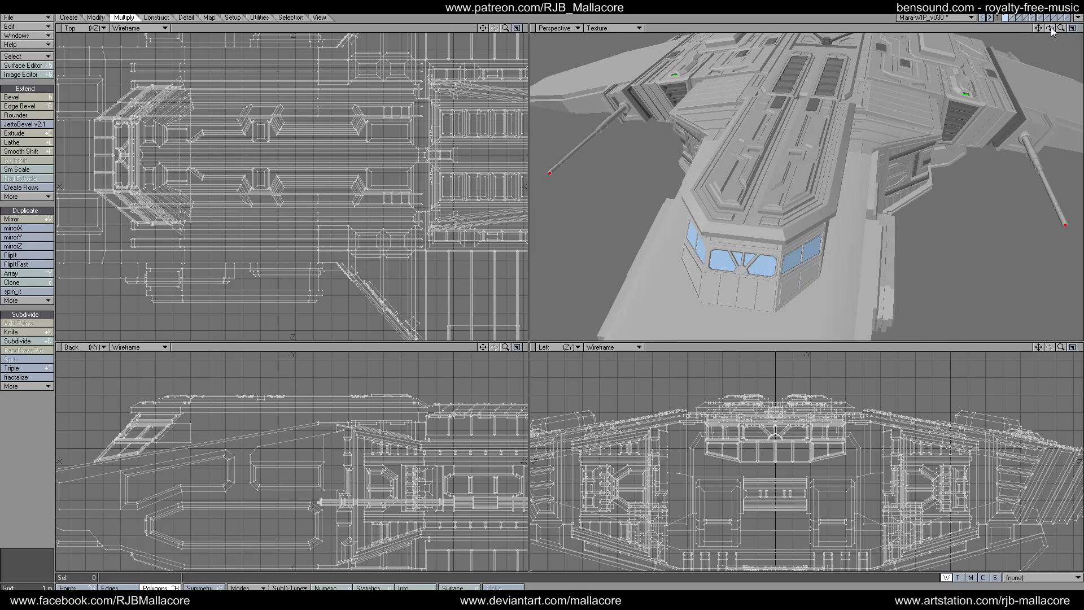
key(m)
click(642, 309)
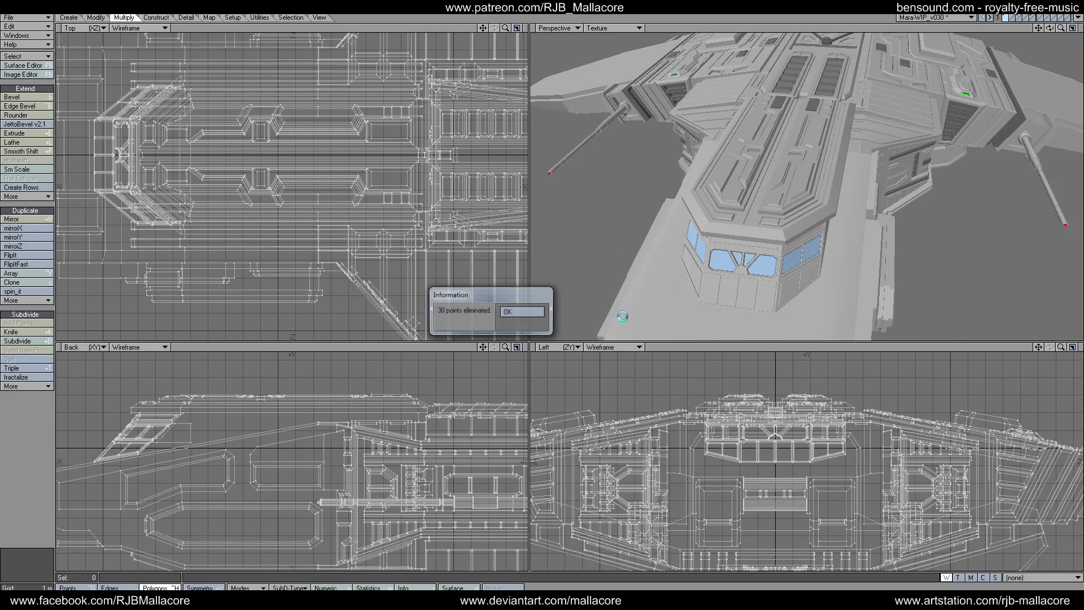
click(537, 318)
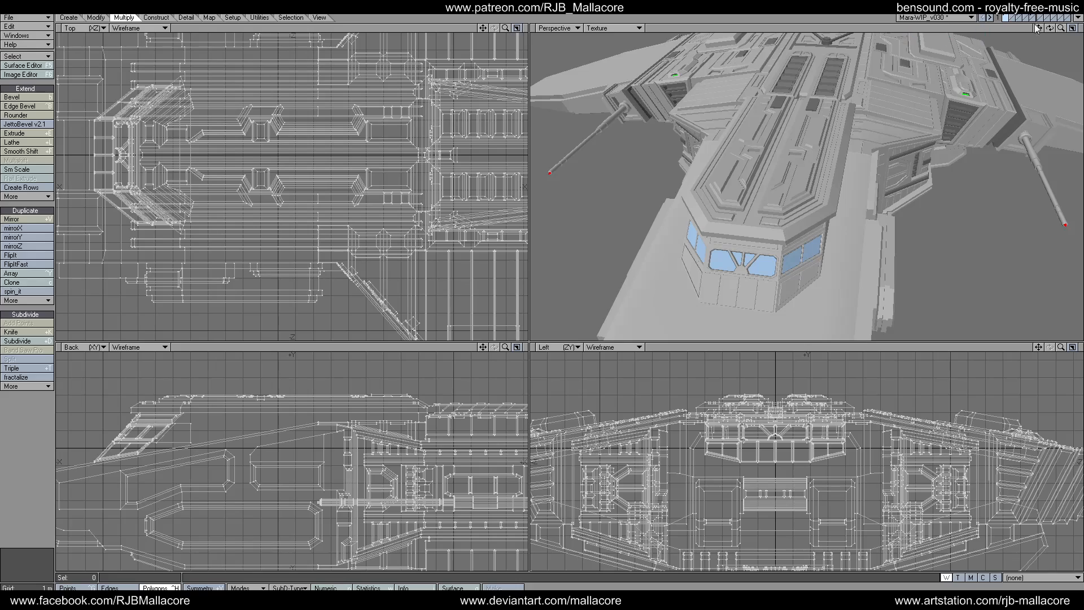
Select the sloped border faces all around the top deck block and inset them by 150 mm with zero shift using Multishift.
drag(1049, 32, 943, 41)
drag(769, 254, 776, 253)
click(744, 232)
click(702, 196)
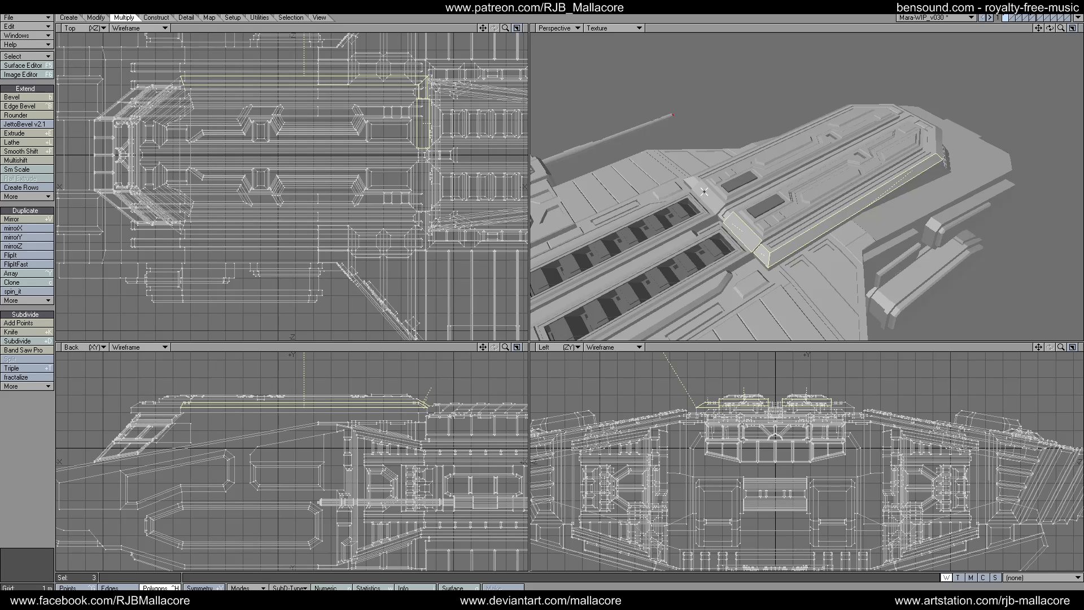
mouse_move(1051, 30)
mouse_down()
mouse_move(1028, 32)
mouse_move(1051, 29)
mouse_up()
click(902, 226)
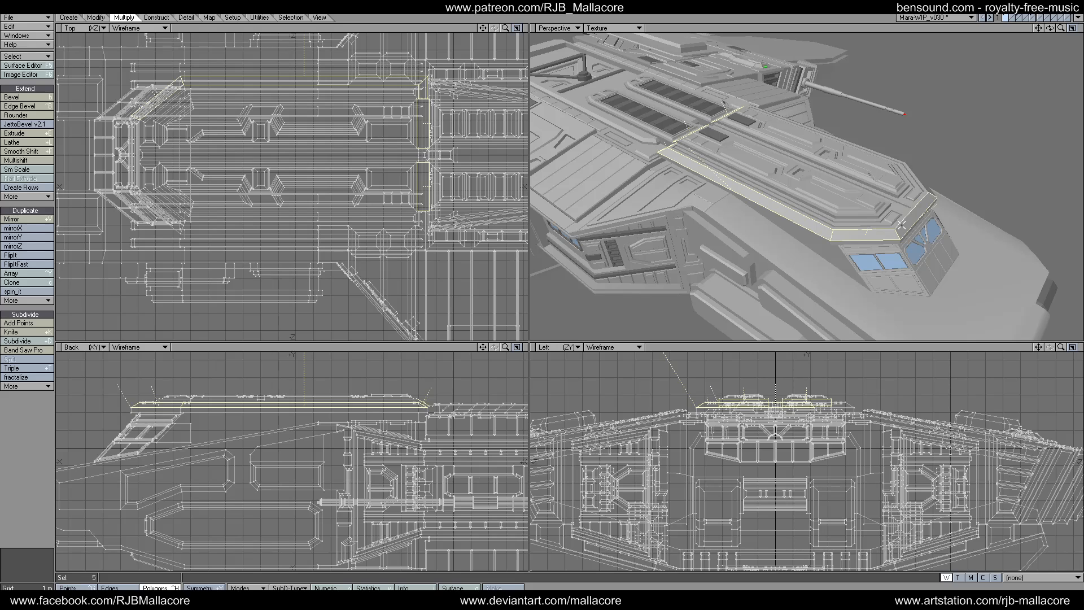
drag(1050, 29, 1025, 38)
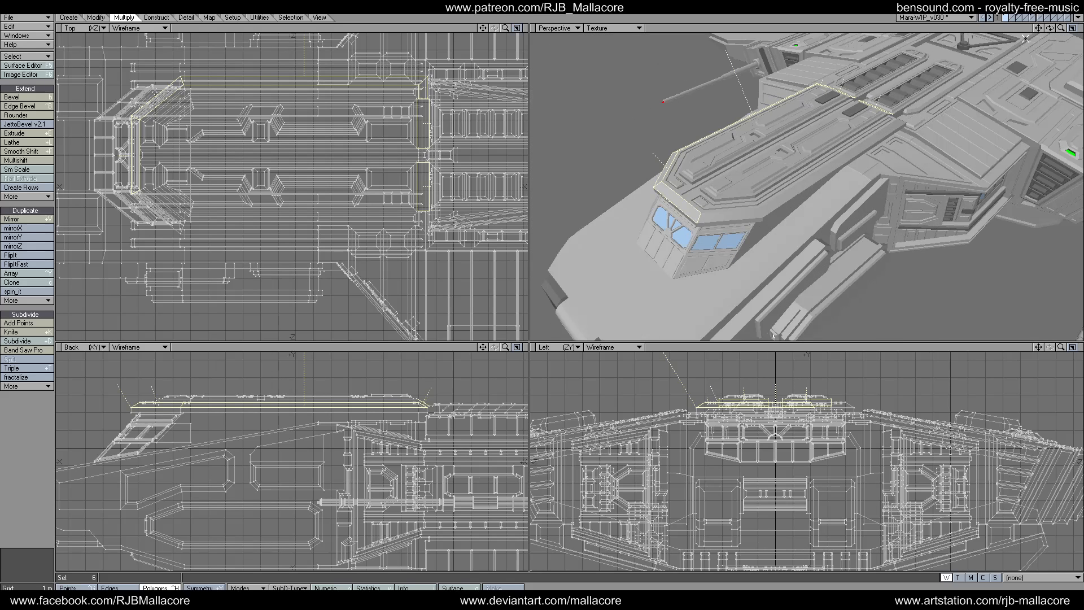
mouse_move(740, 213)
mouse_down()
mouse_move(762, 214)
mouse_move(927, 85)
mouse_up()
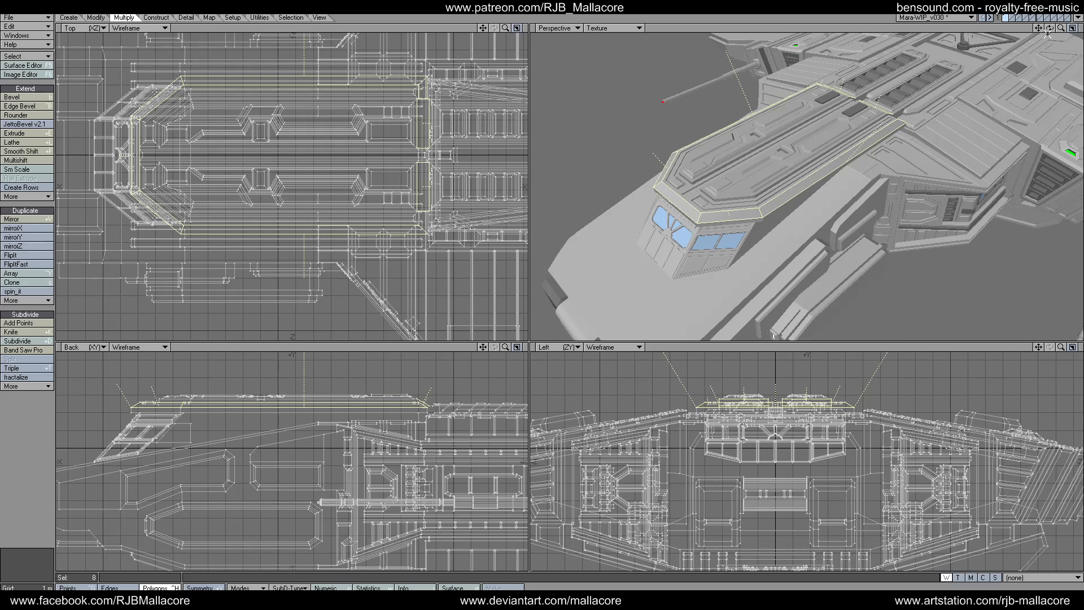
drag(1048, 32, 923, 255)
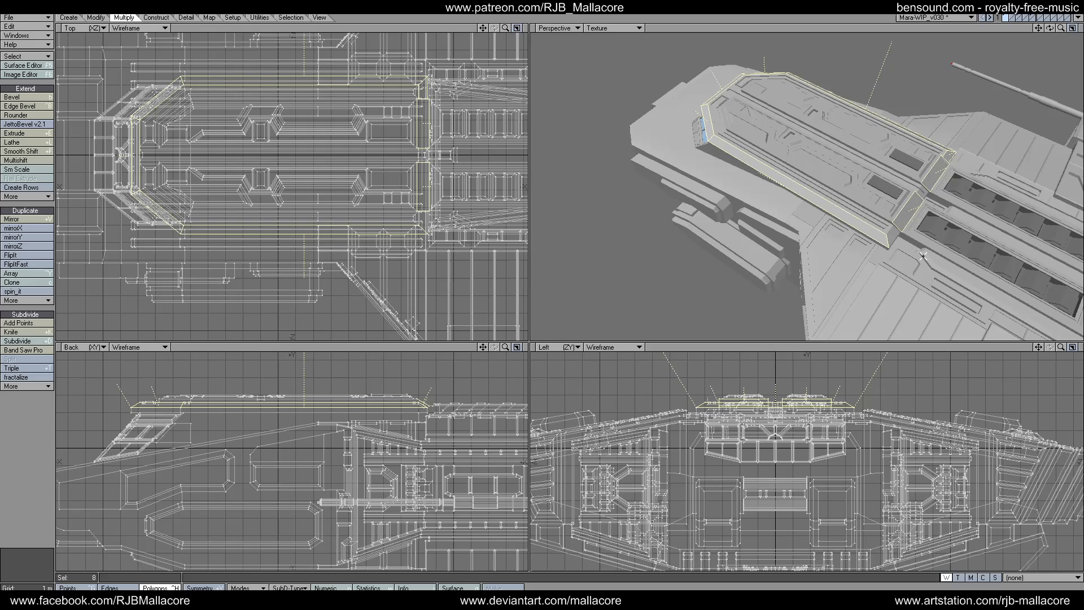
click(889, 228)
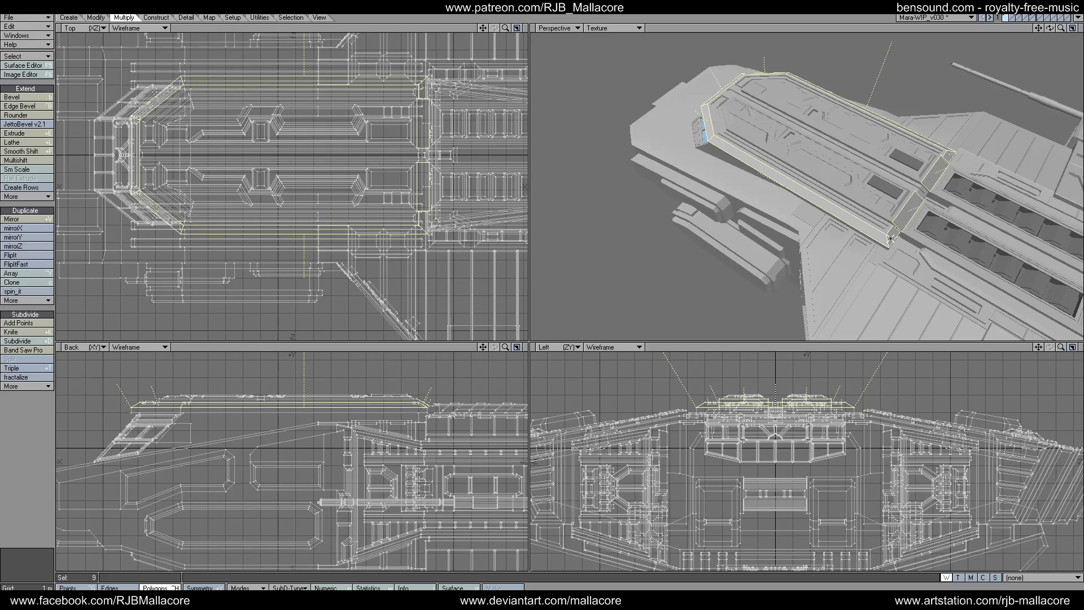
click(24, 161)
text(n)
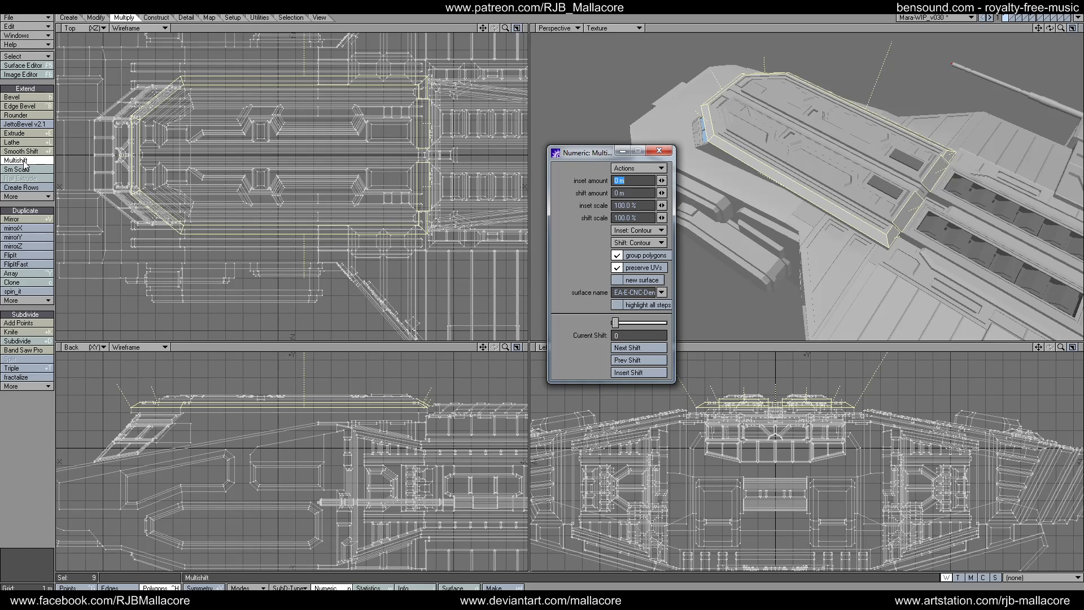
text(.1)
key(Tab)
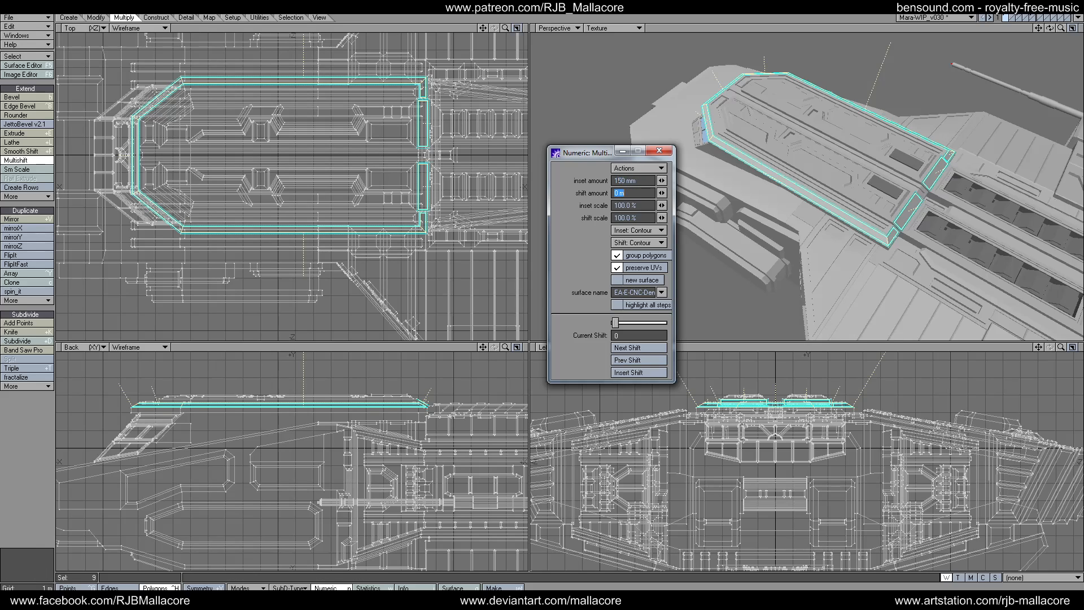
click(668, 156)
key(space)
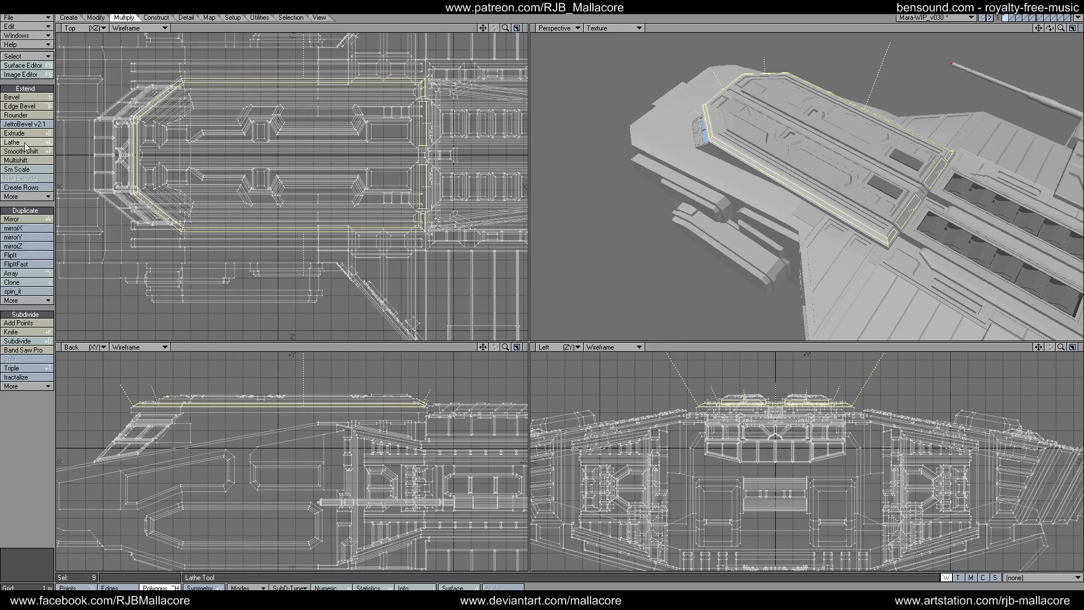
Raise the inset border faces with another Multishift, using an inset of 0 m and a shift of 50 mm, and clear the selection.
click(29, 161)
key(n)
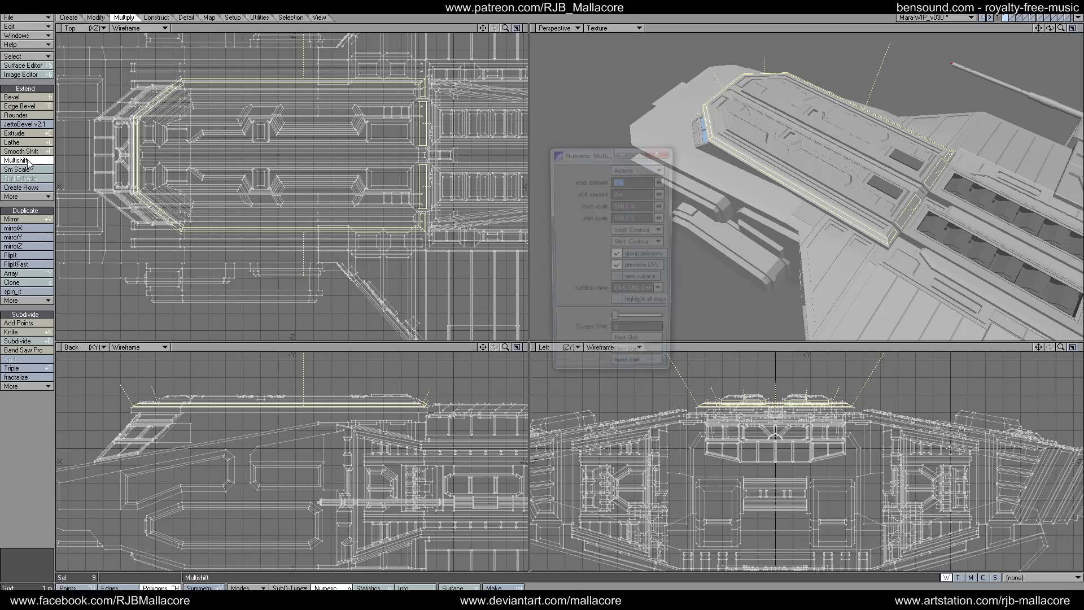
key(Tab)
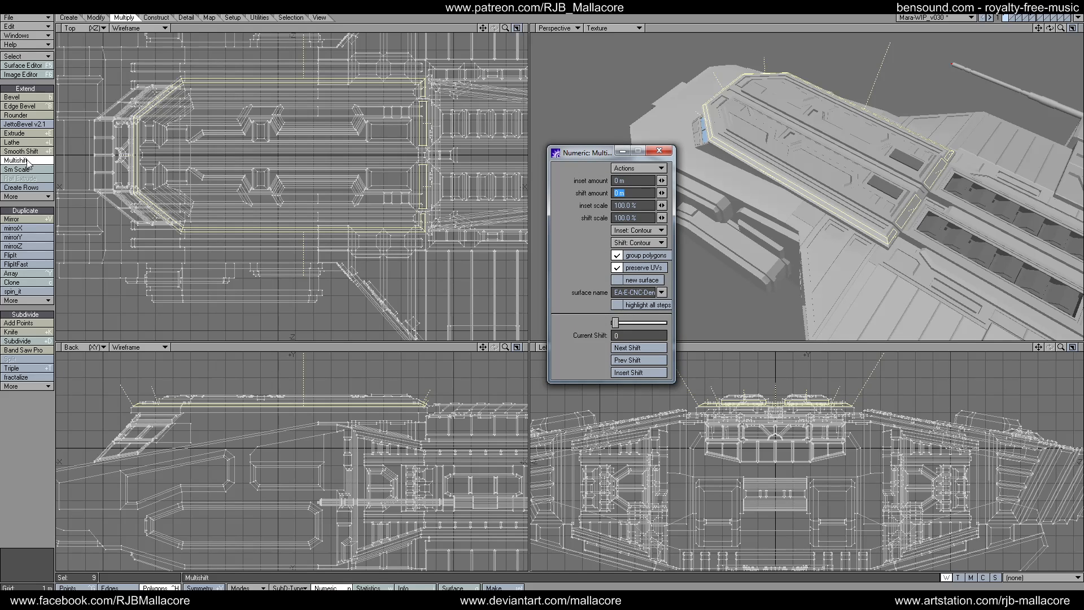
text(.05)
key(Tab)
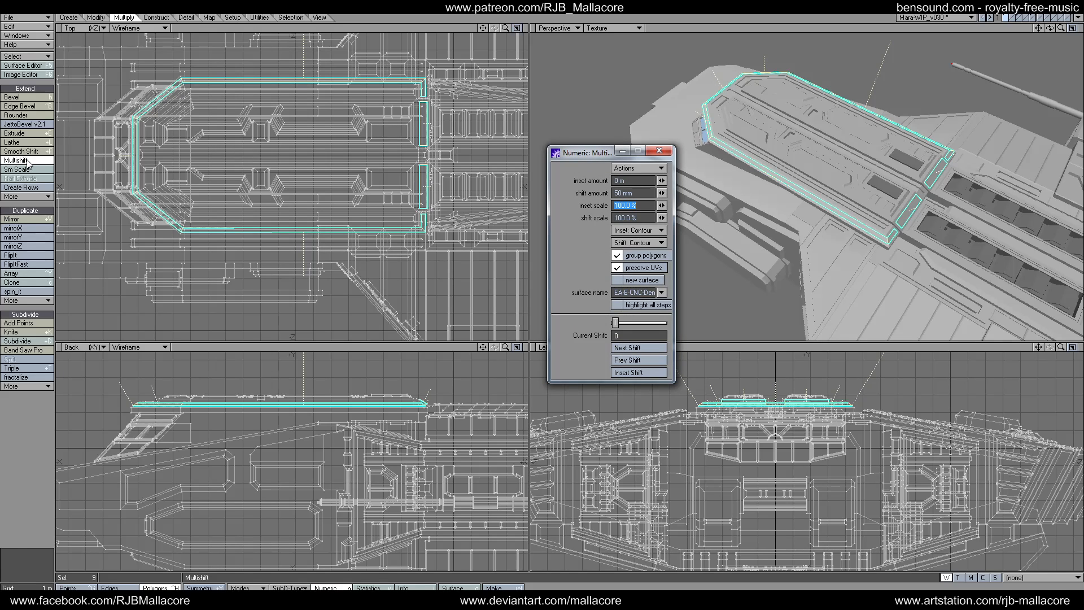
click(658, 151)
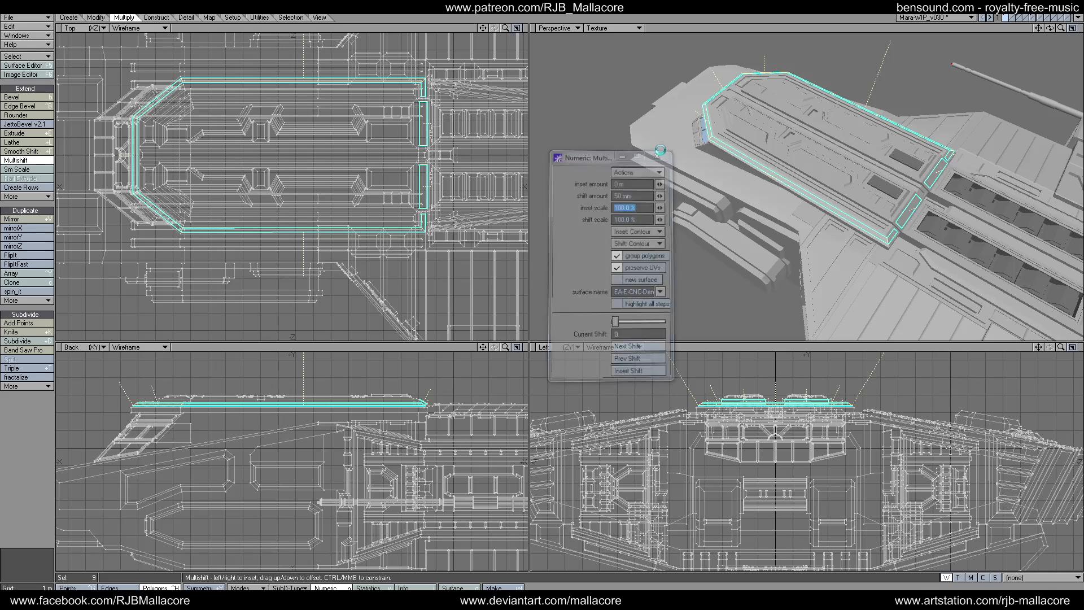
key(space)
click(39, 435)
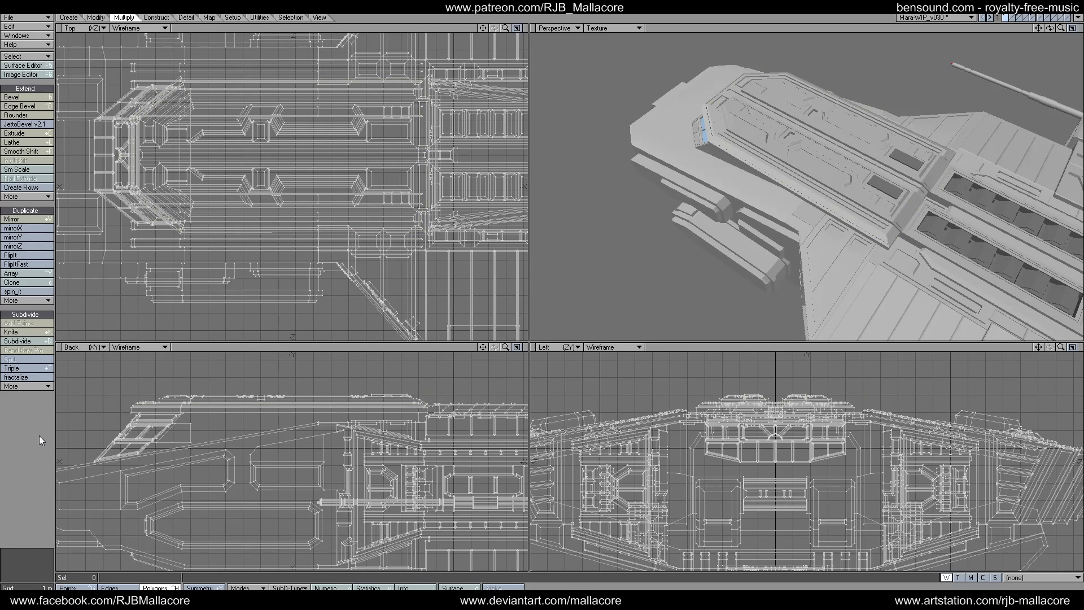
Select the two long faces on the deck block's rear slope above the vents and inset them with zero shift using Multishift.
mouse_move(1048, 31)
mouse_down()
mouse_move(982, 33)
mouse_move(1073, 34)
mouse_move(1029, 35)
mouse_up()
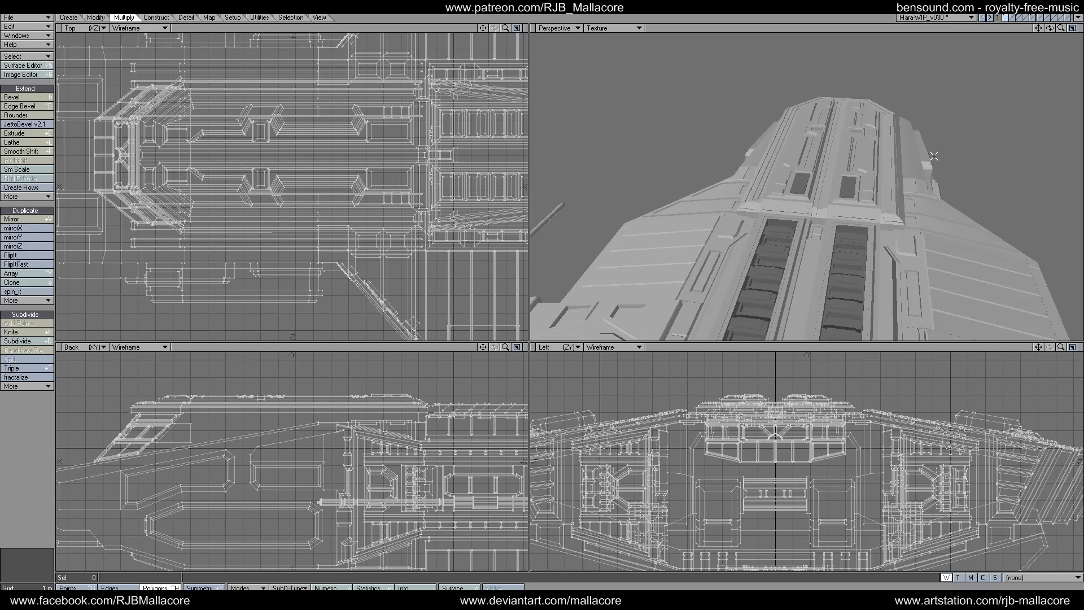
click(856, 210)
click(779, 208)
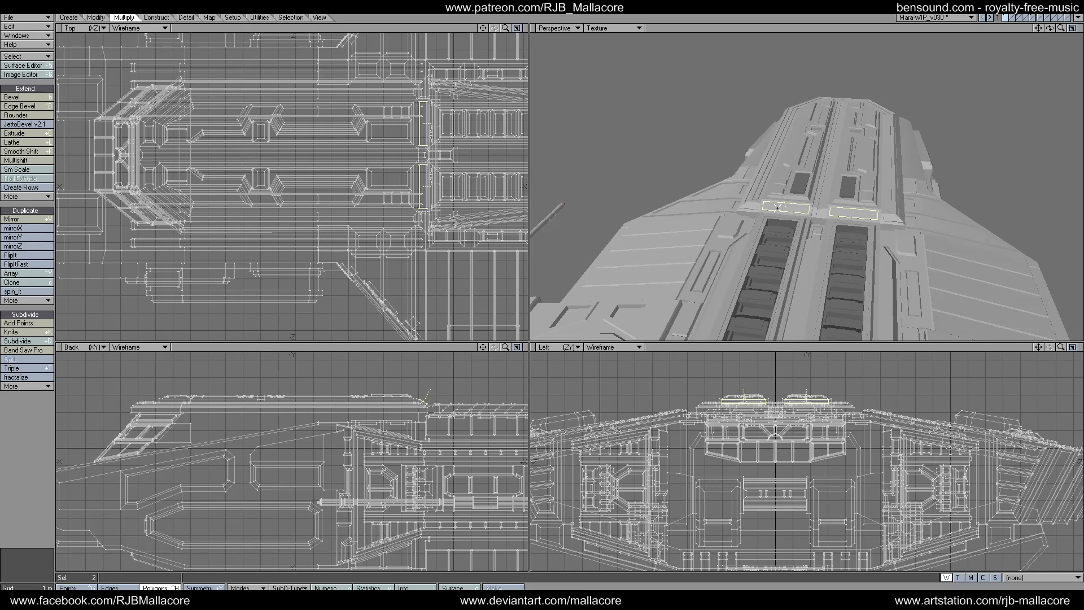
click(17, 160)
key(n)
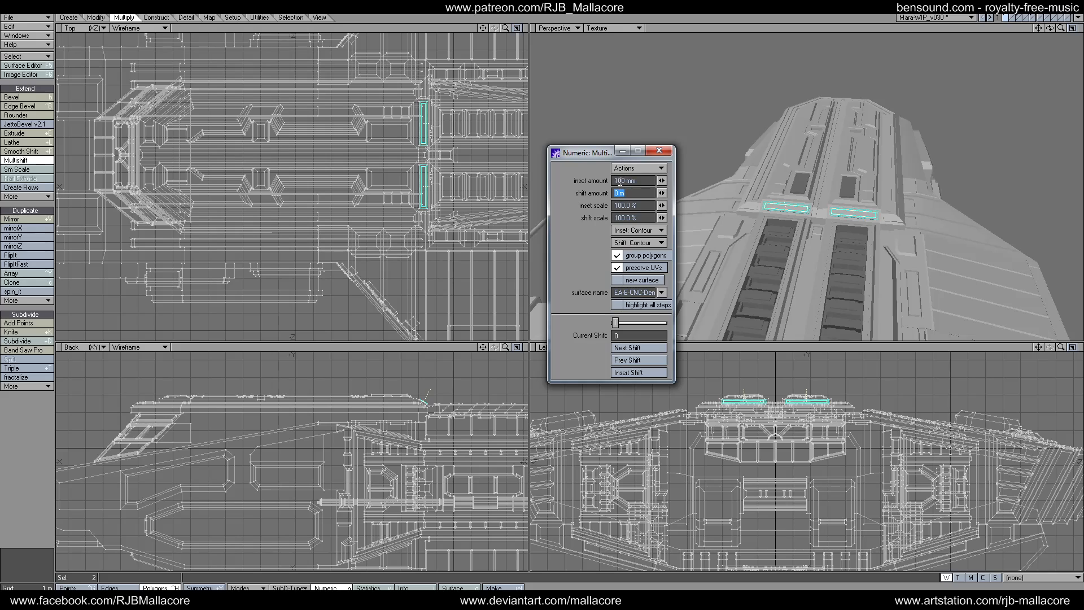
text(5)
click(665, 151)
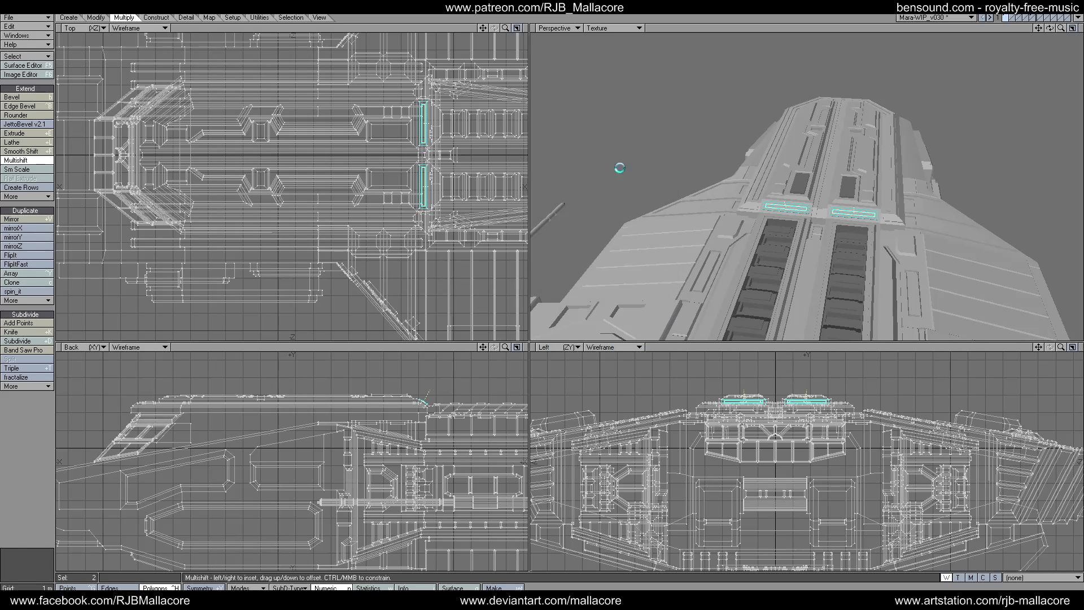
key(space)
Recess the two inset rear faces with a Multishift of 0 m inset and -100 mm shift, and save the object as Mara-WIP_v031.
click(29, 160)
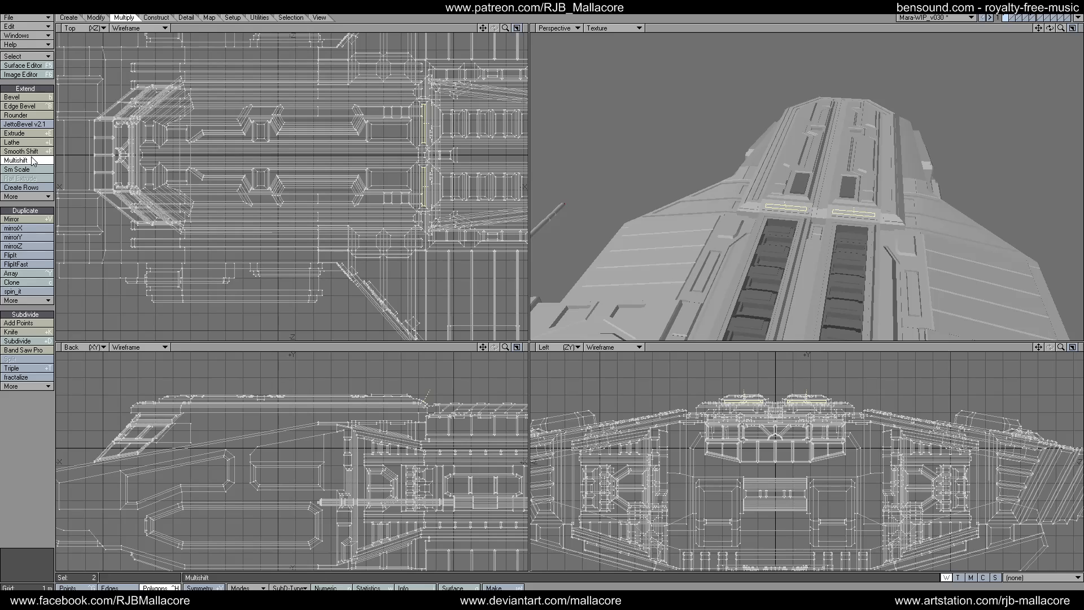
key(n)
text(-)
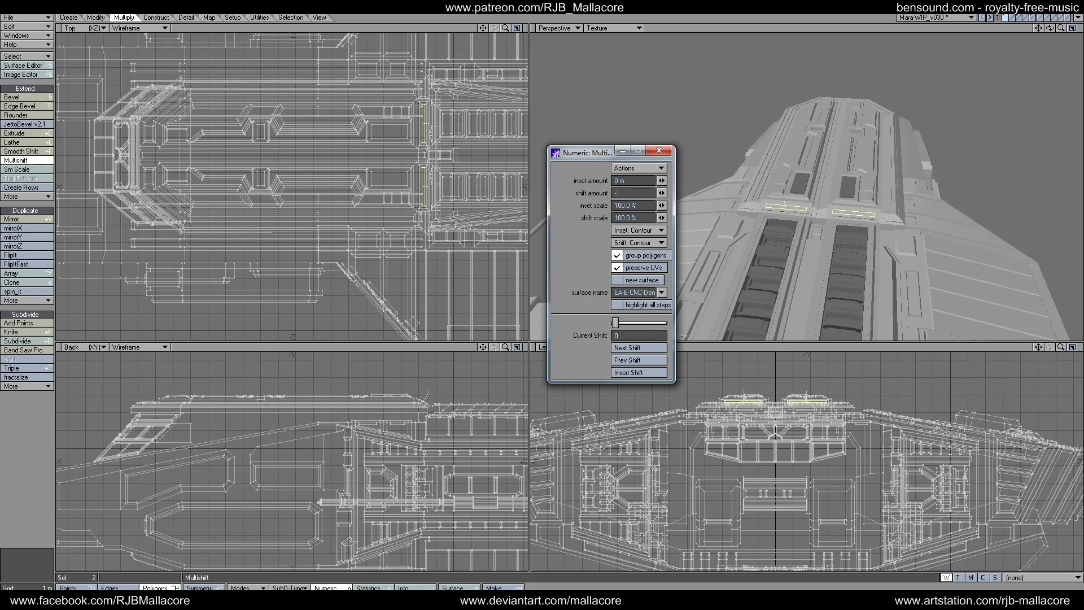
text(100 mm)
key(Tab)
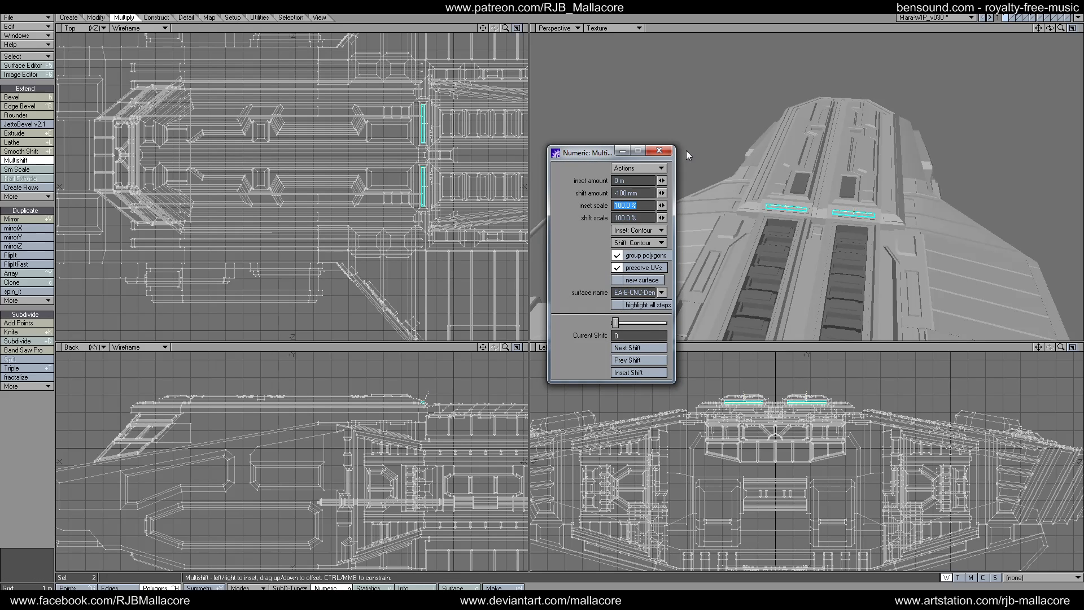
click(659, 150)
key(space)
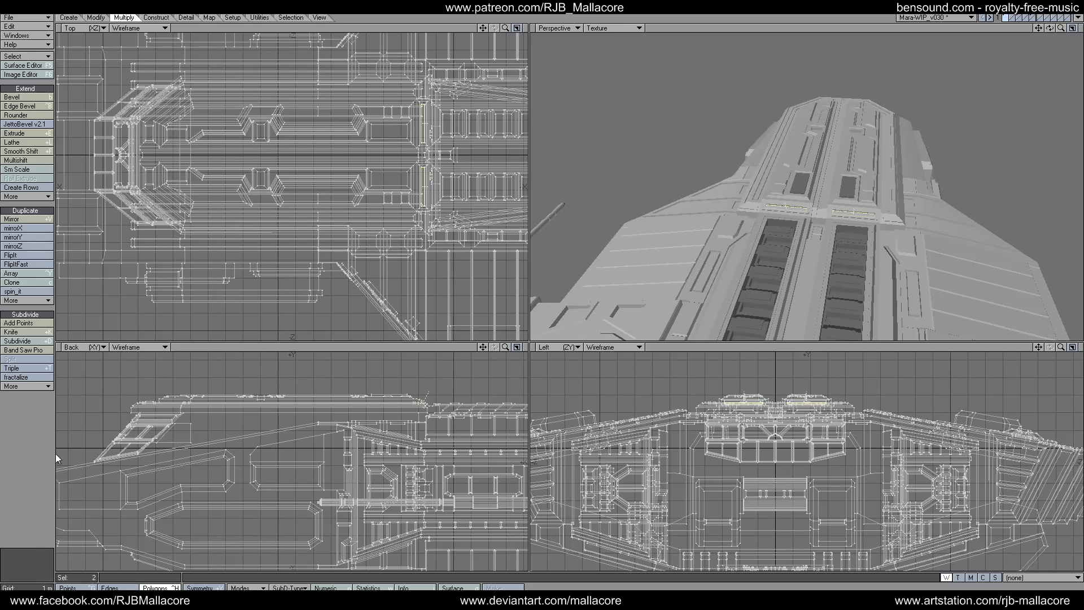
click(46, 459)
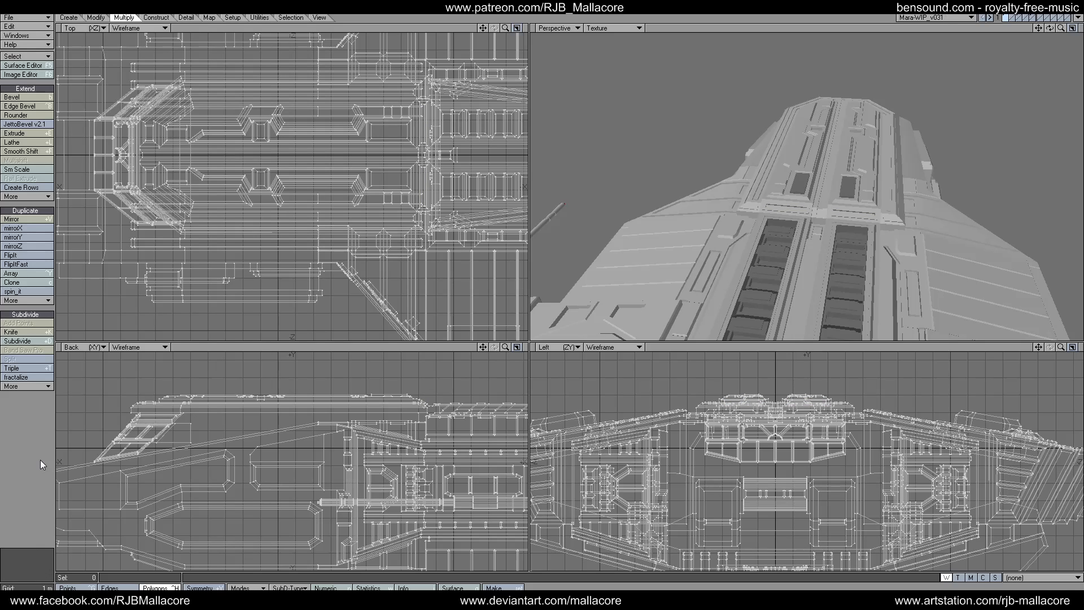
Merge the coincident points of the main hull.
key(plus)
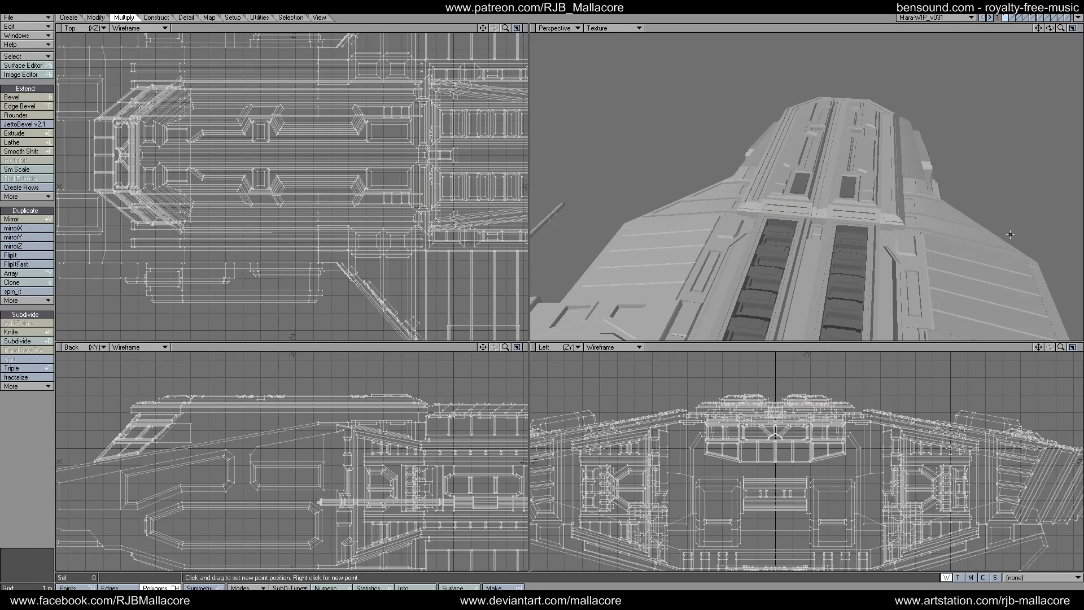
key(space)
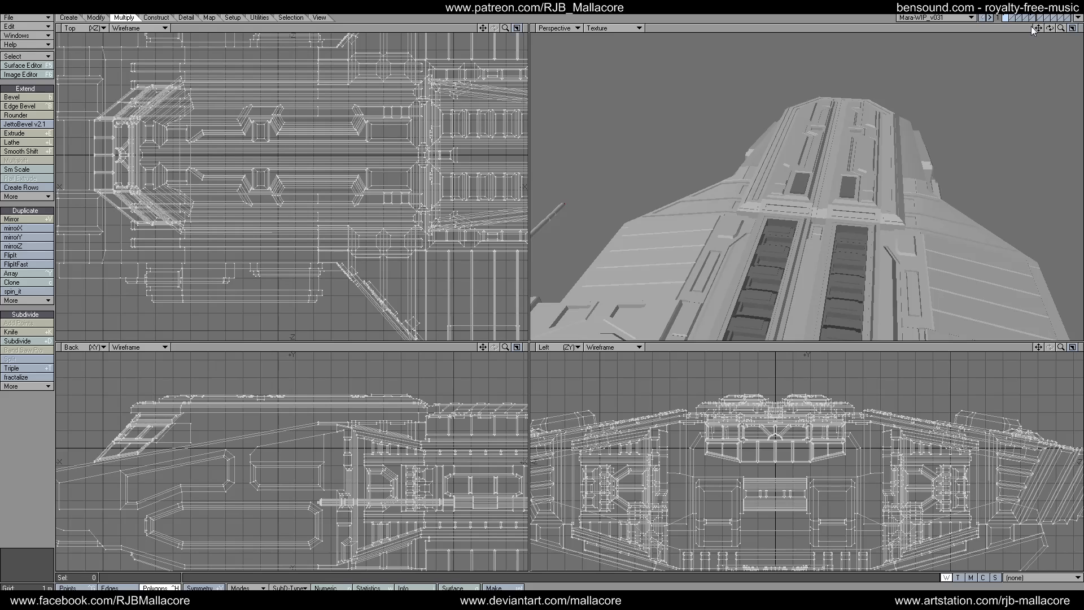
drag(1052, 30, 1049, 214)
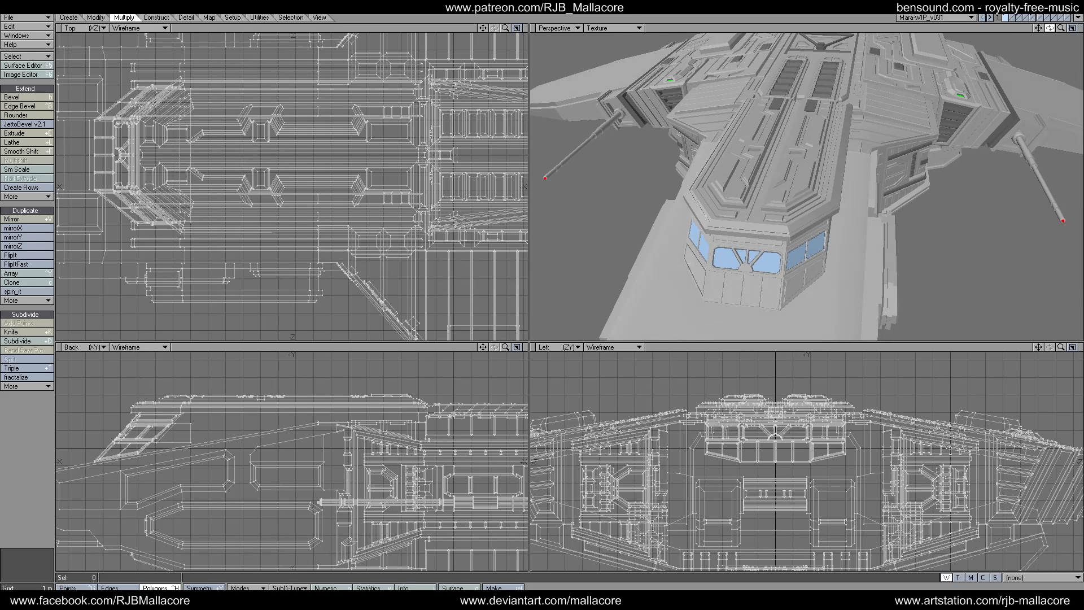
key(m)
click(644, 313)
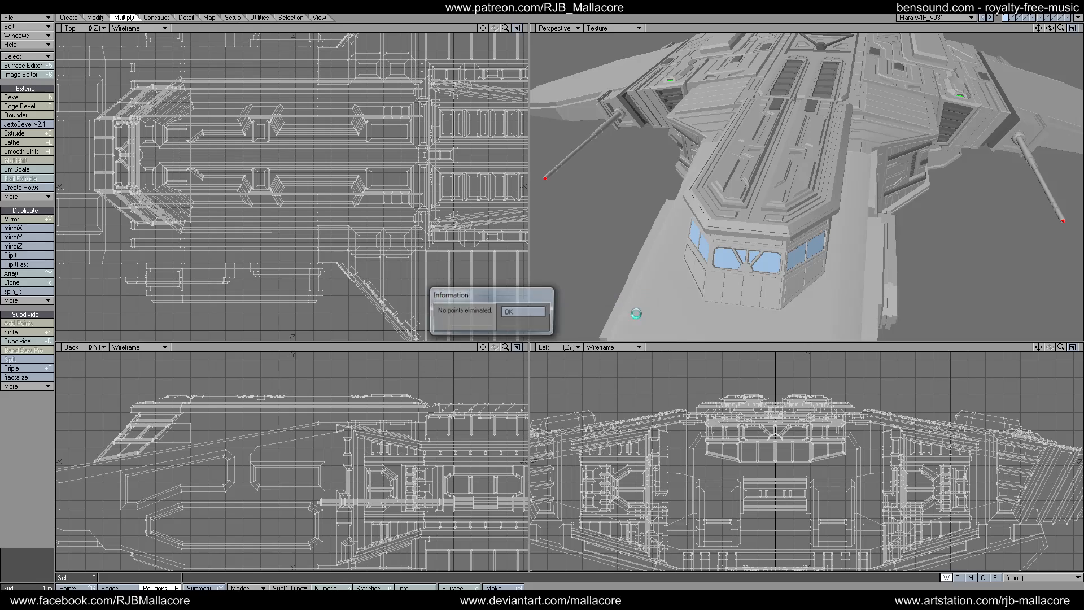
click(534, 319)
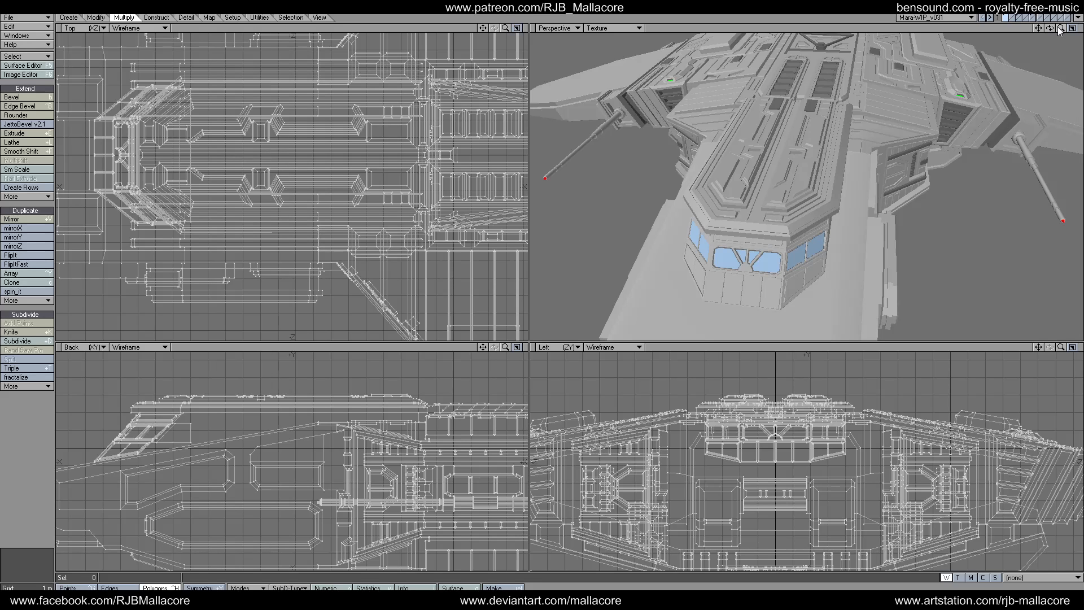
Select the long narrow face along the top deck's centreline, cut it out and paste it into the empty second layer.
drag(1060, 28, 1040, 41)
key(plus)
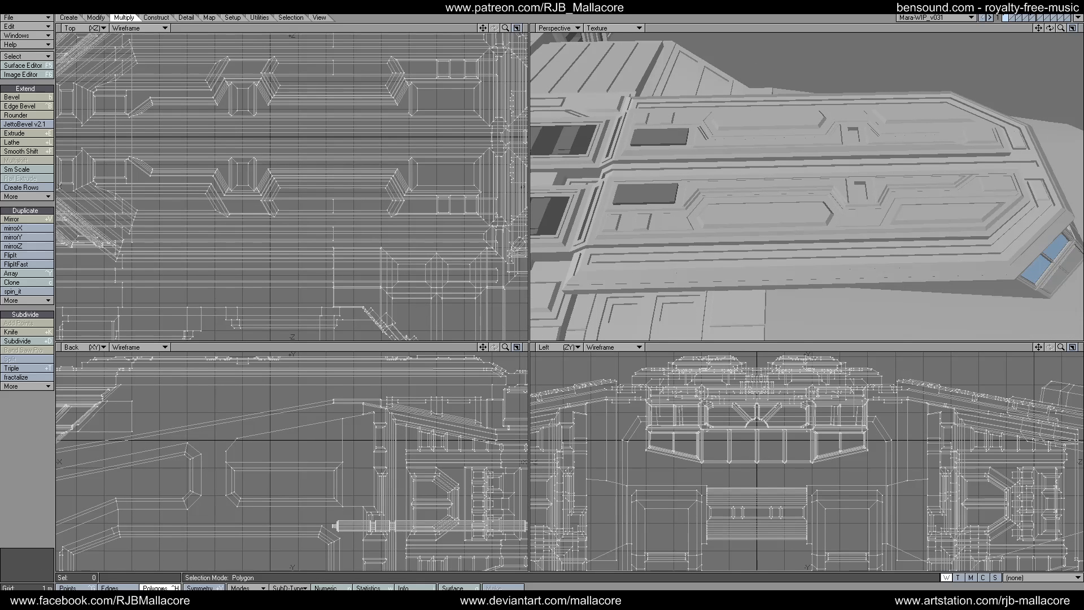
click(1023, 162)
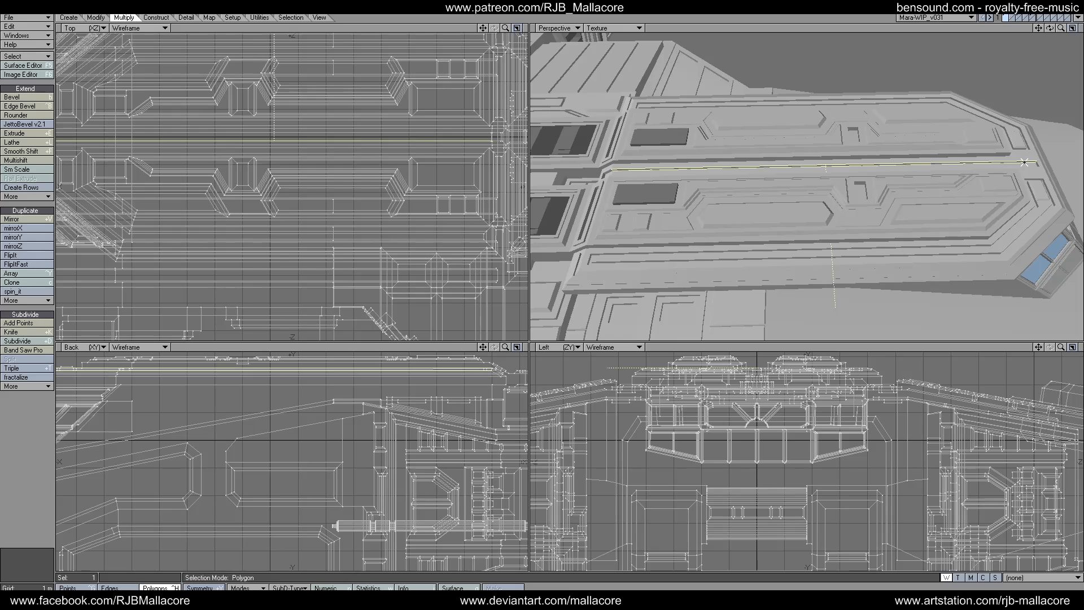
click(1025, 166)
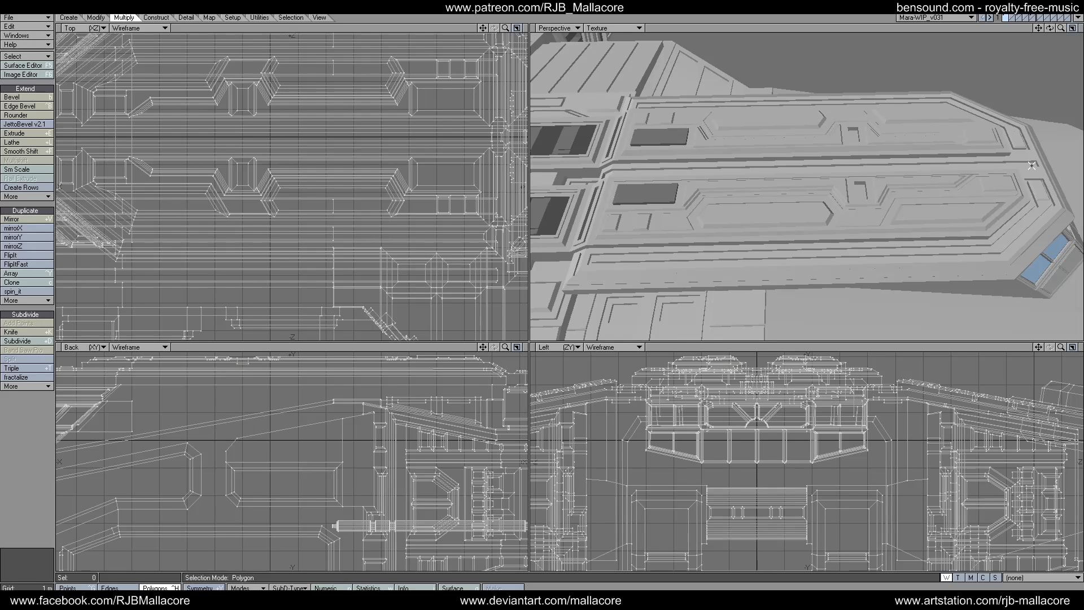
click(1031, 171)
click(1032, 171)
click(1031, 164)
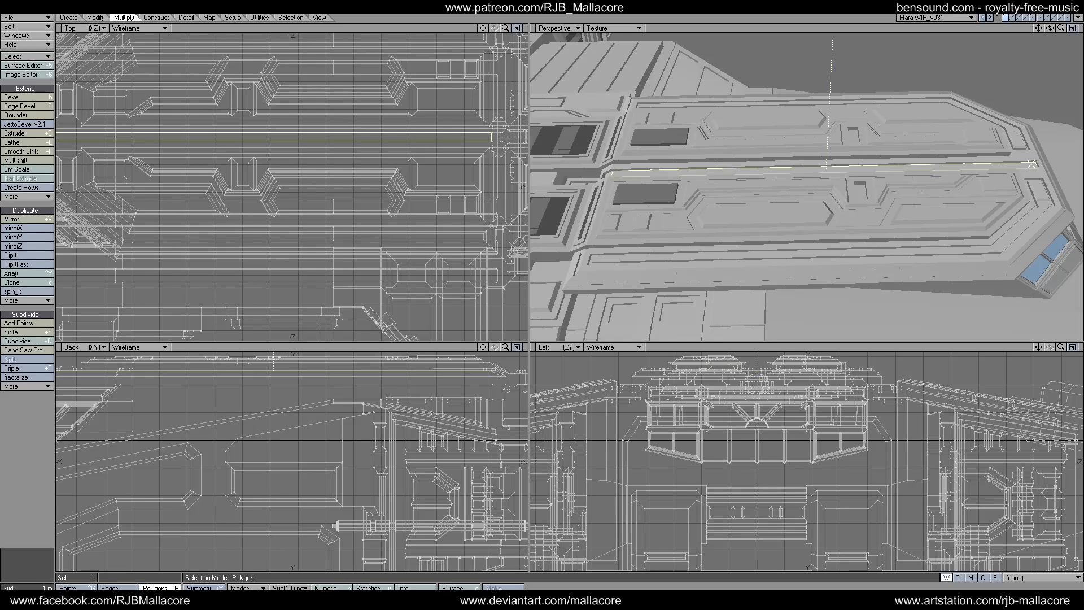
key(ctrl+x)
click(1009, 16)
key(ctrl+v)
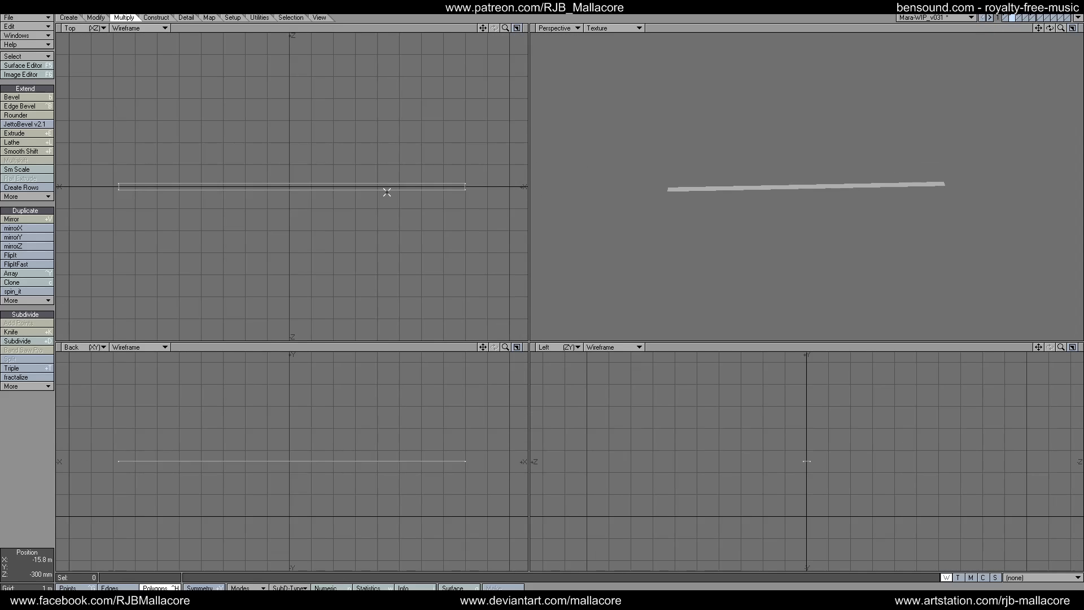
Select the isolated strip and set up Band Saw Pro with the Odd direction so it slices across the strip's length.
click(381, 187)
click(22, 350)
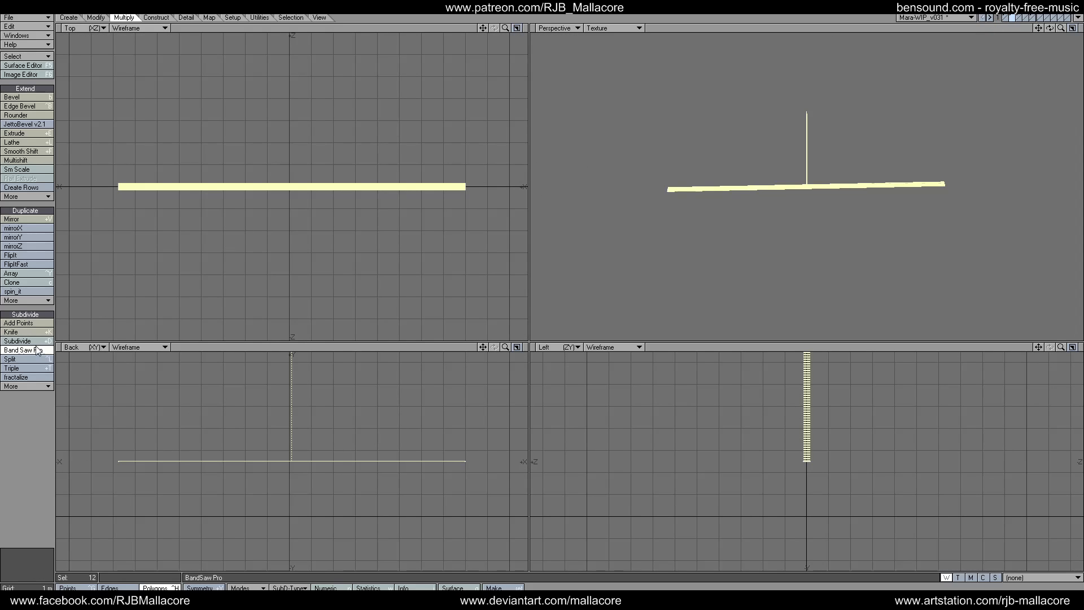
key(n)
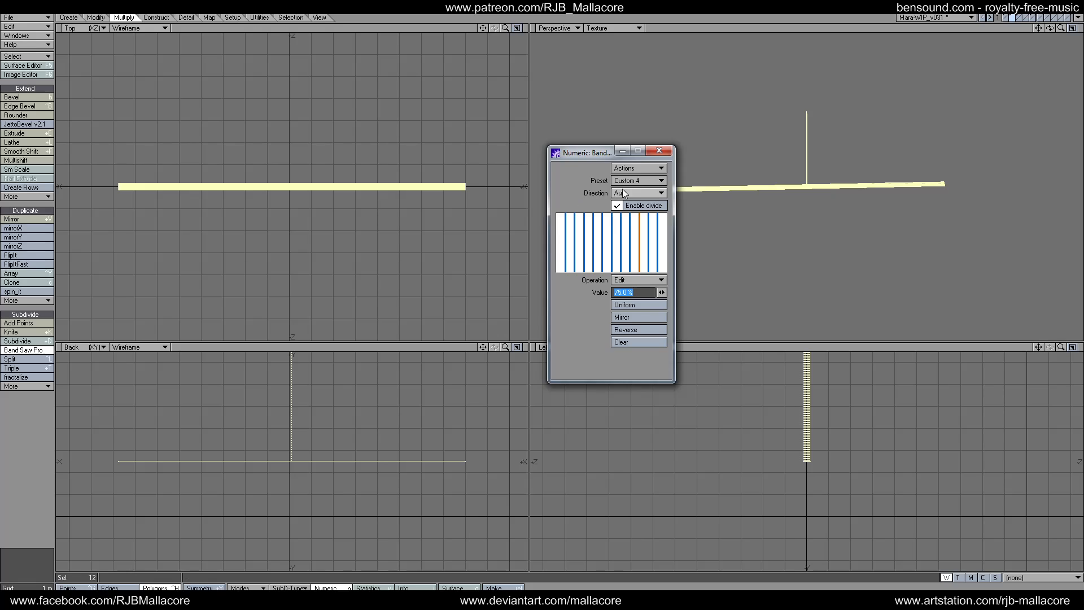
click(624, 169)
click(618, 187)
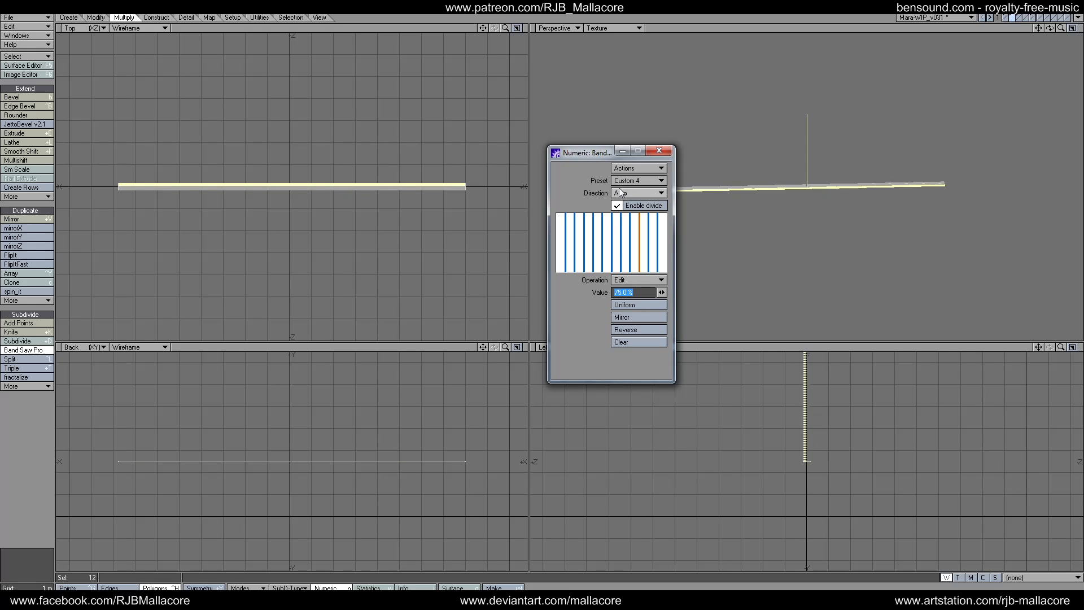
click(619, 190)
click(621, 200)
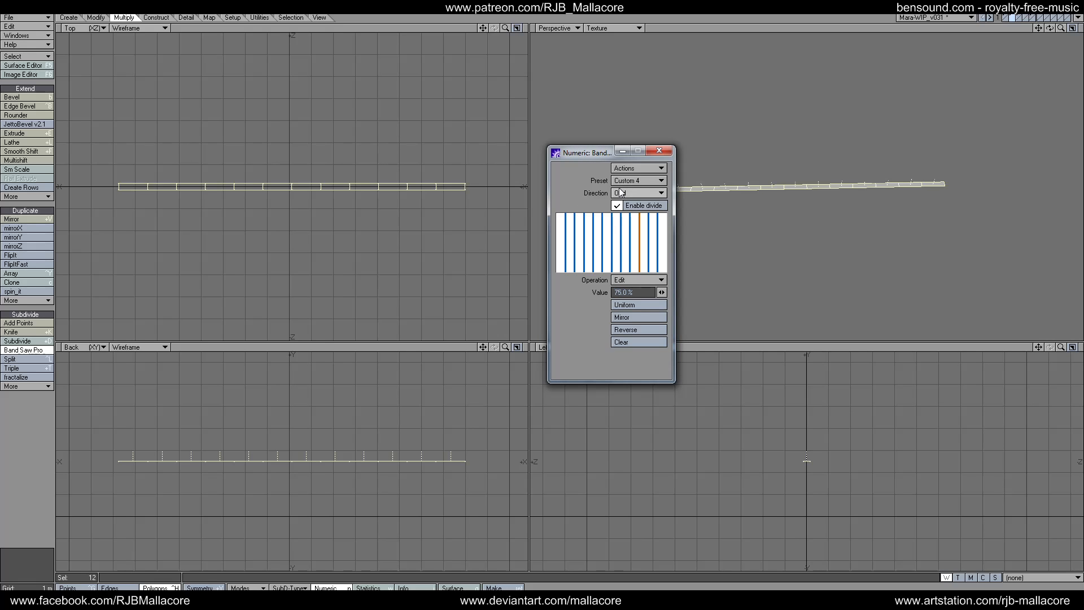
Try slicing the strip with the Band Saw Pro presets Custom 5, Custom 8 and Custom 9.
click(637, 181)
click(634, 192)
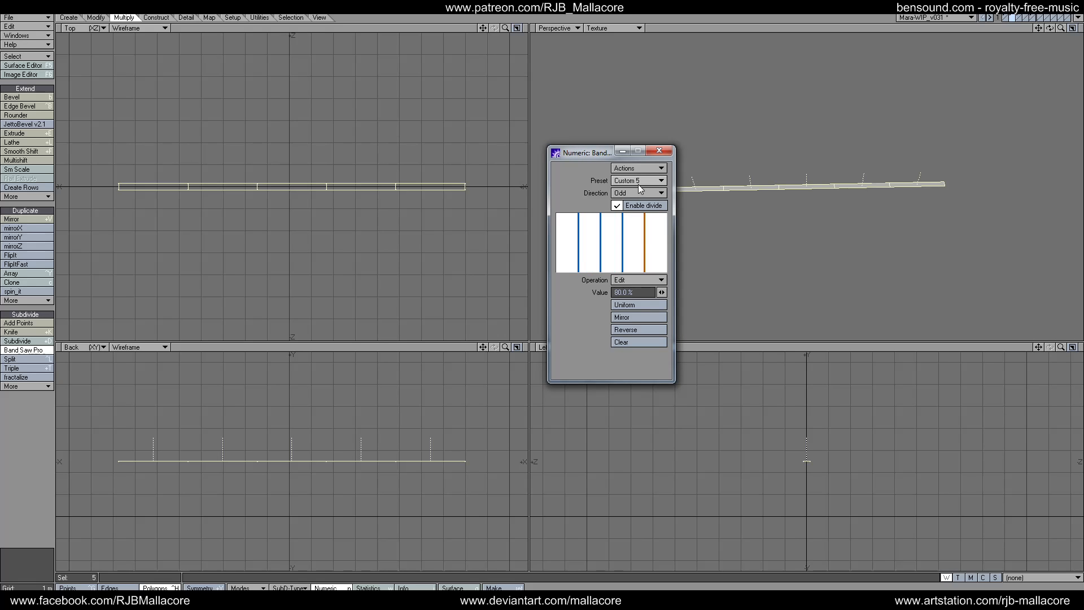
click(638, 184)
click(642, 211)
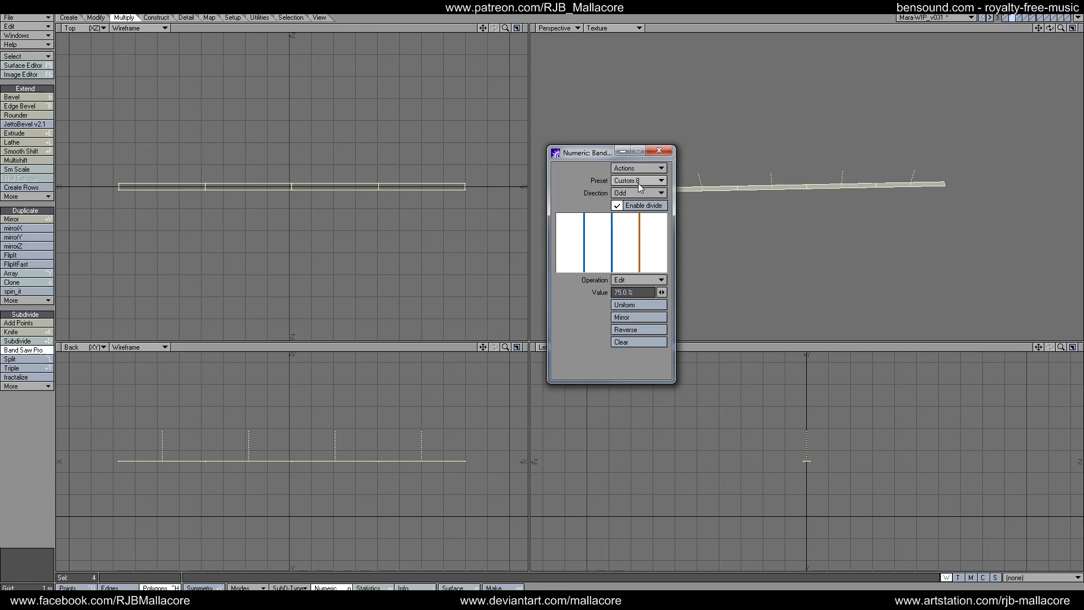
click(640, 186)
click(646, 192)
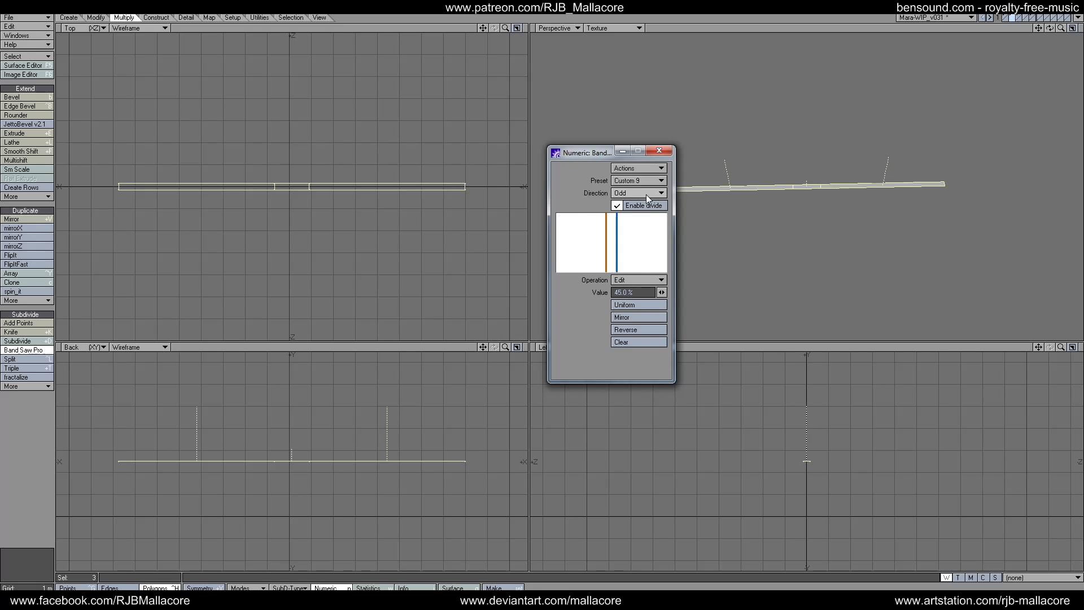
Slice the strip into short segments with the Band Saw Pro preset Custom 7.
click(642, 183)
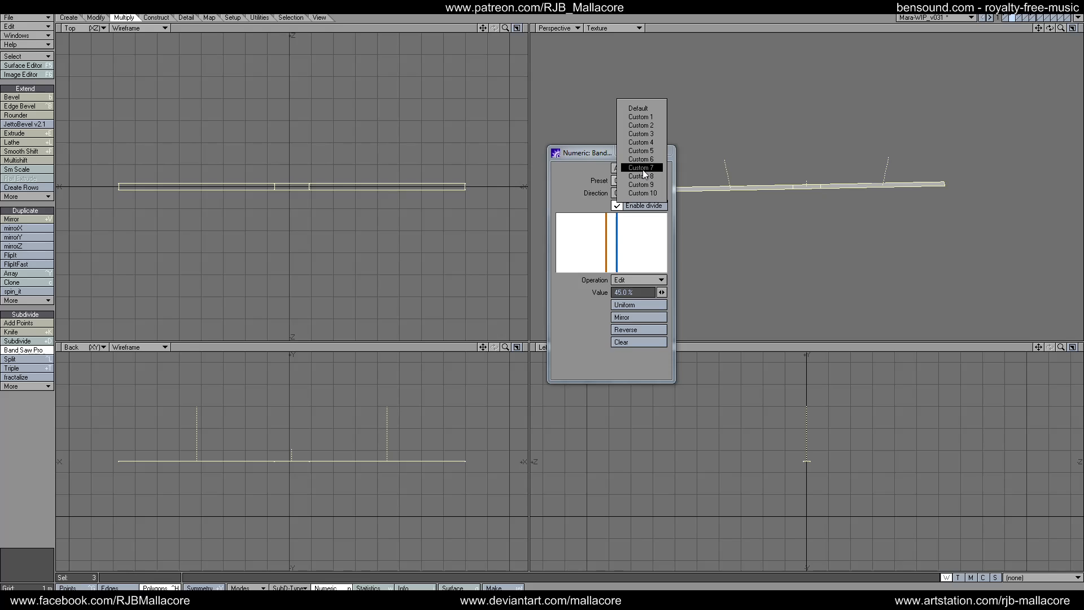
click(642, 169)
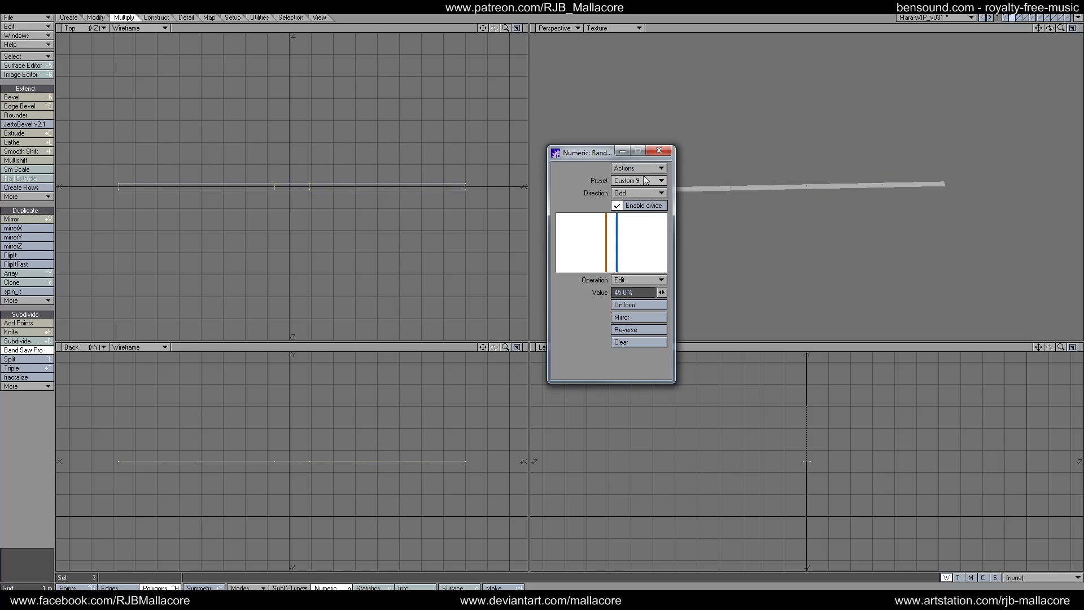
click(664, 152)
Bevel all the segments of the sliced strip and clear the selection.
click(37, 100)
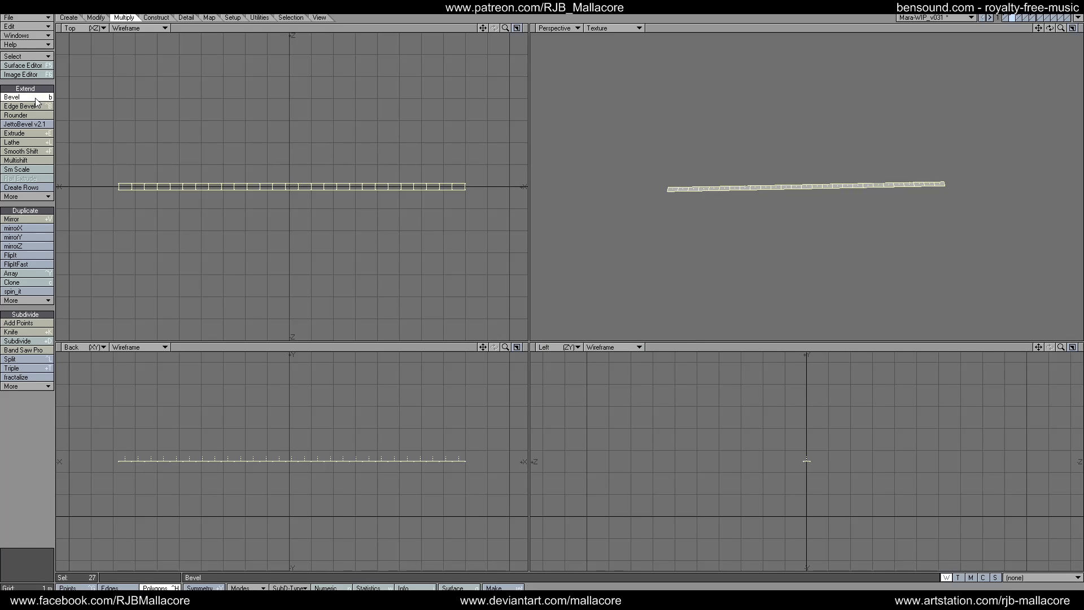
key(n)
click(658, 152)
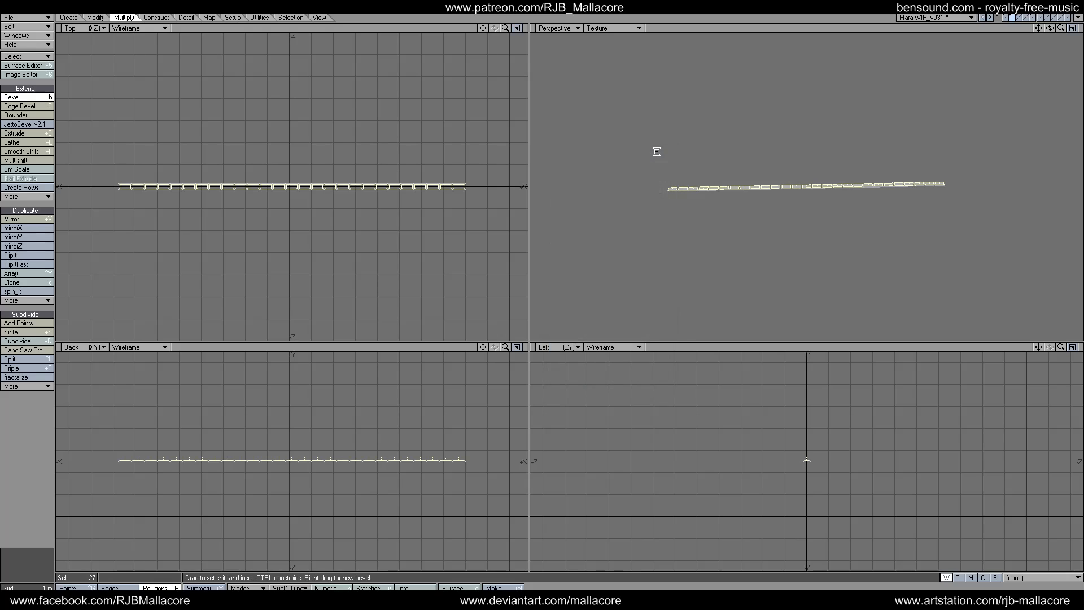
key(space)
click(42, 462)
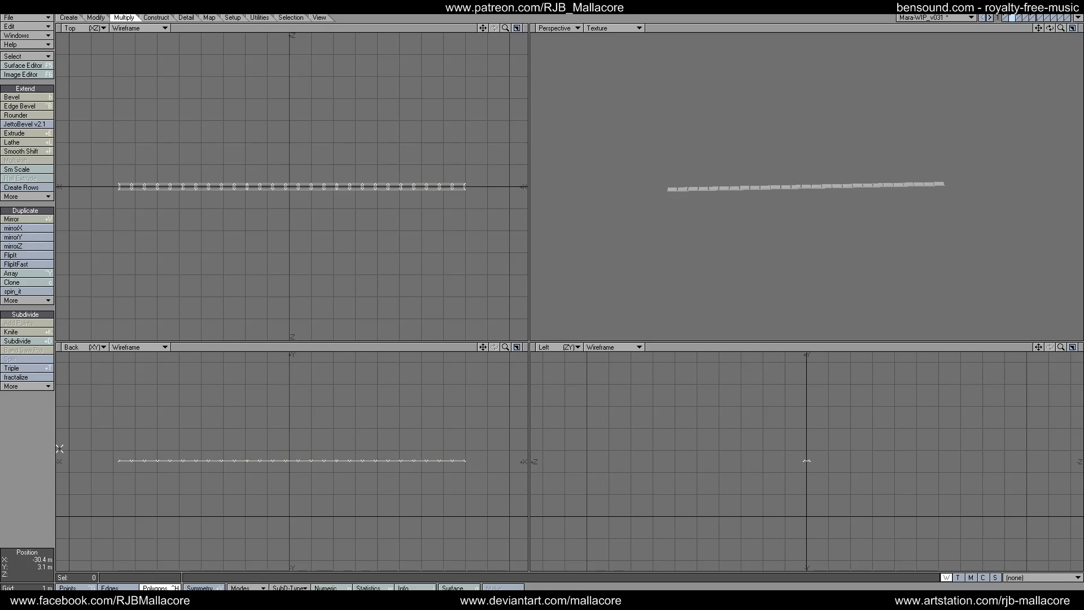
Move the beveled strip from the second layer back into the hull layer and merge the coincident points.
key(ctrl+x)
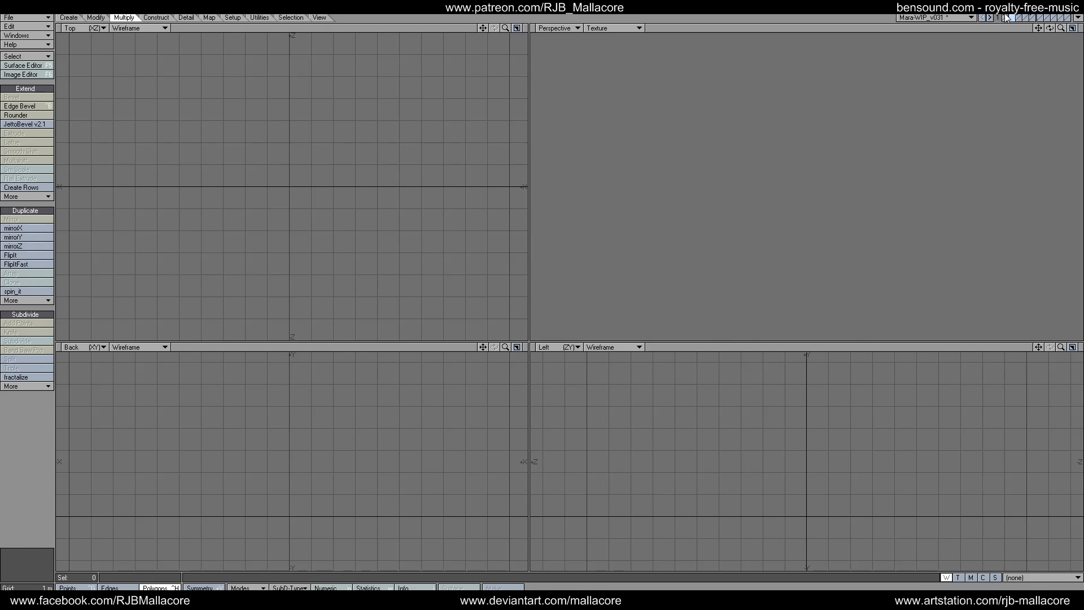
click(1006, 17)
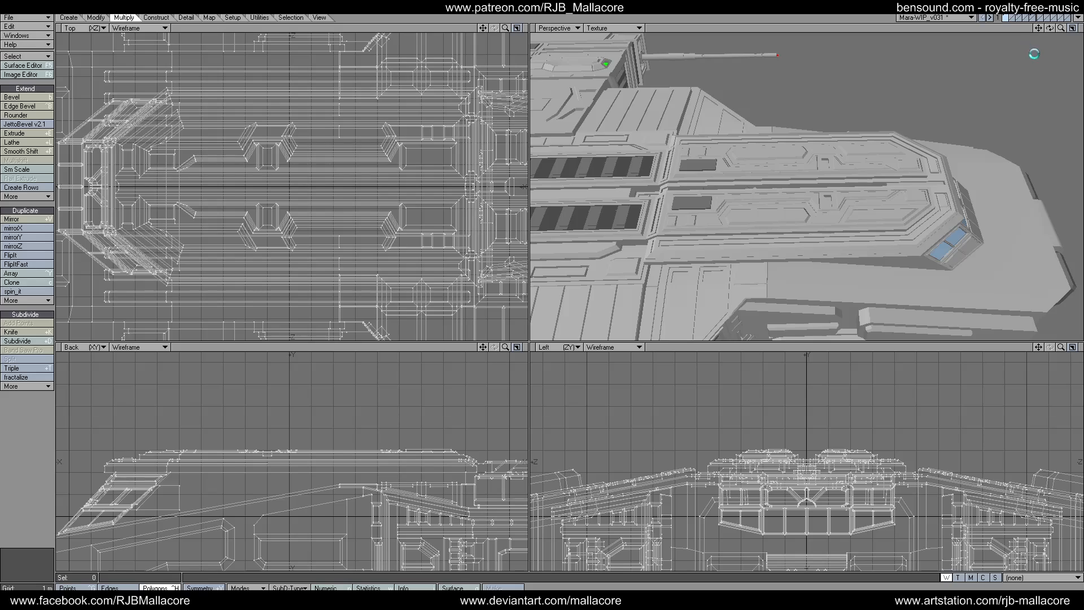
drag(1049, 28, 880, 85)
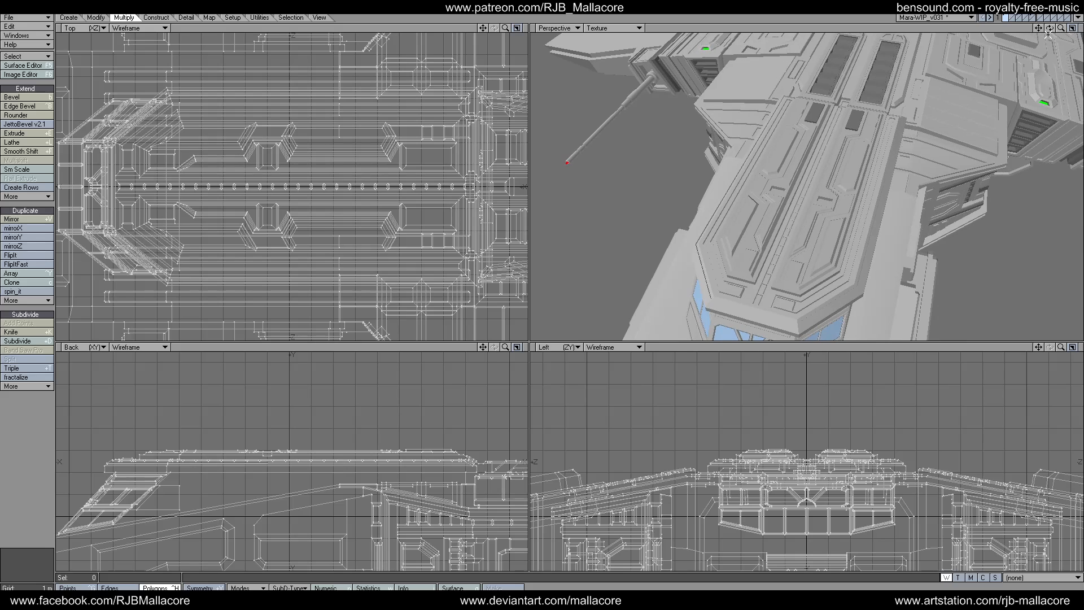
key(m)
click(656, 317)
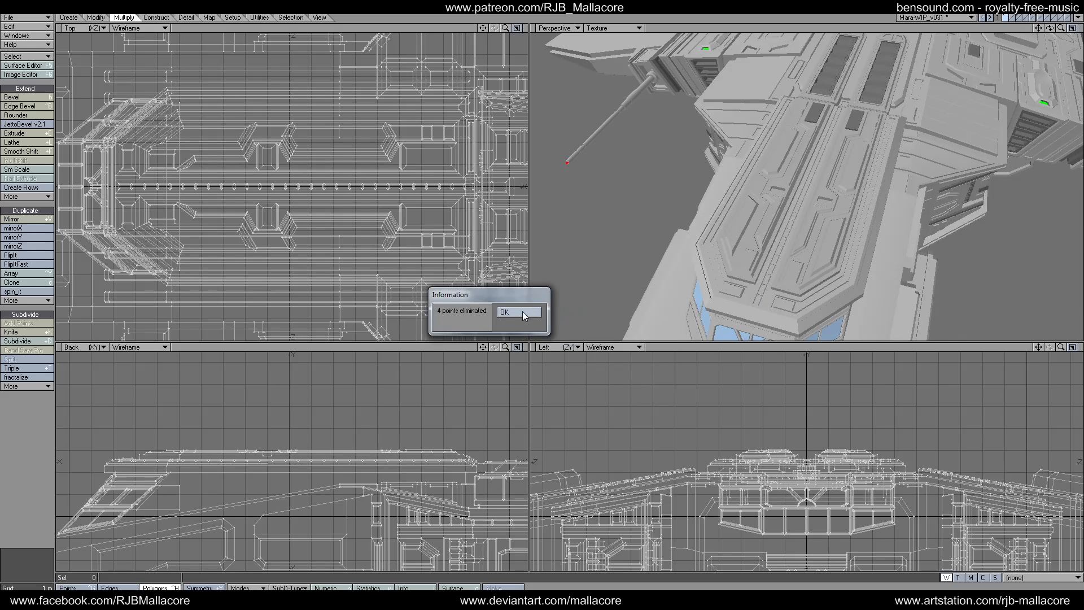
click(525, 311)
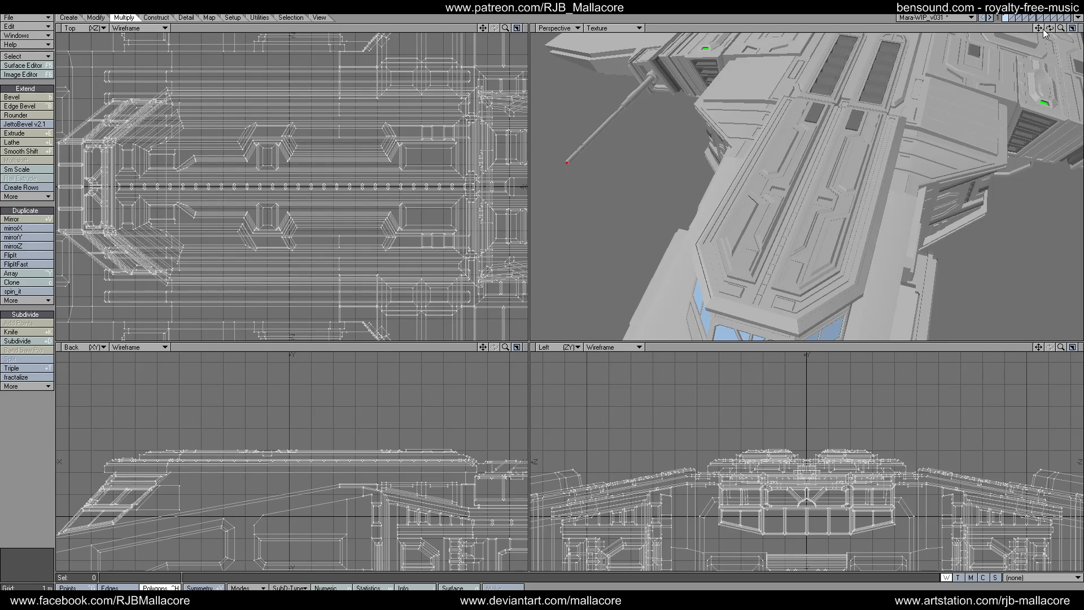
Select the seven vertical rim faces running around the edge of the top deck, including the front and both rear returns.
drag(1048, 33, 1046, 31)
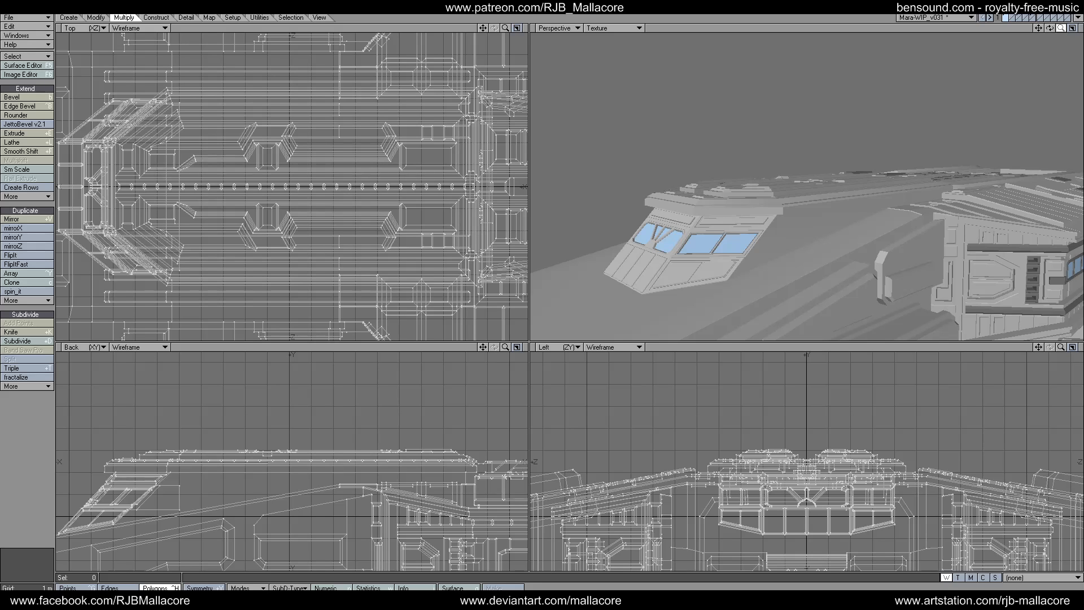
drag(1062, 27, 1048, 29)
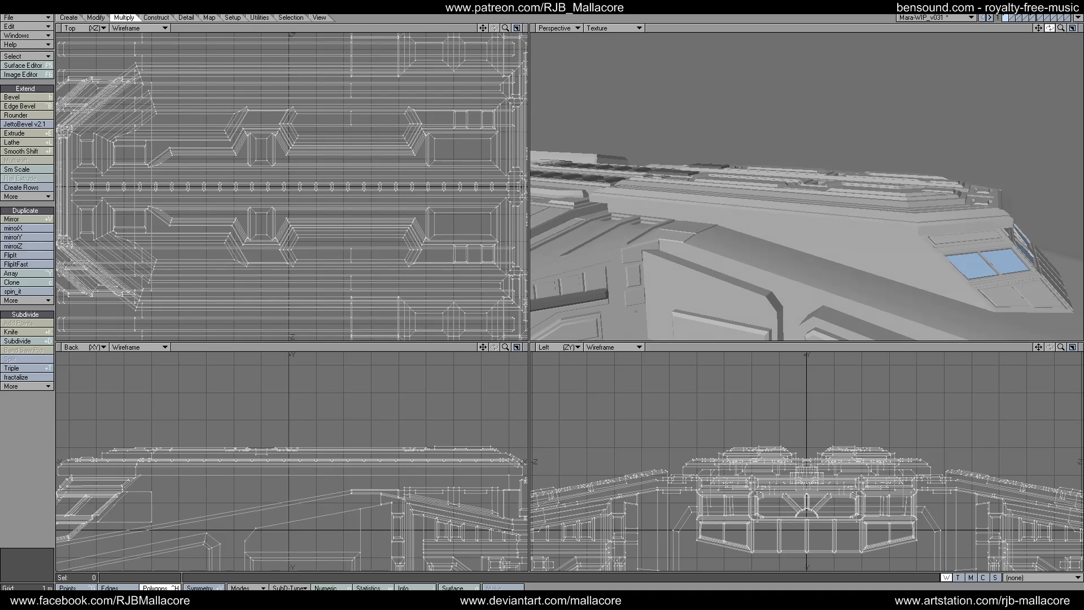
click(909, 229)
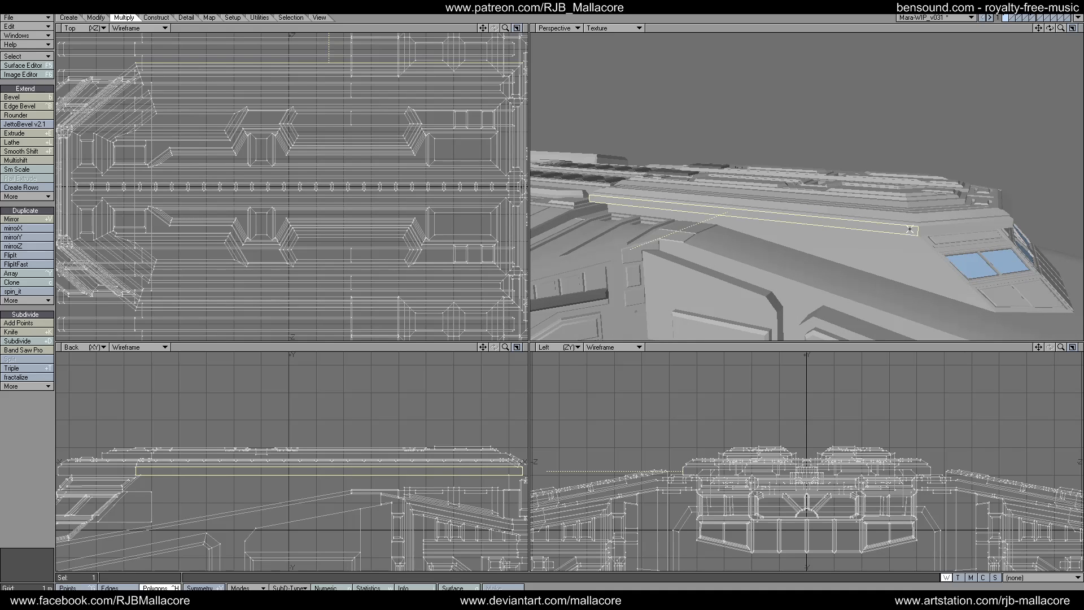
click(943, 221)
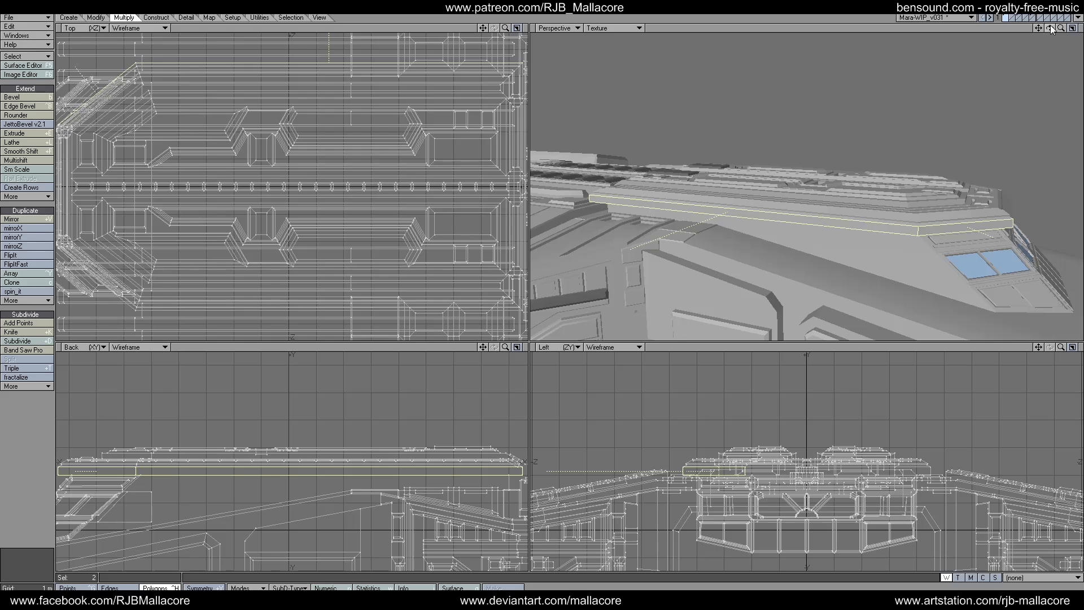
drag(1050, 28, 1030, 32)
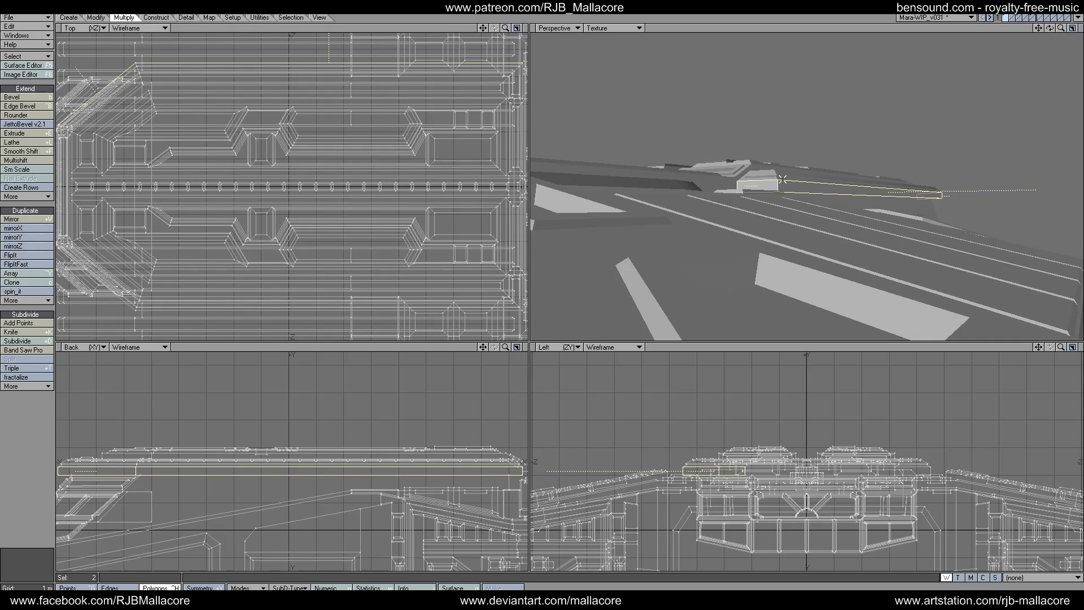
drag(1051, 29, 1022, 35)
click(741, 192)
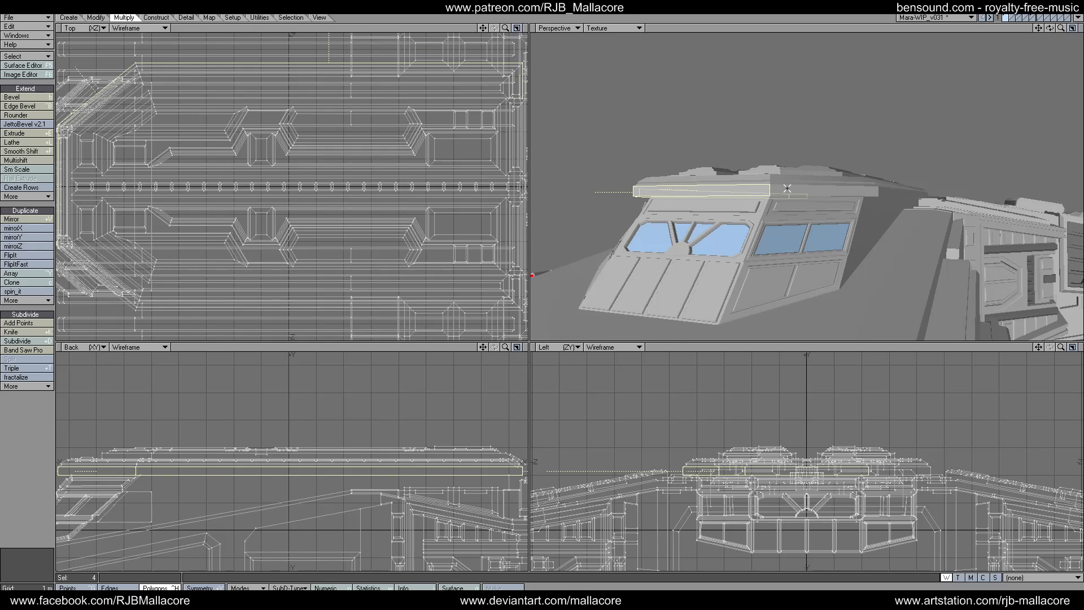
click(850, 189)
click(897, 193)
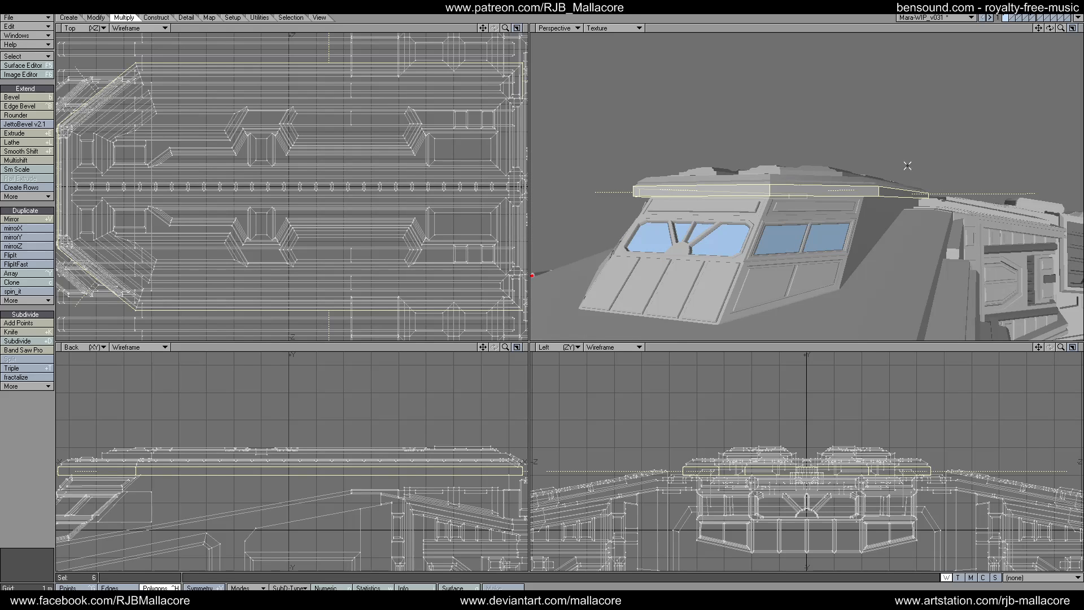
drag(1051, 29, 1033, 52)
click(791, 207)
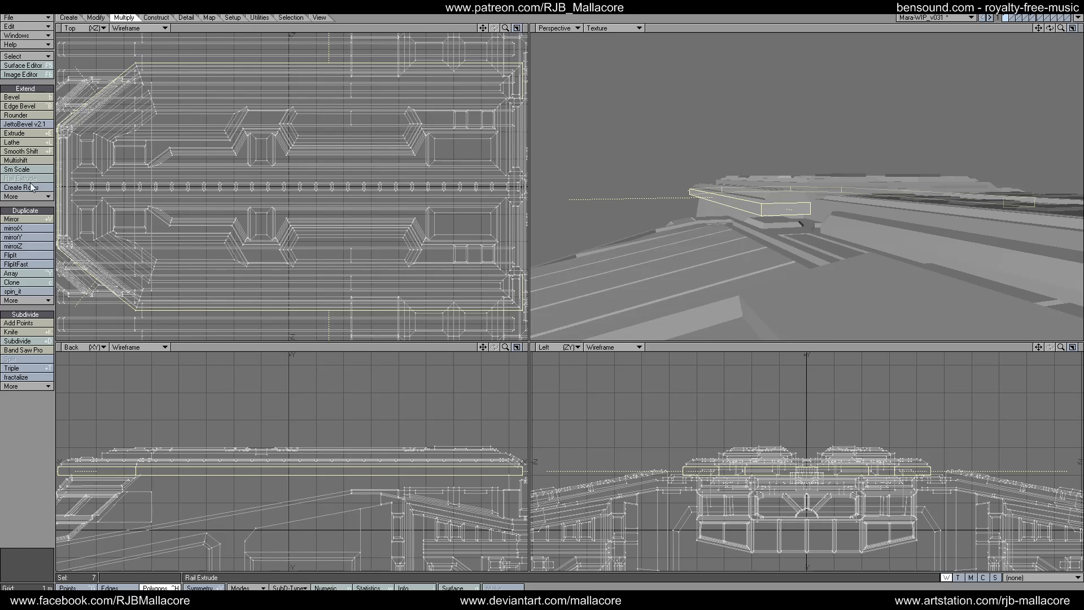
Inset the selected rim faces as a group by 100 mm with Multishift, using a shift of 0 m.
click(23, 161)
key(n)
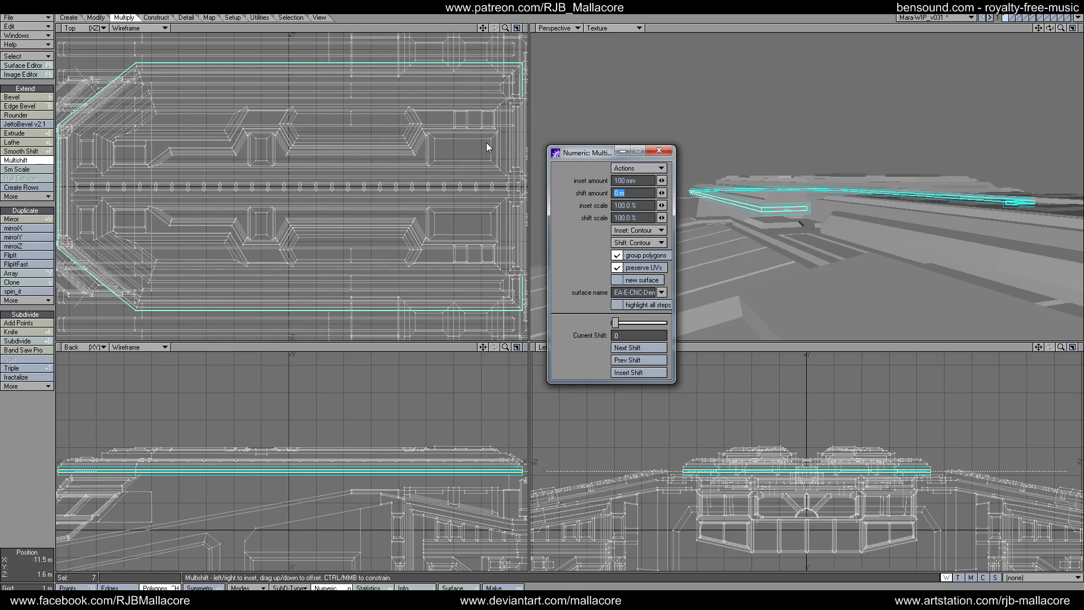
click(661, 148)
Recess the inset rim faces with a second Multishift of 0 m inset and -50 mm shift, and clear the selection.
click(17, 160)
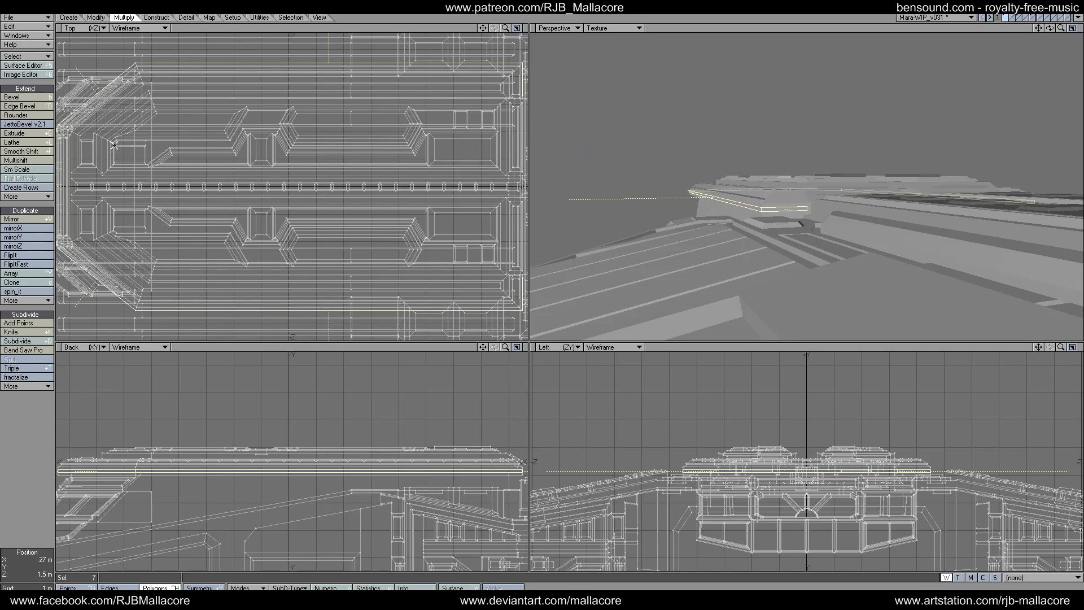
key(n)
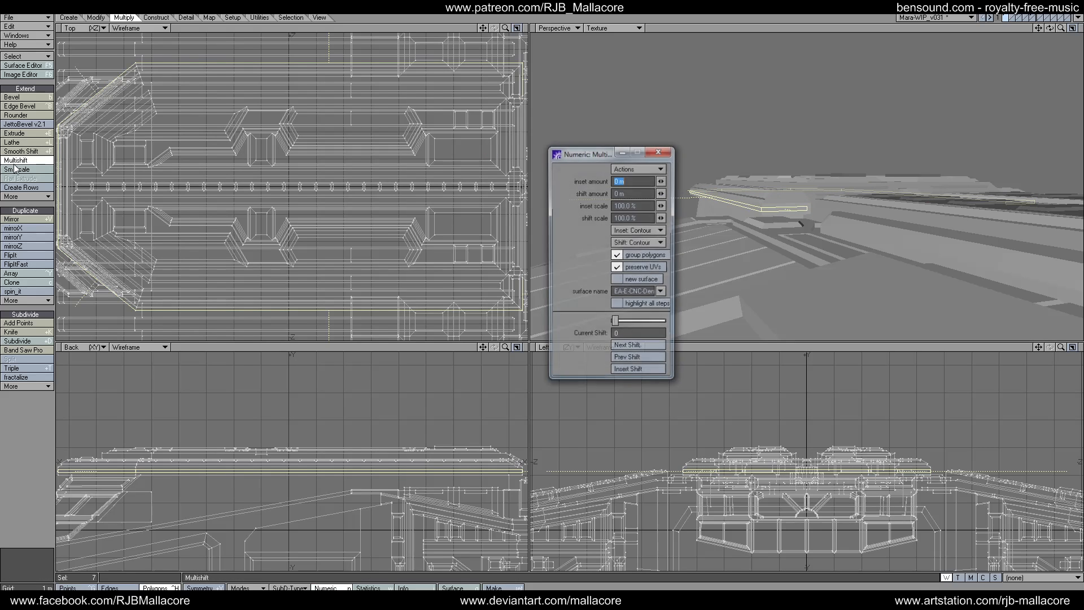
key(Tab)
text(-.0)
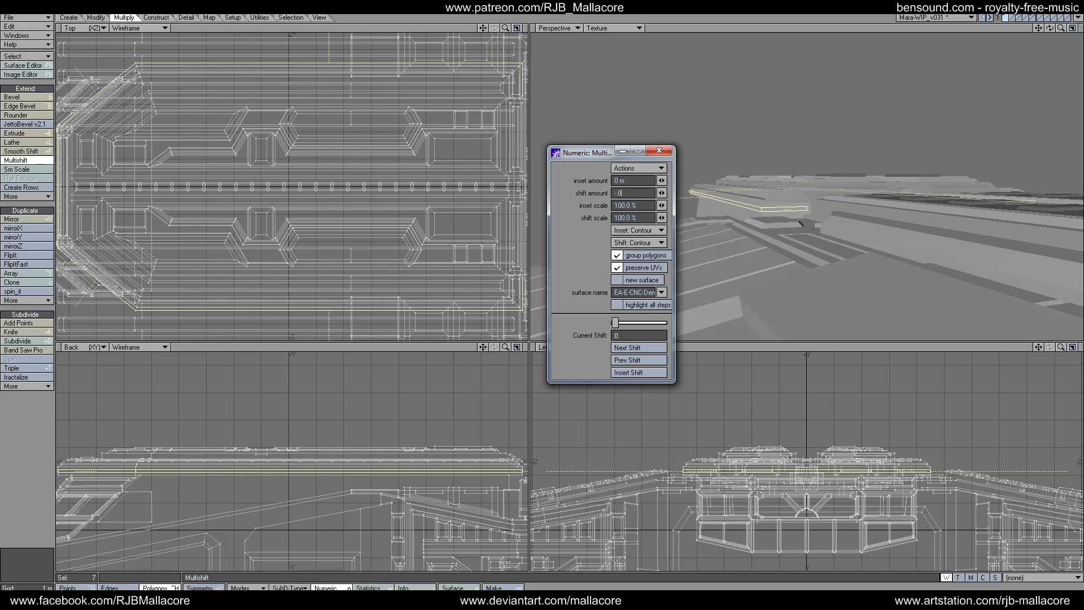
text(5)
key(Tab)
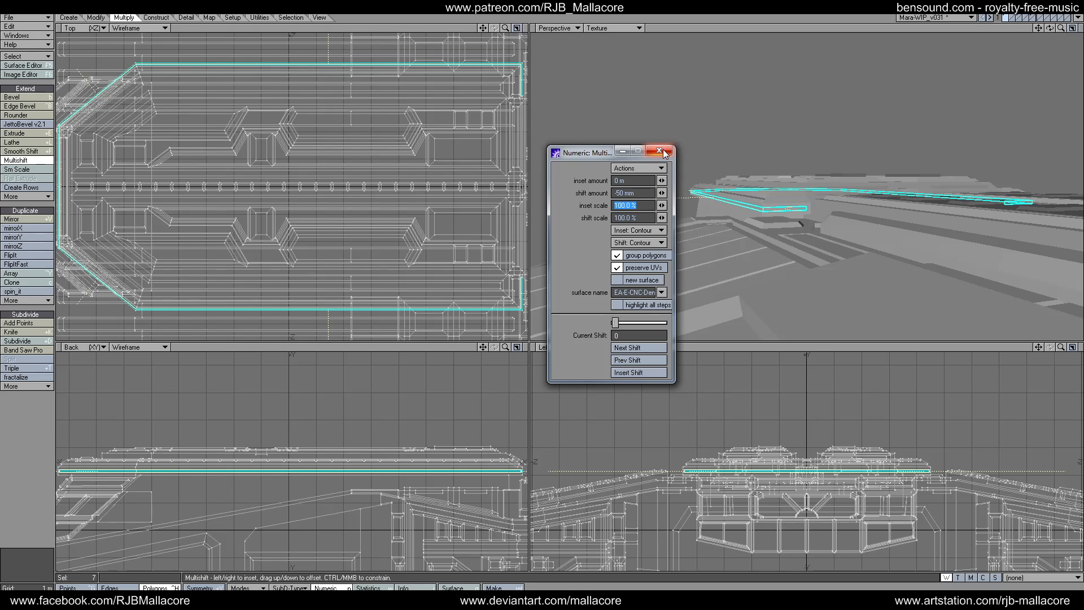
click(664, 152)
key(space)
click(17, 407)
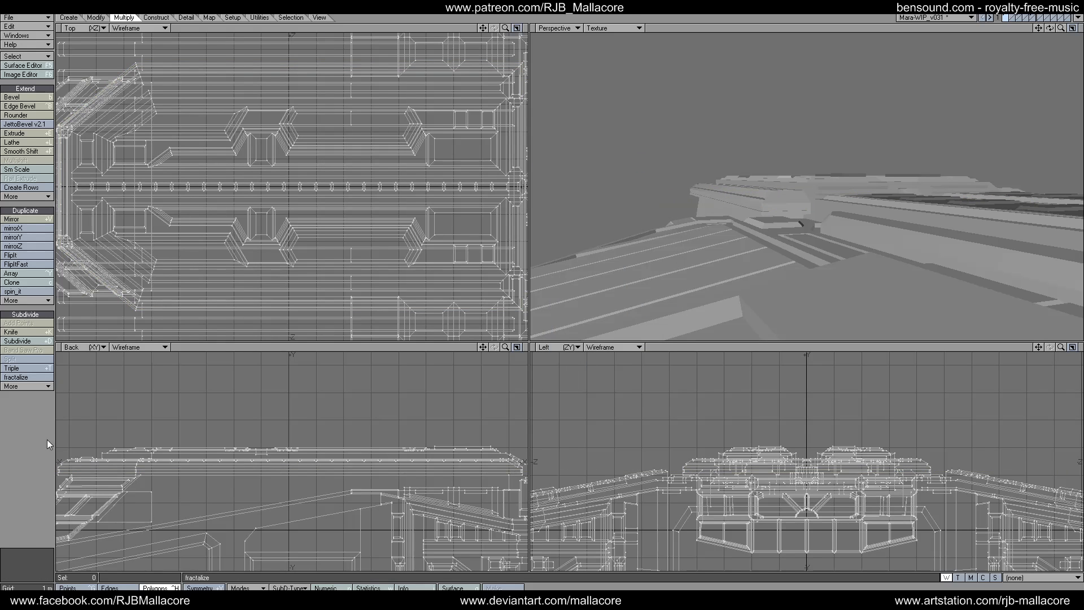
Transfer the two large hull side faces beneath the deck rim to the empty second layer and fit them in view.
drag(1049, 28, 1049, 39)
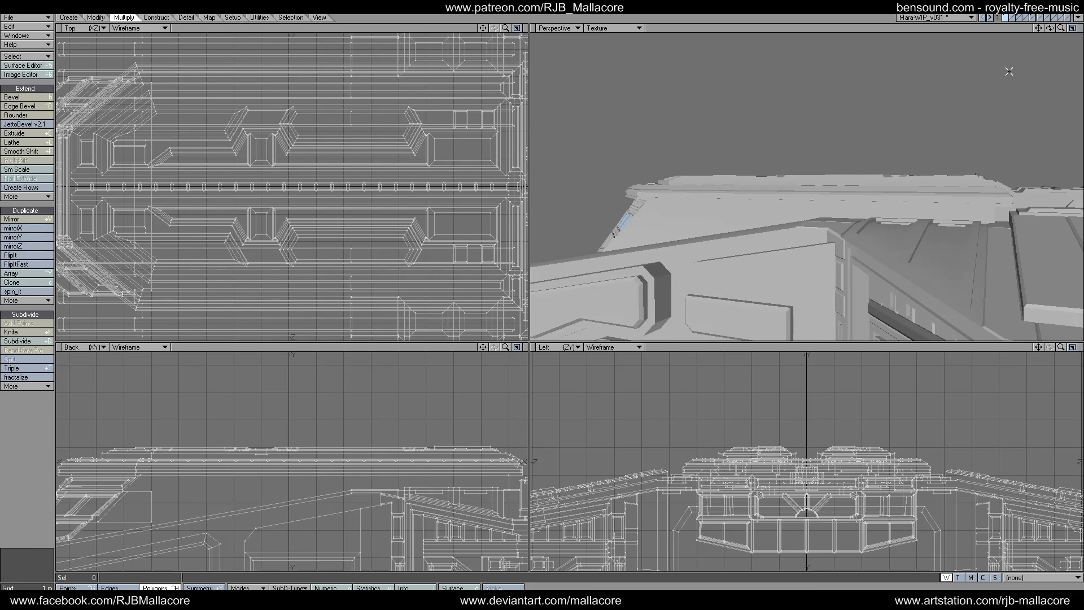
drag(1051, 29, 1051, 60)
drag(1049, 28, 1007, 80)
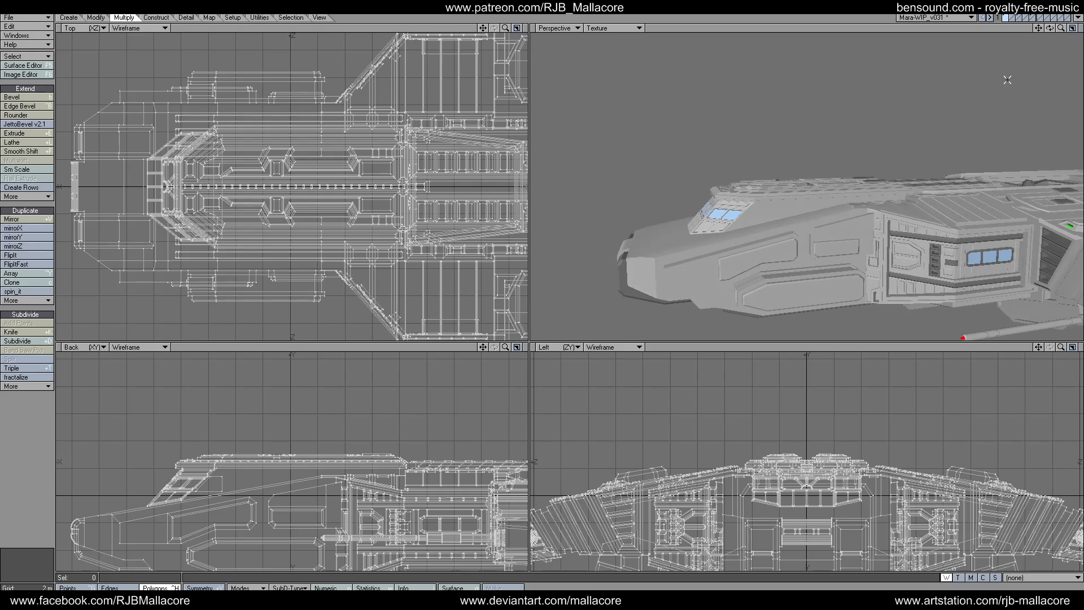
click(793, 206)
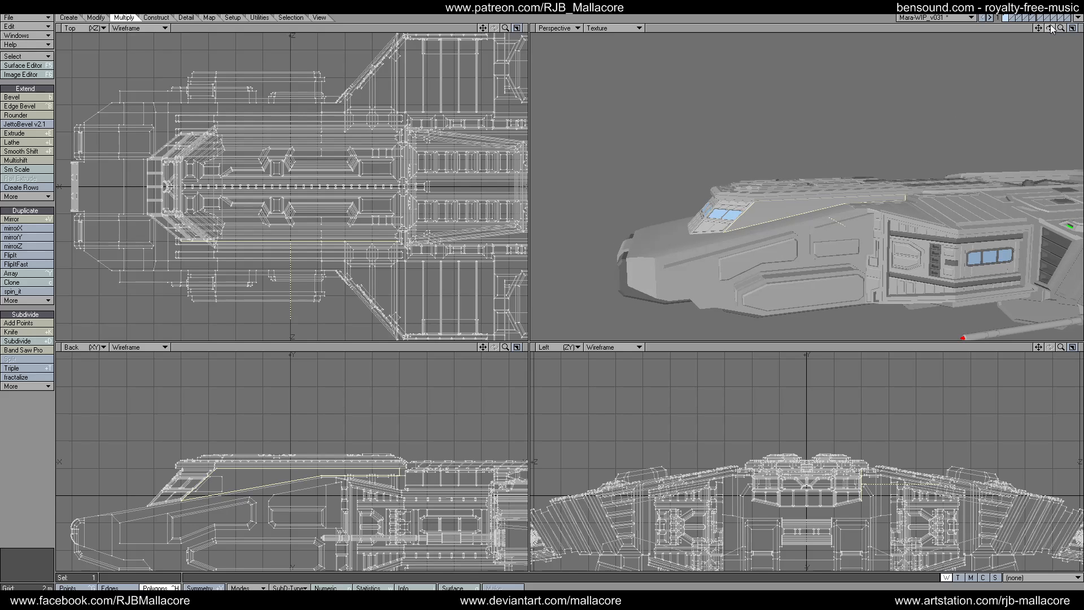
drag(1050, 28, 899, 184)
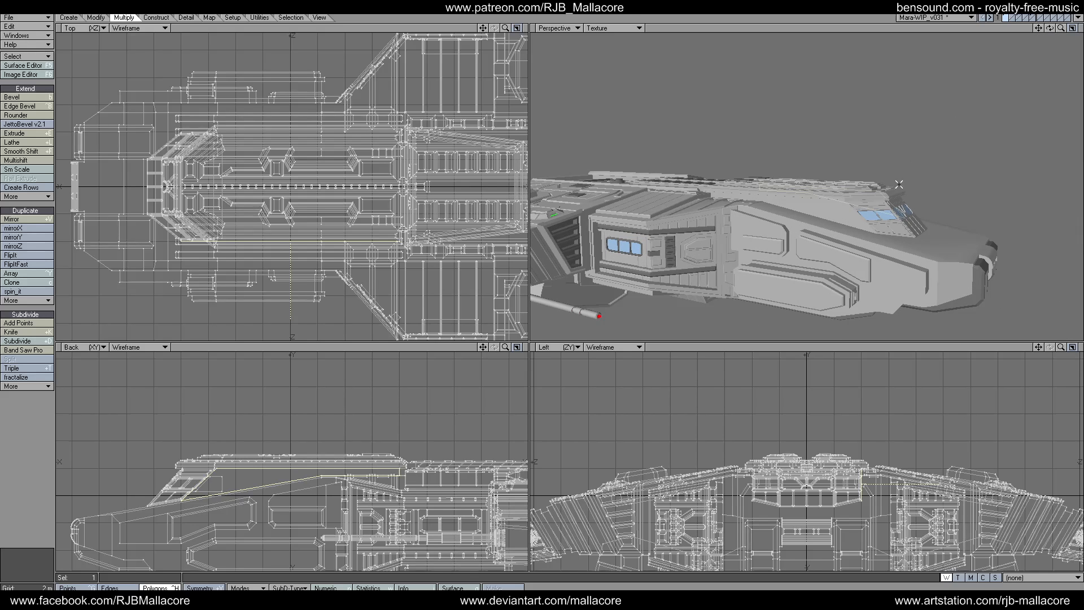
click(829, 204)
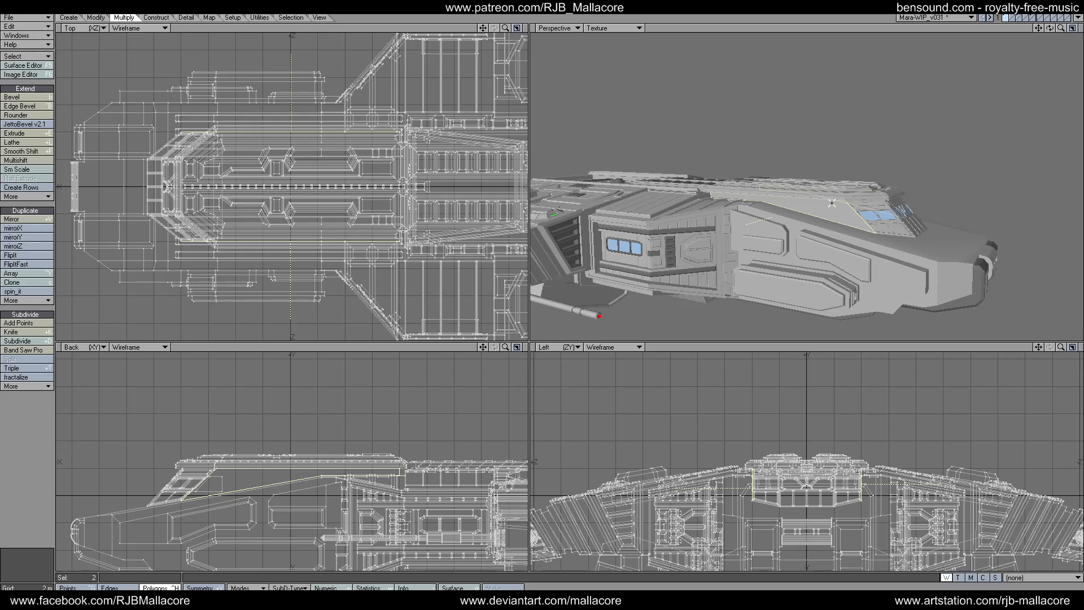
key(ctrl+c)
key(2)
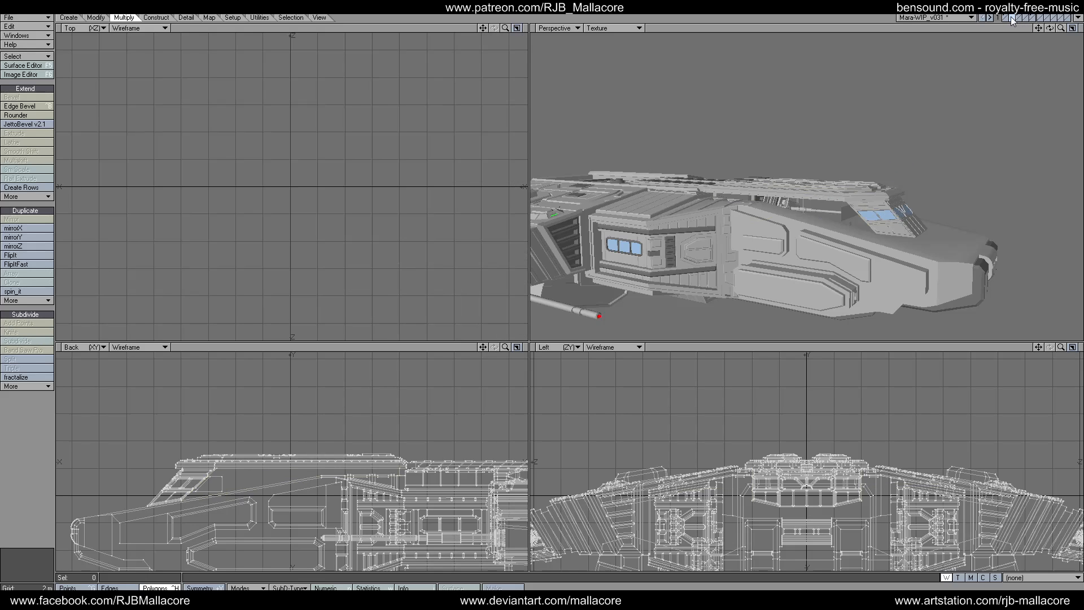
key(ctrl+v)
key(a)
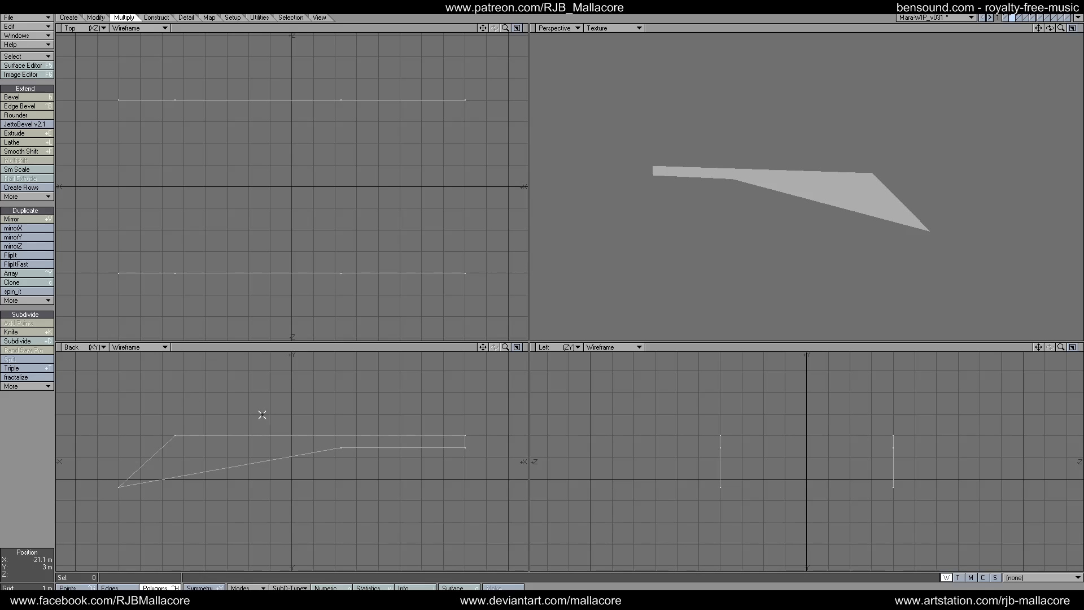
Select both side panels and knife them vertically through the middle at X about -20 m.
mouse_move(267, 415)
mouse_down()
mouse_move(291, 488)
mouse_move(283, 469)
mouse_up()
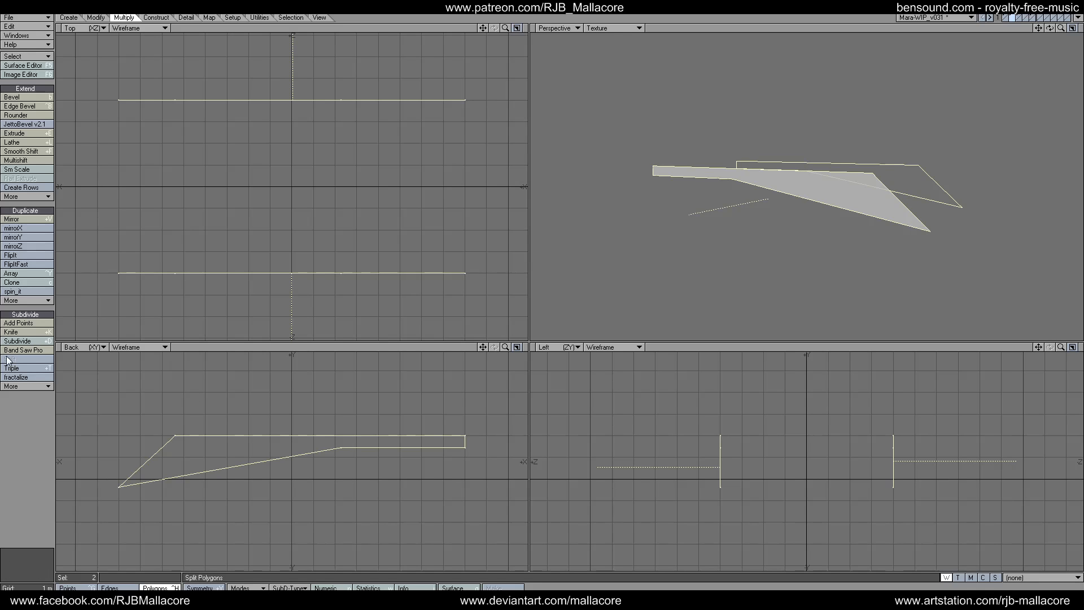
click(23, 332)
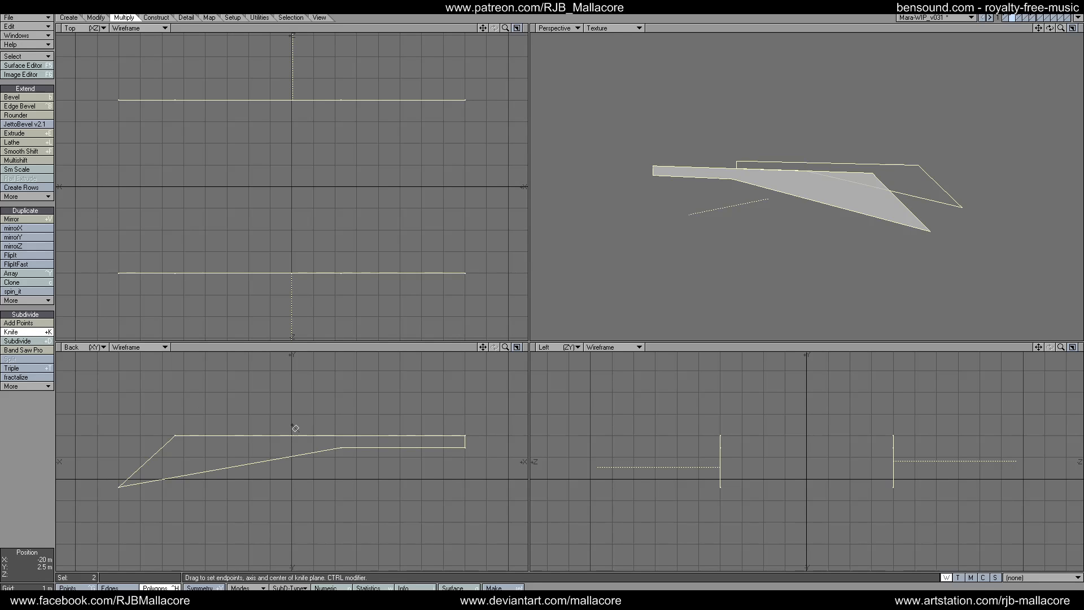
drag(294, 427, 297, 487)
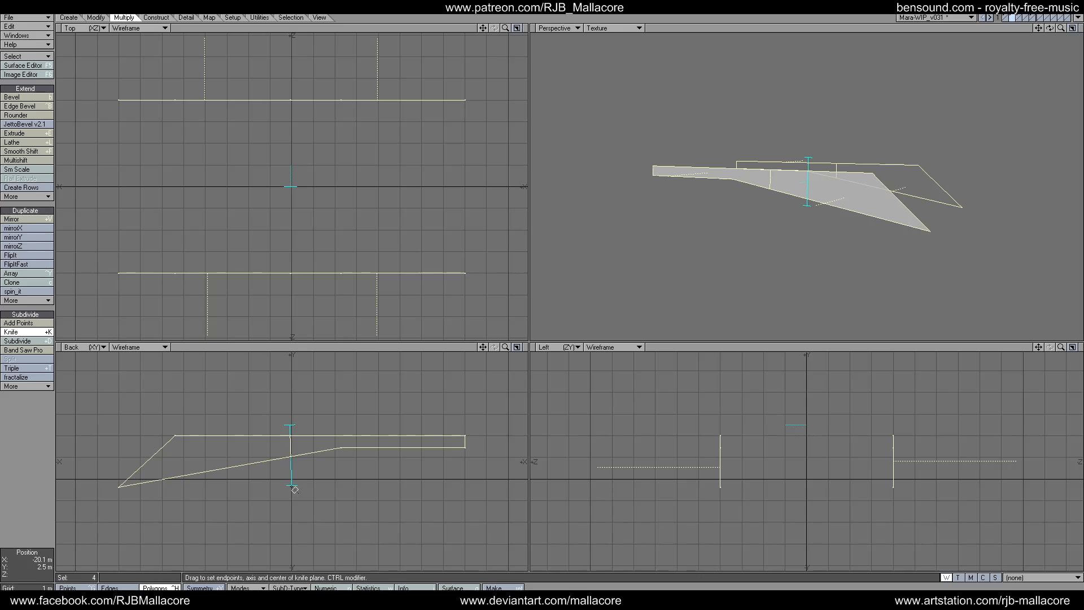
drag(290, 425, 294, 425)
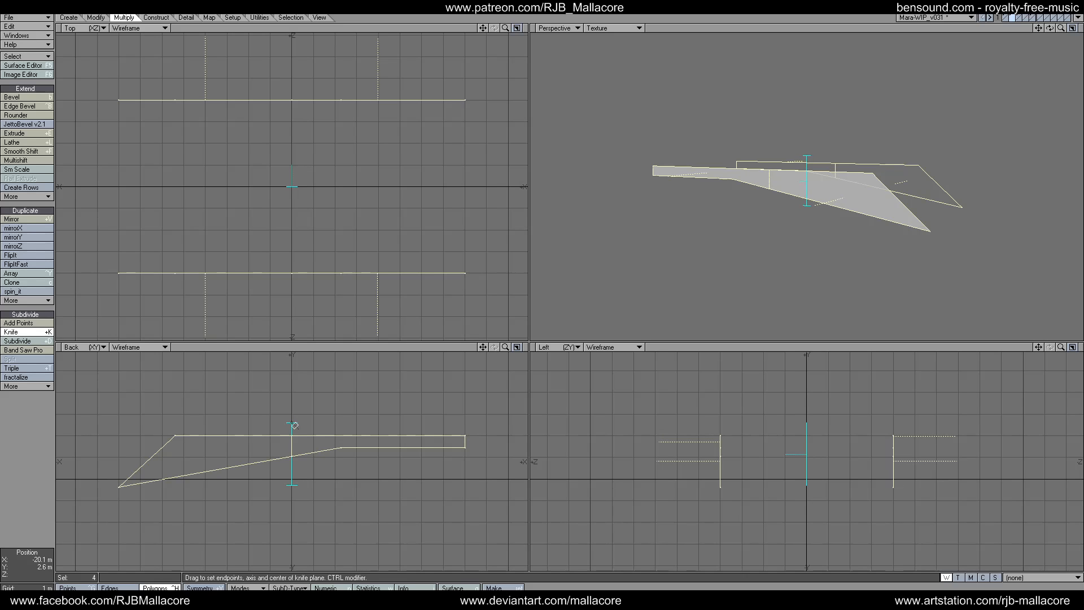
key(space)
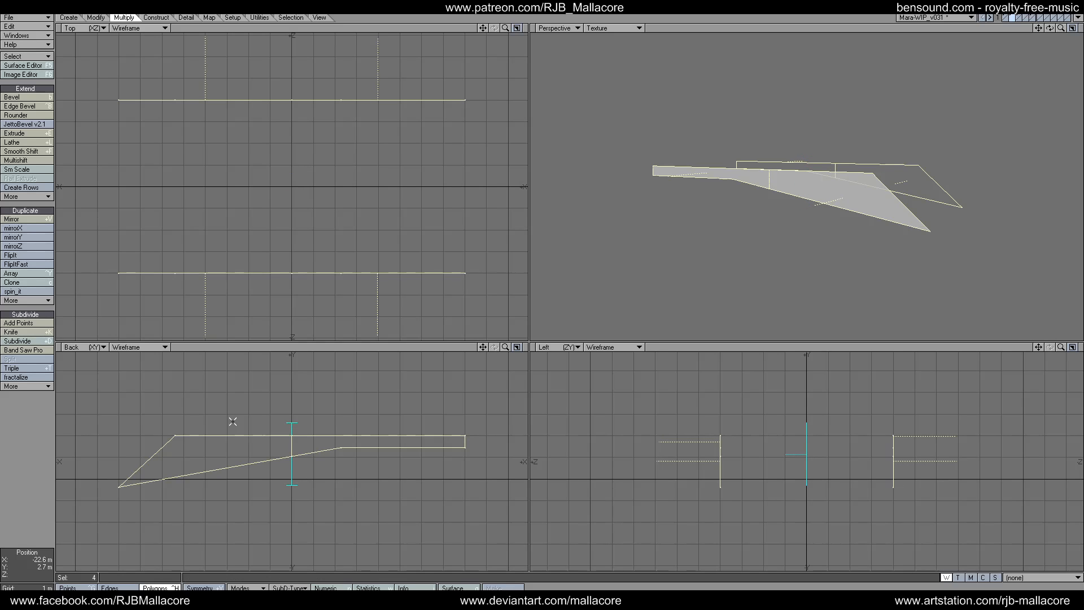
Knife the negative-Z side panel crosswise at X about -24 m and -16 m, dividing it into quarters.
click(10, 333)
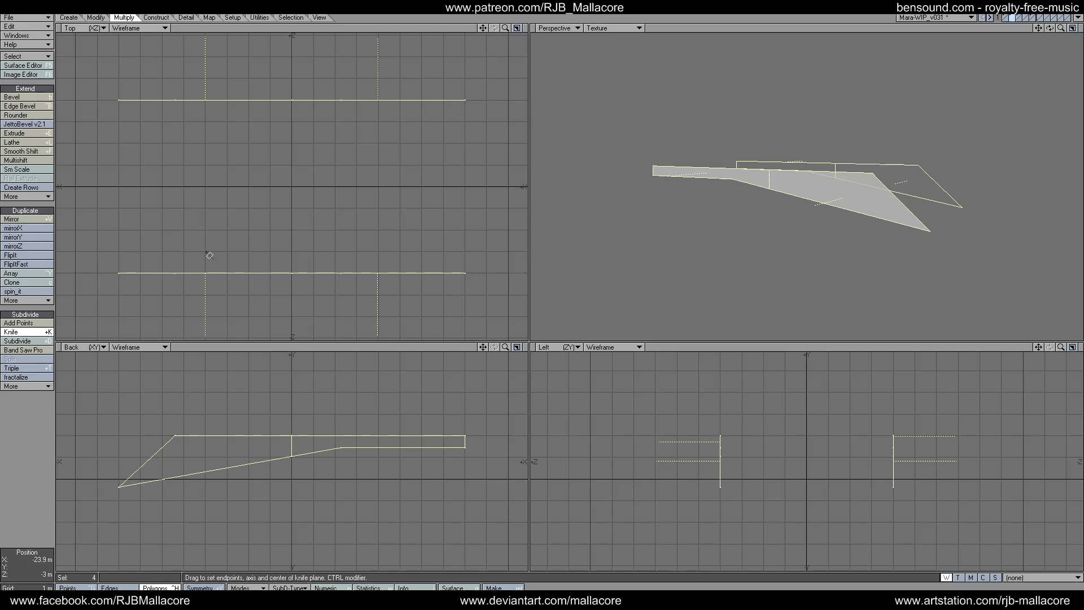
drag(206, 254, 205, 301)
key(space)
key(shift+k)
drag(379, 264, 381, 297)
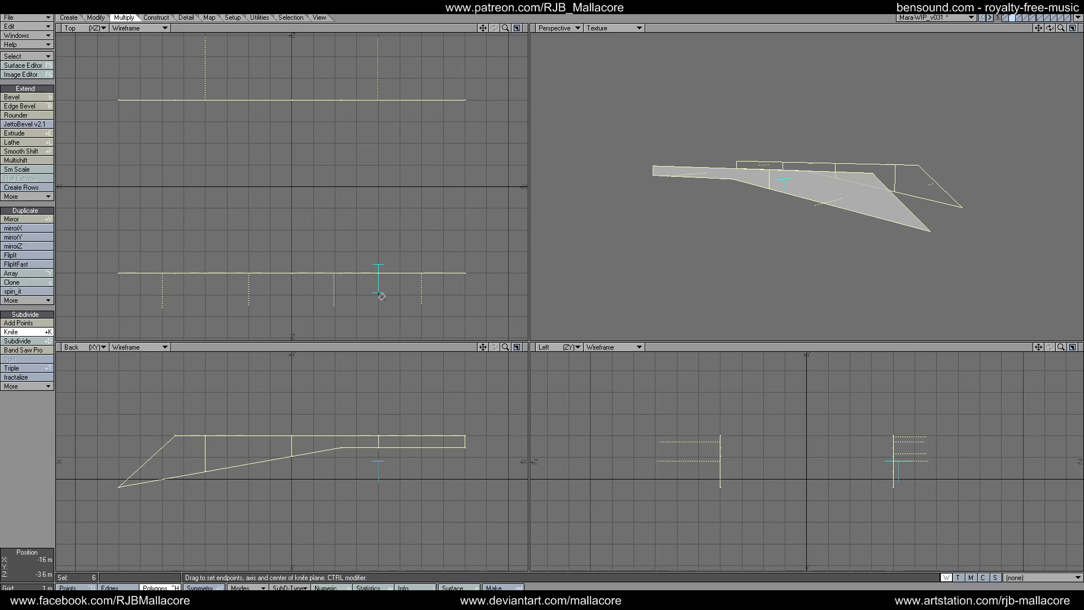
key(space)
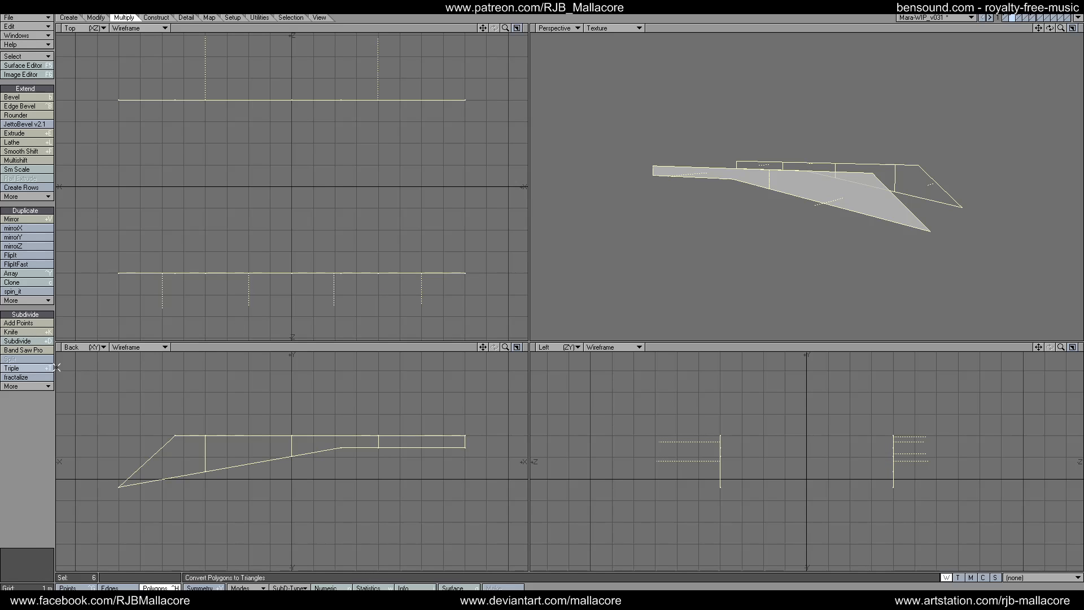
Halve the quarters of the same side panel with knife cuts at X about -26, -22, -18 and -14 m.
click(18, 333)
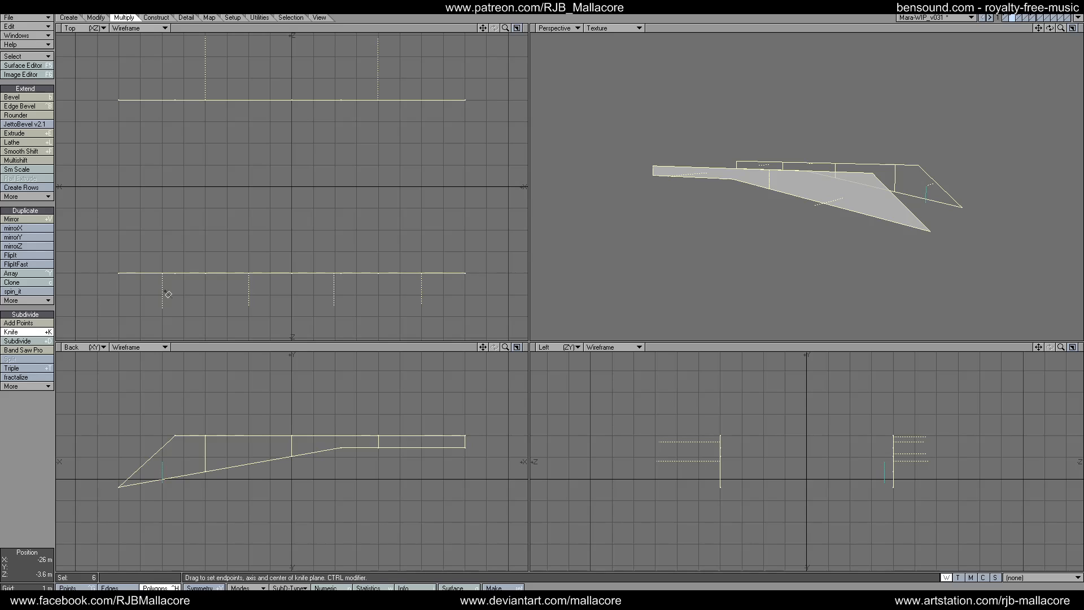
key(space)
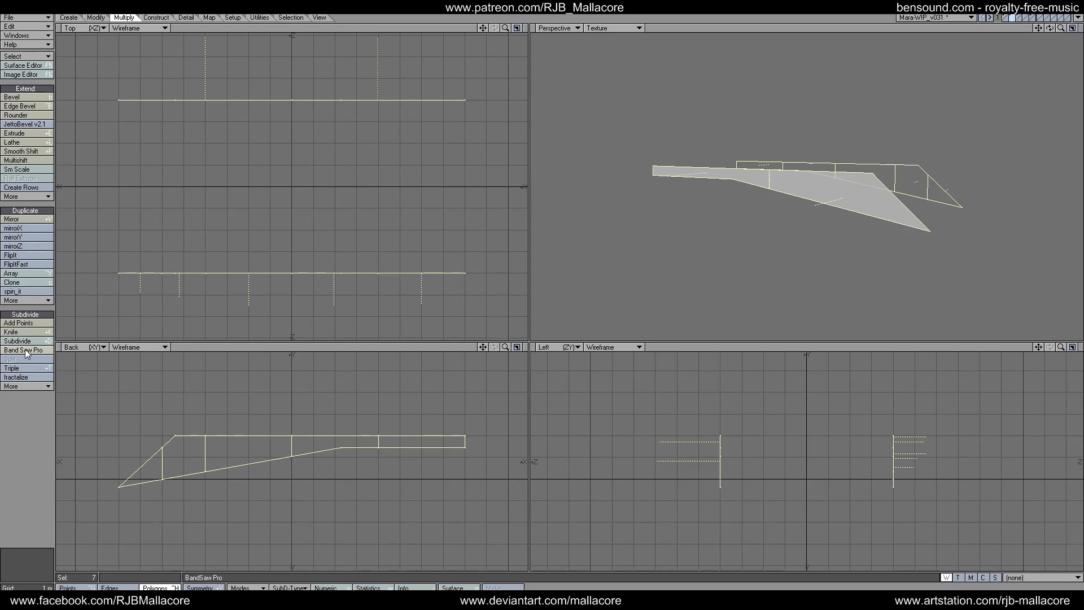
click(17, 332)
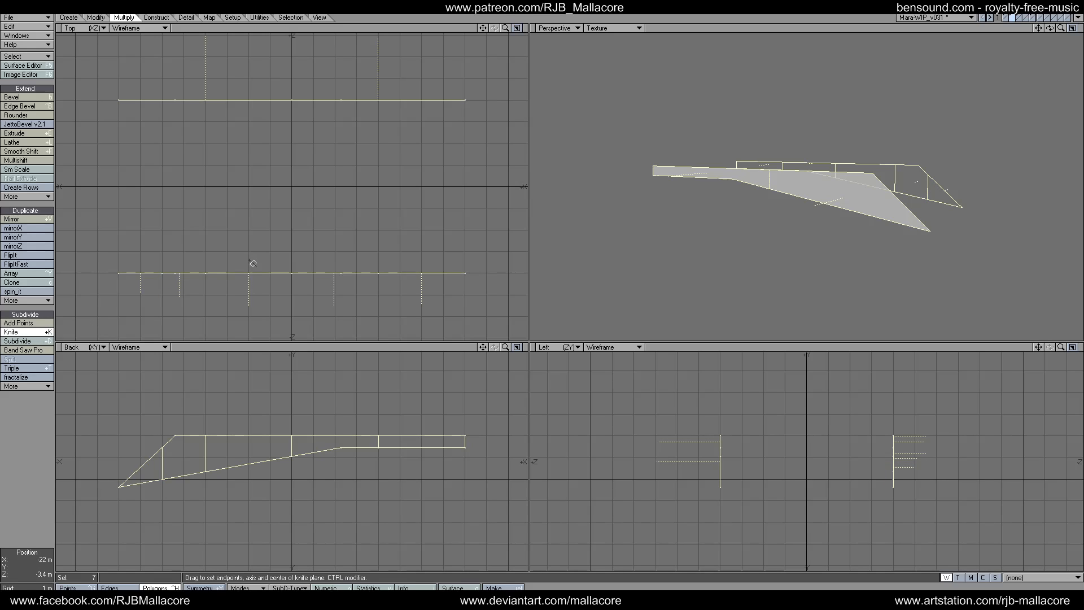
drag(249, 262, 249, 298)
key(space)
key(shift+k)
drag(341, 305, 336, 306)
key(space)
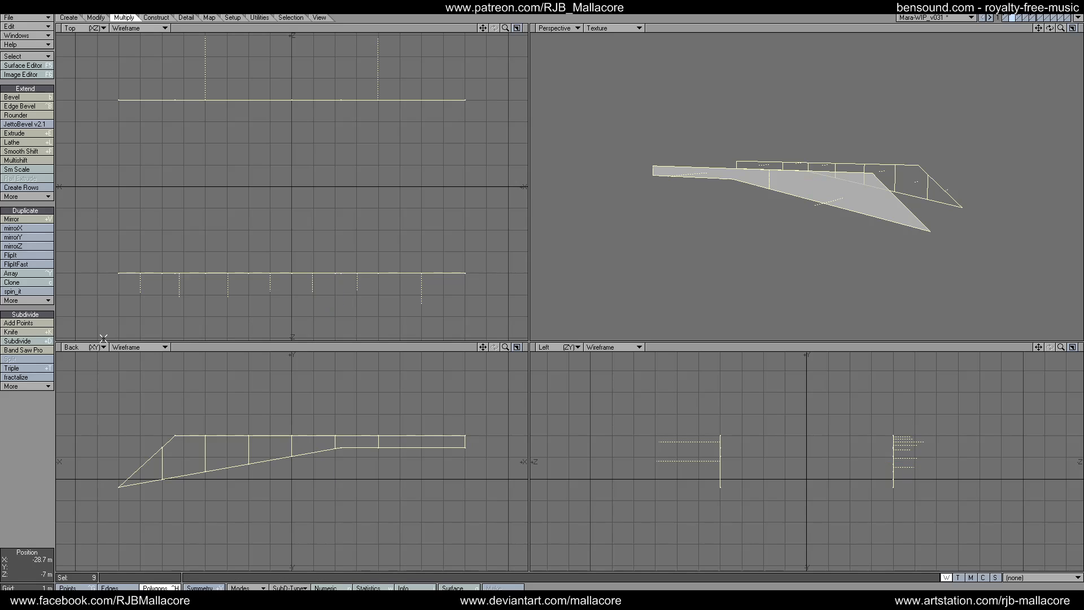
key(shift+k)
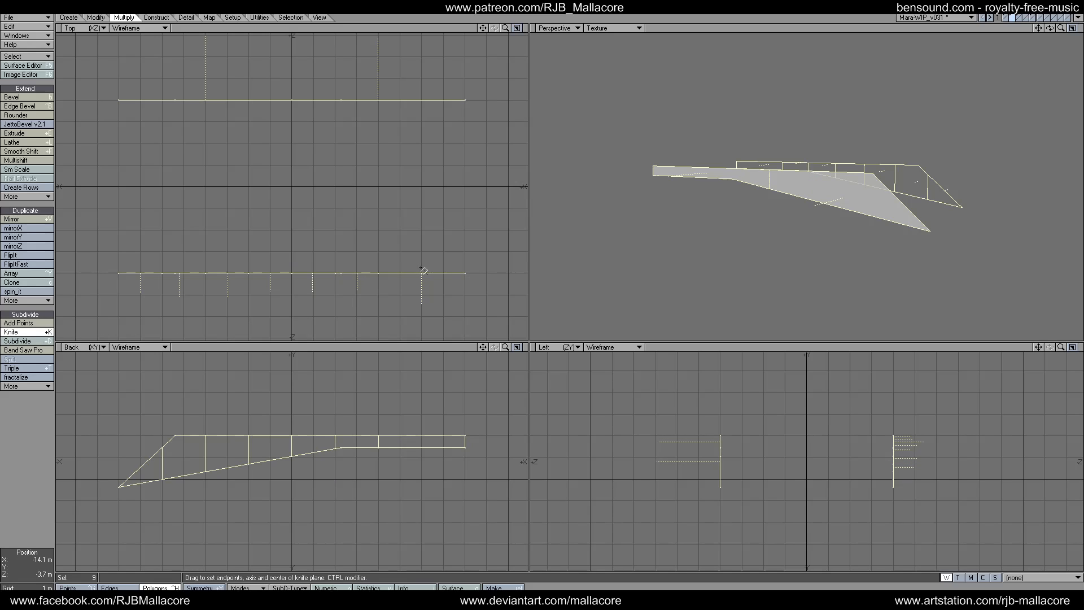
drag(421, 293, 426, 270)
key(space)
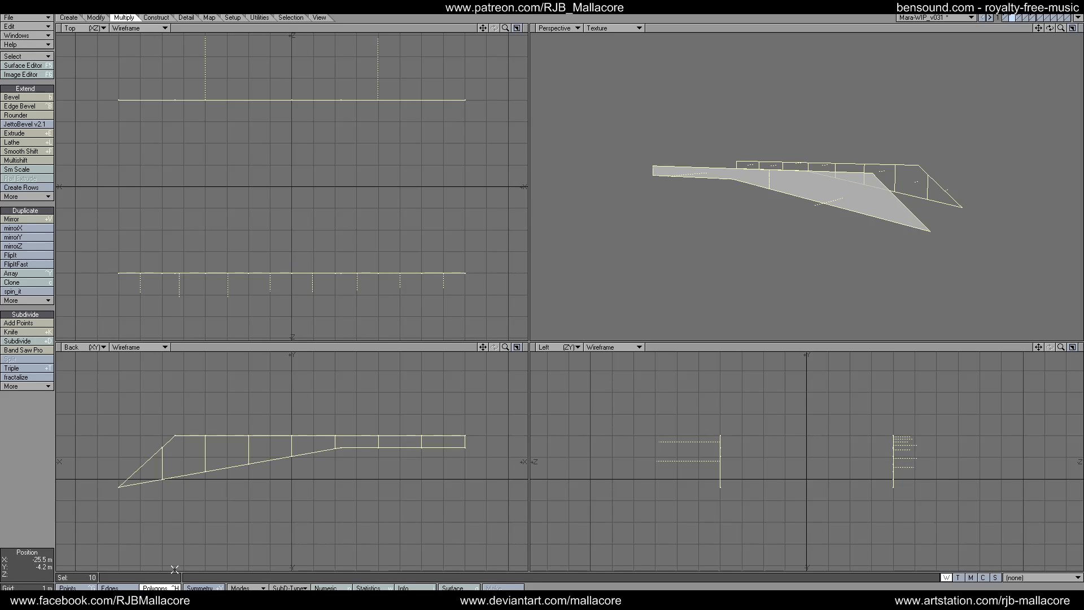
Deselect everything and delete the undivided positive-Z side panel, keeping only the segmented negative-Z panel.
click(48, 423)
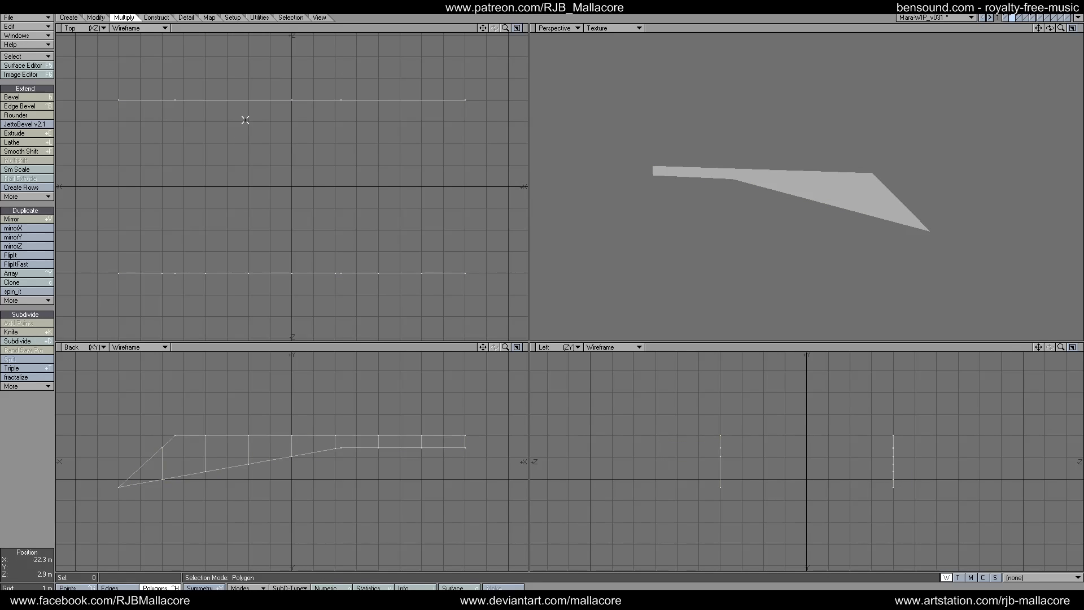
drag(244, 120, 316, 107)
click(280, 99)
key(Delete)
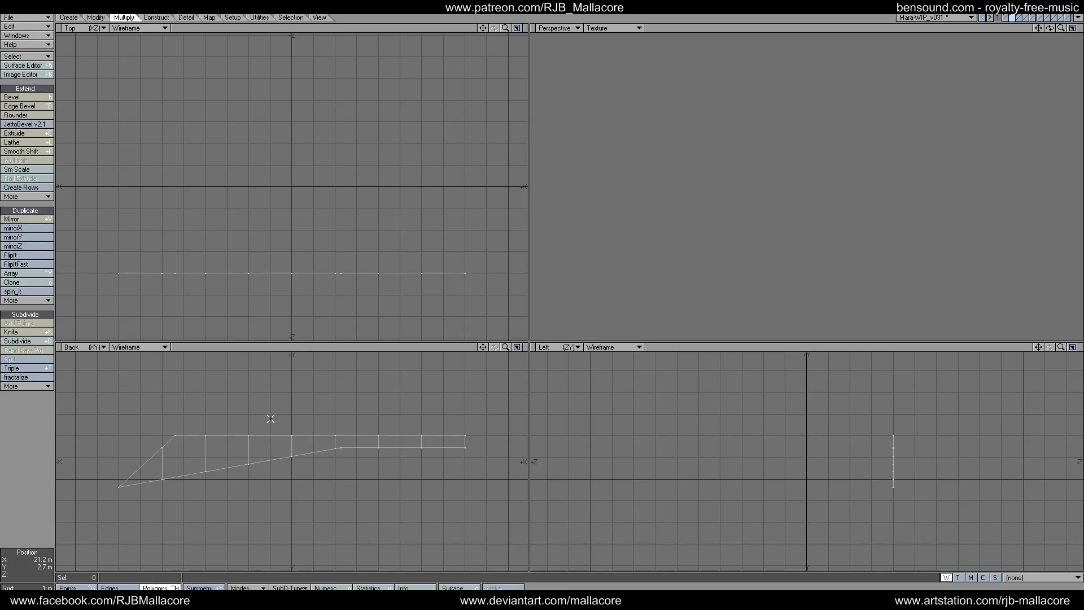
Bevel all eight segments of the remaining side panel with a 50 mm shift and 50 mm inset.
mouse_move(76, 282)
right_down()
mouse_move(489, 209)
mouse_move(260, 306)
mouse_move(110, 260)
right_up()
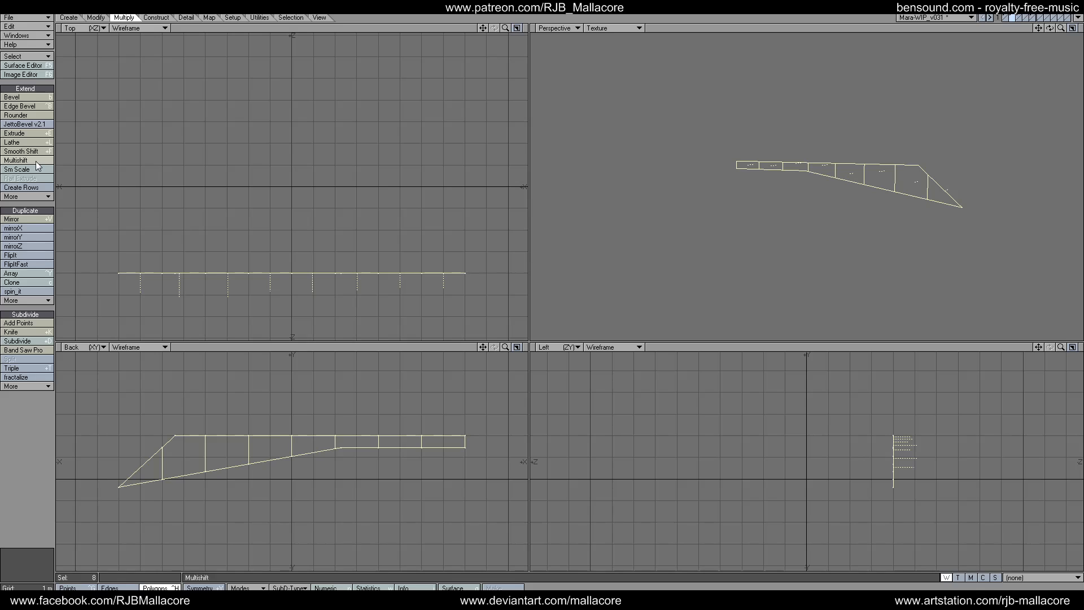
click(33, 98)
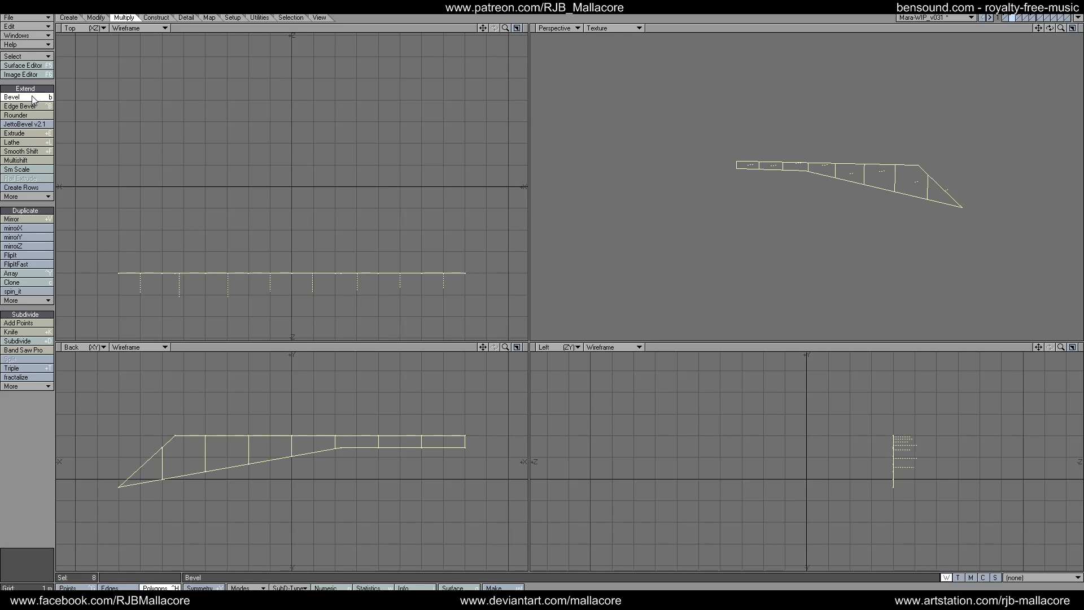
key(n)
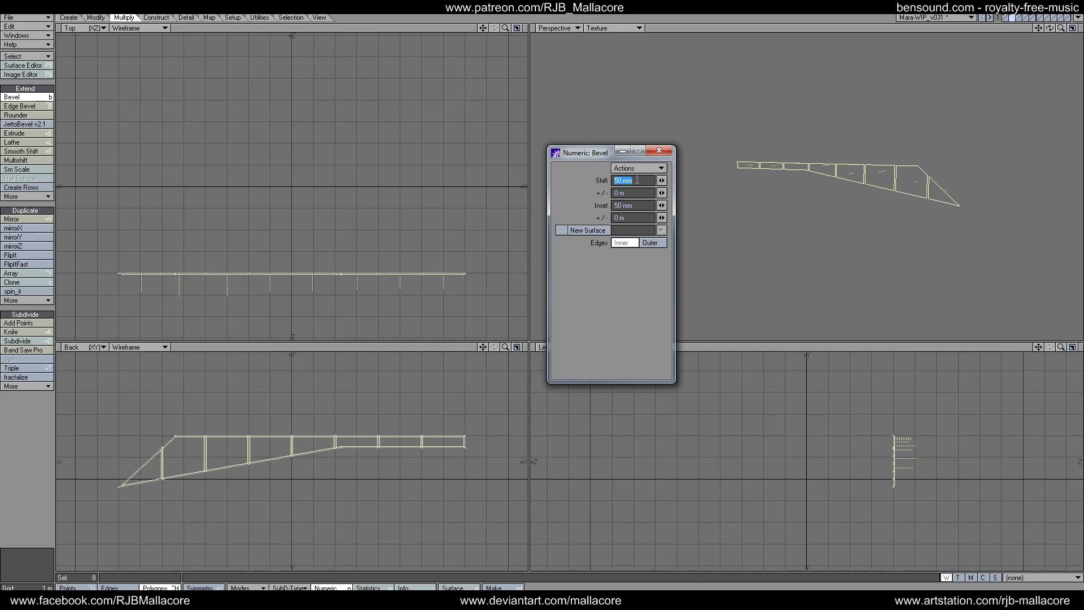
click(660, 149)
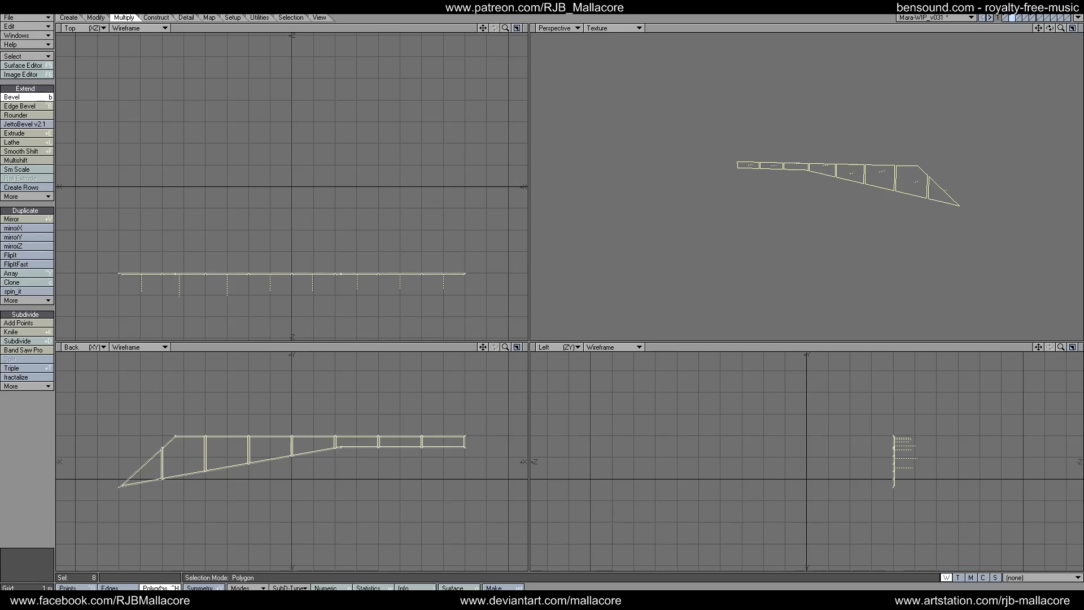
key(space)
Keep only the three tall segments between X -26 and -20 m selected and Multishift them with a 200 mm inset.
click(135, 474)
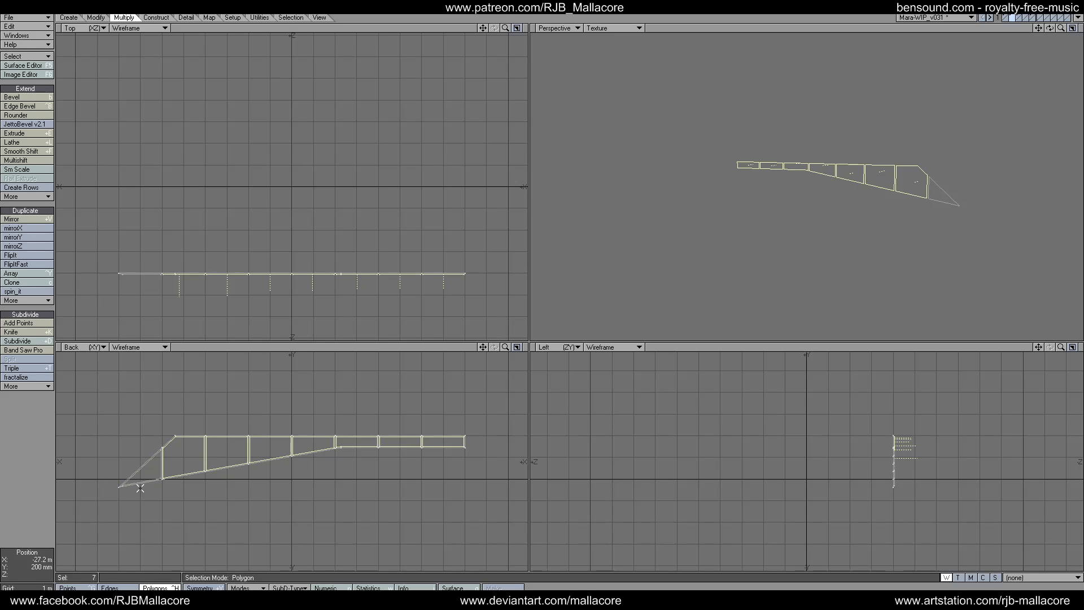
drag(315, 440, 452, 442)
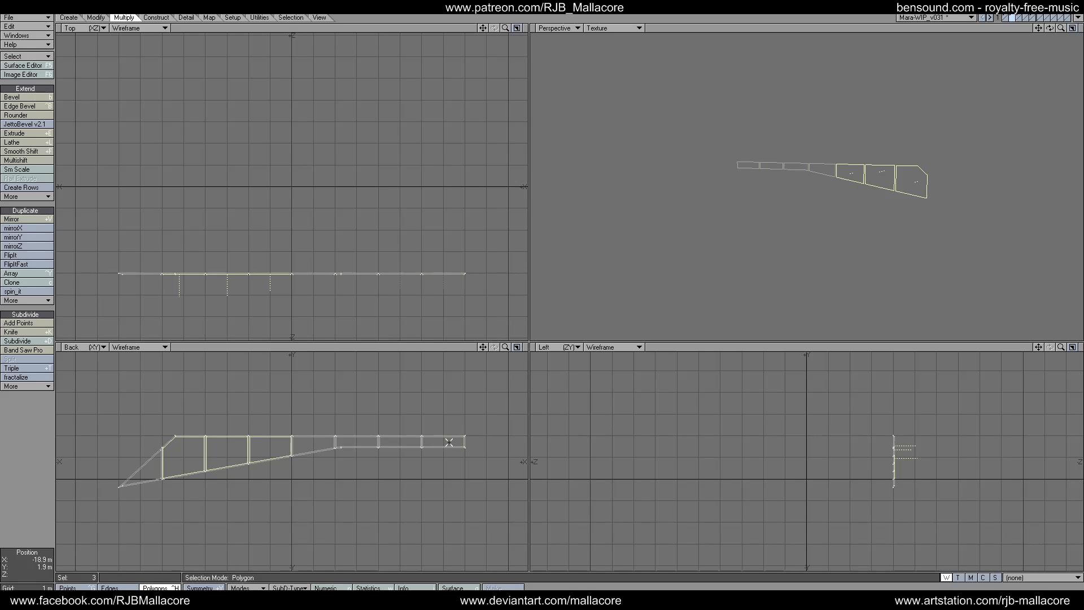
click(45, 170)
click(38, 161)
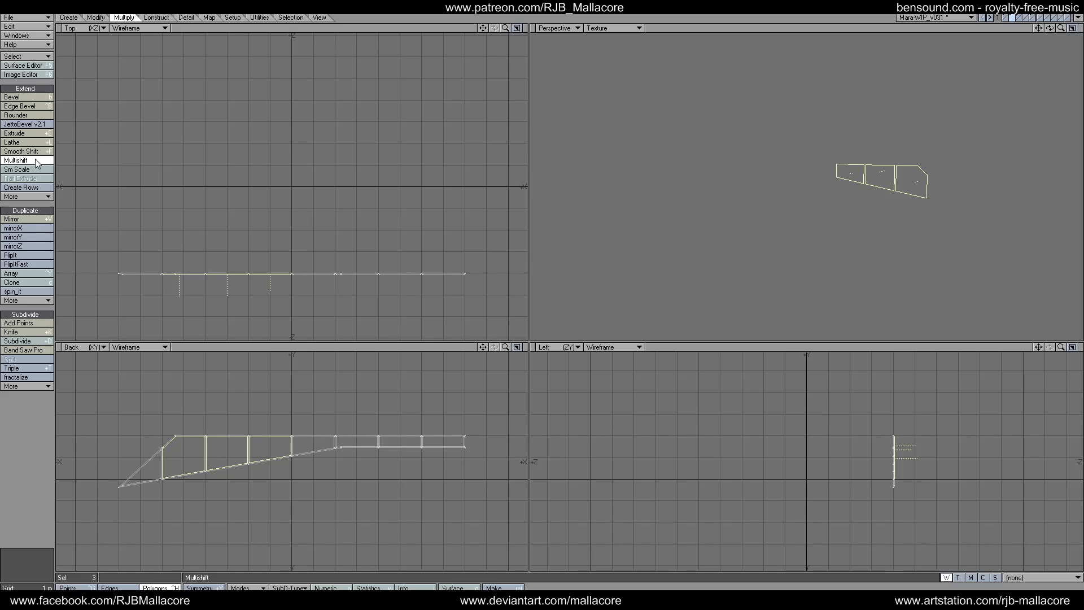
text(n200mm)
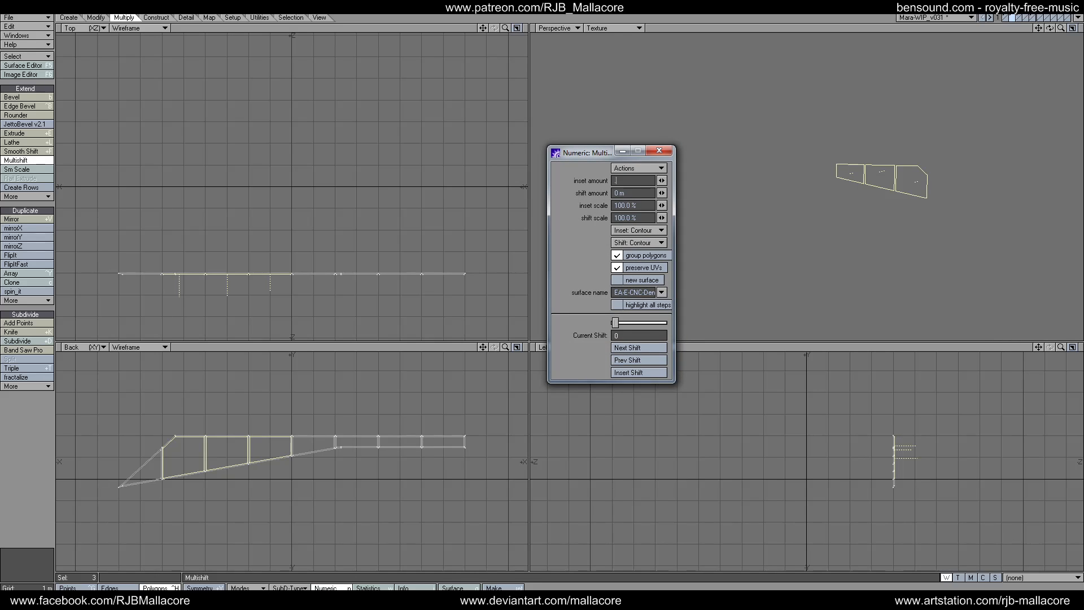
key(Tab)
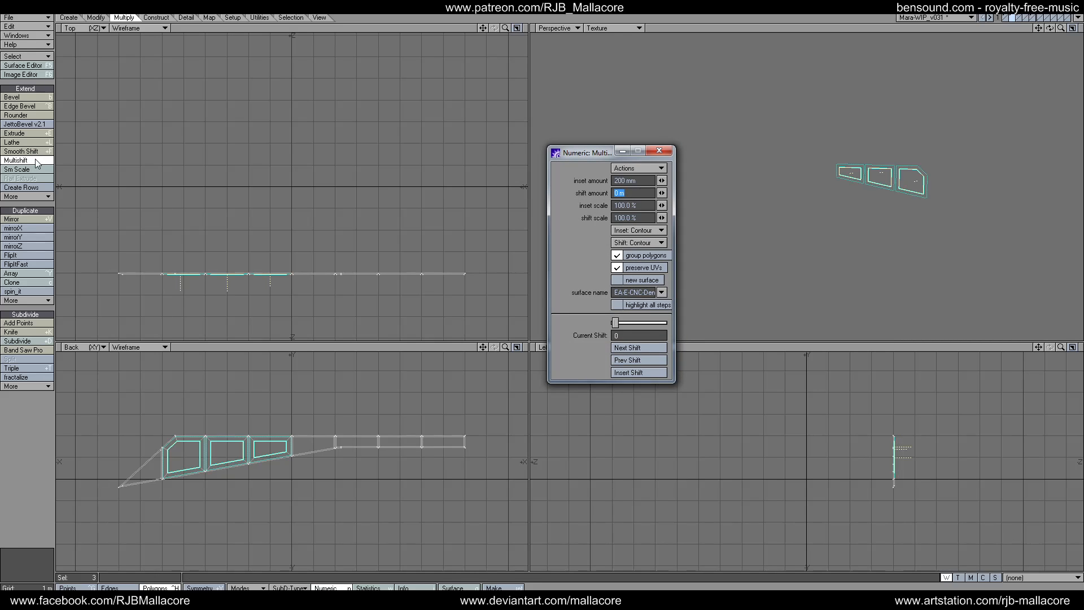
click(655, 151)
key(space)
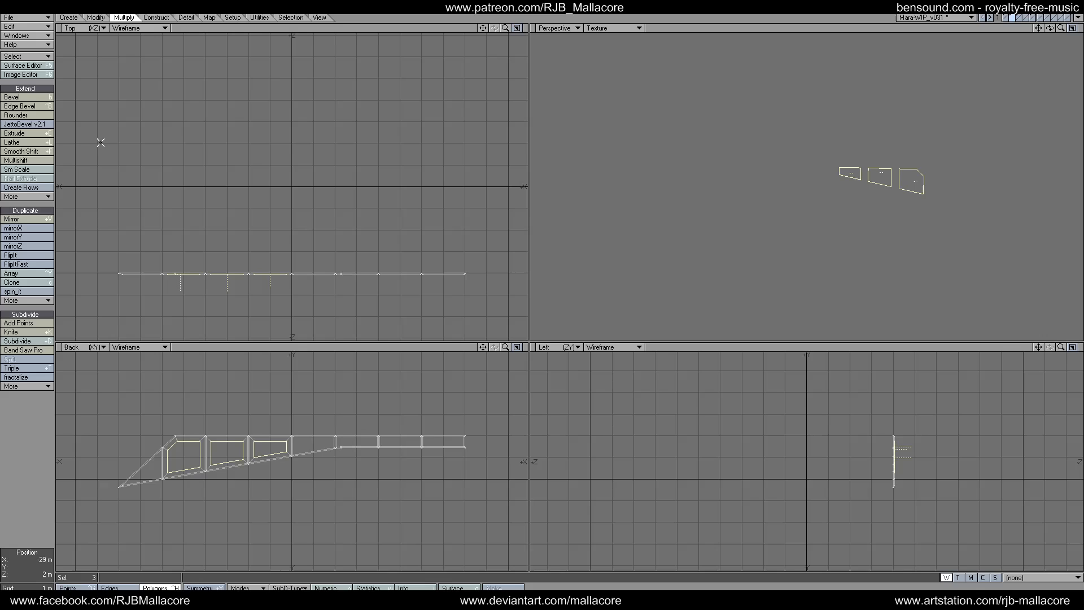
Multishift the three inset faces by -100 mm with no inset to recess them.
click(27, 159)
key(n)
key(Tab)
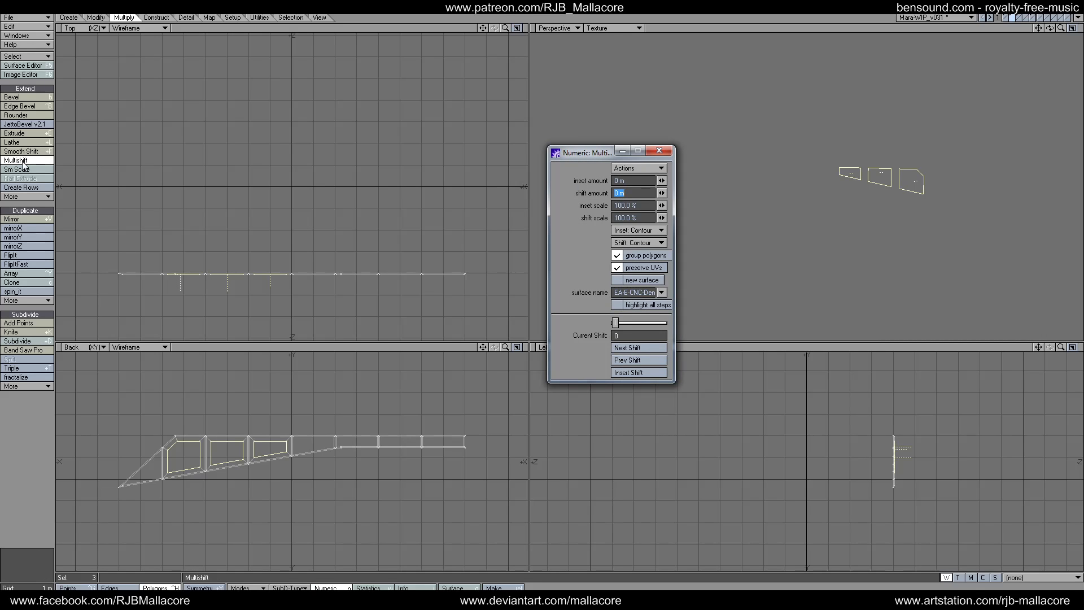
key(Tab)
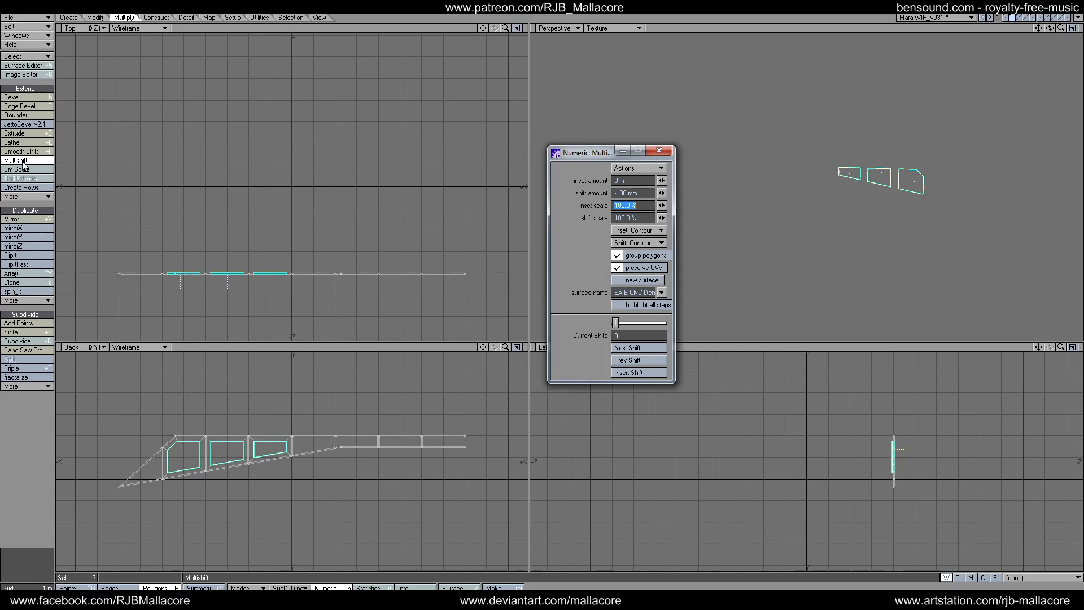
click(660, 150)
key(space)
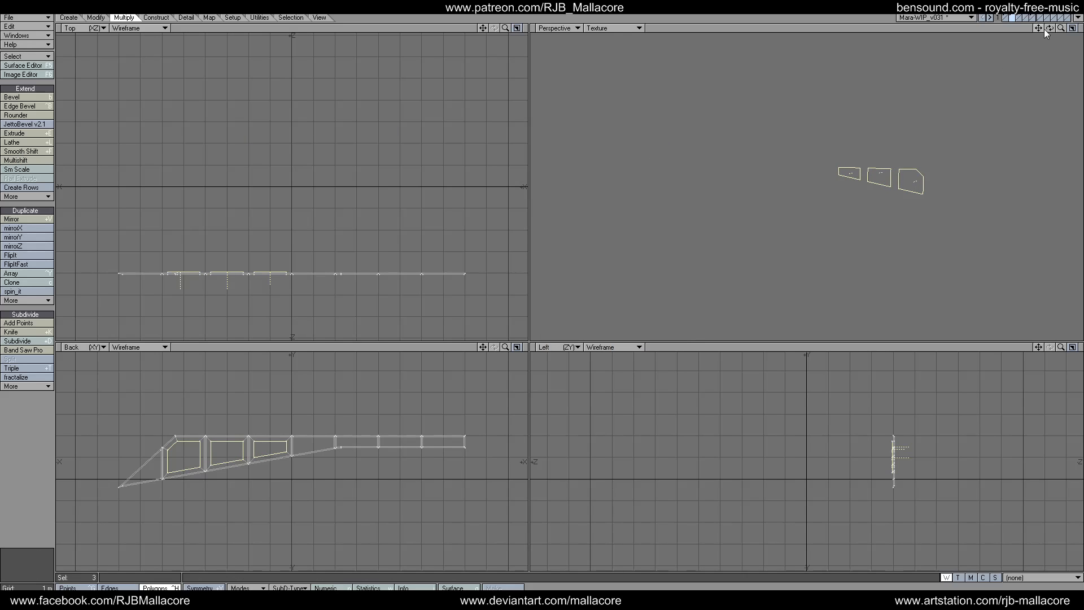
Select the three narrow rectangular segments and knife the two outer ones in half at X about -17 and -13 m.
mouse_move(1049, 28)
mouse_down()
mouse_move(954, 27)
mouse_move(924, 104)
mouse_up()
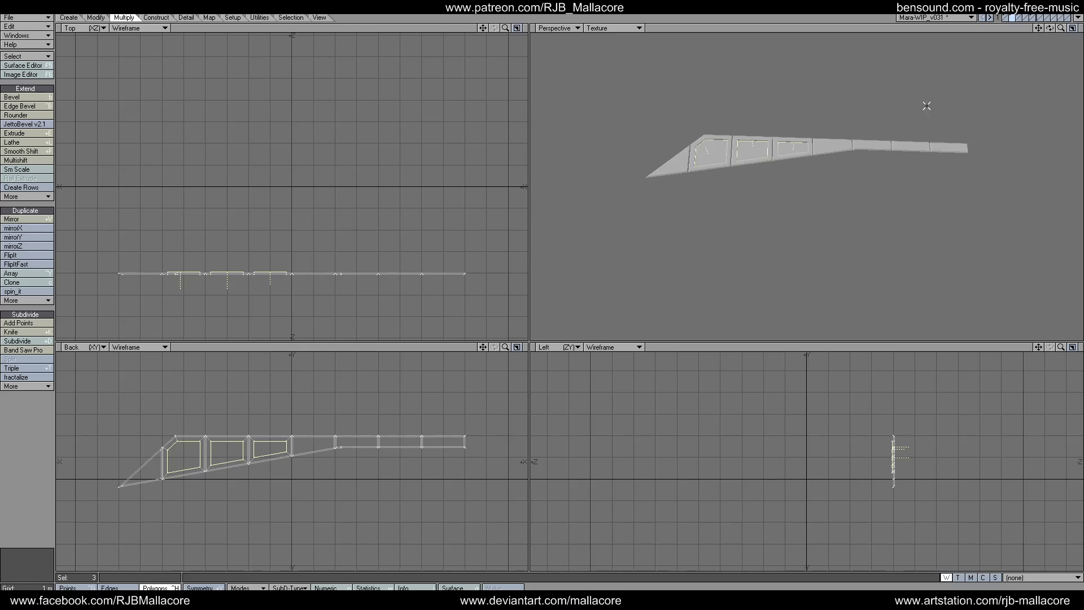
click(6, 541)
click(860, 143)
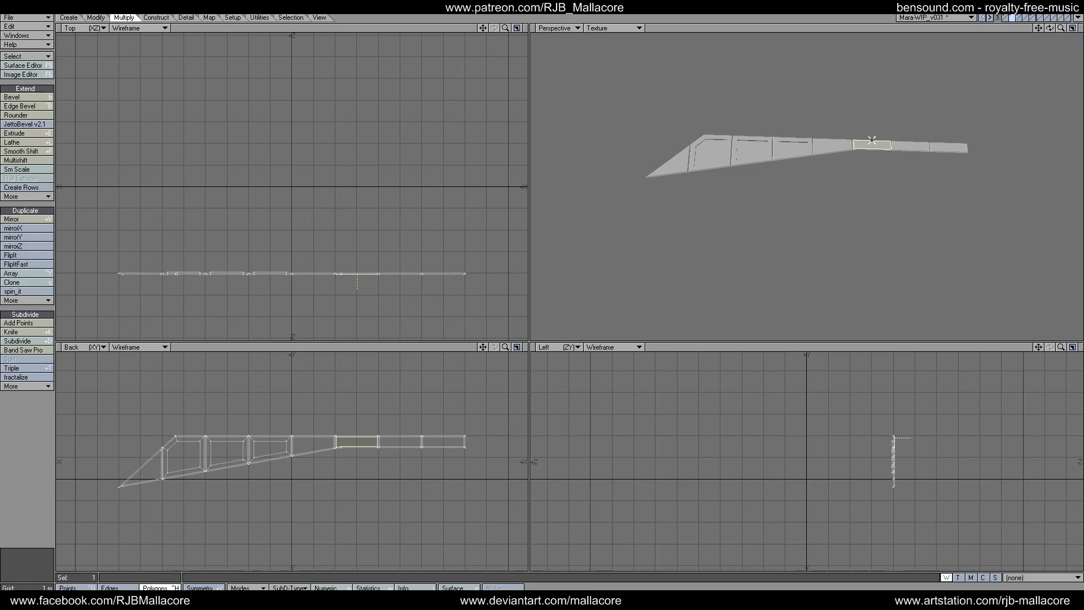
click(906, 148)
click(960, 148)
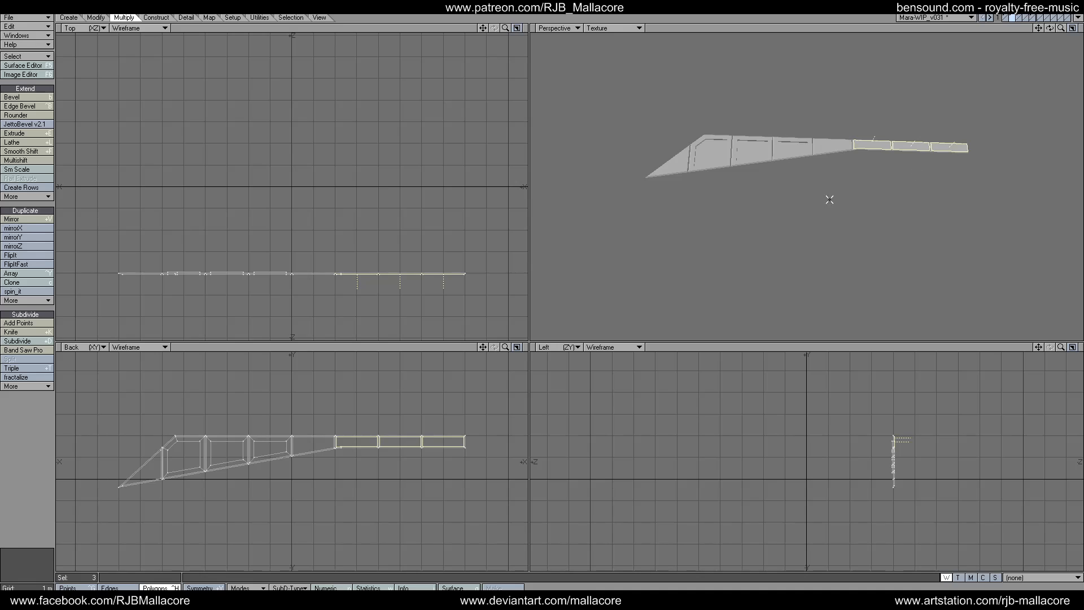
click(24, 330)
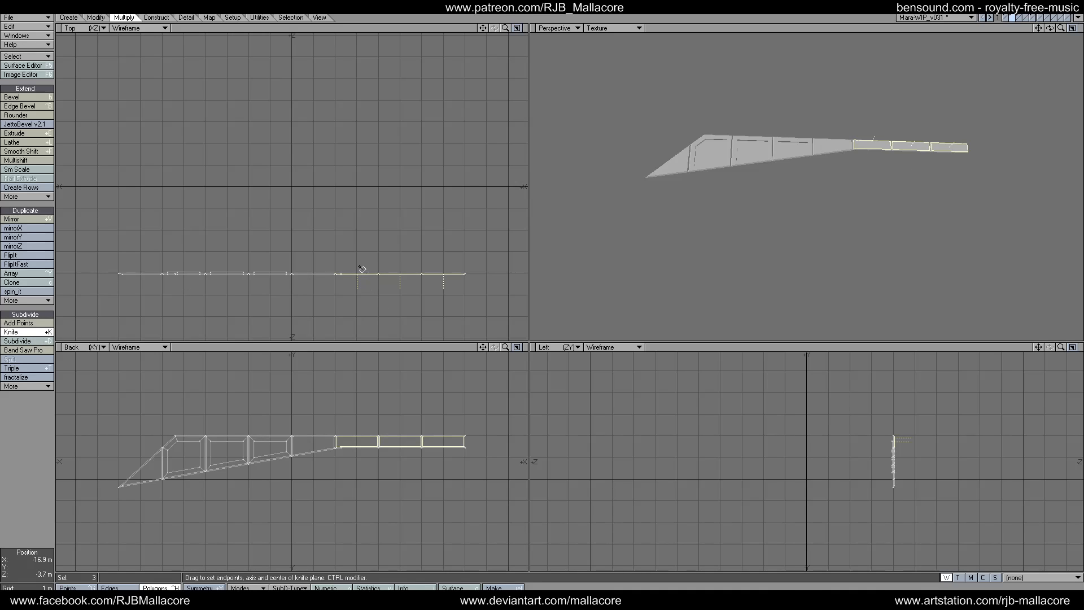
drag(357, 288, 357, 288)
key(space)
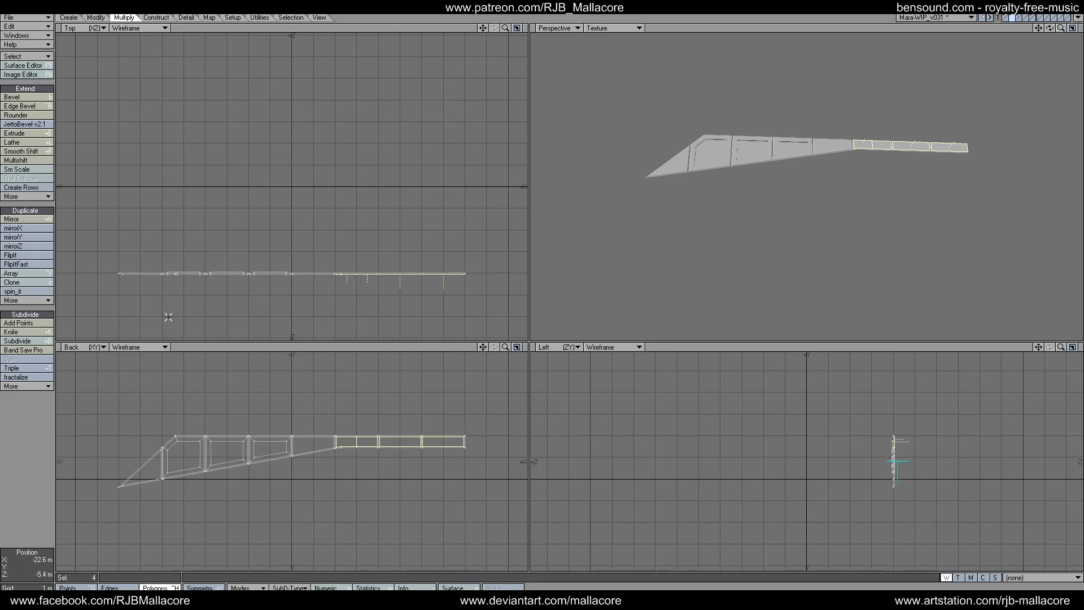
click(25, 332)
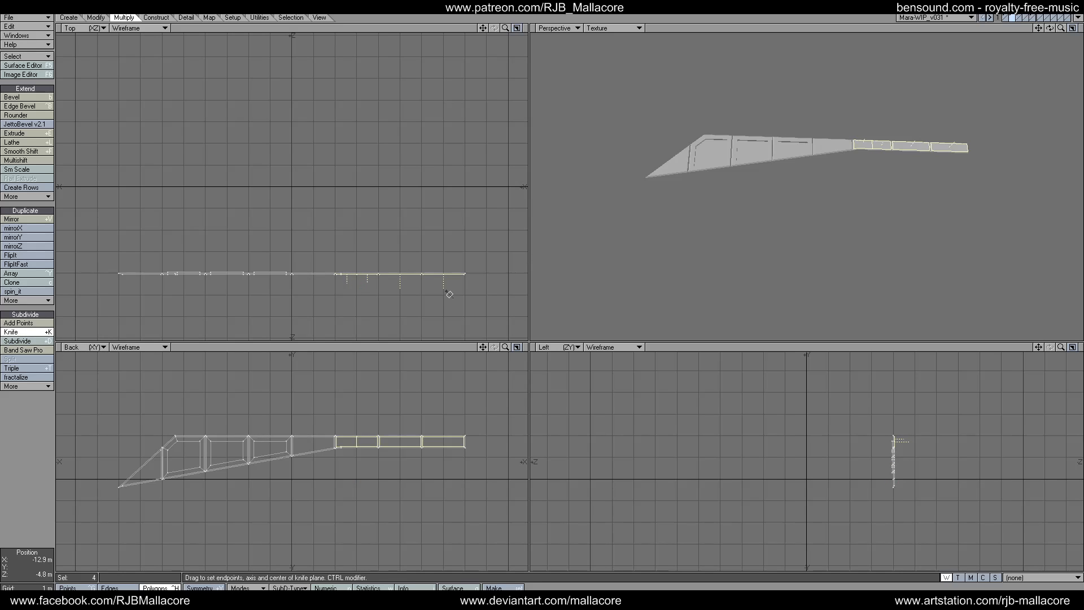
drag(445, 264, 446, 294)
key(space)
Bevel the five resulting narrow faces with 0 m shift and 100 mm inset.
click(36, 98)
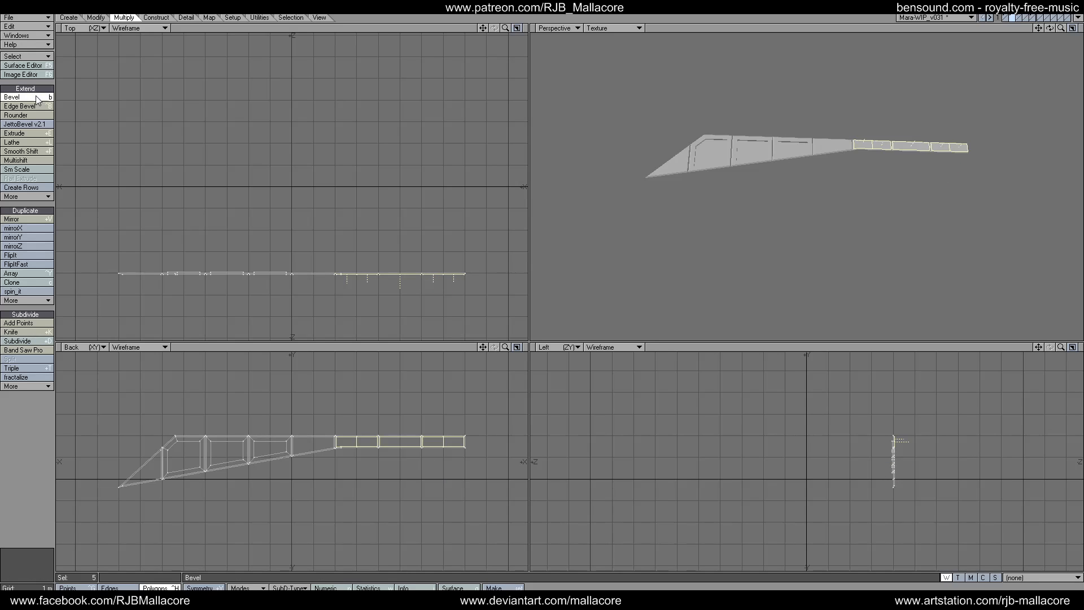
text(n)
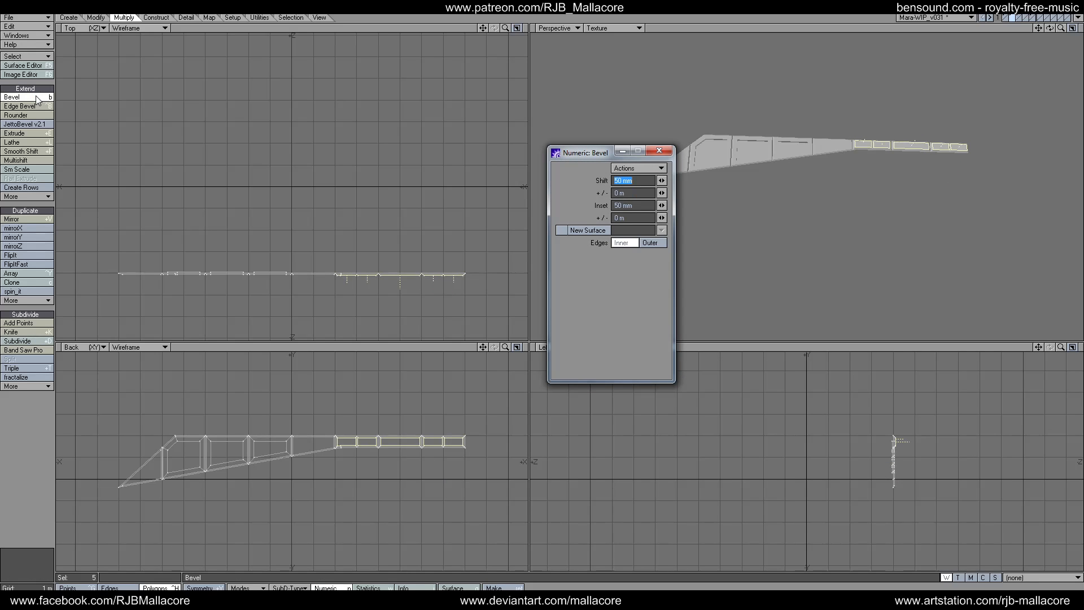
text(0)
key(Tab)
key(Tab)
text(100mm)
key(Tab)
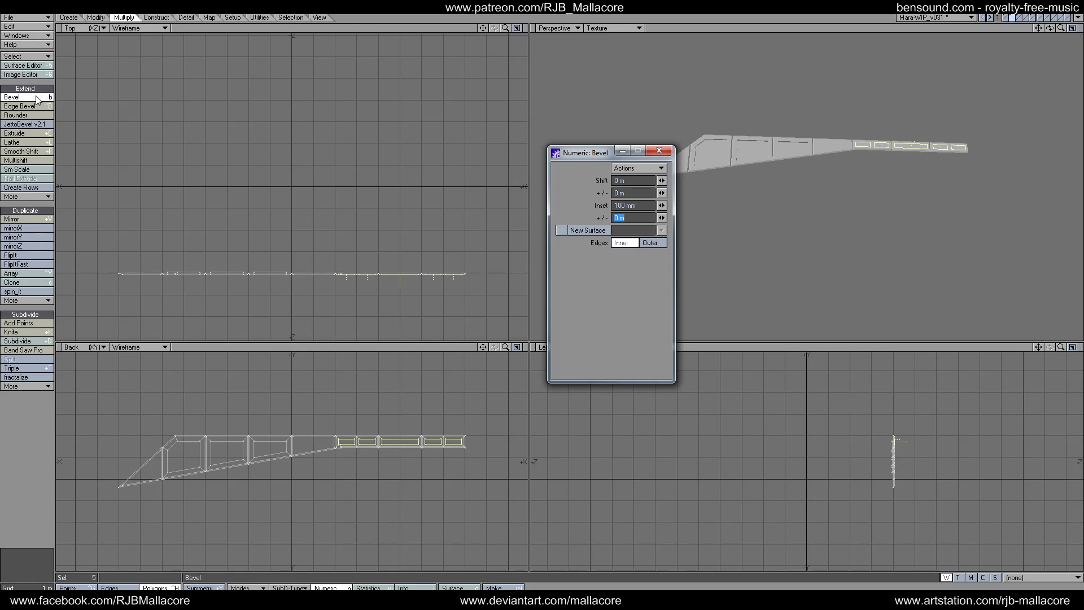
click(659, 150)
key(space)
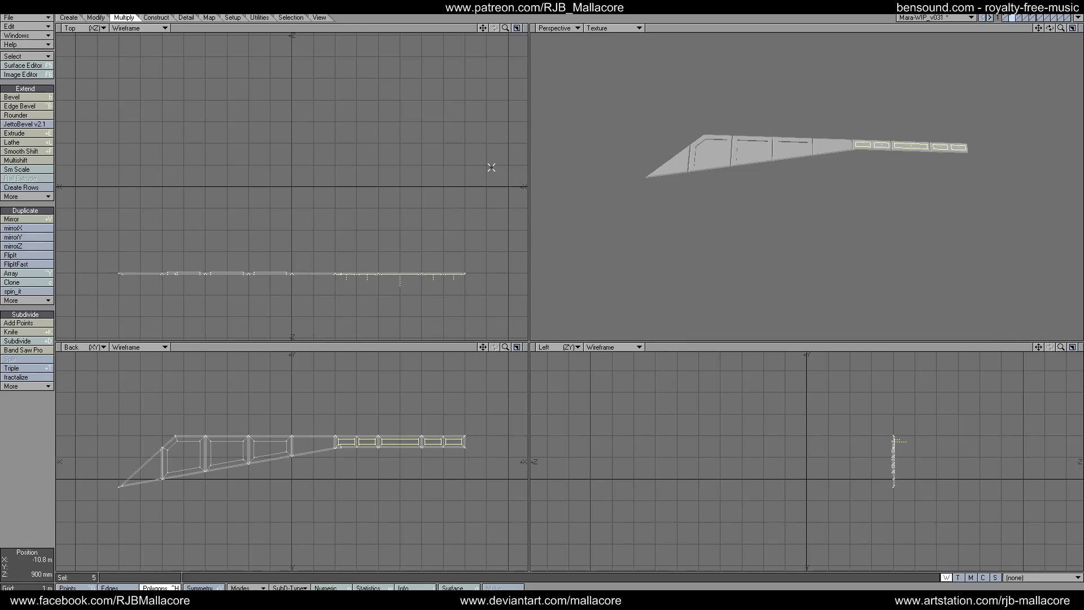
Bevel the same five inset faces again with a 20 mm shift and 20 mm inset.
click(49, 97)
text(n)
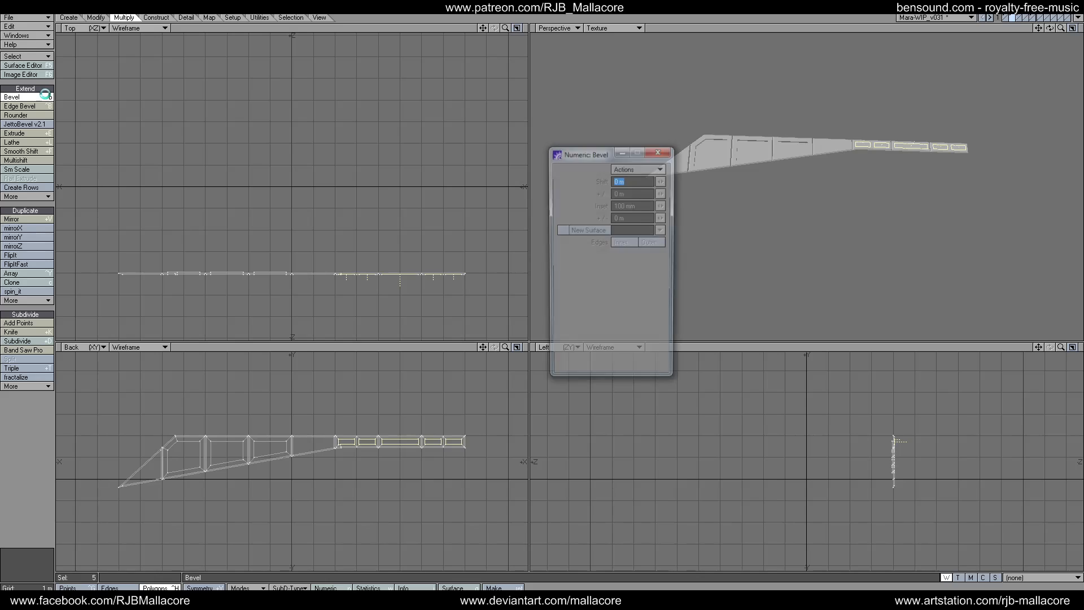
text(.02)
key(Tab)
key(Tab)
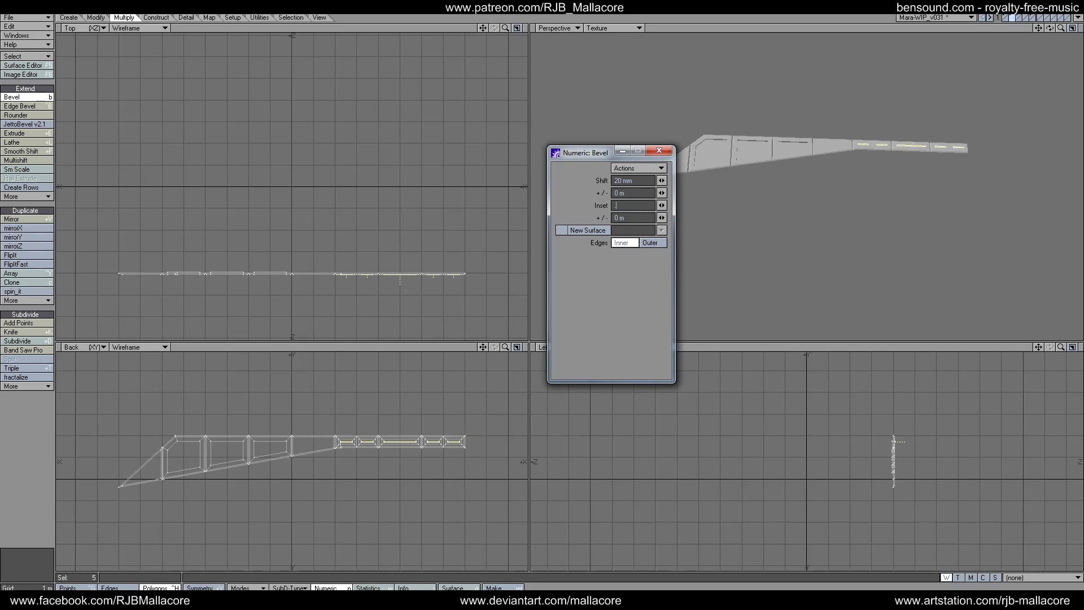
text(.02)
key(Tab)
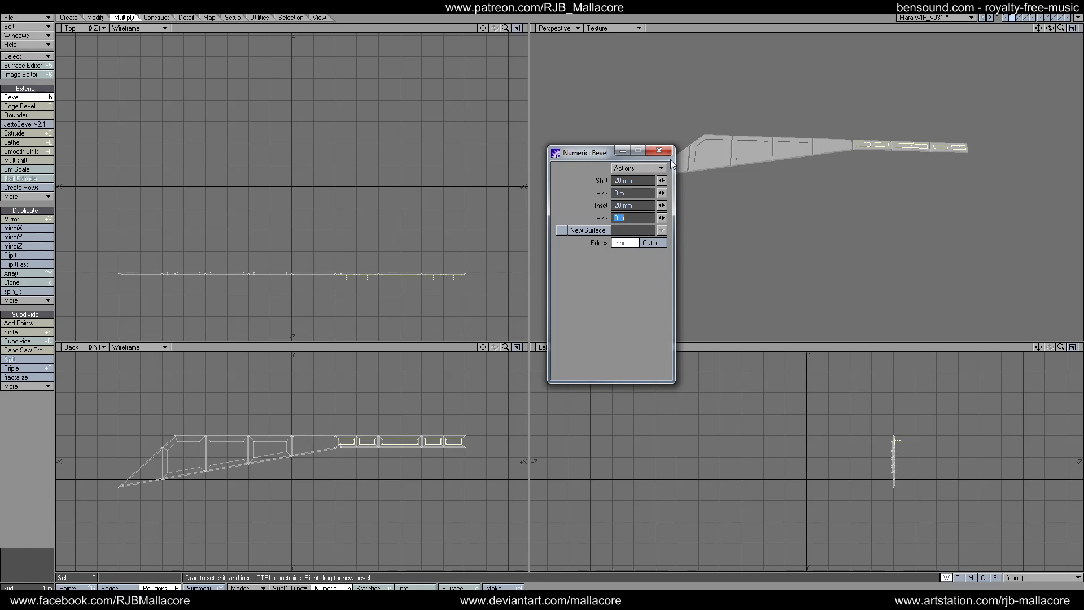
click(661, 148)
key(space)
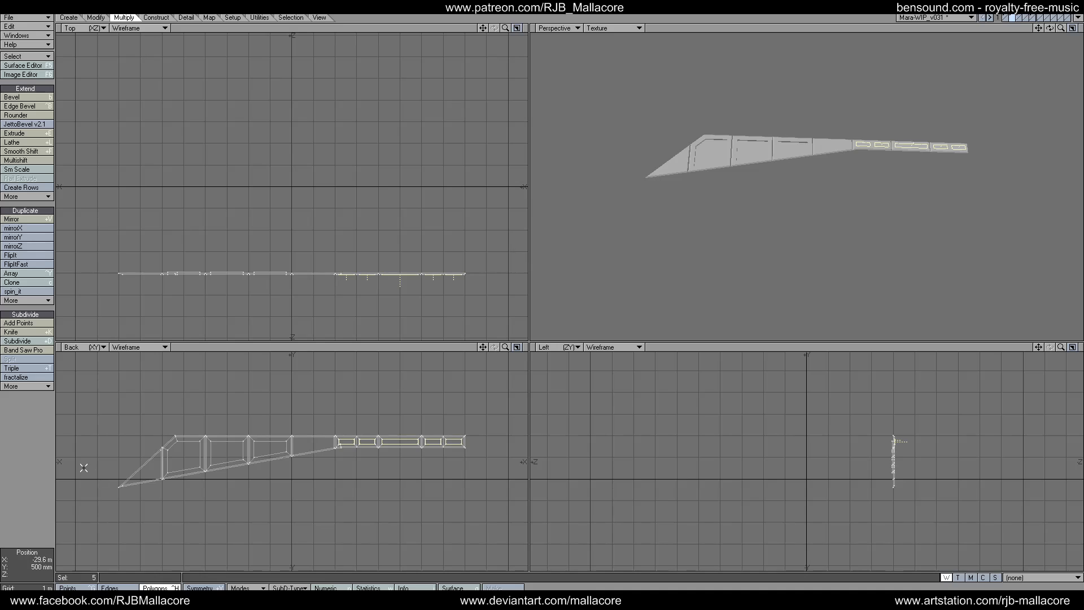
Mirror the detailed side panel across the Z = 0 plane and transfer both sides to the ship on the first layer.
click(31, 484)
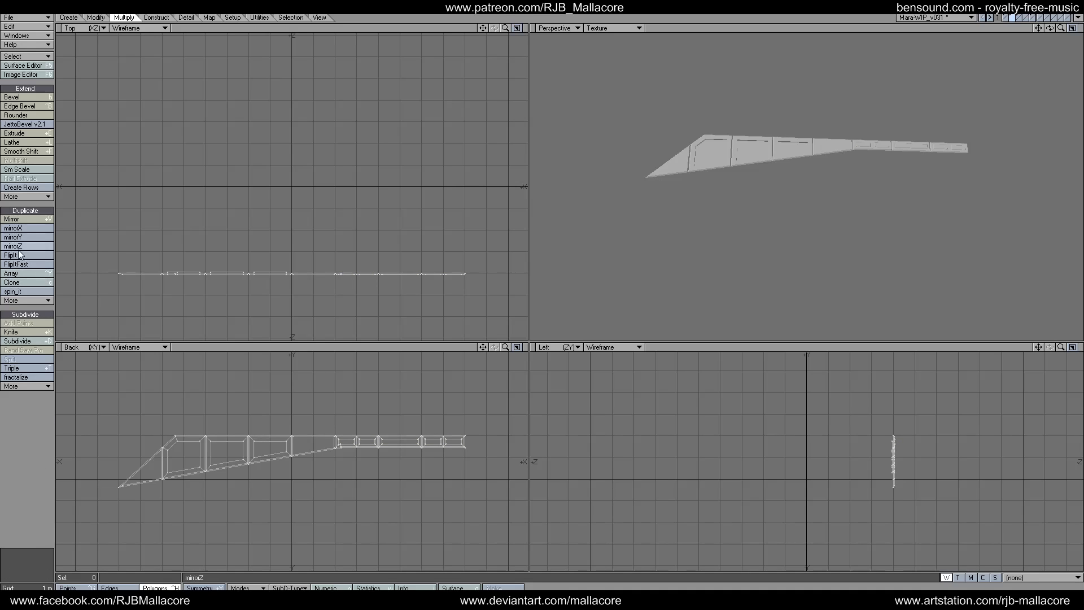
click(17, 219)
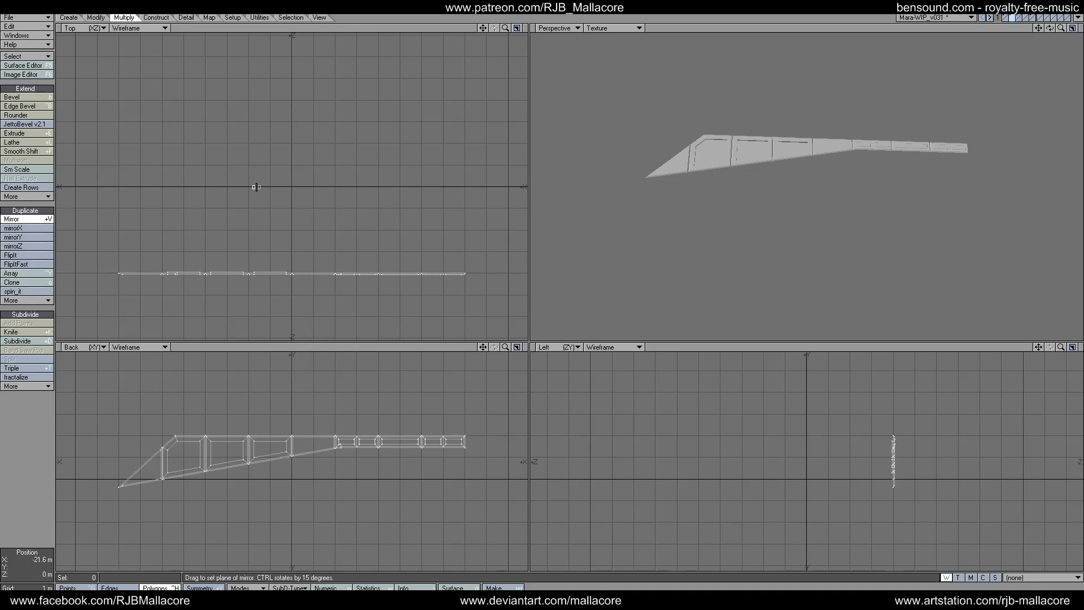
drag(255, 187, 274, 187)
key(space)
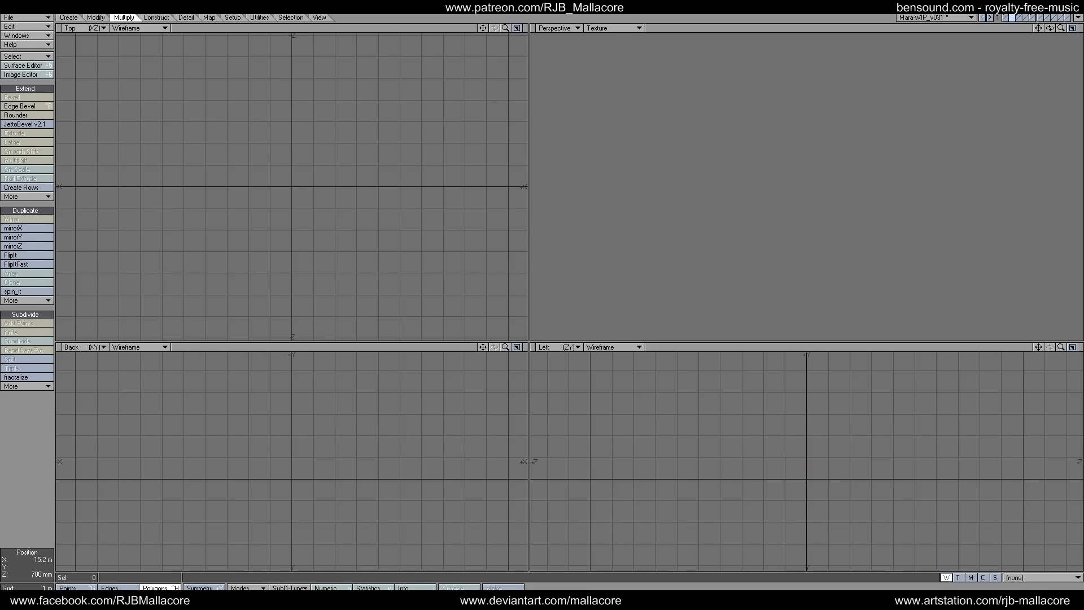
click(1005, 18)
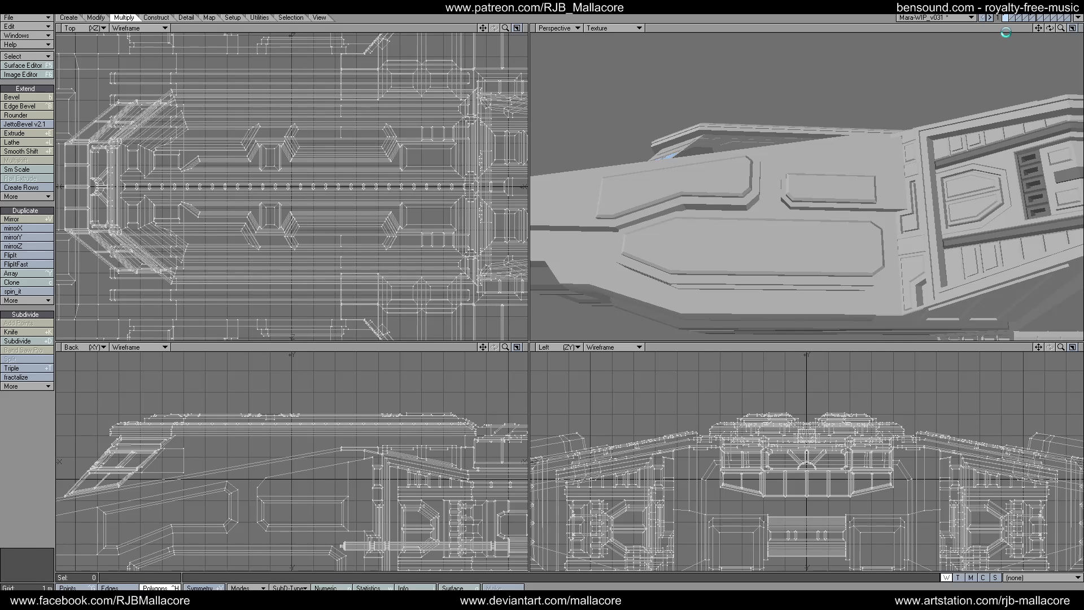
Merge the ship's coincident points on the first layer.
mouse_move(1049, 28)
mouse_down()
mouse_move(1027, 35)
mouse_move(1072, 46)
mouse_move(1049, 26)
mouse_move(1059, 35)
mouse_move(1021, 30)
mouse_move(1039, 31)
mouse_up()
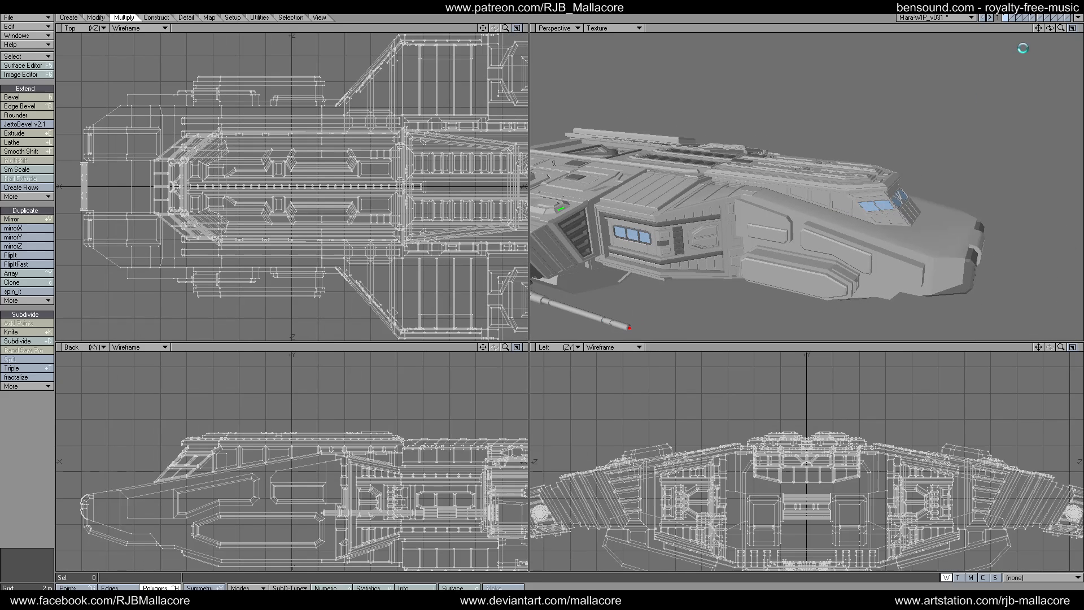
key(m)
click(626, 309)
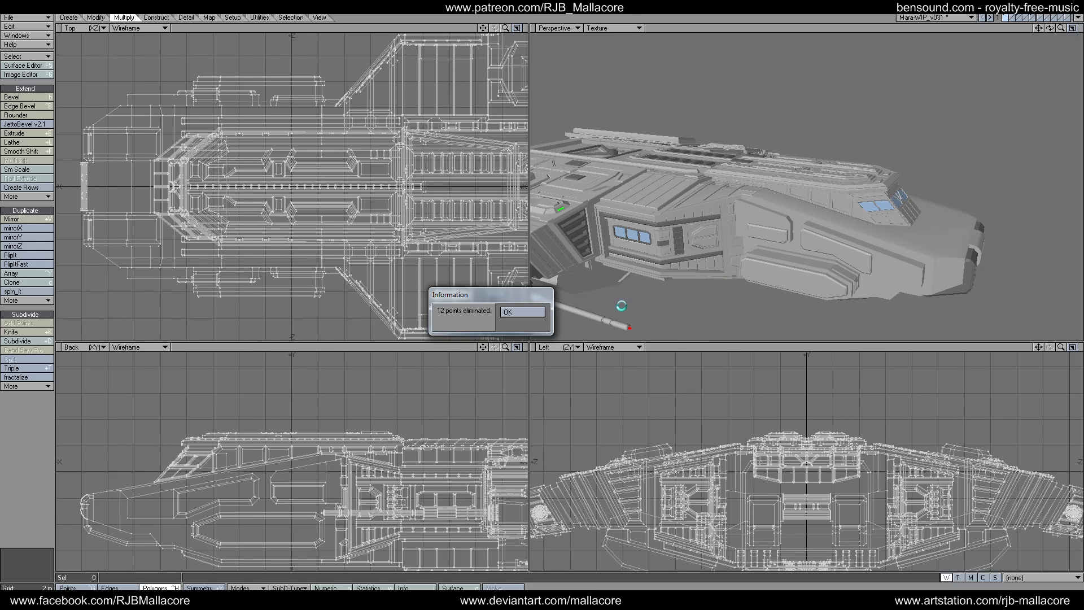
Close the merge report and save the ship as the new version Mara-WIP_v032.
click(534, 313)
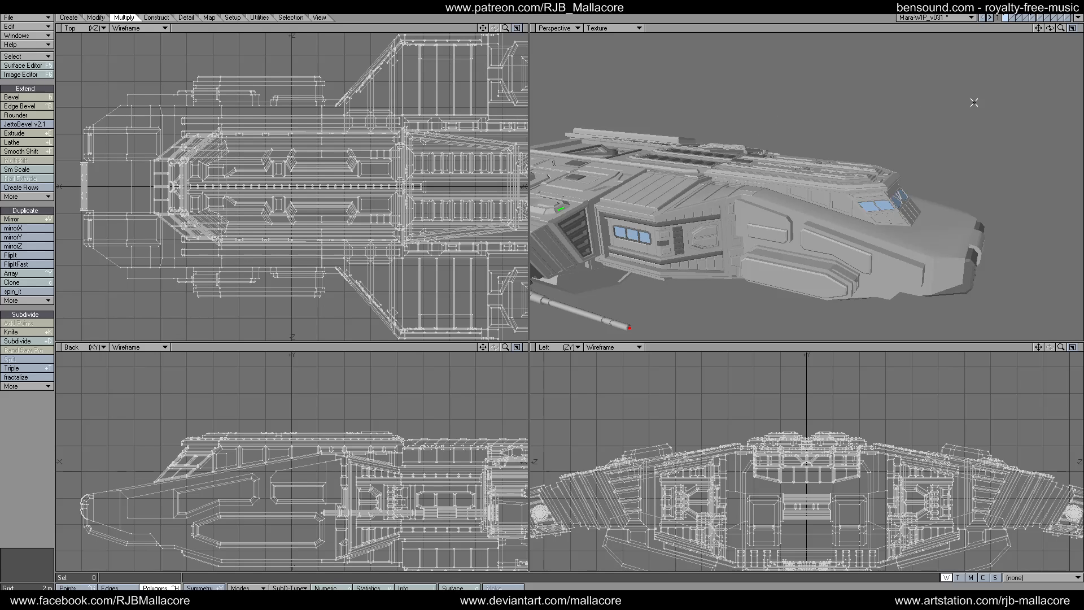
mouse_move(1050, 29)
mouse_down()
mouse_move(1070, 77)
mouse_move(1079, 45)
mouse_move(1051, 26)
mouse_up()
key(ctrl+s)
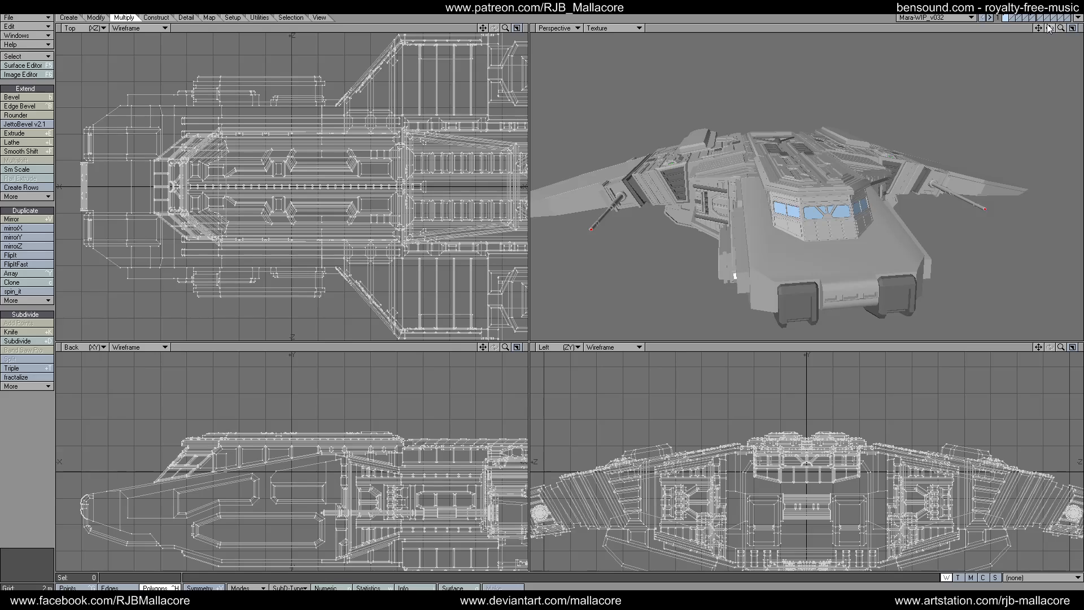
Examine the detailed ship from the front, above, the underside and the rear.
drag(1050, 27, 1032, 52)
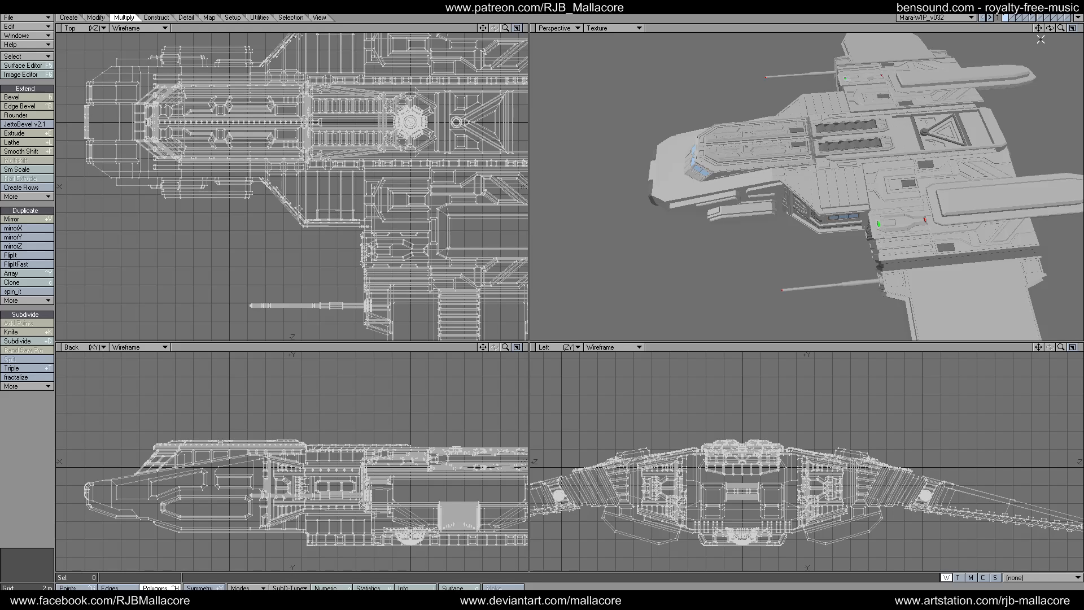
drag(1049, 28, 1041, 55)
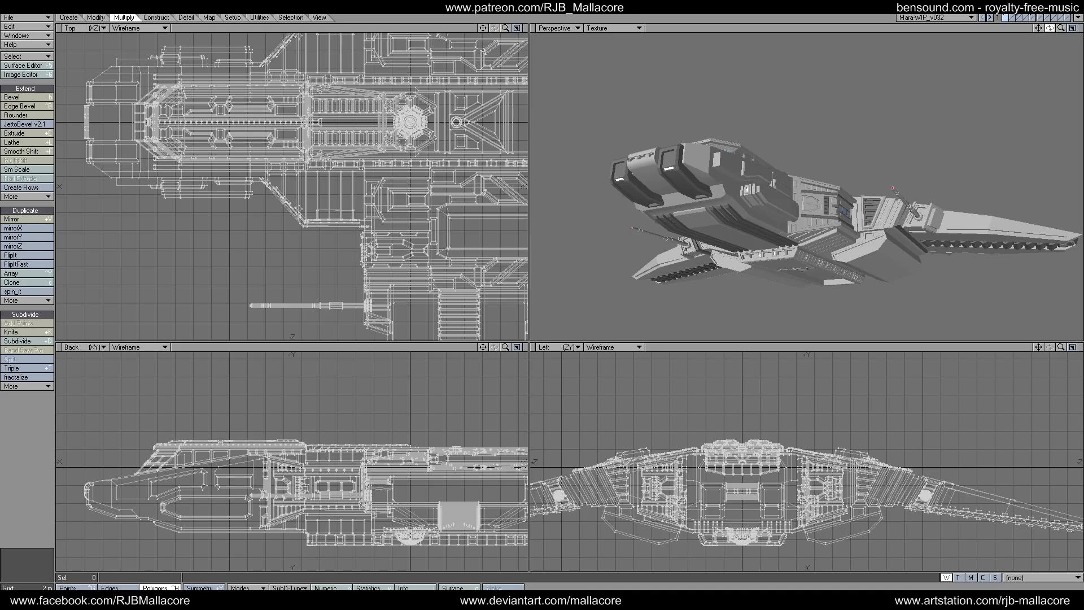
drag(1050, 27, 945, 28)
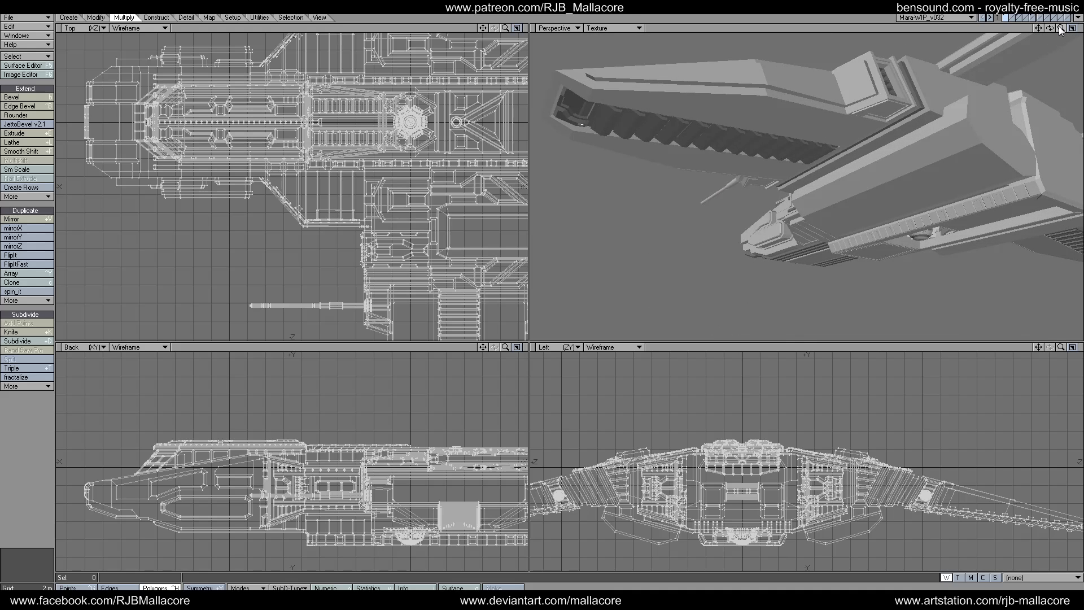
key(a)
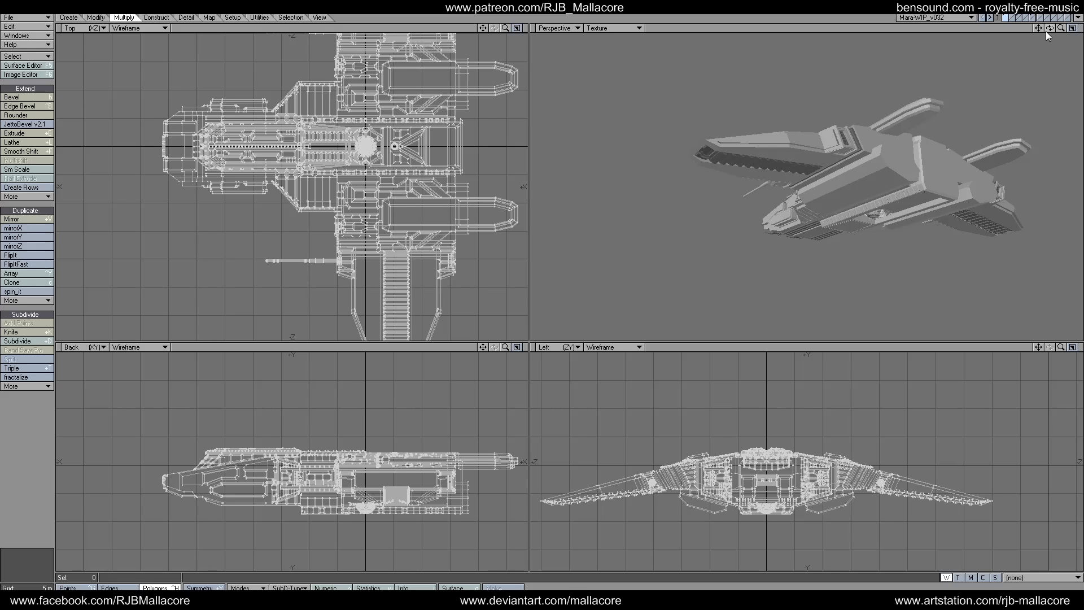
drag(1048, 30, 1002, 28)
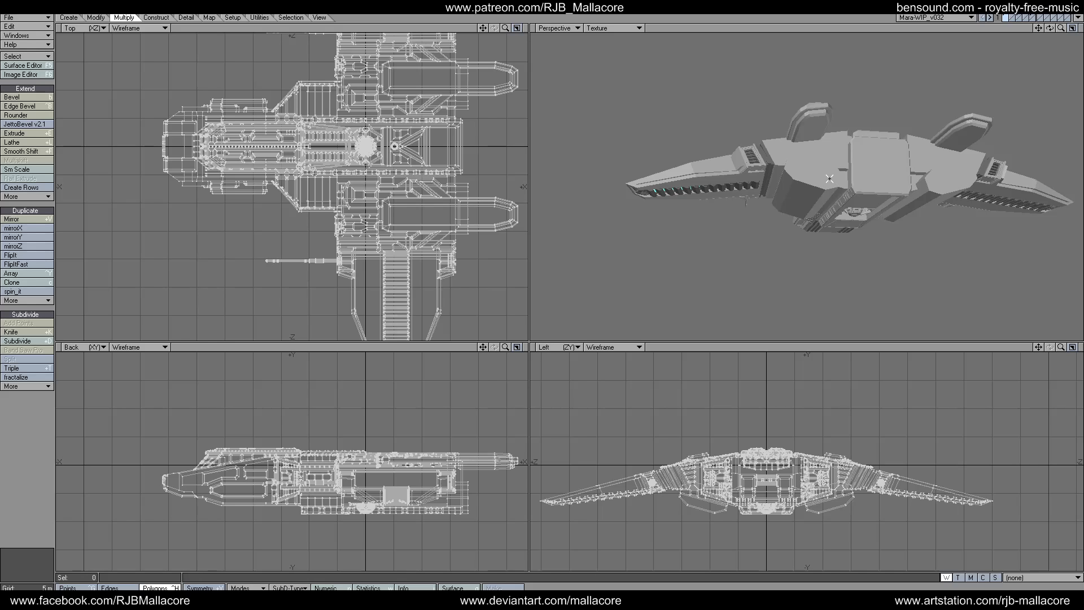
mouse_move(1049, 27)
mouse_down()
mouse_move(1049, 63)
mouse_move(1049, 27)
mouse_up()
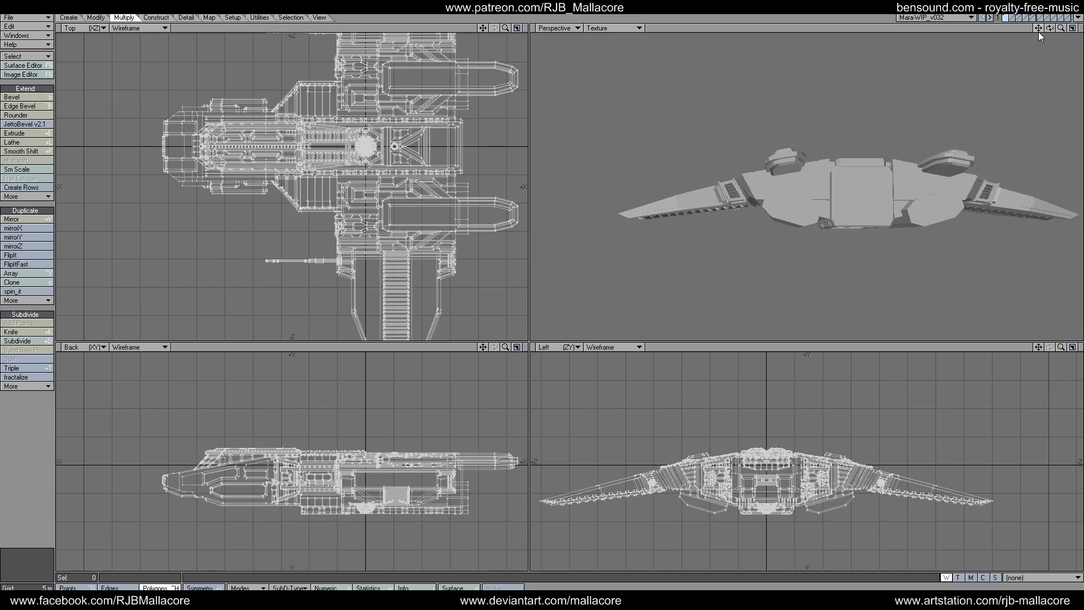
mouse_move(1049, 28)
mouse_down()
mouse_move(1010, 68)
mouse_move(1036, 34)
mouse_move(1016, 16)
mouse_move(1005, 31)
mouse_move(1067, 58)
mouse_move(1078, 34)
mouse_move(1049, 26)
mouse_up()
Enlarge the perspective view to fill the workspace and examine the ship's front and side panelling.
click(1072, 28)
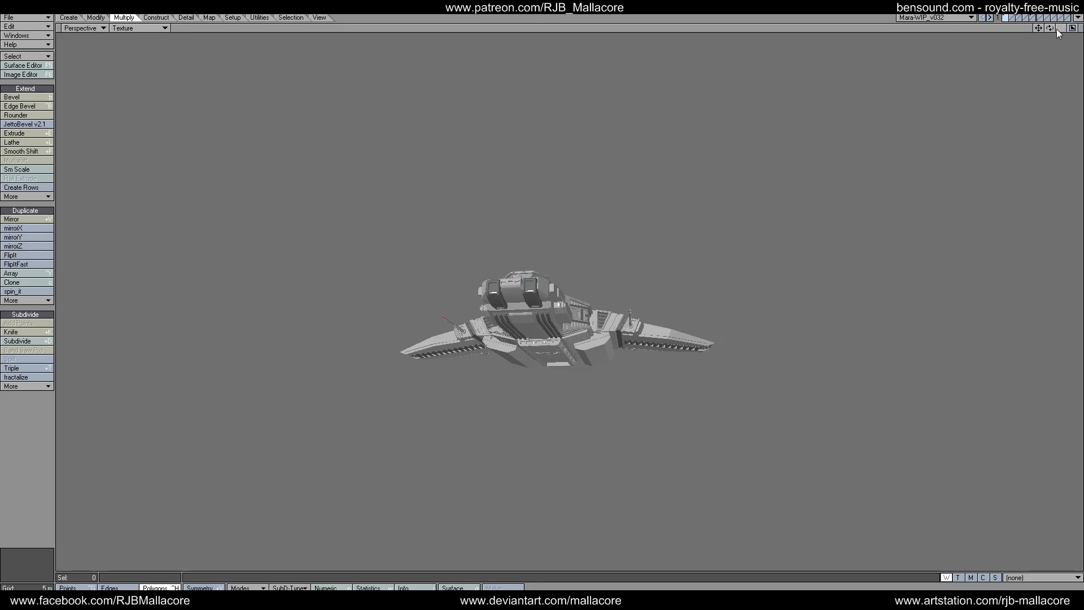
mouse_move(1048, 28)
mouse_down()
mouse_move(1054, 41)
mouse_move(1061, 30)
mouse_move(1066, 51)
mouse_move(1048, 14)
mouse_move(1053, 45)
mouse_move(1071, 39)
mouse_move(1073, 22)
mouse_move(1051, 28)
mouse_up()
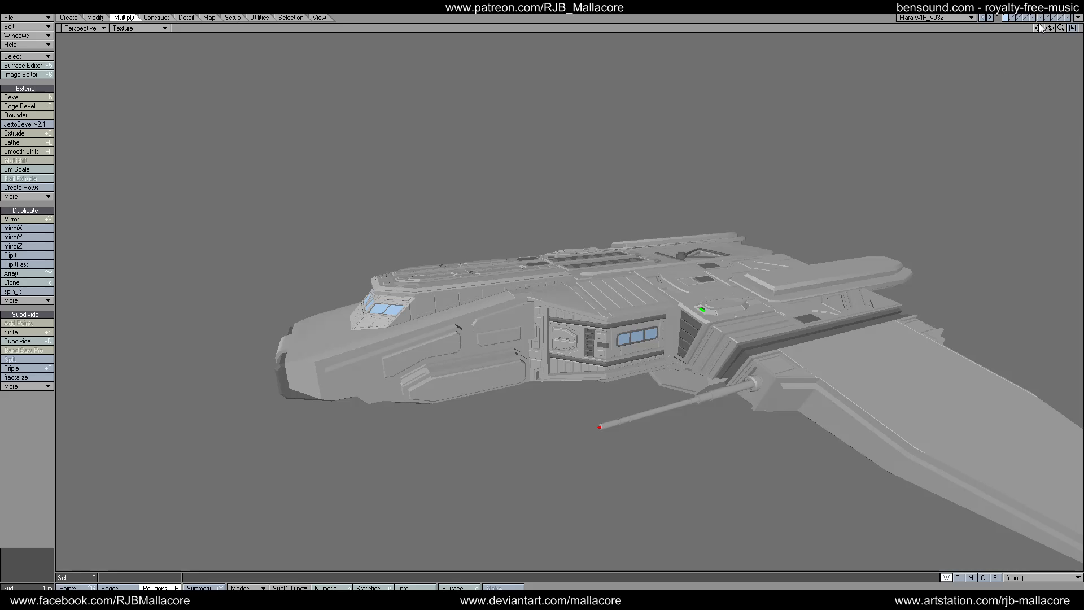
drag(1062, 30, 1041, 40)
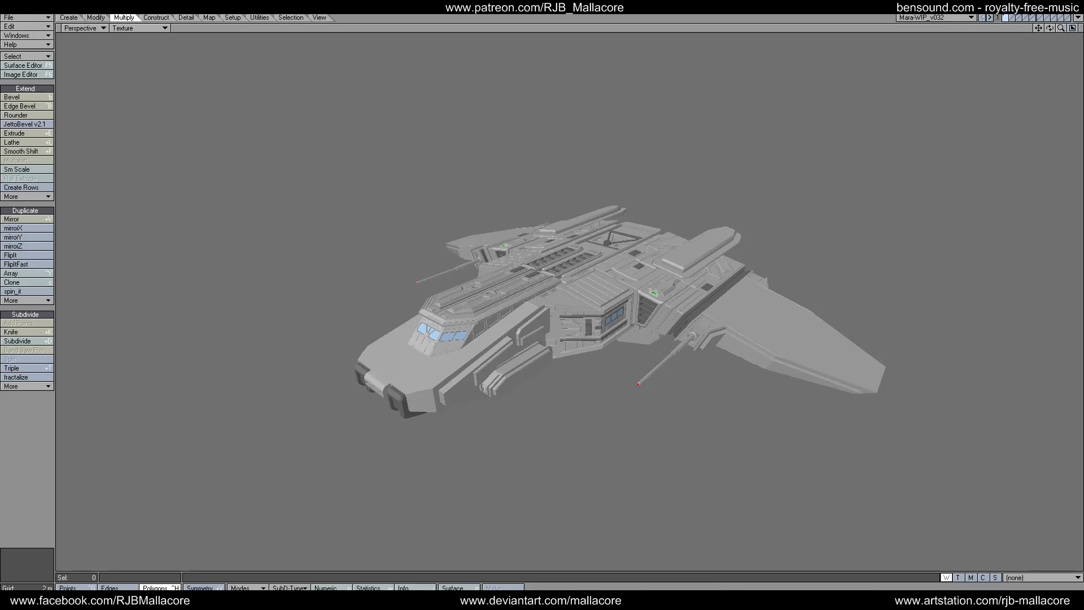
Switch to the 3d Printing Phase 2 image in Windows Photo Viewer and examine the stand-mounted Stargate ships up close.
mouse_move(565, 599)
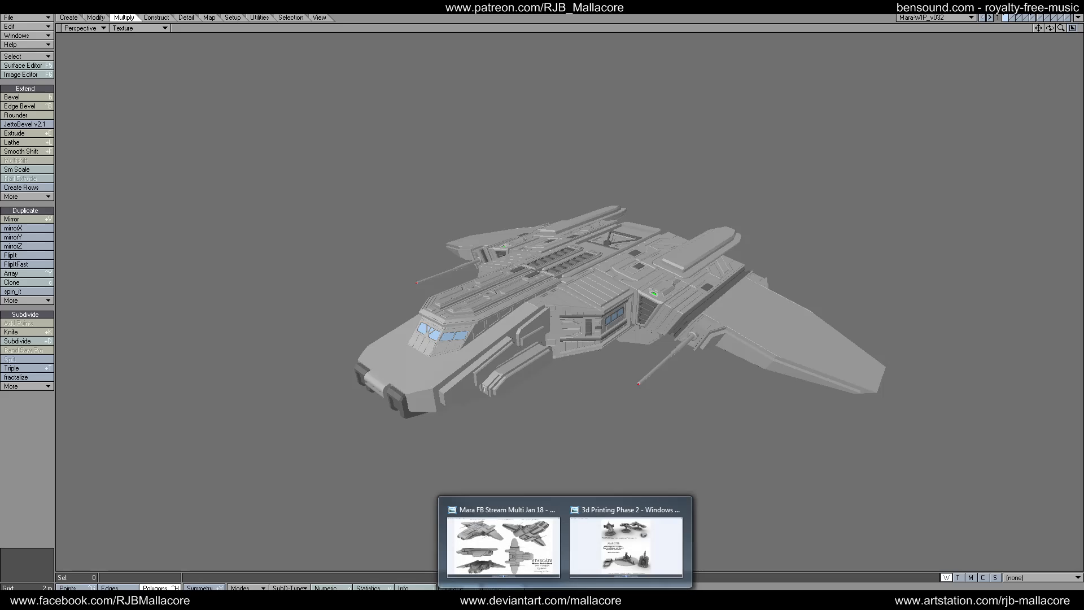
click(637, 558)
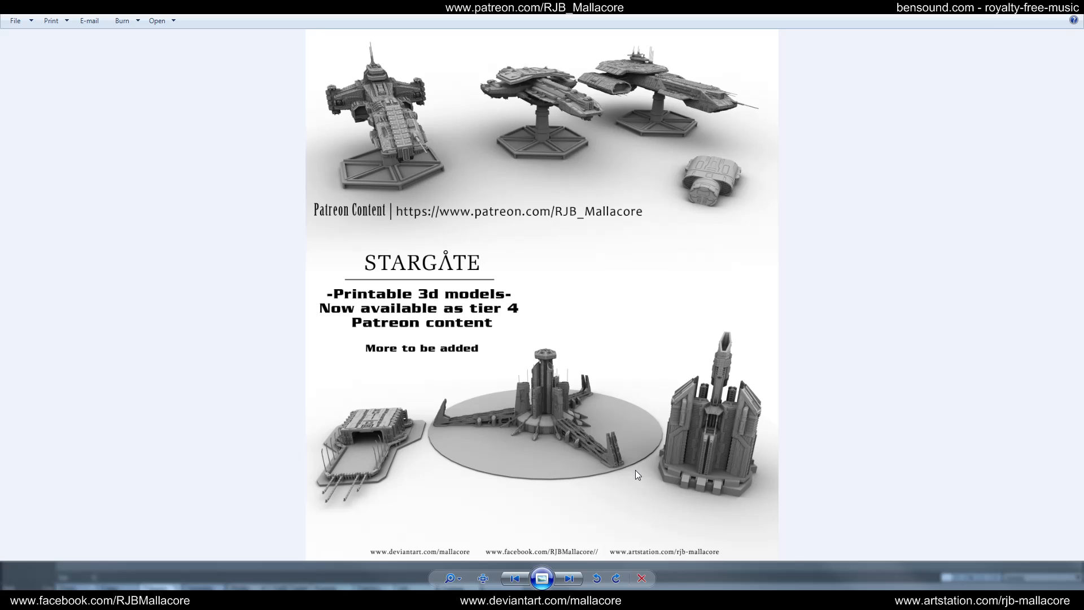
scroll(683, 167, up, 3)
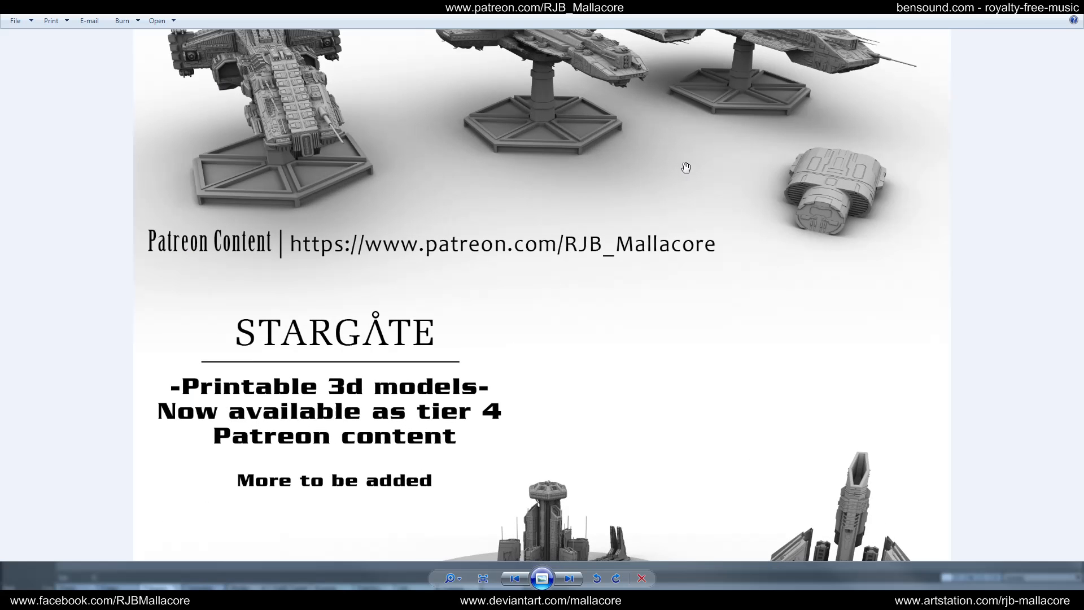
drag(772, 145, 730, 357)
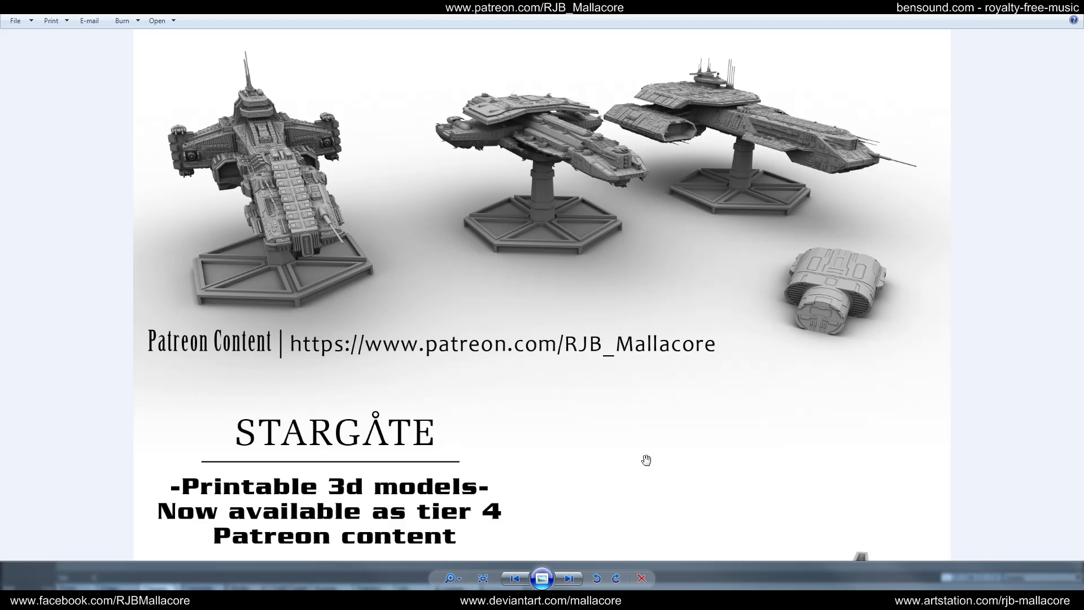
scroll(820, 182, up, 2)
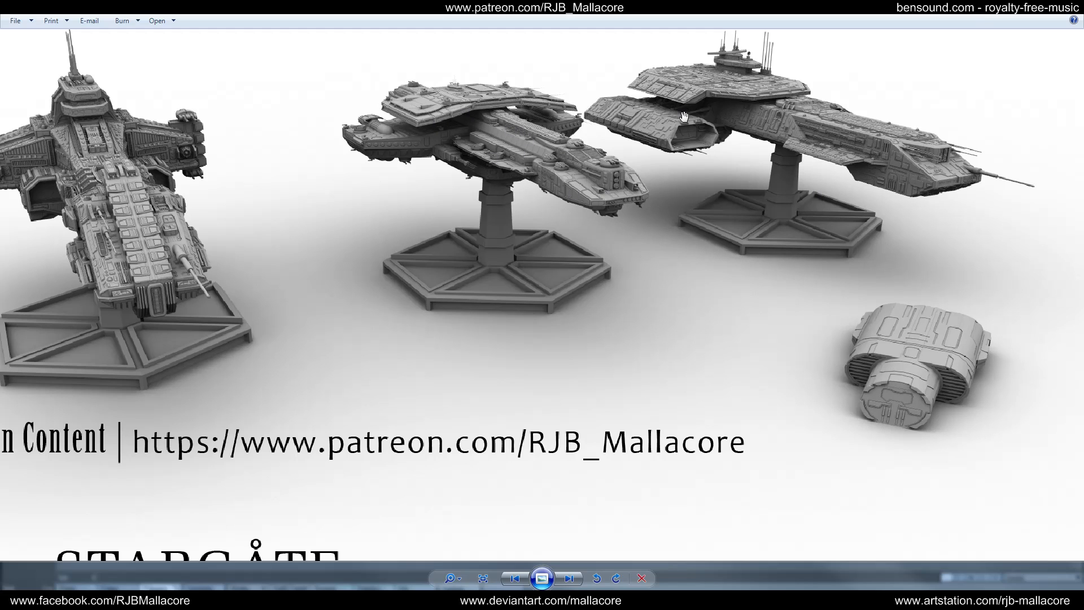
scroll(725, 232, down, 2)
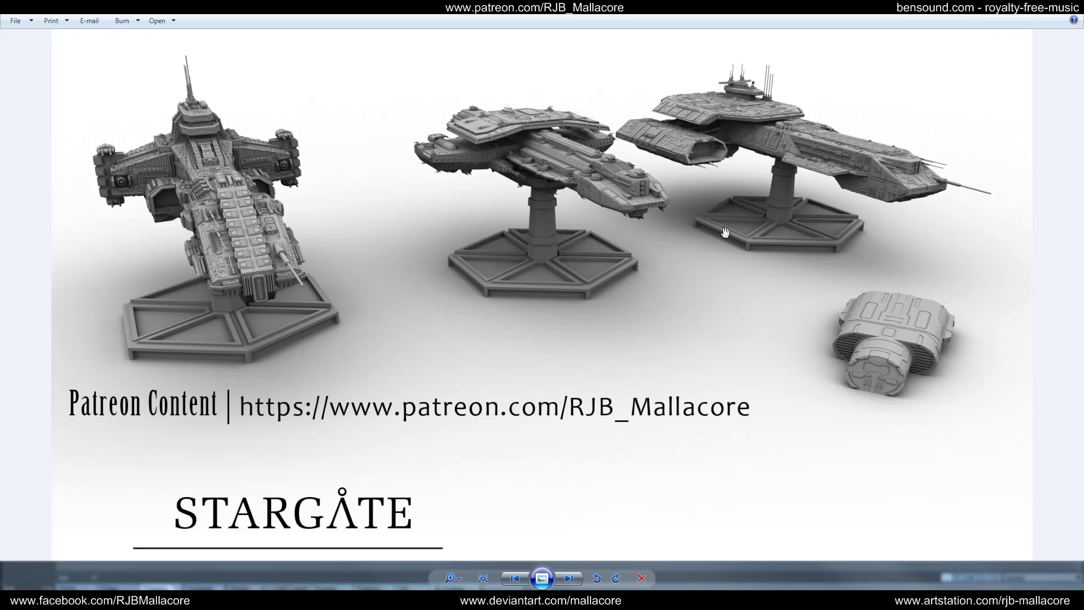
scroll(878, 295, down, 1)
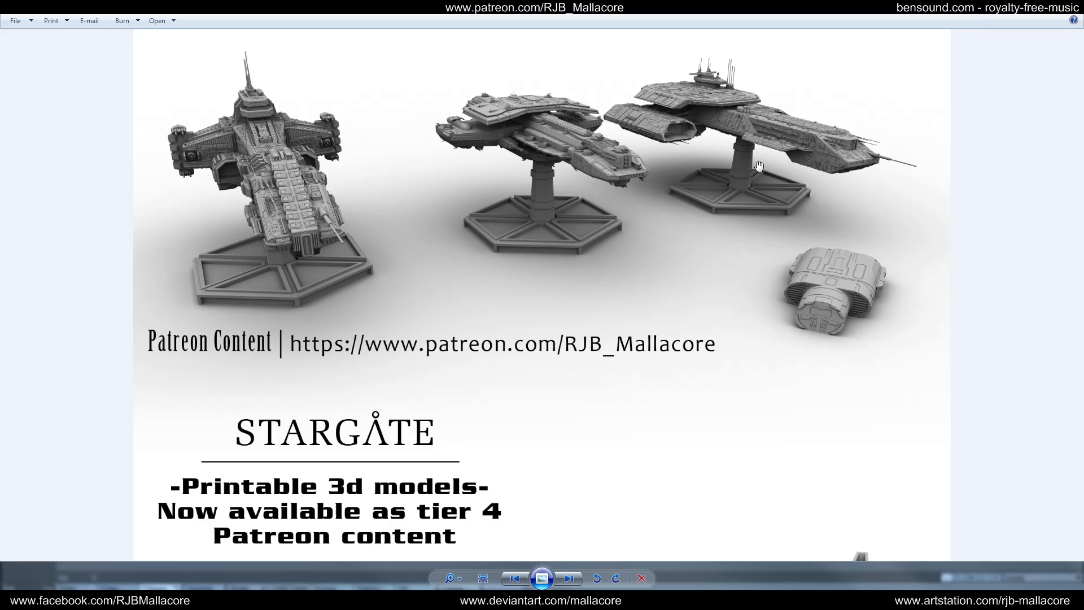
scroll(767, 171, down, 1)
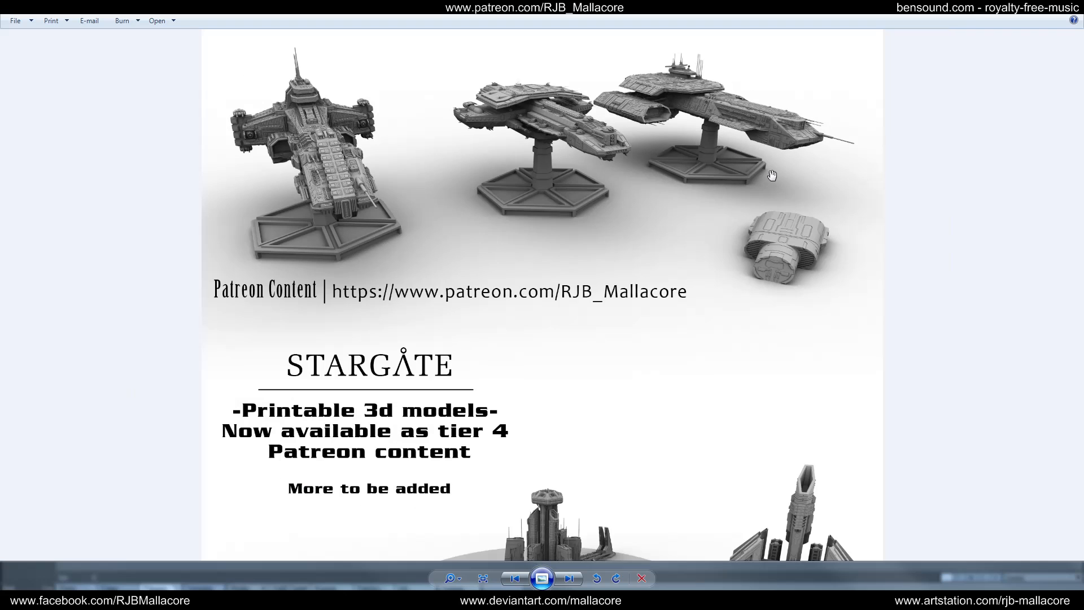
scroll(694, 270, down, 1)
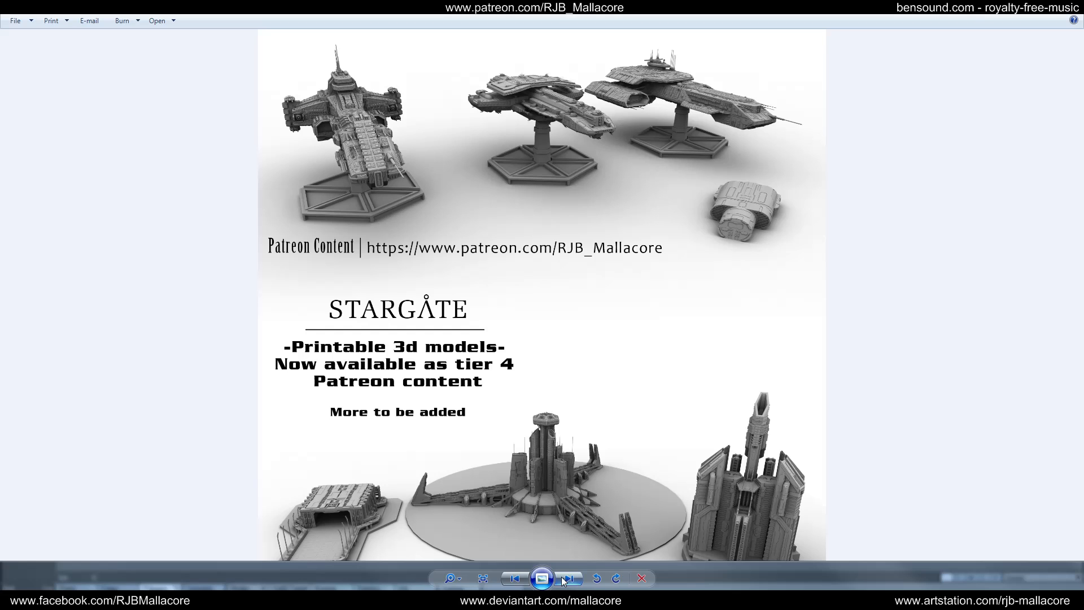
Glance at the Babylon 5 Crew Shuttle render, return to the Stargate sheet and examine its lower structures up close.
click(563, 576)
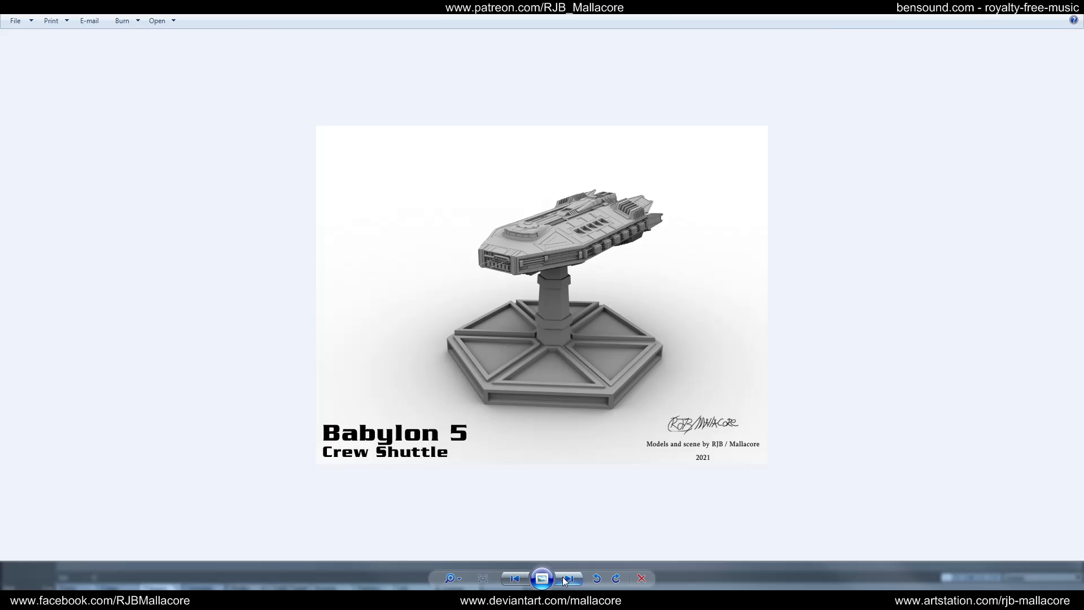
click(515, 579)
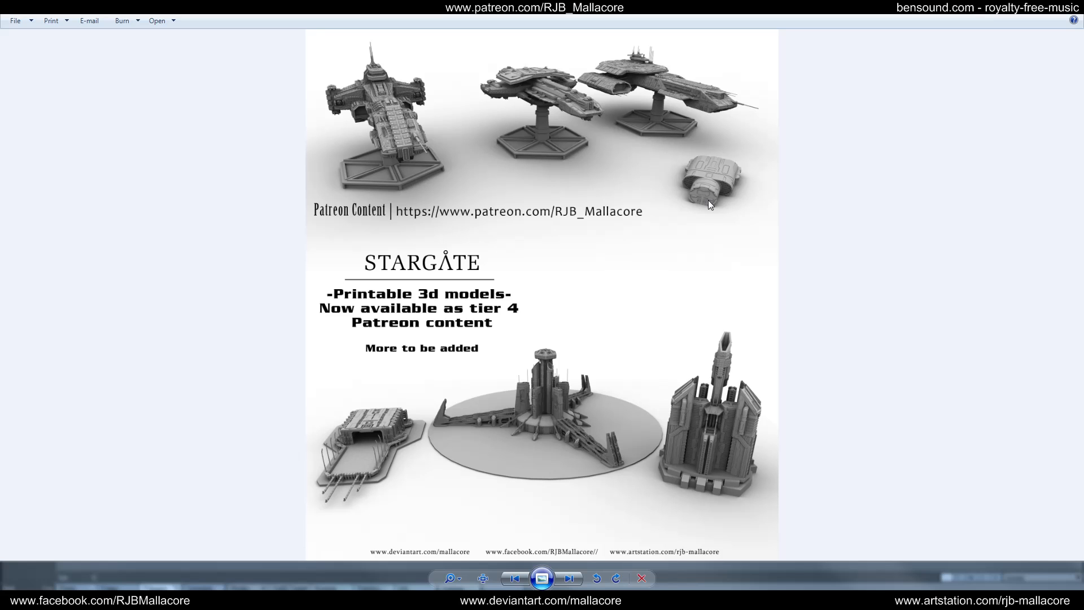
scroll(418, 483, up, 1)
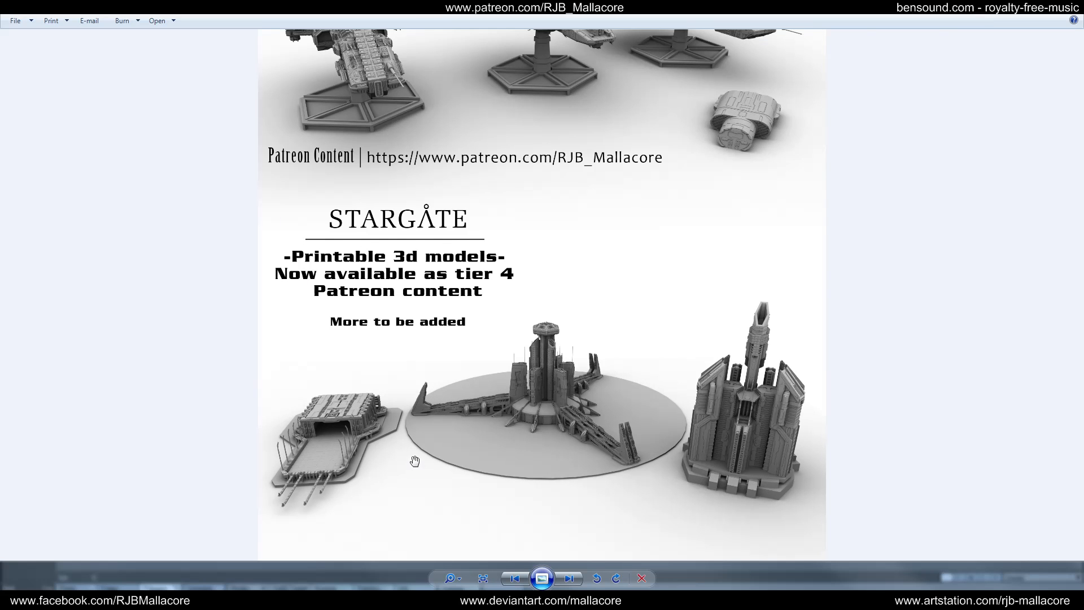
scroll(415, 462, up, 3)
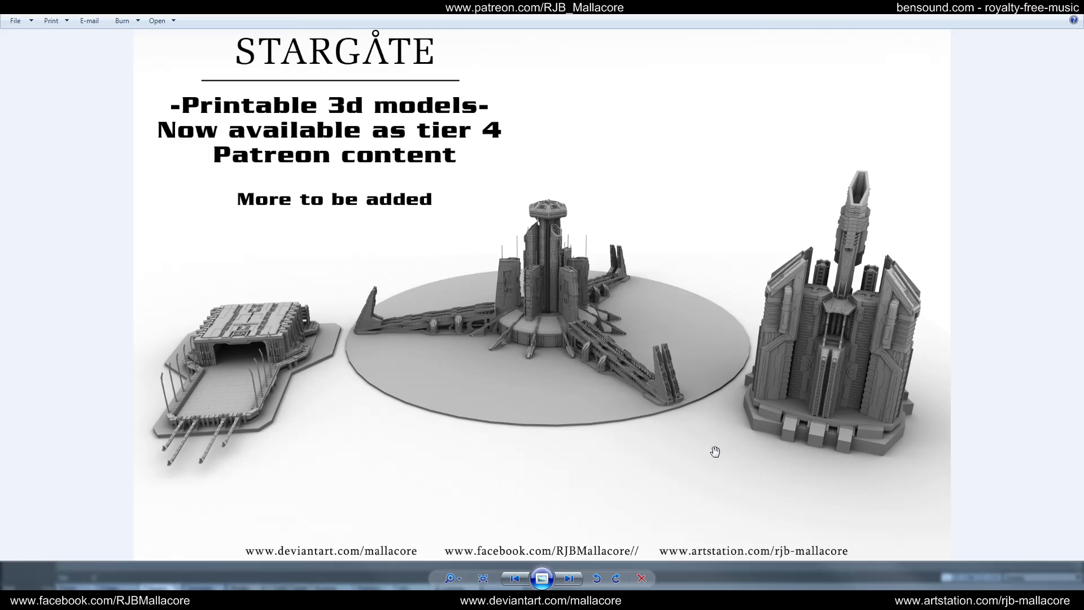
Browse the Babylon 5 Crew Shuttle, Earth Alliance Heavy Corvette and Patrol Corvette renders, examining both corvettes up close.
click(567, 578)
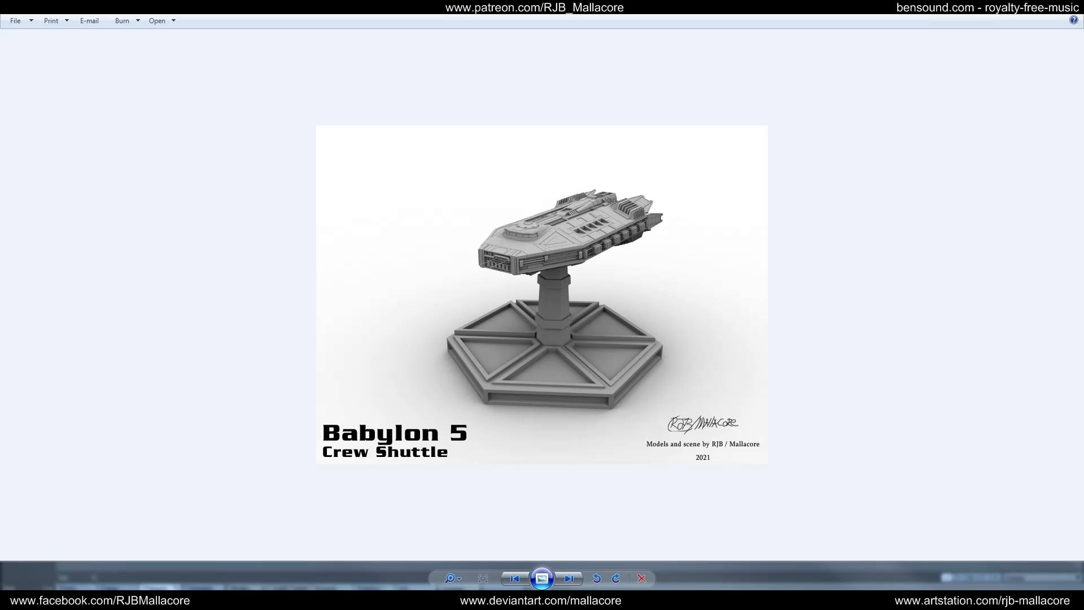
click(567, 578)
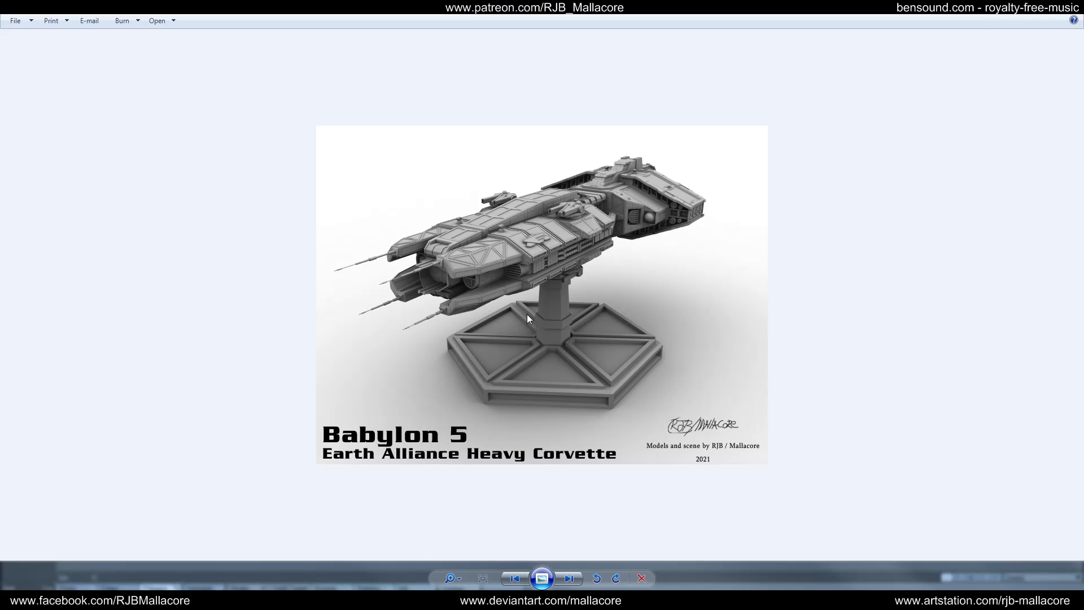
scroll(679, 180, up, 2)
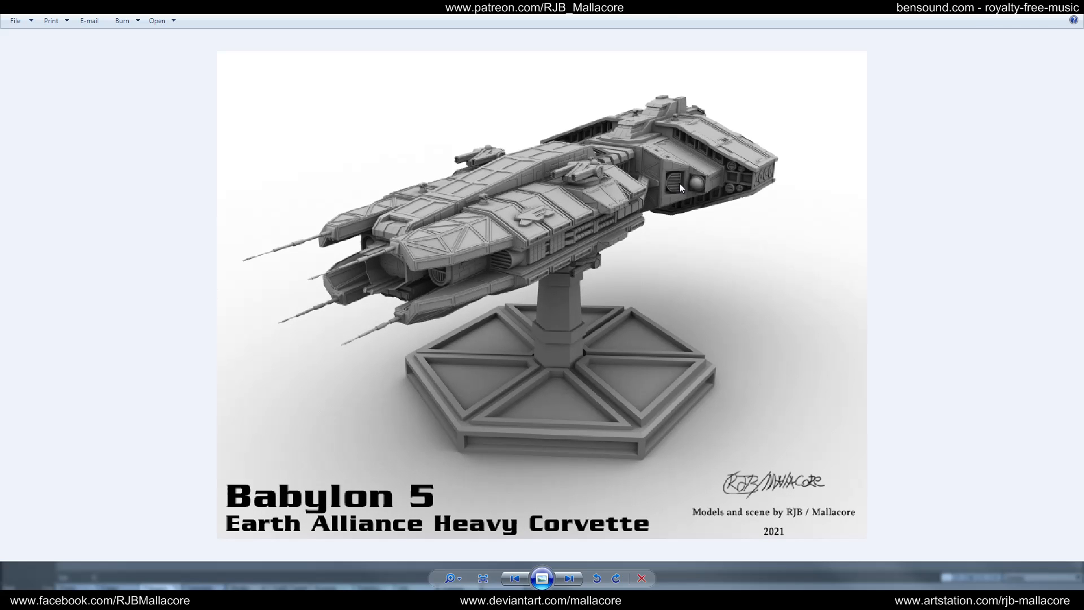
scroll(679, 183, down, 2)
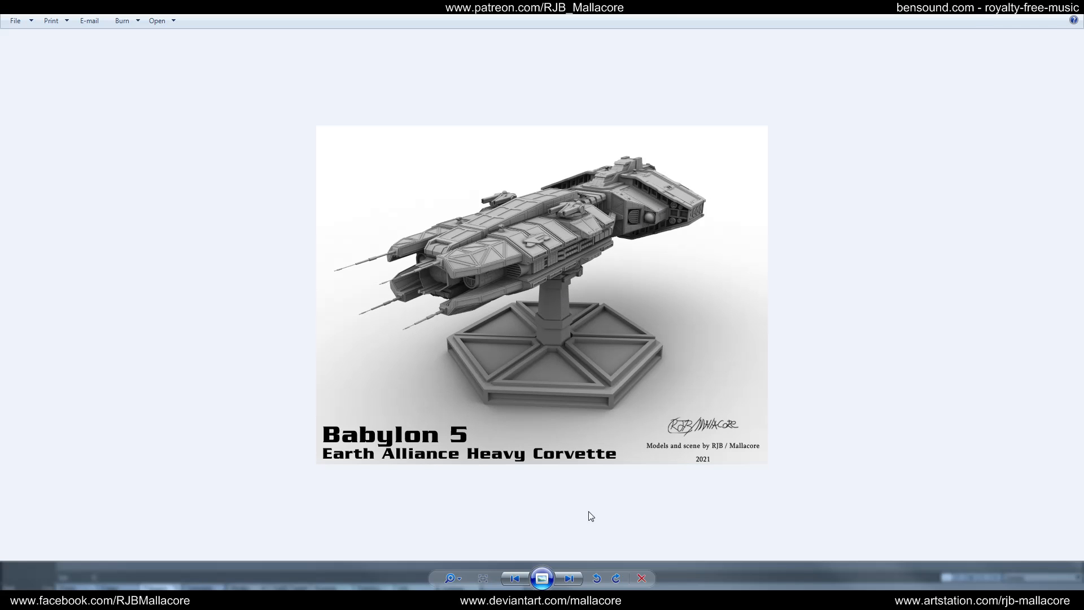
click(566, 581)
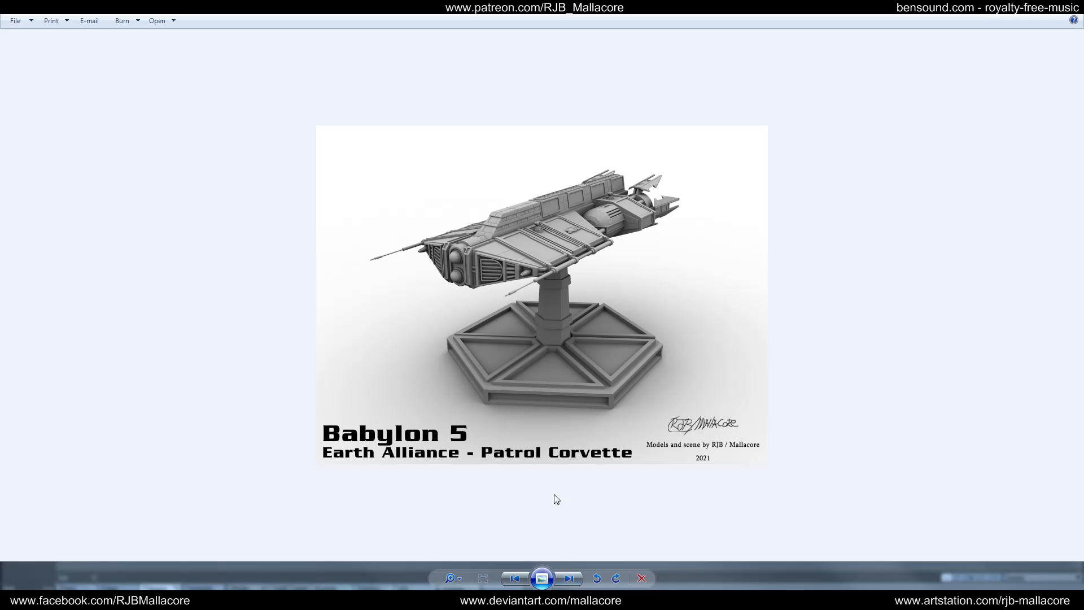
scroll(642, 209, up, 2)
scroll(602, 240, down, 2)
View the Babylon 5 Raider Battle Wagon, Raider Fighter and Transport renders, examining the Raider Fighter up close.
click(570, 580)
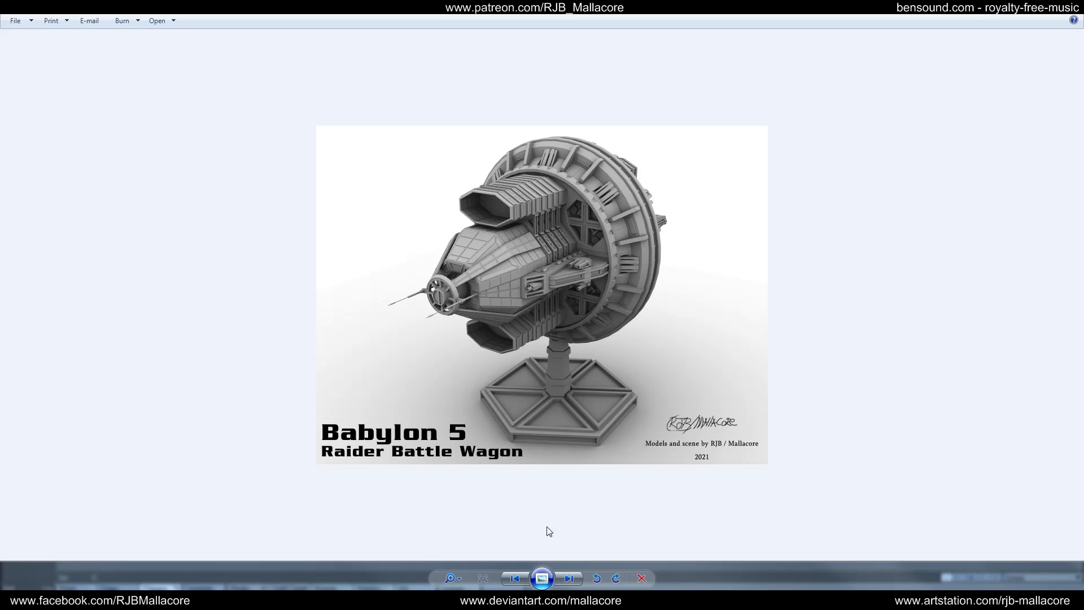
click(569, 578)
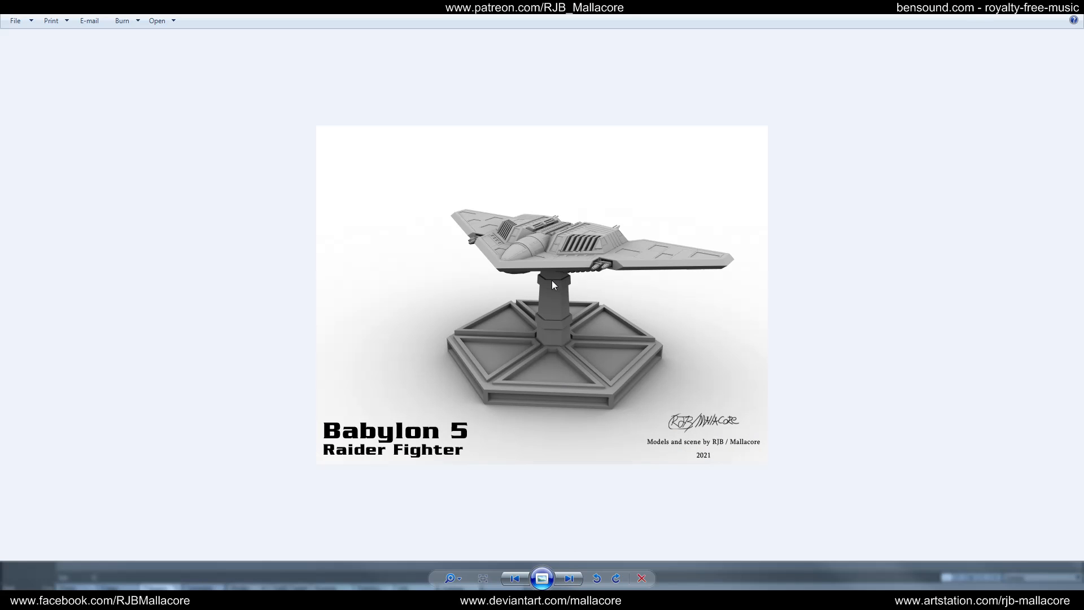
scroll(553, 280, up, 1)
scroll(557, 280, down, 1)
click(570, 578)
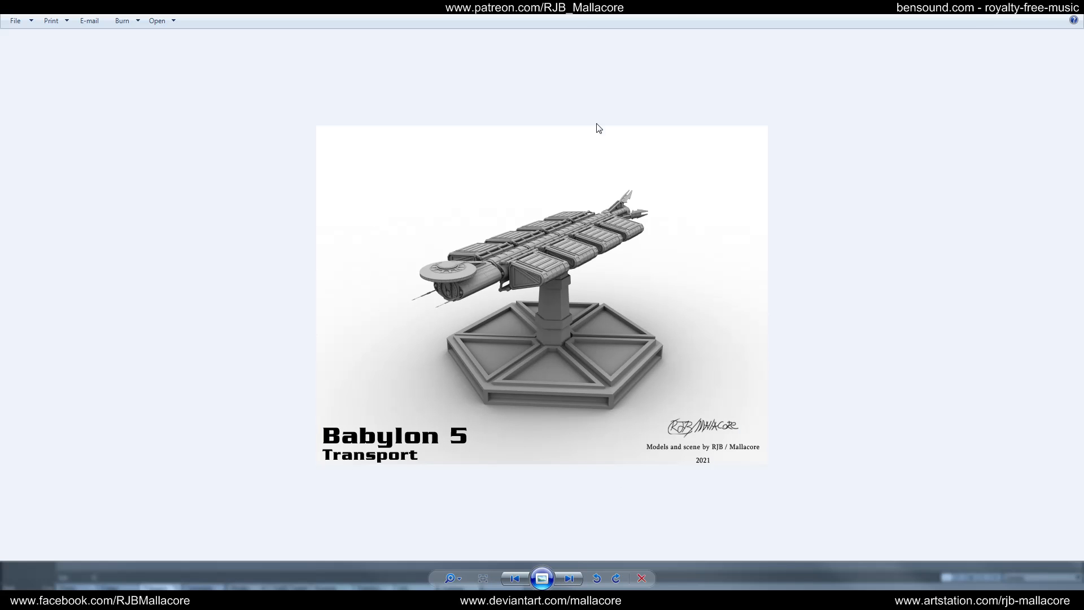
Page past the photo of the white 3D print and switch to the Mara FB Stream Multi Jan 18 image.
click(566, 581)
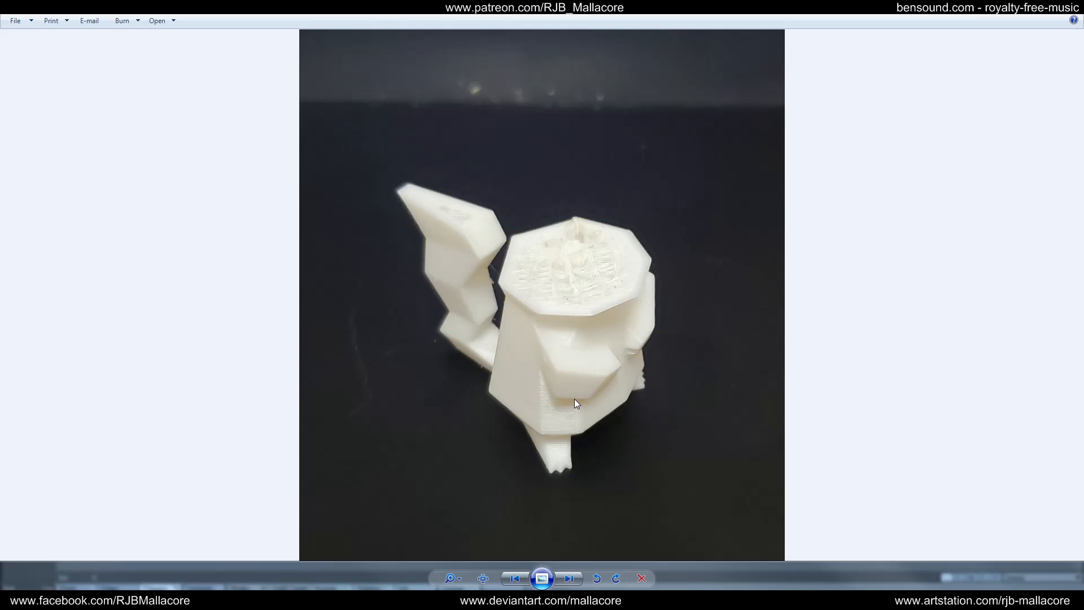
click(567, 574)
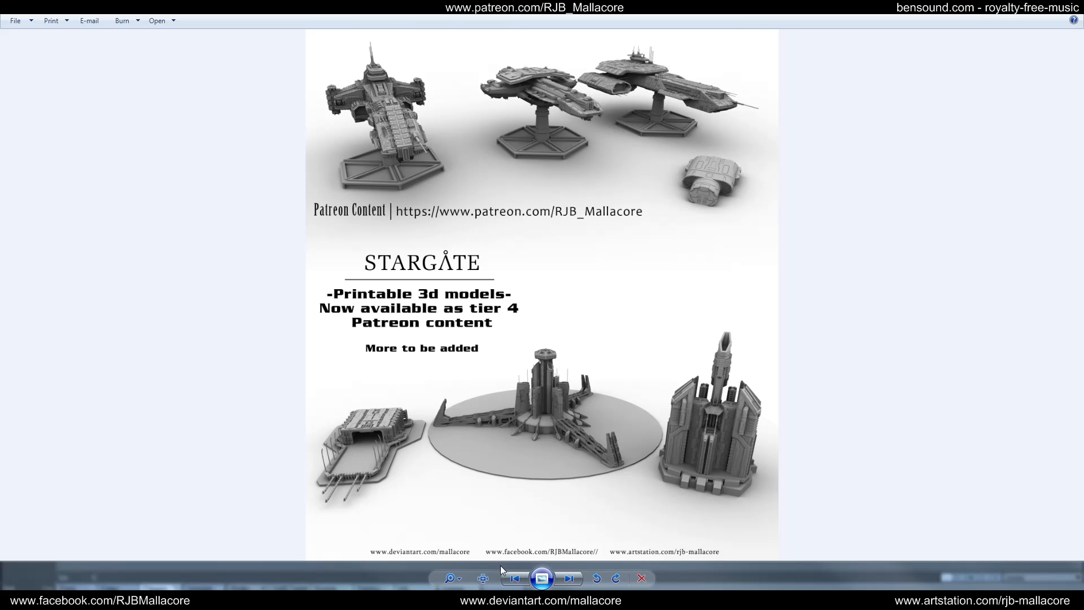
mouse_move(564, 599)
click(531, 536)
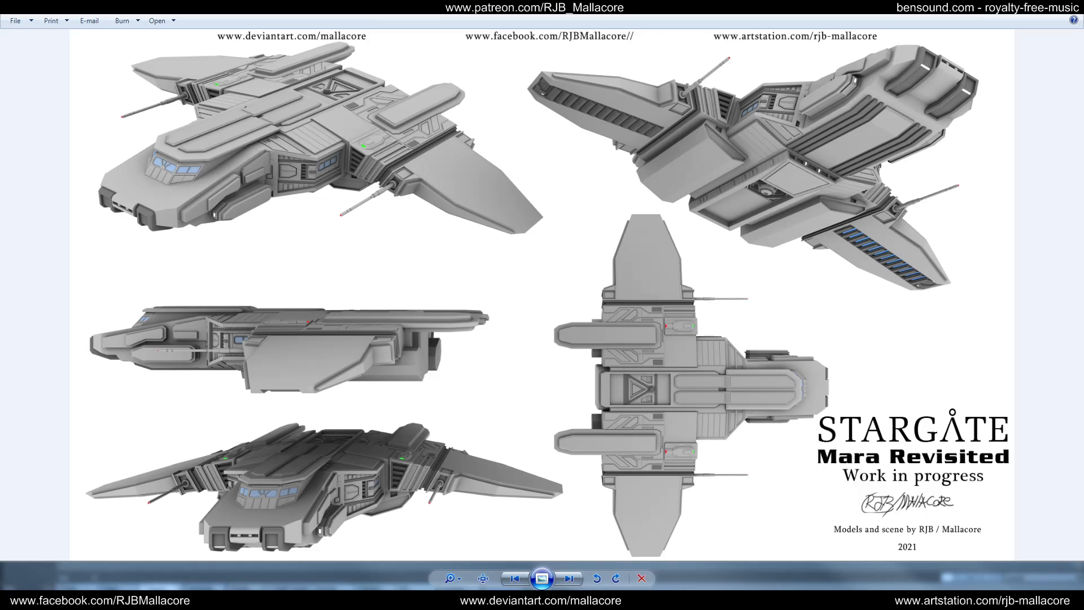
Switch to the Stargate printable 3D models sheet and examine the ships on their display stands up close.
mouse_move(562, 586)
click(625, 545)
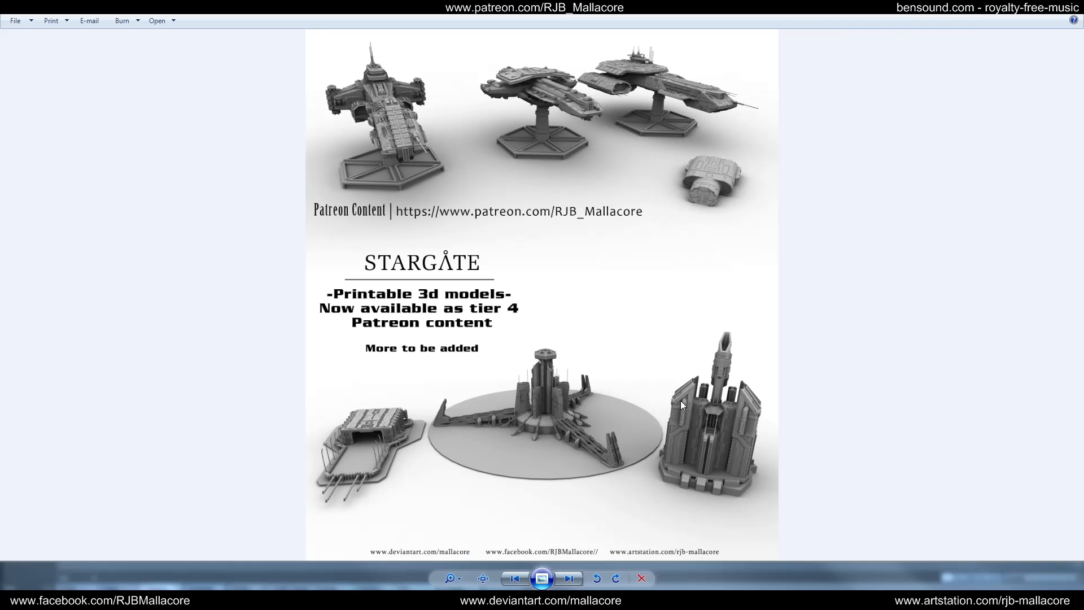
scroll(754, 198, up, 2)
scroll(728, 198, up, 2)
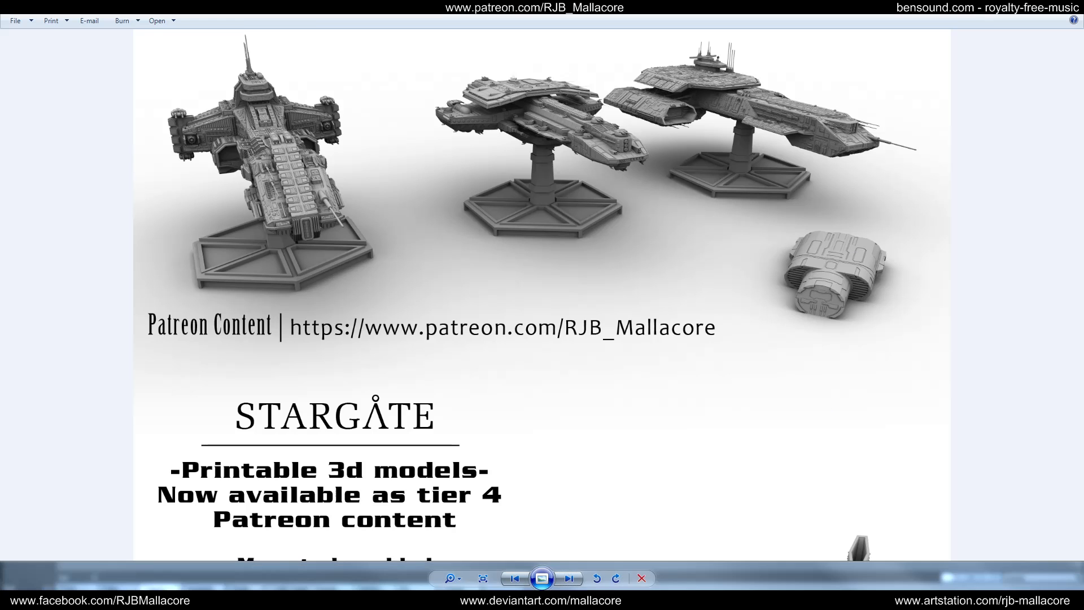
Return to LightWave Modeler and inspect the Mara-WIP cockpit, nose and hull sides in the full-size perspective view.
mouse_move(565, 599)
click(502, 552)
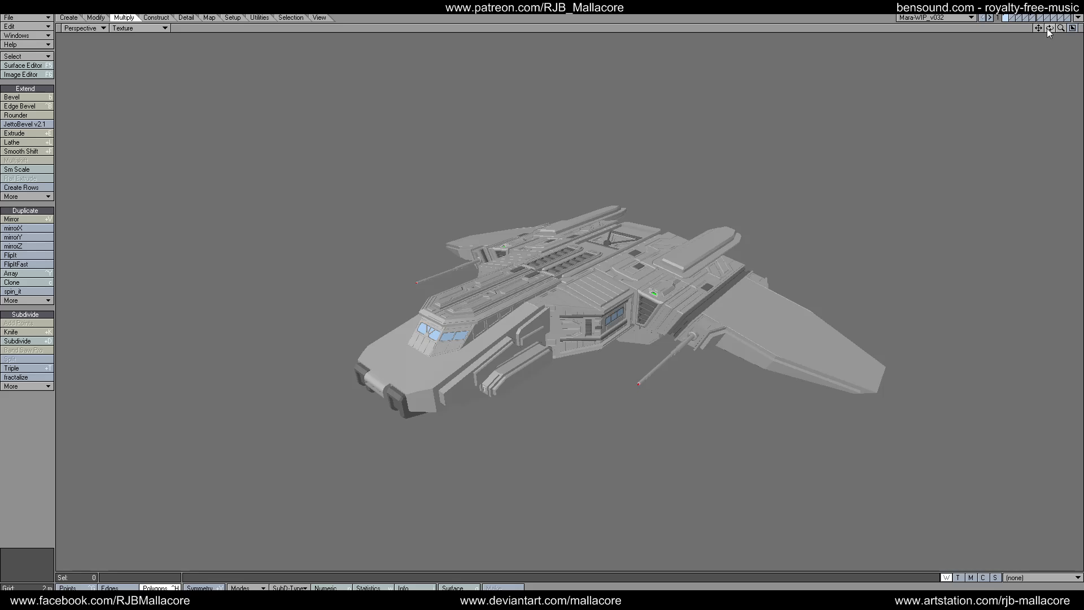
click(1060, 28)
mouse_move(1061, 27)
mouse_down()
mouse_move(1078, 28)
mouse_move(1064, 24)
mouse_up()
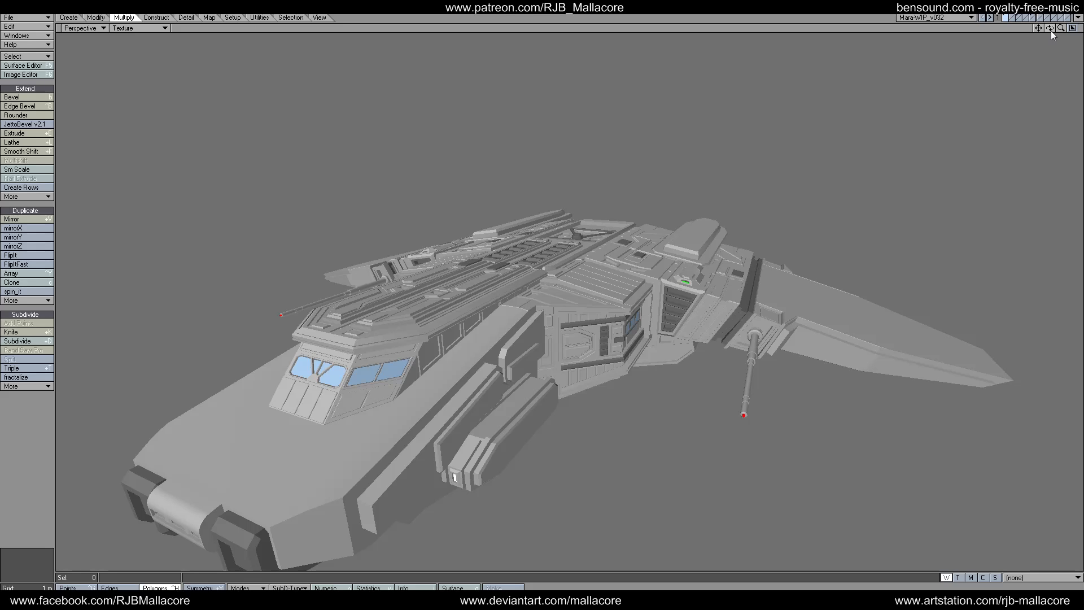
mouse_move(1051, 31)
mouse_down()
mouse_move(1038, 29)
mouse_move(1060, 30)
mouse_up()
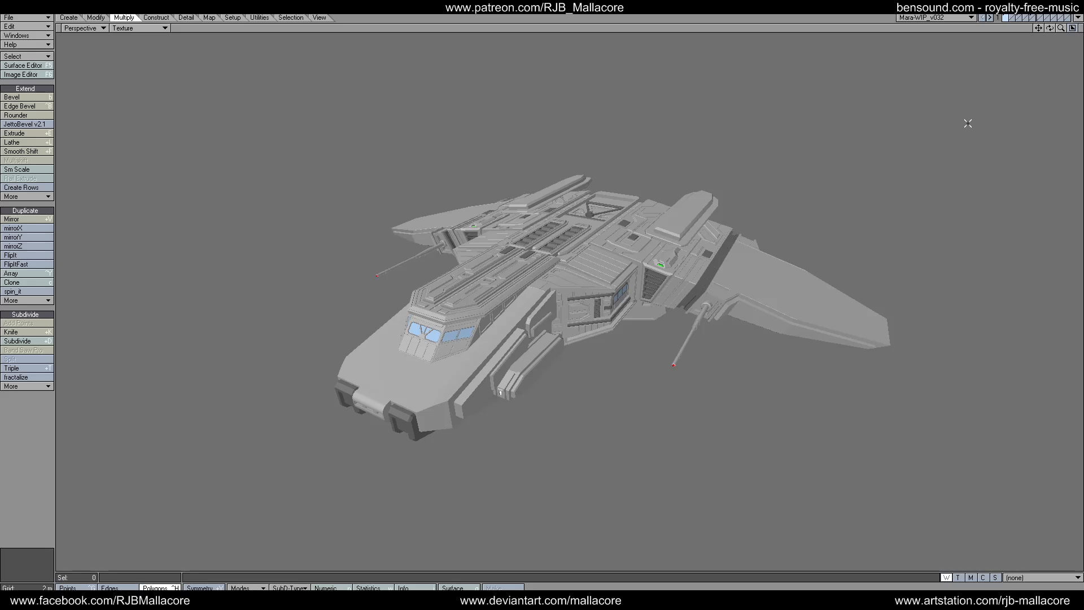
drag(1048, 28, 1060, 29)
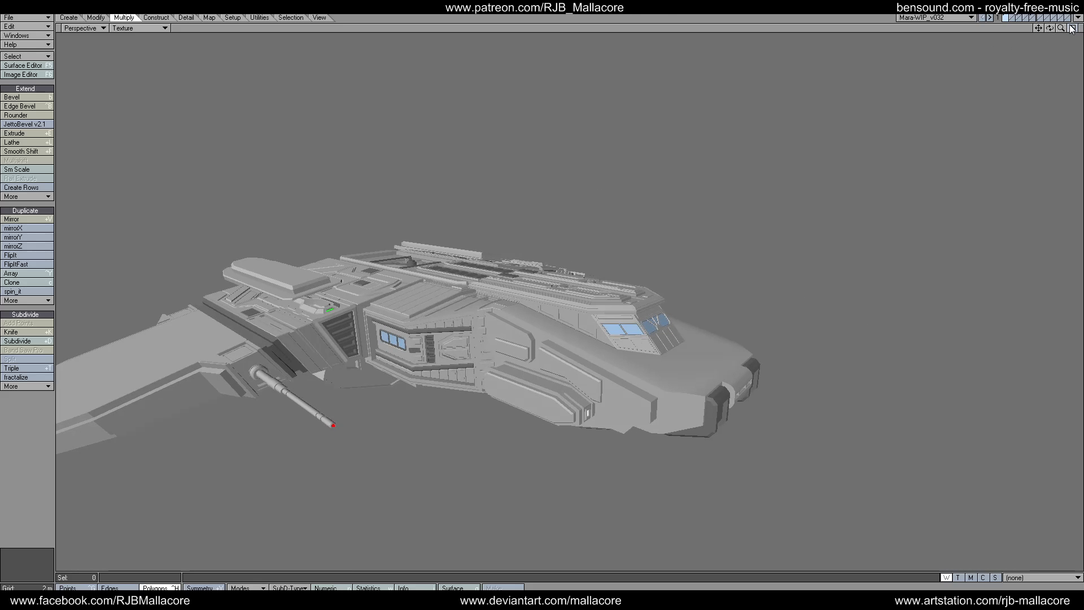
Restore the four-view layout and examine the whole ship from the front, both sides and above in the perspective view.
click(1071, 28)
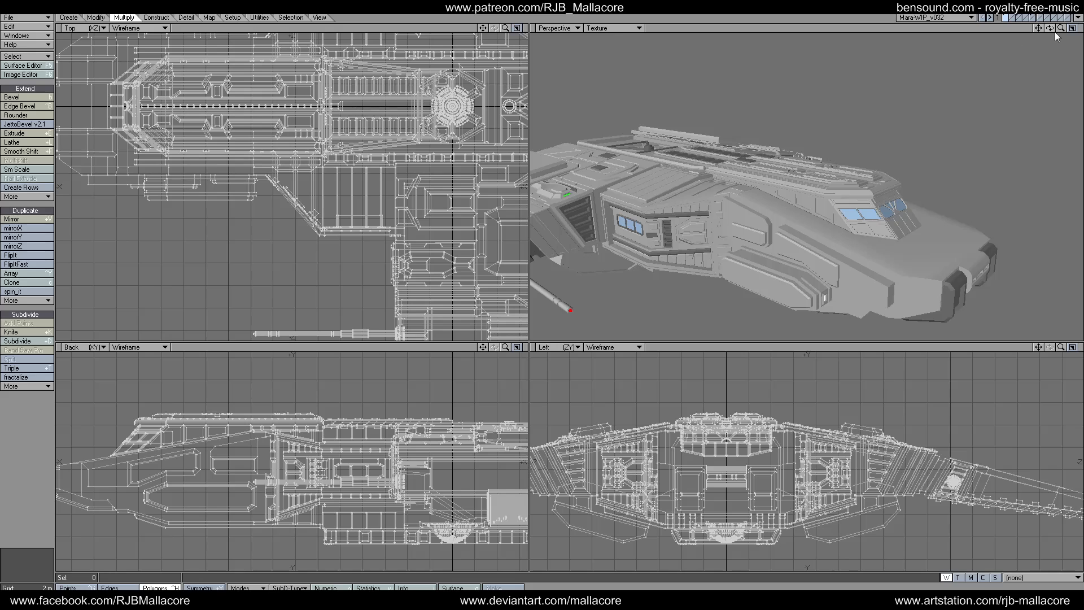
mouse_move(1049, 28)
mouse_down()
mouse_move(1058, 28)
mouse_move(1008, 50)
mouse_move(1049, 18)
mouse_move(1048, 2)
mouse_move(1047, 22)
mouse_up()
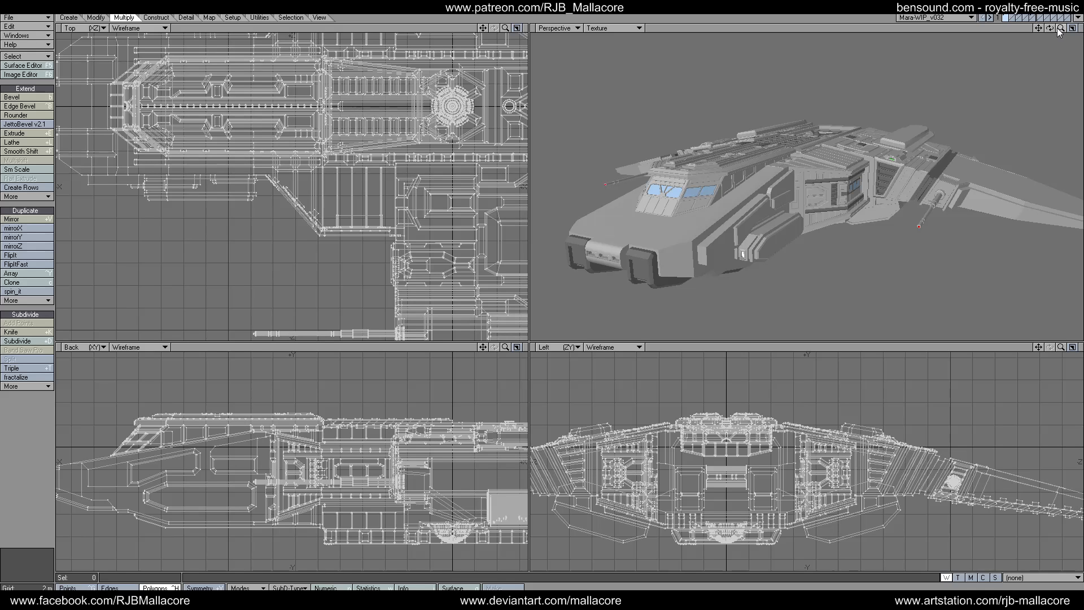
mouse_move(1058, 29)
mouse_down()
mouse_move(1049, 53)
mouse_move(1077, 40)
mouse_up()
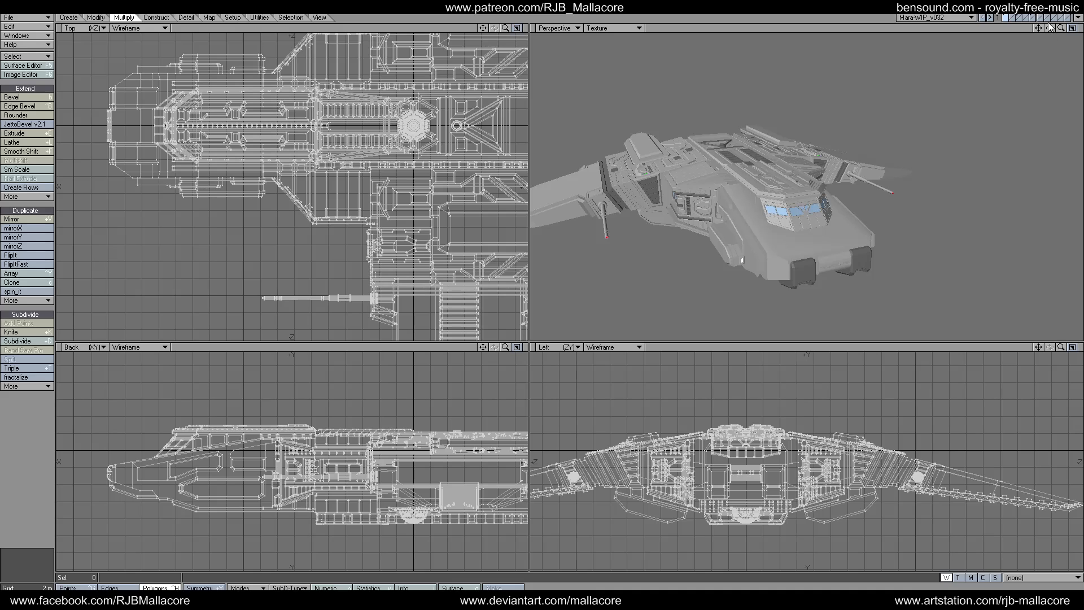
mouse_move(1049, 28)
mouse_down()
mouse_move(1075, 29)
mouse_move(1035, 30)
mouse_move(1049, 32)
mouse_move(1050, 56)
mouse_move(1054, 29)
mouse_up()
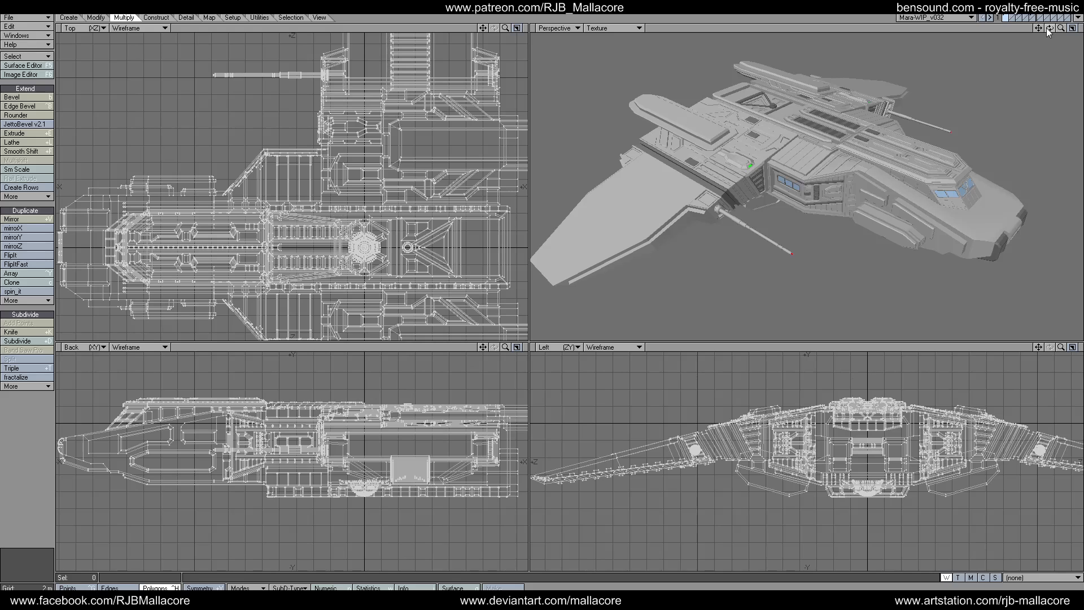
mouse_move(1046, 28)
mouse_down()
mouse_move(1016, 14)
mouse_move(996, 27)
mouse_move(1004, 33)
mouse_move(1021, 25)
mouse_move(952, 5)
mouse_move(1037, 29)
mouse_up()
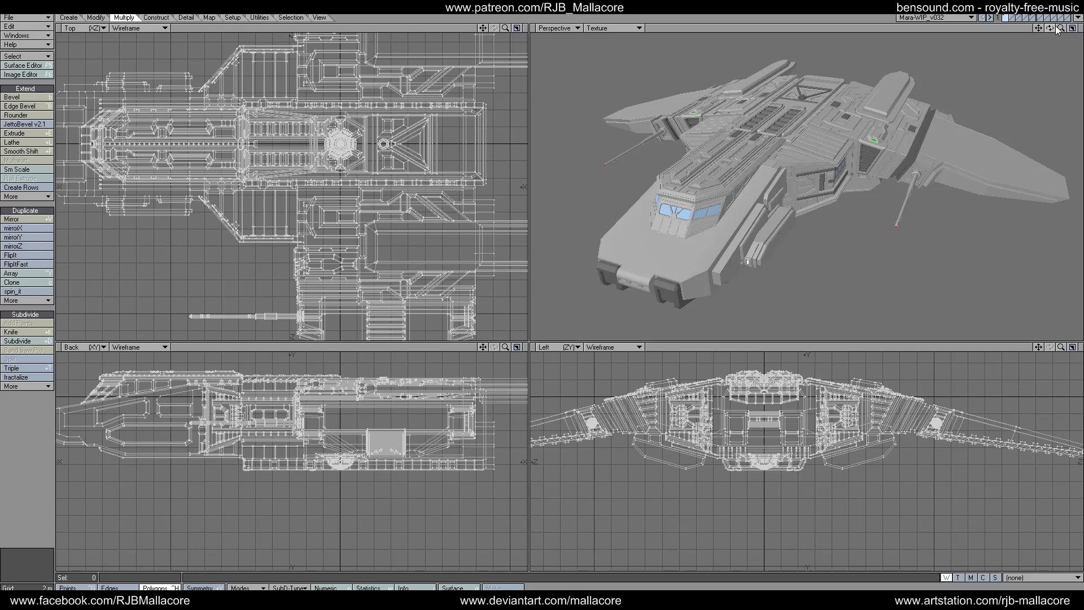
drag(1060, 28, 1022, 44)
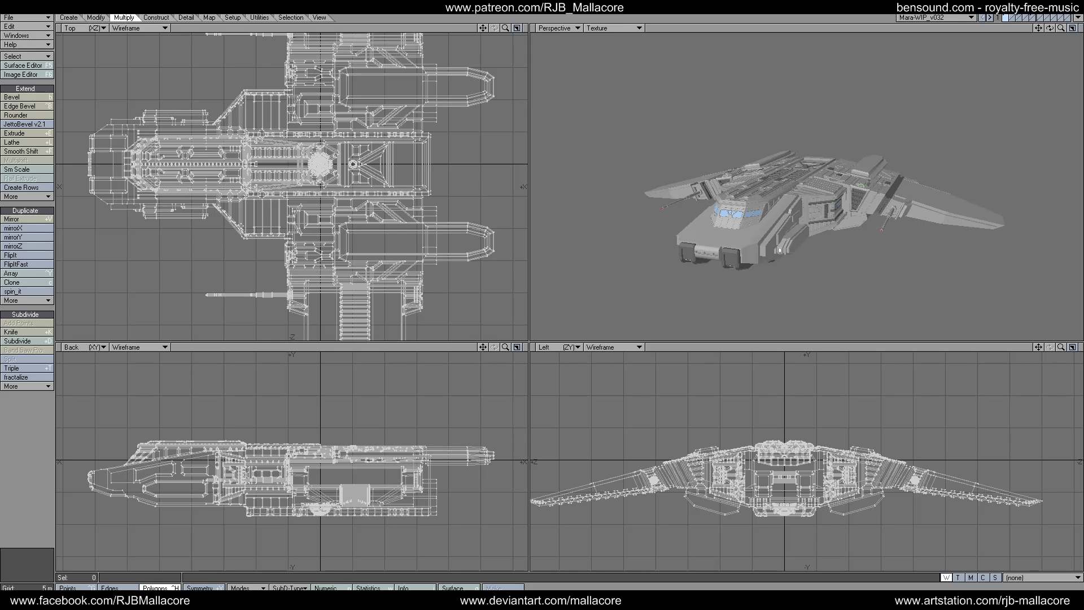
drag(1046, 28, 1045, 28)
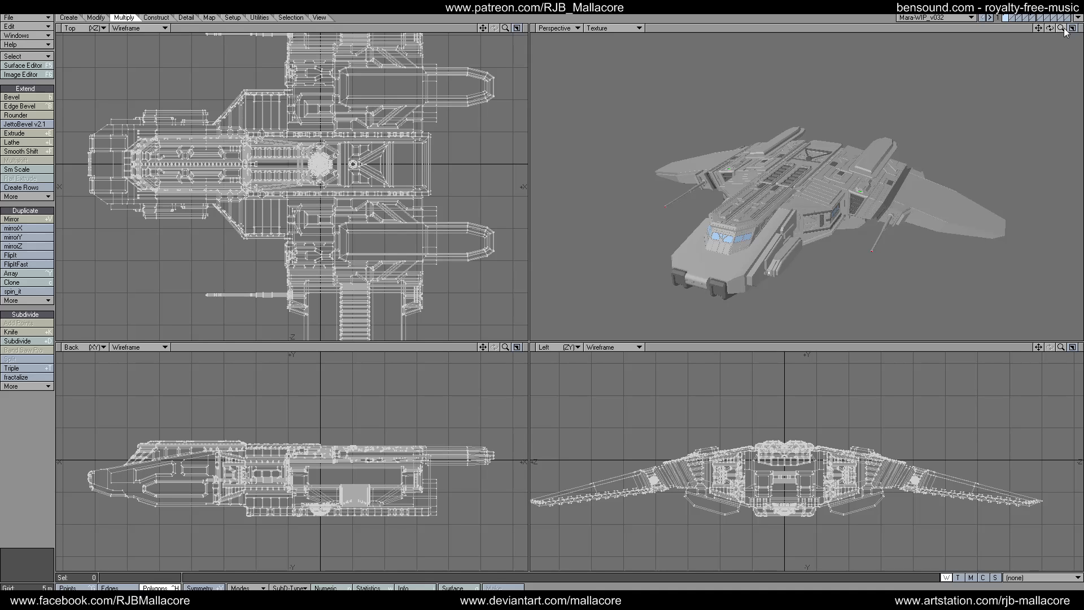
drag(1061, 32, 1044, 25)
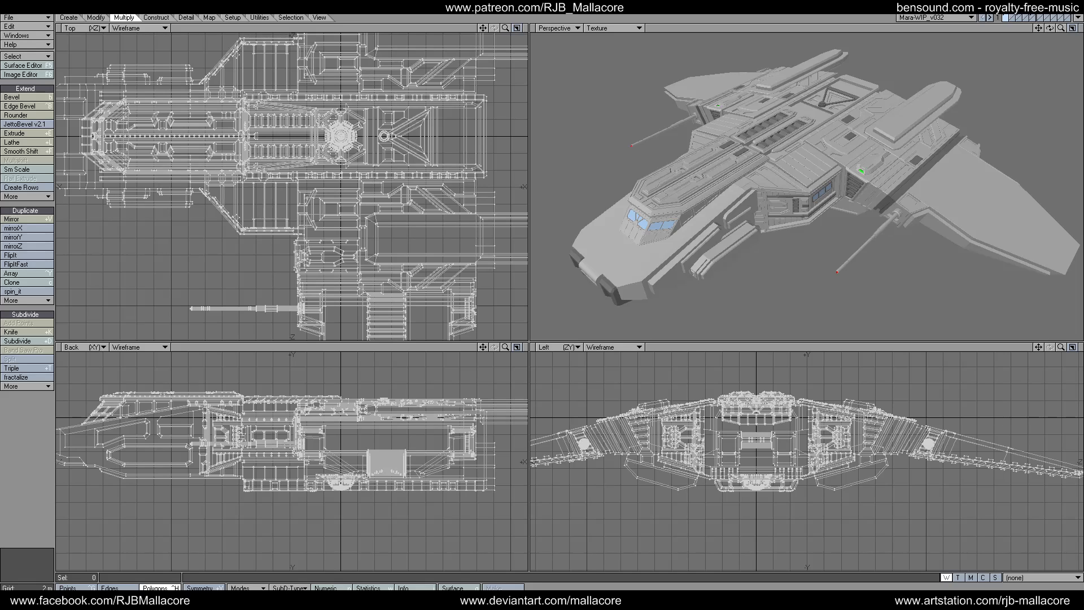
mouse_move(1049, 28)
mouse_down()
mouse_move(1016, 31)
mouse_move(1048, 22)
mouse_move(1046, 11)
mouse_up()
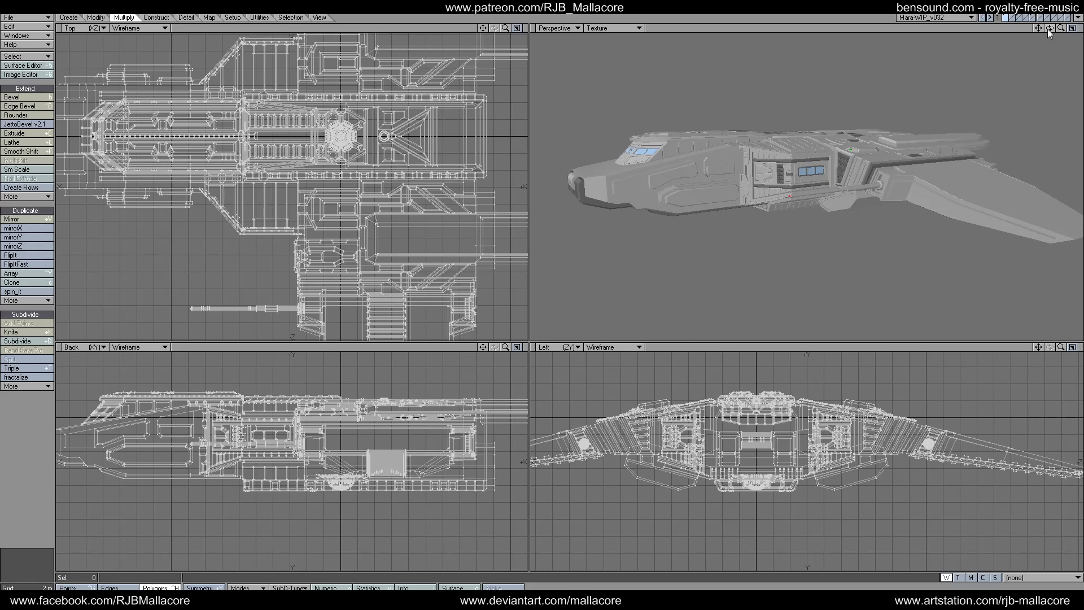